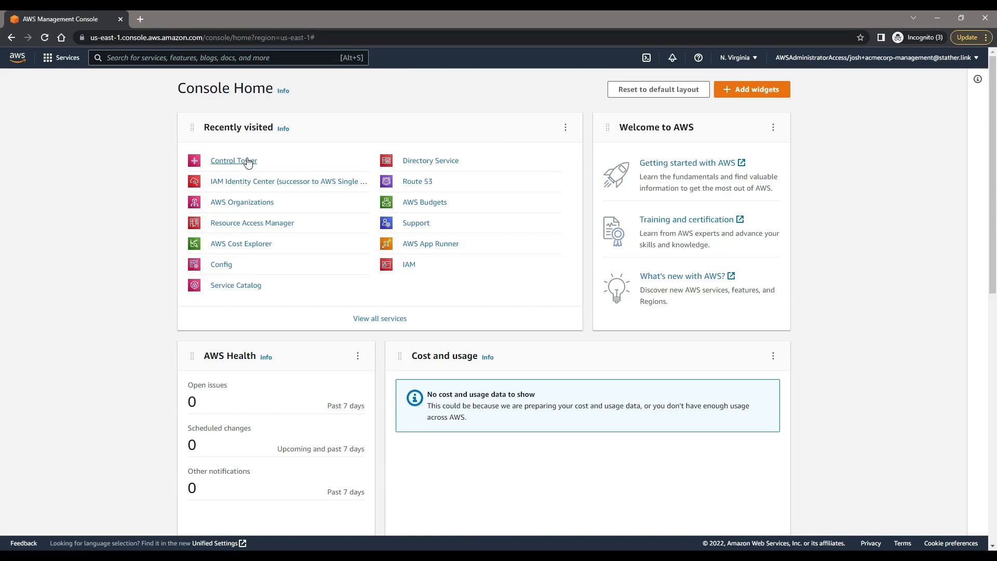
# Step: Review the SharedServices accounts in the Control Tower organization view, then return to console home
pyautogui.click(247, 161)
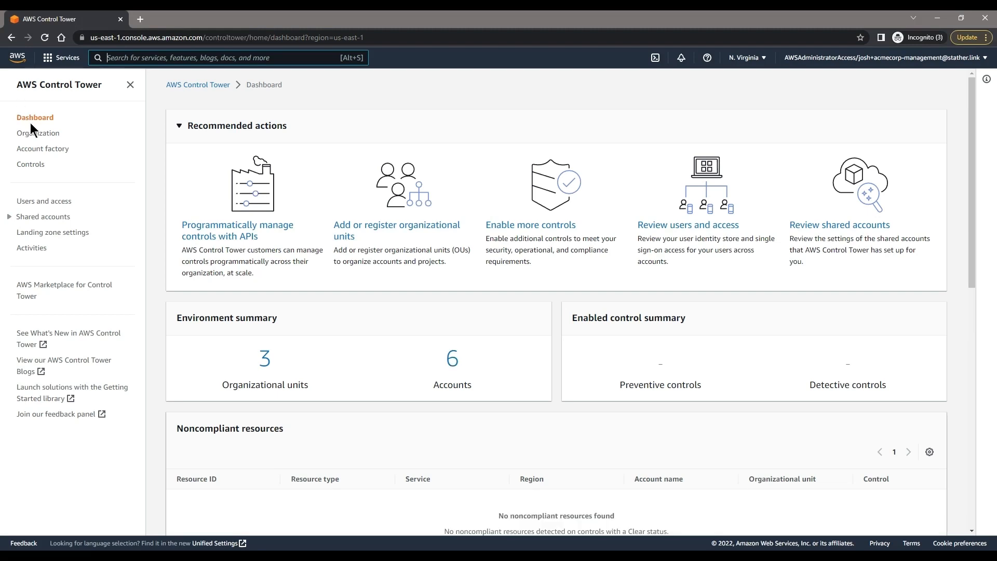
pyautogui.click(34, 133)
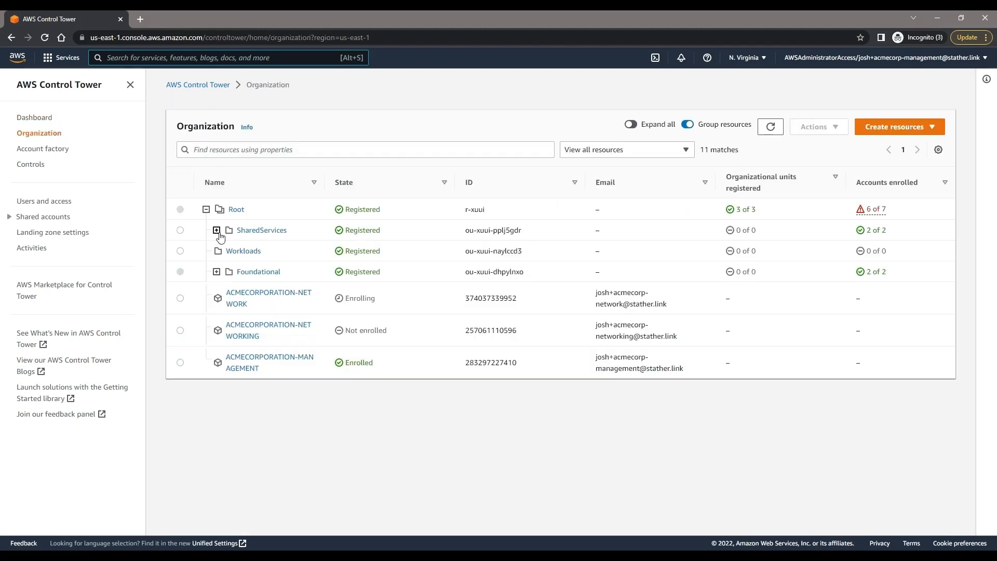
pyautogui.click(216, 230)
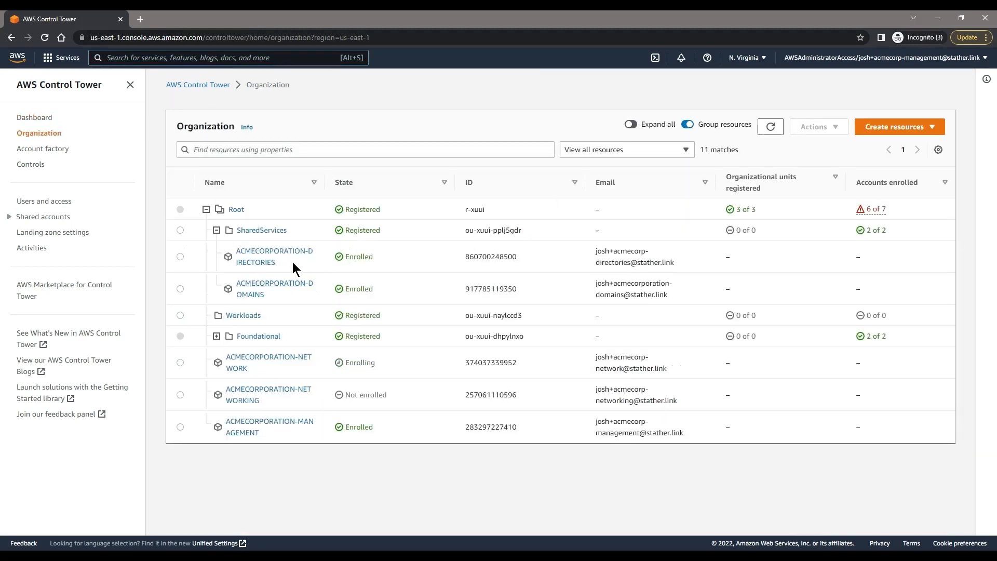
pyautogui.moveTo(298, 261); pyautogui.dragTo(231, 252)
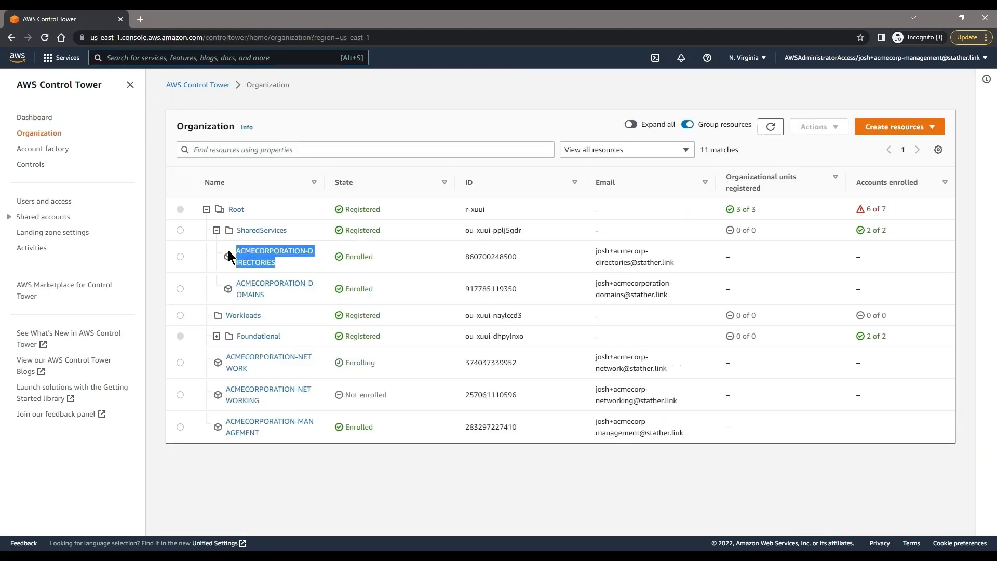
pyautogui.click(20, 58)
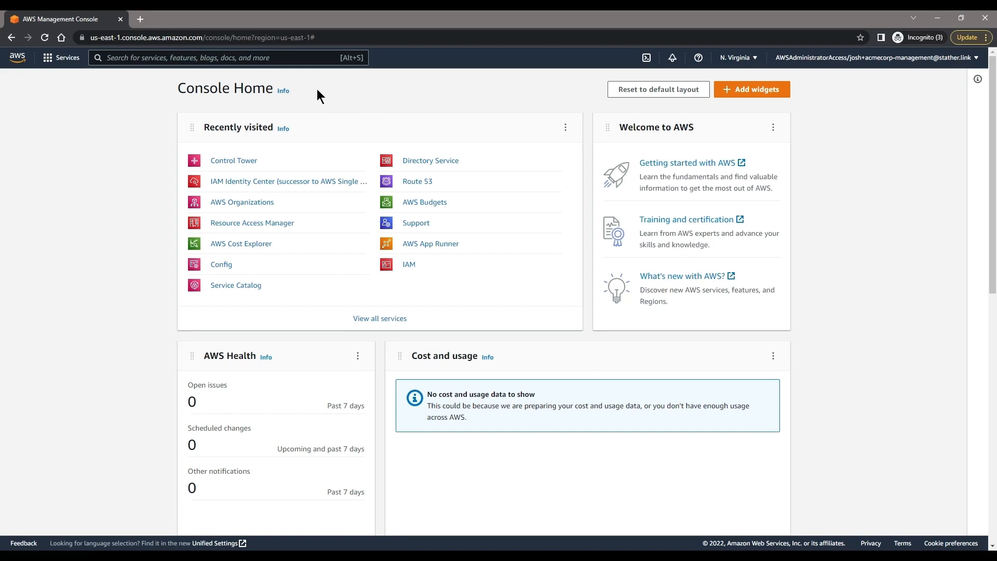
# Step: Start a console search for ec2, then dismiss and clear it
pyautogui.click(291, 66)
pyautogui.write('ec2')
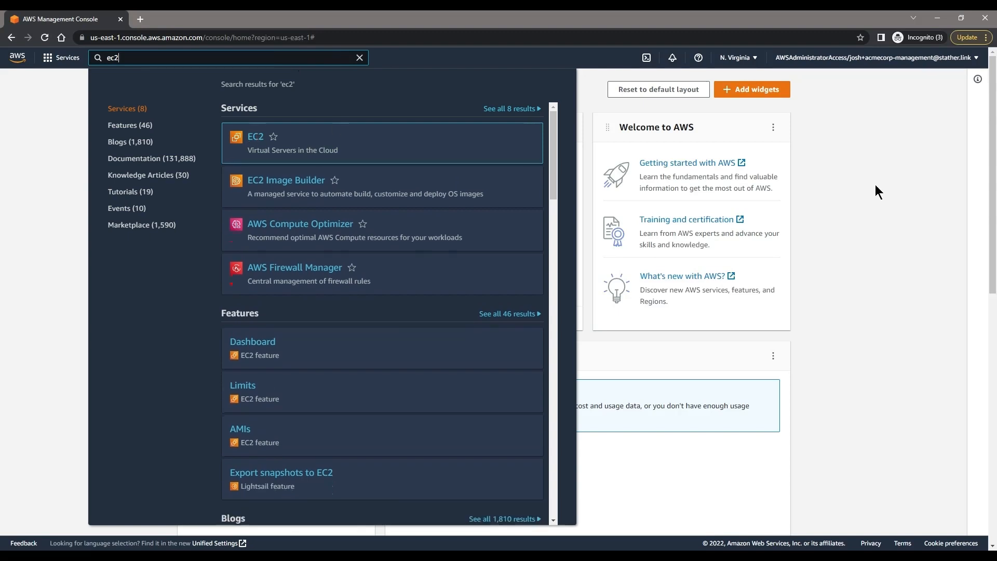
pyautogui.click(811, 189)
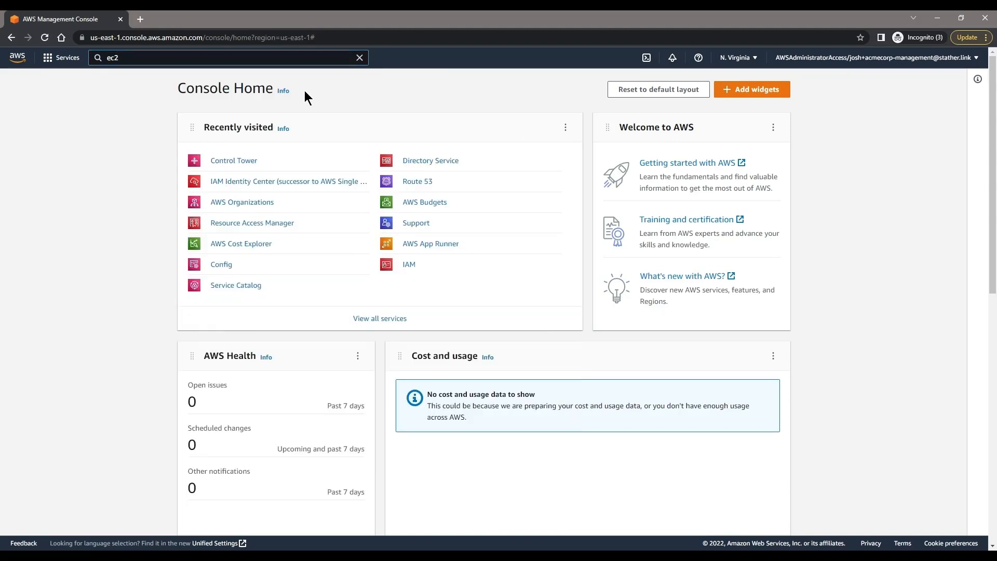
pyautogui.click(359, 58)
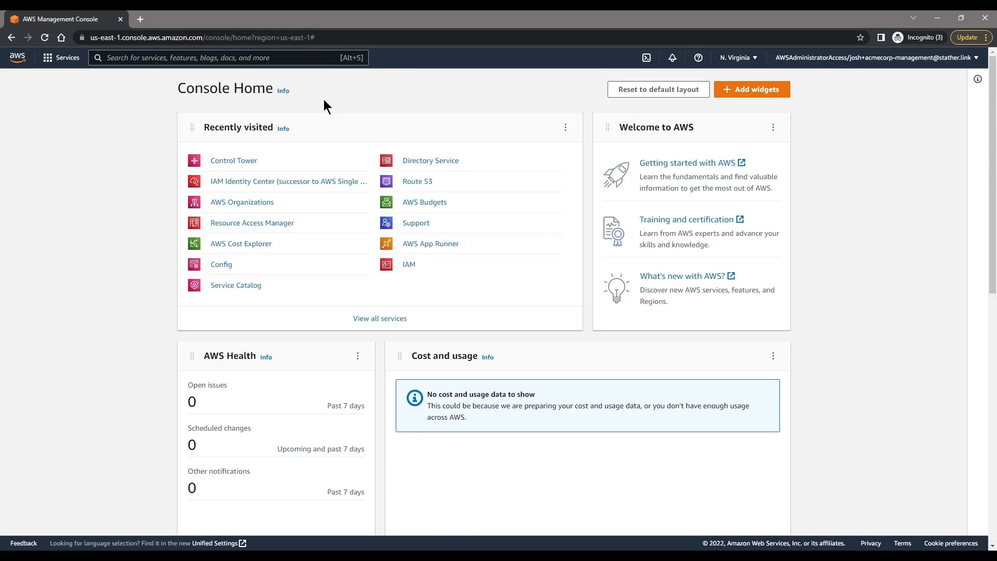
# Step: Edit the Account factory network configuration, turning off the internet-accessible subnet, and review the NAT Gateway note
pyautogui.click(236, 162)
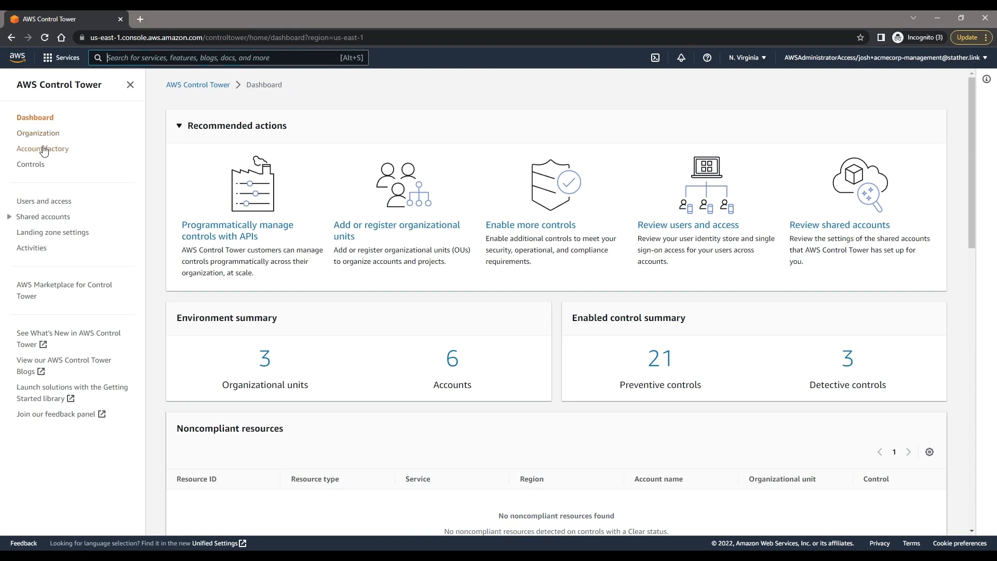
pyautogui.click(43, 148)
pyautogui.click(925, 164)
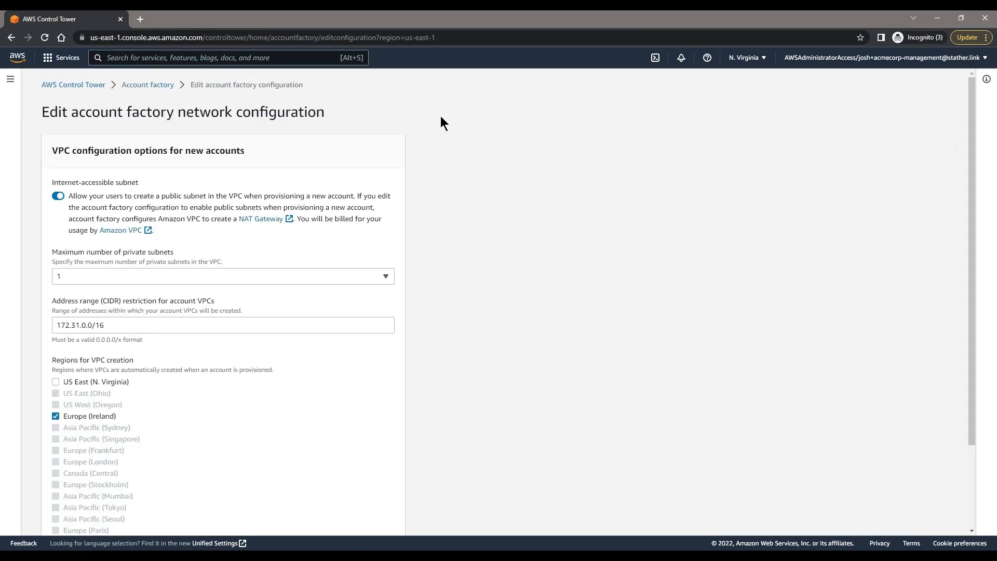
pyautogui.click(58, 197)
pyautogui.click(57, 197)
pyautogui.moveTo(108, 221); pyautogui.dragTo(205, 227)
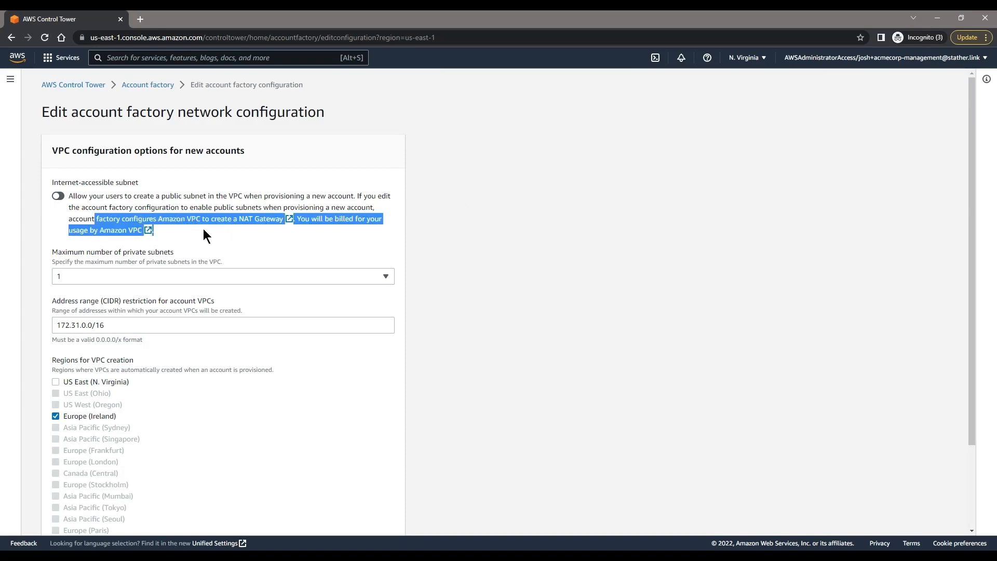
pyautogui.click(202, 229)
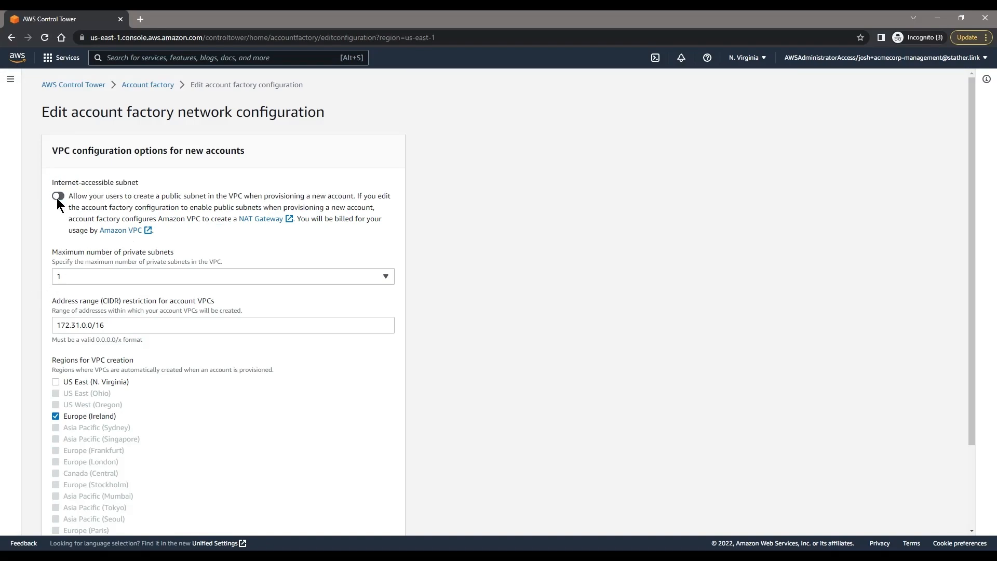
pyautogui.click(10, 81)
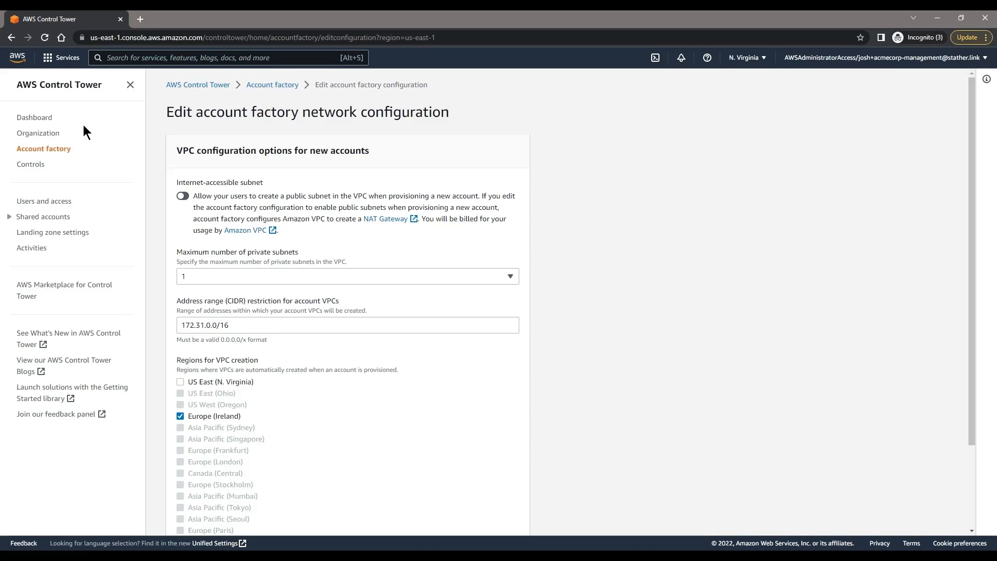
# Step: Expand SharedServices in the Organization view to review its accounts, then visit Account factory
pyautogui.click(56, 135)
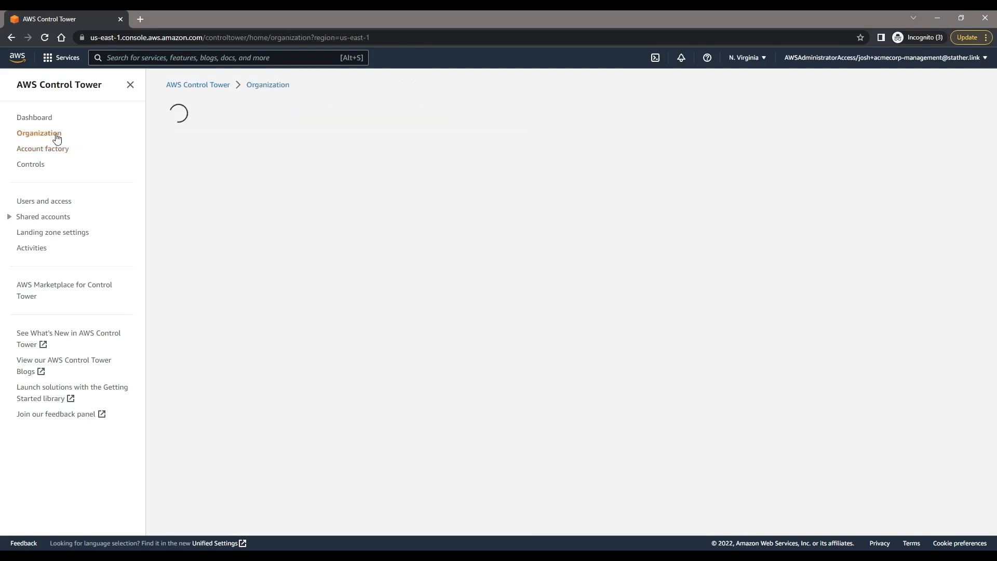
pyautogui.click(218, 232)
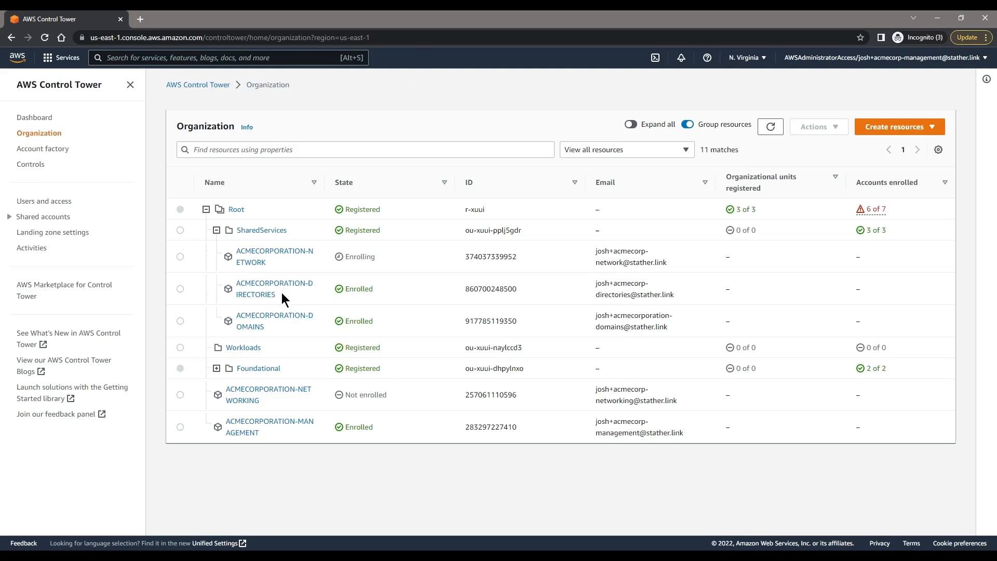
pyautogui.moveTo(287, 298); pyautogui.dragTo(231, 287)
pyautogui.click(217, 231)
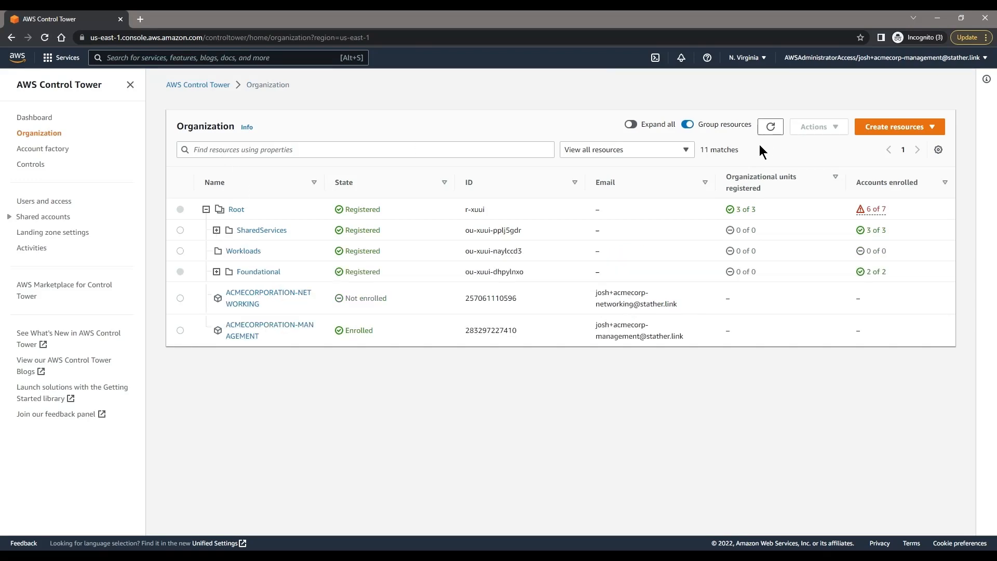
pyautogui.click(64, 152)
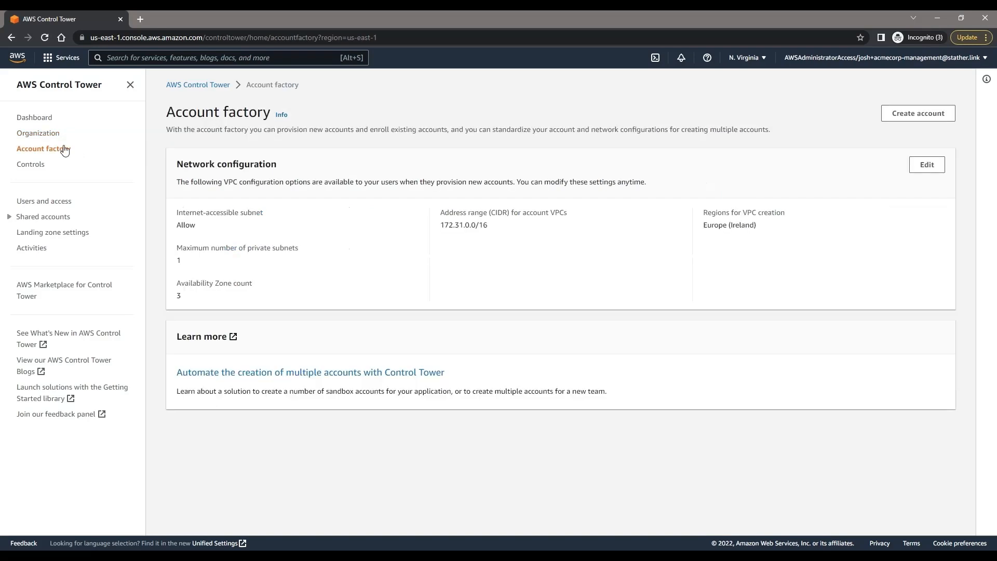
# Step: Confirm ACMECORPORATION-NETWORK is listed under SharedServices, then show the Account factory network summary
pyautogui.click(58, 135)
pyautogui.click(217, 230)
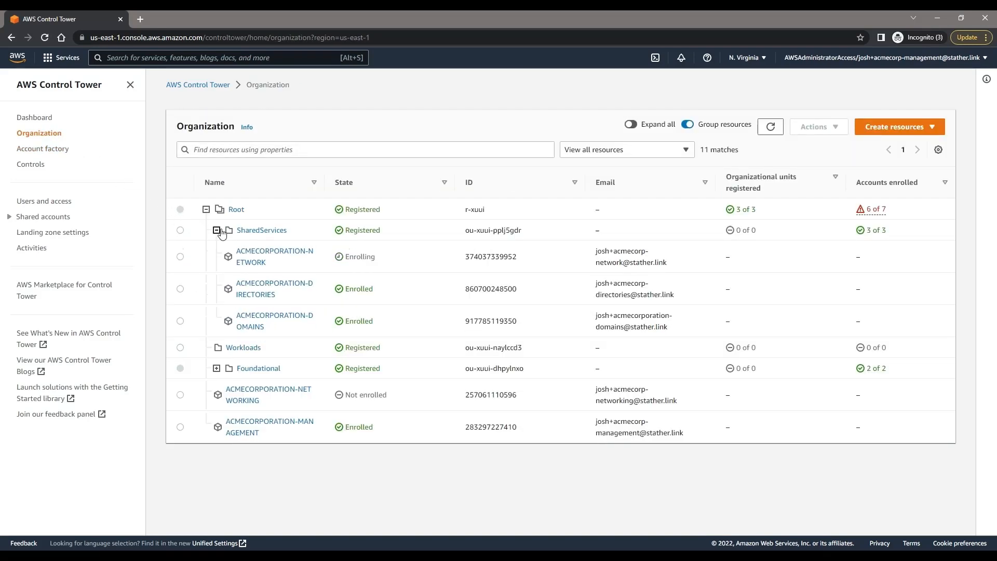
pyautogui.moveTo(278, 263); pyautogui.dragTo(241, 257)
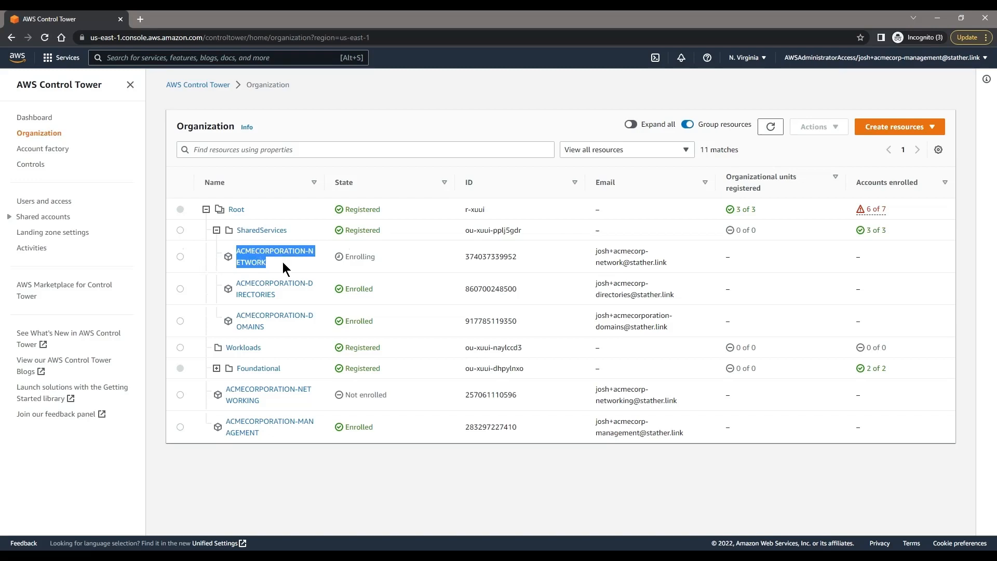
pyautogui.moveTo(289, 298); pyautogui.dragTo(225, 285)
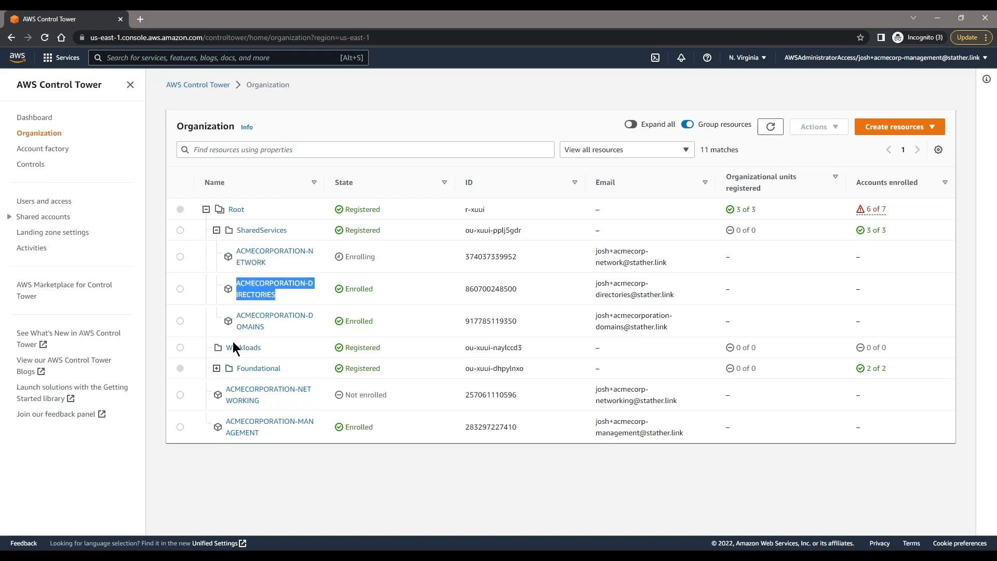
pyautogui.click(269, 348)
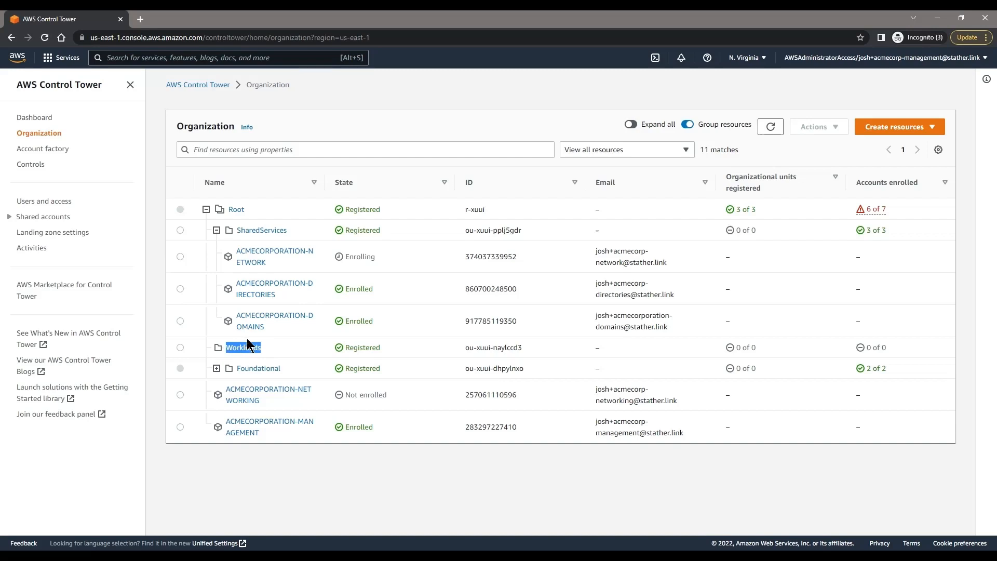
pyautogui.click(296, 347)
pyautogui.moveTo(251, 262)
pyautogui.mouseDown()
pyautogui.moveTo(239, 252)
pyautogui.moveTo(266, 266)
pyautogui.mouseUp()
pyautogui.click(274, 264)
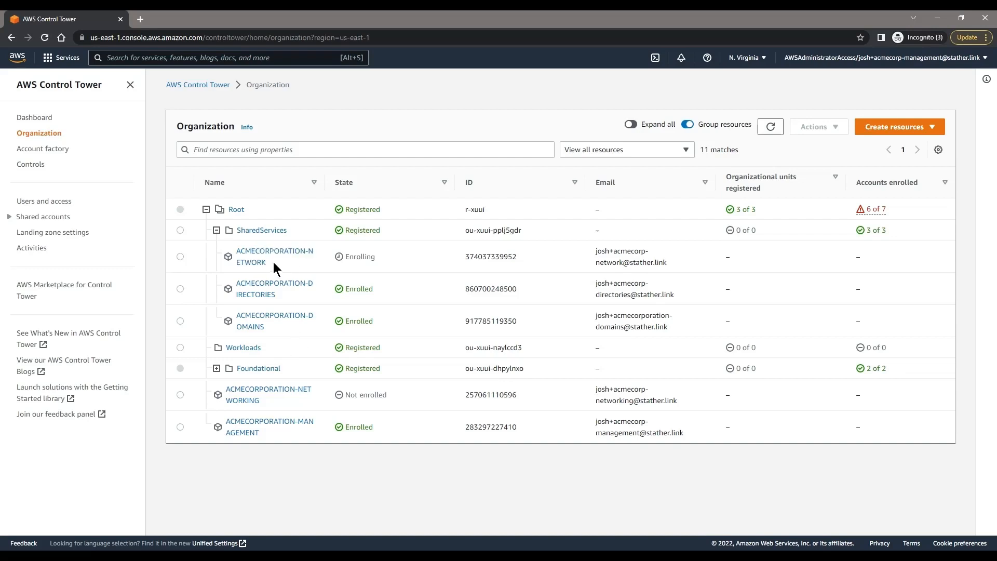
pyautogui.click(66, 152)
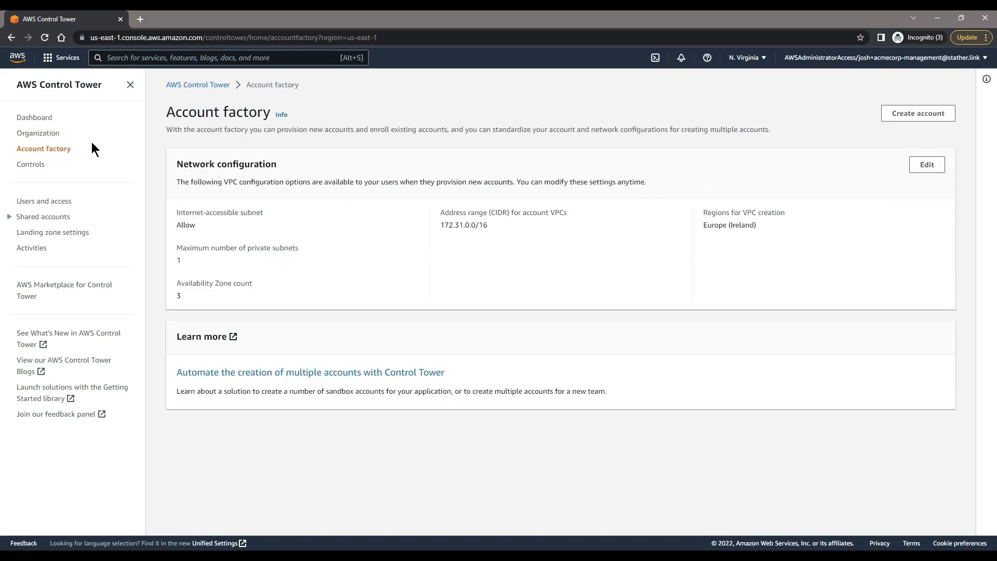
# Step: Edit the network configuration and leave the internet-accessible subnet switched on
pyautogui.click(926, 166)
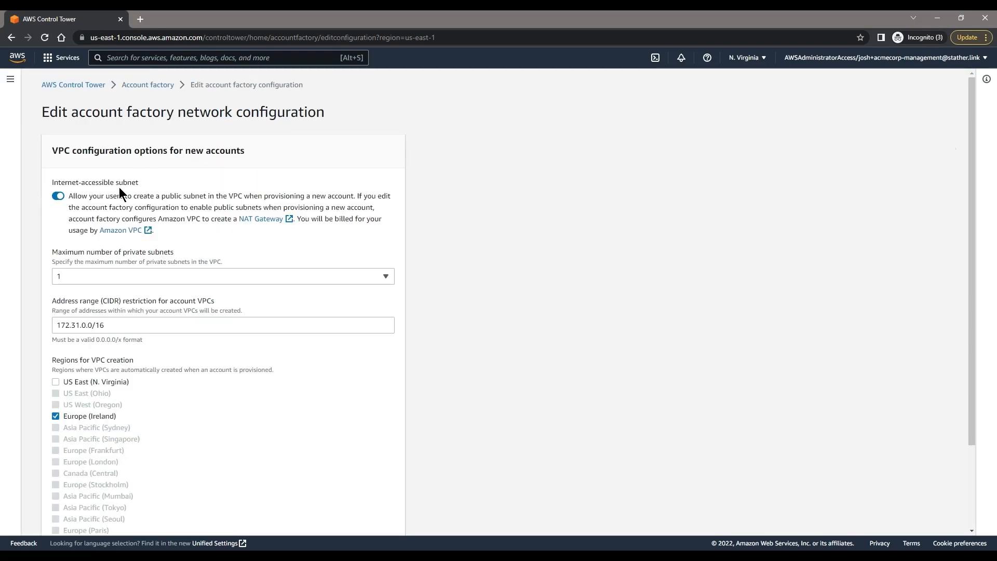
pyautogui.click(58, 196)
pyautogui.moveTo(139, 182); pyautogui.dragTo(52, 182)
pyautogui.click(58, 196)
pyautogui.click(59, 196)
# Step: Keep the maximum number of private subnets at 1
pyautogui.moveTo(203, 252); pyautogui.dragTo(58, 255)
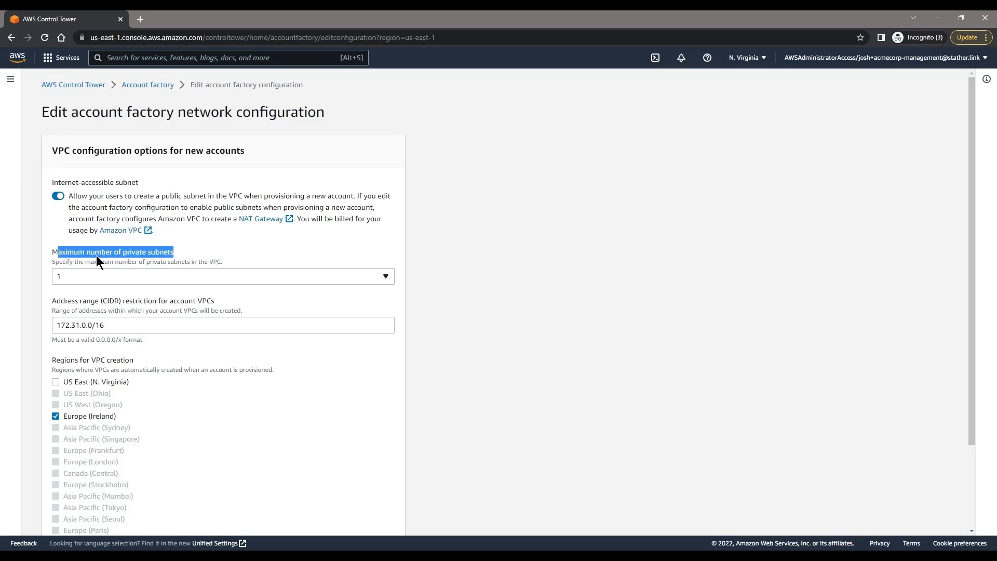
pyautogui.click(213, 253)
pyautogui.click(207, 276)
pyautogui.click(453, 258)
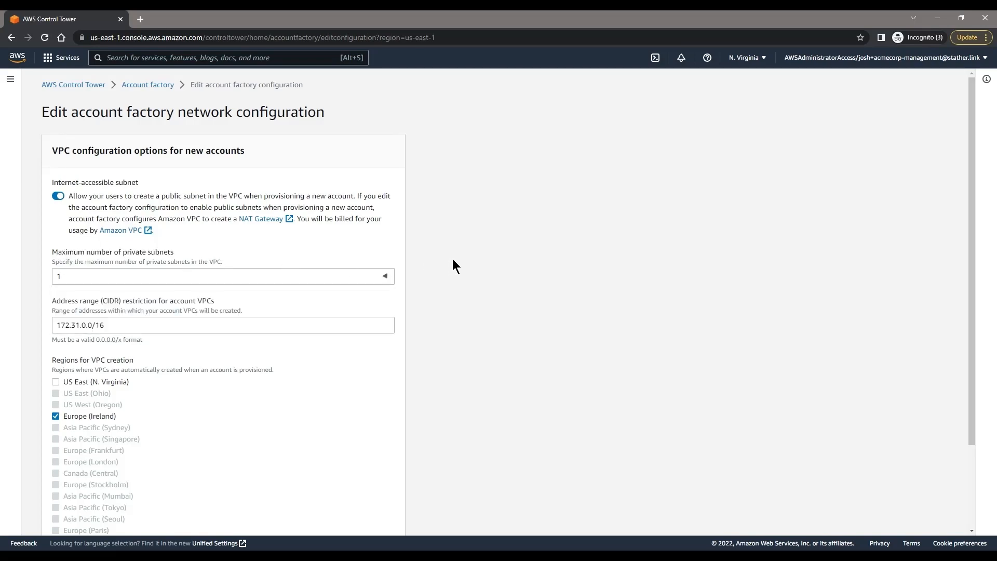
pyautogui.scroll(-2, 453, 258)
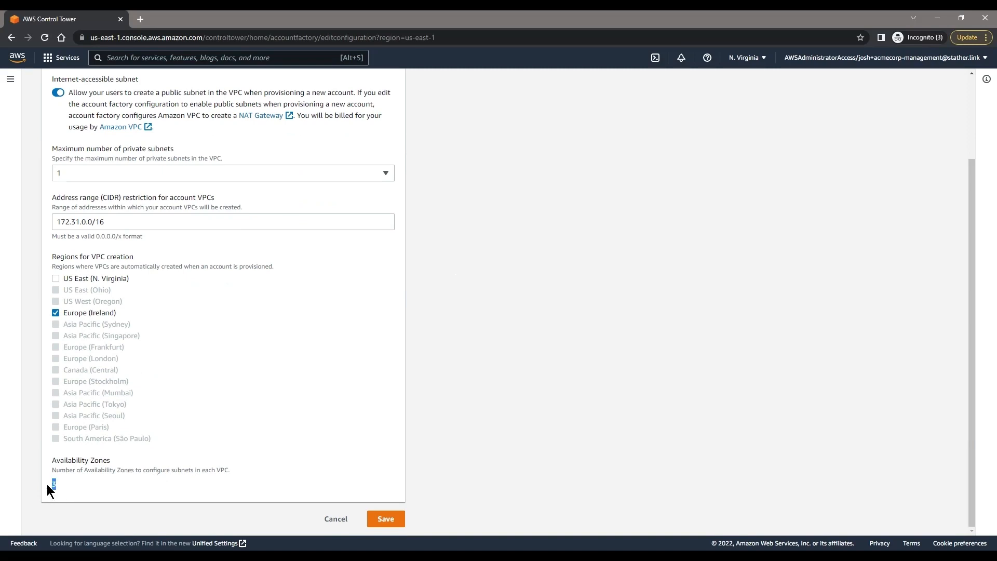
pyautogui.click(497, 331)
# Step: Keep CIDR 172.31.0.0/16 with VPCs only in Europe (Ireland), not US East (N. Virginia)
pyautogui.click(252, 225)
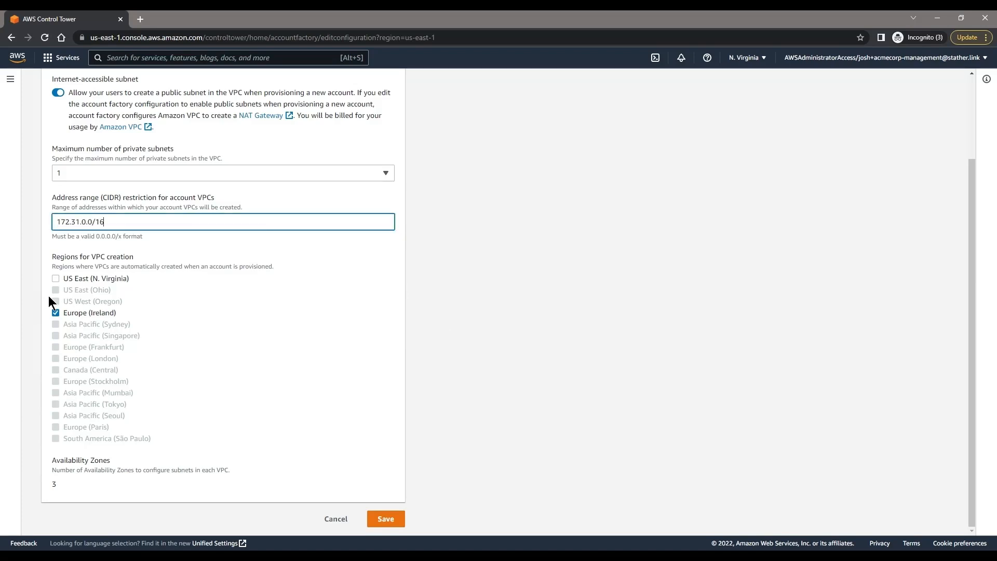
pyautogui.moveTo(115, 312); pyautogui.dragTo(72, 315)
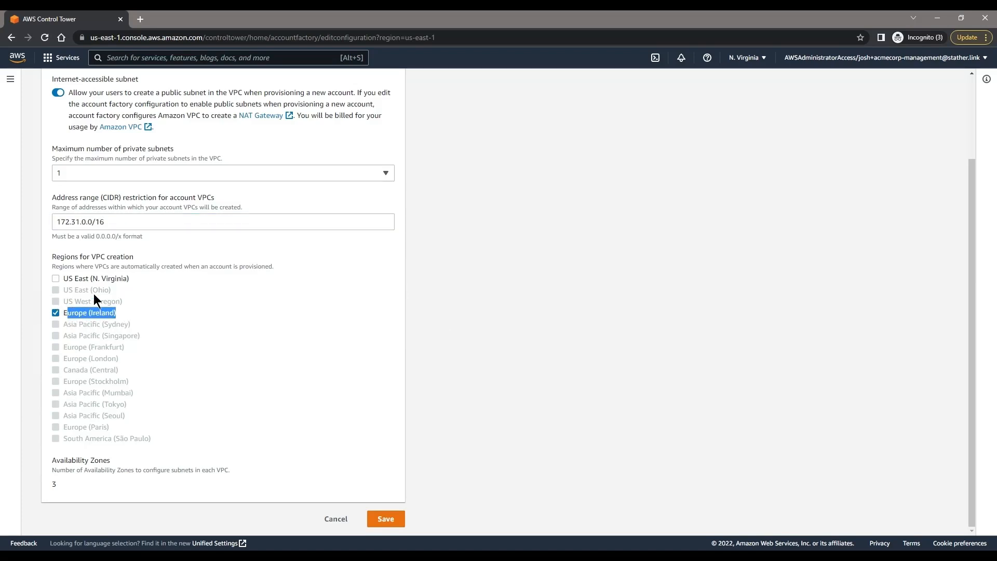
pyautogui.moveTo(130, 279); pyautogui.dragTo(92, 284)
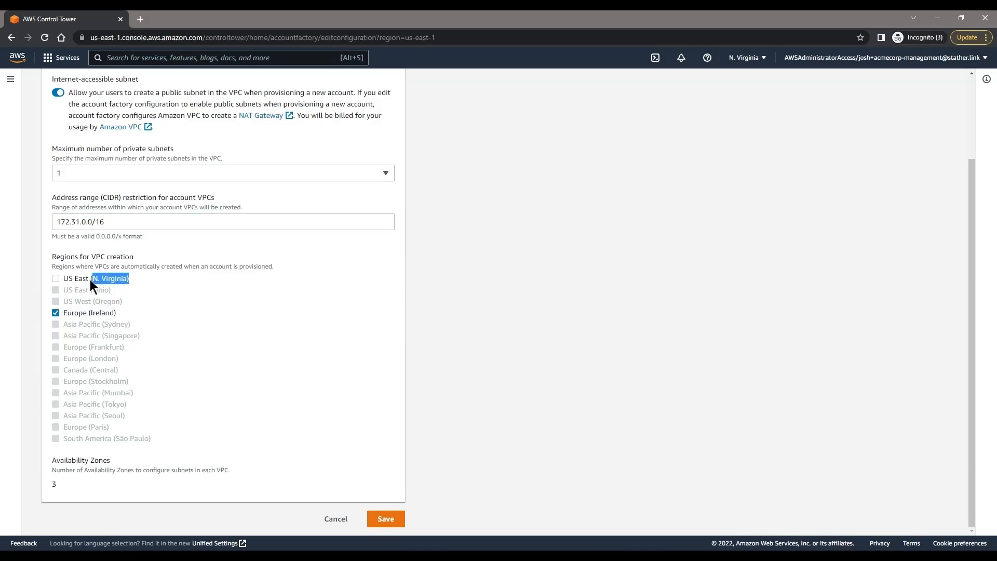
pyautogui.click(237, 285)
pyautogui.click(9, 79)
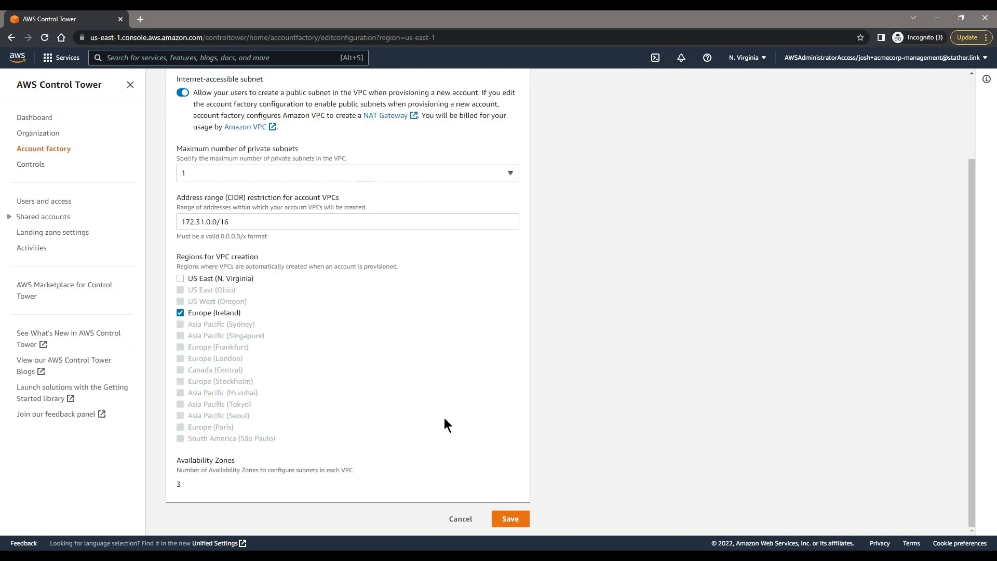
pyautogui.scroll(1, 243, 148)
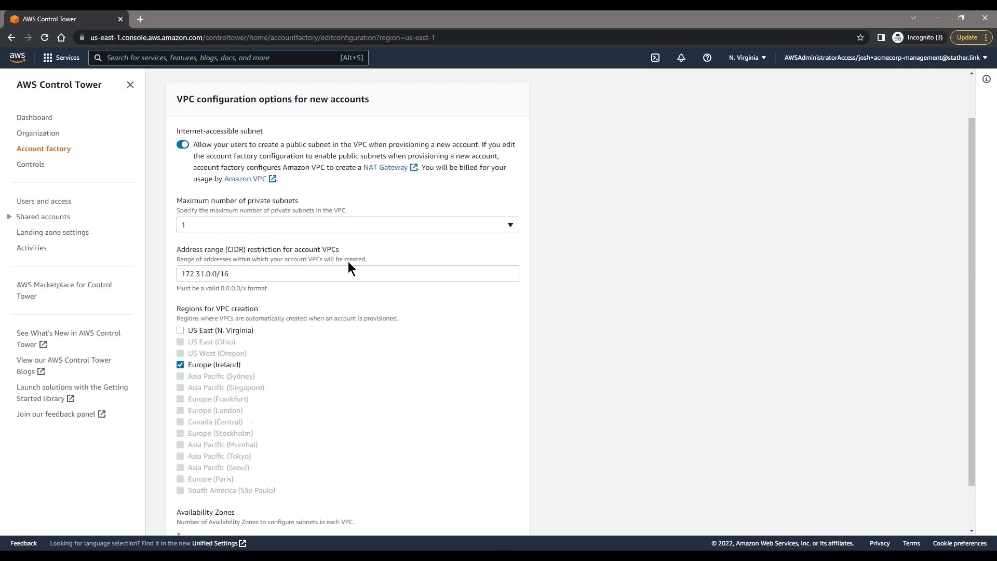
pyautogui.scroll(-1, 332, 364)
# Step: Save the network settings, start a new account, and place it in the SharedServices OU
pyautogui.click(524, 519)
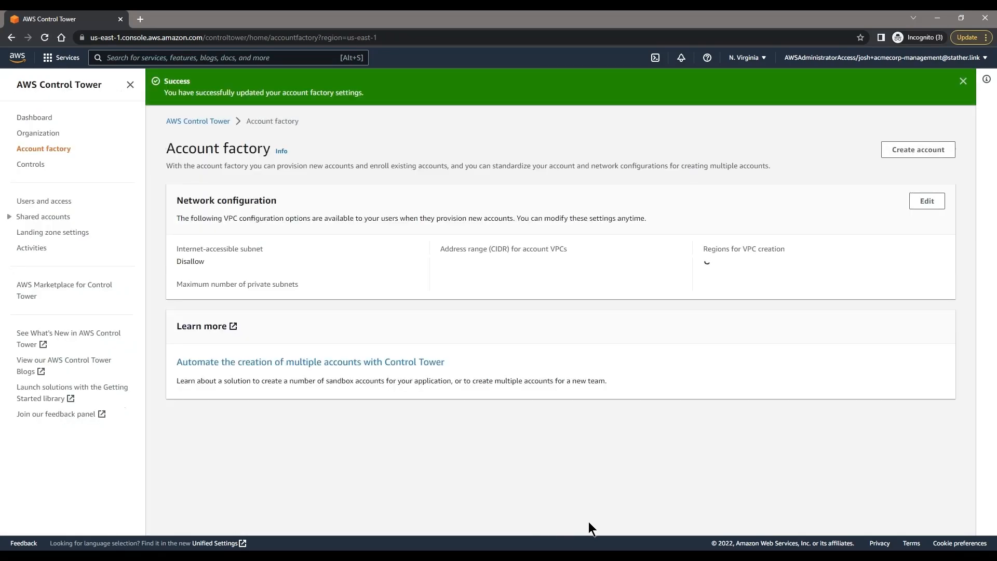
pyautogui.click(908, 149)
pyautogui.click(263, 255)
pyautogui.write('josh+')
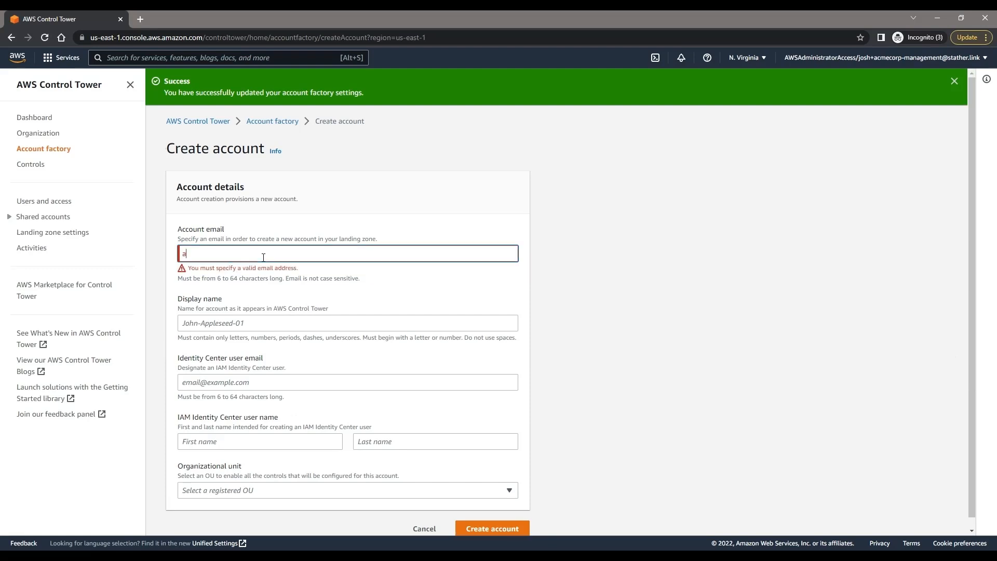
pyautogui.press('BackSpace')
pyautogui.press('BackSpace')
pyautogui.press('BackSpace')
pyautogui.press('BackSpace')
pyautogui.press('BackSpace')
pyautogui.click(270, 493)
pyautogui.click(283, 455)
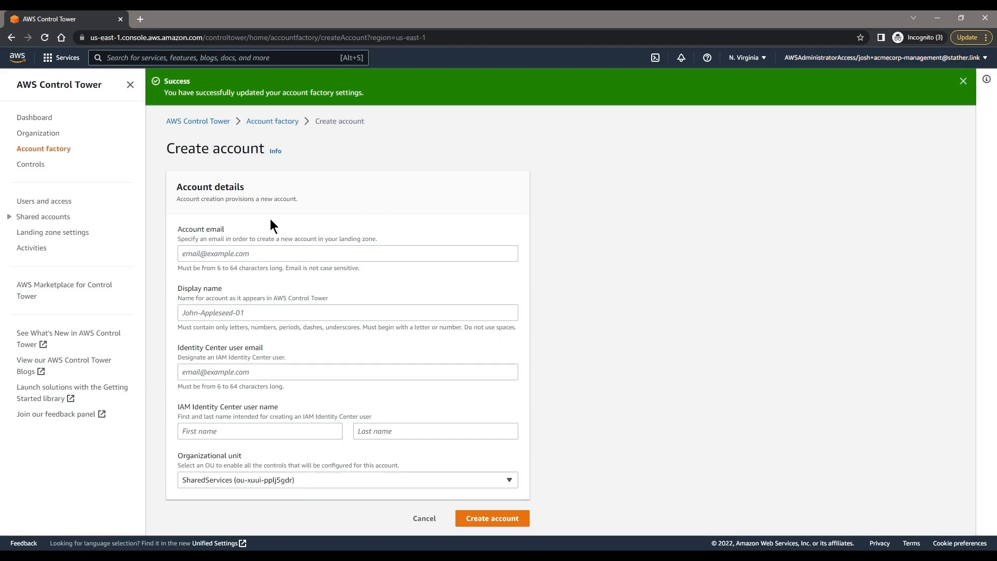
# Step: Enter the account email address and the display name ACMECORPORATION-NETWORK
pyautogui.click(288, 258)
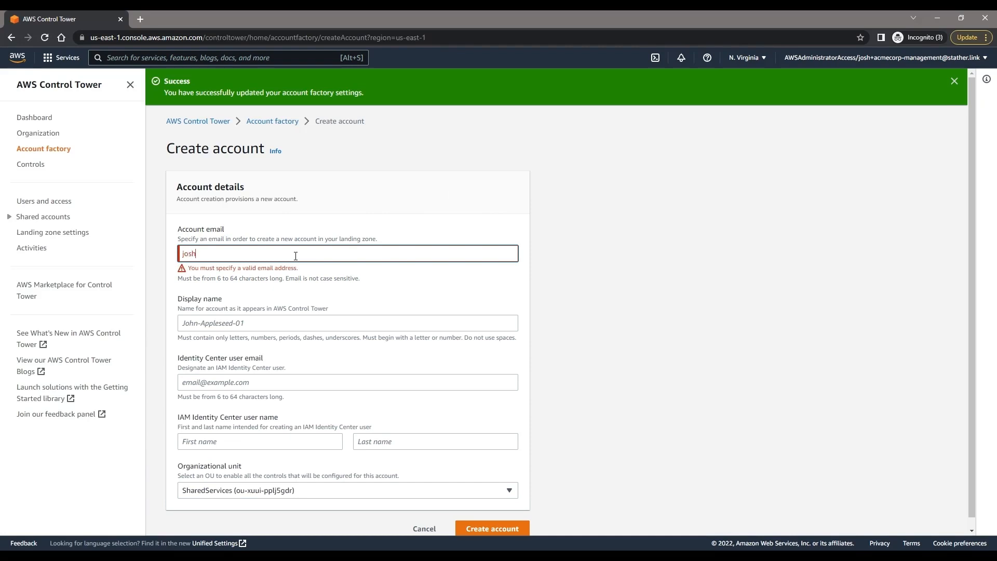
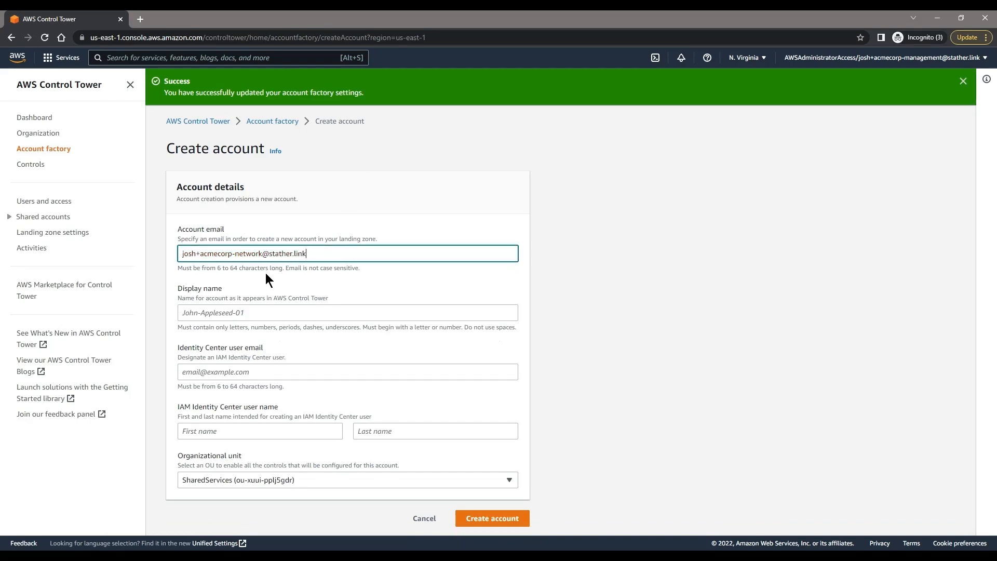
pyautogui.click(267, 319)
pyautogui.write('ACMECO')
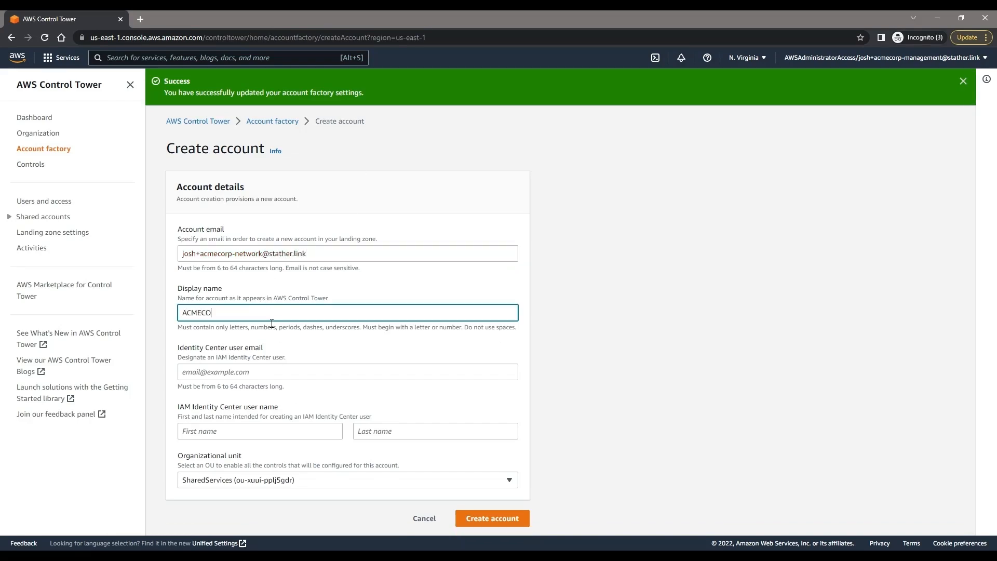
pyautogui.write('RPORATION-NETWORK')
# Step: Copy the account email into the Identity Center user email field
pyautogui.click(256, 253)
pyautogui.hotkey('ctrl', 'a')
pyautogui.hotkey('ctrl', 'c')
pyautogui.click(271, 371)
pyautogui.hotkey('ctrl', 'v')
# Step: Set the user's first name ACMECORPORATION and last name NETWORK, then submit the account request
pyautogui.click(218, 312)
pyautogui.doubleClick(218, 312)
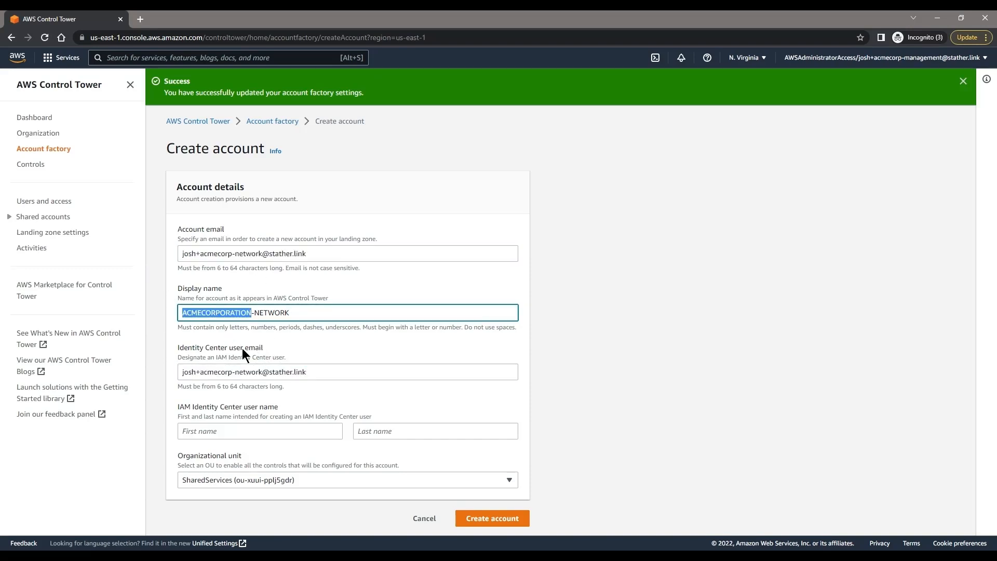
pyautogui.click(236, 430)
pyautogui.hotkey('ctrl', 'v')
pyautogui.click(271, 312)
pyautogui.doubleClick(271, 312)
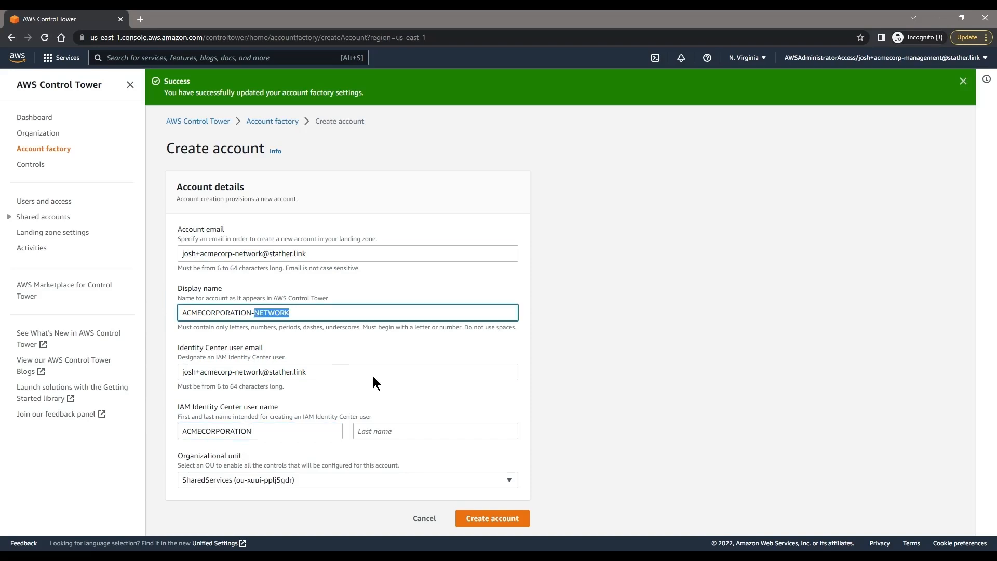
pyautogui.hotkey('ctrl', 'c')
pyautogui.click(404, 431)
pyautogui.hotkey('ctrl', 'v')
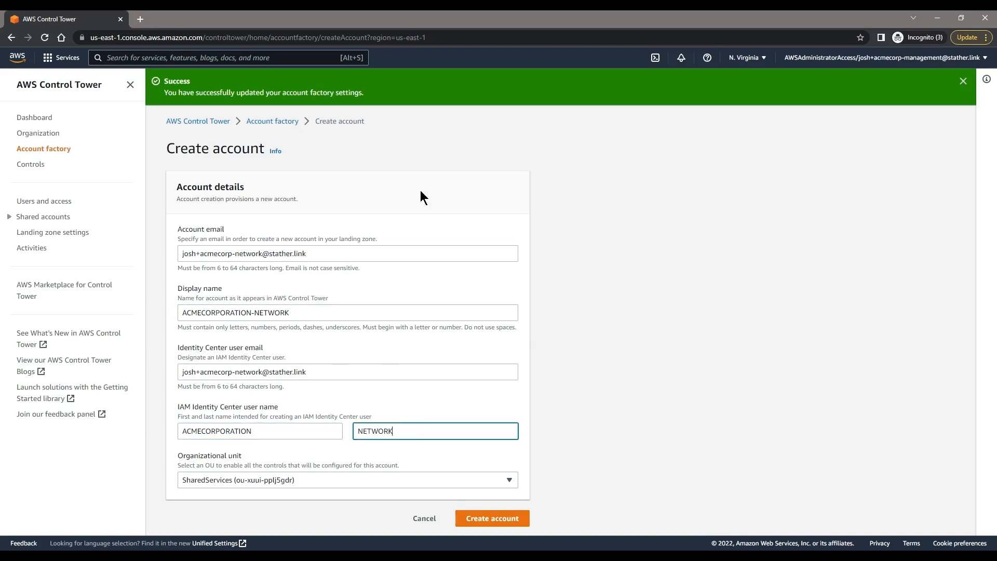
pyautogui.click(481, 518)
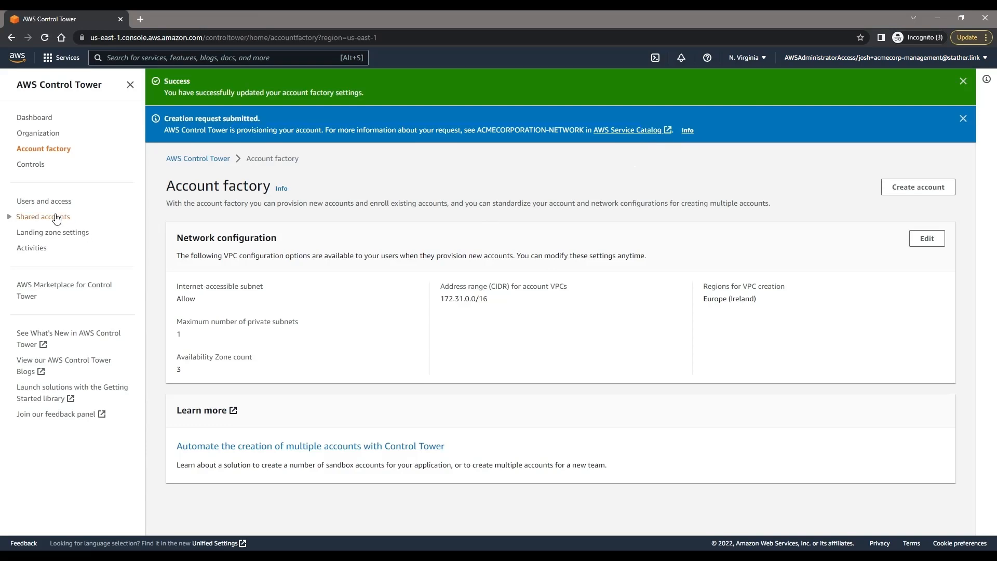
# Step: Check ACMECORPORATION-NETWORK shows Enrolling under SharedServices, then close the Organizations and RAM tabs
pyautogui.click(44, 118)
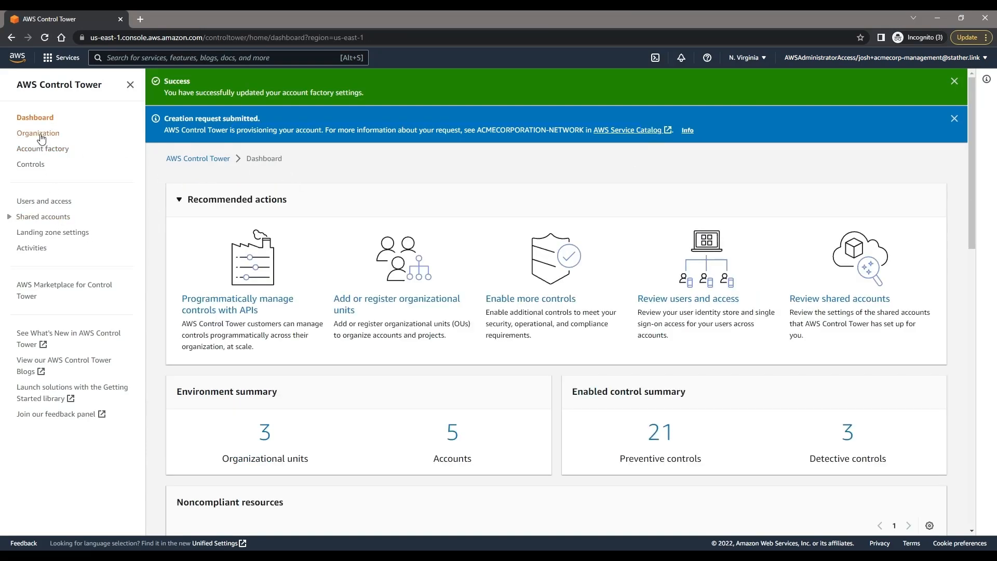
pyautogui.click(38, 133)
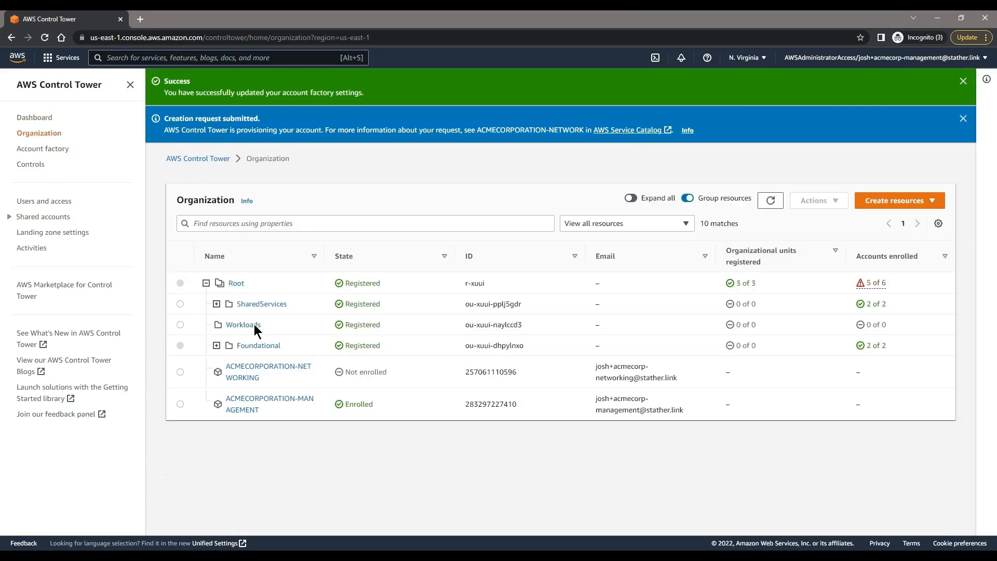
pyautogui.moveTo(273, 379); pyautogui.dragTo(226, 372)
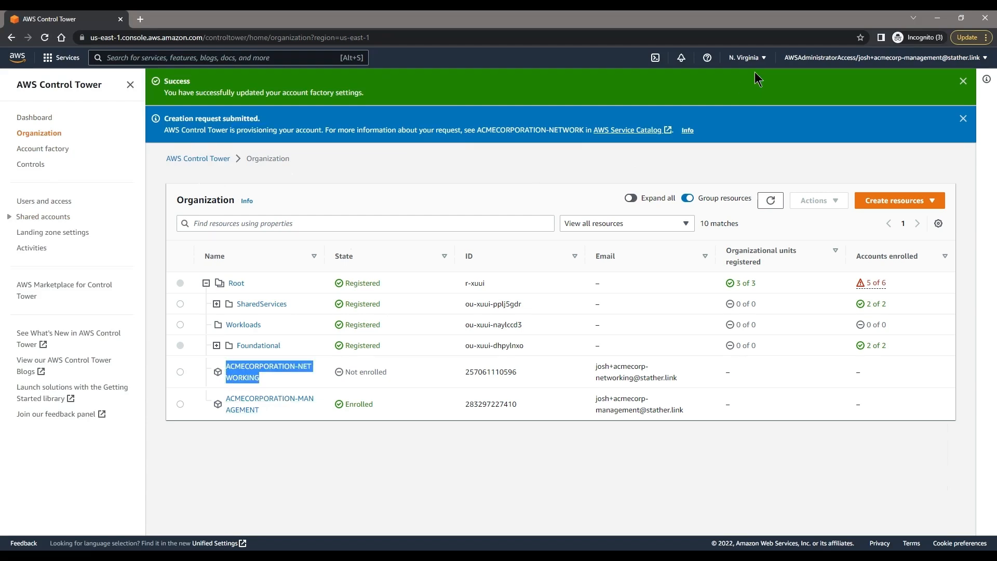
pyautogui.click(699, 184)
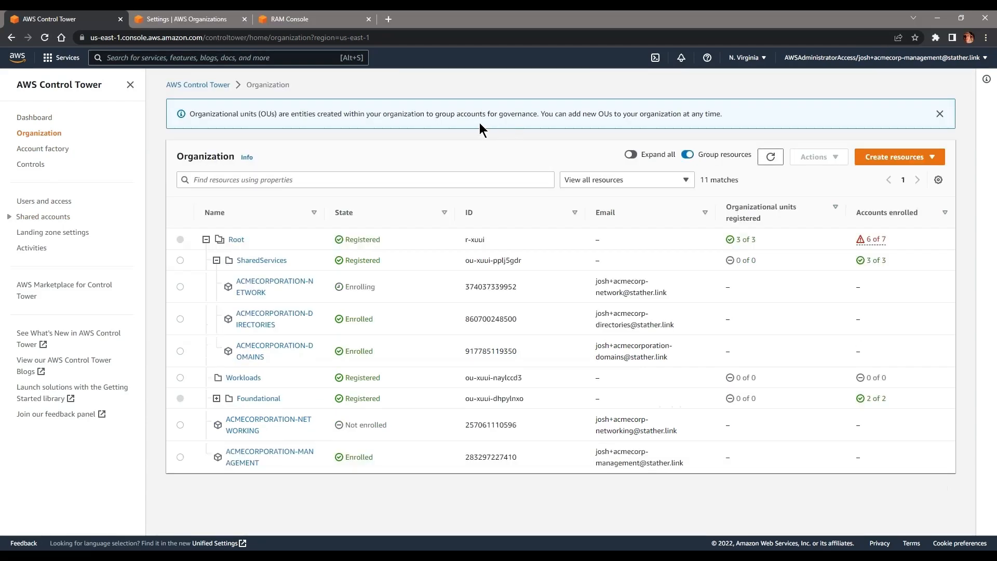
pyautogui.moveTo(377, 287); pyautogui.dragTo(367, 291)
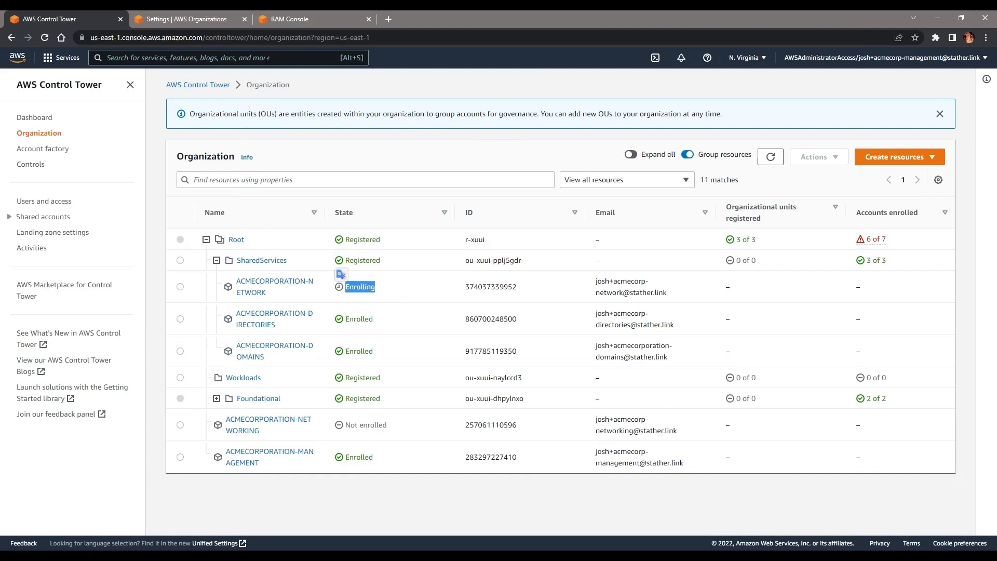
pyautogui.click(244, 20)
pyautogui.click(244, 19)
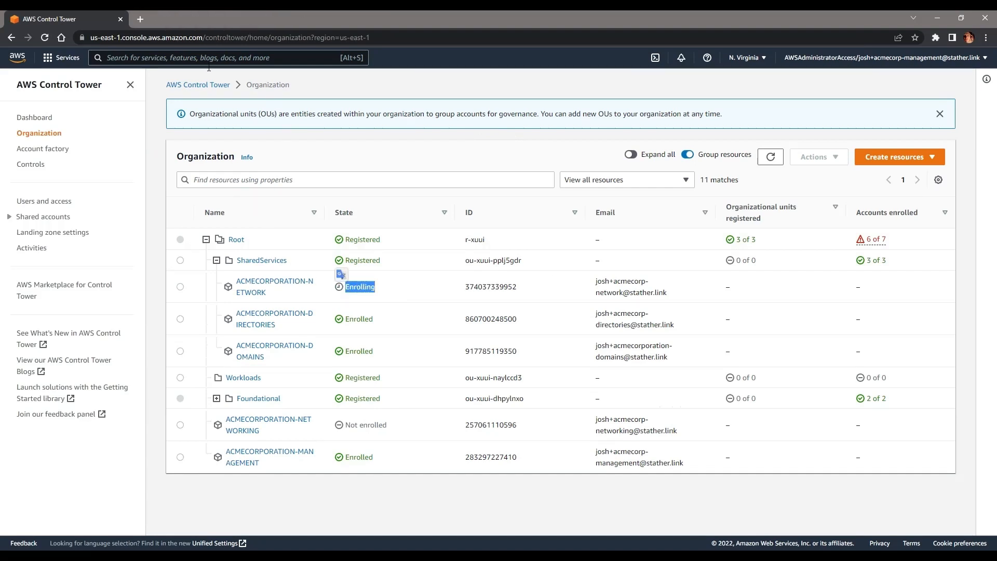
# Step: Open AWS Organizations and Resource Access Manager in background tabs via the console search
pyautogui.click(209, 60)
pyautogui.write('organ')
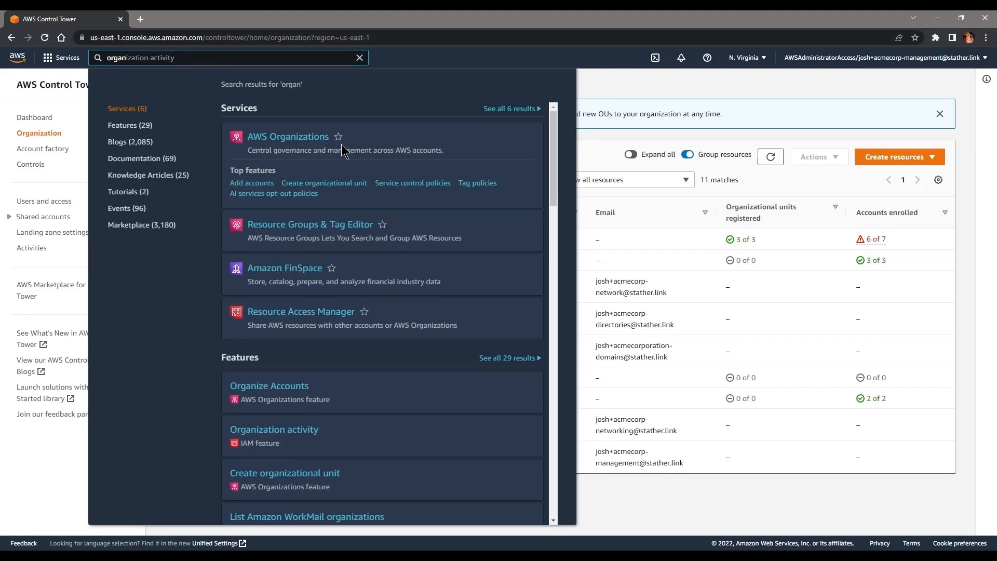
pyautogui.middleClick(318, 138)
pyautogui.moveTo(126, 59); pyautogui.dragTo(102, 60)
pyautogui.write('ram')
pyautogui.middleClick(303, 139)
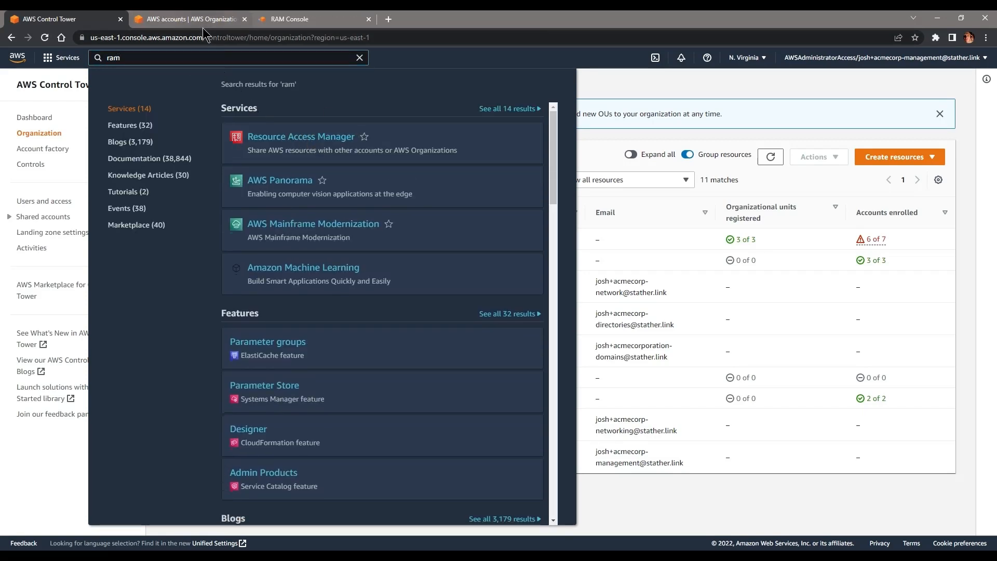
# Step: Select the Organization ID on the AWS Organizations Settings page
pyautogui.click(203, 27)
pyautogui.click(35, 182)
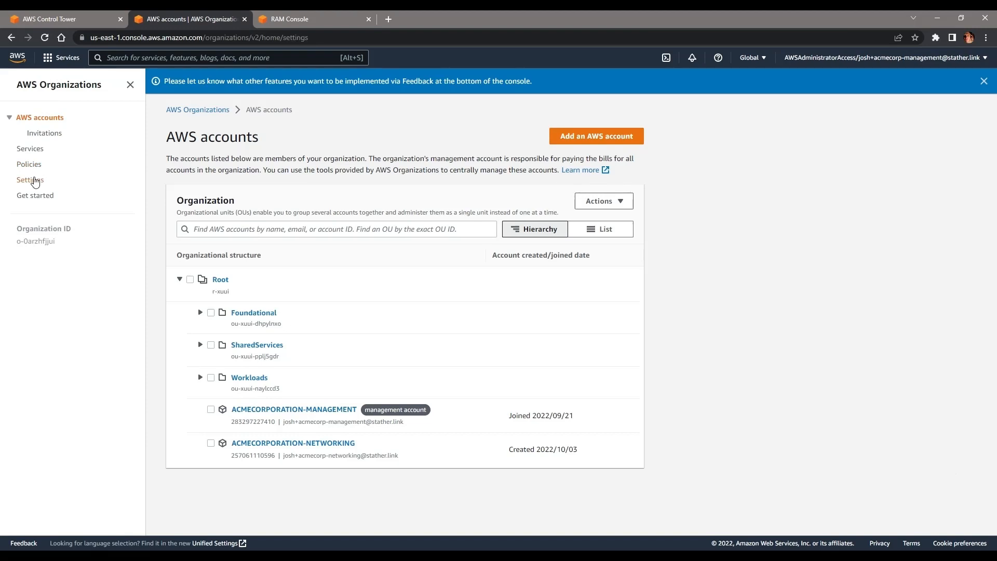
pyautogui.moveTo(217, 194); pyautogui.dragTo(193, 200)
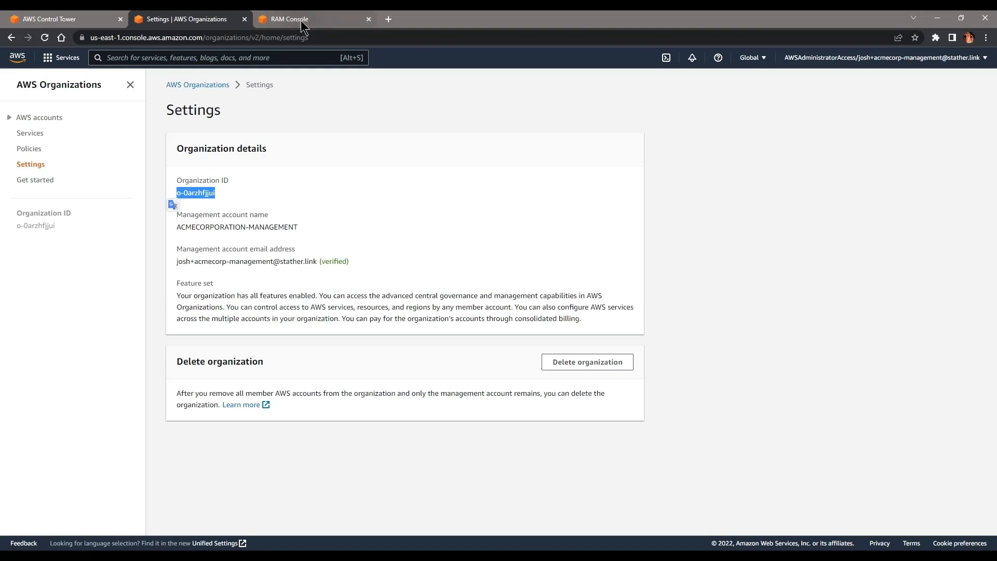
pyautogui.click(389, 20)
# Step: Verify RAM Settings has sharing with AWS Organizations enabled, then close the Organizations tab
pyautogui.click(338, 19)
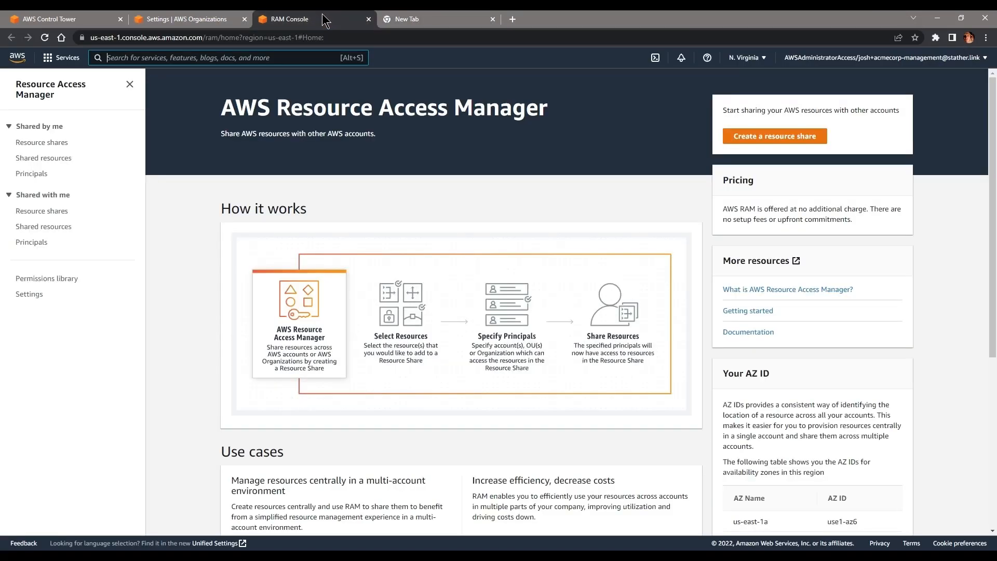
pyautogui.click(30, 295)
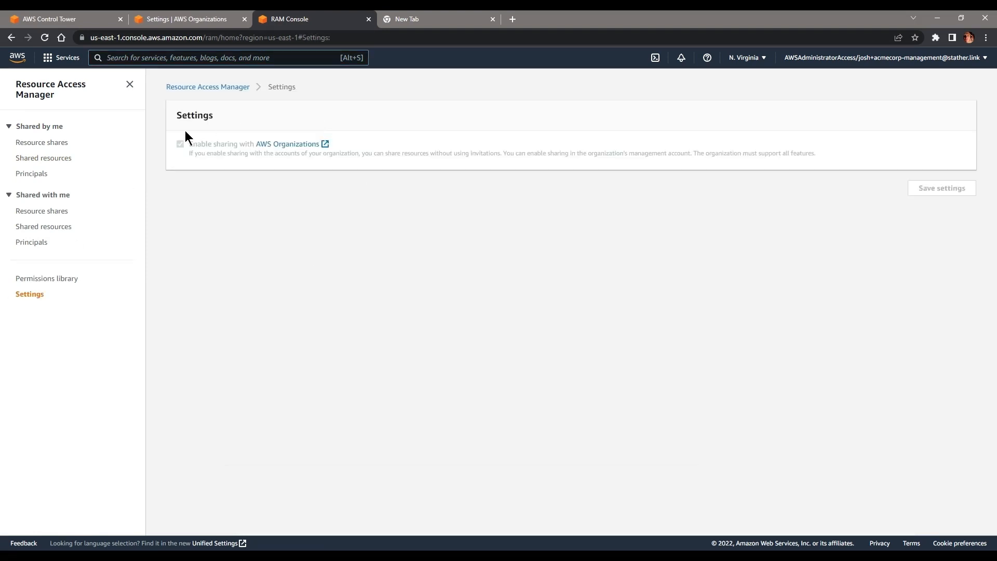
pyautogui.click(854, 57)
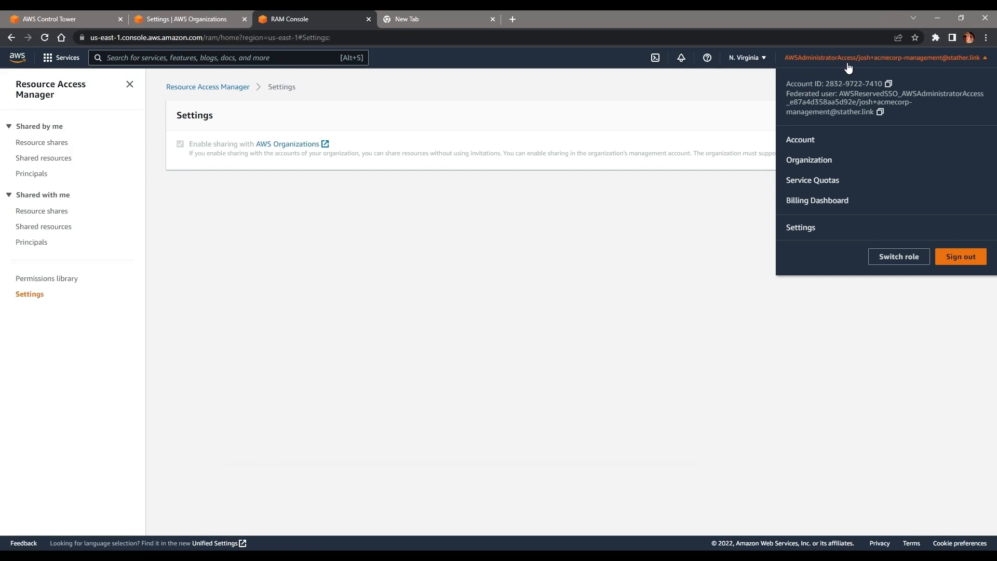
pyautogui.click(849, 61)
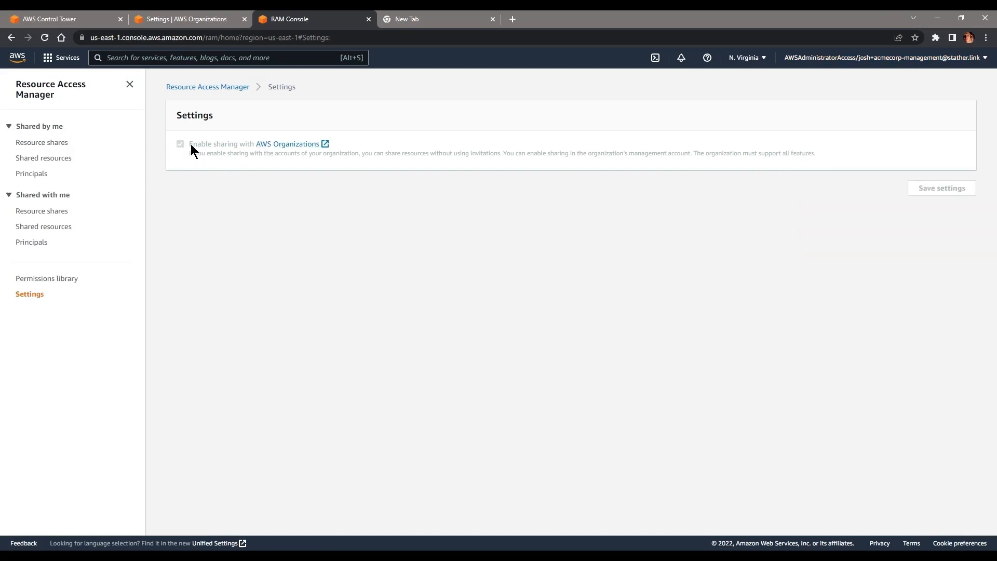
pyautogui.tripleClick(303, 147)
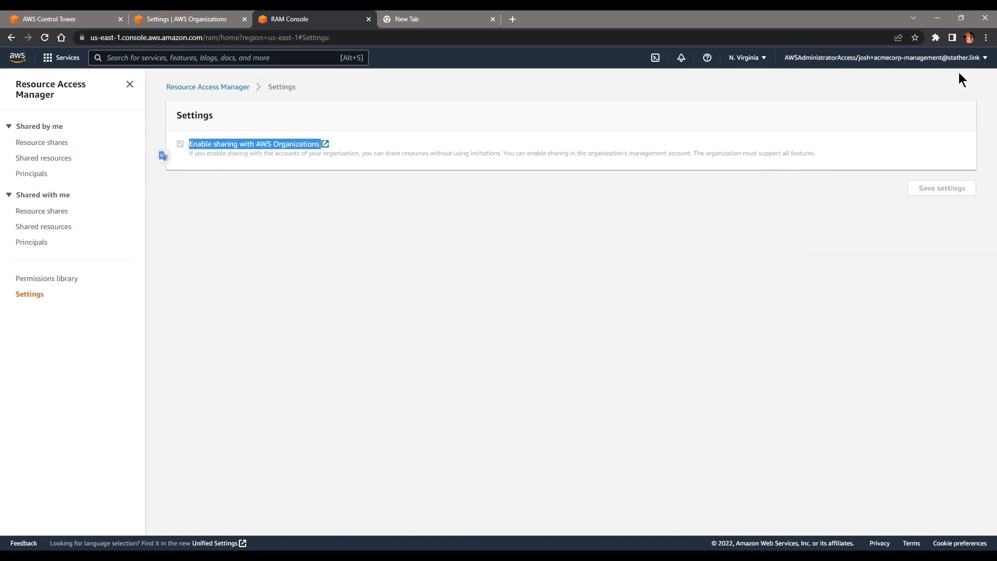
pyautogui.click(18, 58)
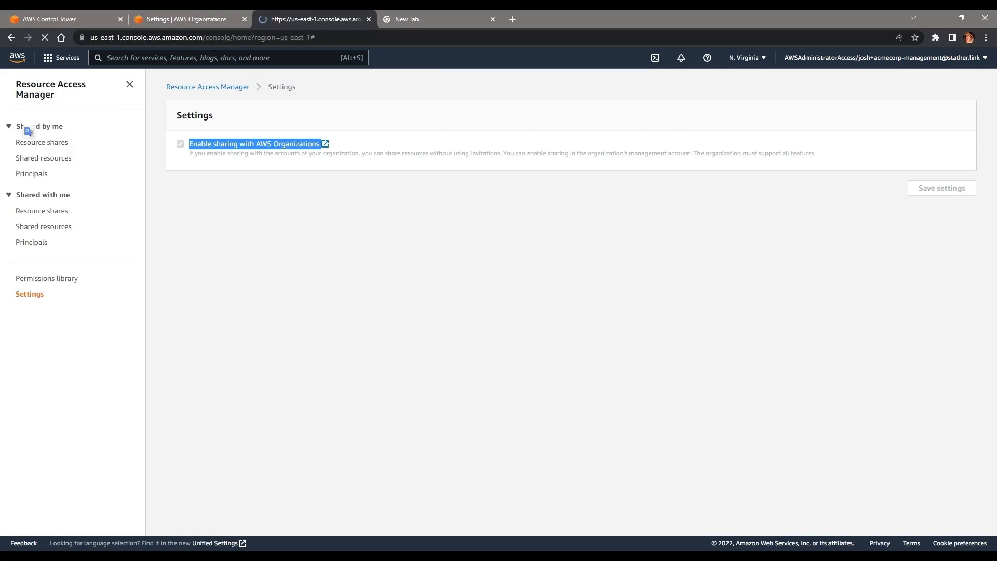
pyautogui.click(244, 22)
# Step: Close the leftover tab, refresh the Control Tower organization table, and expand SharedServices
pyautogui.click(247, 23)
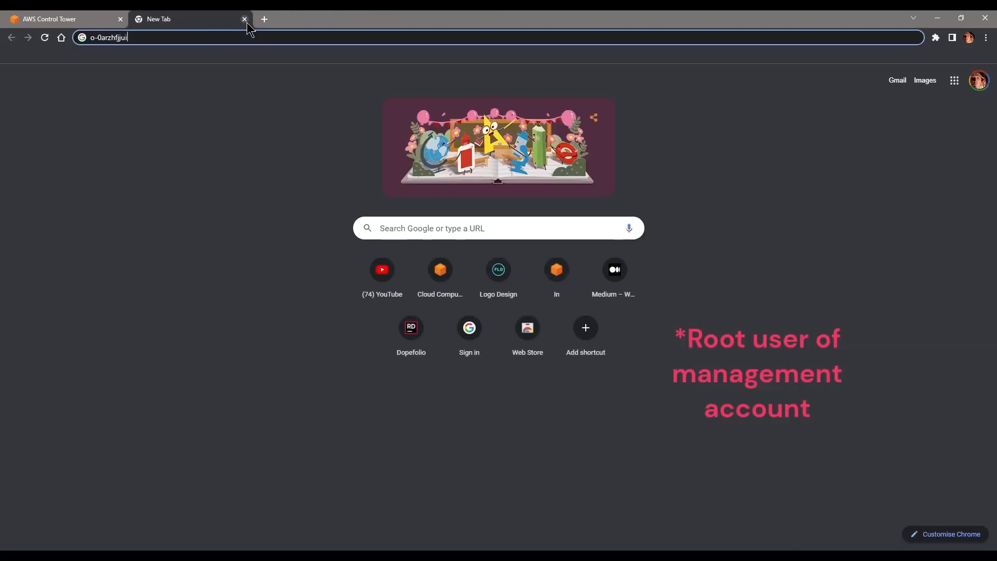
pyautogui.click(25, 14)
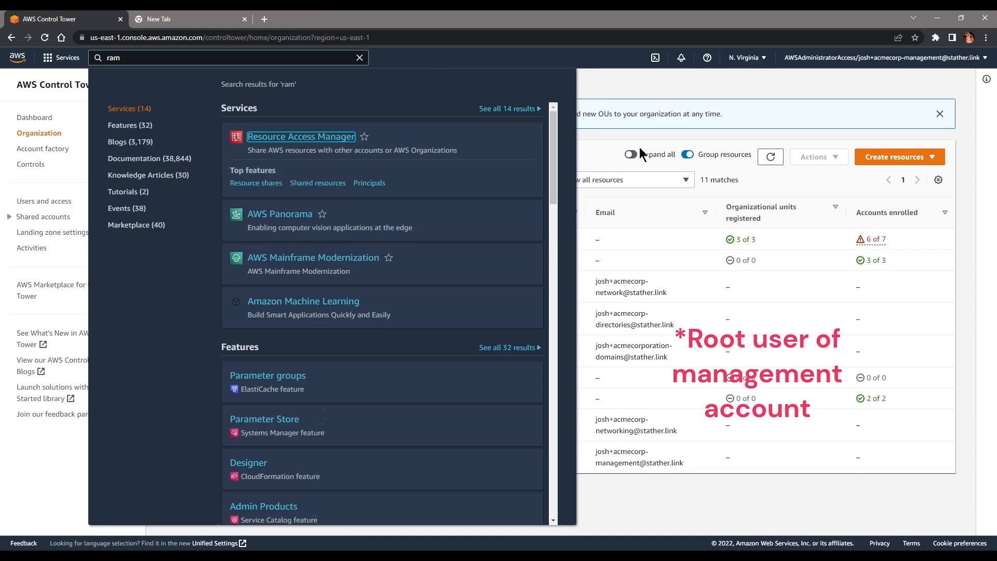
pyautogui.click(638, 137)
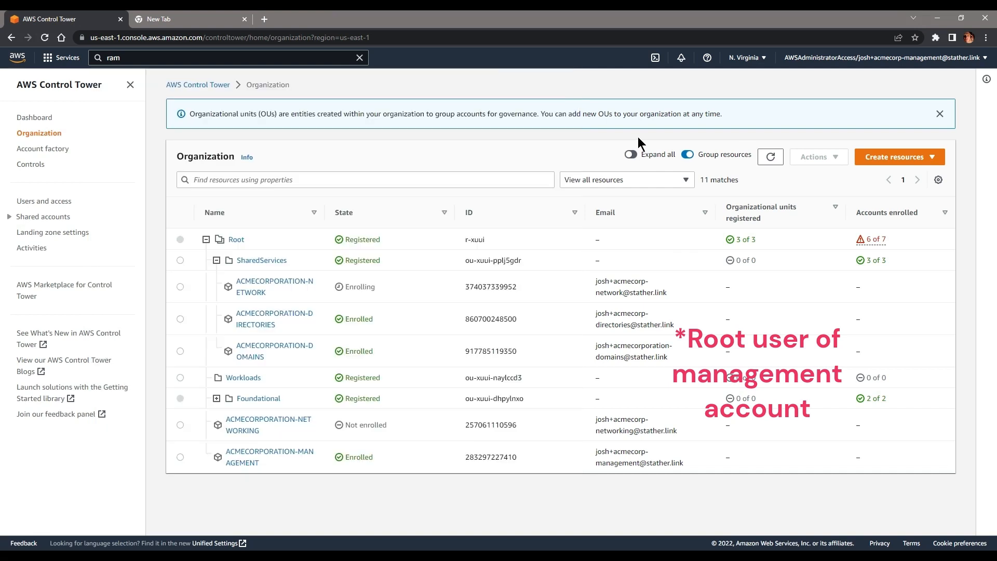
pyautogui.click(770, 157)
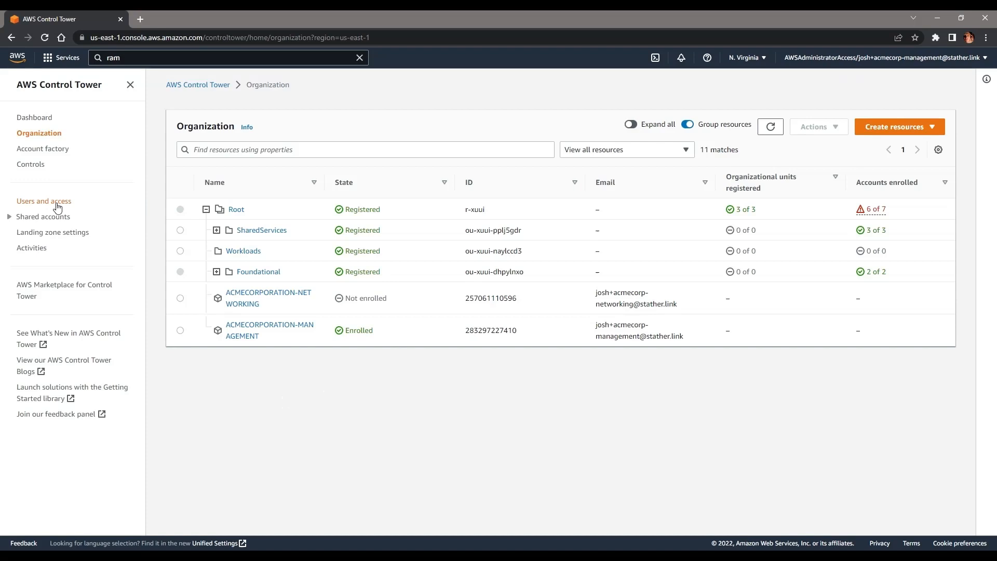
pyautogui.click(217, 230)
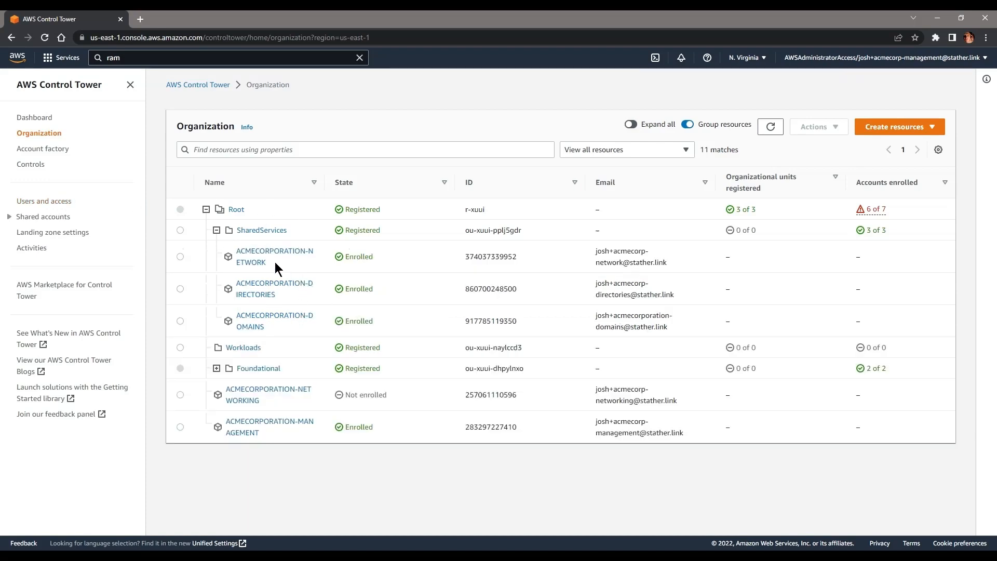
# Step: Open IAM Identity Center from Users and access and start adding a user
pyautogui.click(44, 200)
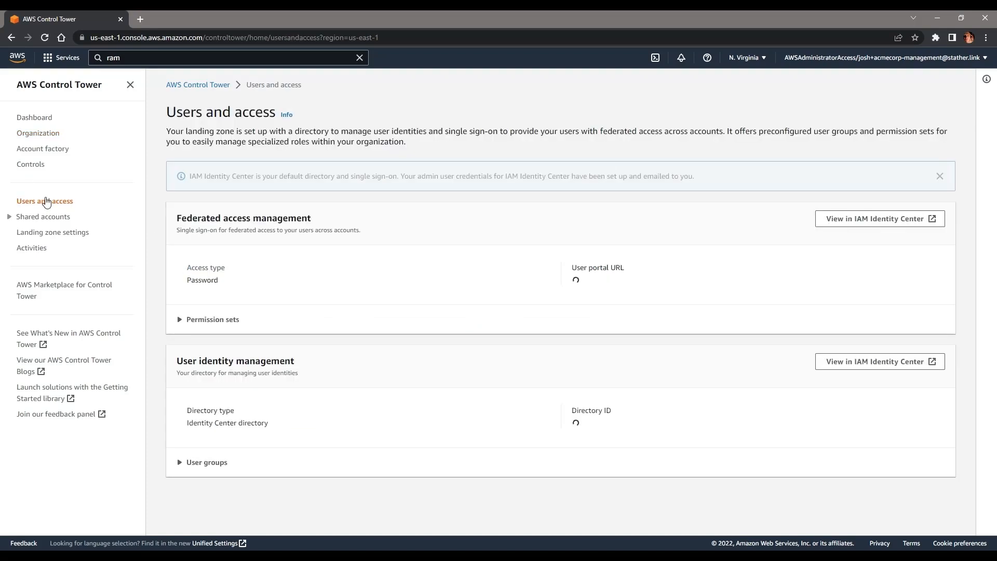
pyautogui.click(864, 220)
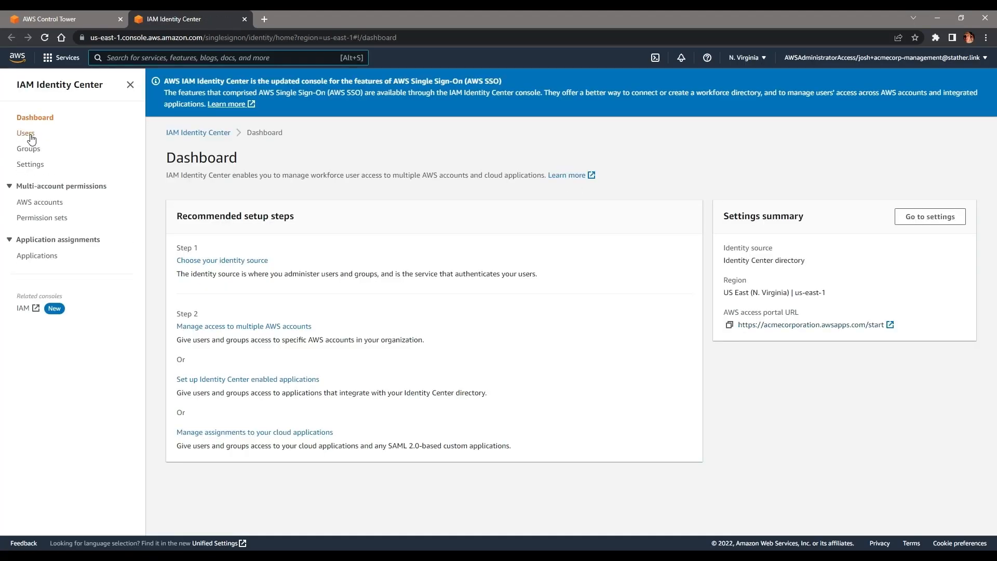
pyautogui.click(32, 133)
pyautogui.click(924, 116)
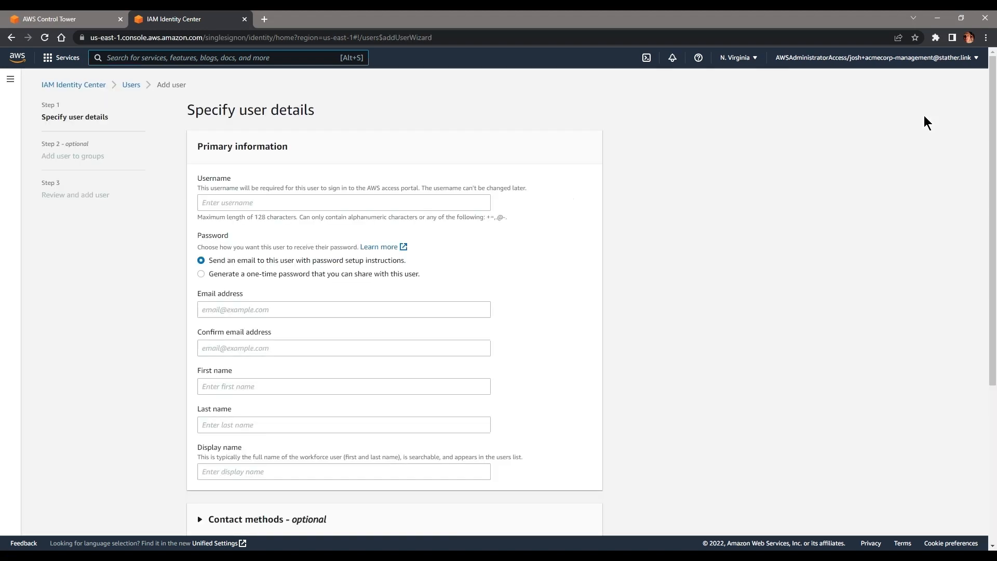
# Step: Enter the username and the user's email address, then confirm the email
pyautogui.click(248, 201)
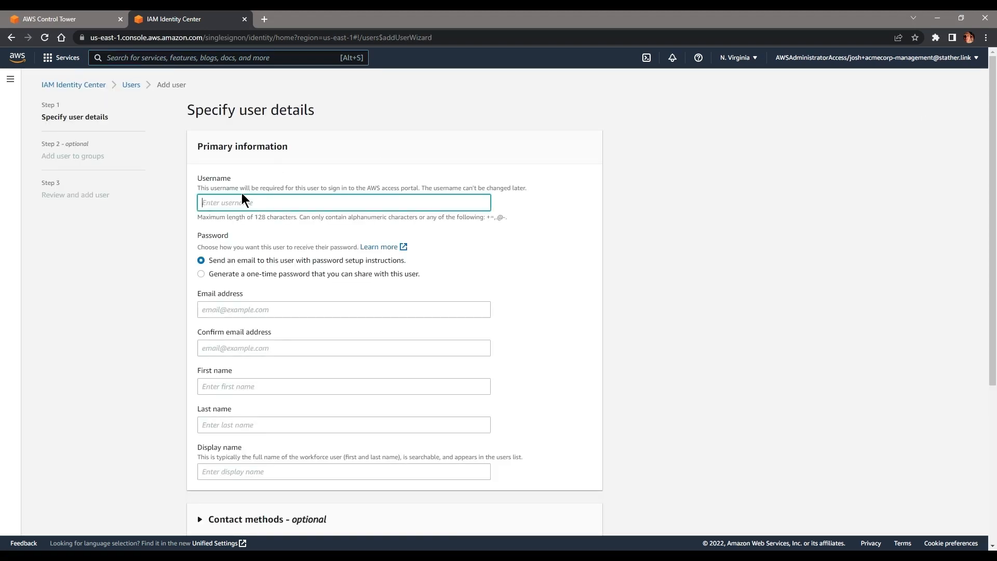
pyautogui.write('Mr_Administrator')
pyautogui.hotkey('ctrl', 'a')
pyautogui.click(256, 310)
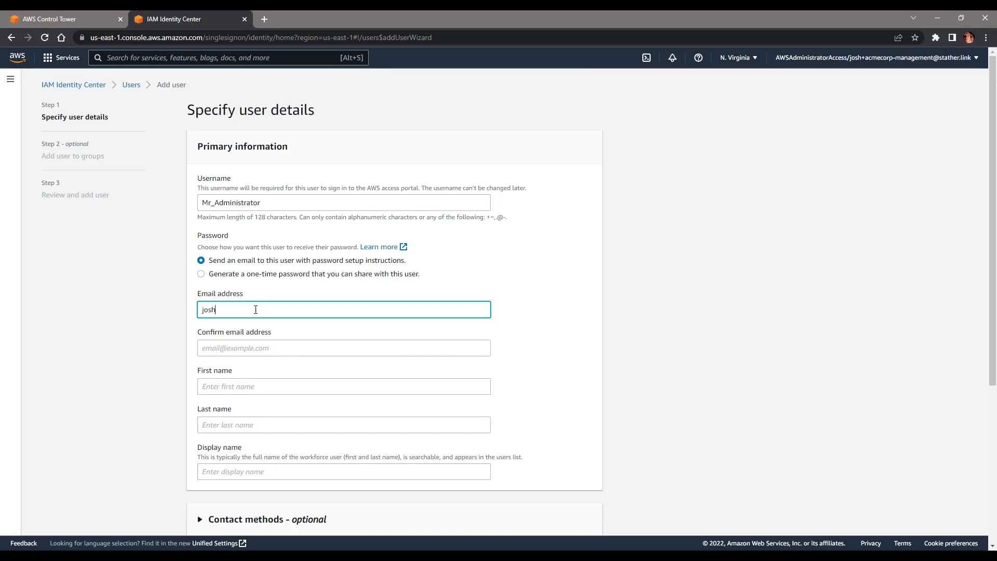
pyautogui.hotkey('ctrl', 'a')
pyautogui.hotkey('ctrl', 'c')
pyautogui.click(255, 355)
pyautogui.hotkey('ctrl', 'v')
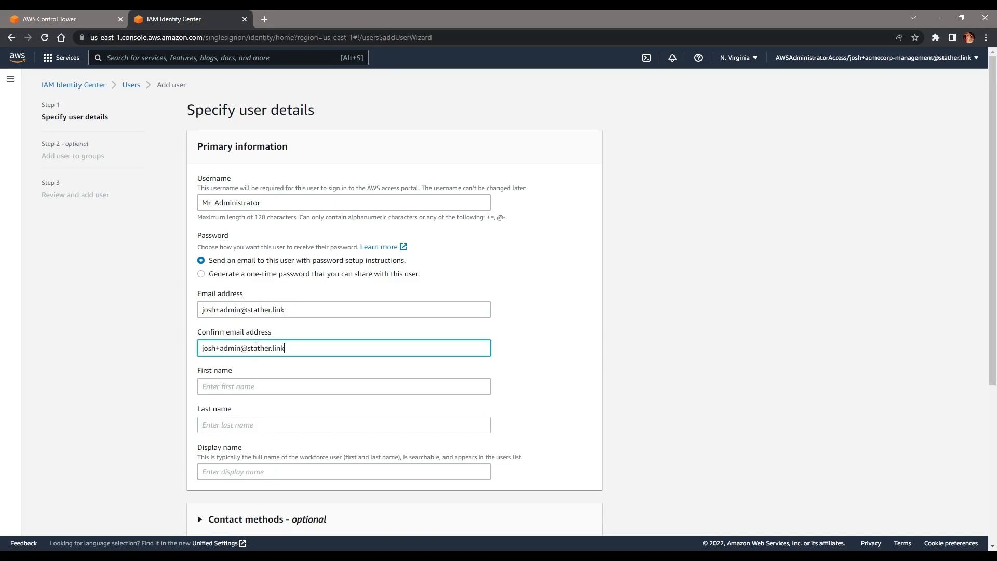
# Step: Enter first name Admin and last name Istrator, then continue to group selection
pyautogui.click(228, 390)
pyautogui.write('Admin')
pyautogui.press('Tab')
pyautogui.write('Istre')
pyautogui.press('BackSpace')
pyautogui.write('ator')
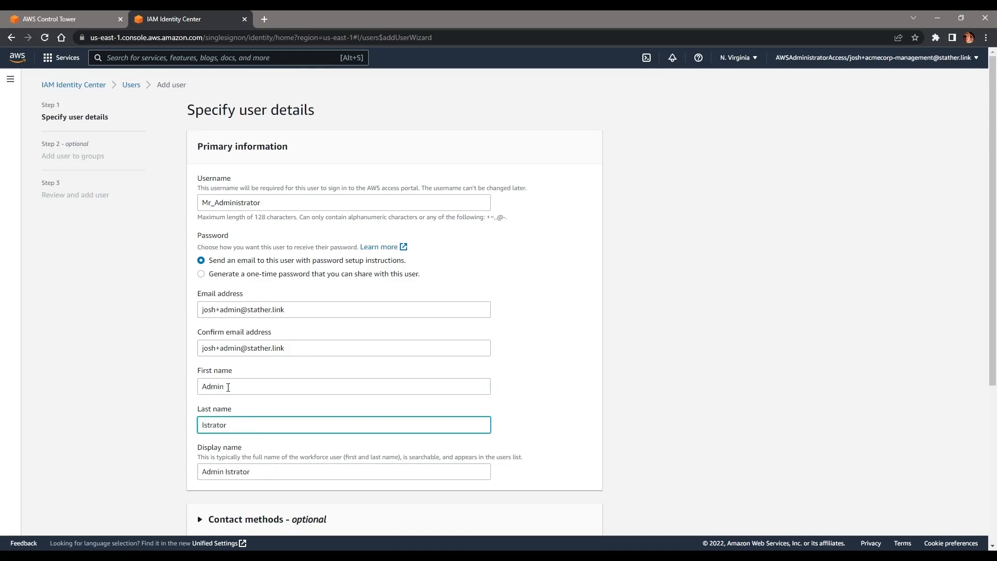
pyautogui.scroll(-5, 228, 387)
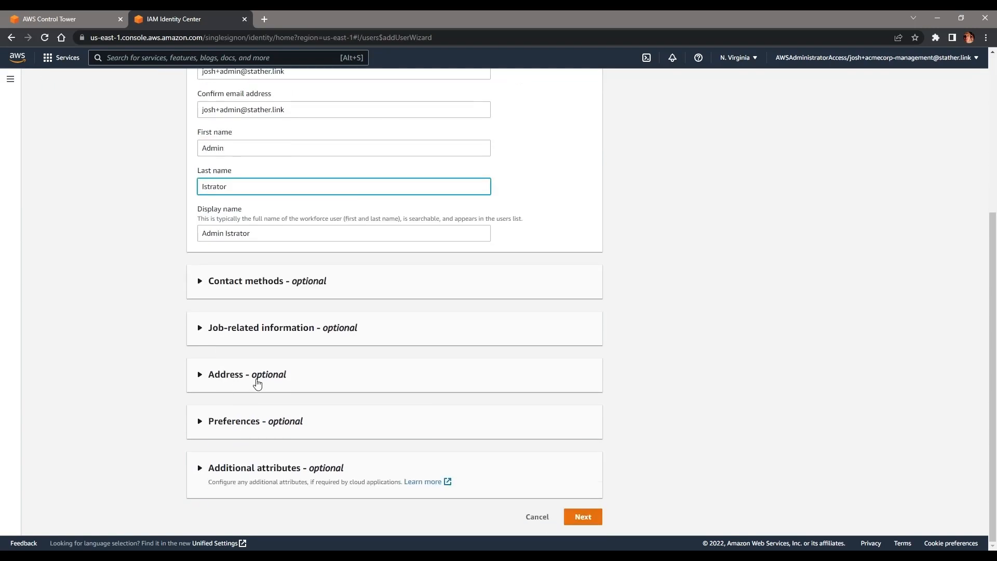
pyautogui.scroll(5, 237, 384)
pyautogui.click(233, 205)
pyautogui.doubleClick(234, 204)
pyautogui.scroll(-5, 396, 327)
pyautogui.click(582, 516)
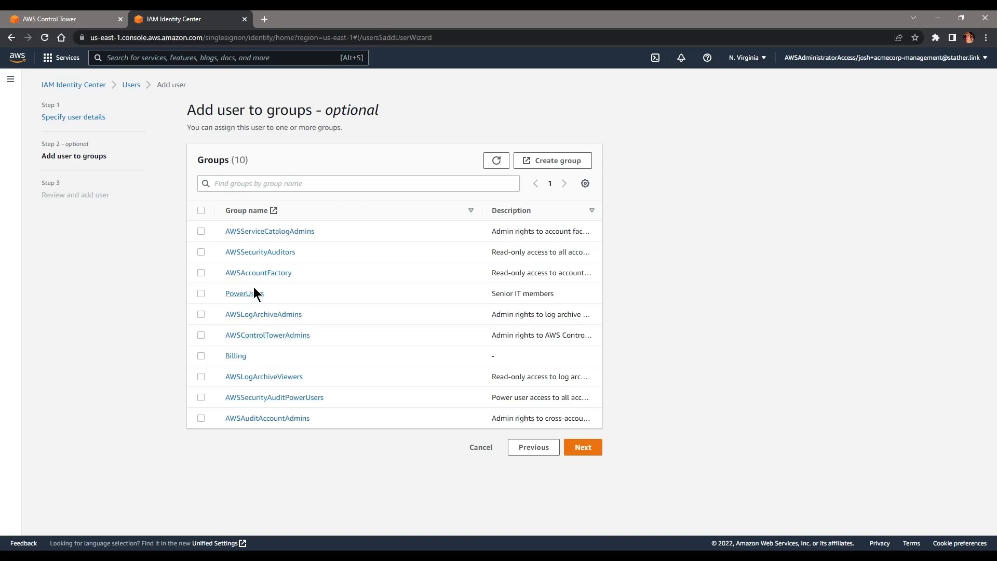
# Step: Create the Administrators group in a separate tab, then close that tab
pyautogui.click(558, 162)
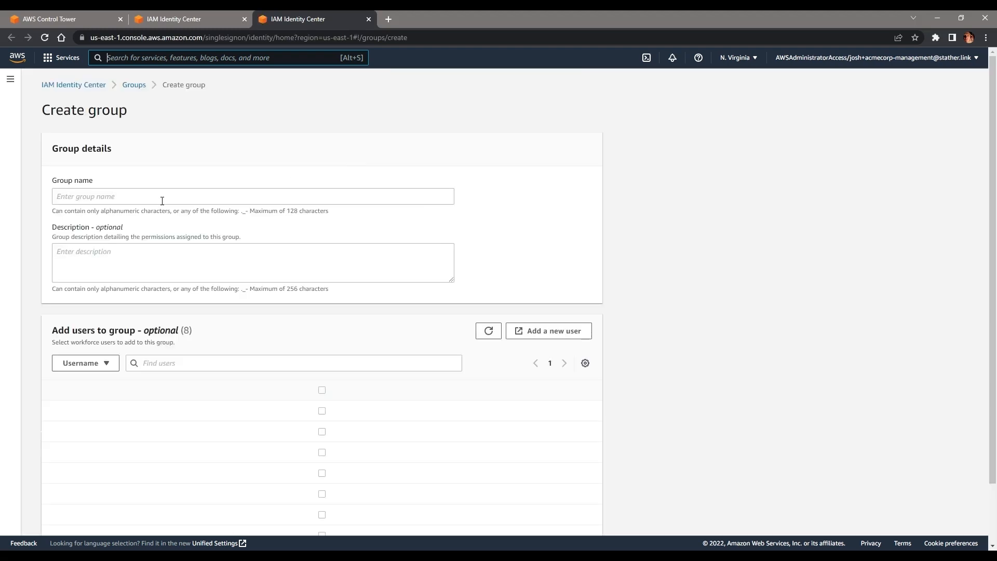
pyautogui.click(162, 200)
pyautogui.click(171, 19)
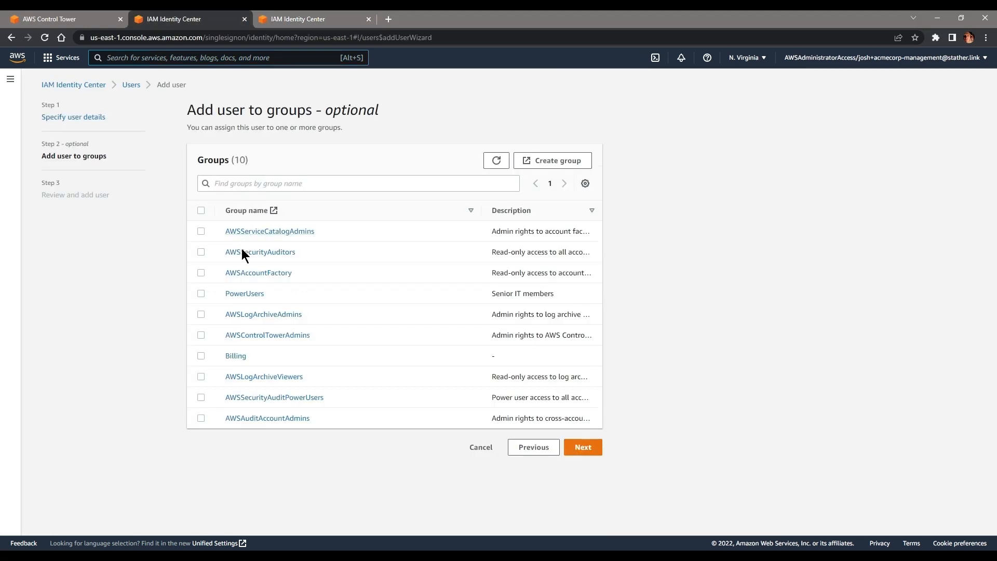
pyautogui.click(284, 21)
pyautogui.write('Administrators')
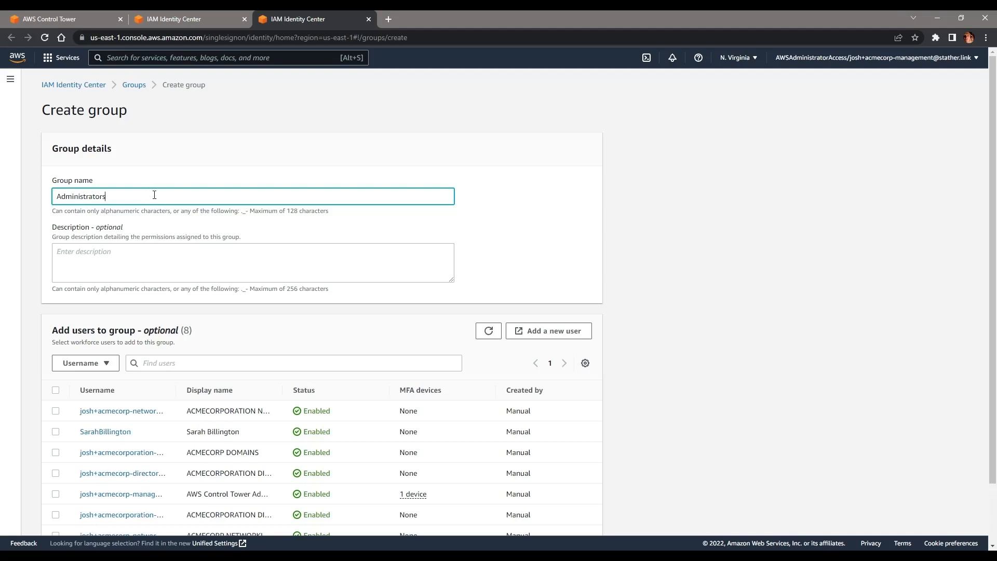
pyautogui.scroll(-1, 156, 210)
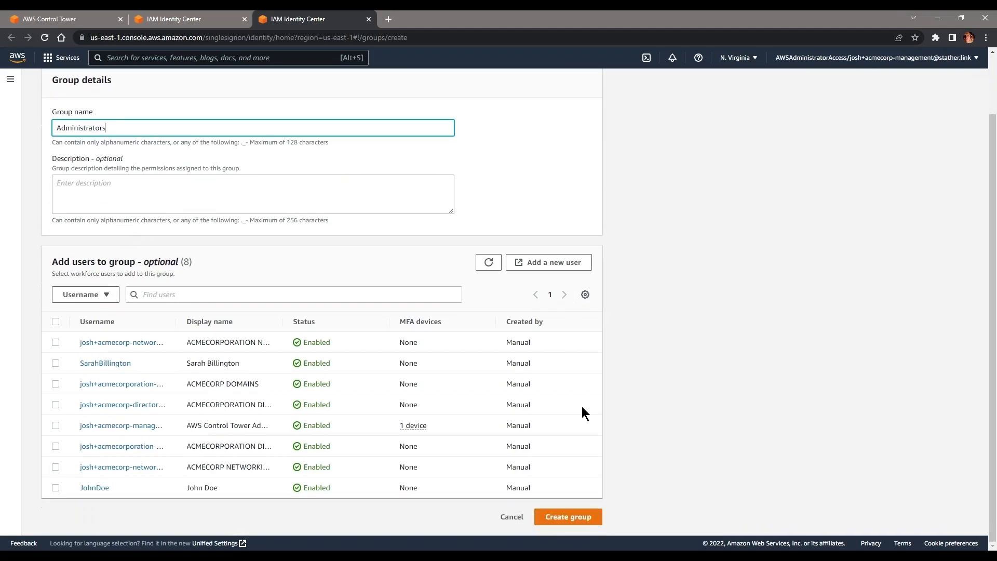
pyautogui.click(581, 517)
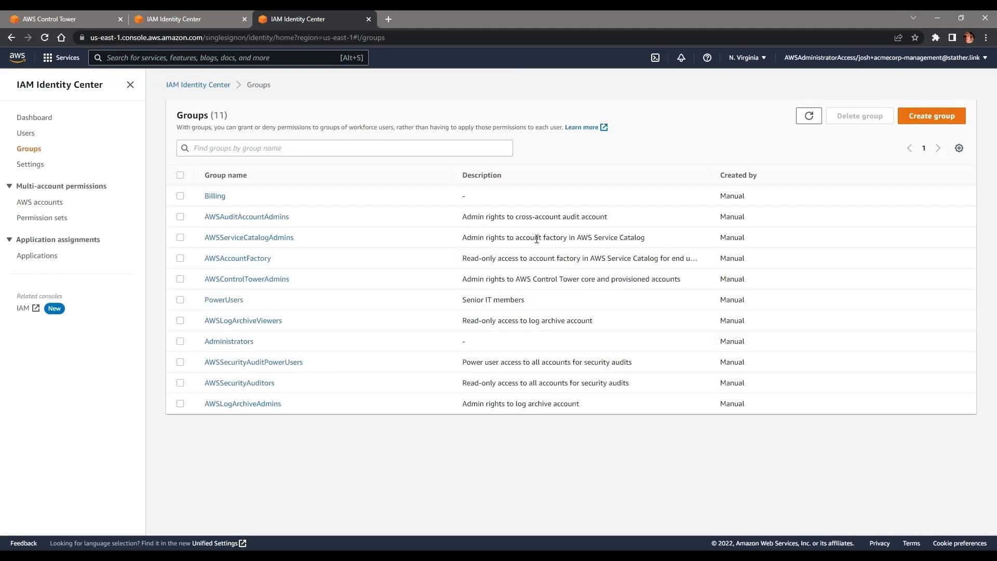
pyautogui.click(198, 19)
pyautogui.click(367, 19)
# Step: Refresh the groups, put the user in Administrators, and create the user
pyautogui.click(497, 161)
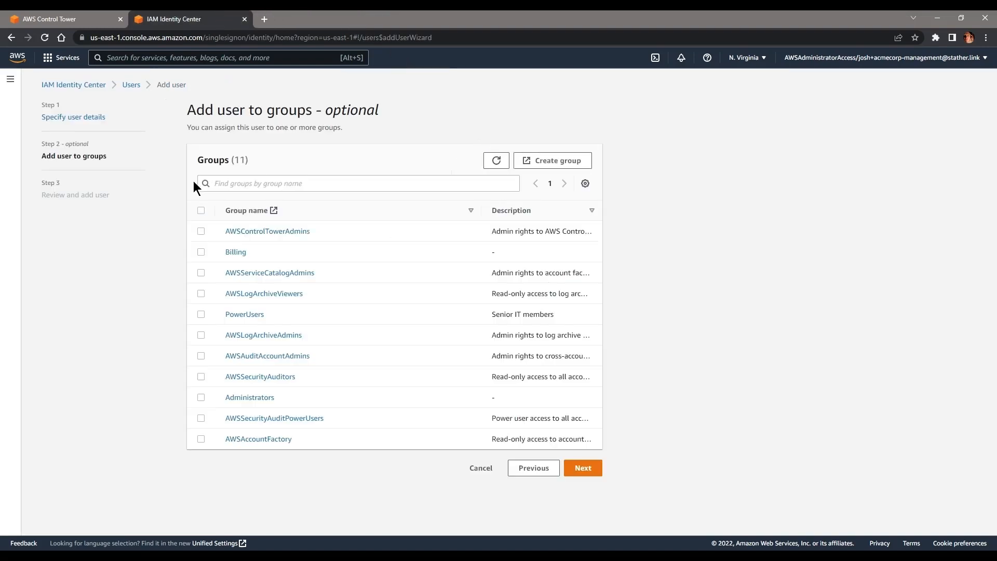
pyautogui.click(201, 398)
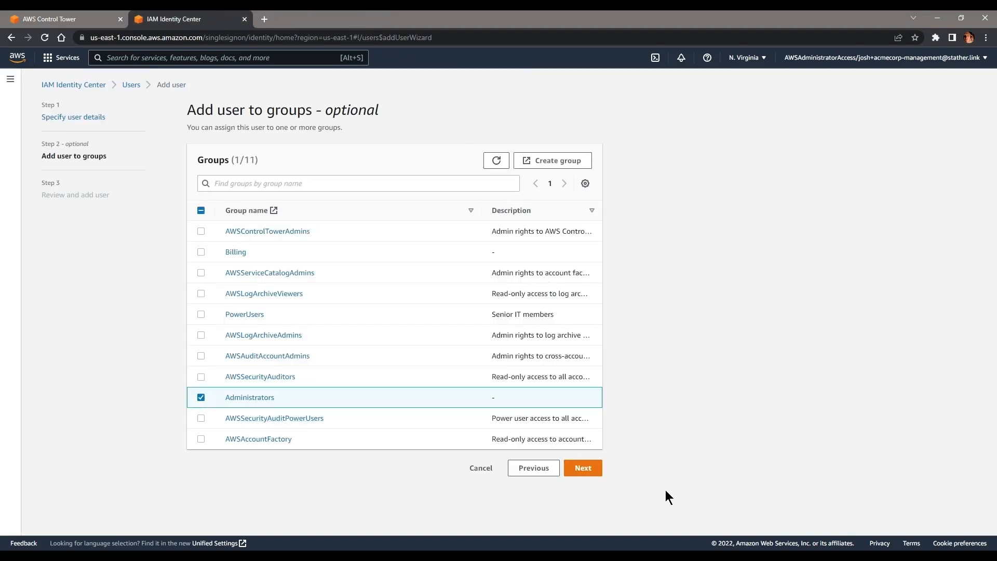
pyautogui.click(582, 468)
pyautogui.scroll(-3, 503, 302)
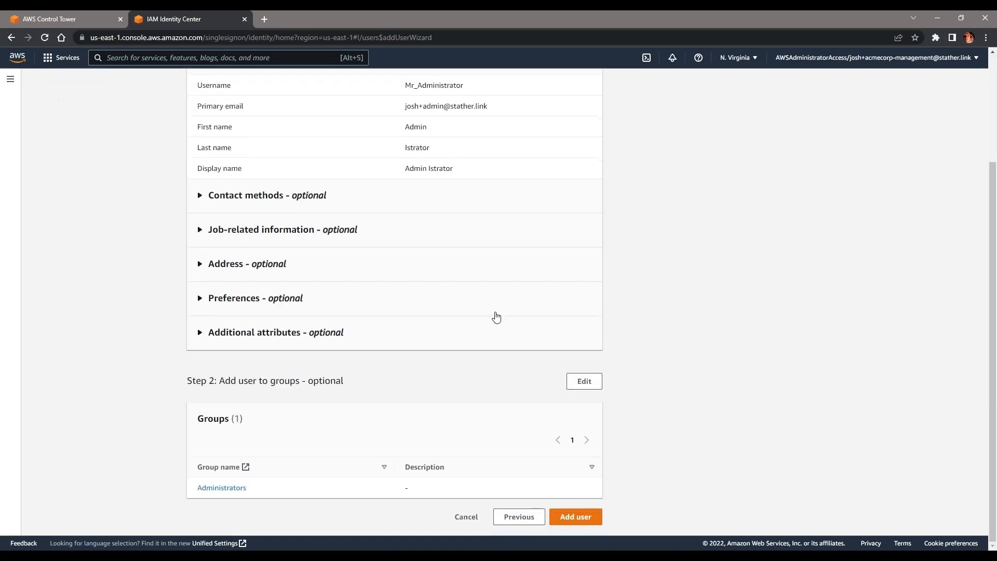
pyautogui.click(596, 517)
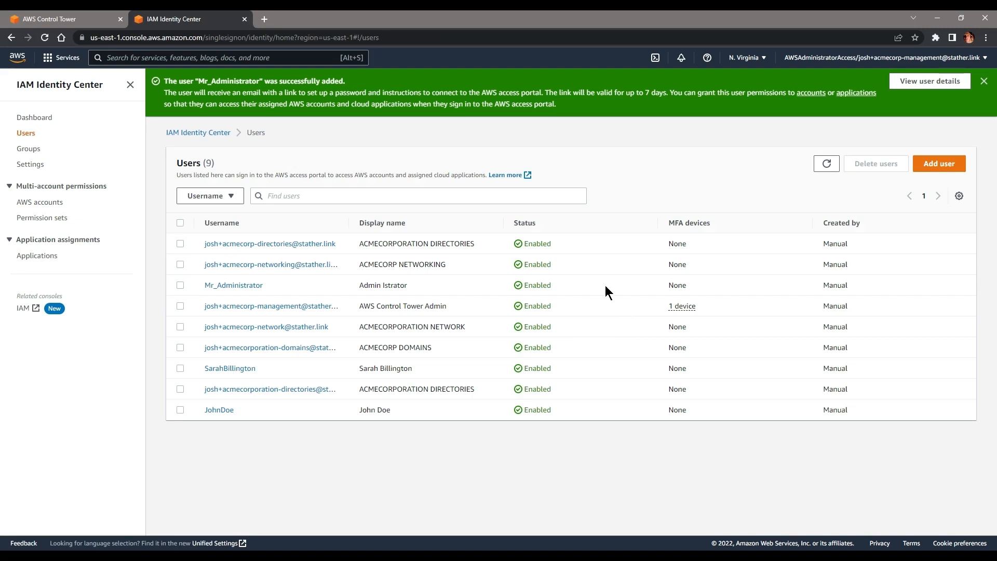
# Step: Select the ACMECORPORATION-NETWORK and ACMECORPORATION-DIRECTORIES accounts under SharedServices for assignment
pyautogui.click(53, 201)
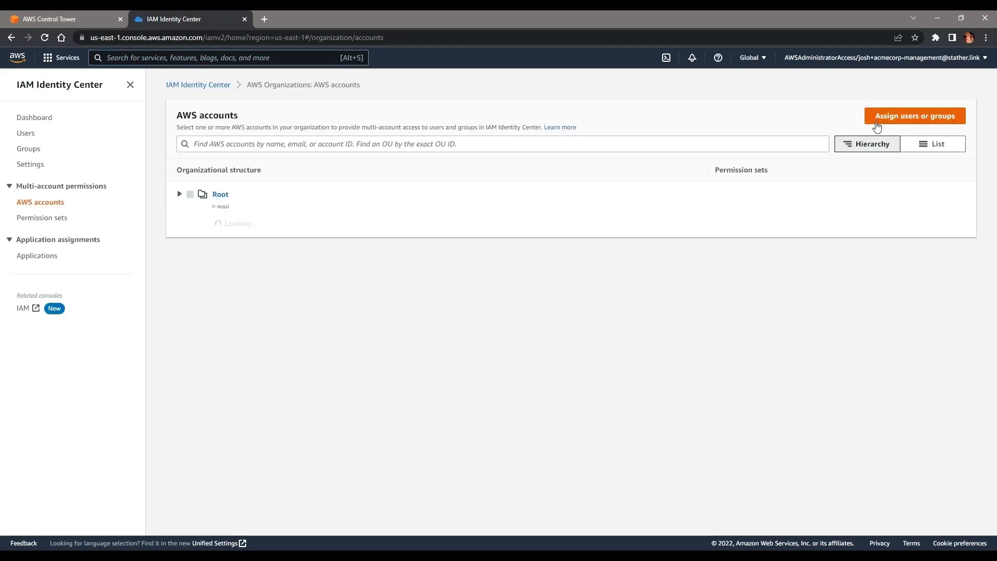
pyautogui.click(899, 117)
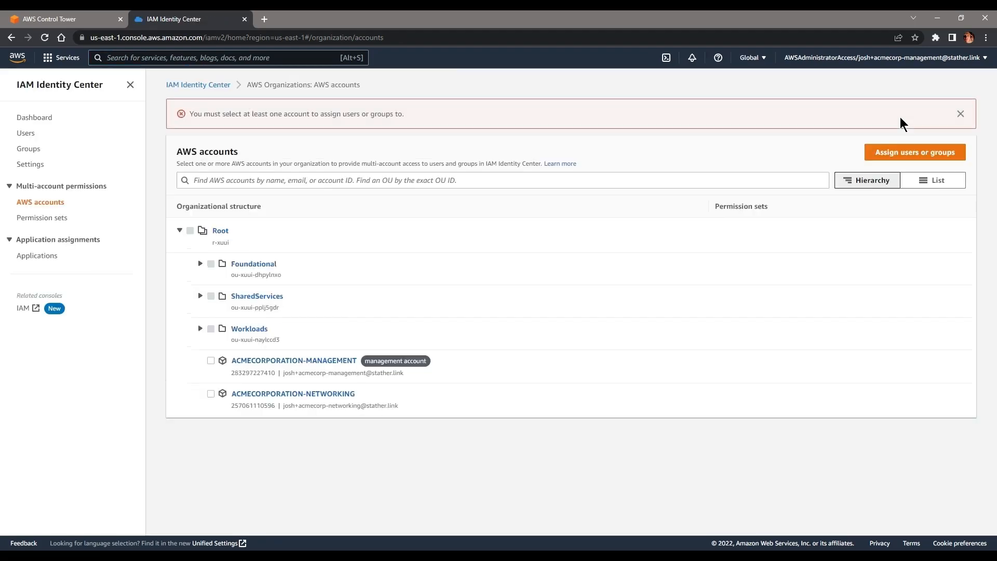
pyautogui.click(201, 295)
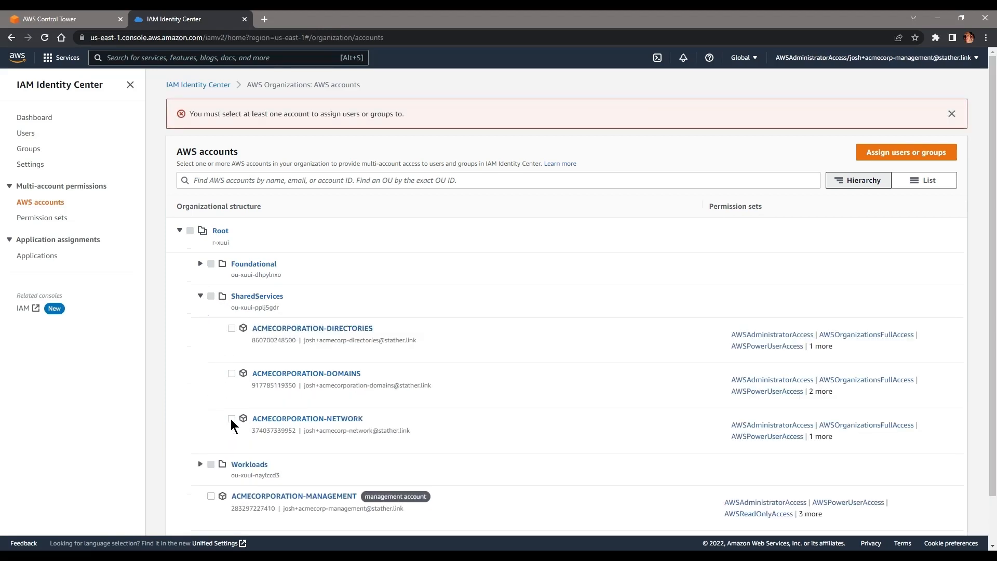
pyautogui.click(231, 418)
pyautogui.click(231, 292)
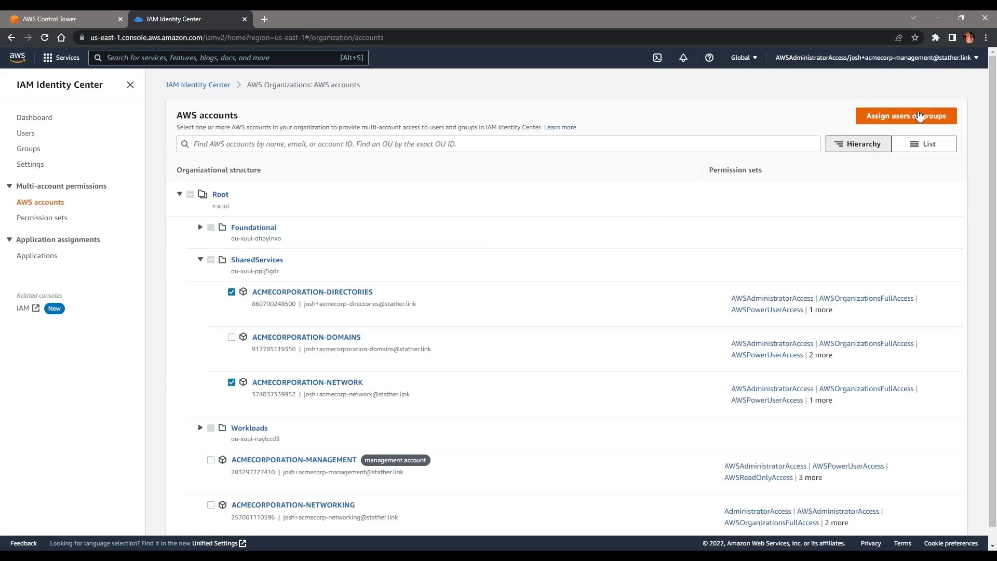
pyautogui.click(922, 114)
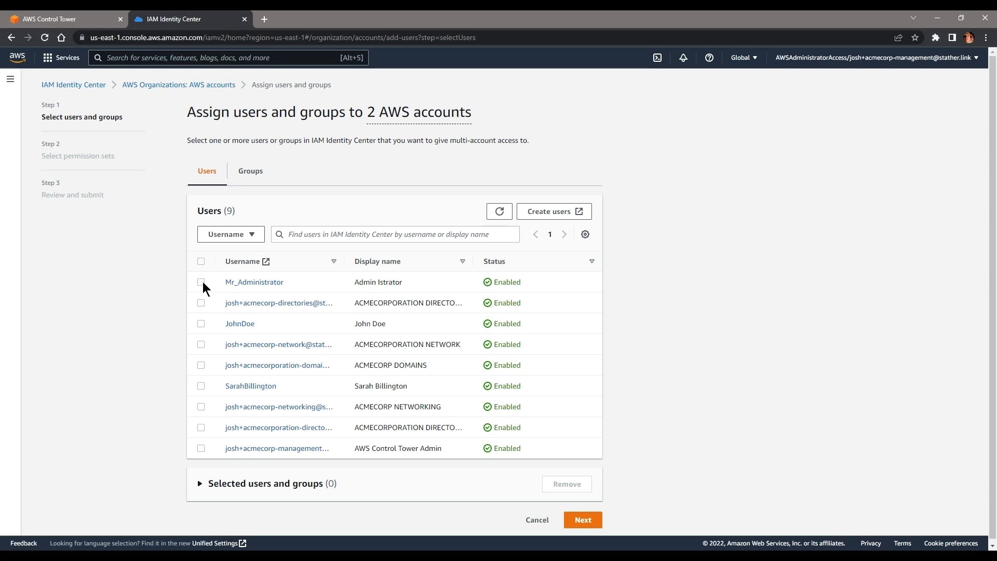
# Step: Assign the Administrators group the AWSAdministratorAccess permission set and submit
pyautogui.click(200, 484)
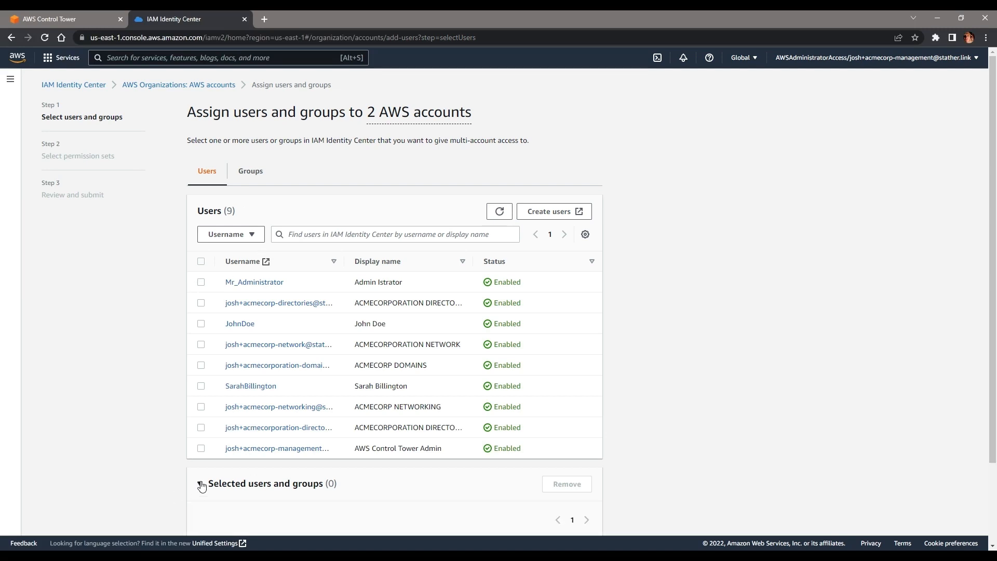
pyautogui.click(251, 171)
pyautogui.click(201, 282)
pyautogui.scroll(-3, 774, 407)
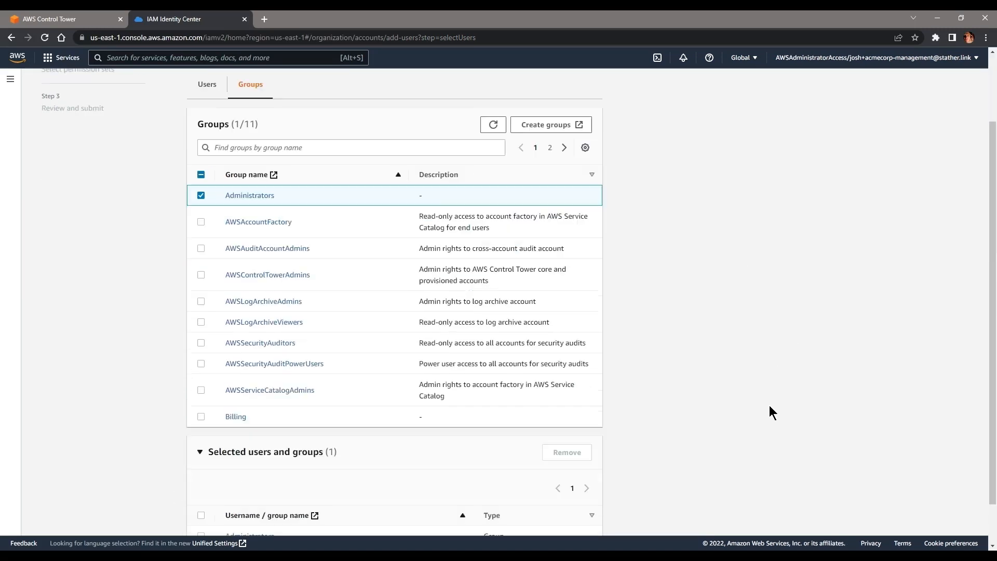
pyautogui.click(581, 517)
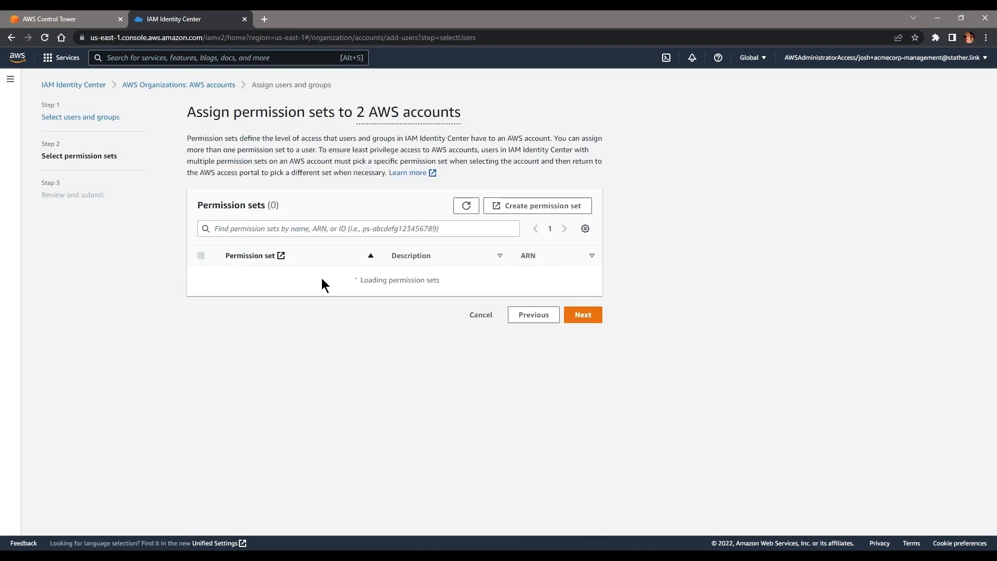
pyautogui.click(201, 348)
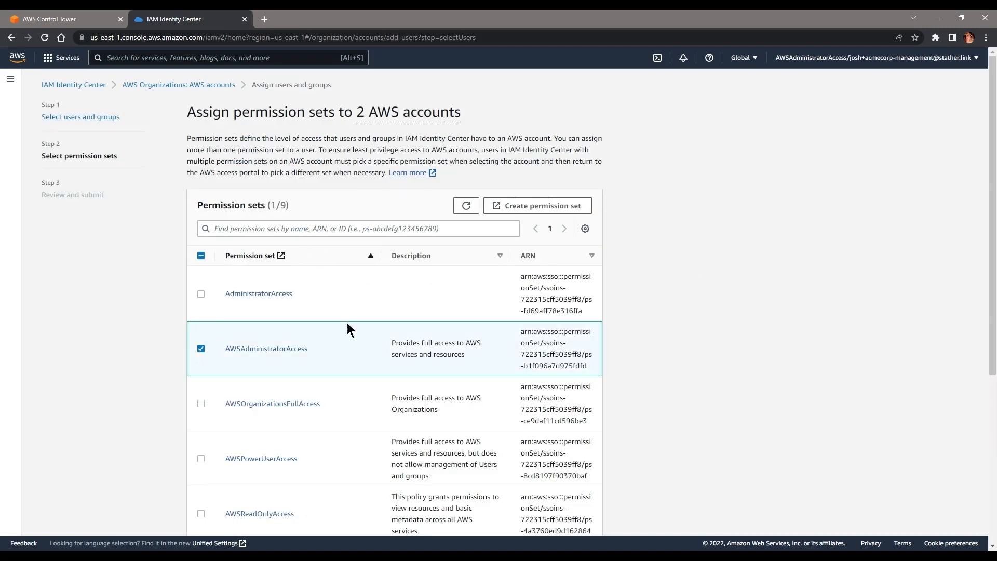
pyautogui.scroll(-5, 663, 335)
pyautogui.click(581, 516)
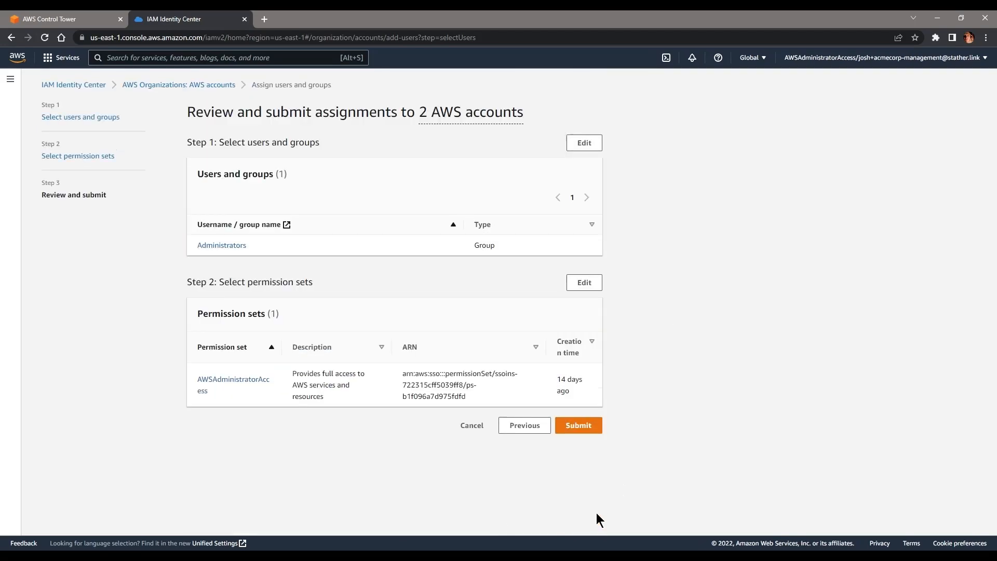
pyautogui.click(579, 425)
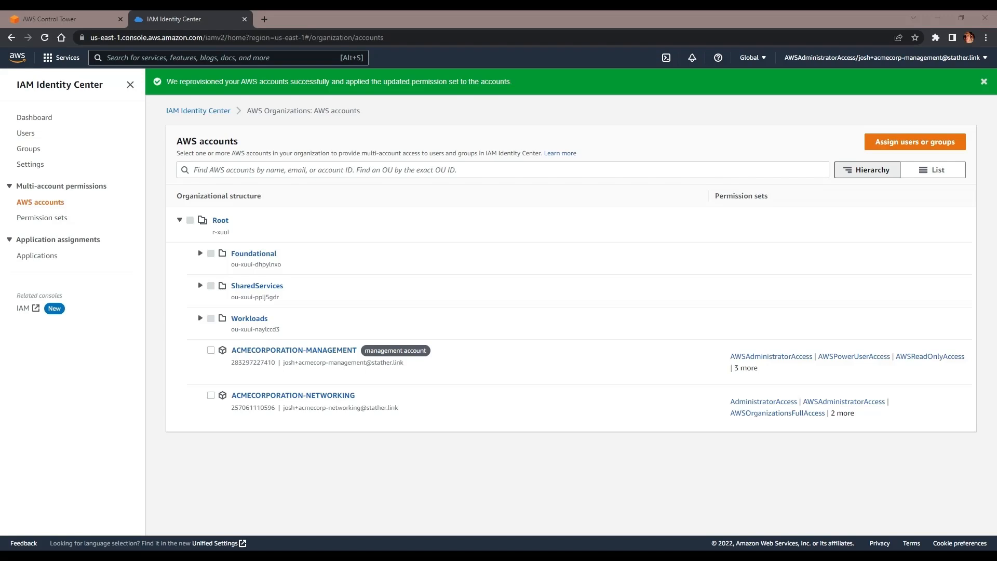
# Step: Open the new user's pasted invitation link and close the leftover Control Tower tab
pyautogui.click(241, 38)
pyautogui.hotkey('ctrl', 'v')
pyautogui.press('Return')
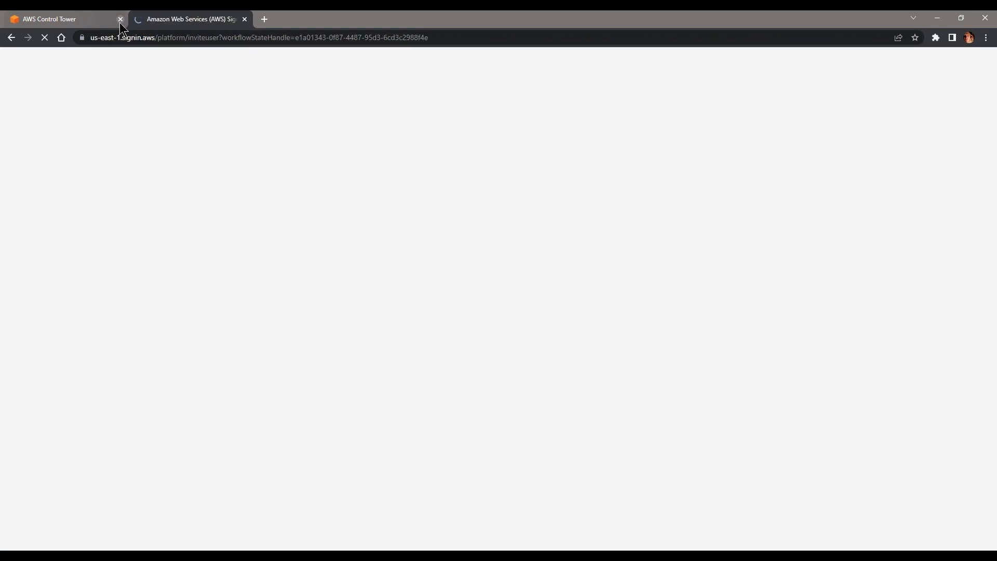
pyautogui.click(119, 23)
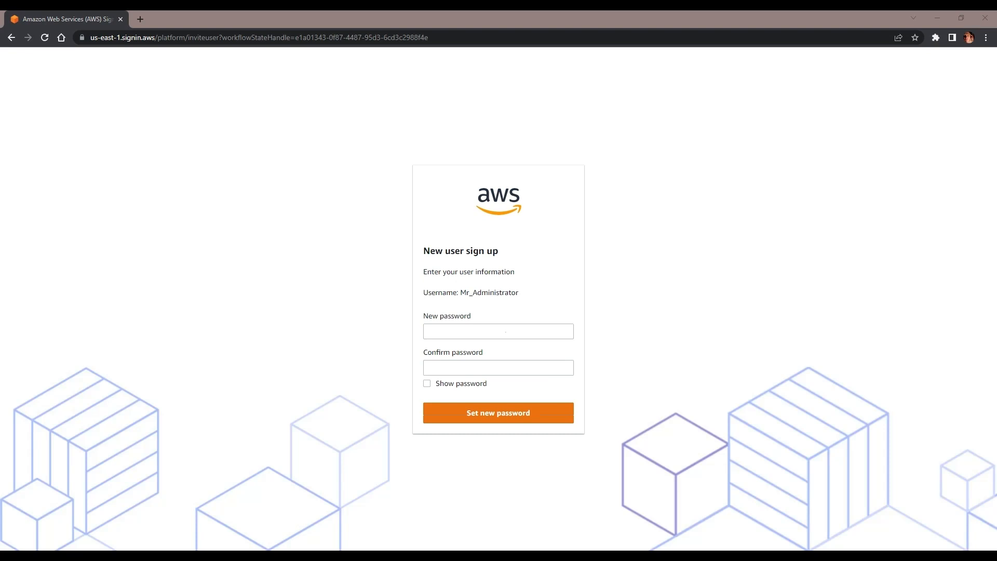
# Step: Enter and confirm the new user's password, then save it
pyautogui.click(485, 331)
pyautogui.hotkey('ctrl', 'v')
pyautogui.click(456, 367)
pyautogui.hotkey('ctrl', 'v')
pyautogui.click(520, 418)
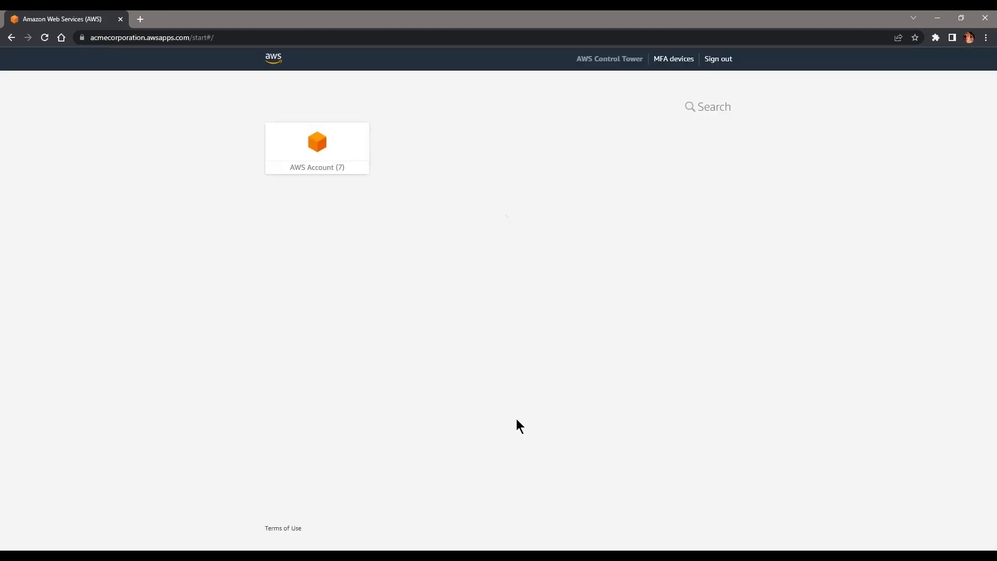
# Step: View the MFA devices page and its register-device option, then return to the portal home
pyautogui.click(685, 61)
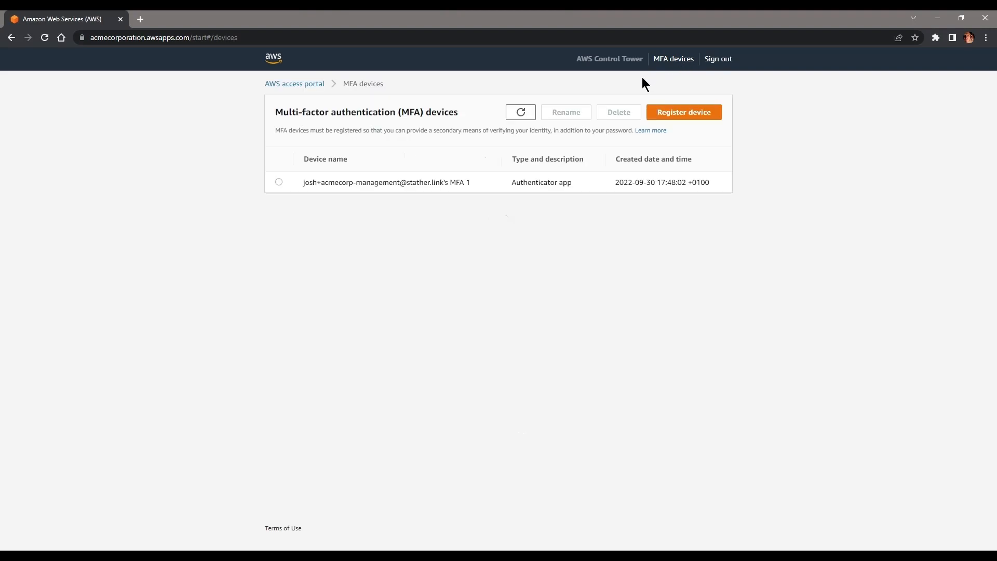
pyautogui.click(706, 111)
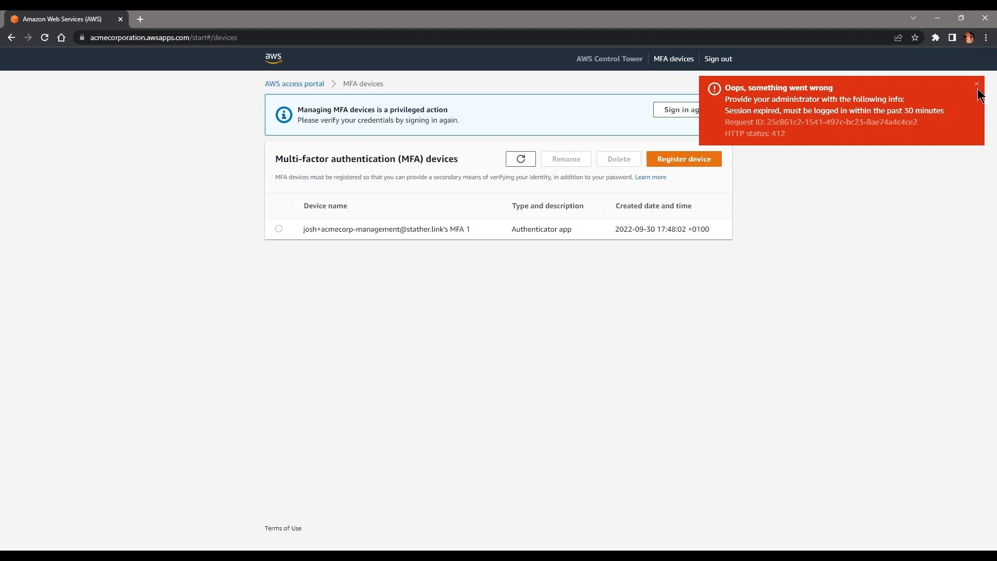
pyautogui.click(304, 87)
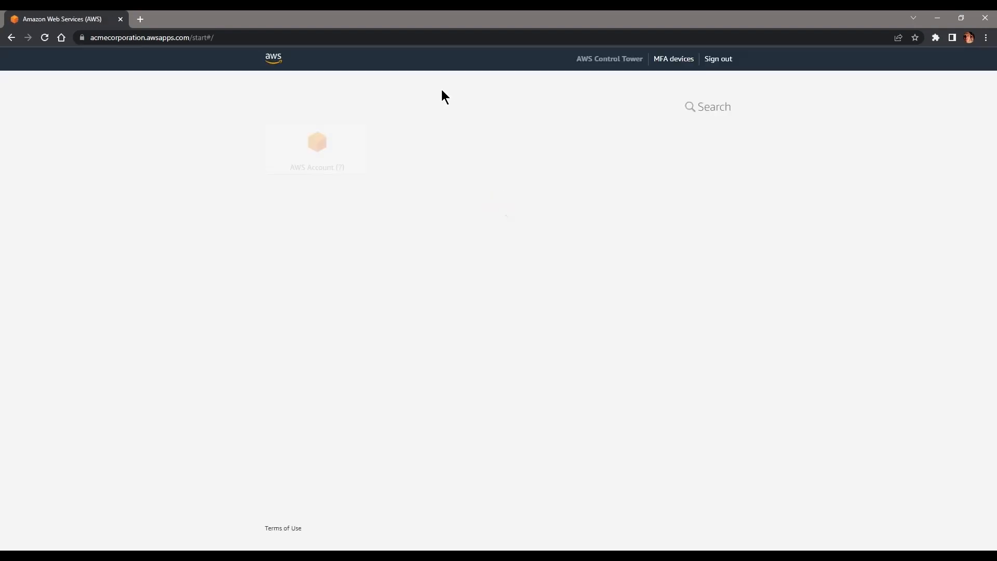
# Step: Expand the DIRECTORIES and NETWORK accounts among the seven listed, then sign out
pyautogui.click(352, 151)
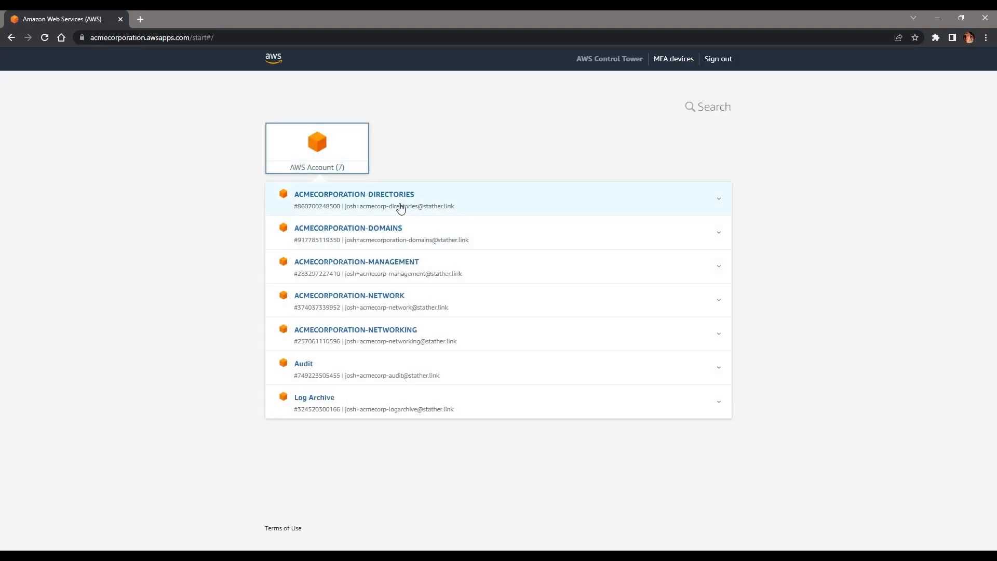
pyautogui.click(424, 193)
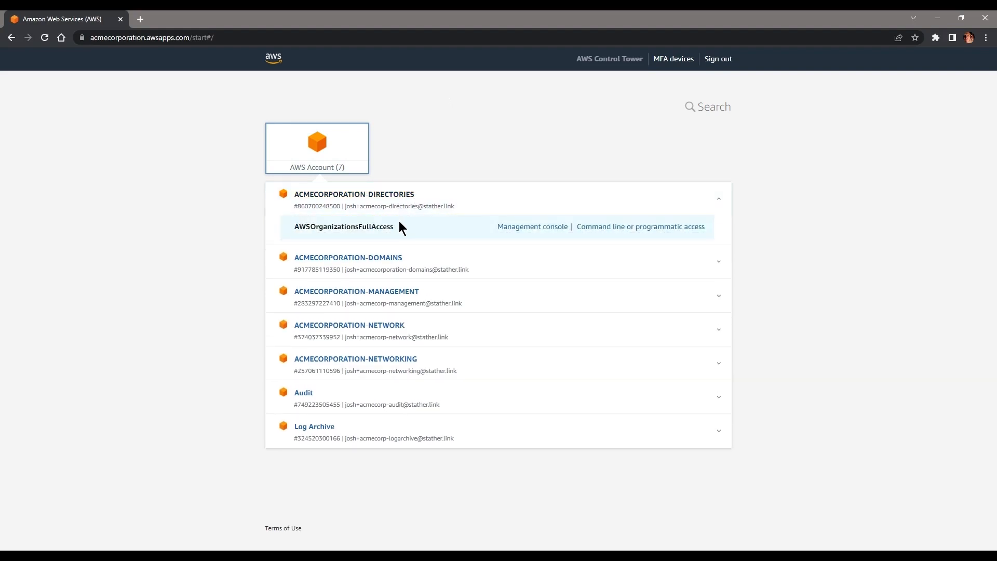
pyautogui.click(426, 328)
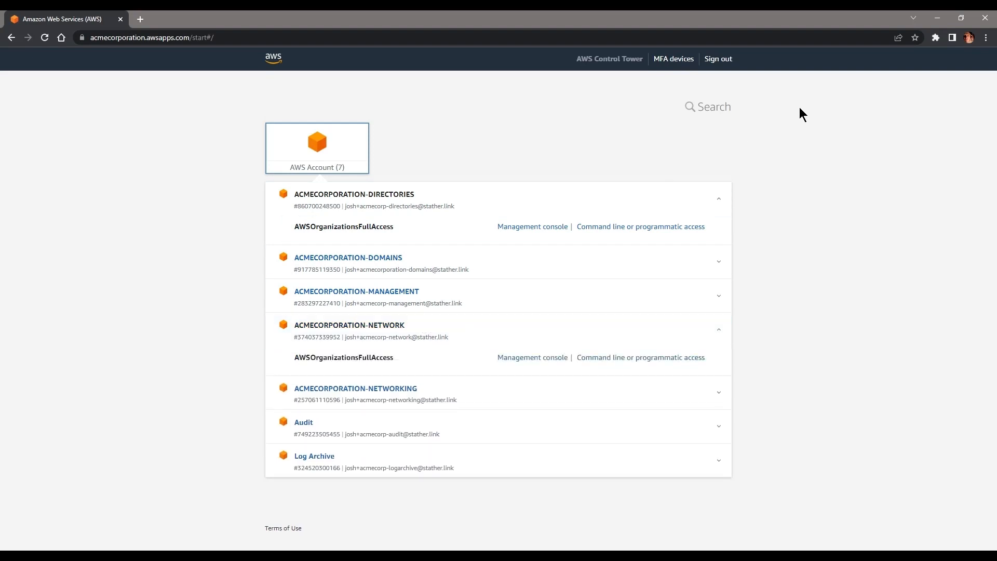
pyautogui.click(717, 61)
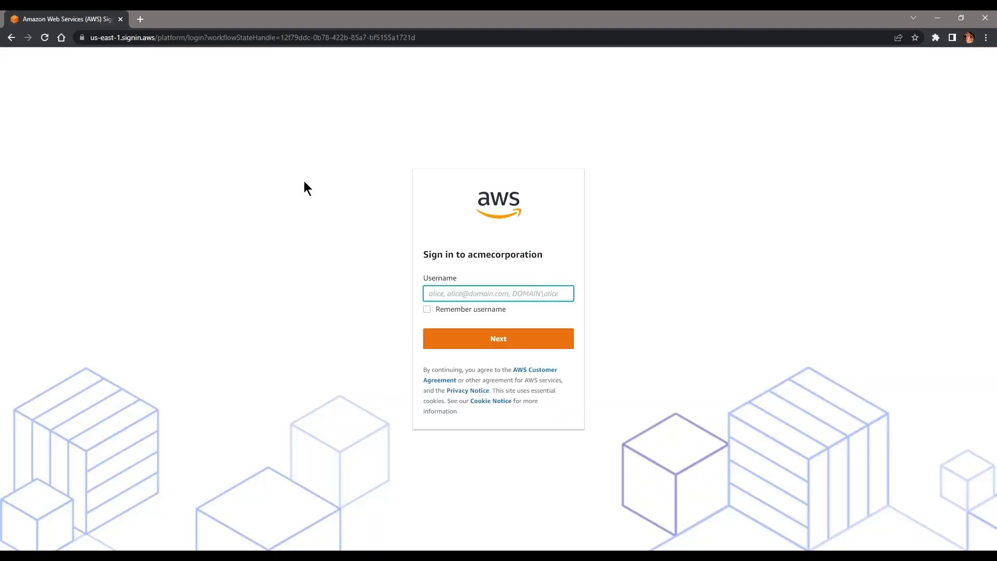
# Step: Enter the new administrator's username and password on the acmecorporation sign-in page; the credentials are rejected
pyautogui.write('MrAdministrator')
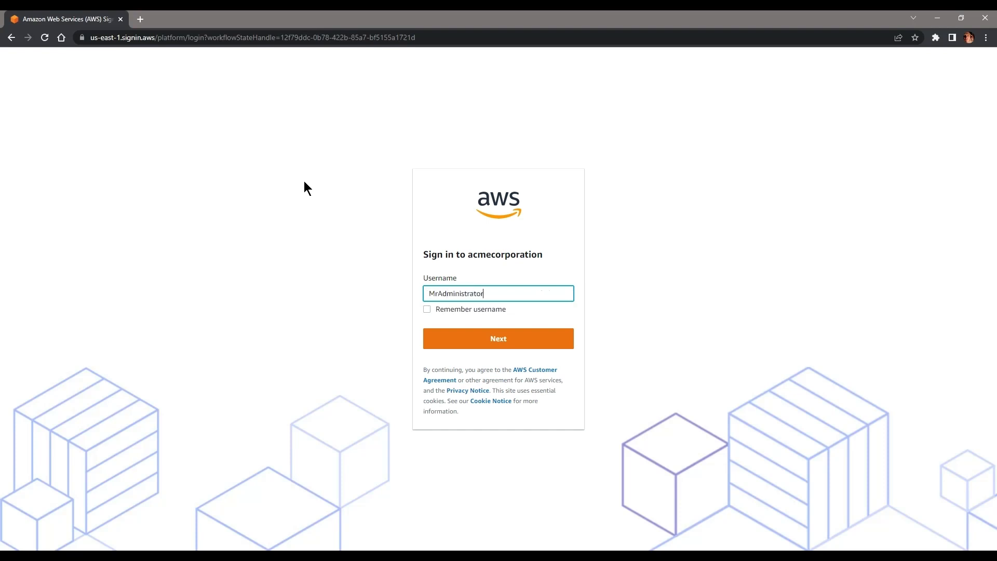
pyautogui.press('Return')
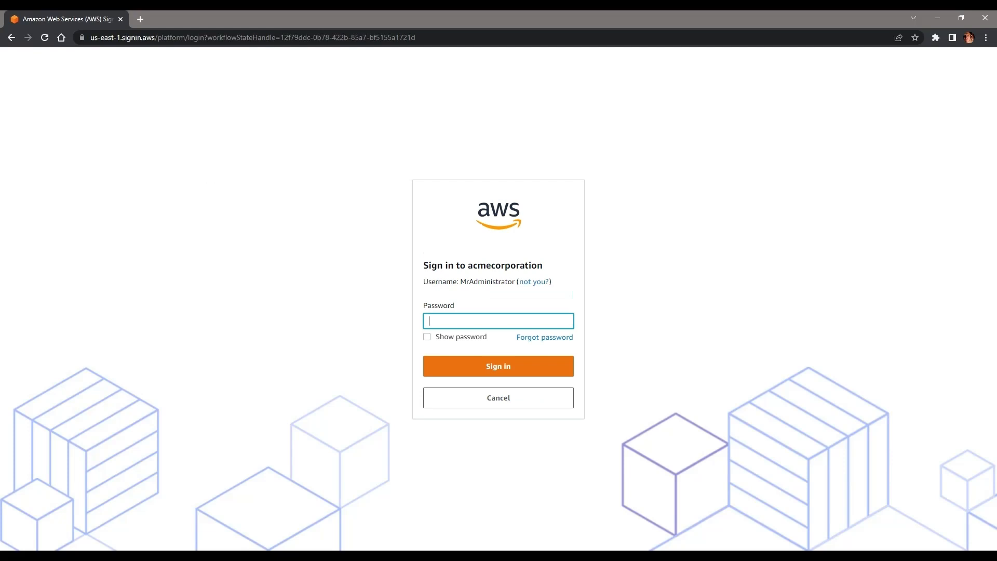
pyautogui.hotkey('ctrl', 'v')
pyautogui.click(477, 366)
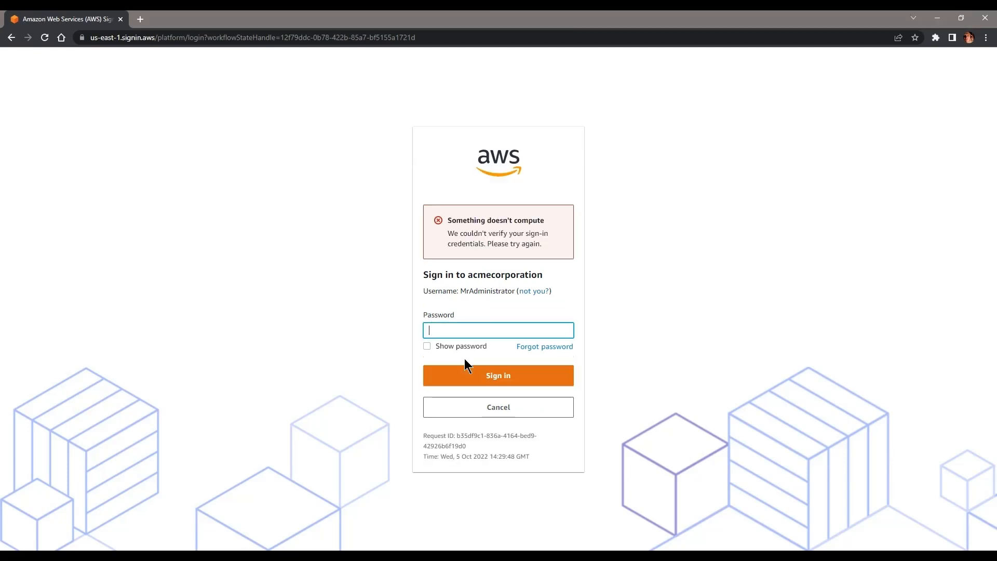
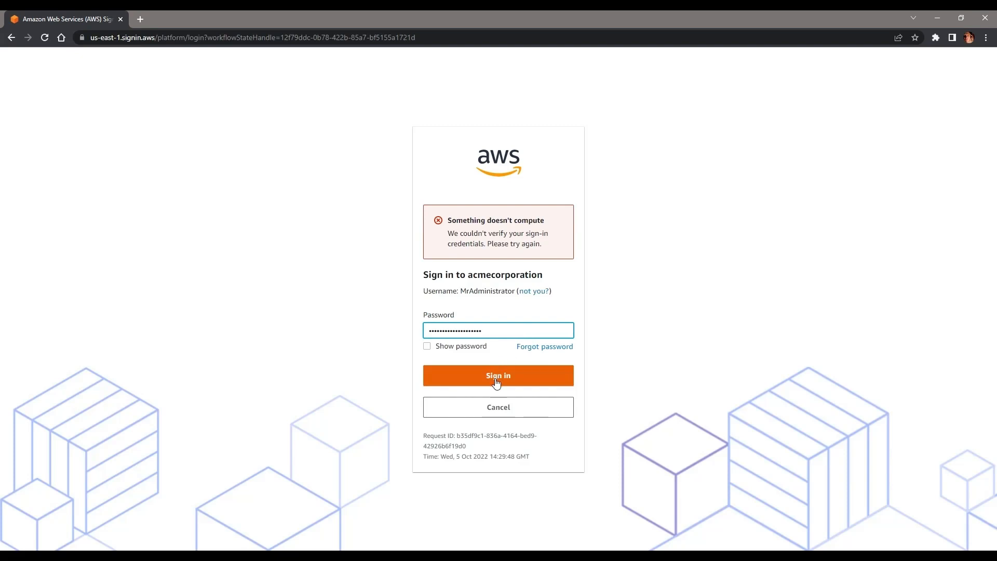
# Step: Switch to the correct administrator username and sign in with the pasted password
pyautogui.click(534, 290)
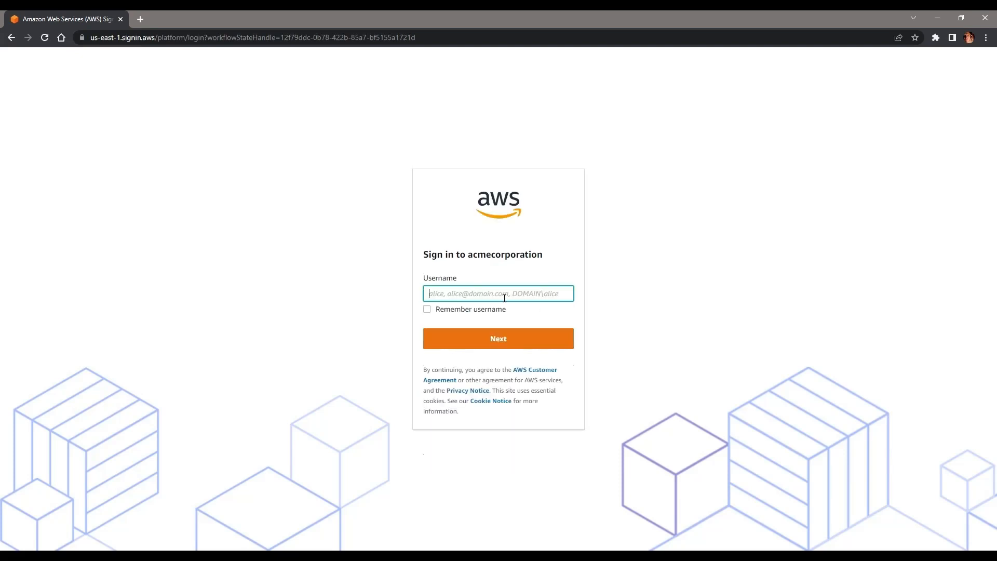
pyautogui.write('Mr_Administrator')
pyautogui.press('Return')
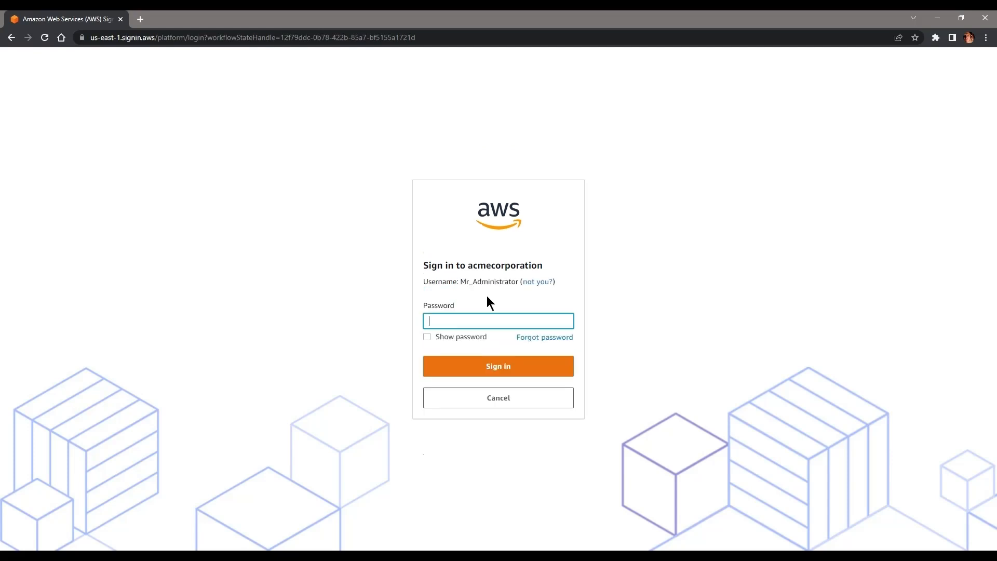
pyautogui.hotkey('ctrl', 'v')
pyautogui.click(497, 369)
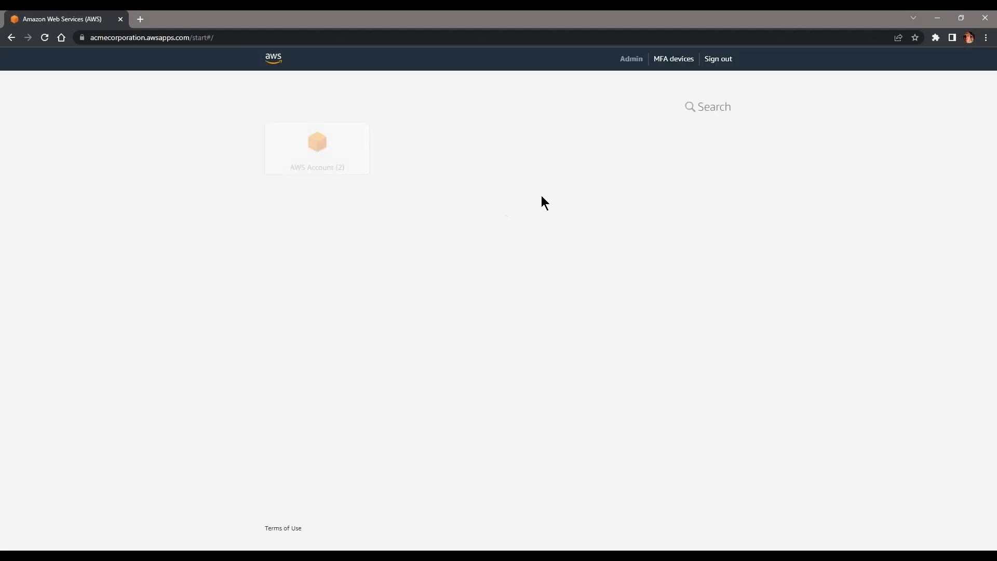
# Step: Register an authenticator app as a new MFA device
pyautogui.click(675, 60)
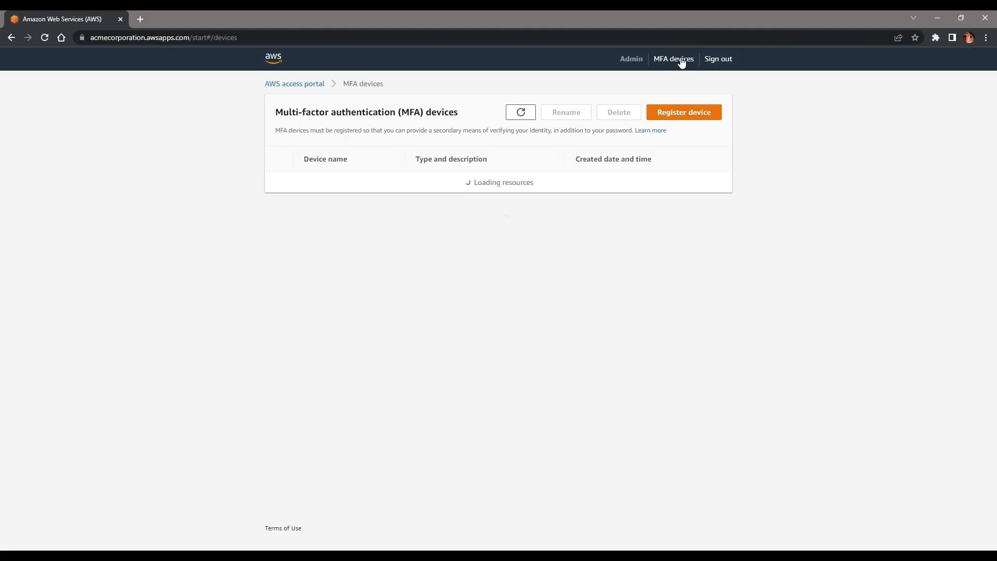
pyautogui.click(660, 115)
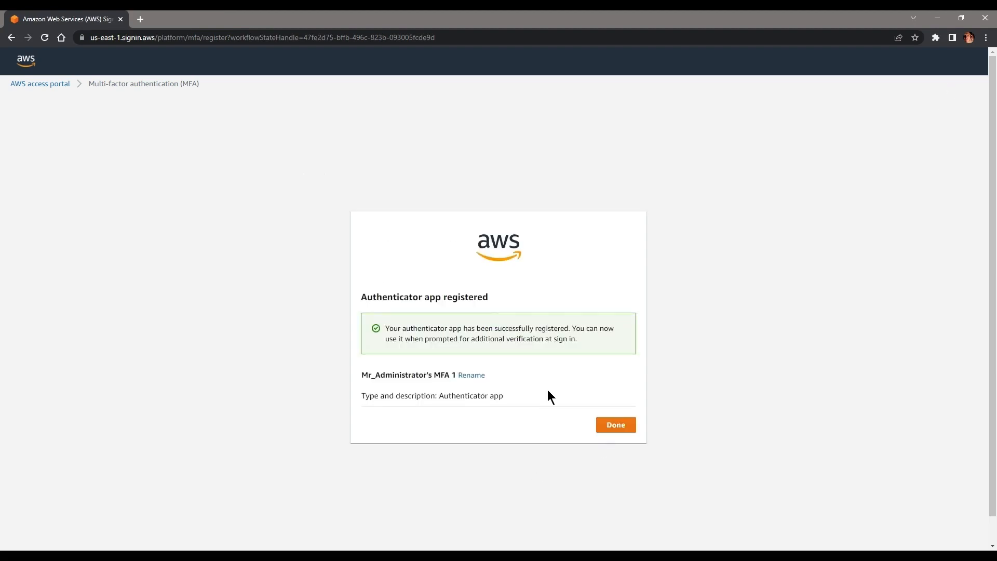
pyautogui.click(613, 424)
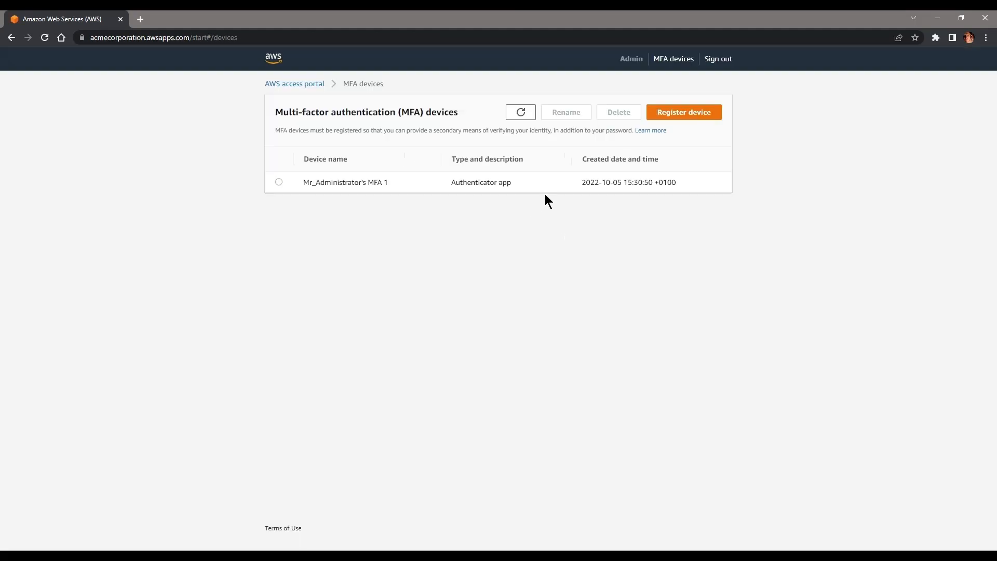
# Step: Open the ACMECORPORATION-NETWORK account's management console with the administrator role
pyautogui.click(287, 85)
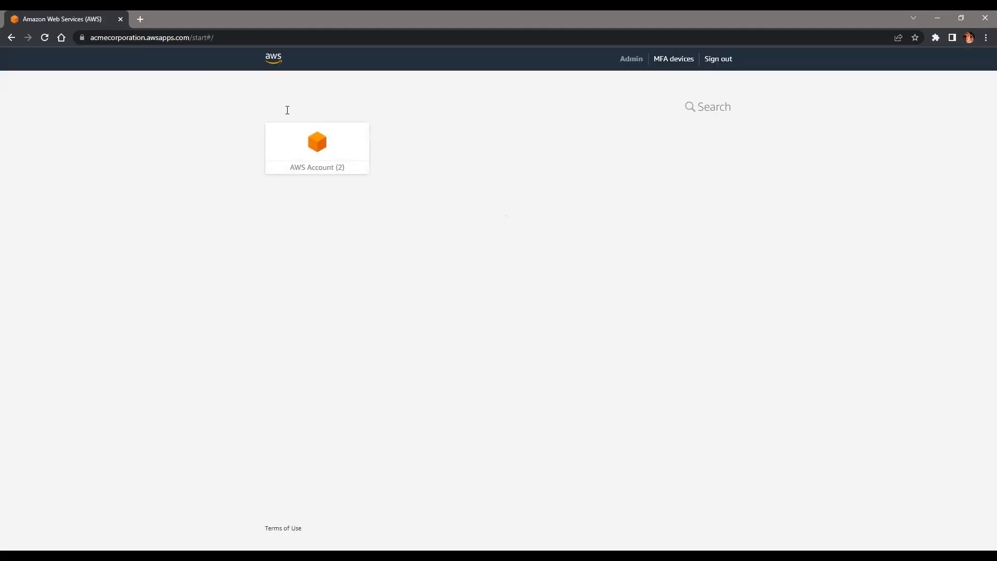
pyautogui.click(292, 134)
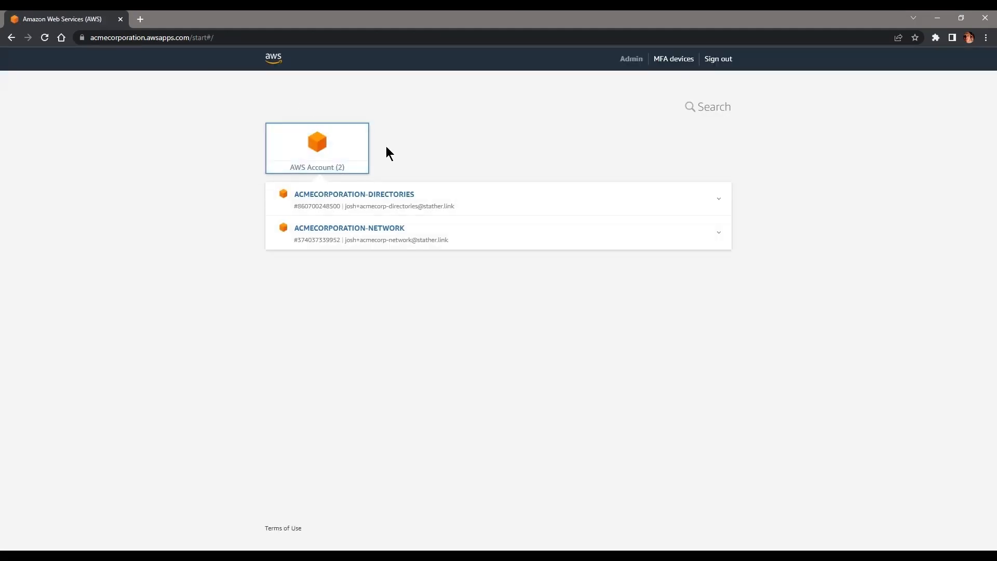
pyautogui.click(422, 232)
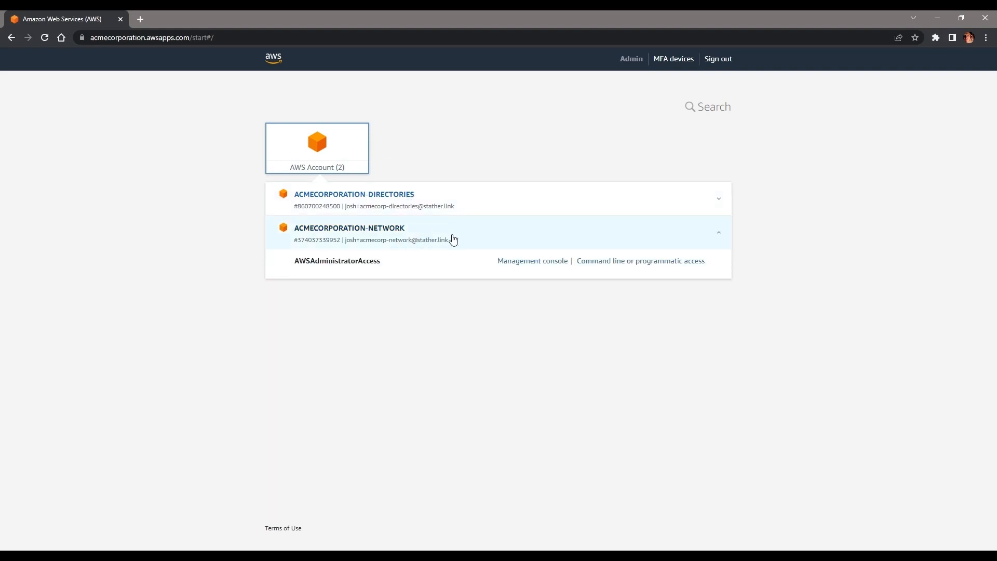
pyautogui.click(565, 260)
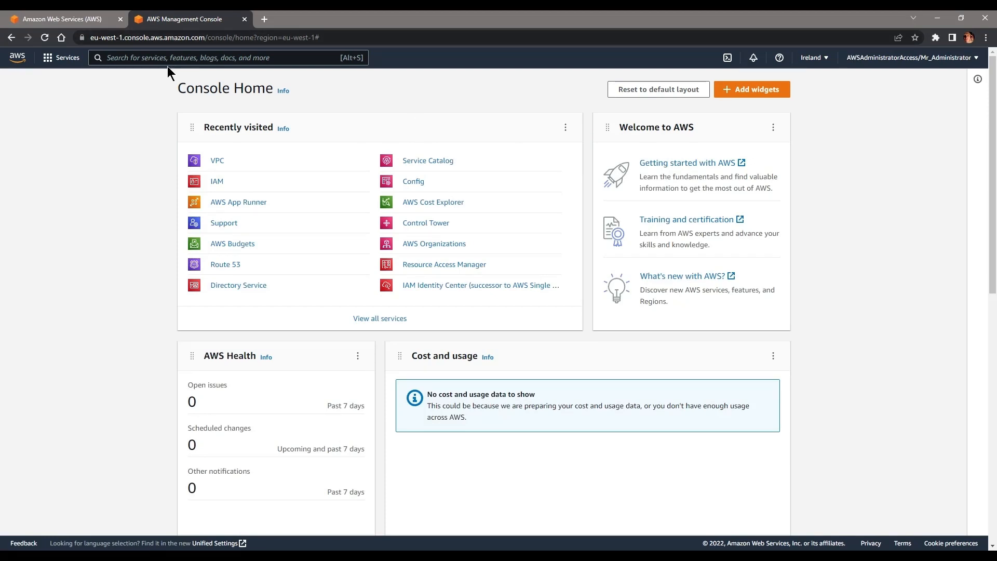
# Step: Keep the Ireland region and open the VPC console's list of VPCs, pointing out aws-controltower-VPC
pyautogui.click(821, 62)
pyautogui.click(822, 61)
pyautogui.write('vpc')
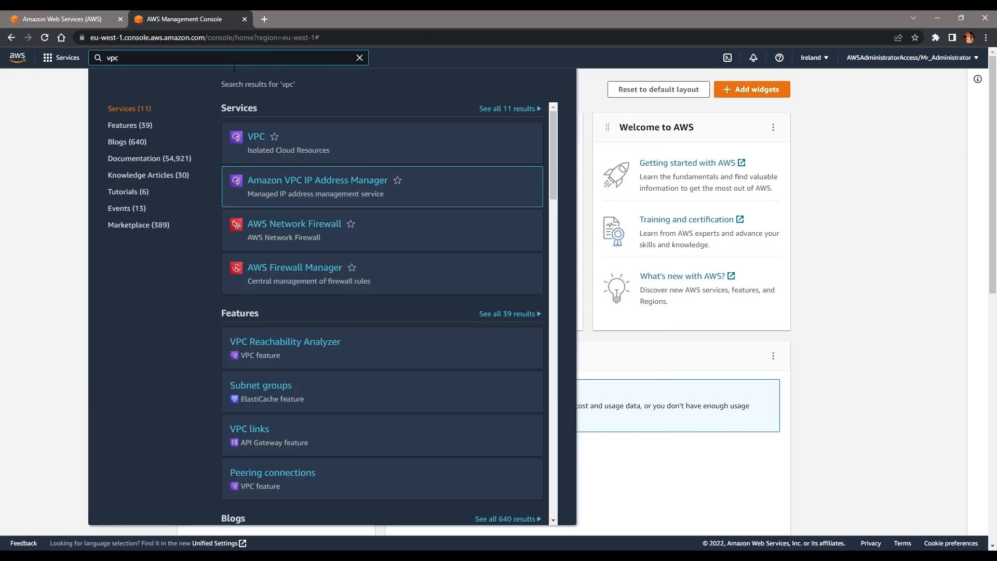
pyautogui.press('Return')
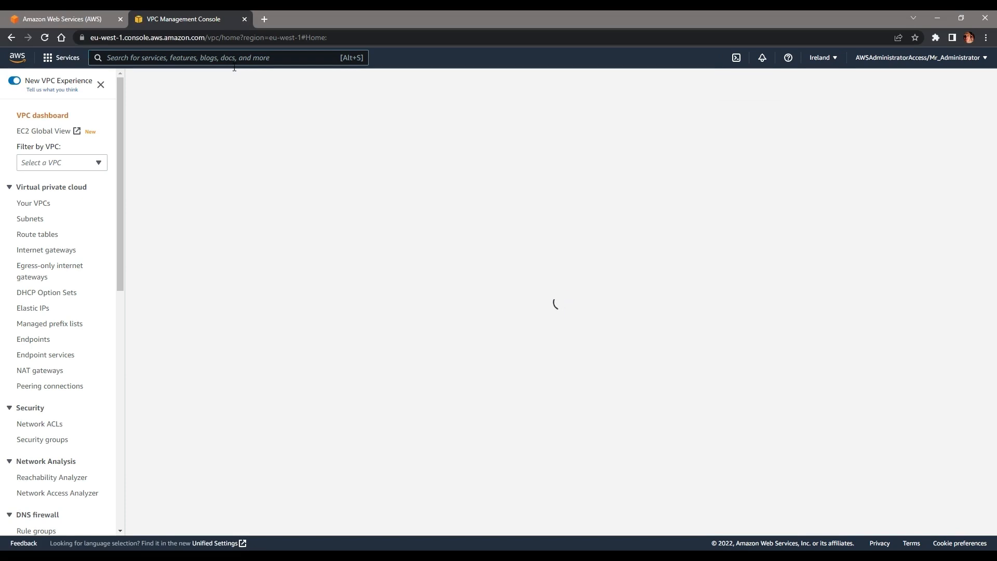
pyautogui.click(35, 203)
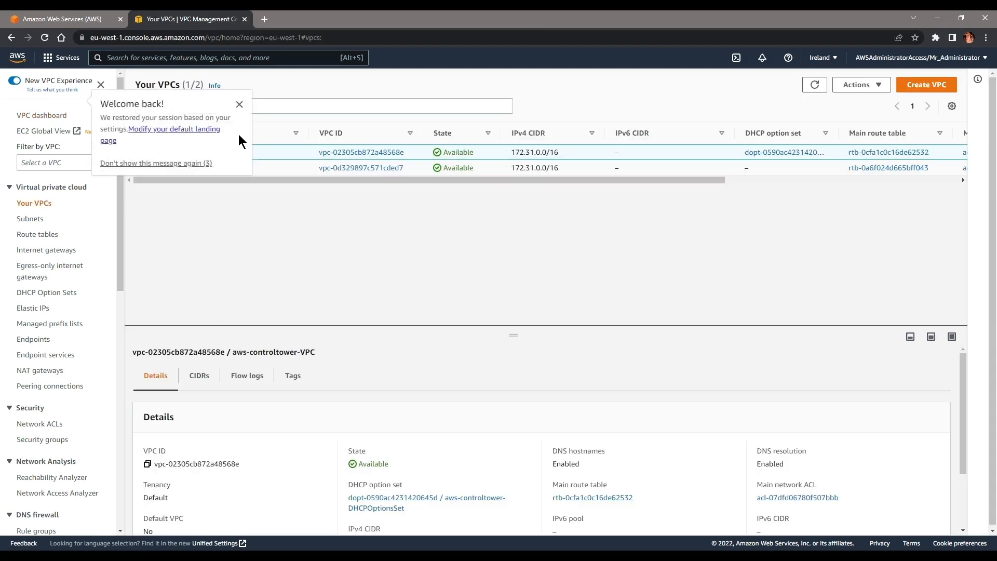
pyautogui.click(239, 105)
pyautogui.moveTo(238, 151); pyautogui.dragTo(168, 157)
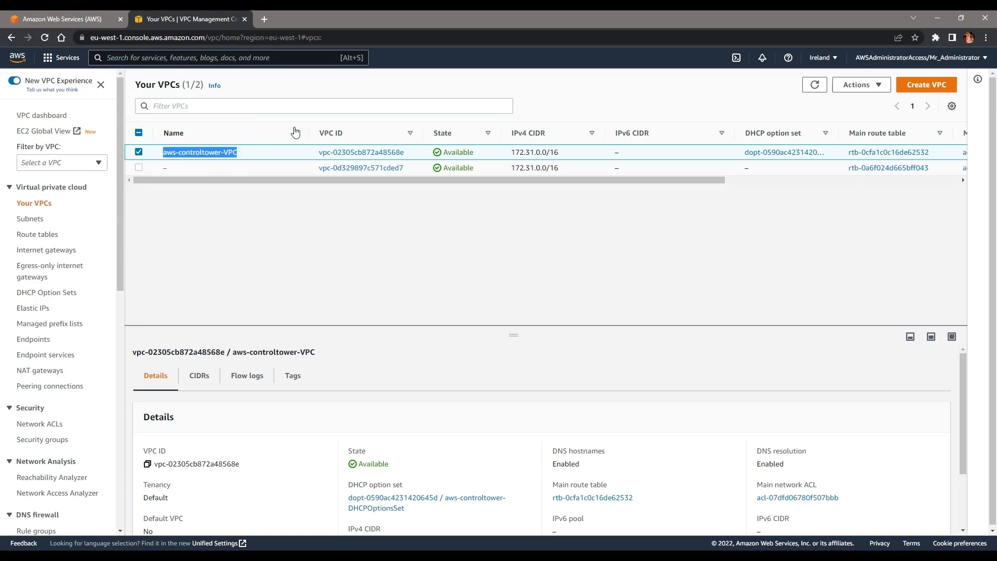
pyautogui.click(329, 93)
# Step: In Subnets, select only aws-controltower-PublicSubnet1 and open its Share subnet page
pyautogui.click(46, 220)
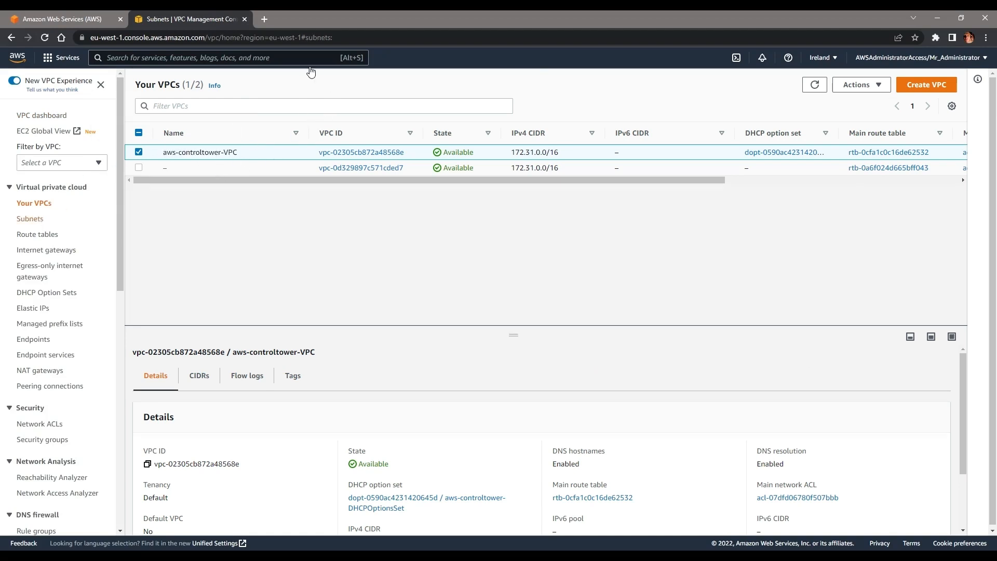
pyautogui.moveTo(351, 132); pyautogui.dragTo(366, 133)
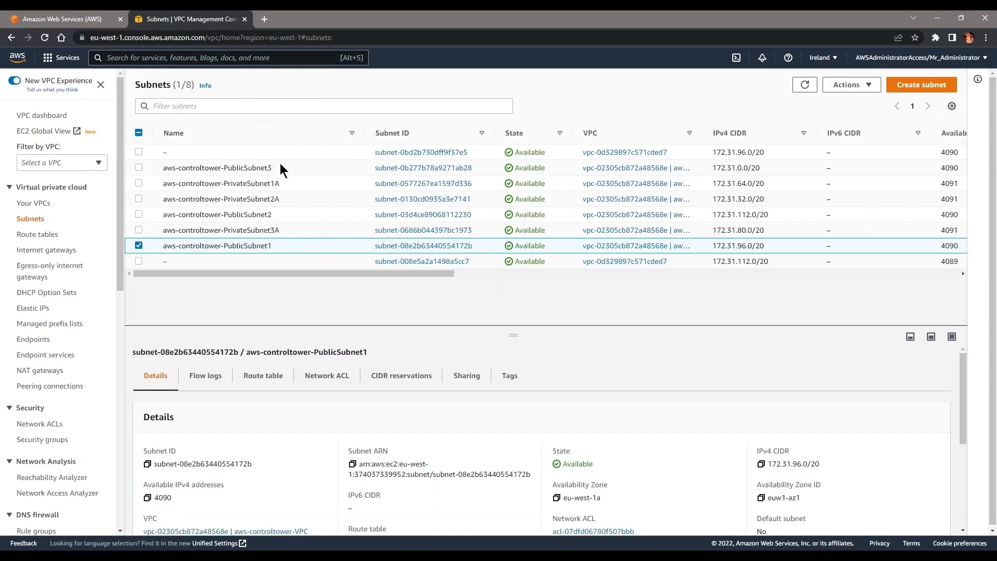
pyautogui.click(287, 214)
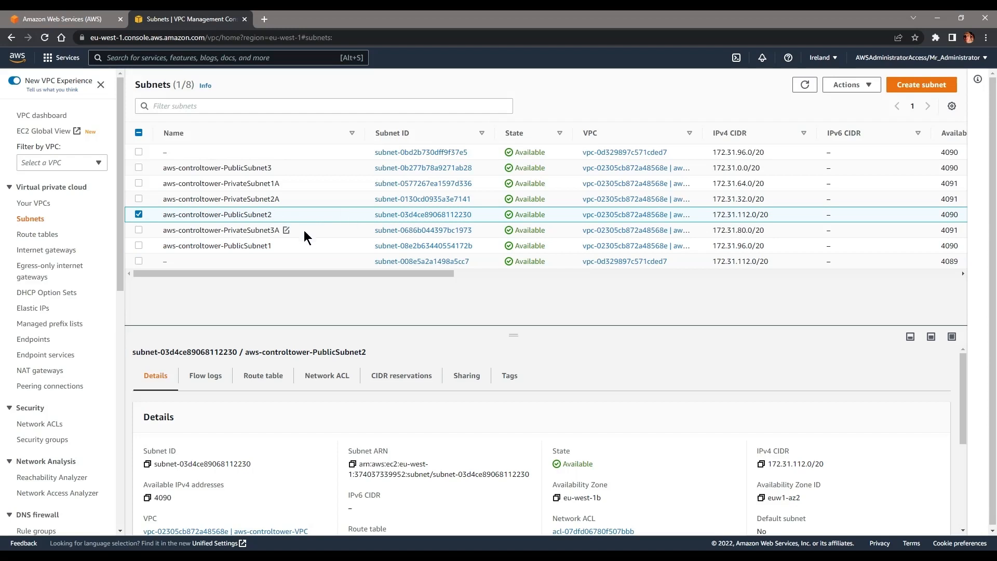
pyautogui.click(291, 245)
pyautogui.click(139, 214)
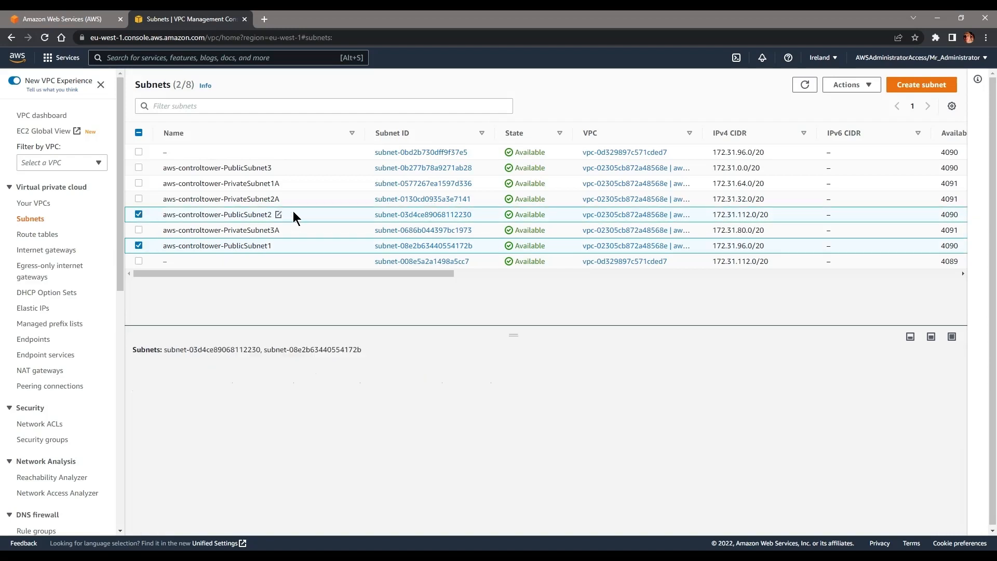
pyautogui.click(139, 213)
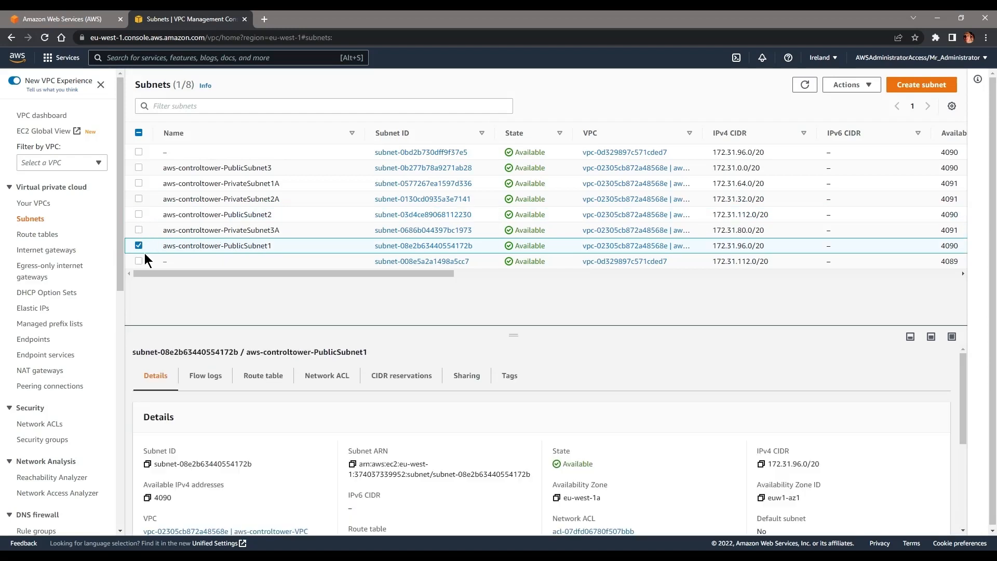
pyautogui.click(480, 378)
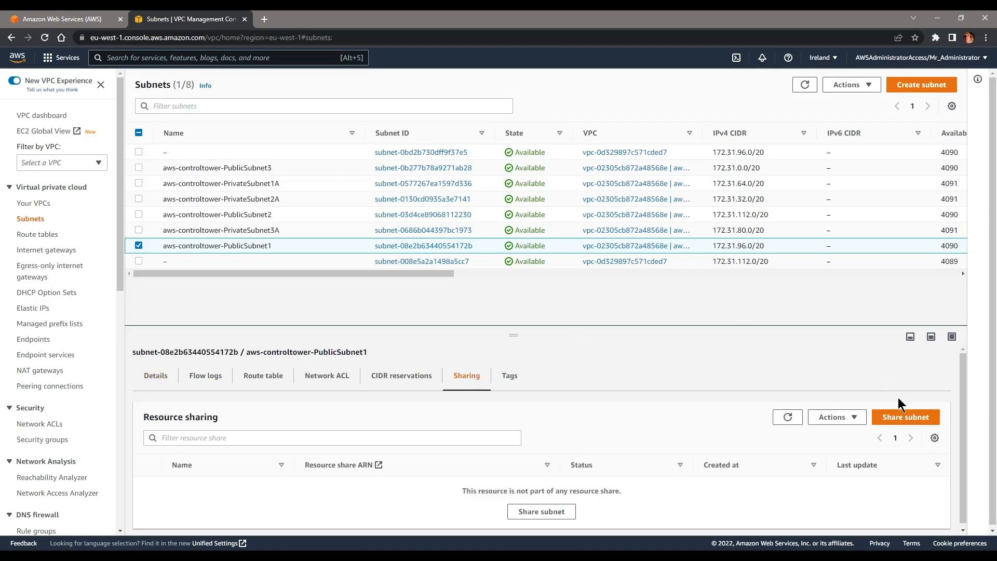
pyautogui.click(907, 418)
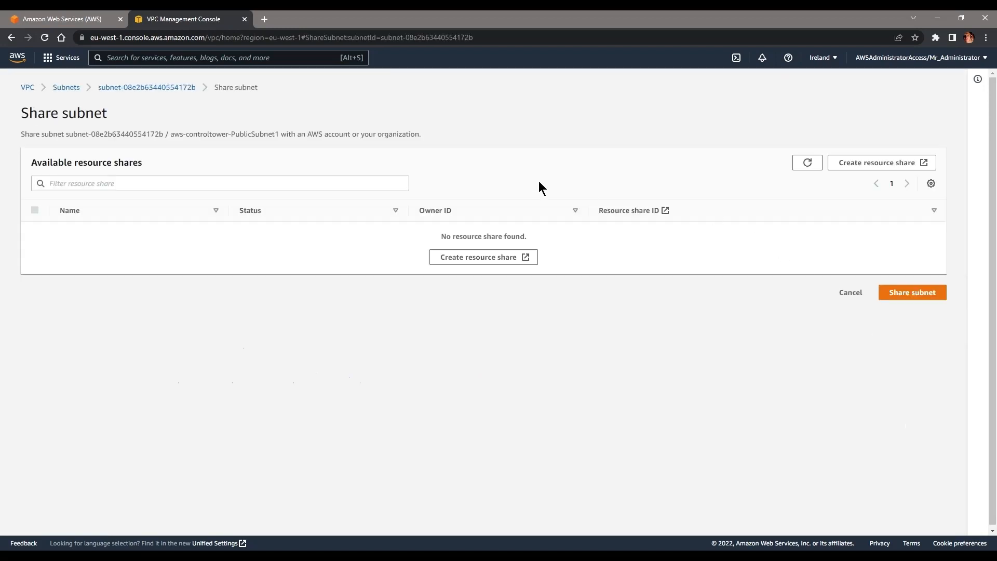
# Step: Start a new resource share named SubnetShare
pyautogui.click(473, 258)
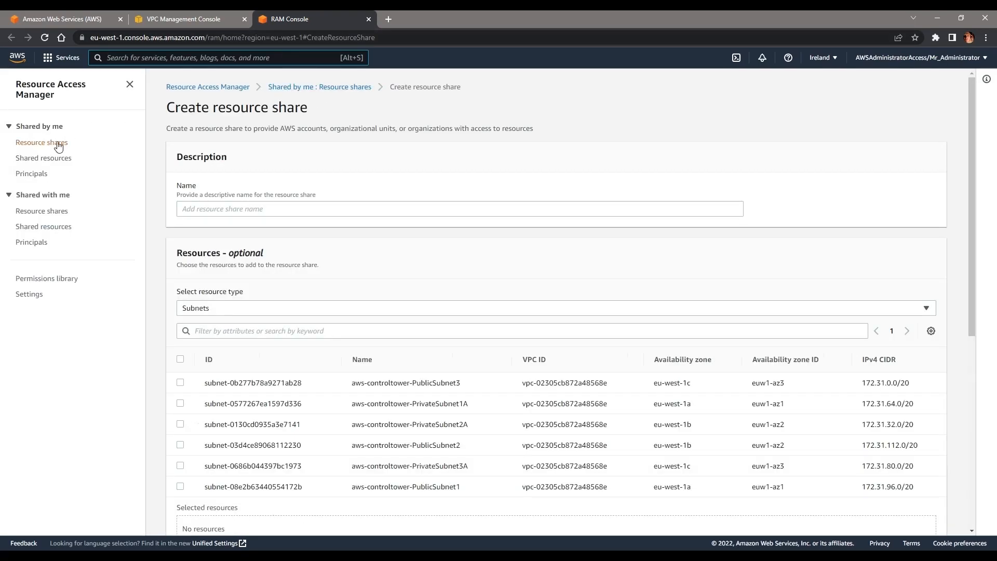
pyautogui.click(225, 209)
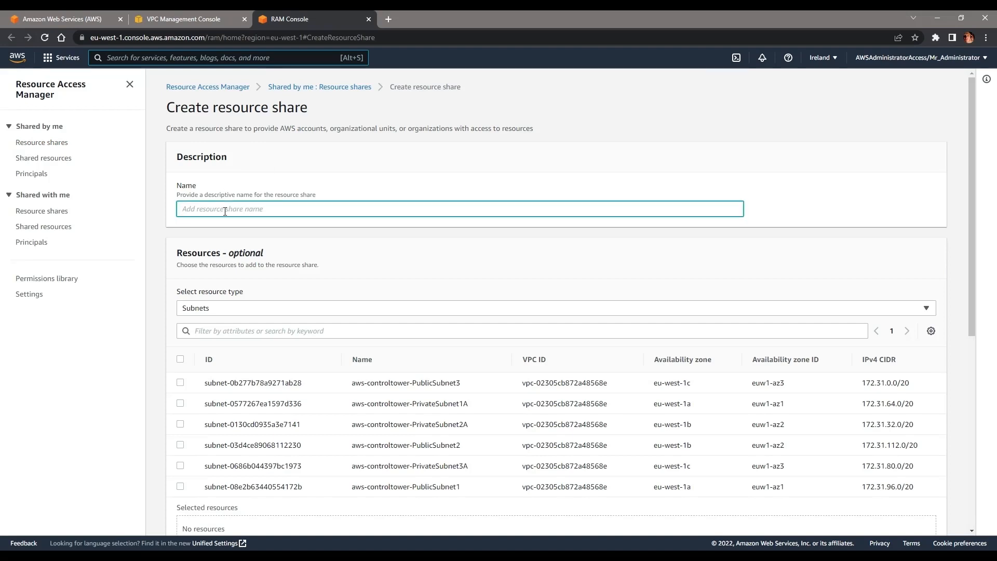
pyautogui.write('SubnetShare')
pyautogui.scroll(-2, 220, 206)
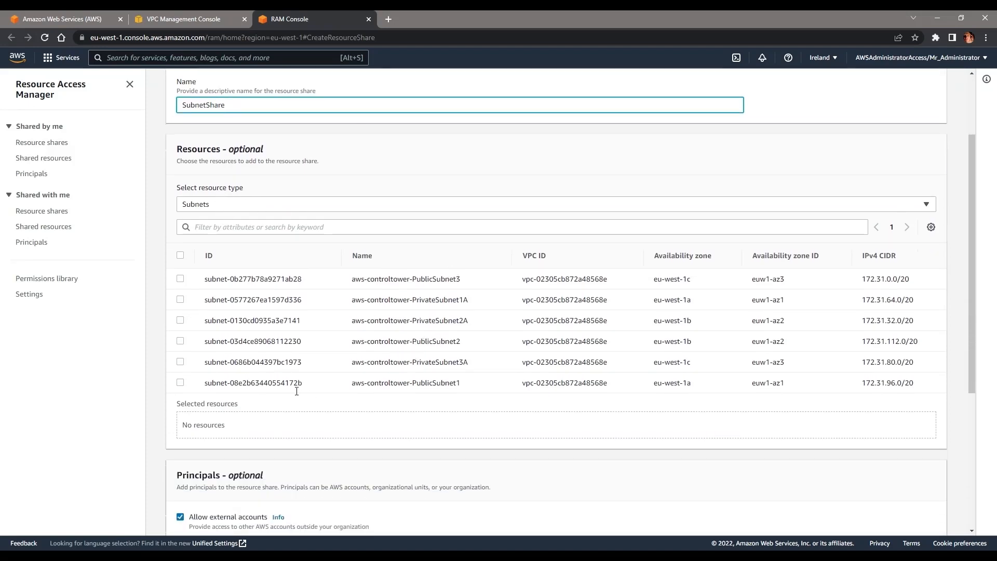
# Step: Add PublicSubnet1 and PublicSubnet2, disallow external accounts, and create the share
pyautogui.click(181, 382)
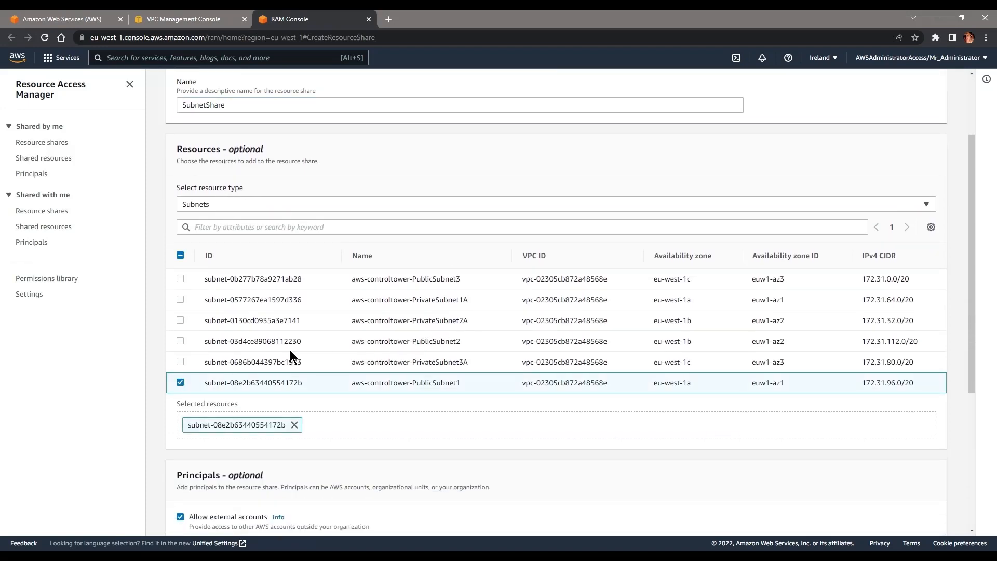
pyautogui.click(180, 340)
pyautogui.scroll(-3, 220, 342)
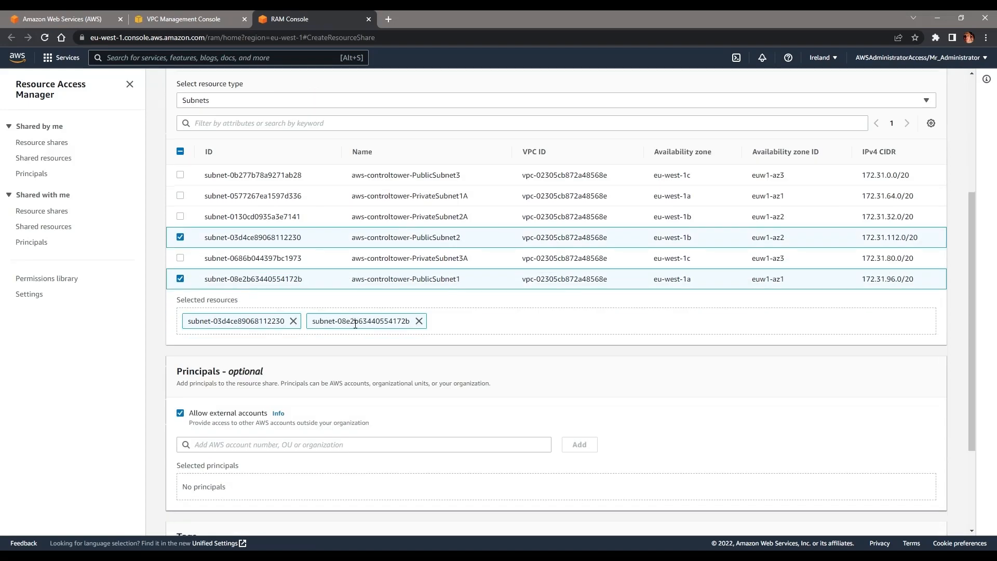
pyautogui.moveTo(267, 361); pyautogui.dragTo(215, 360)
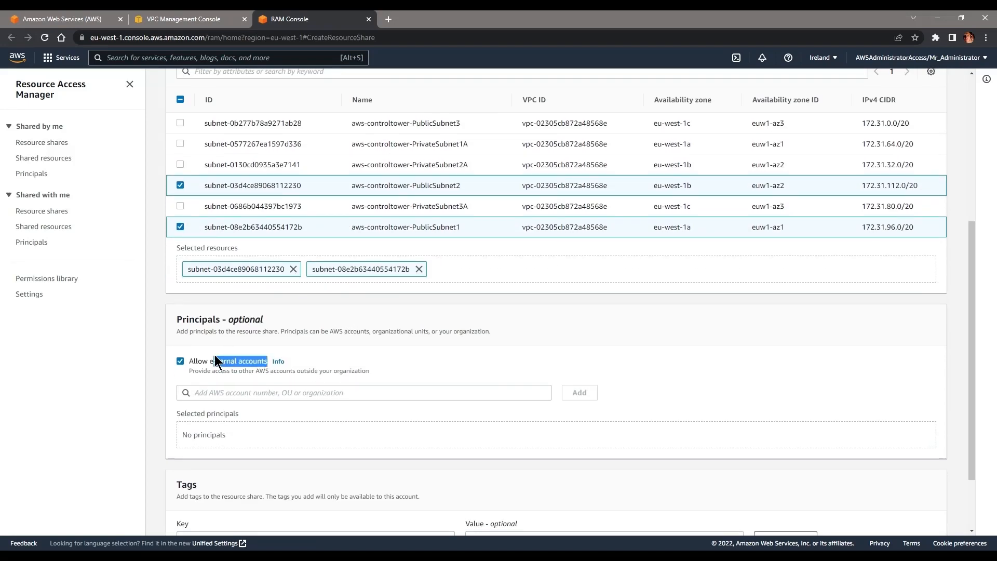
pyautogui.click(180, 361)
pyautogui.scroll(-2, 431, 332)
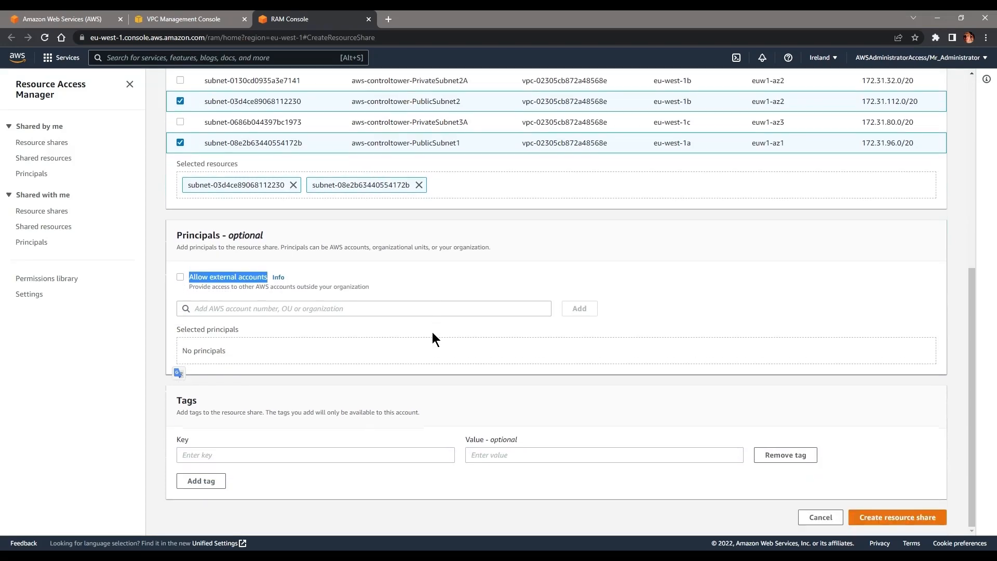
pyautogui.scroll(7, 484, 236)
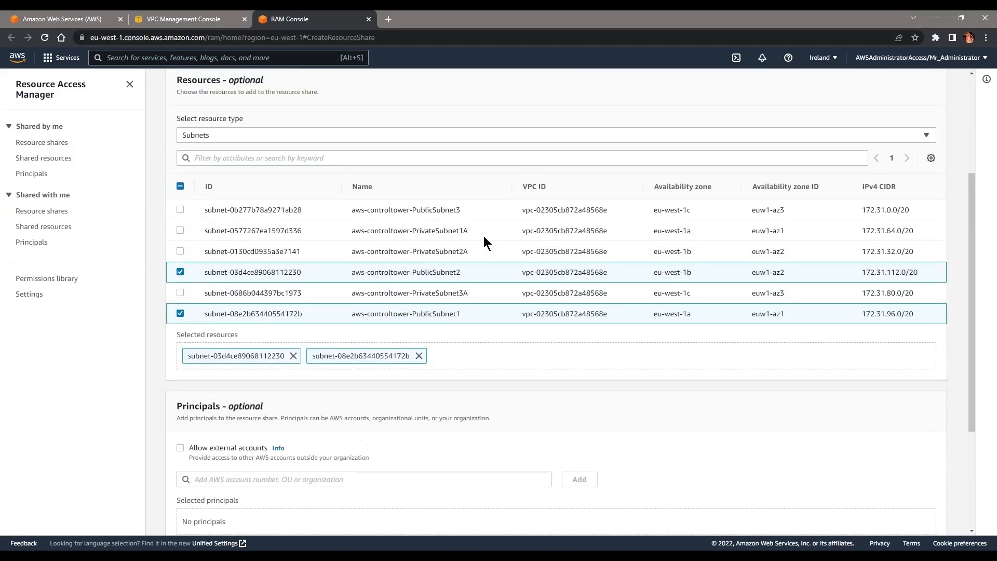
pyautogui.scroll(-7, 484, 238)
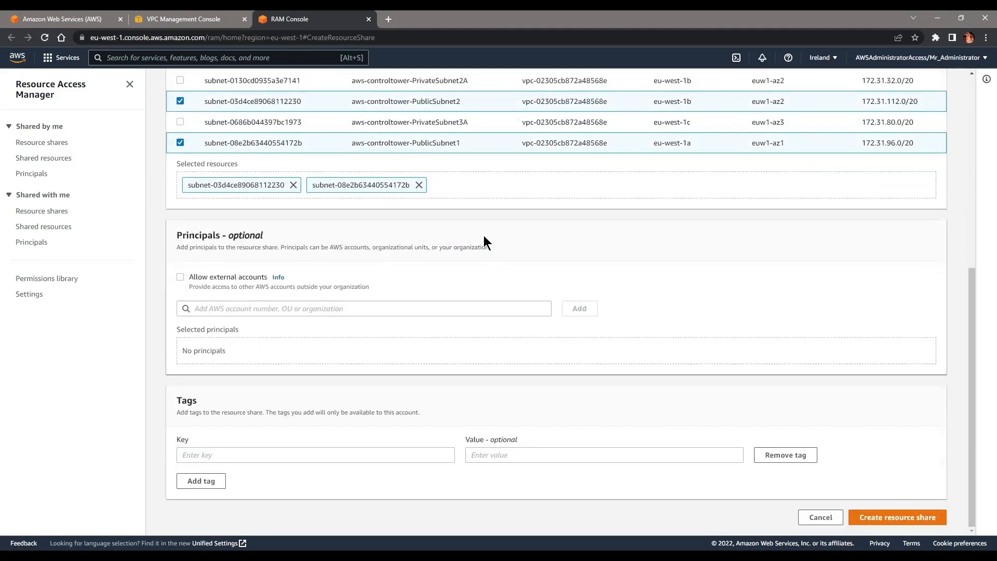
pyautogui.click(893, 517)
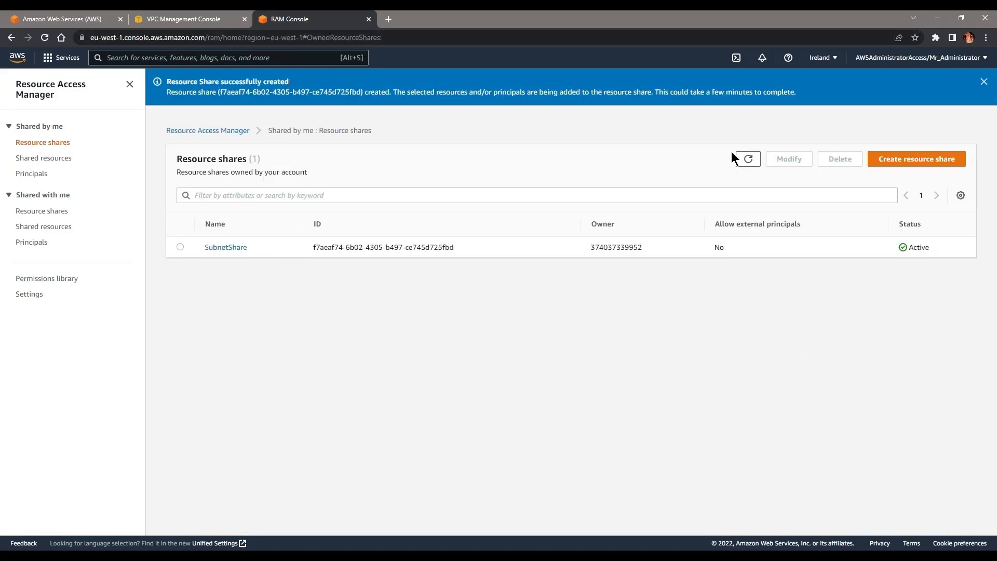
# Step: Refresh the resource shares list and start modifying SubnetShare
pyautogui.click(748, 158)
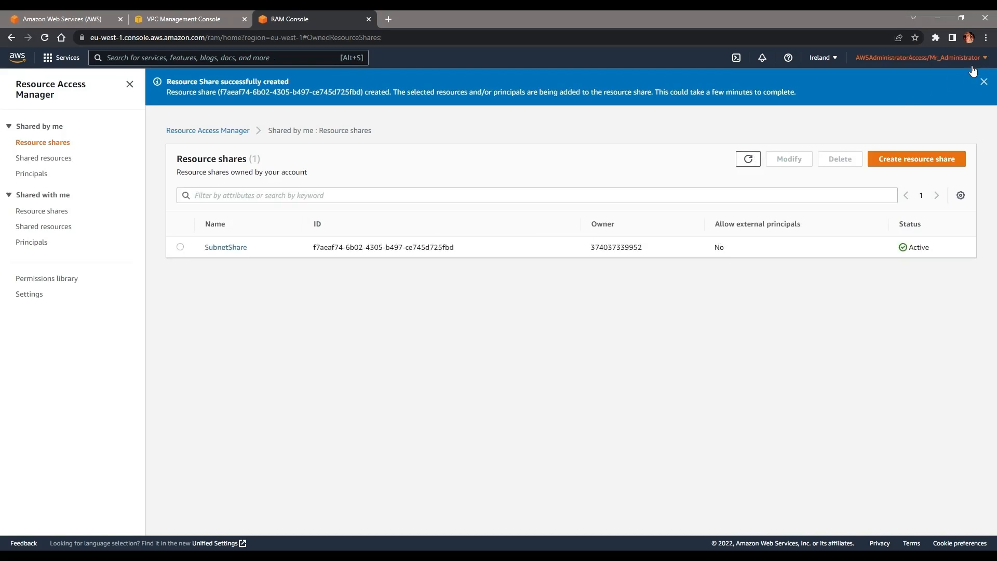
pyautogui.click(983, 82)
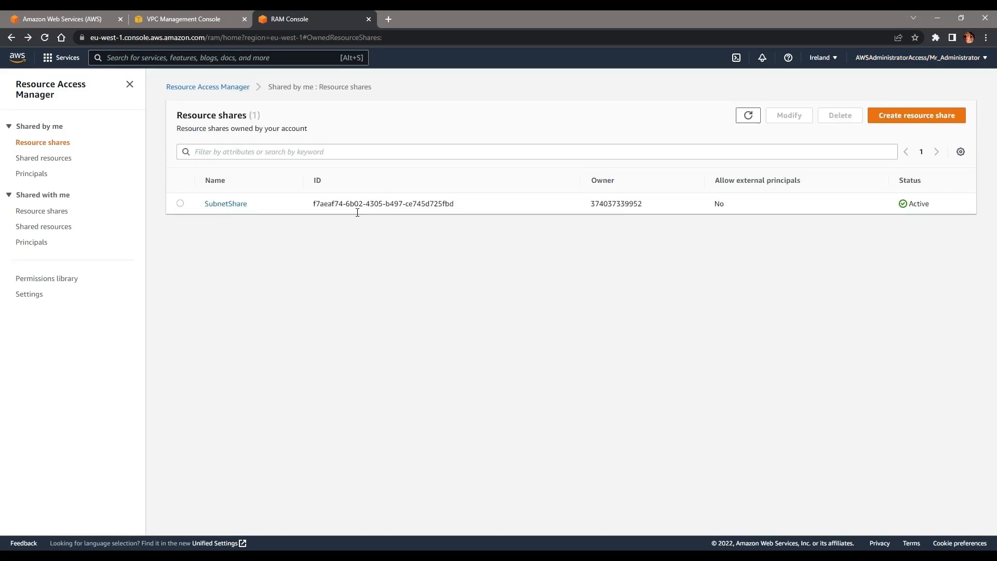
pyautogui.click(180, 204)
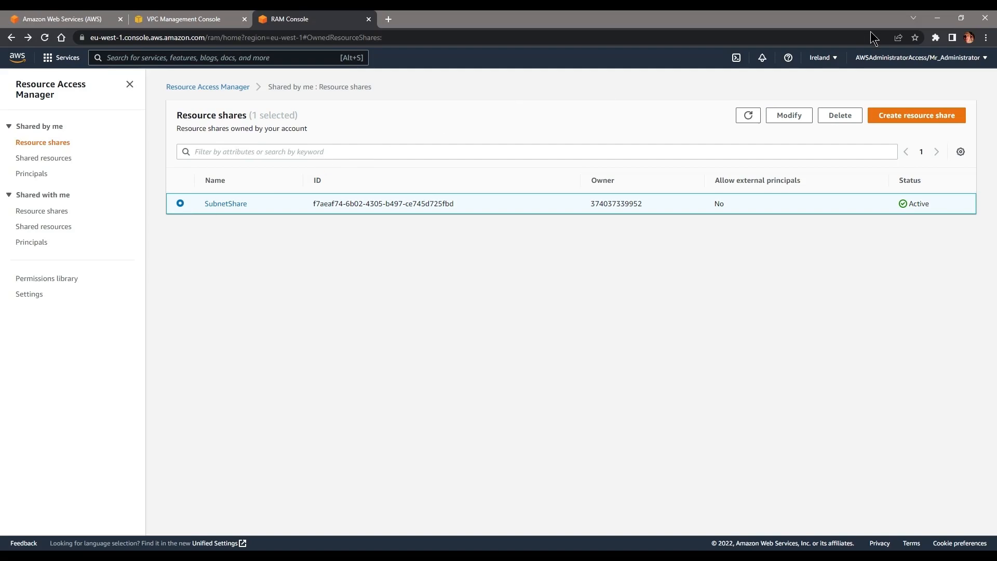
pyautogui.click(797, 116)
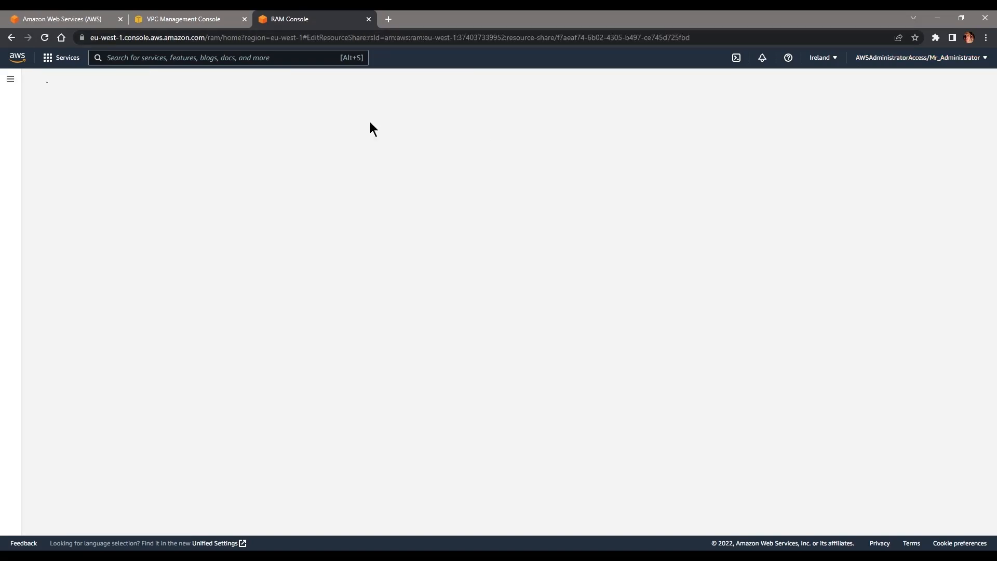
pyautogui.scroll(-5, 327, 244)
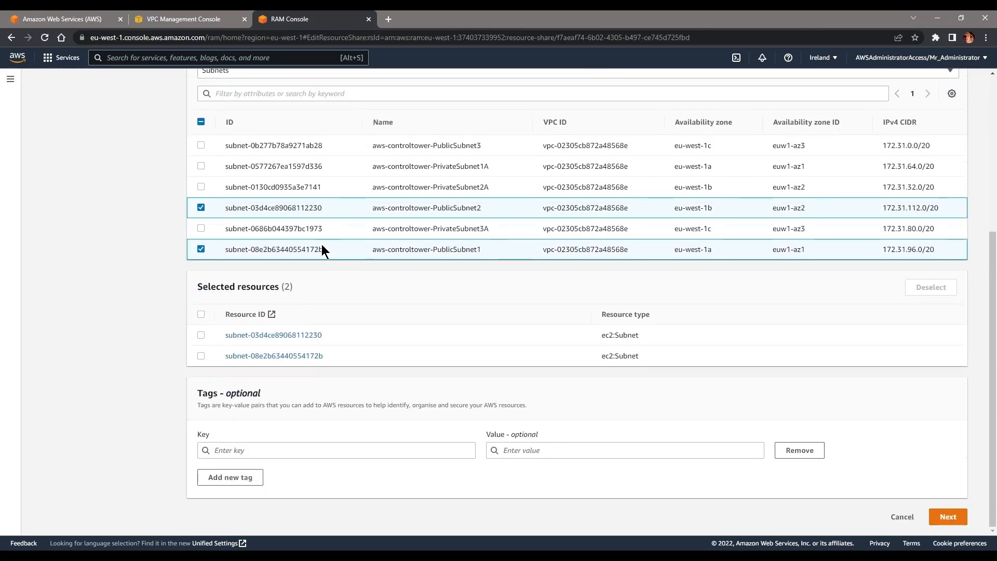
pyautogui.scroll(4, 322, 244)
pyautogui.scroll(1, 92, 164)
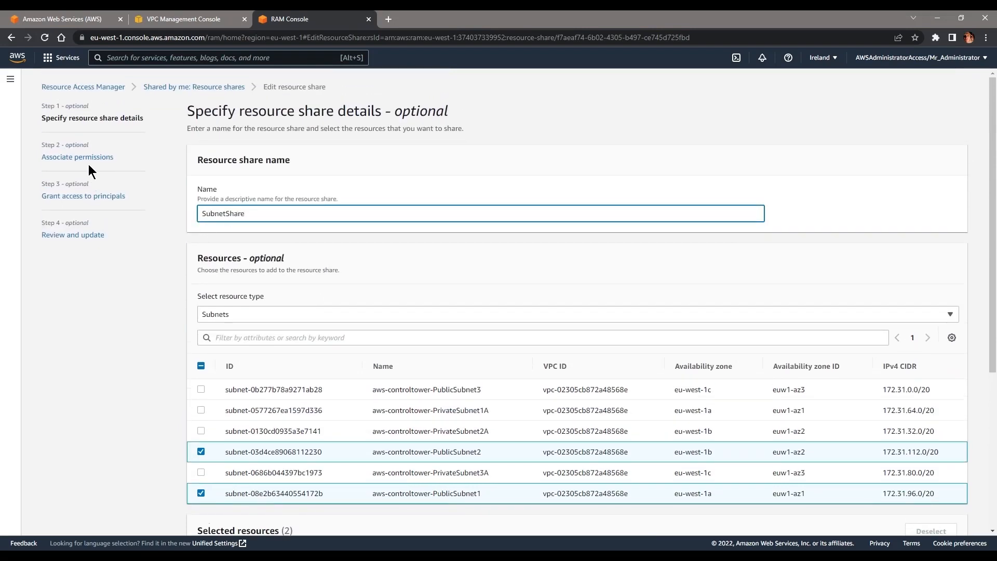
# Step: Add the organisation, by its pasted ID, as a principal with access to SubnetShare
pyautogui.click(85, 160)
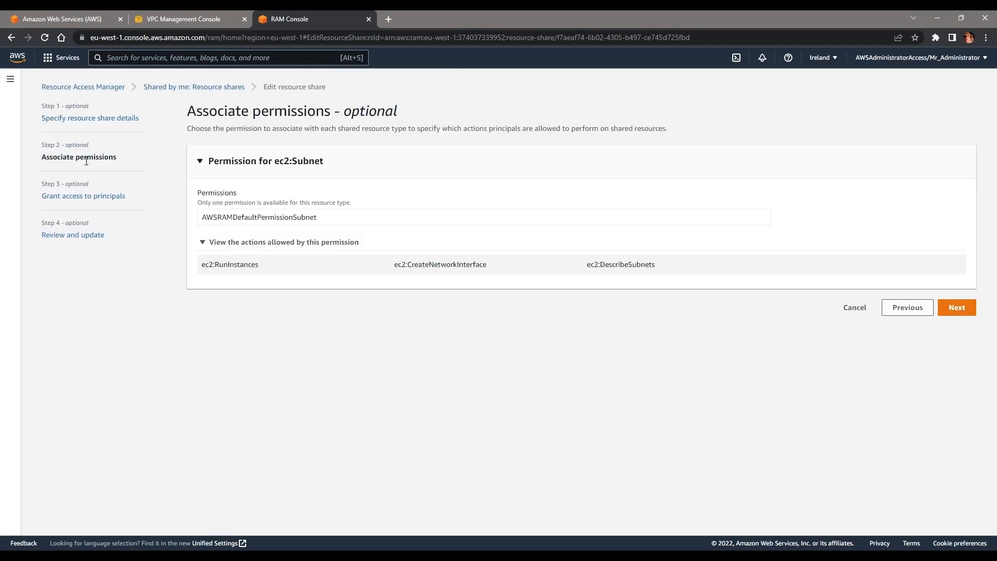
pyautogui.click(85, 200)
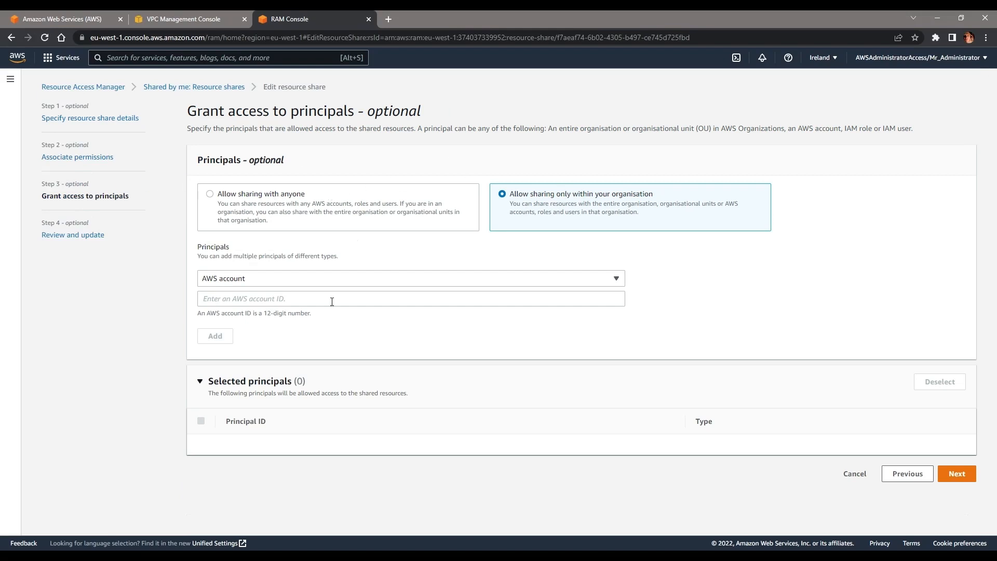
pyautogui.click(325, 279)
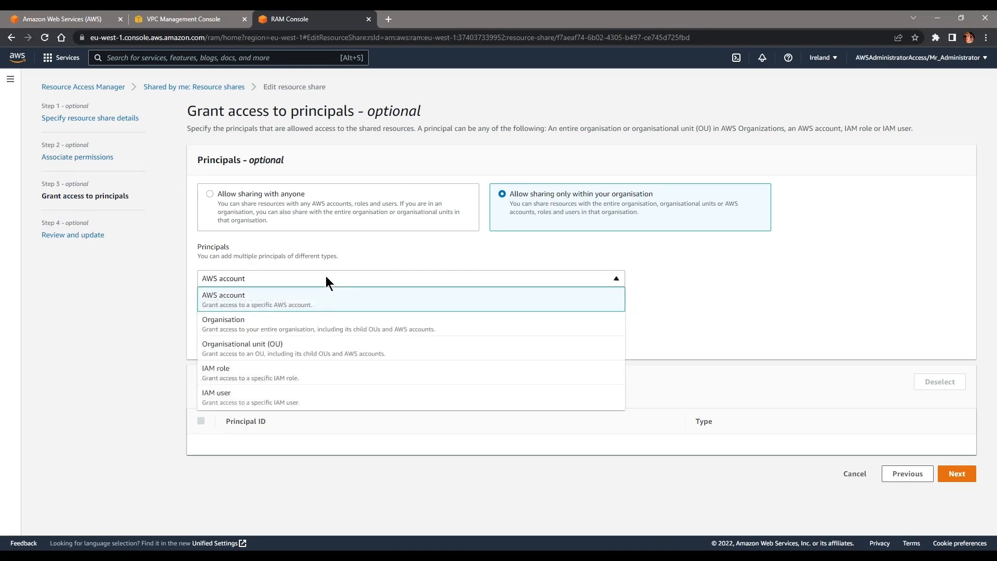
pyautogui.click(273, 326)
pyautogui.click(271, 301)
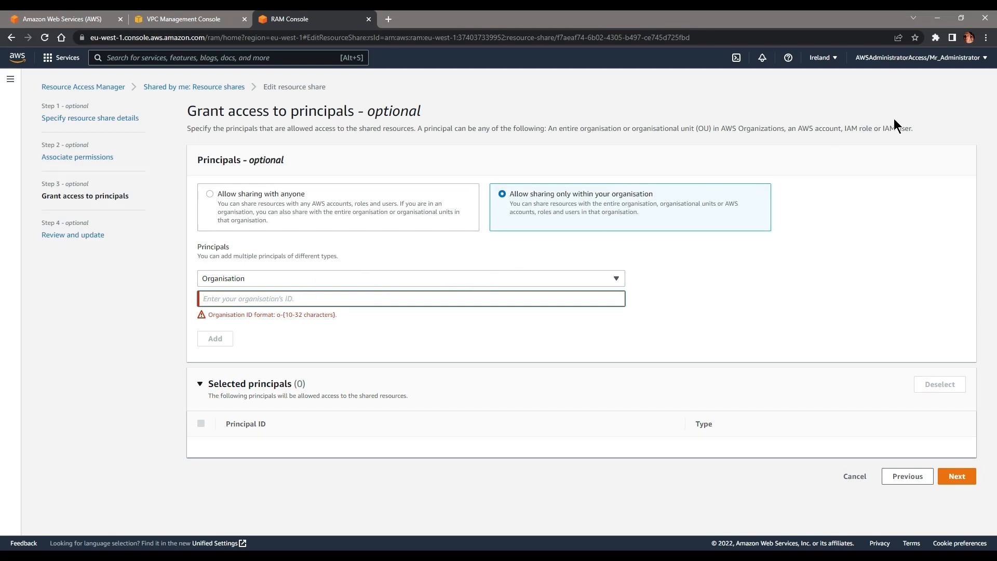
pyautogui.write('o-0arzhfjjul')
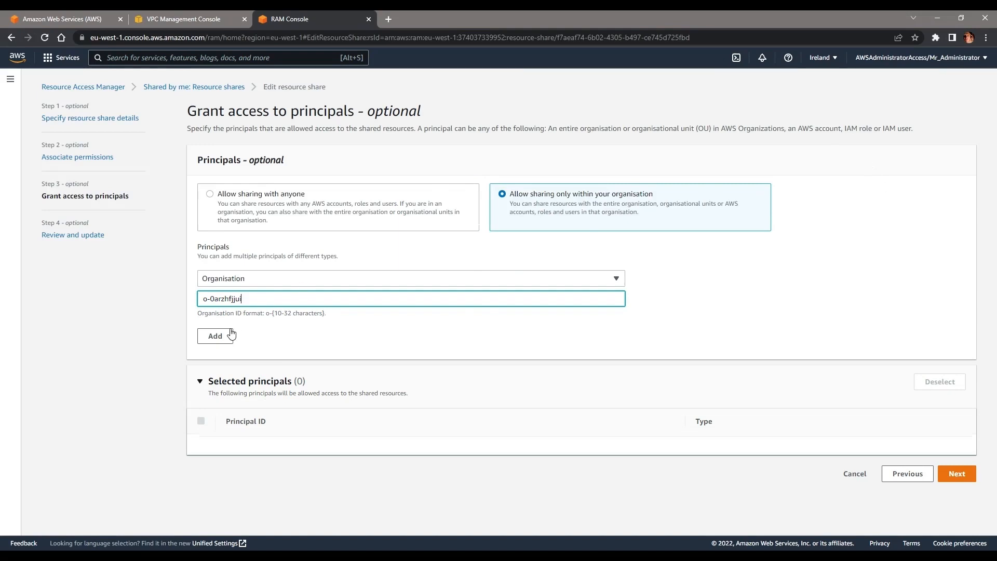
pyautogui.click(215, 337)
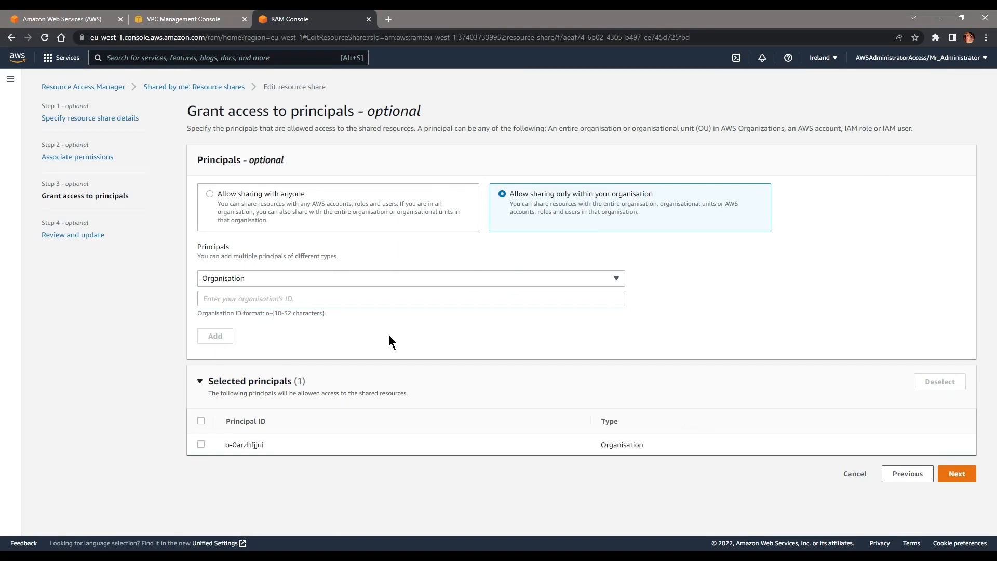
pyautogui.click(200, 445)
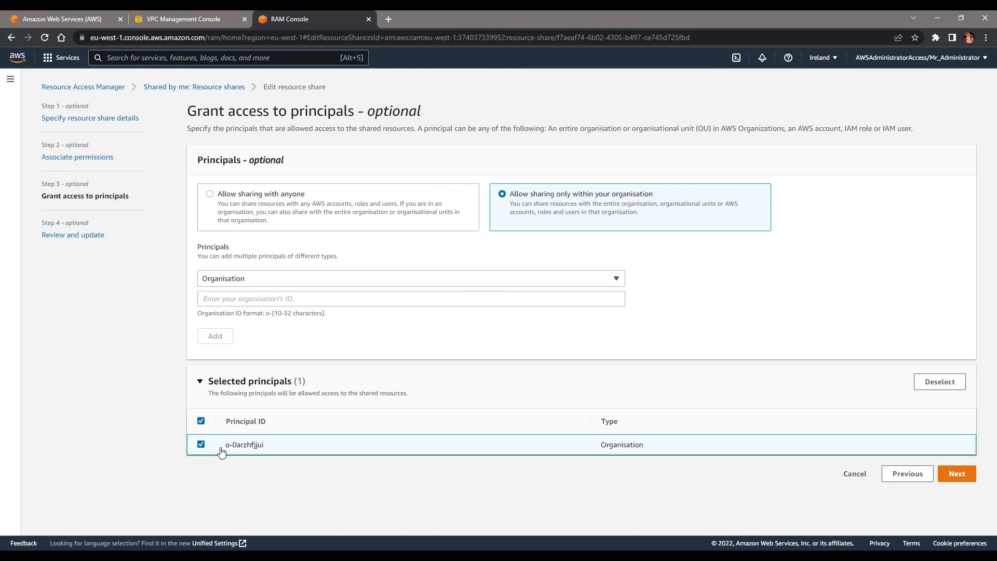
# Step: Review and save the updated SubnetShare resource share
pyautogui.click(955, 472)
pyautogui.scroll(-8, 957, 369)
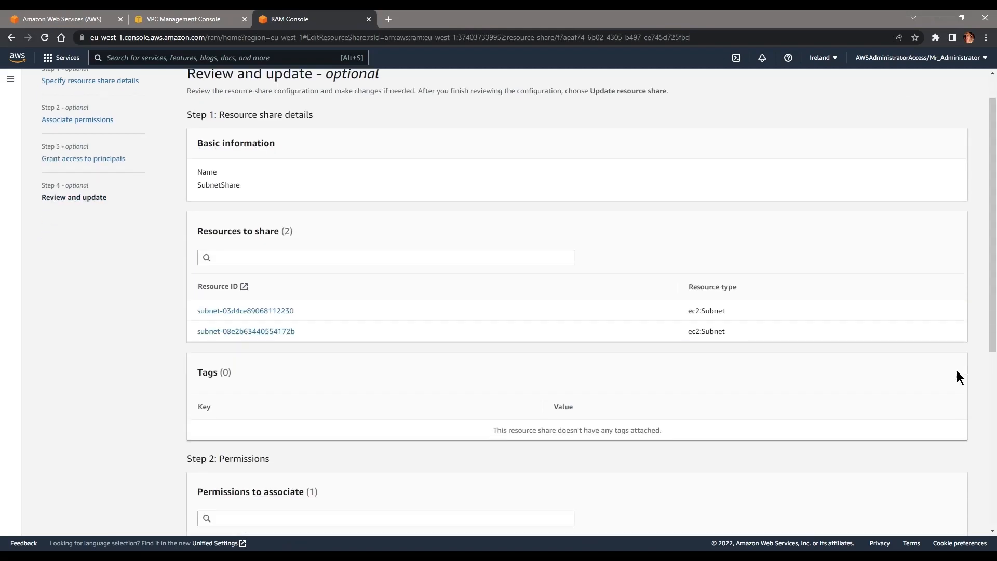
pyautogui.moveTo(253, 481); pyautogui.dragTo(176, 477)
pyautogui.click(930, 507)
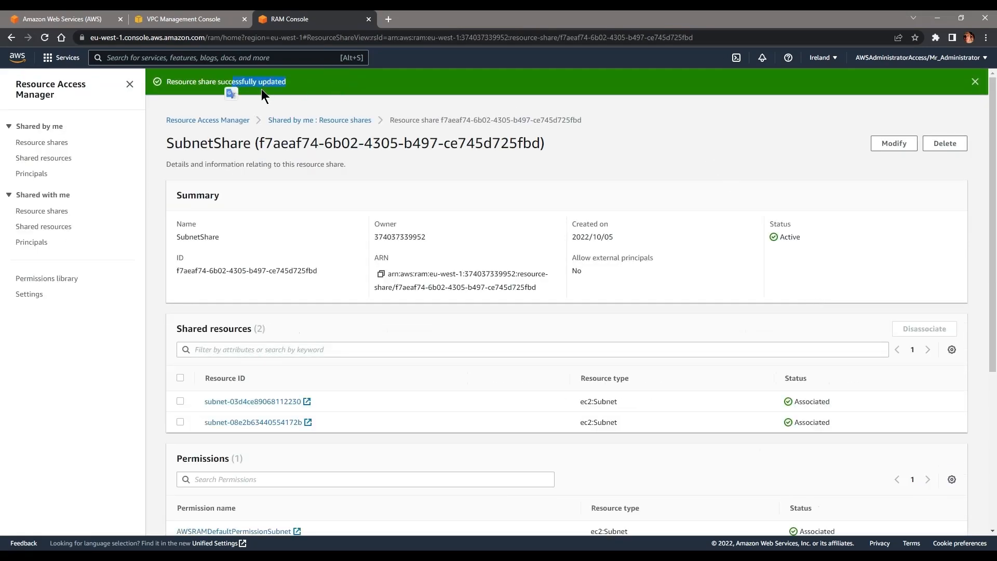
pyautogui.click(185, 21)
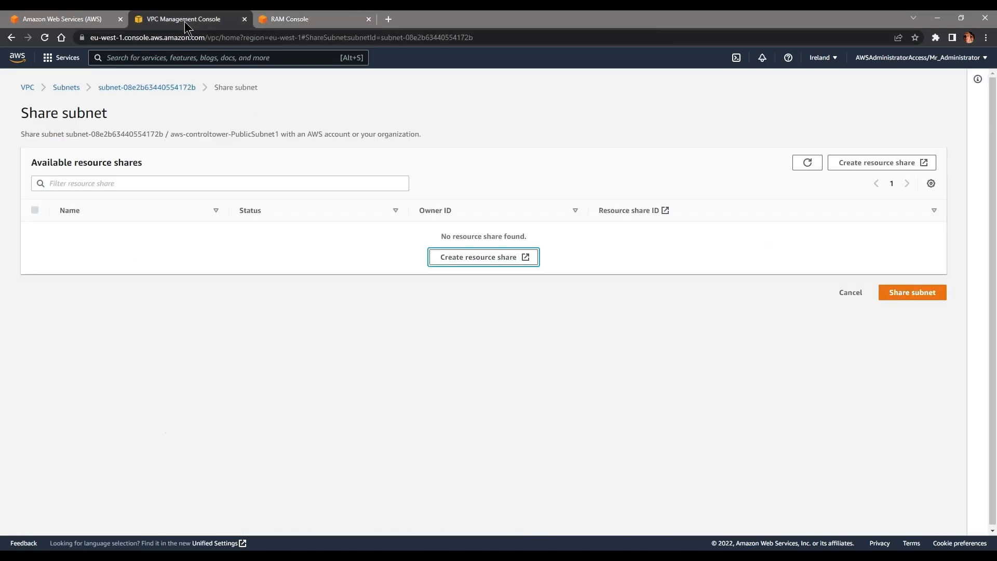
# Step: Check PublicSubnet1's Sharing tab for SubnetShare and inspect aws-controltower-PublicSubnet2 in the Subnets list
pyautogui.click(140, 88)
pyautogui.click(186, 87)
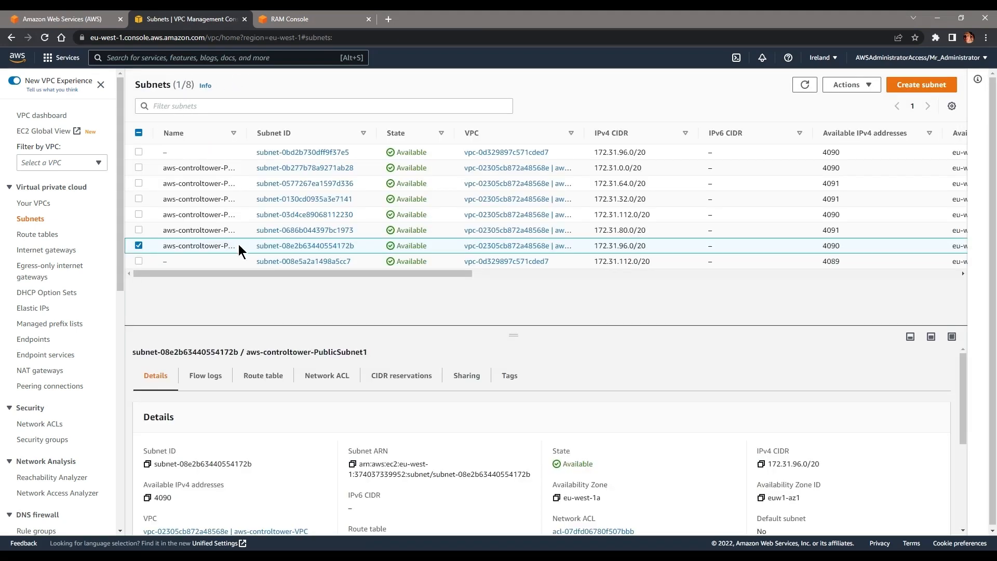
pyautogui.click(469, 377)
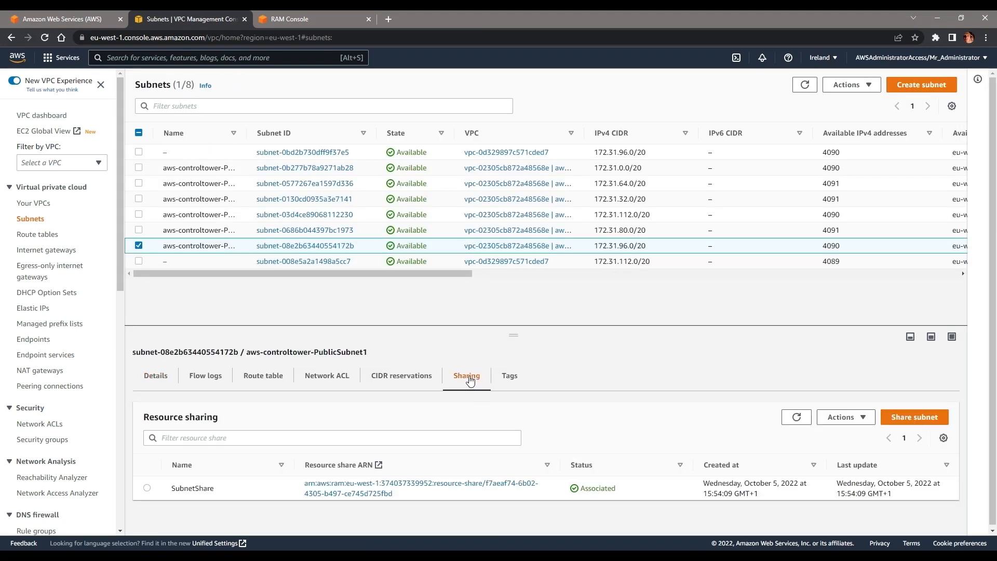
pyautogui.moveTo(247, 133); pyautogui.dragTo(309, 134)
pyautogui.click(313, 215)
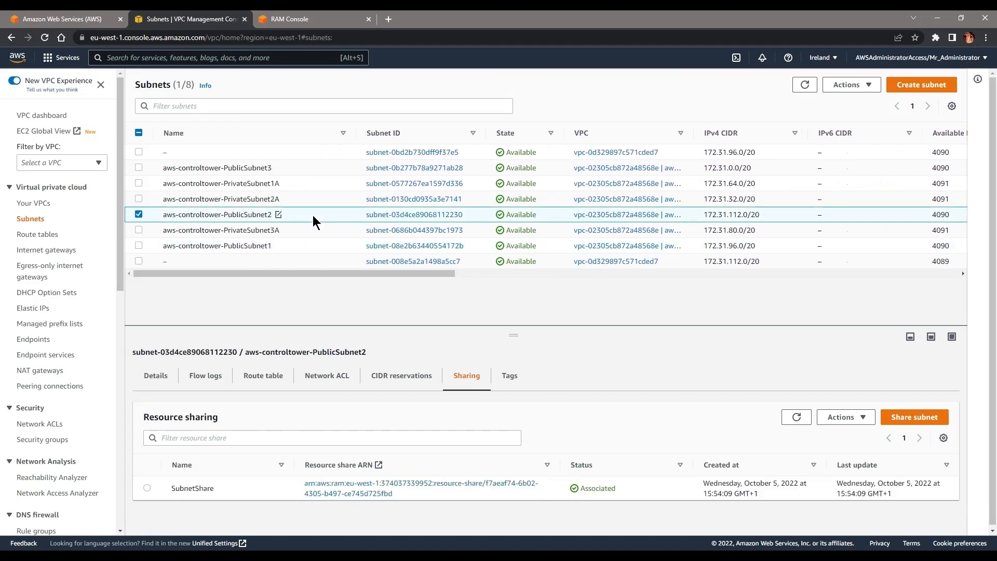
pyautogui.click(315, 232)
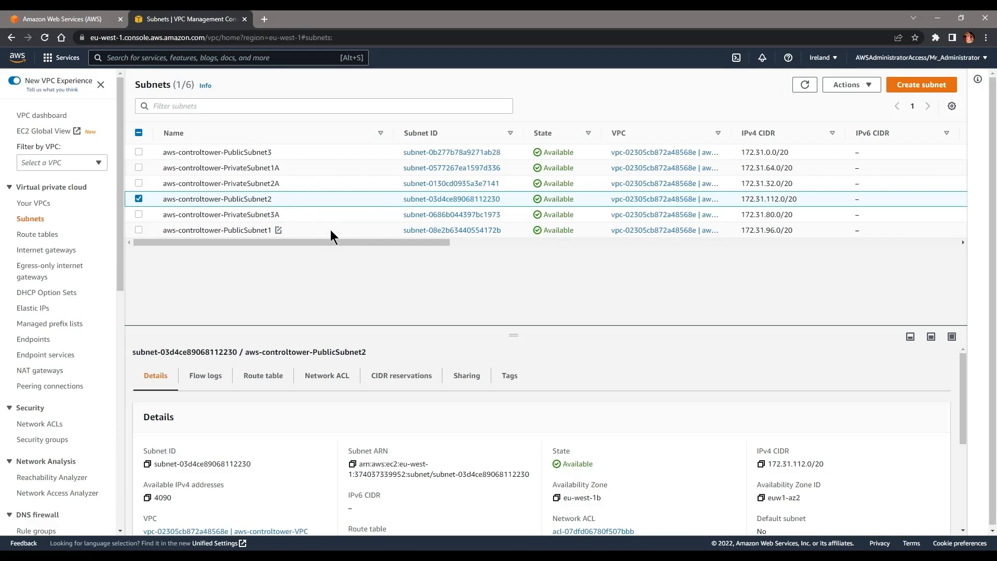
# Step: Open the DIRECTORIES account's management console, staying in the Ireland region
pyautogui.click(99, 19)
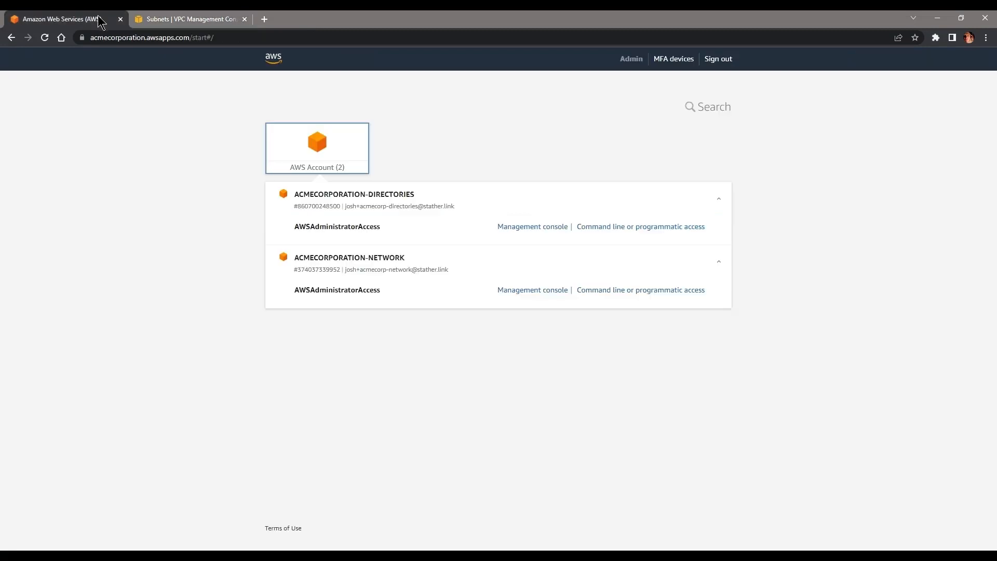
pyautogui.click(532, 228)
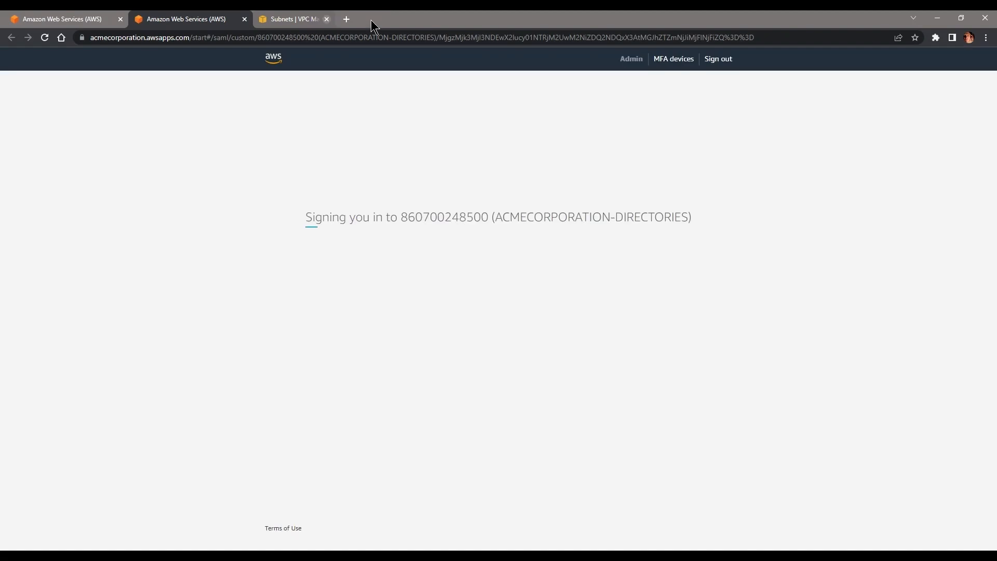
pyautogui.click(370, 19)
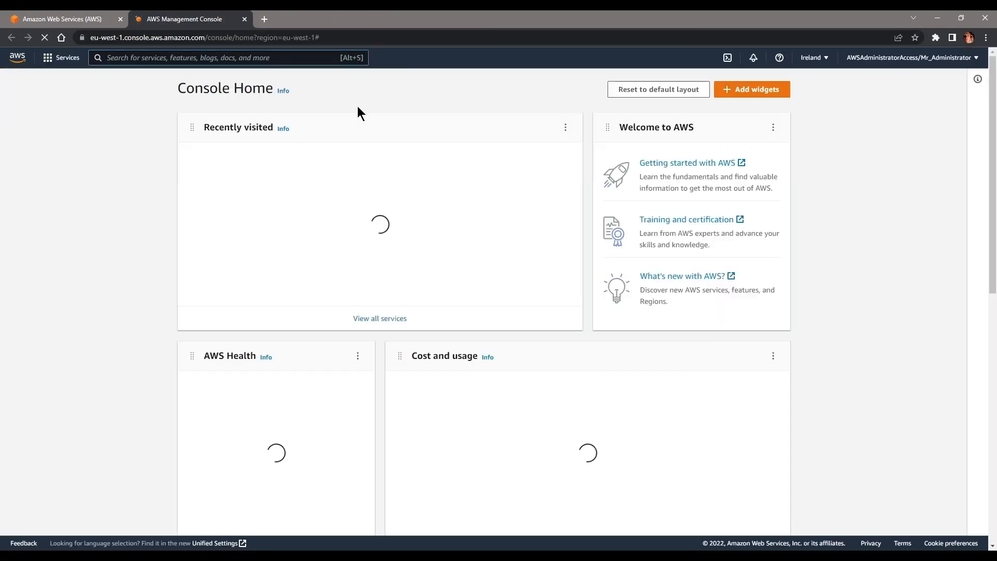
pyautogui.click(815, 61)
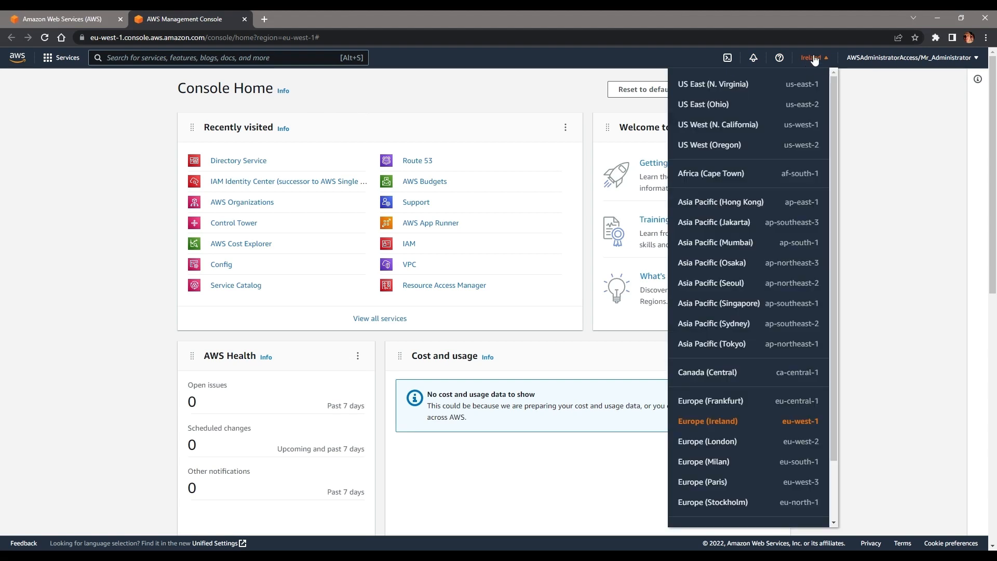
pyautogui.click(819, 64)
# Step: Find Directory Service by searching 'dir' and start setting up a new directory
pyautogui.click(289, 64)
pyautogui.write('dir')
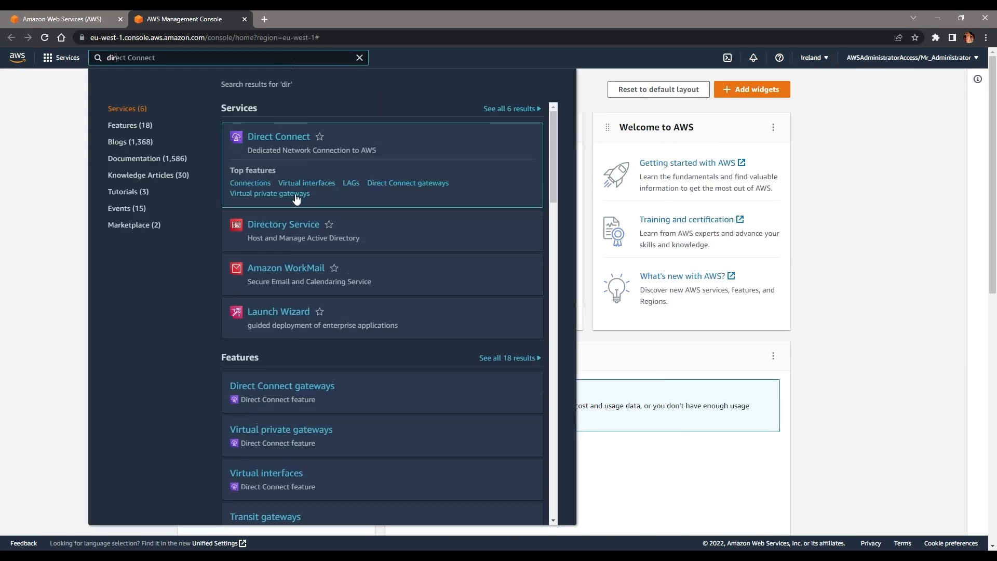
pyautogui.click(289, 189)
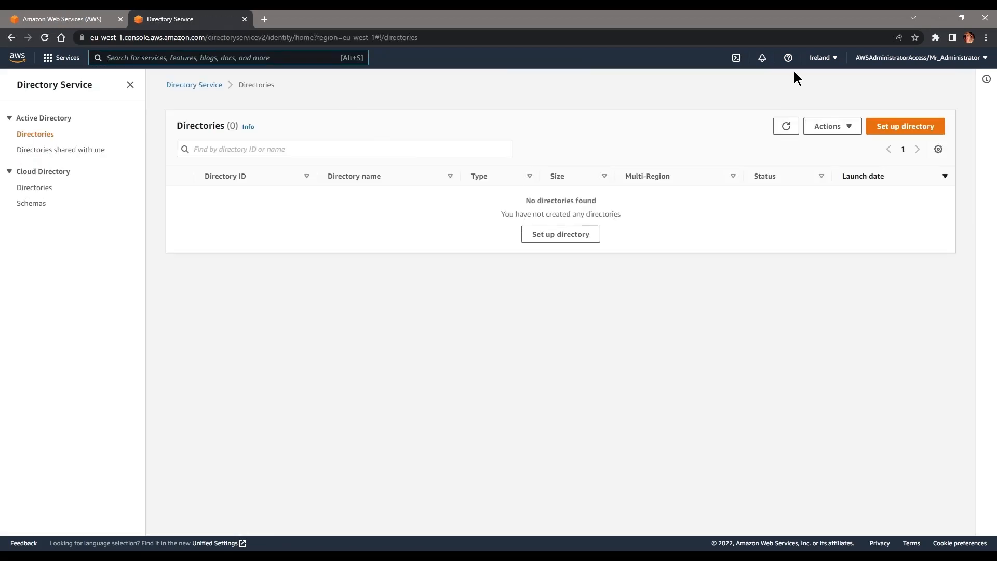
pyautogui.click(549, 234)
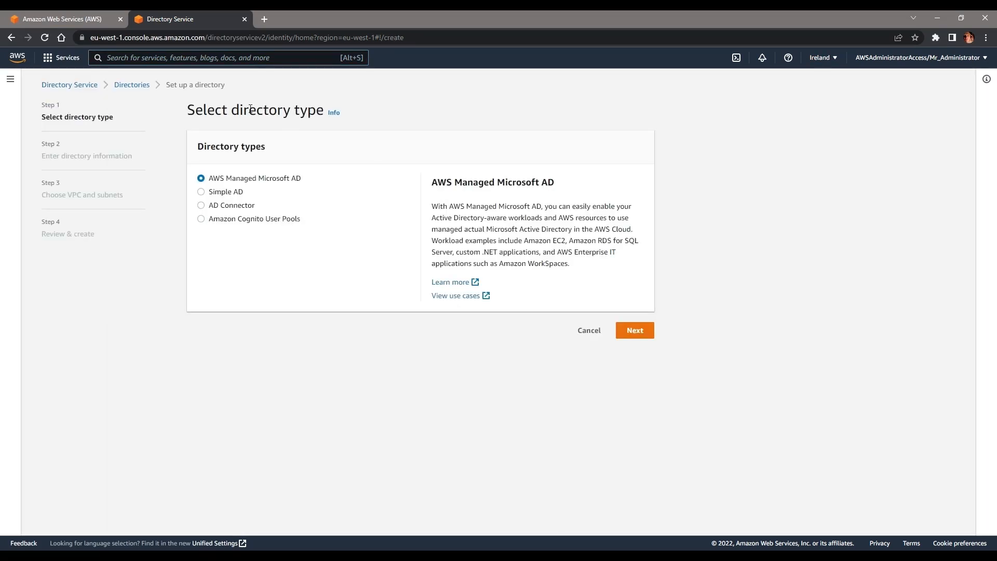
# Step: Choose Simple AD as the directory type with the Small size
pyautogui.click(213, 190)
pyautogui.moveTo(264, 189); pyautogui.dragTo(202, 190)
pyautogui.moveTo(430, 207); pyautogui.dragTo(616, 214)
pyautogui.click(229, 180)
pyautogui.click(228, 205)
pyautogui.click(231, 218)
pyautogui.click(227, 193)
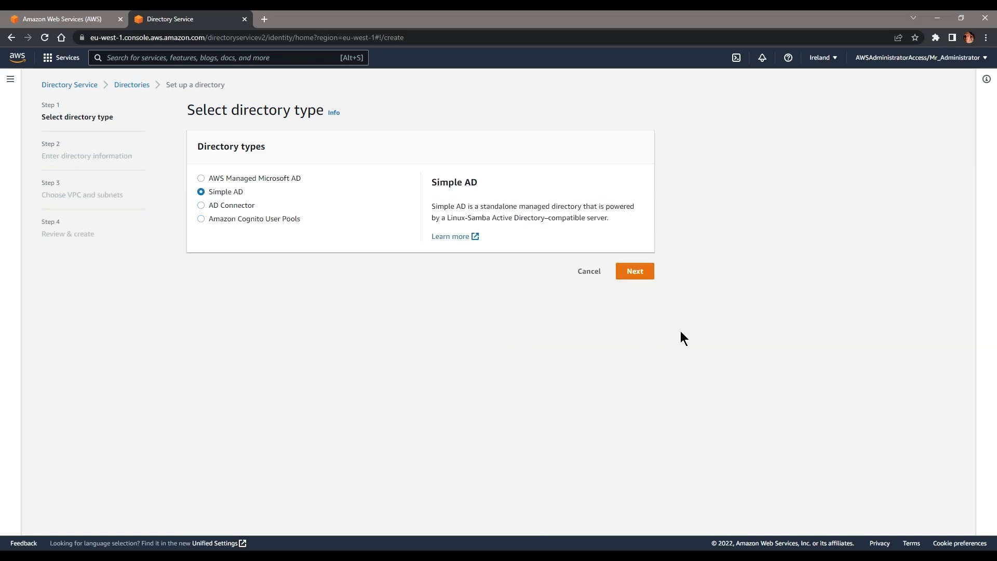
pyautogui.click(646, 279)
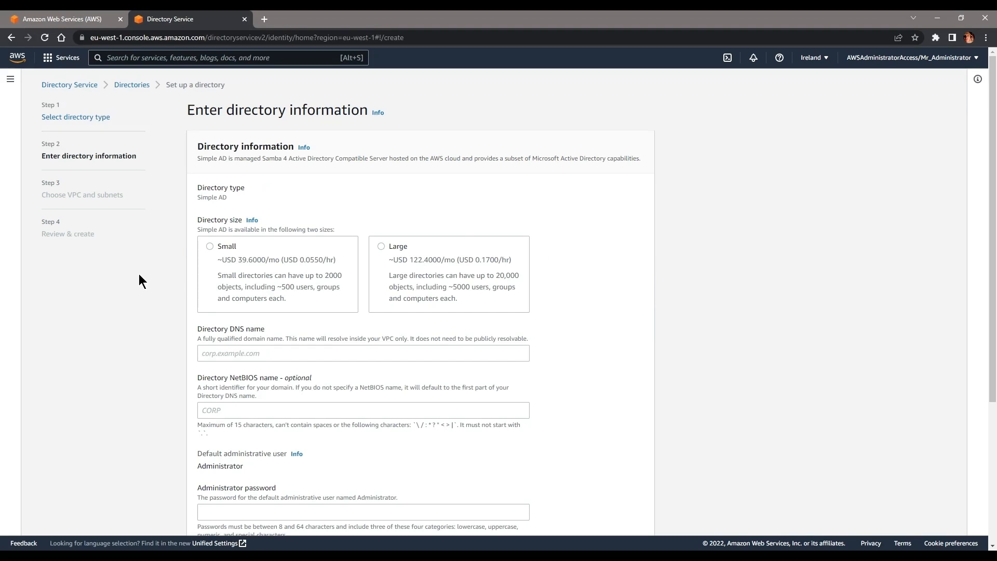
pyautogui.click(211, 246)
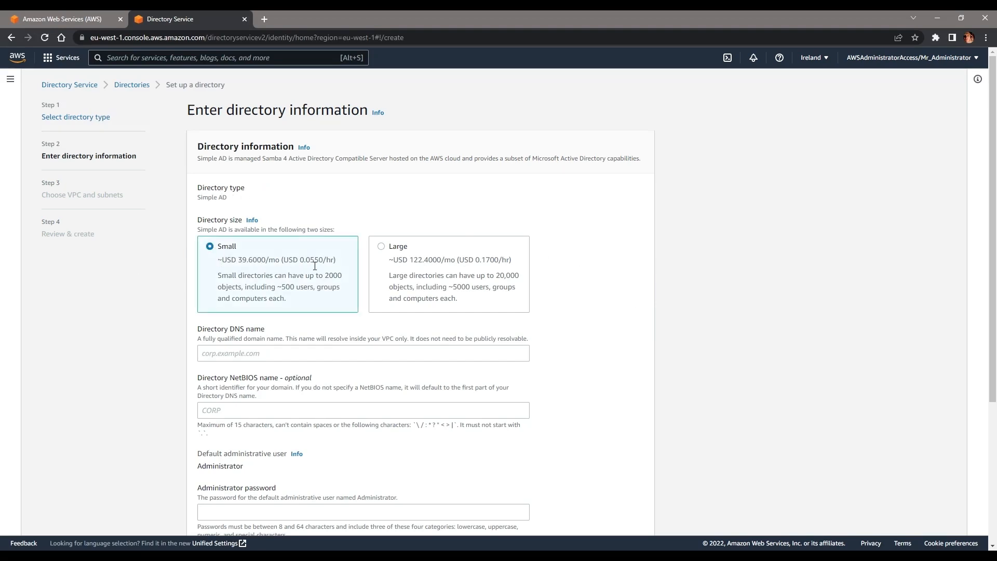
pyautogui.moveTo(314, 300); pyautogui.dragTo(224, 265)
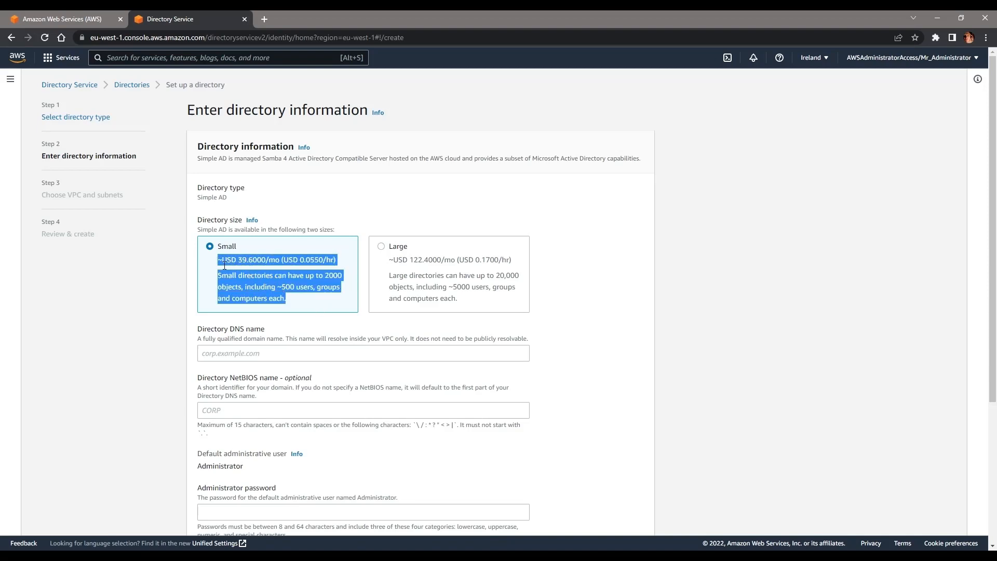
pyautogui.click(403, 183)
# Step: Enter DNS name corp.acompanymakingeverything.co.uk and NetBIOS name acmecorp
pyautogui.click(249, 358)
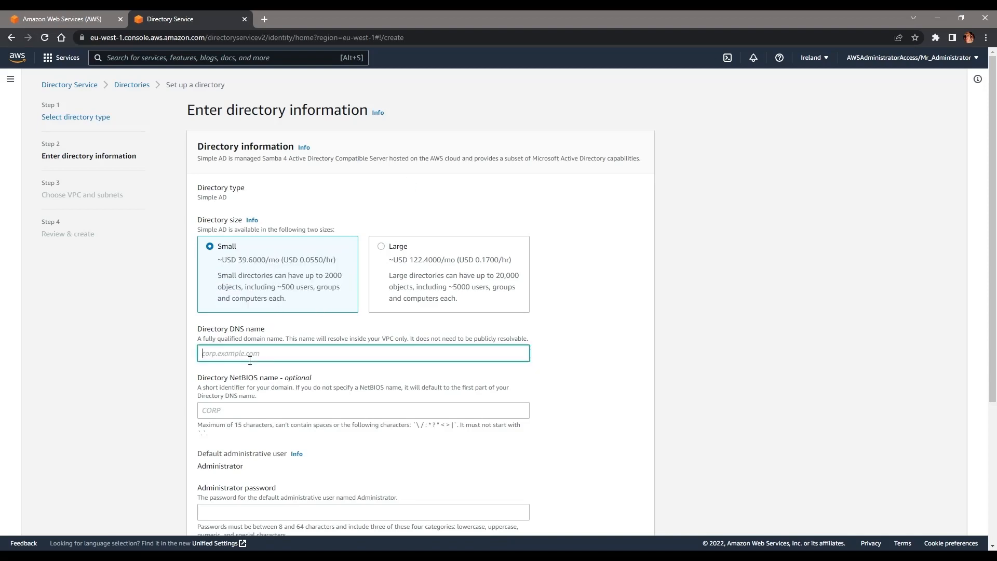
pyautogui.write('corp')
pyautogui.press('BackSpace')
pyautogui.press('BackSpace')
pyautogui.press('BackSpace')
pyautogui.press('BackSpace')
pyautogui.press('BackSpace')
pyautogui.moveTo(203, 340); pyautogui.dragTo(382, 340)
pyautogui.click(413, 345)
pyautogui.click(280, 357)
pyautogui.write('corp.acompanymakingevereyth')
pyautogui.press('BackSpace')
pyautogui.press('BackSpace')
pyautogui.press('BackSpace')
pyautogui.write('ything.co.uk')
pyautogui.click(240, 410)
pyautogui.write('acmecorp')
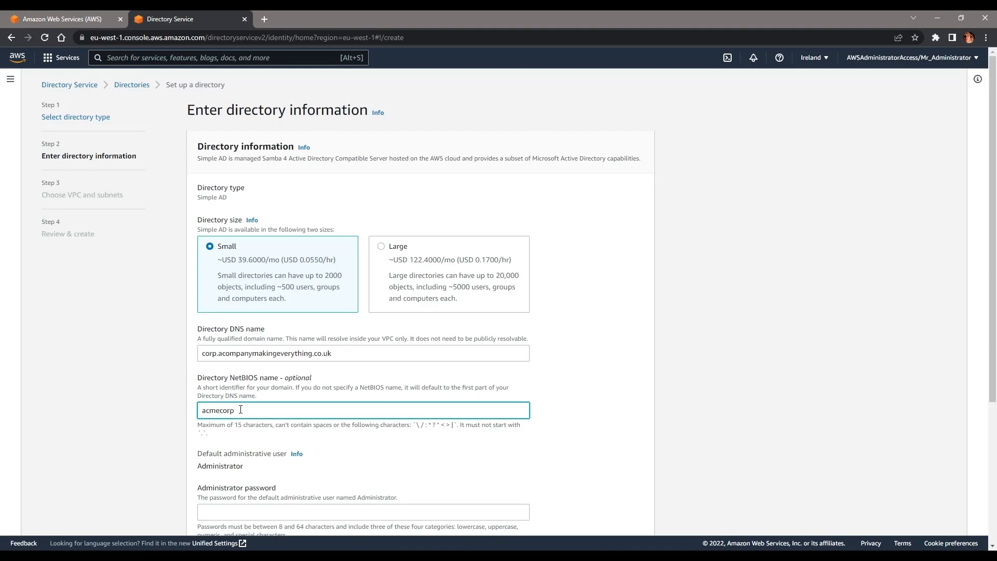
# Step: Paste and confirm the admin password and add description 'A directory for WorkSpaces + WorkMail'
pyautogui.scroll(-1, 266, 488)
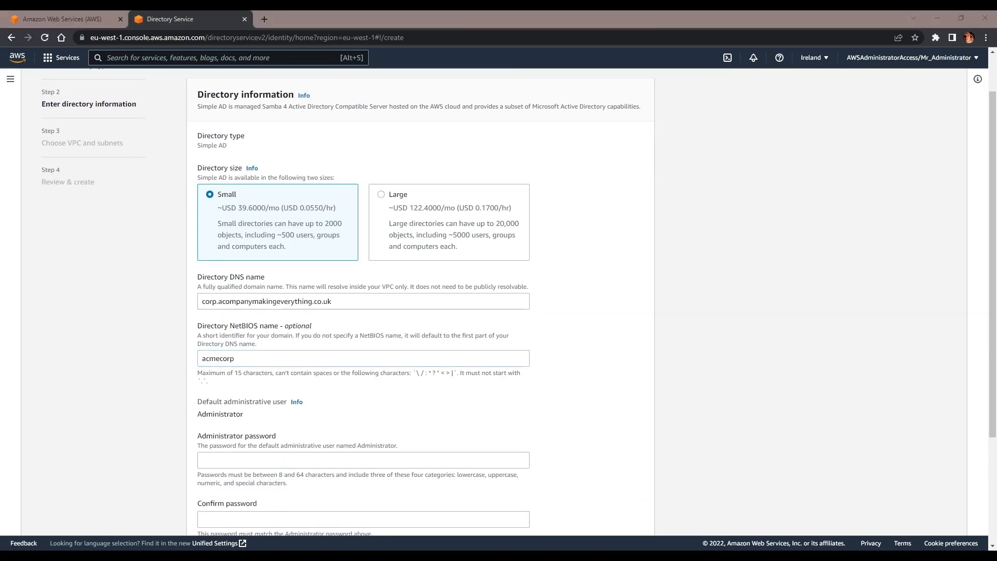
pyautogui.scroll(-2, 263, 395)
pyautogui.click(256, 355)
pyautogui.hotkey('ctrl', 'v')
pyautogui.click(243, 415)
pyautogui.hotkey('ctrl', 'v')
pyautogui.click(419, 315)
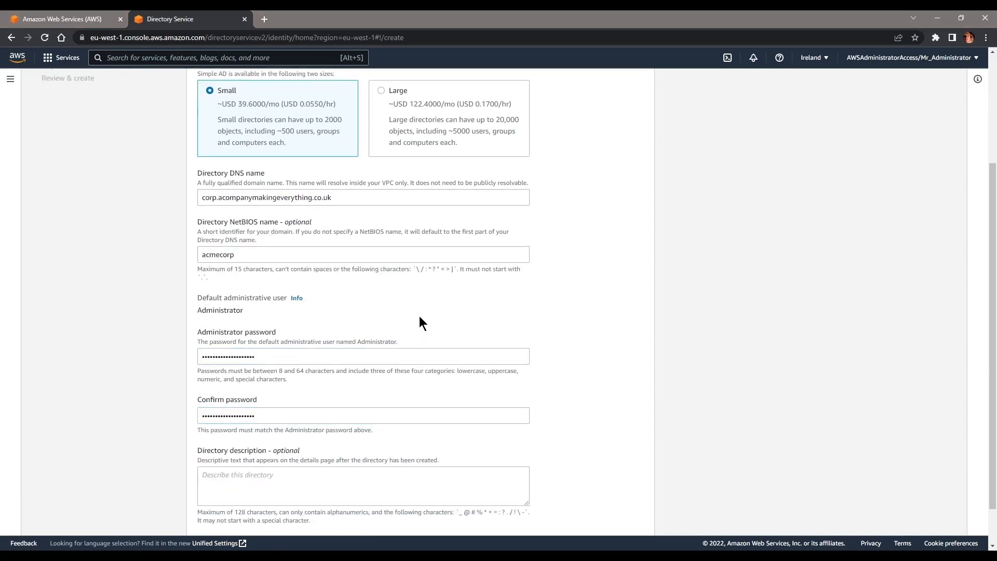
pyautogui.scroll(-1, 418, 315)
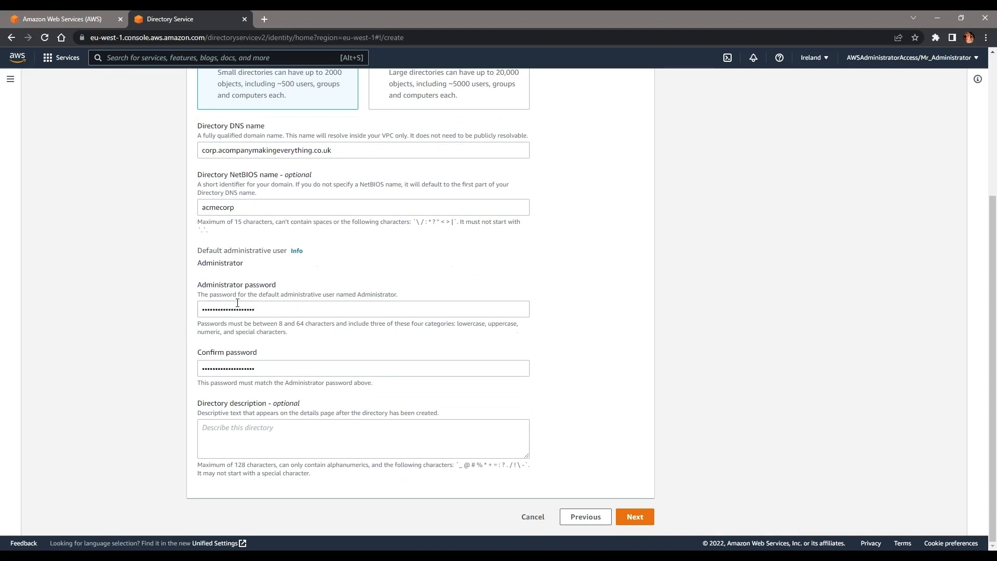
pyautogui.click(376, 441)
pyautogui.write('A direc')
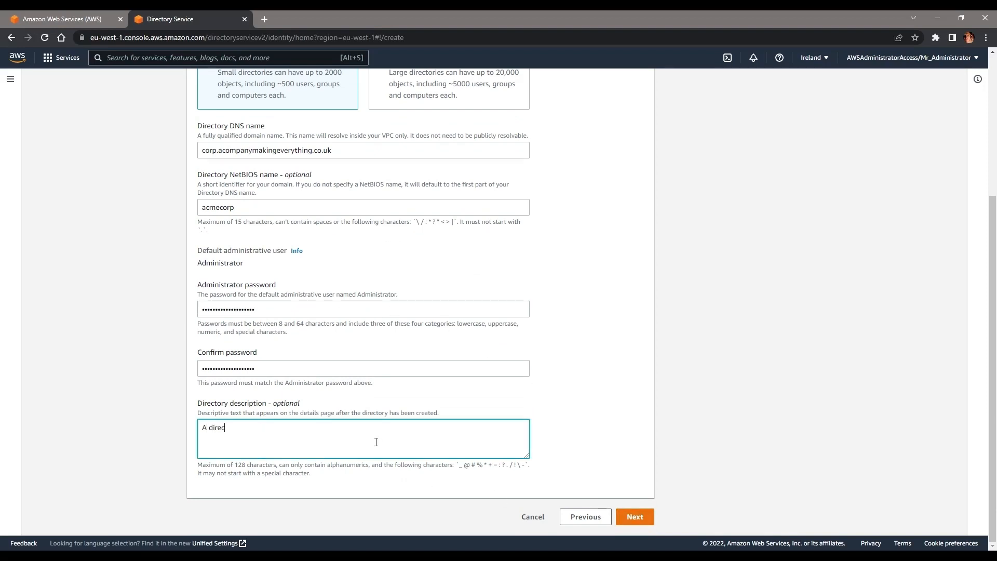
pyautogui.write('tory for WorkSpaces + WorkMail')
pyautogui.click(643, 471)
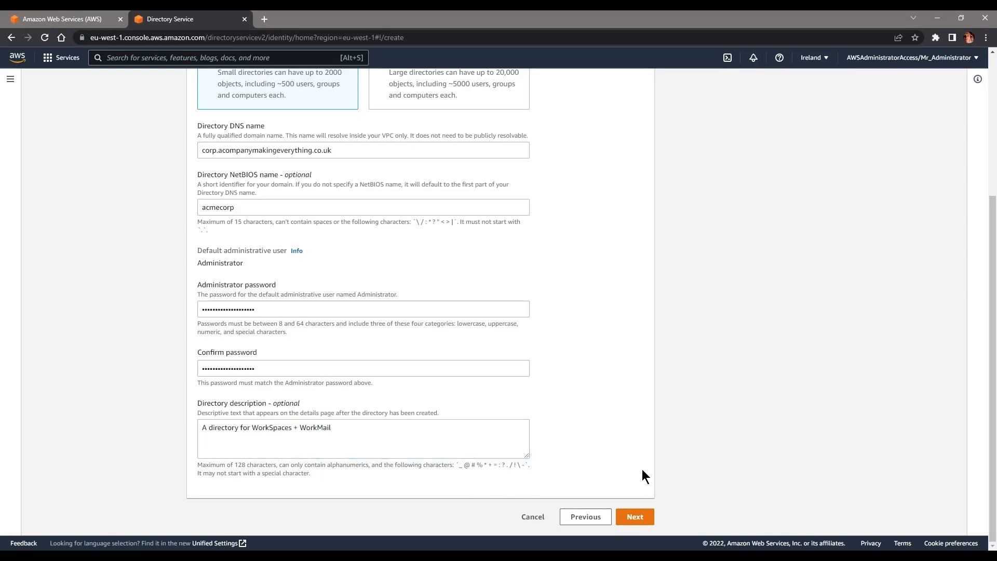
pyautogui.click(634, 516)
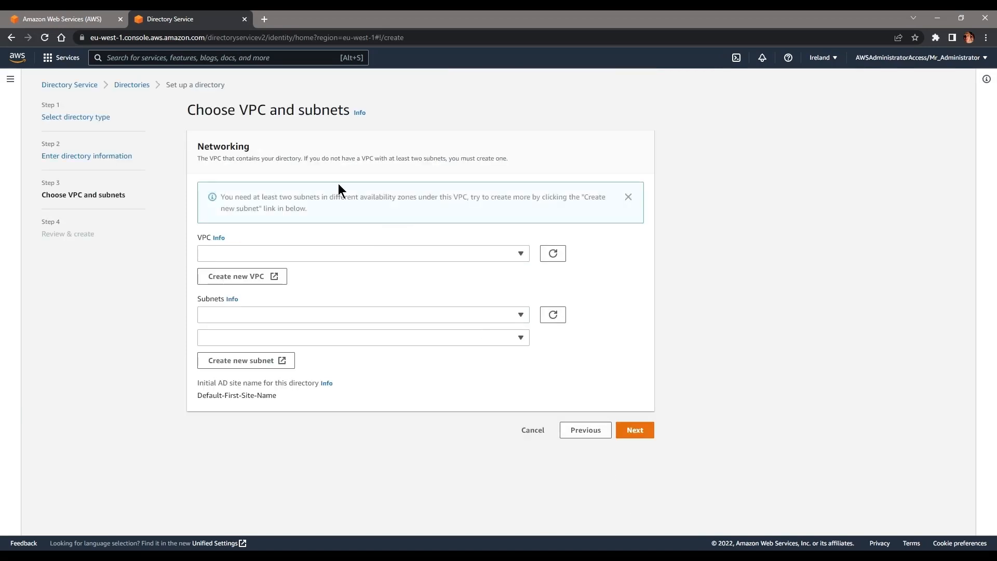
# Step: Choose vpc-02305cb872a48568e with its eu-west-1a and eu-west-1c subnets, then create the directory
pyautogui.click(278, 255)
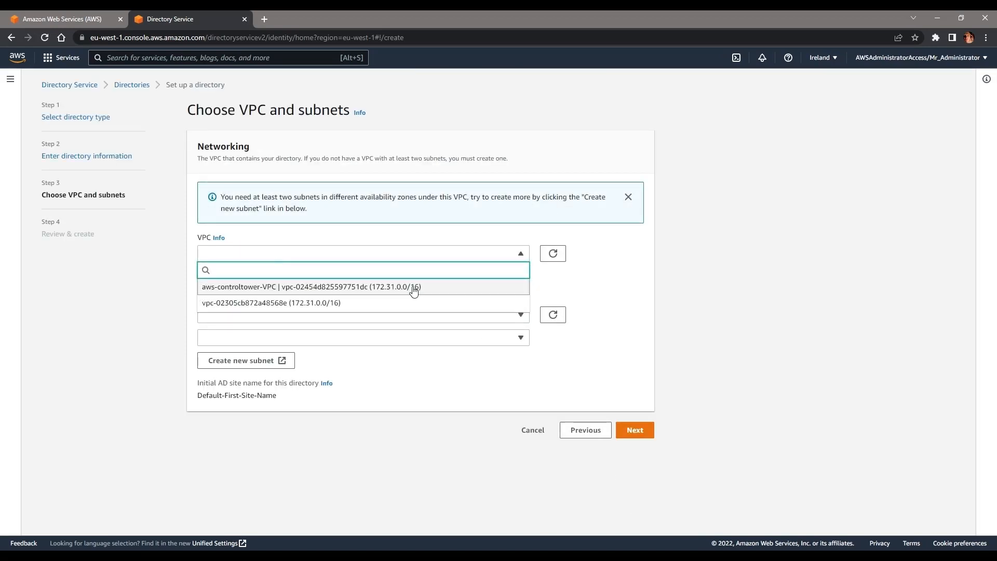
pyautogui.click(355, 304)
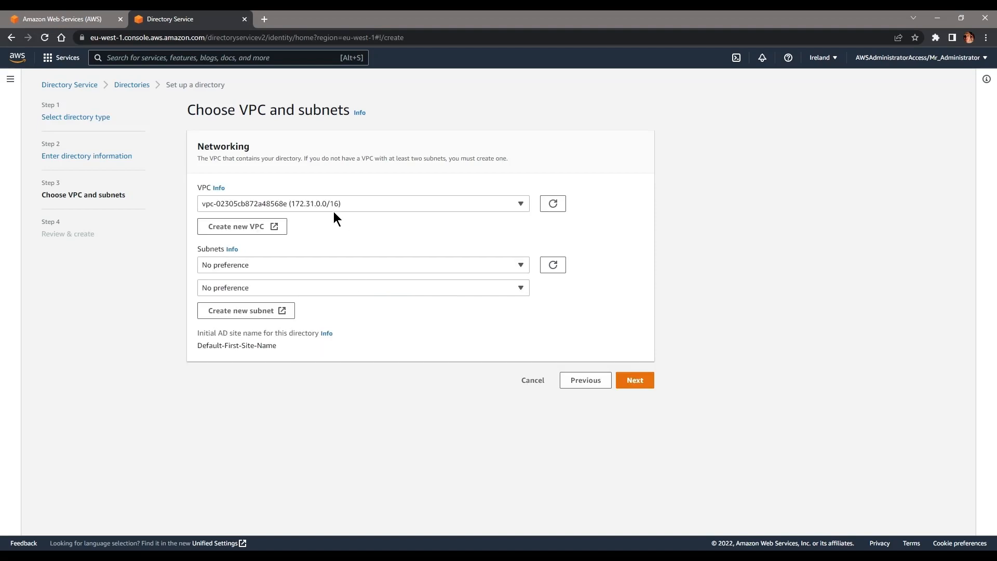
pyautogui.click(285, 265)
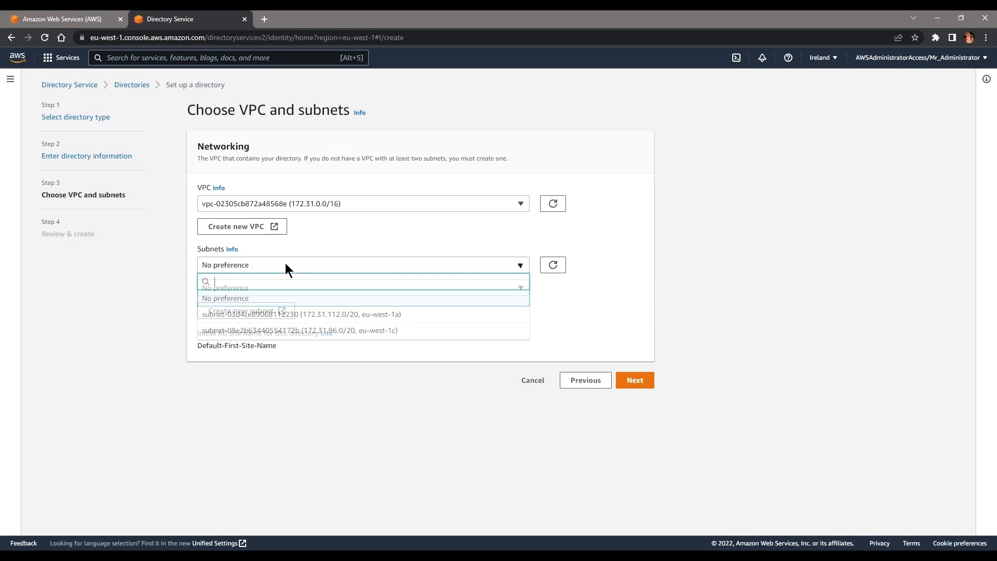
pyautogui.click(354, 315)
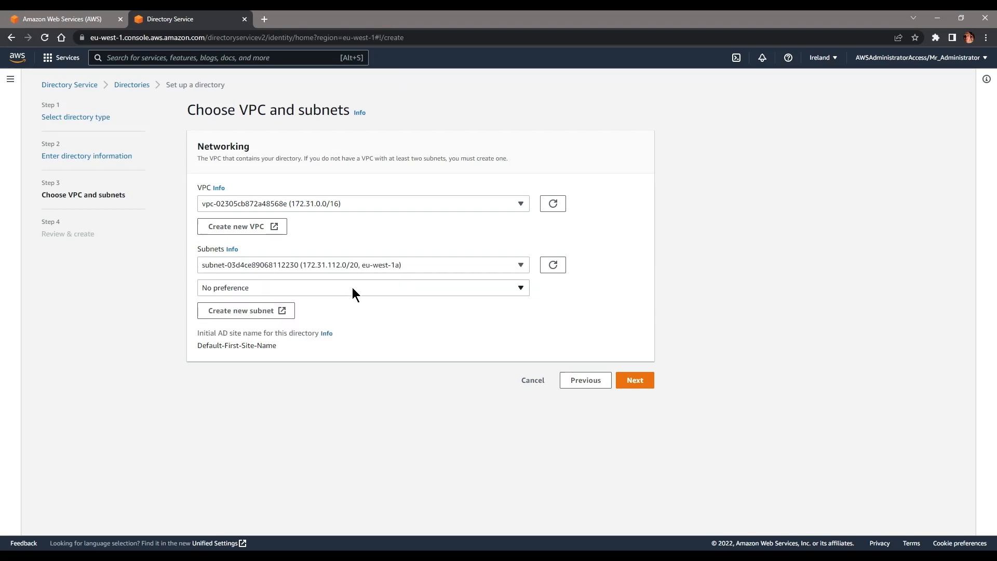
pyautogui.click(351, 289)
pyautogui.click(365, 354)
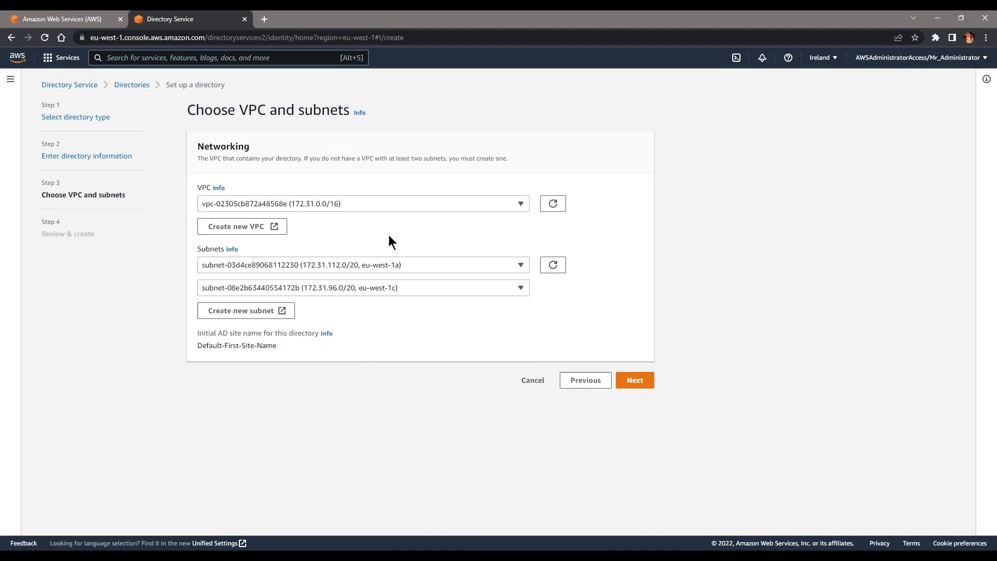
pyautogui.click(643, 383)
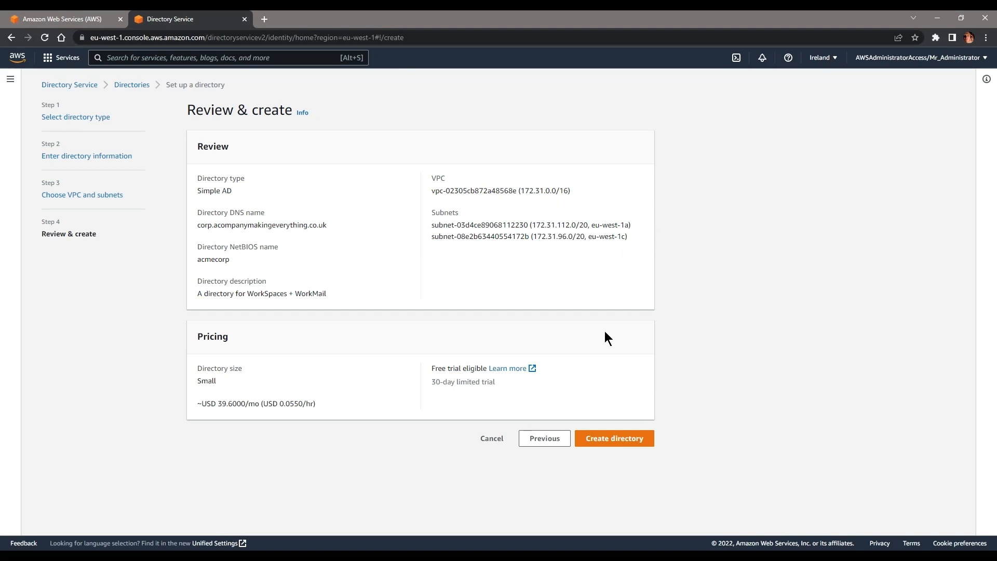
pyautogui.click(648, 440)
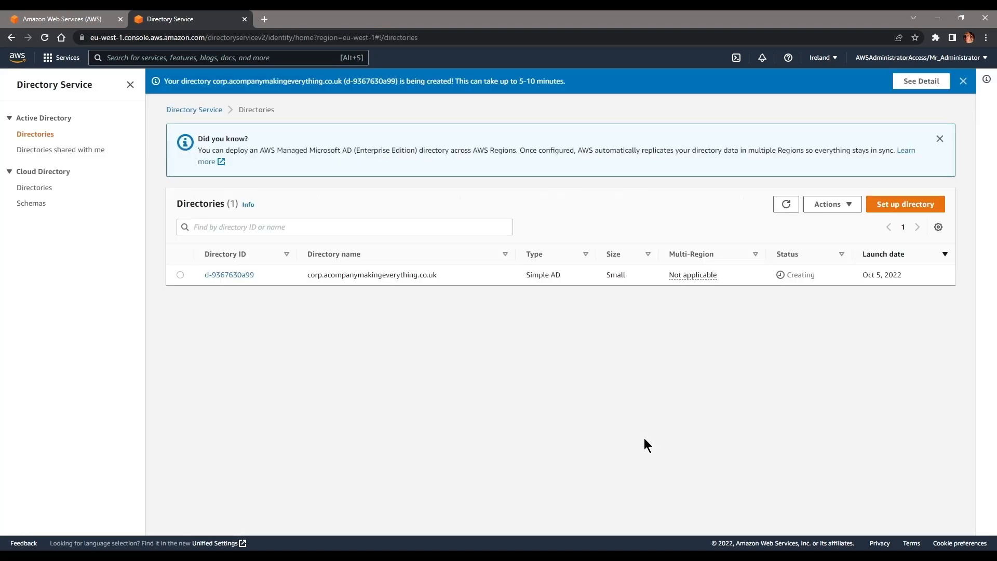
# Step: Refresh the directories list until the new directory's status leaves Creating
pyautogui.click(940, 139)
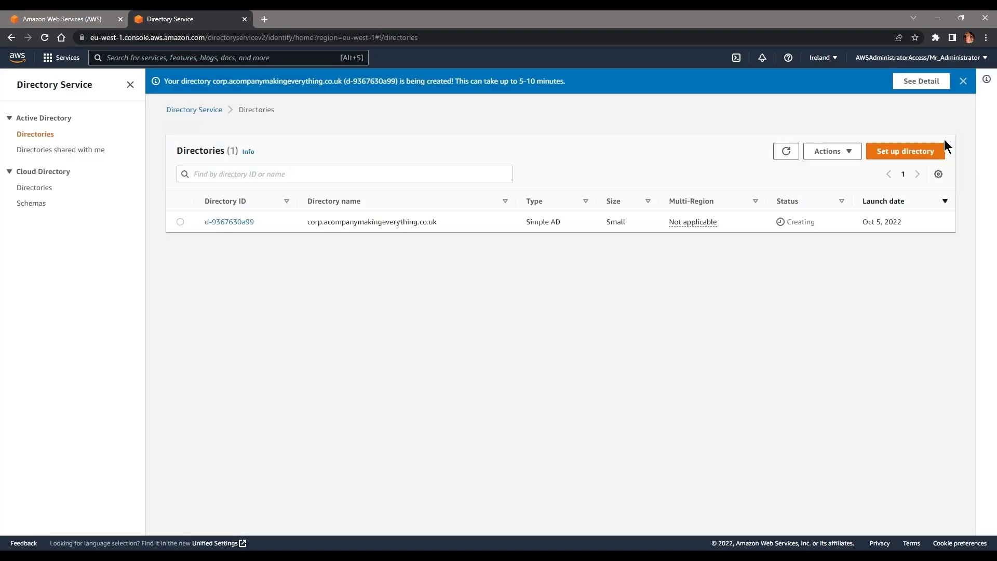
pyautogui.click(786, 151)
pyautogui.doubleClick(792, 229)
pyautogui.moveTo(837, 227)
pyautogui.mouseDown()
pyautogui.moveTo(790, 229)
pyautogui.moveTo(818, 231)
pyautogui.mouseUp()
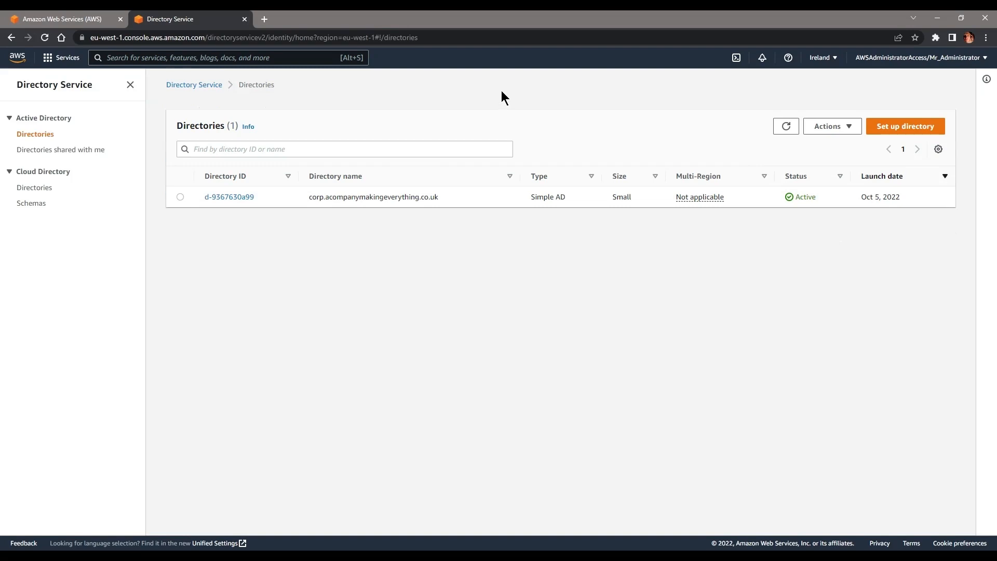
pyautogui.click(790, 128)
# Step: Open the directory's details, copy its DNS server addresses and DNS name, then close the tab
pyautogui.click(219, 197)
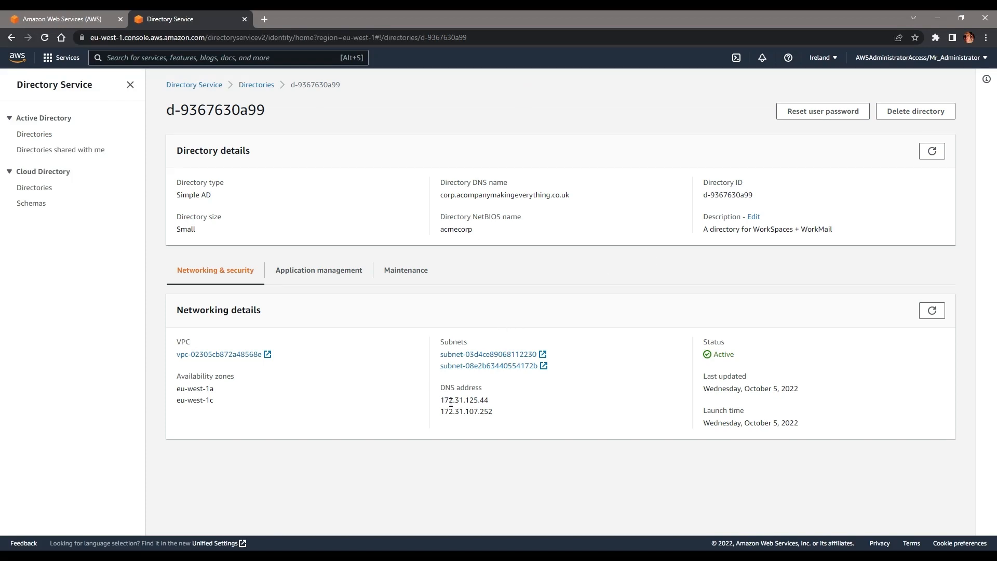
pyautogui.moveTo(451, 402); pyautogui.dragTo(500, 412)
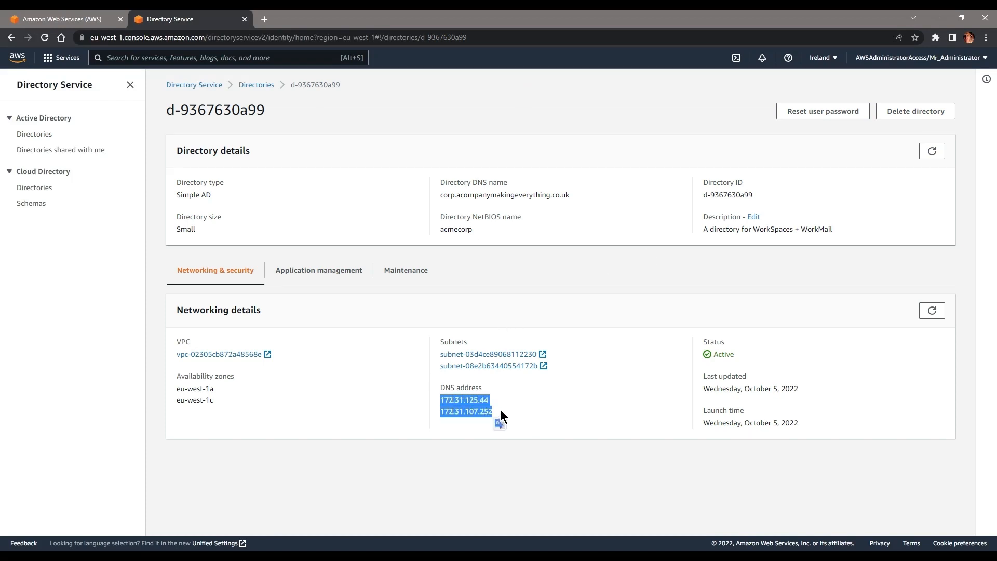
pyautogui.moveTo(570, 195); pyautogui.dragTo(446, 202)
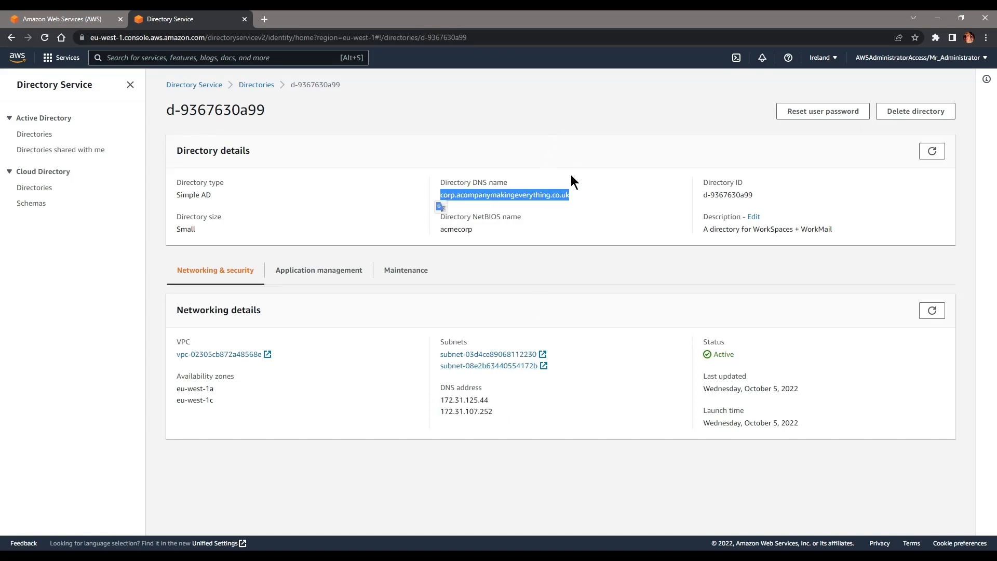
pyautogui.click(577, 159)
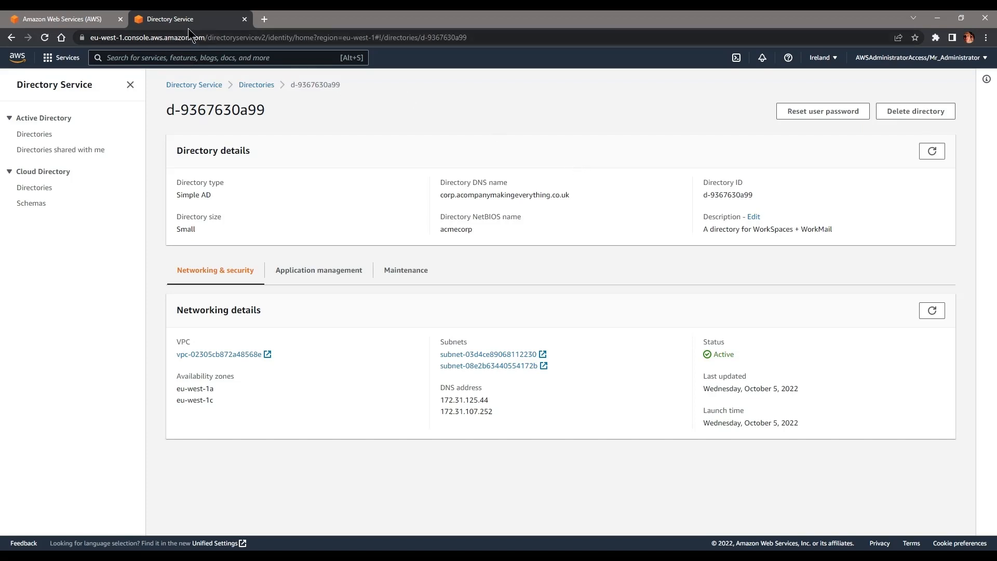
pyautogui.click(245, 19)
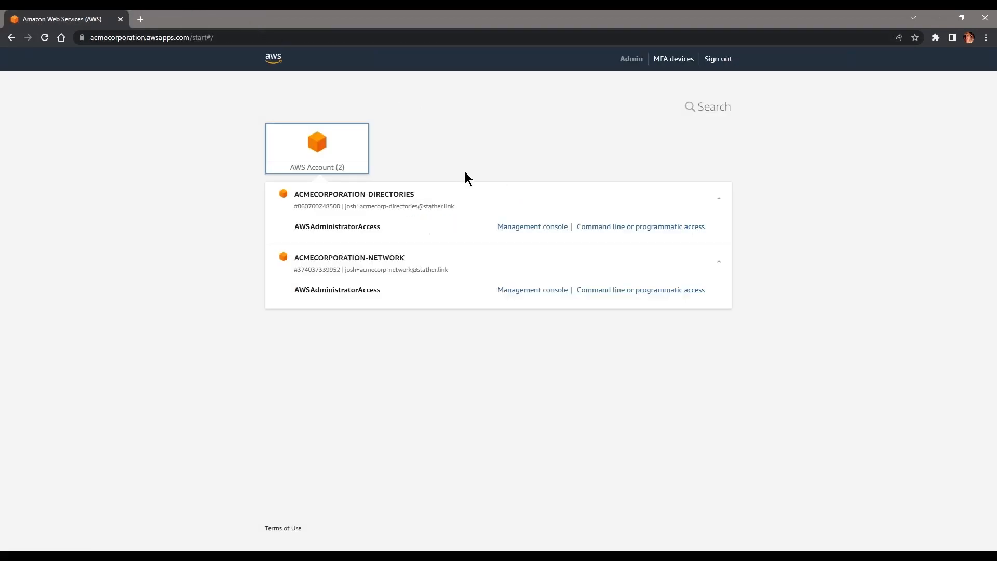
# Step: Open the ACMECORPORATION-NETWORK account's console and go to VPC from Recently visited
pyautogui.click(522, 291)
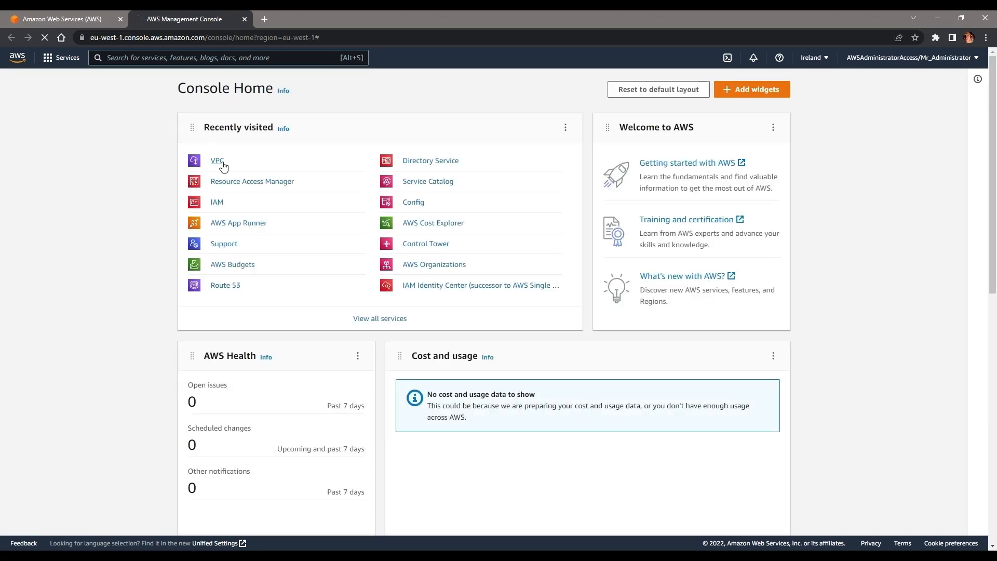
pyautogui.click(224, 168)
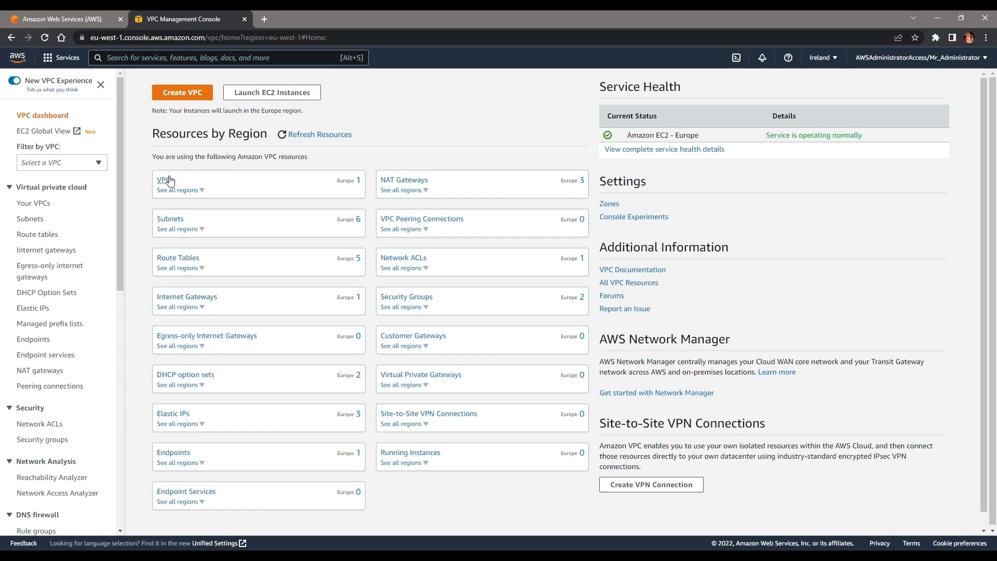
# Step: Start a DHCP option set named DirectoryServiceDHCP with domain corp.acompanymakingeverything.co.uk
pyautogui.scroll(-5, 40, 338)
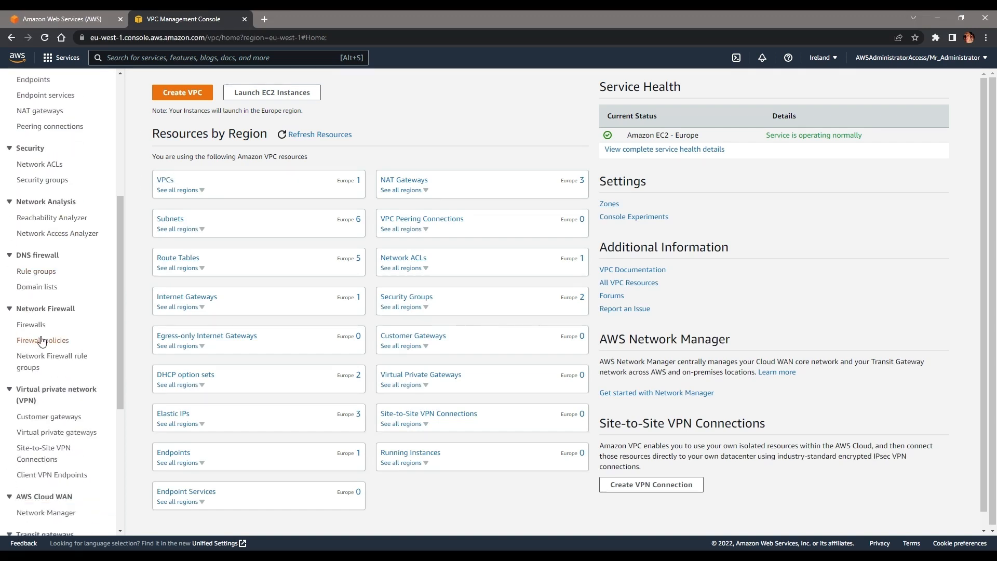
pyautogui.scroll(3, 60, 137)
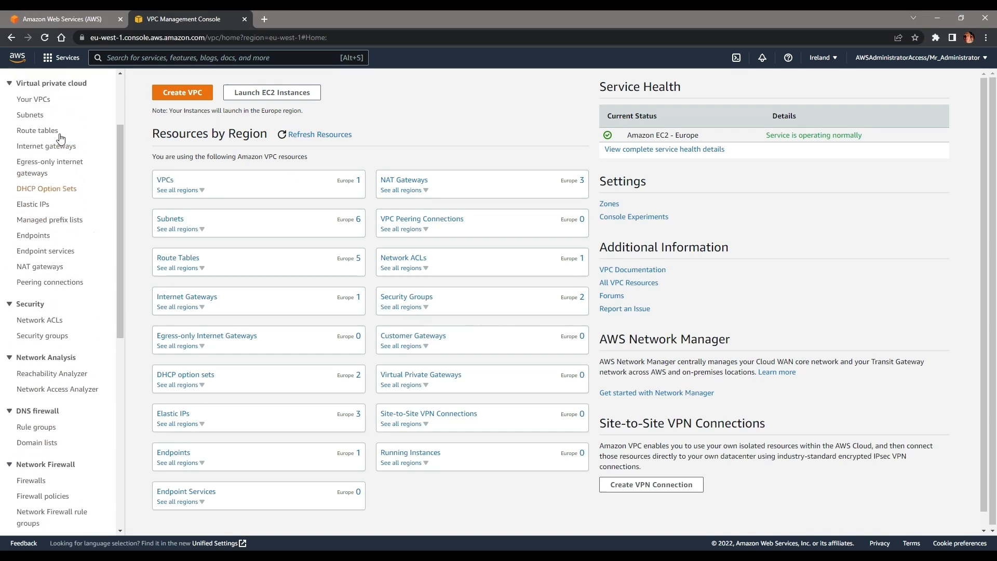
pyautogui.click(54, 186)
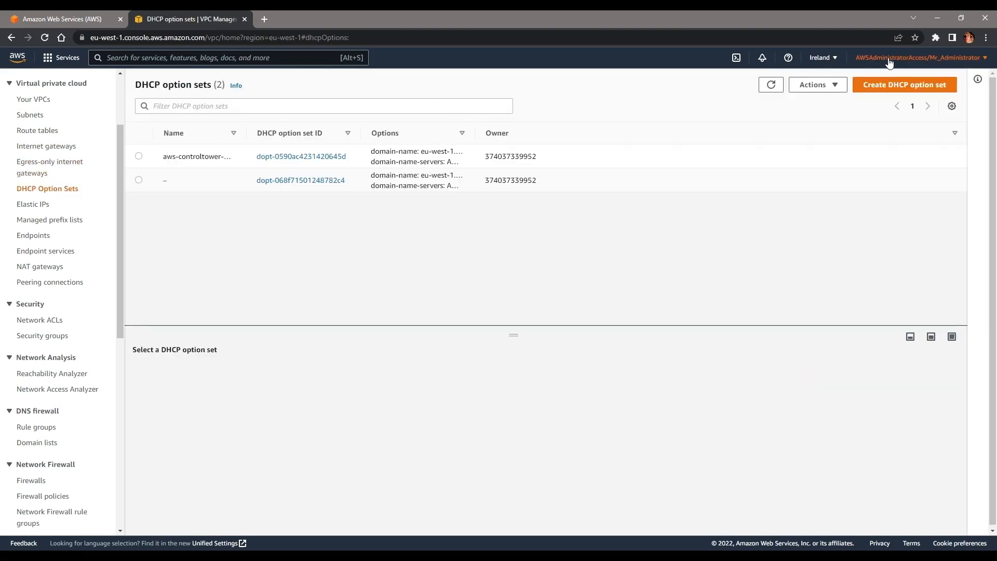
pyautogui.click(862, 86)
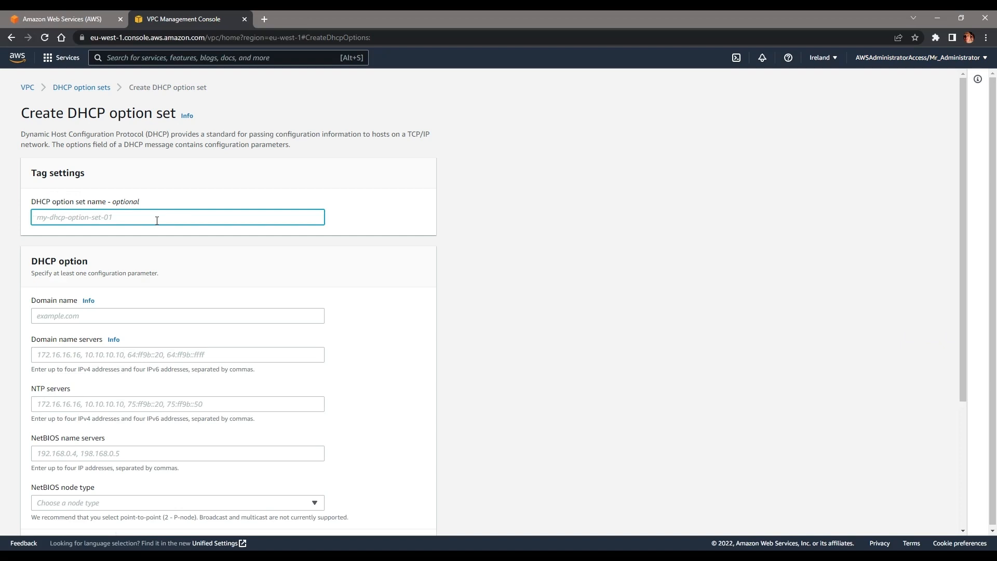
pyautogui.write('DirectoryServiceHC')
pyautogui.click(83, 322)
pyautogui.write('corp.acompanymakingeverything.co.uk')
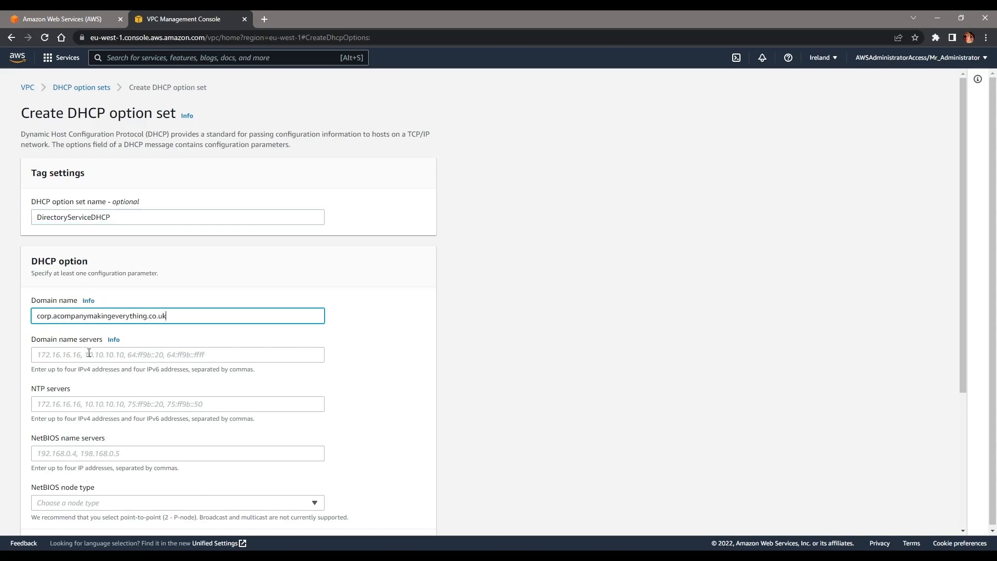
# Step: Enter DNS servers 172.31.125.44 and 172.31.107.252 as a comma-separated list
pyautogui.click(54, 359)
pyautogui.write('172.31.125.44 172.31.107.252')
pyautogui.press('BackSpace')
pyautogui.write(',')
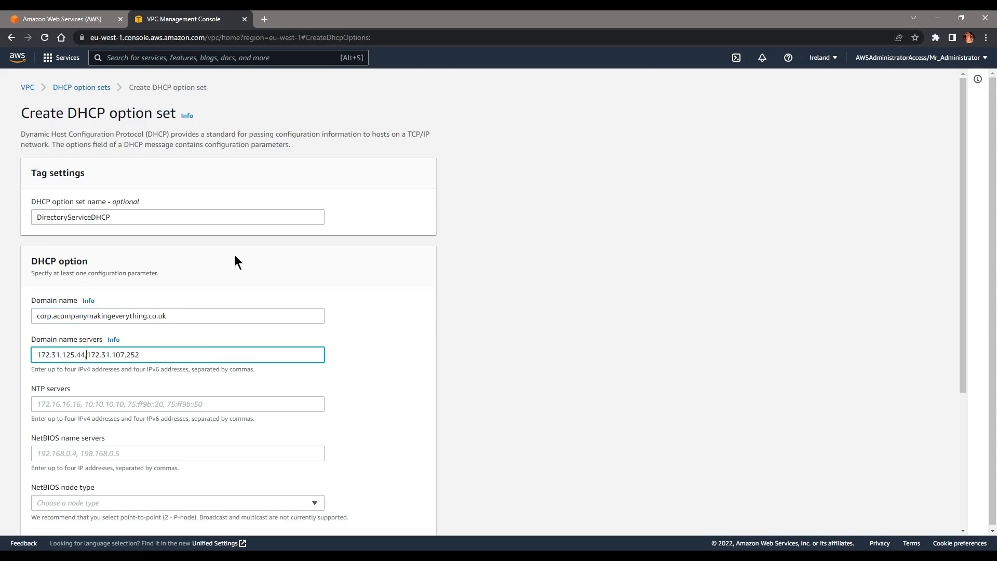
pyautogui.click(203, 276)
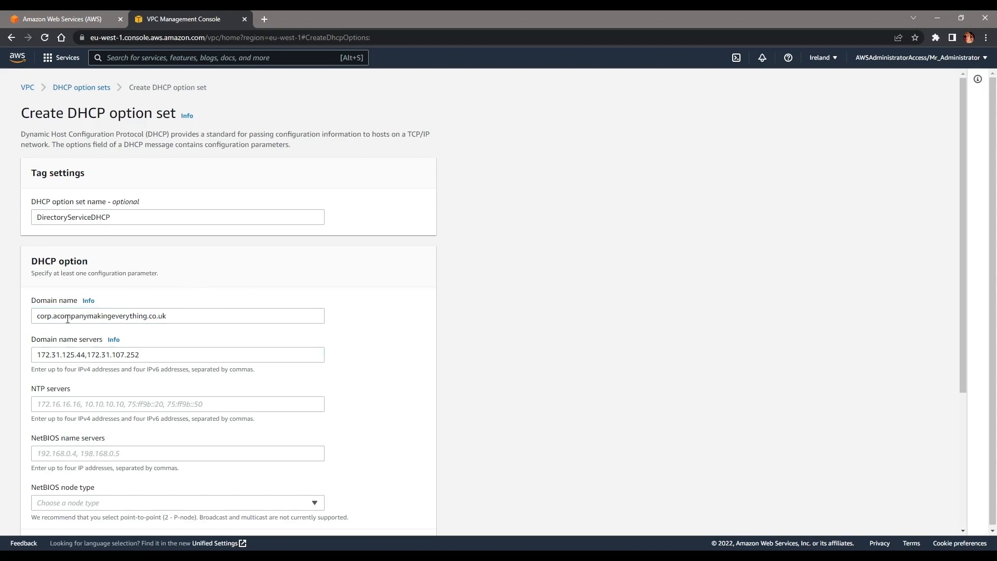
pyautogui.moveTo(56, 319); pyautogui.dragTo(209, 321)
pyautogui.click(210, 320)
# Step: Review the CLI command and NetBIOS node type, then create the option set
pyautogui.scroll(-5, 216, 299)
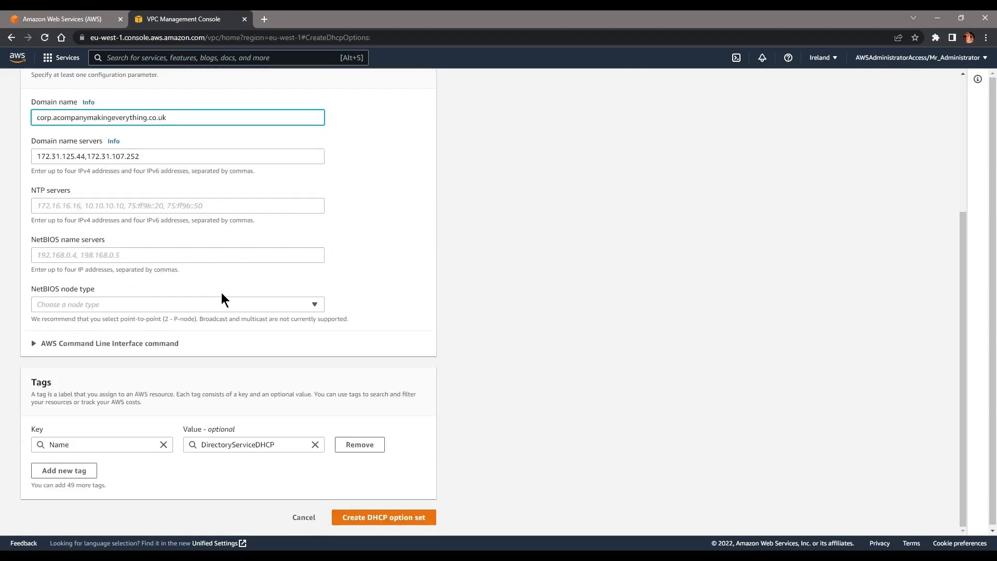
pyautogui.click(139, 344)
pyautogui.click(176, 306)
pyautogui.click(182, 306)
pyautogui.scroll(-3, 436, 291)
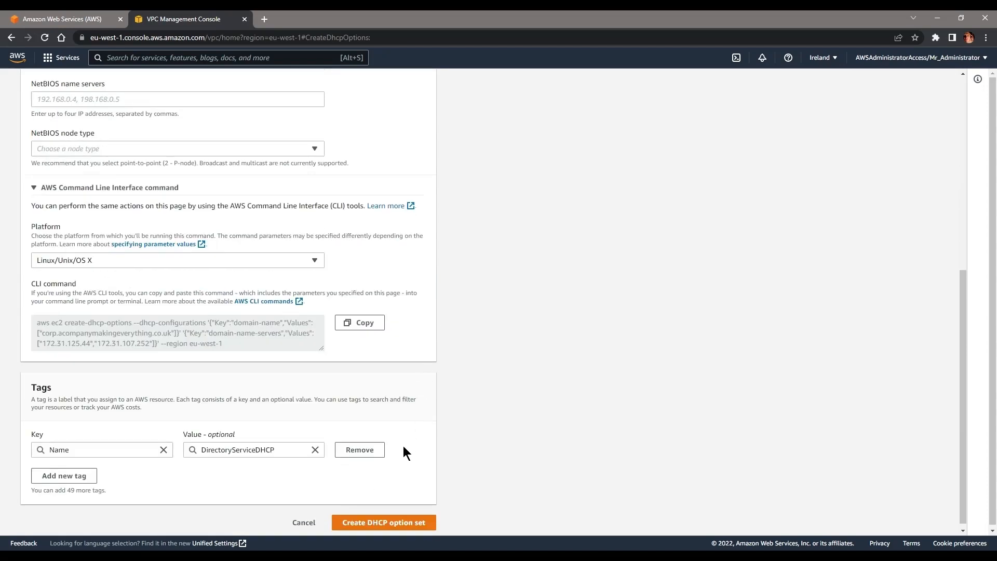
pyautogui.click(396, 520)
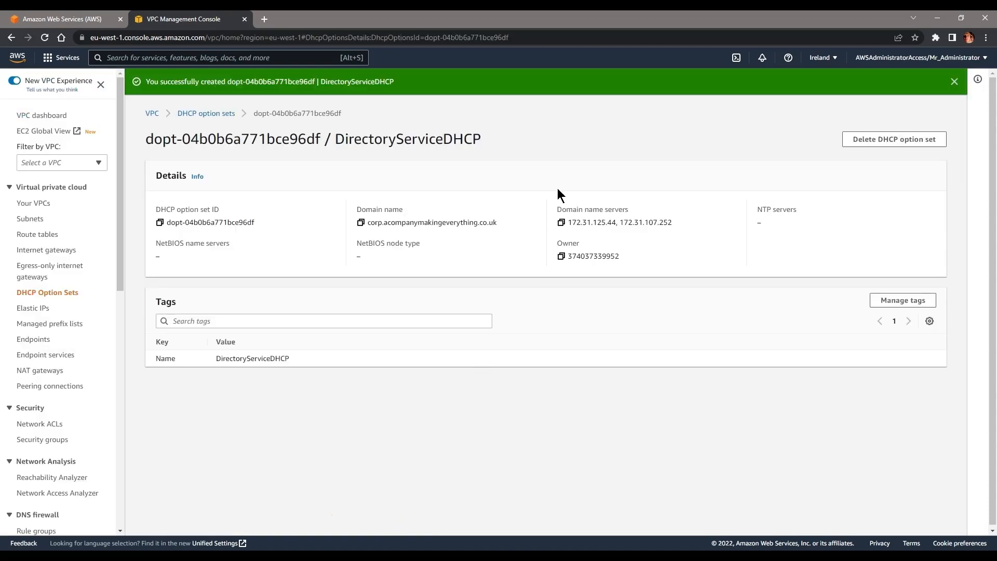
# Step: Switch aws-controltower-VPC's DHCP option set to DirectoryServiceDHCP and save
pyautogui.click(47, 203)
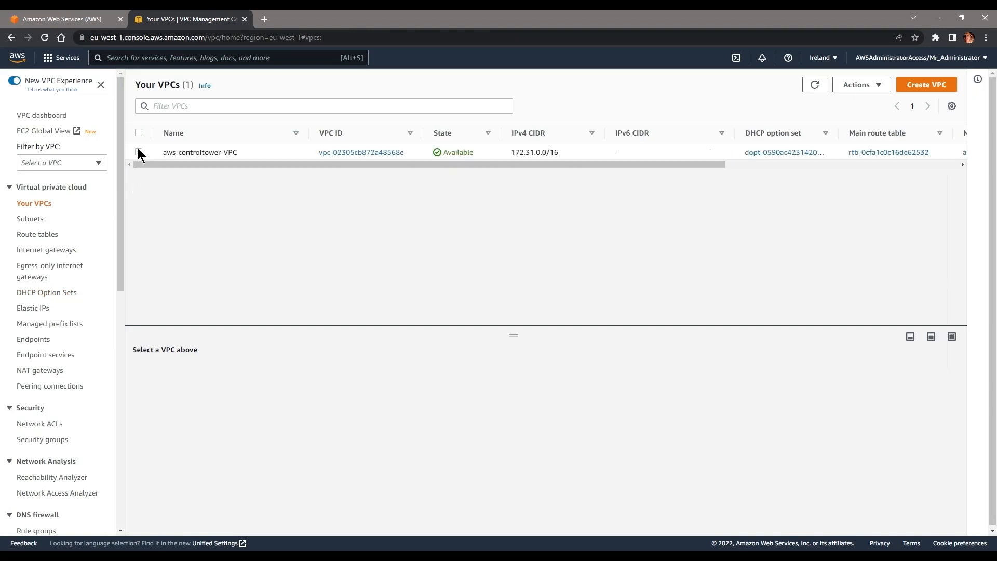
pyautogui.click(138, 152)
pyautogui.click(834, 87)
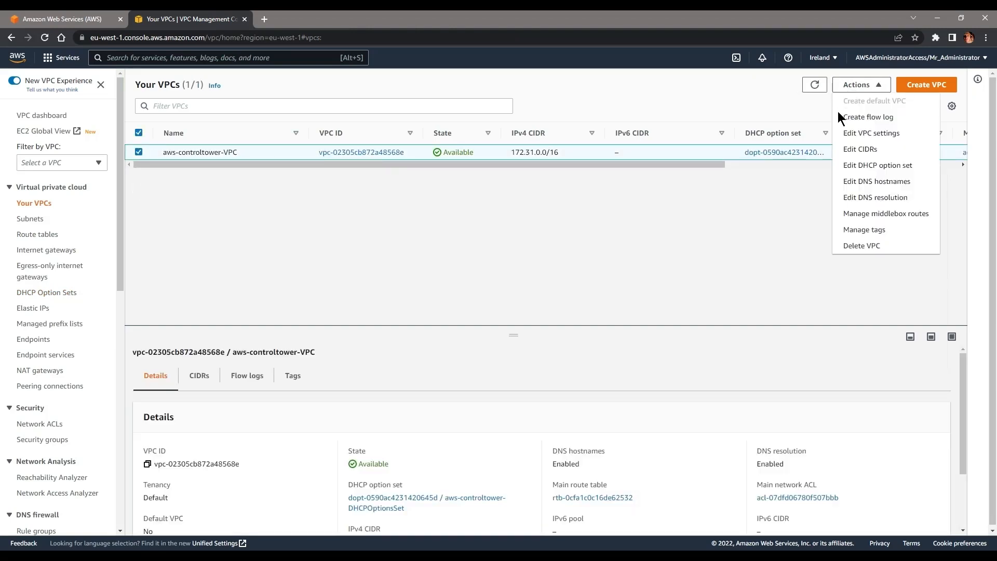
pyautogui.click(886, 165)
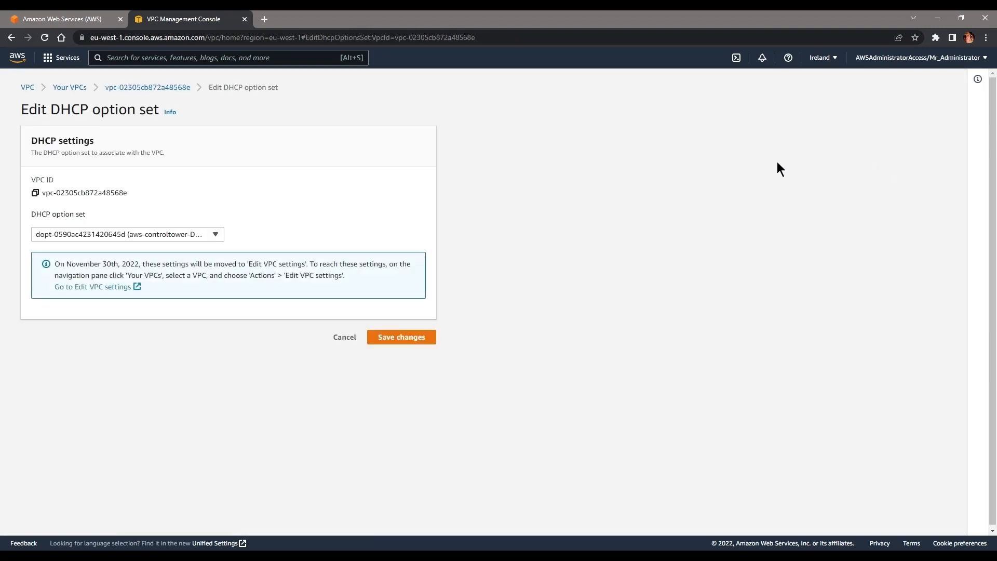
pyautogui.click(170, 234)
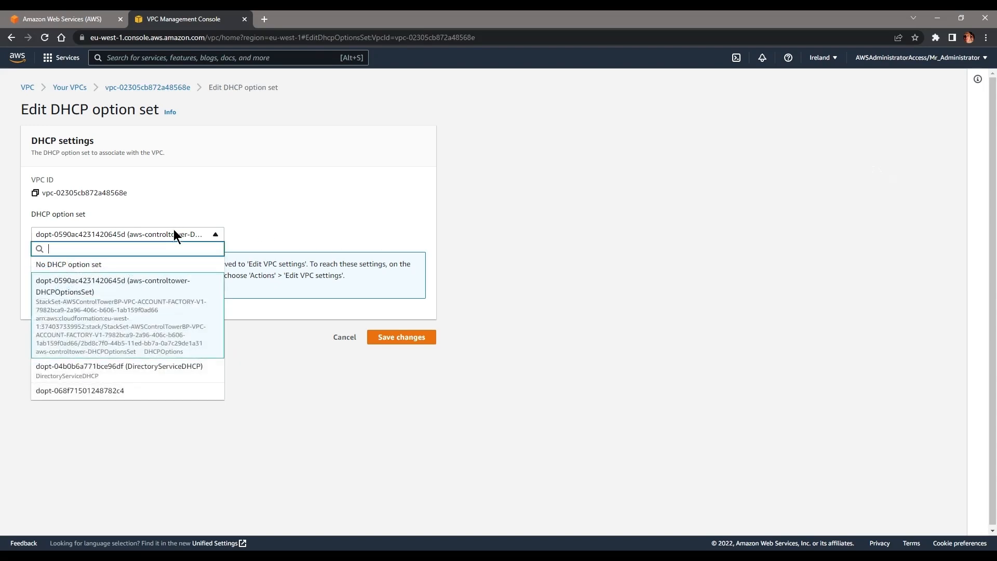
pyautogui.click(167, 378)
pyautogui.click(411, 340)
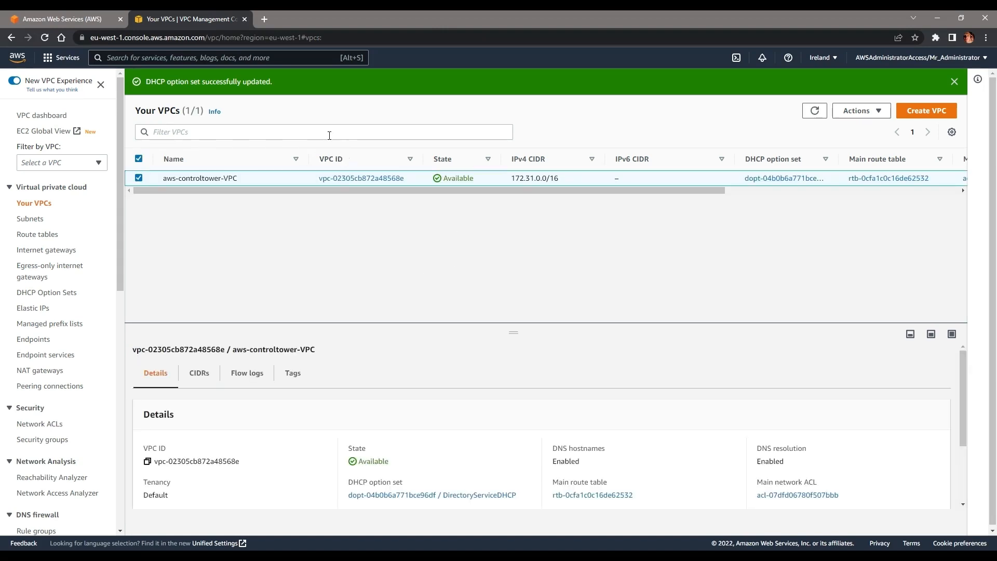
# Step: Close the VPC tab, reopen the network account console and search 'ec2' to reach EC2
pyautogui.click(246, 20)
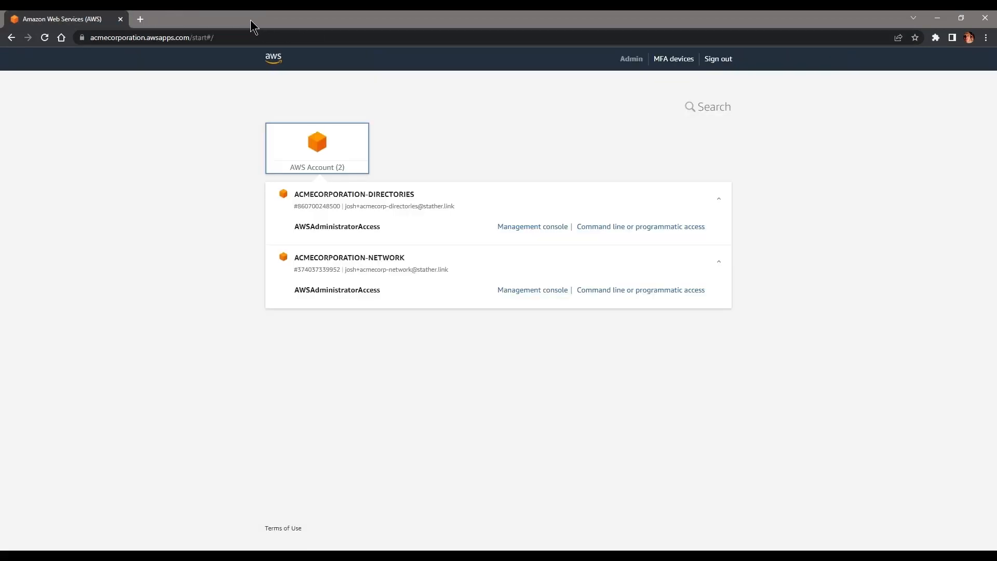
pyautogui.click(548, 227)
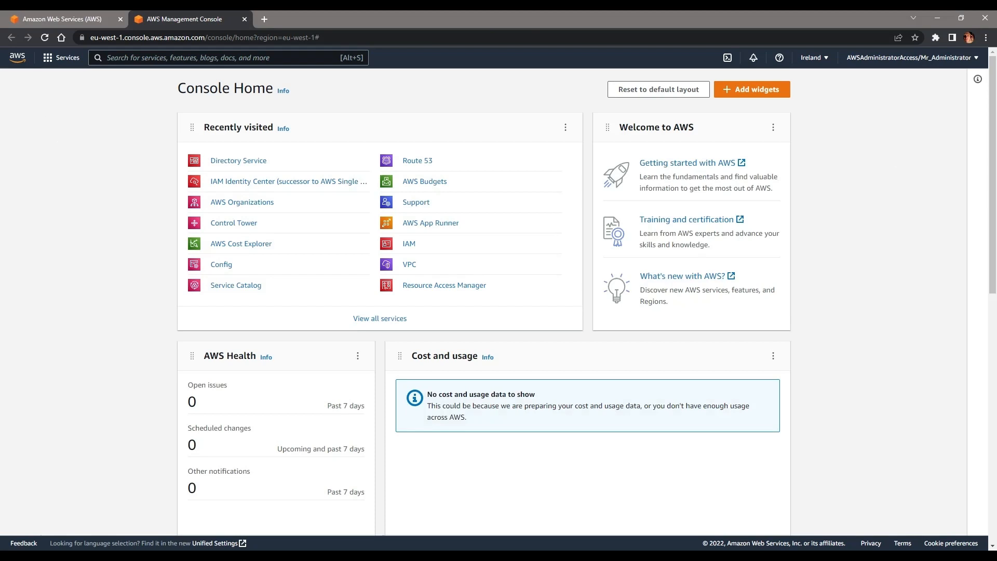
pyautogui.click(52, 19)
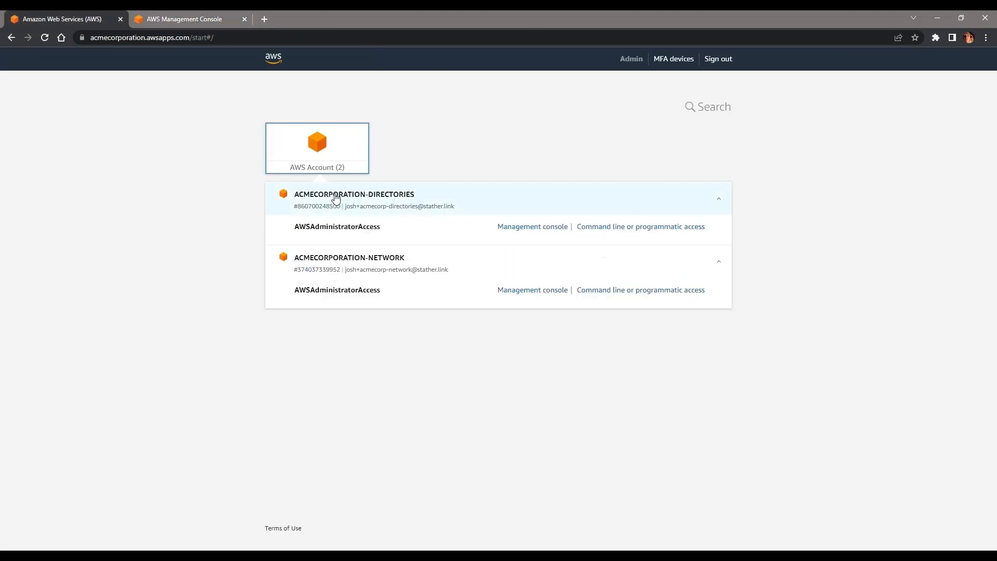
pyautogui.click(214, 19)
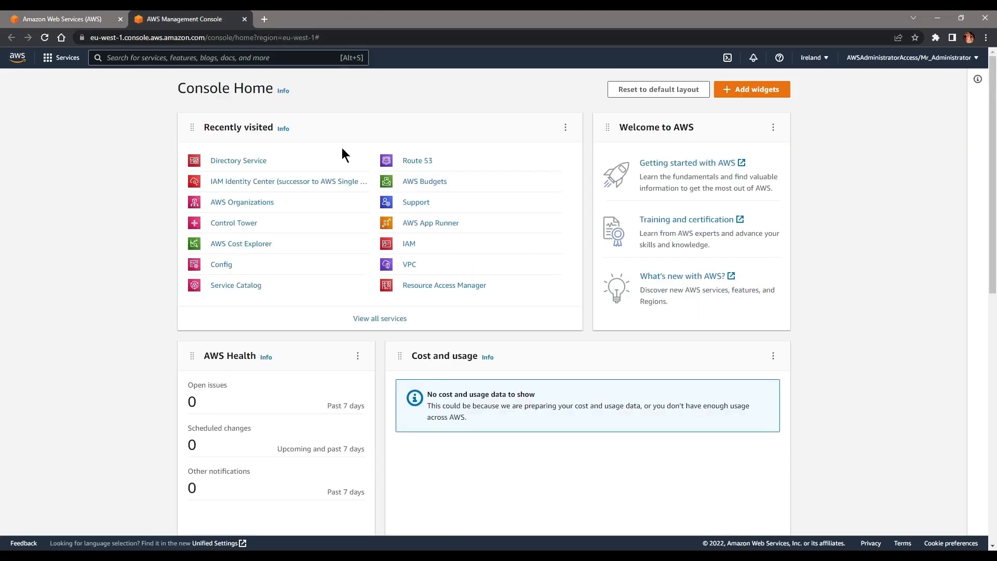
pyautogui.write('ec2')
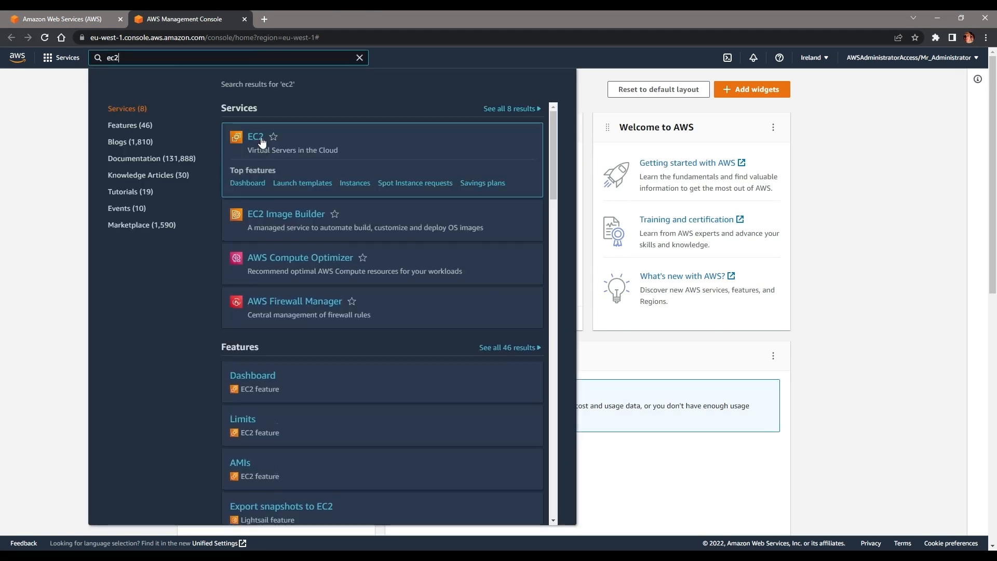
pyautogui.click(256, 137)
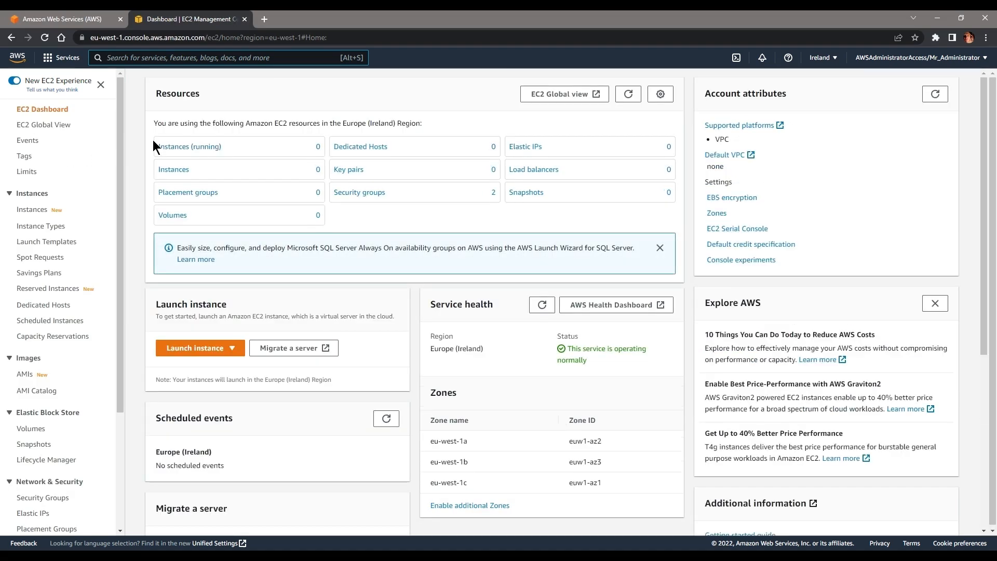
# Step: Start launching an instance named DomainController using the Windows Server 2022 Base image
pyautogui.click(190, 353)
pyautogui.click(184, 365)
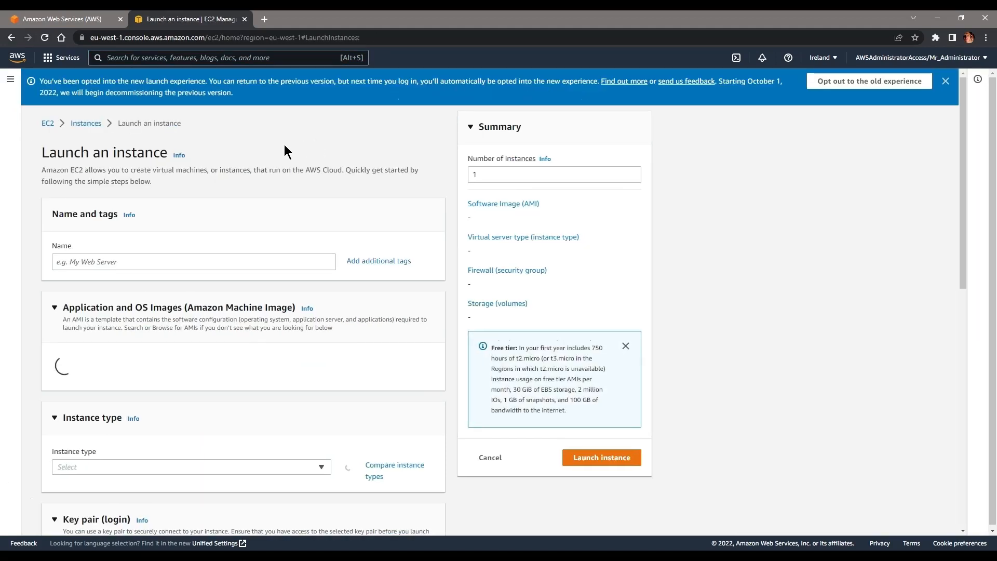
pyautogui.click(95, 261)
pyautogui.write('DomainController')
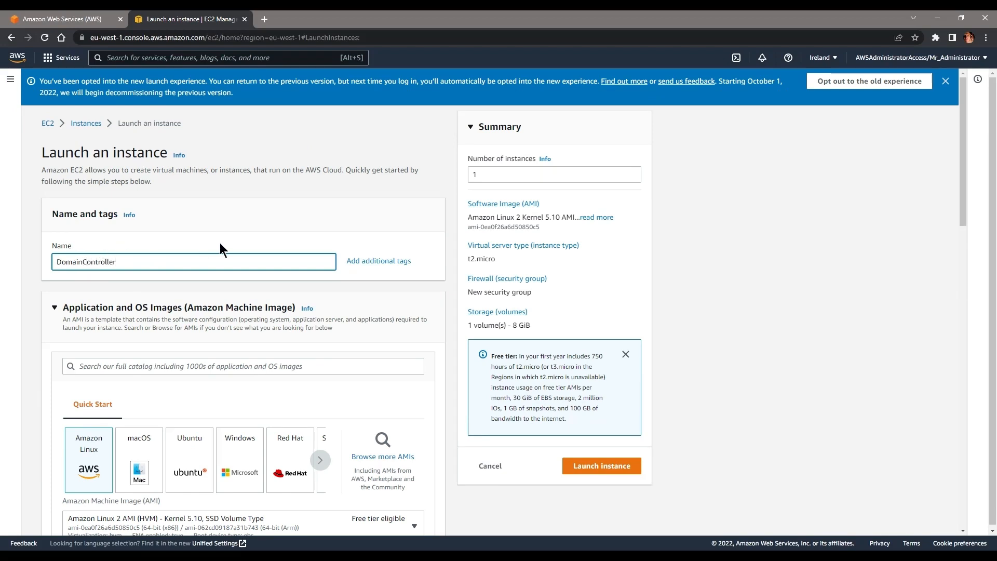
pyautogui.scroll(-2, 221, 249)
pyautogui.click(241, 347)
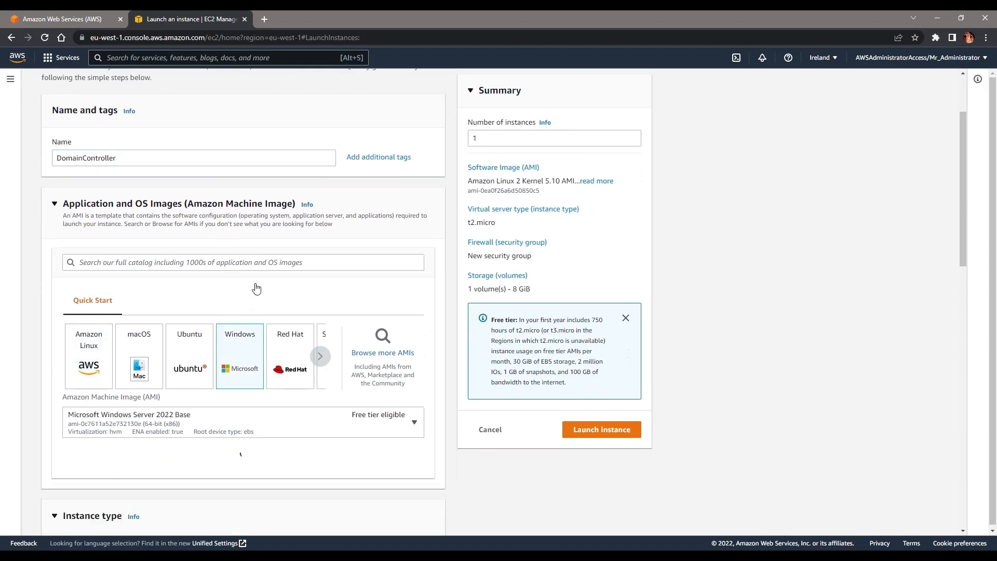
pyautogui.scroll(-1, 280, 232)
pyautogui.click(334, 375)
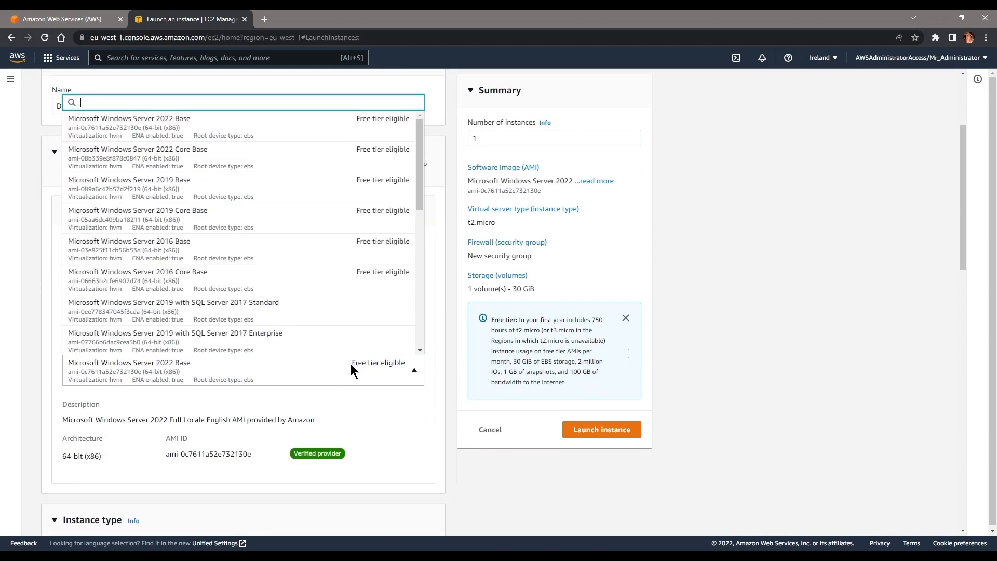
pyautogui.click(345, 368)
# Step: Proceed without a key pair and place it in vpc-02305cb872a48568e, subnet eu-west-1a
pyautogui.scroll(-1, 344, 369)
pyautogui.scroll(-7, 343, 371)
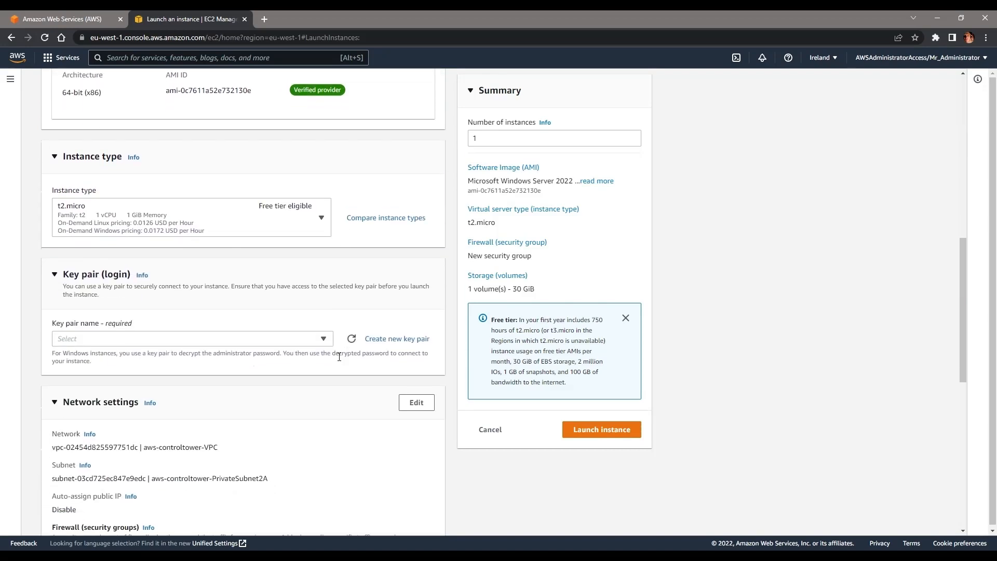
pyautogui.click(281, 340)
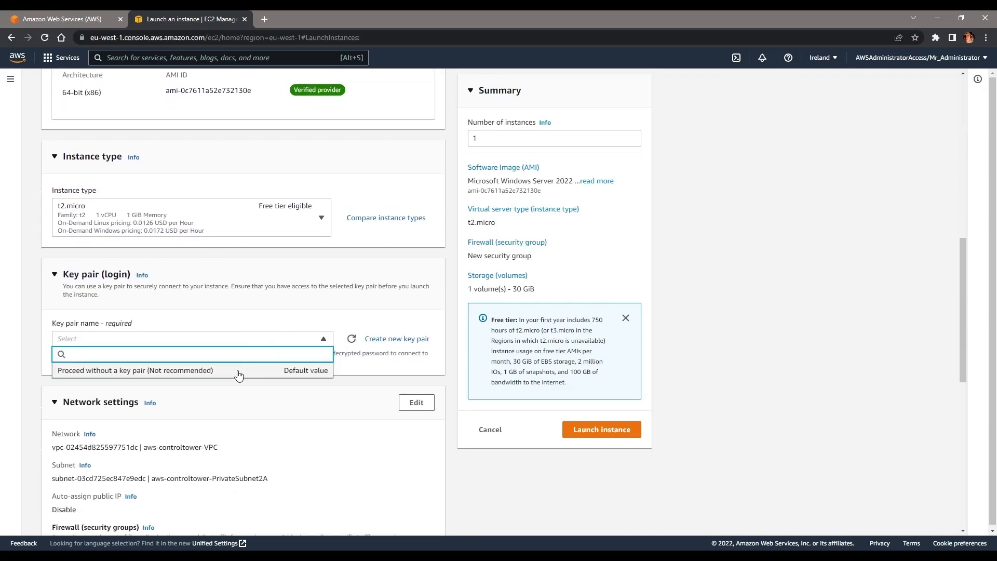
pyautogui.click(238, 370)
pyautogui.scroll(-2, 119, 312)
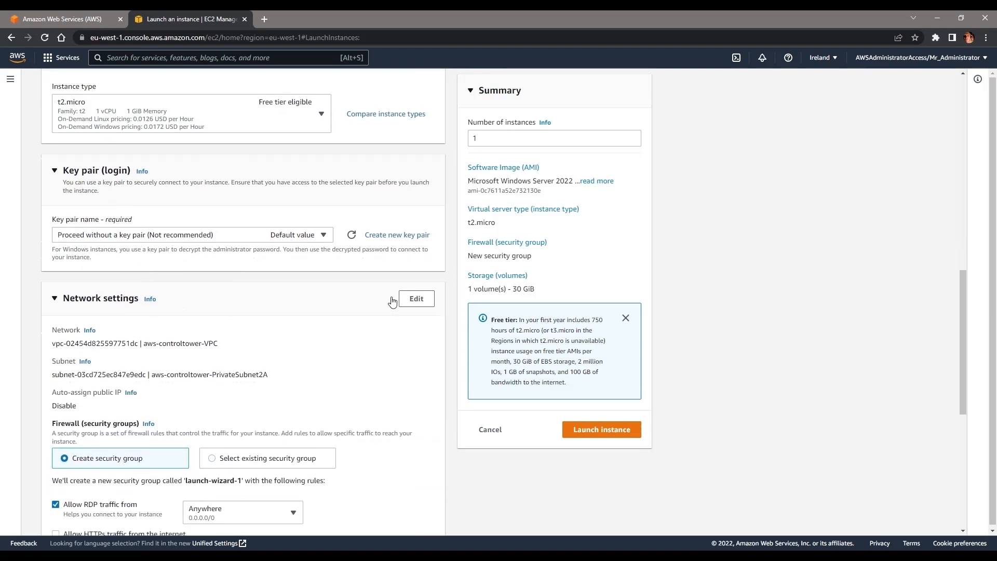
pyautogui.click(429, 304)
pyautogui.click(187, 344)
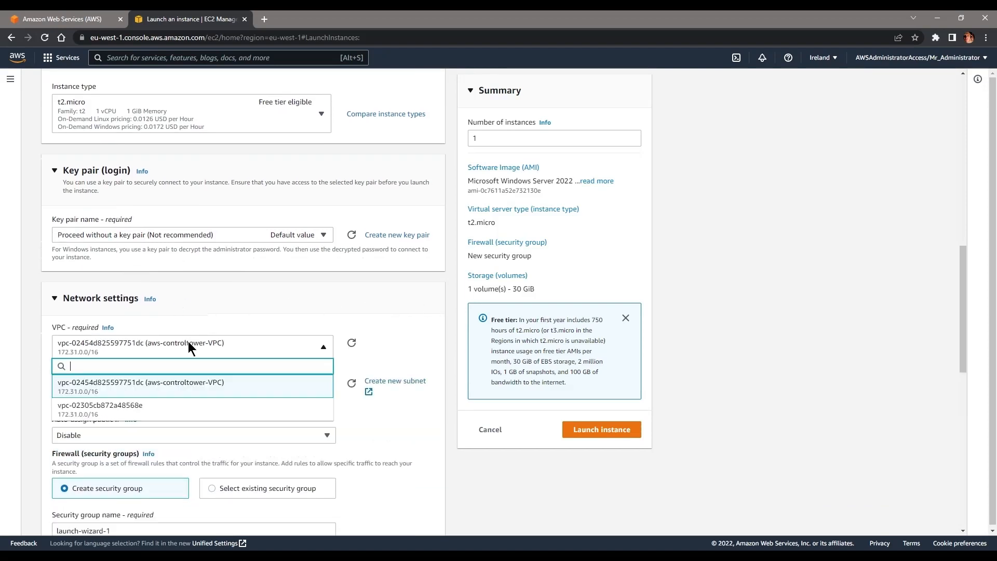
pyautogui.click(126, 411)
pyautogui.click(143, 391)
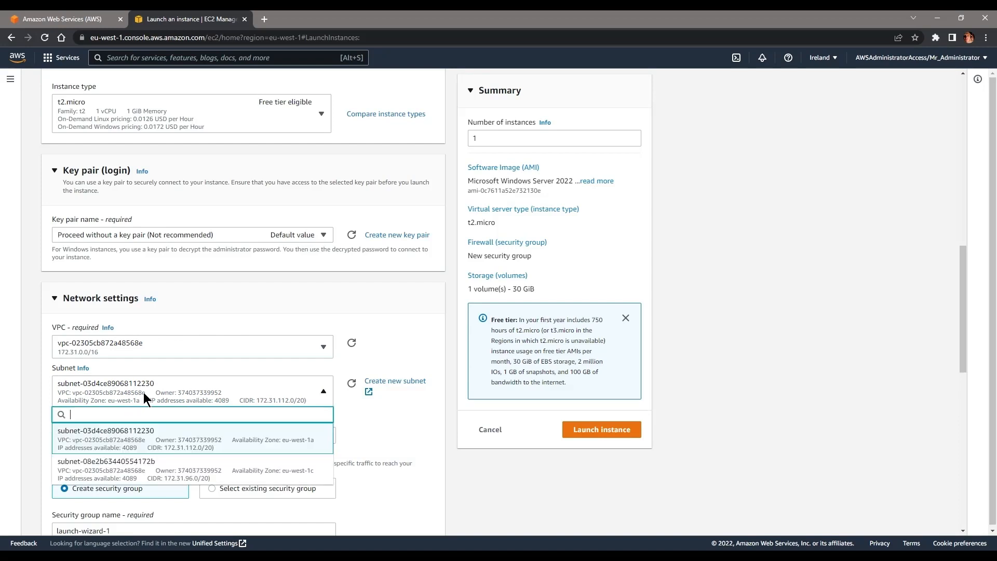
pyautogui.click(199, 443)
pyautogui.scroll(-3, 36, 389)
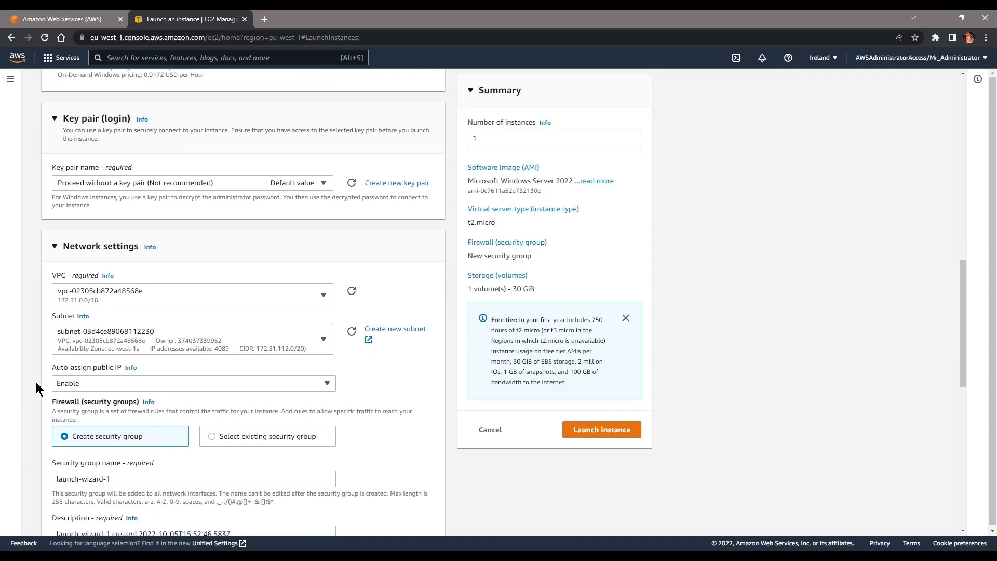
# Step: Name the new security group DCSecurityGroup with description 'Security Group for our Domain'
pyautogui.moveTo(75, 264); pyautogui.dragTo(98, 265)
pyautogui.click(98, 262)
pyautogui.click(114, 381)
pyautogui.hotkey('ctrl', 'a')
pyautogui.write('D')
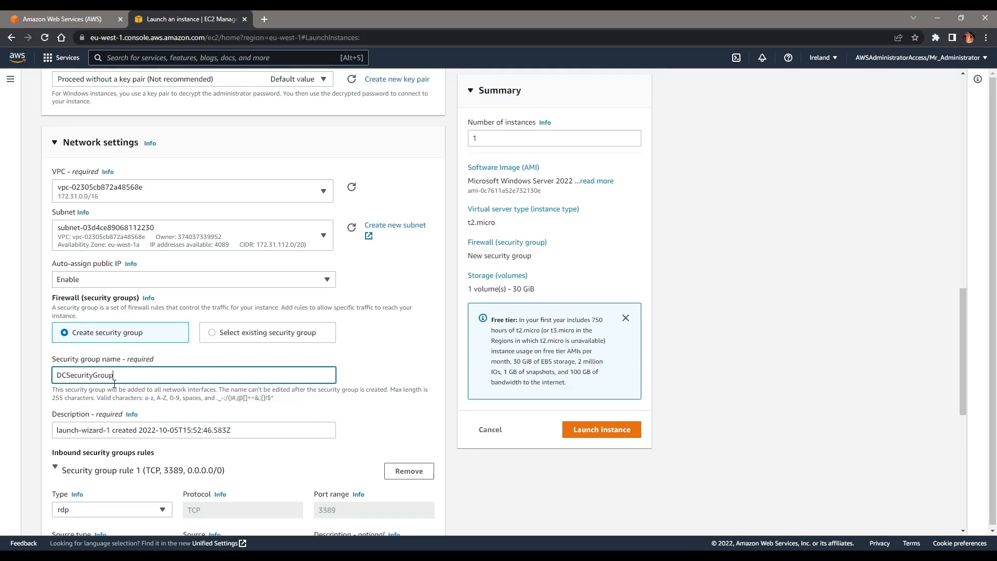
pyautogui.scroll(-2, 114, 385)
pyautogui.click(136, 327)
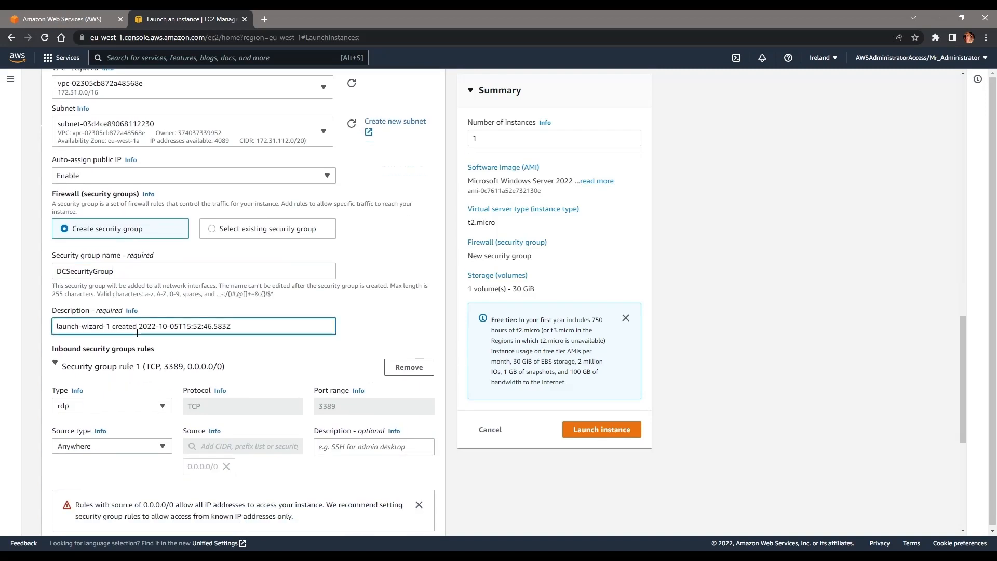
pyautogui.hotkey('ctrl', 'a')
pyautogui.write('sECU')
pyautogui.hotkey('ctrl', 'a')
pyautogui.write('Secu')
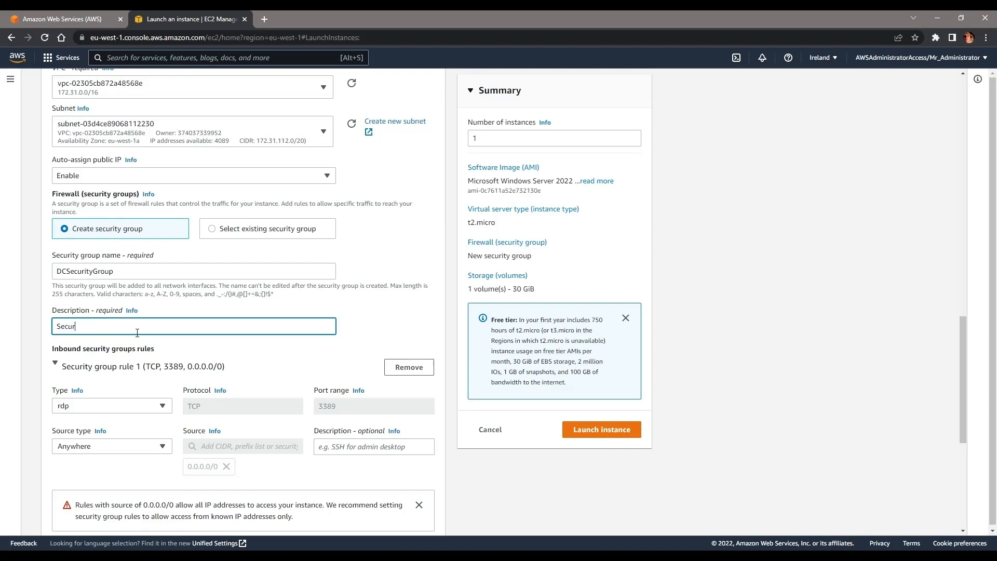
pyautogui.write('rity Group for our Domain Controller')
# Step: Restrict the RDP rule's source to My IP, leaving its description blank
pyautogui.scroll(-1, 141, 339)
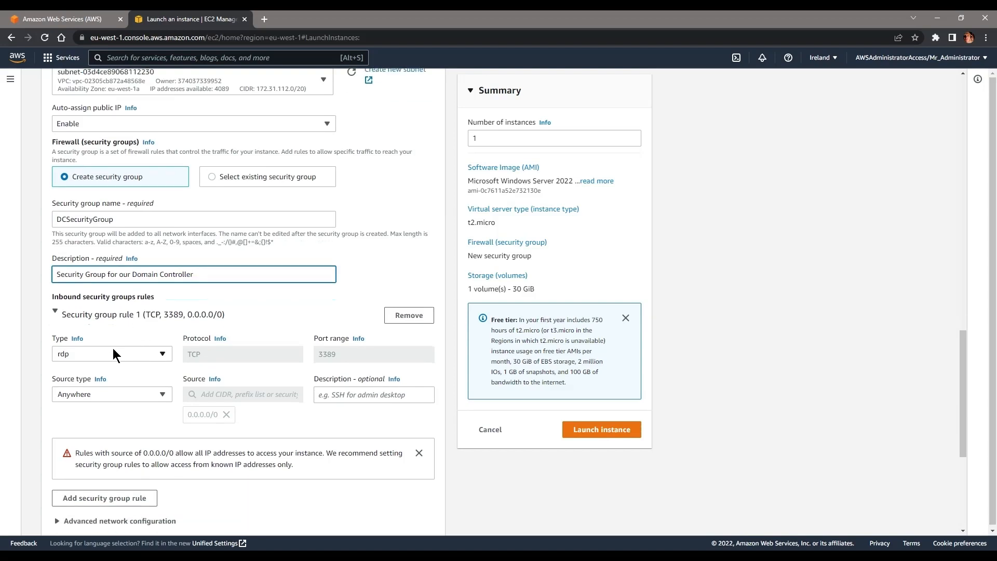
pyautogui.click(132, 393)
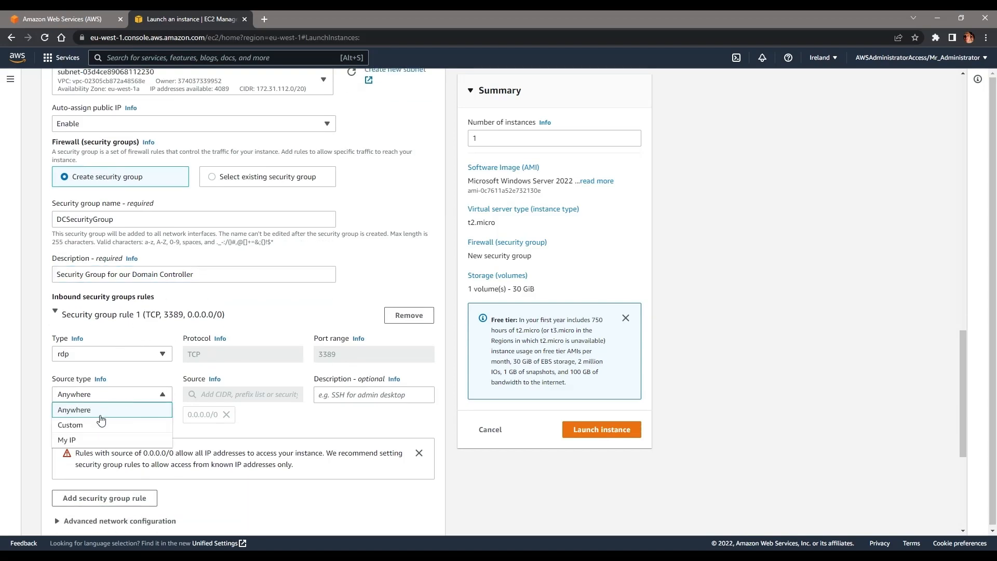
pyautogui.click(87, 440)
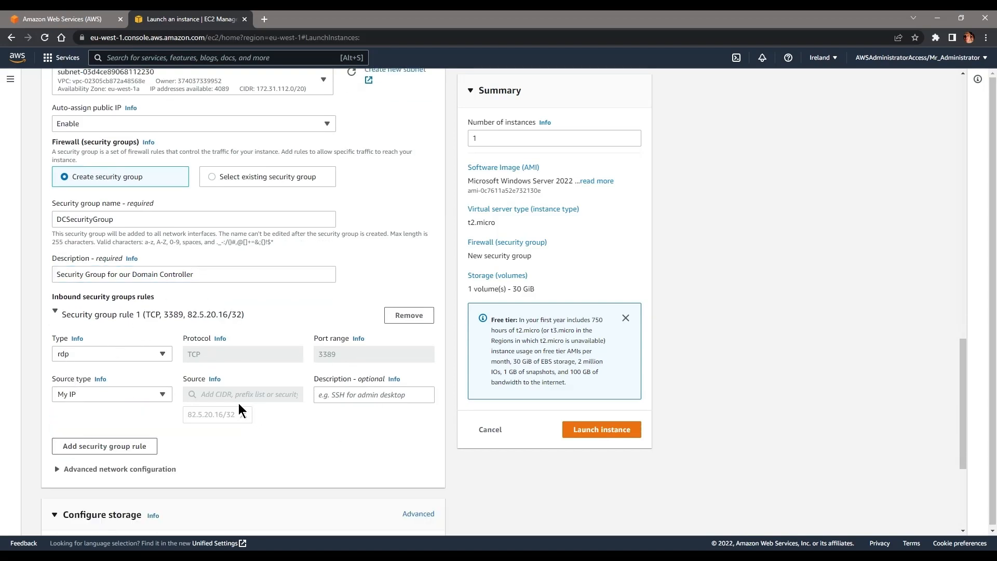
pyautogui.click(346, 403)
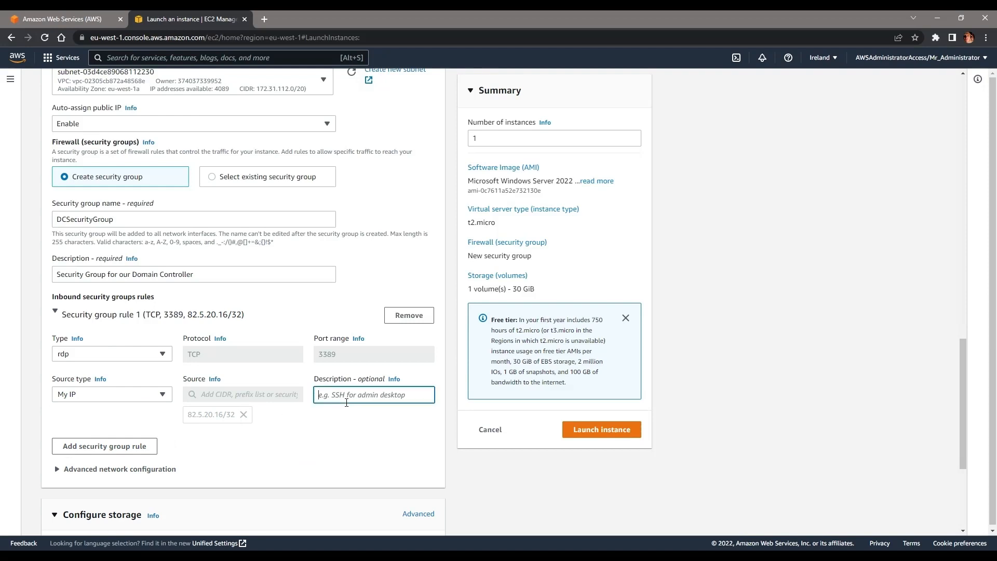
pyautogui.click(297, 430)
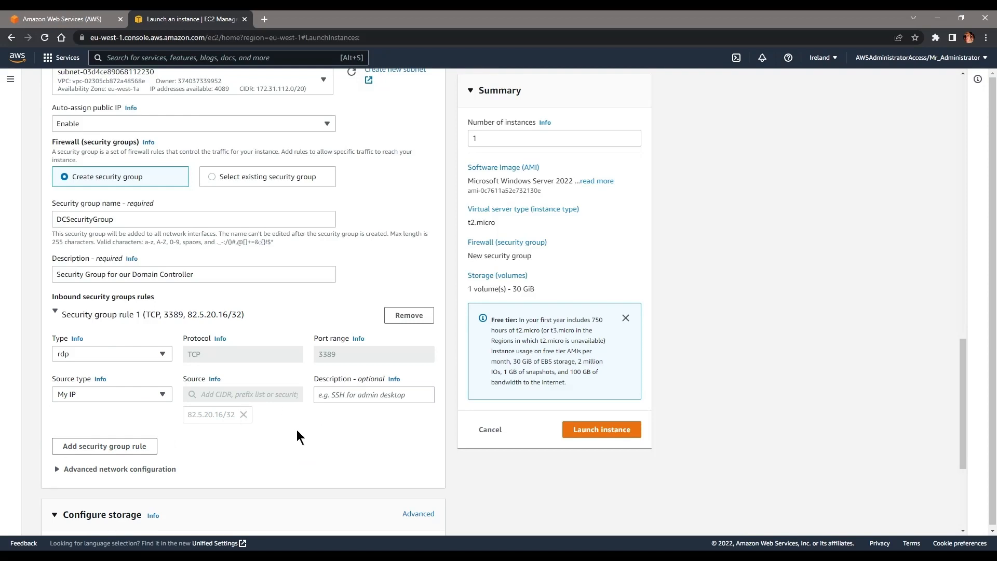
# Step: Expand Advanced details and open the Domain join directory list
pyautogui.click(57, 468)
pyautogui.scroll(-3, 55, 454)
pyautogui.click(61, 314)
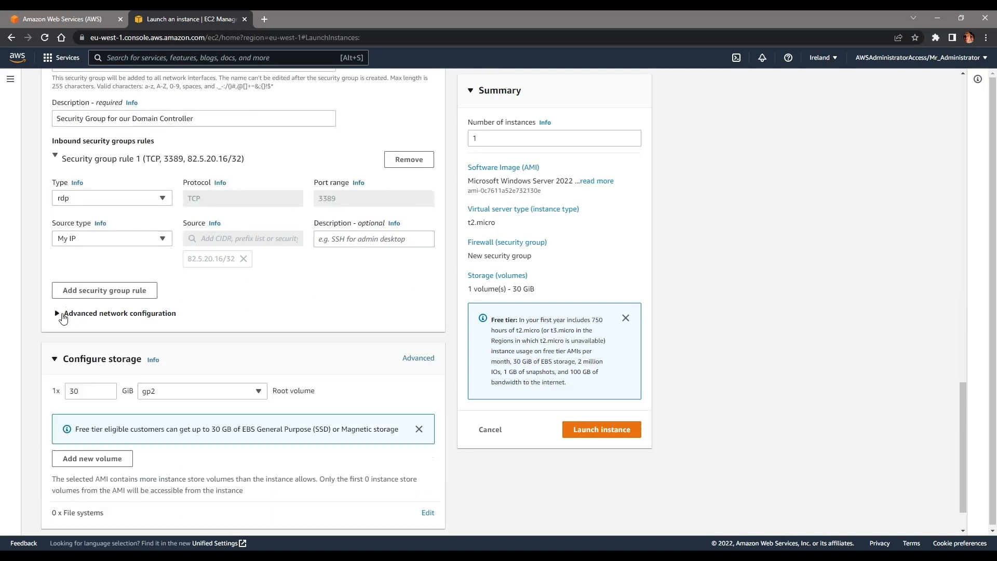
pyautogui.scroll(-1, 148, 123)
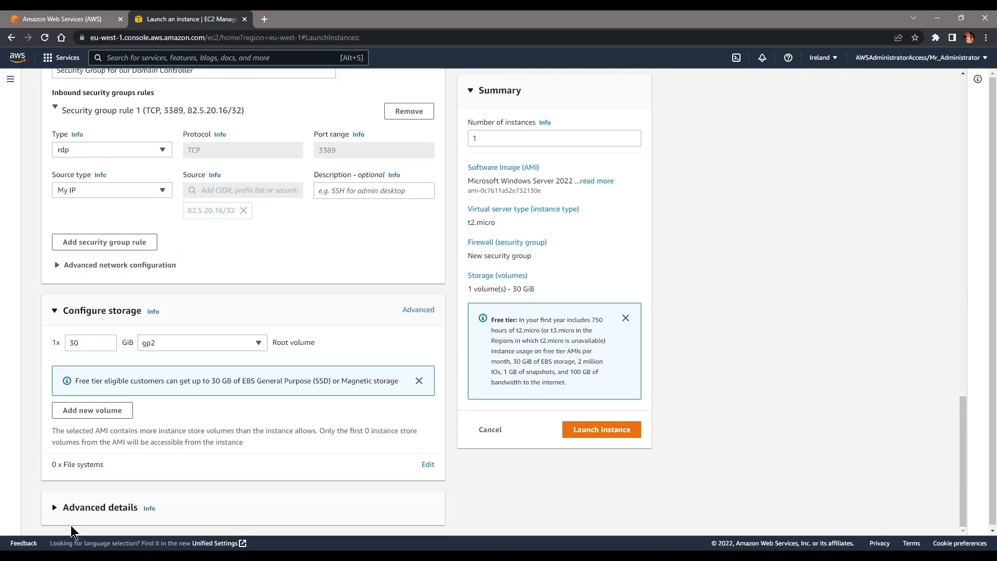
pyautogui.click(83, 509)
pyautogui.scroll(-5, 208, 327)
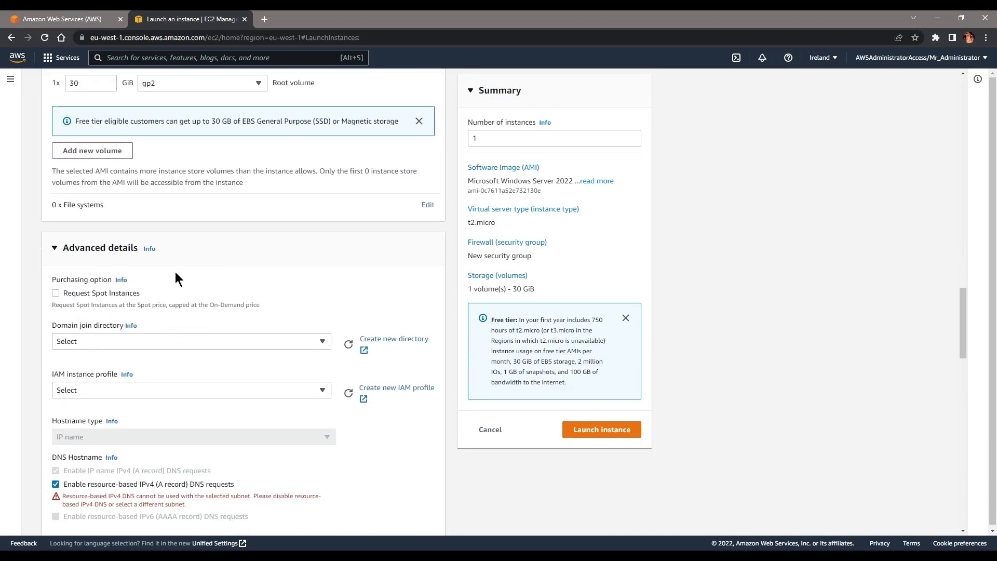
pyautogui.click(96, 341)
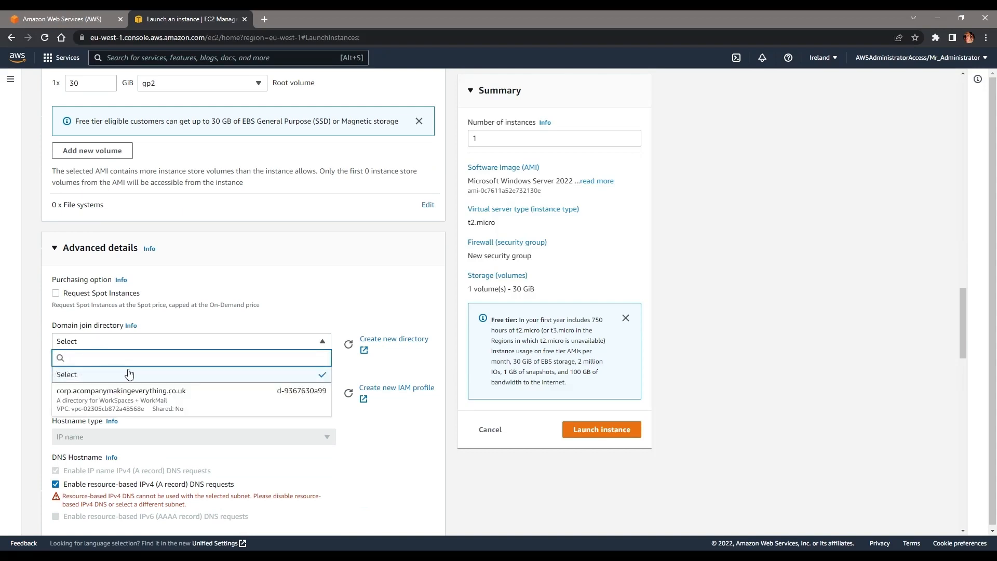
# Step: Choose corp.acompanymakingeverything.co.uk as the domain join directory; no IAM instance profile exists yet
pyautogui.click(125, 398)
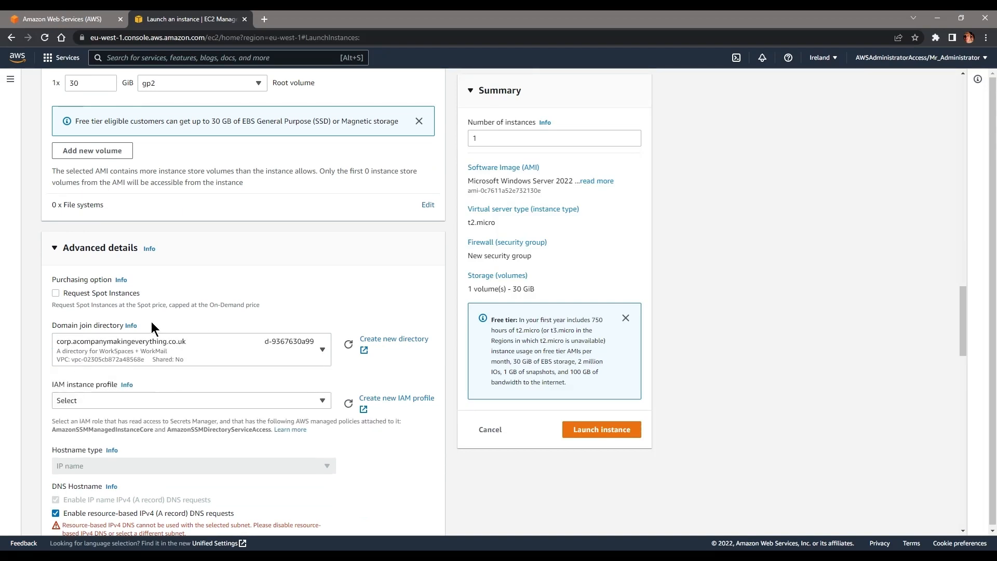
pyautogui.scroll(-3, 148, 312)
pyautogui.click(126, 244)
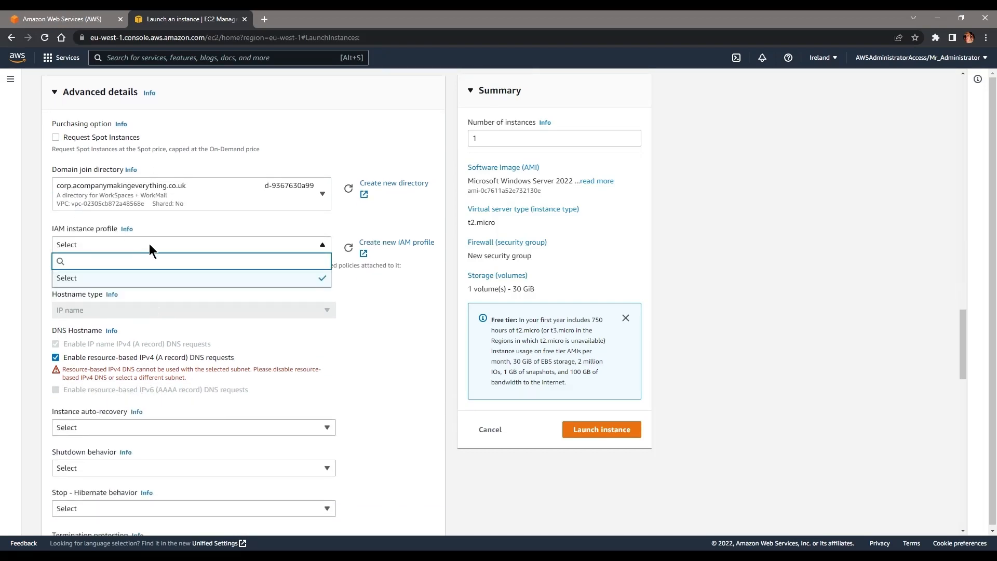
pyautogui.click(207, 227)
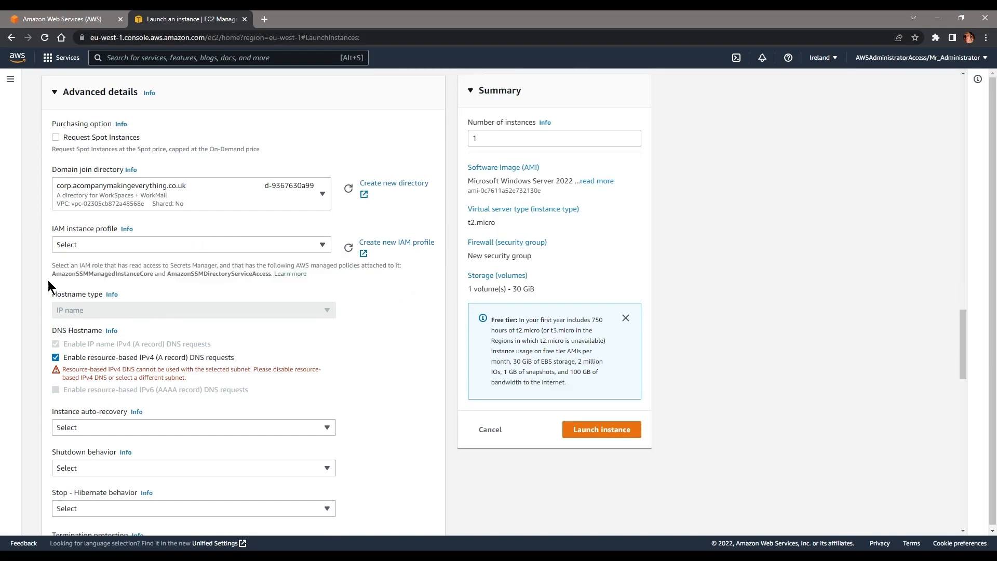
# Step: Copy the AmazonSSMManagedInstanceCore policy name and start a new IAM profile in a new tab
pyautogui.doubleClick(109, 273)
pyautogui.doubleClick(218, 274)
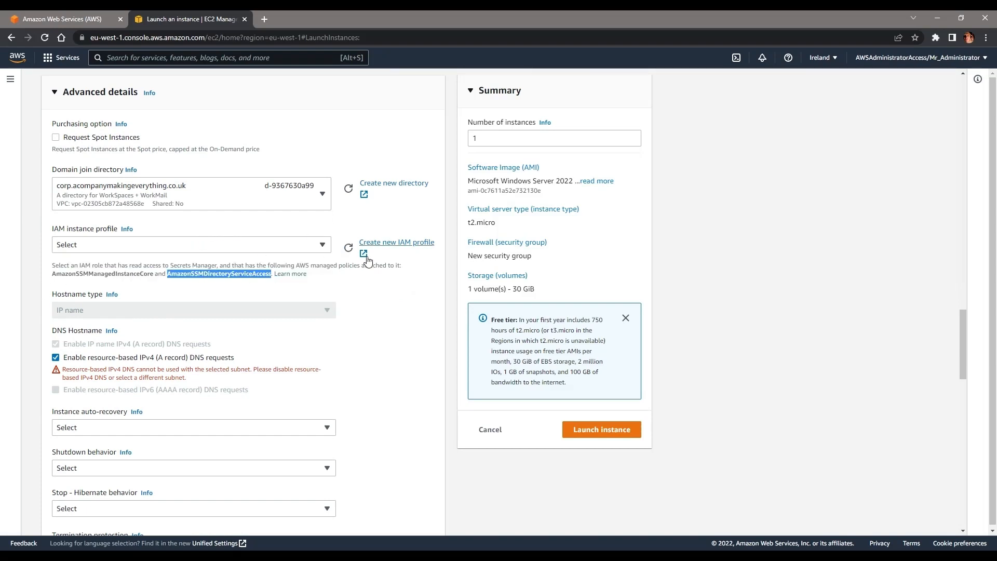
pyautogui.click(407, 241)
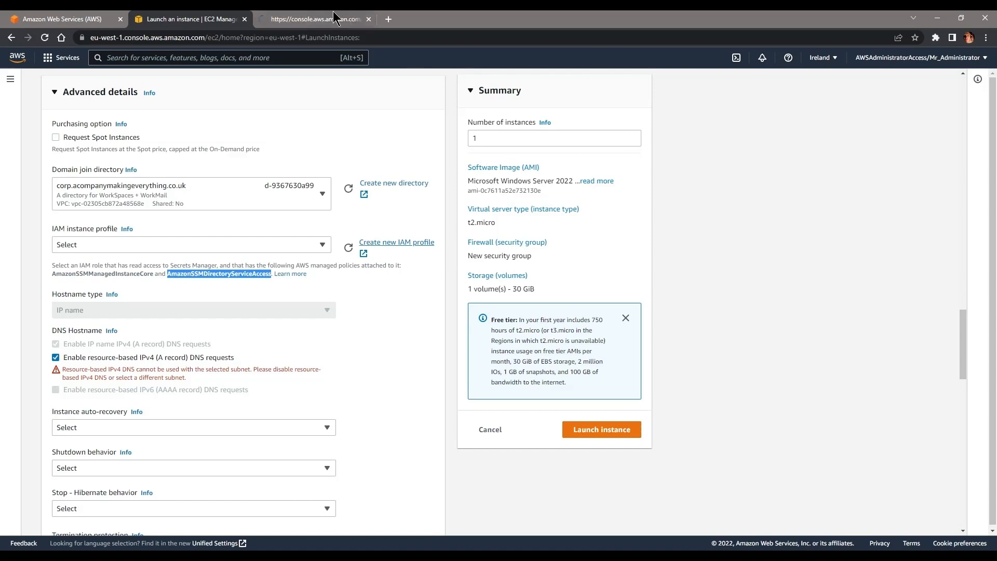
pyautogui.doubleClick(134, 275)
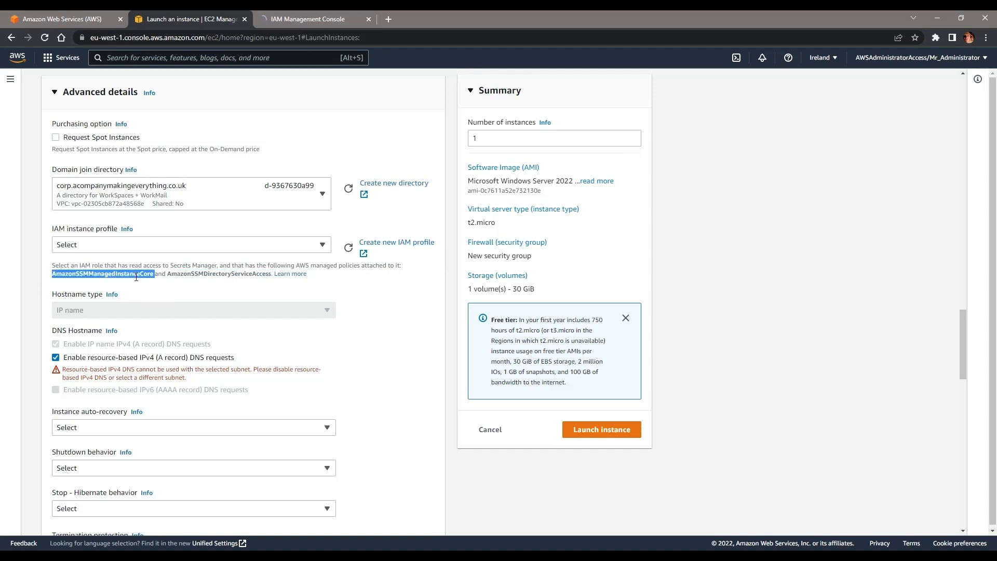
pyautogui.click(327, 19)
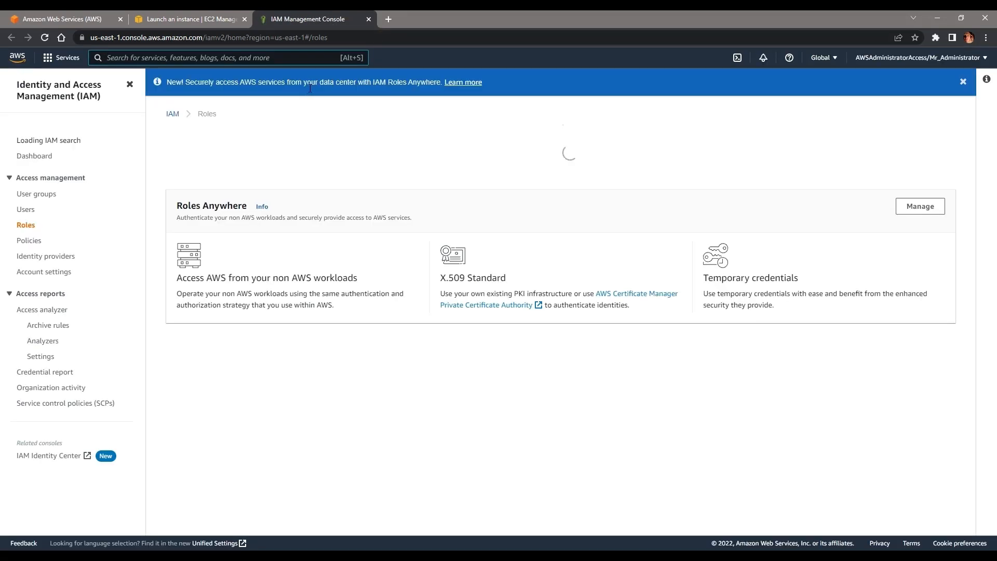
# Step: Start an EC2 role and attach the AmazonSSMManagedInstanceCore policy
pyautogui.click(903, 147)
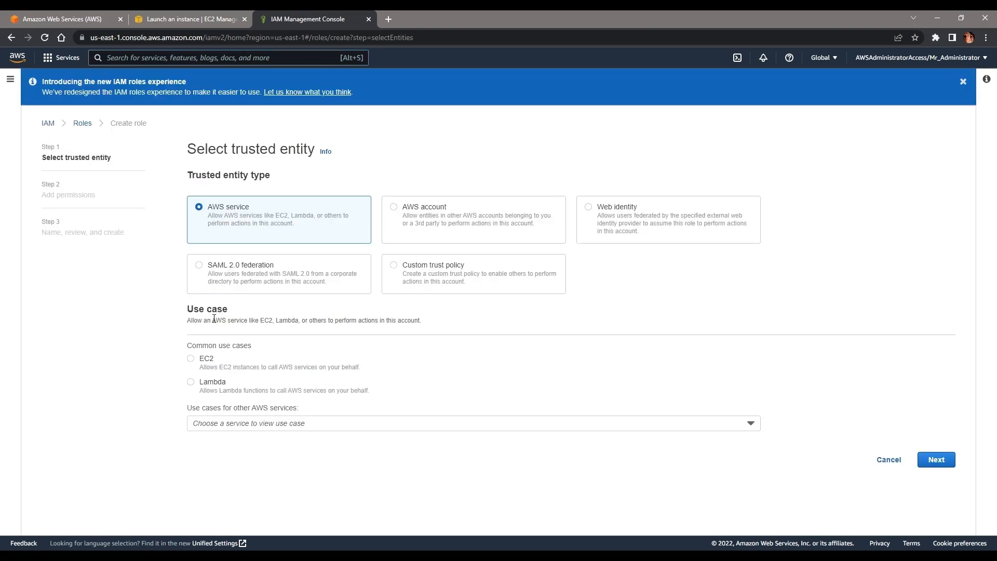
pyautogui.click(191, 359)
pyautogui.click(953, 461)
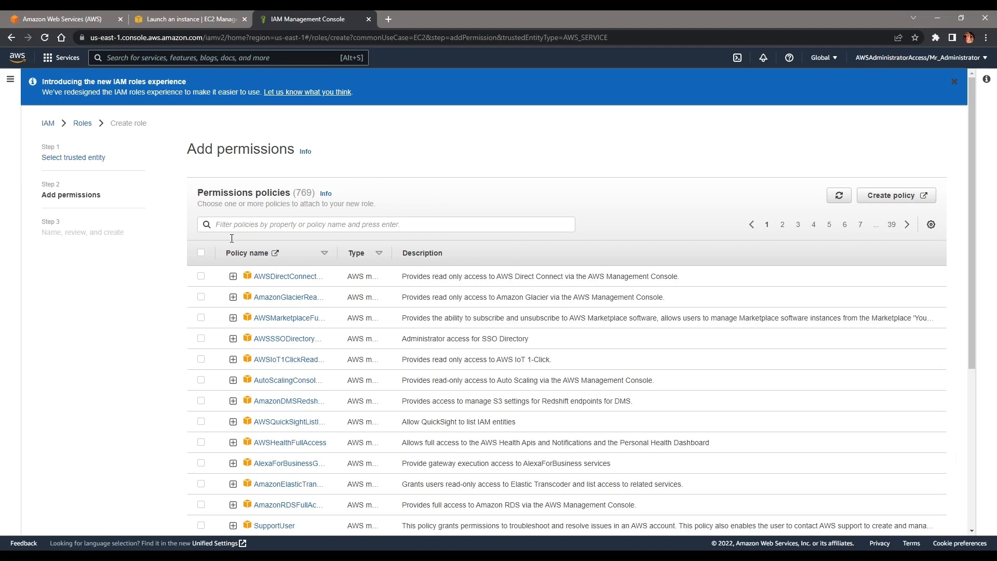
pyautogui.click(245, 229)
pyautogui.write('AmazonSSMManagedInstanceCore')
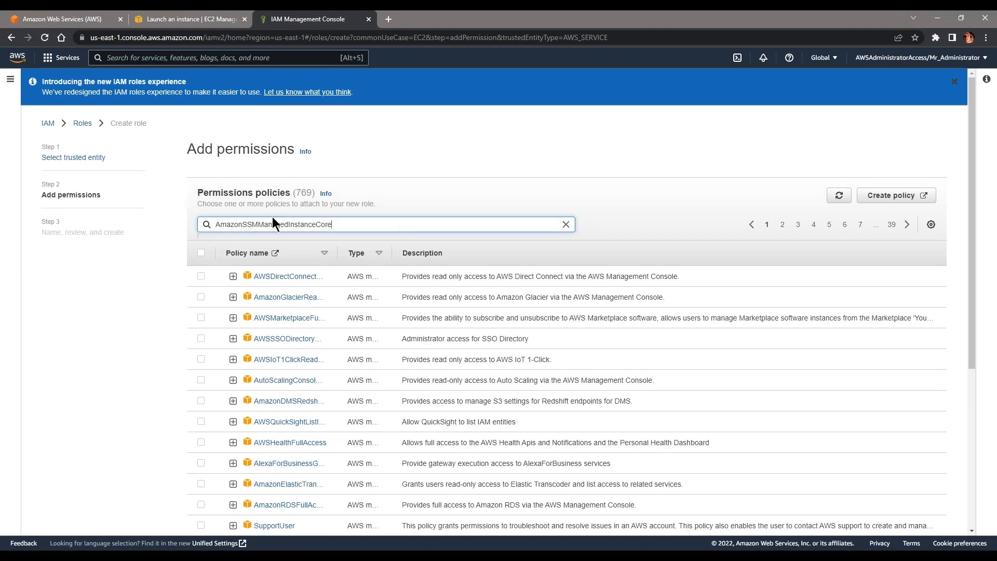
pyautogui.press('Return')
pyautogui.click(201, 296)
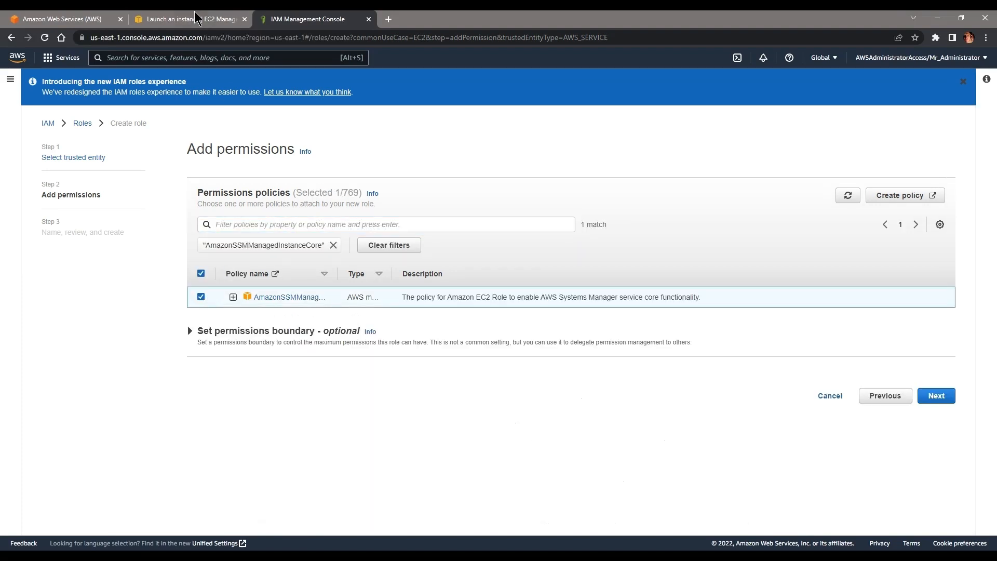
# Step: Also attach AmazonSSMDirectoryServiceAccess, copying its name from the launch page
pyautogui.click(196, 18)
pyautogui.doubleClick(252, 274)
pyautogui.hotkey('ctrl', 'c')
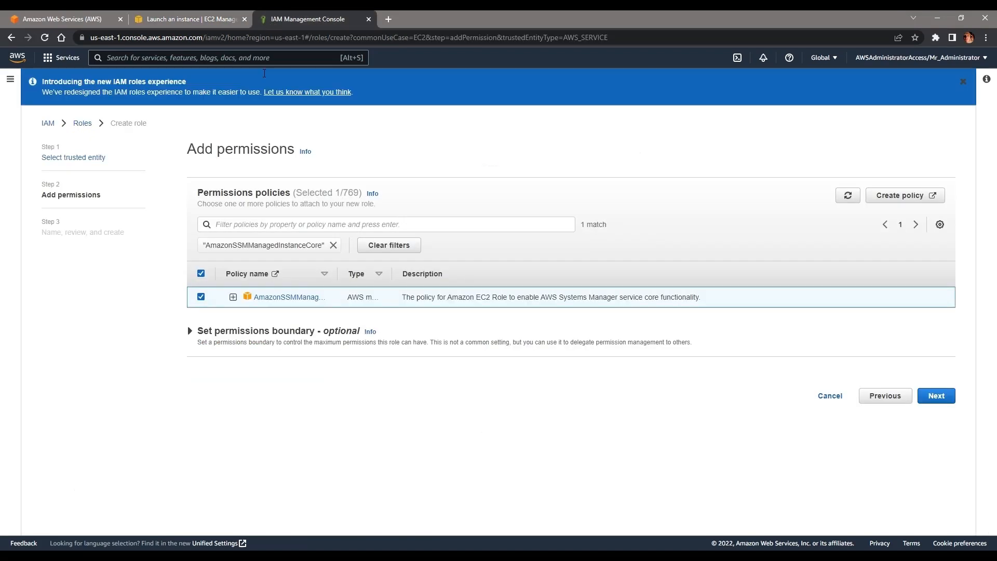
pyautogui.click(283, 19)
pyautogui.click(300, 229)
pyautogui.hotkey('ctrl', 'v')
pyautogui.press('Return')
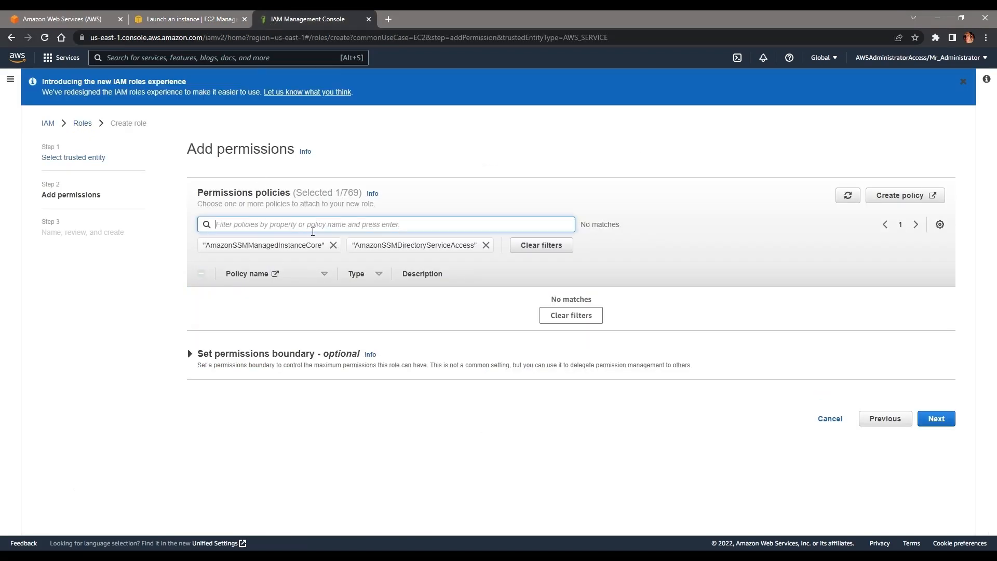
pyautogui.click(333, 244)
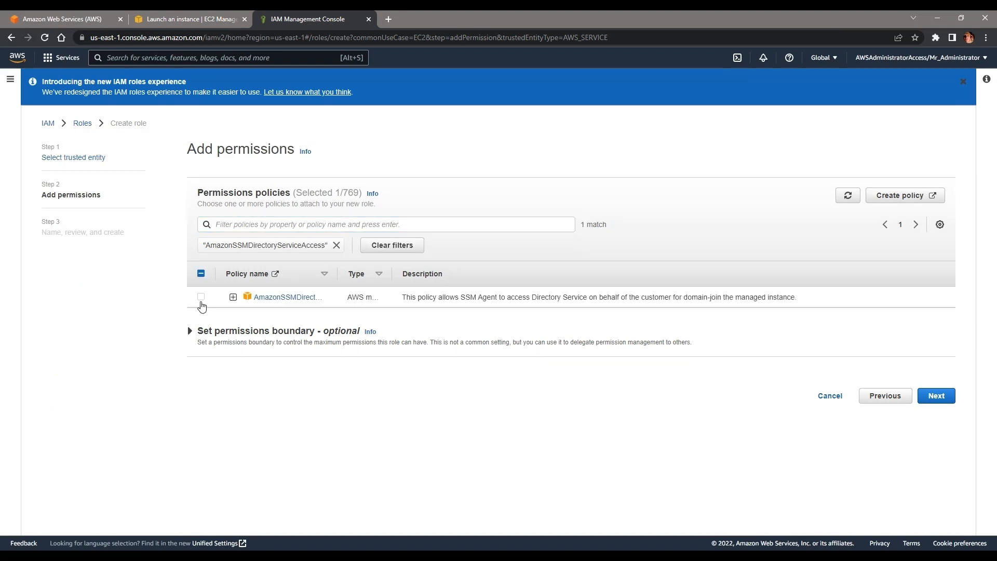
pyautogui.click(201, 298)
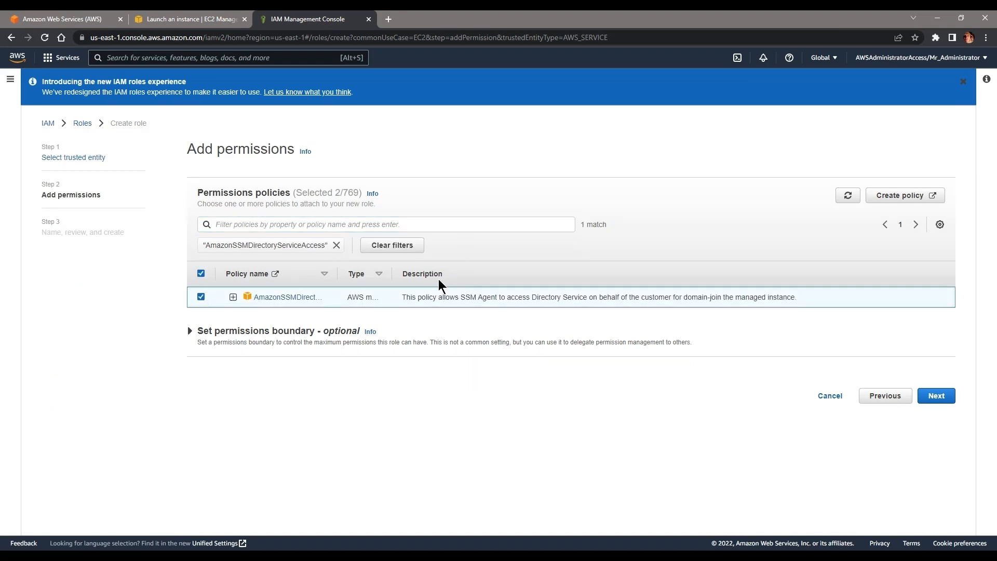
pyautogui.click(336, 245)
pyautogui.moveTo(296, 194); pyautogui.dragTo(341, 193)
pyautogui.scroll(-2, 341, 193)
pyautogui.scroll(-3, 968, 405)
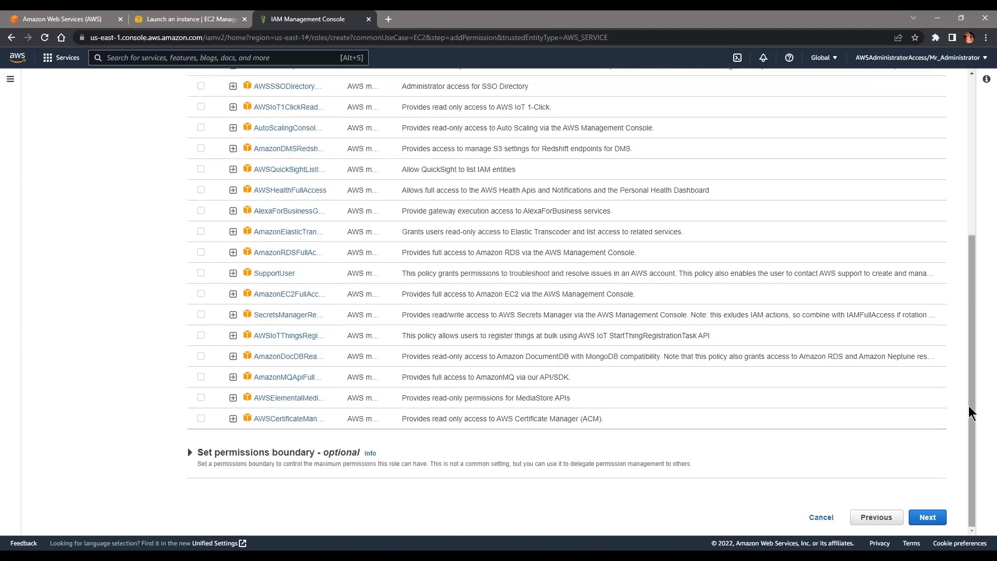
# Step: Name the role EC2DomainControllerRole and create it
pyautogui.click(921, 516)
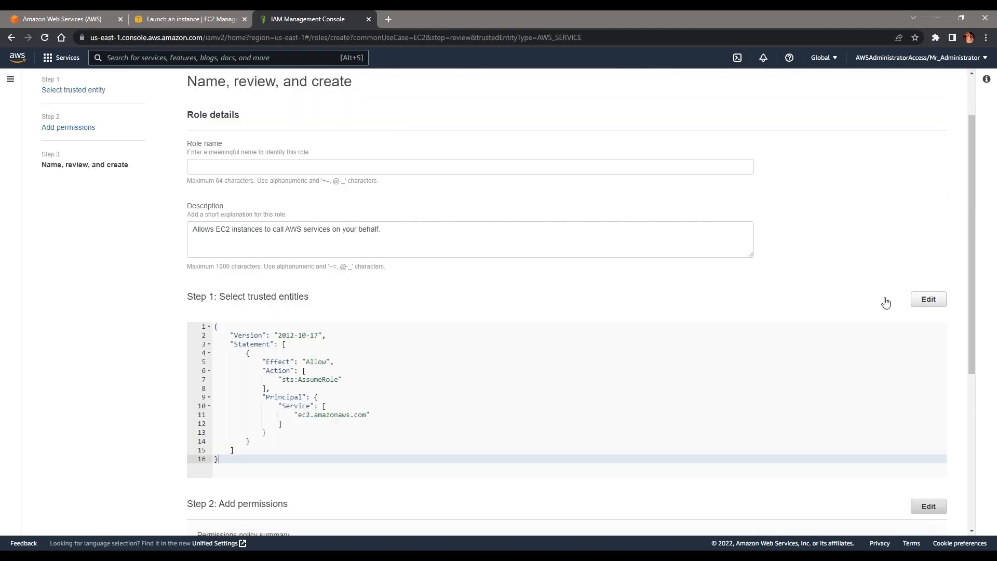
pyautogui.click(315, 171)
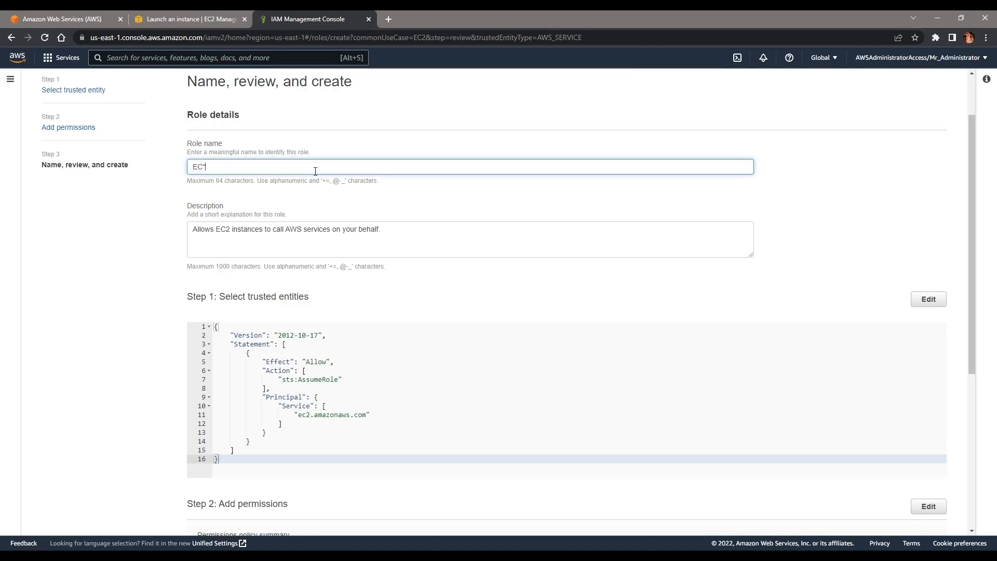
pyautogui.write('EC2')
pyautogui.hotkey('ctrl', 'a')
pyautogui.write('DomainConn')
pyautogui.scroll(-5, 478, 216)
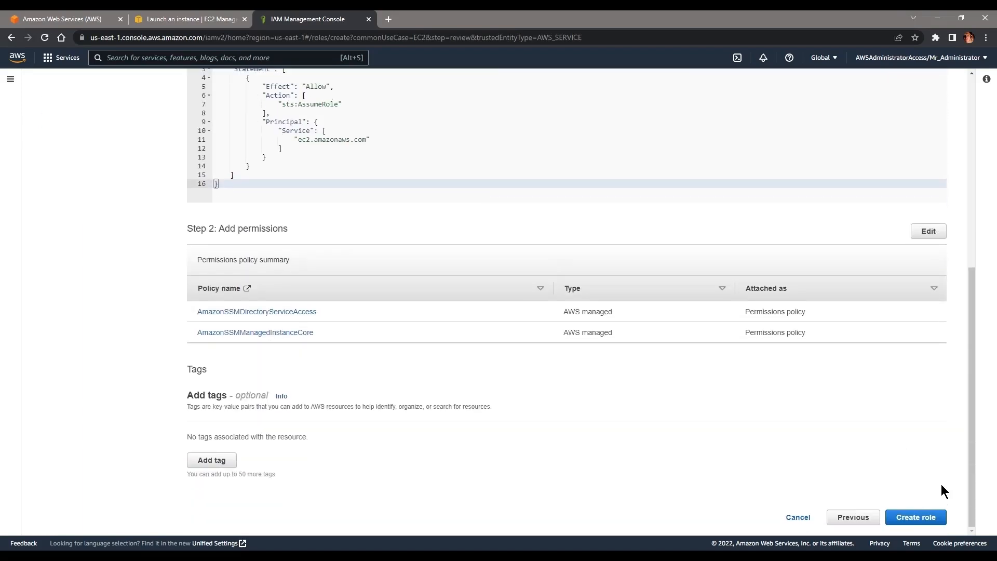
pyautogui.click(915, 517)
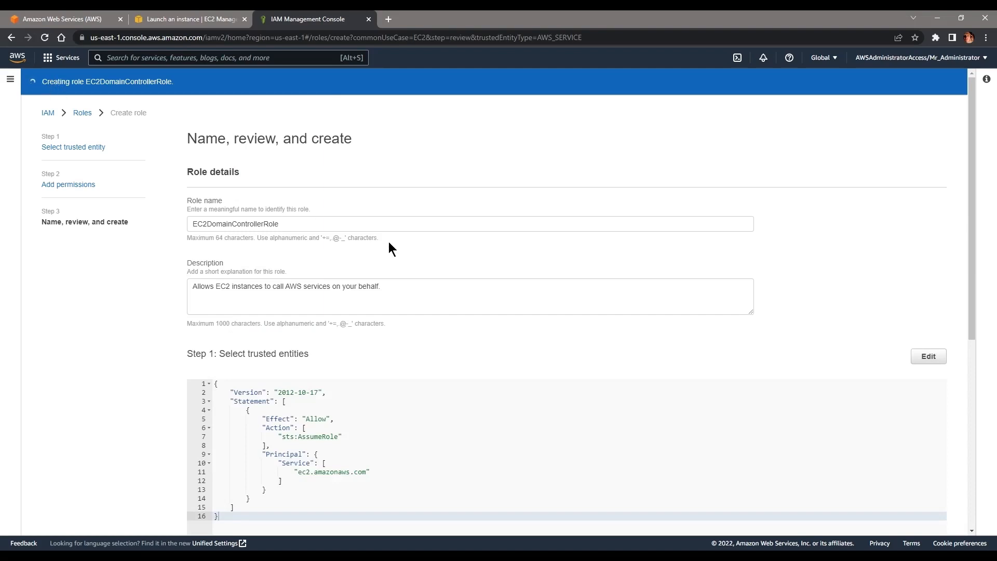
pyautogui.scroll(-5, 389, 243)
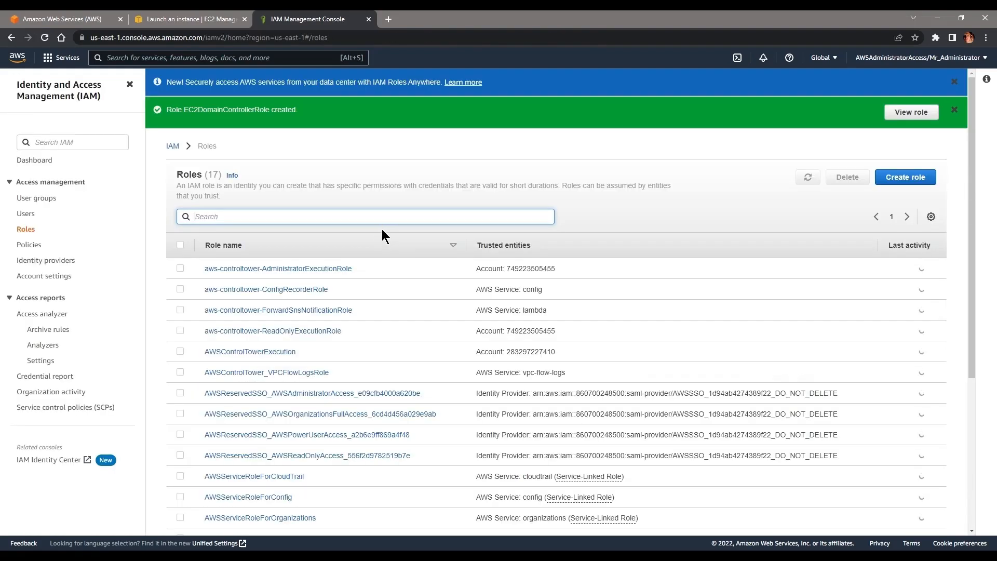
pyautogui.moveTo(298, 110); pyautogui.dragTo(221, 101)
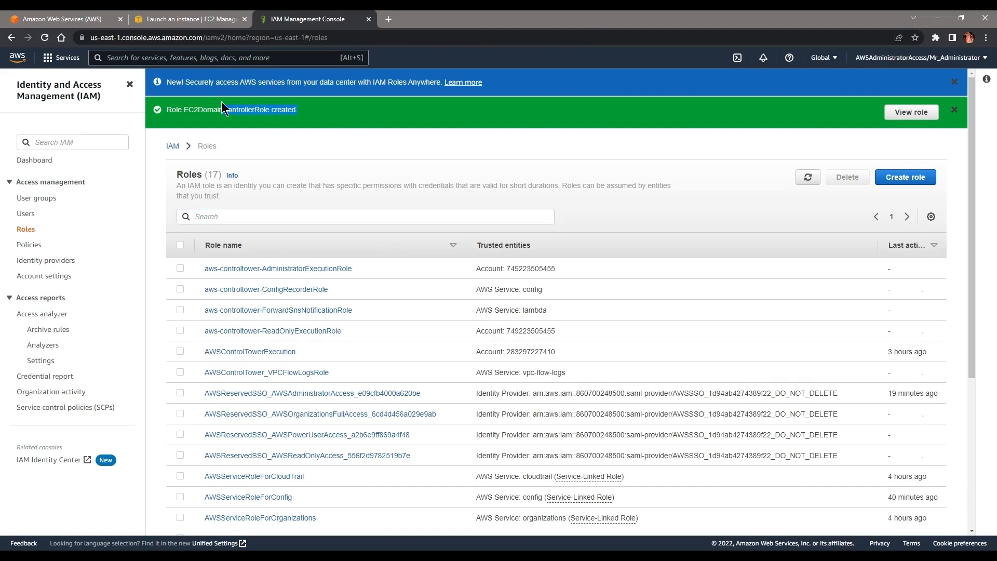
pyautogui.click(368, 19)
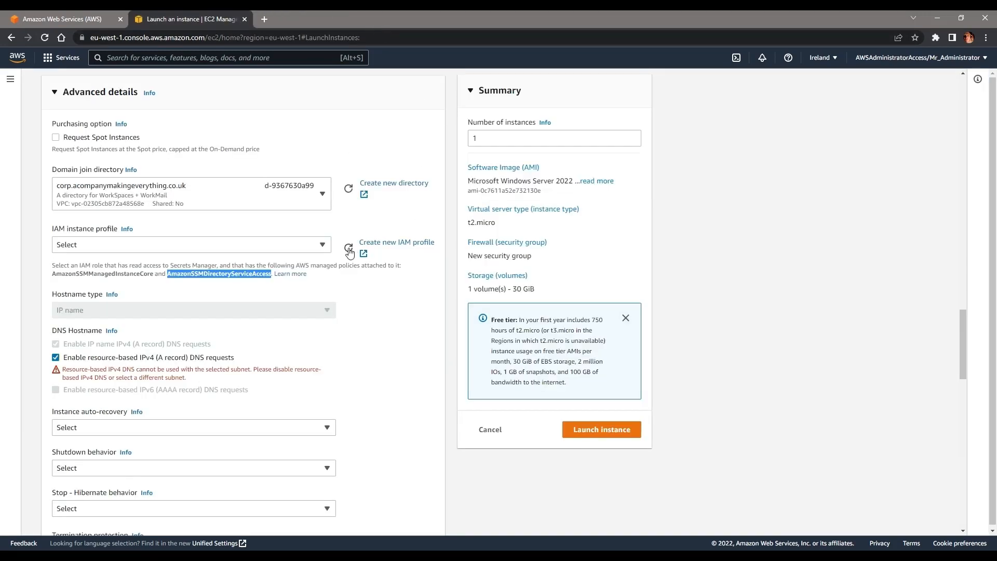
pyautogui.click(307, 244)
pyautogui.click(138, 289)
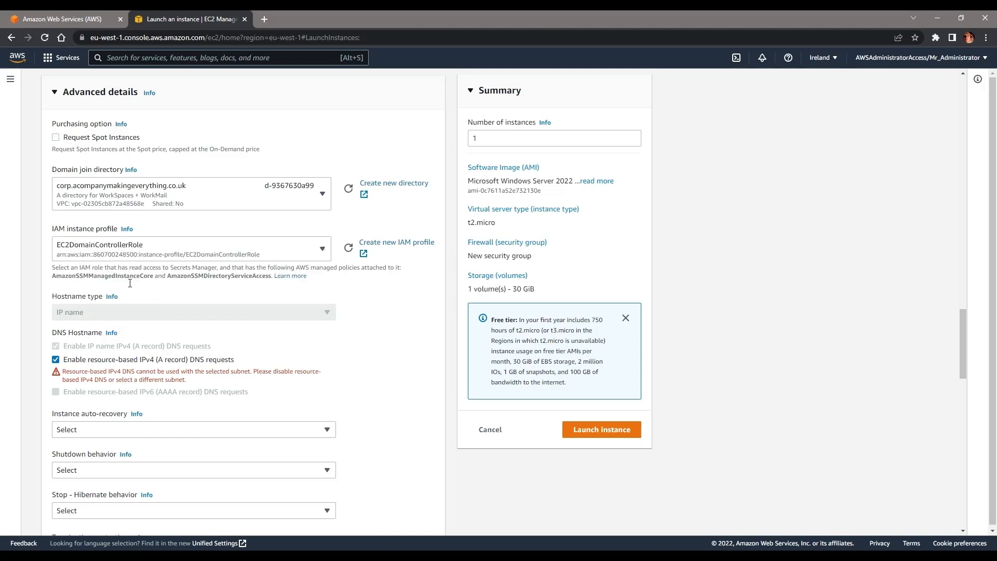
pyautogui.scroll(-2, 184, 217)
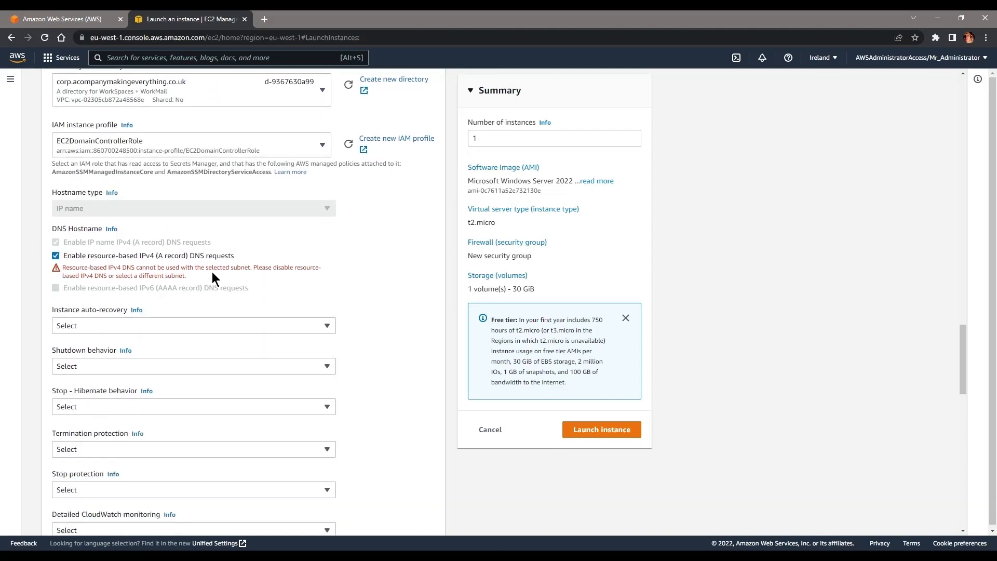
pyautogui.scroll(-4, 184, 265)
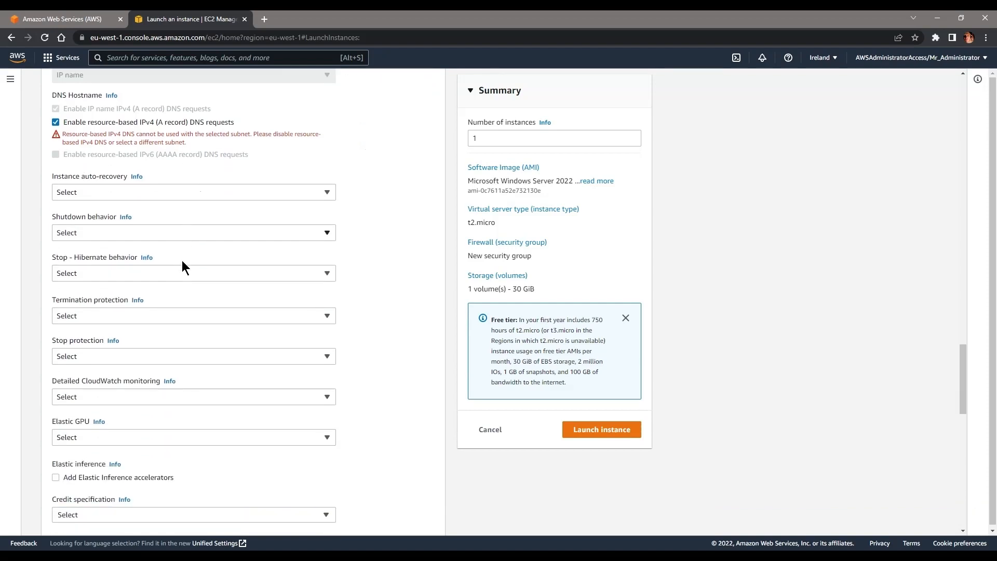
pyautogui.scroll(-4, 182, 263)
pyautogui.scroll(-6, 182, 263)
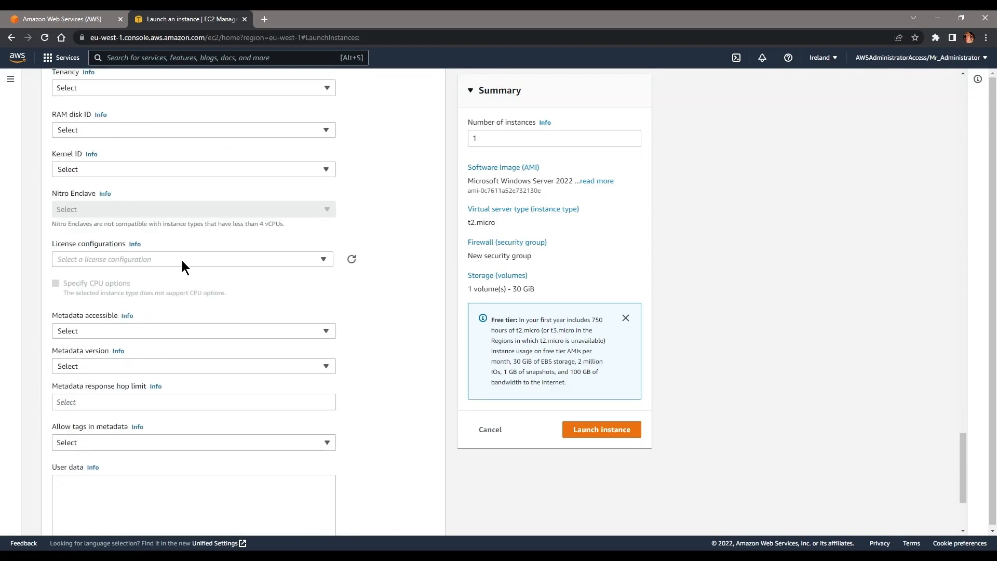
pyautogui.scroll(-1, 182, 260)
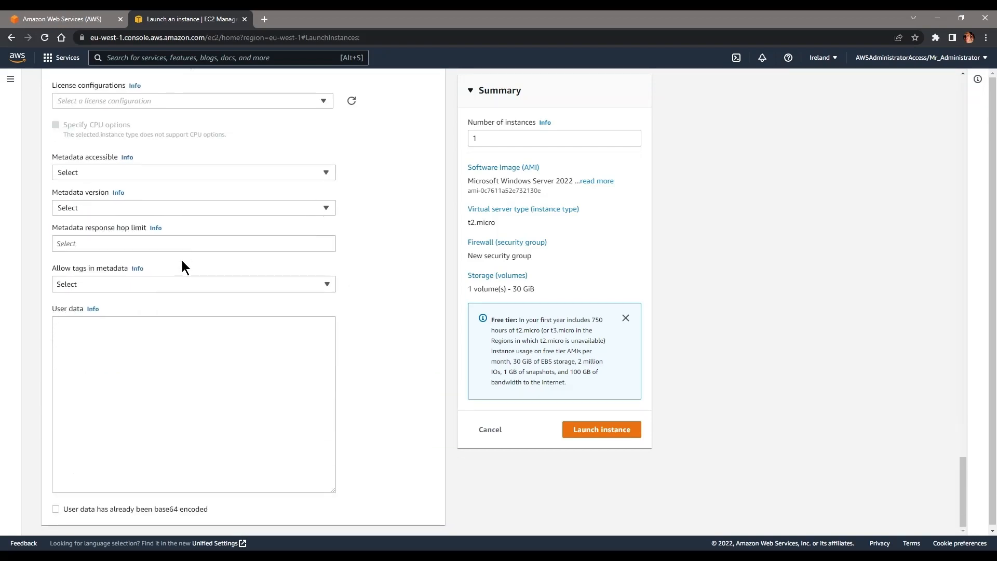
pyautogui.scroll(15, 403, 340)
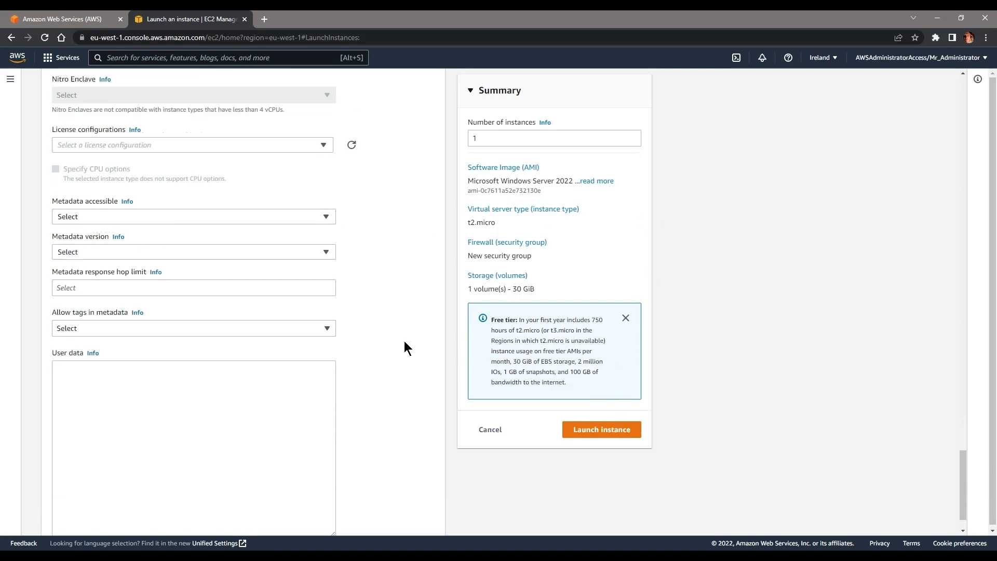
pyautogui.scroll(2, 408, 345)
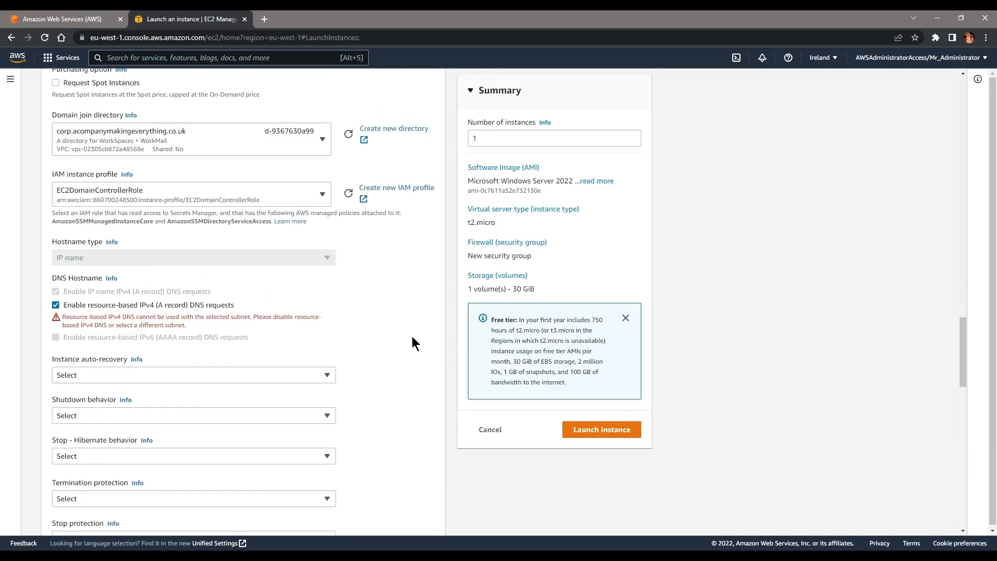
pyautogui.scroll(3, 161, 193)
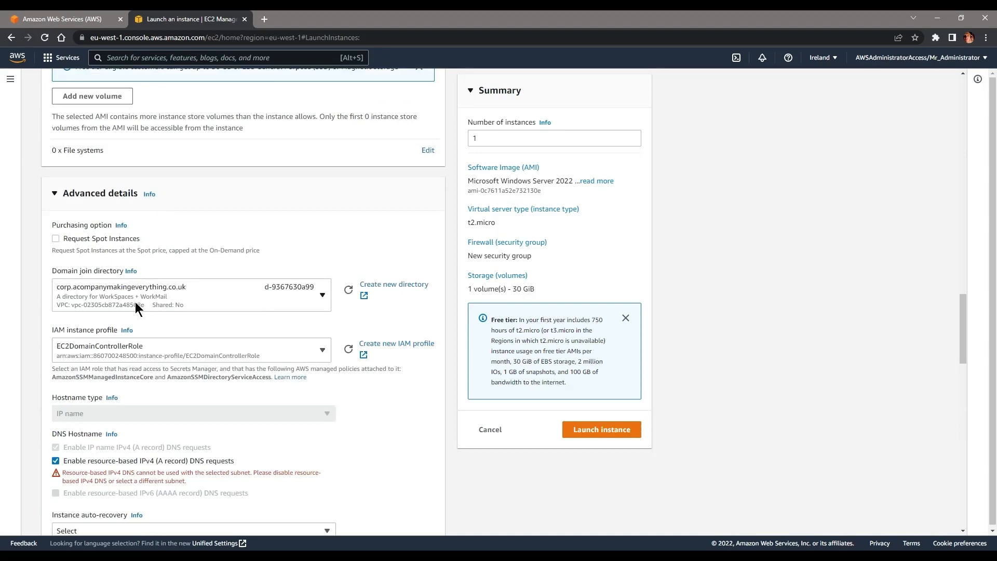
pyautogui.scroll(9, 134, 302)
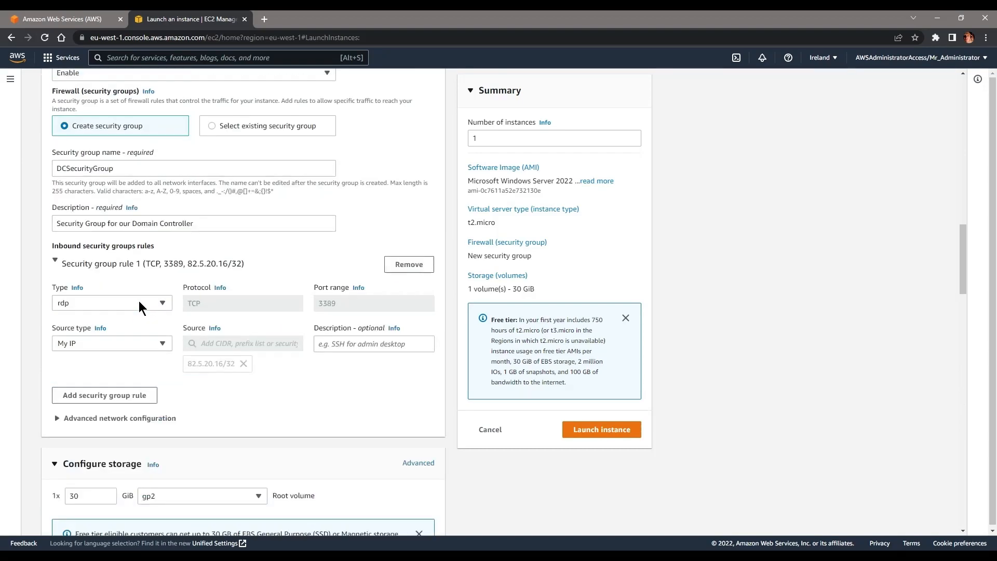
pyautogui.scroll(7, 123, 310)
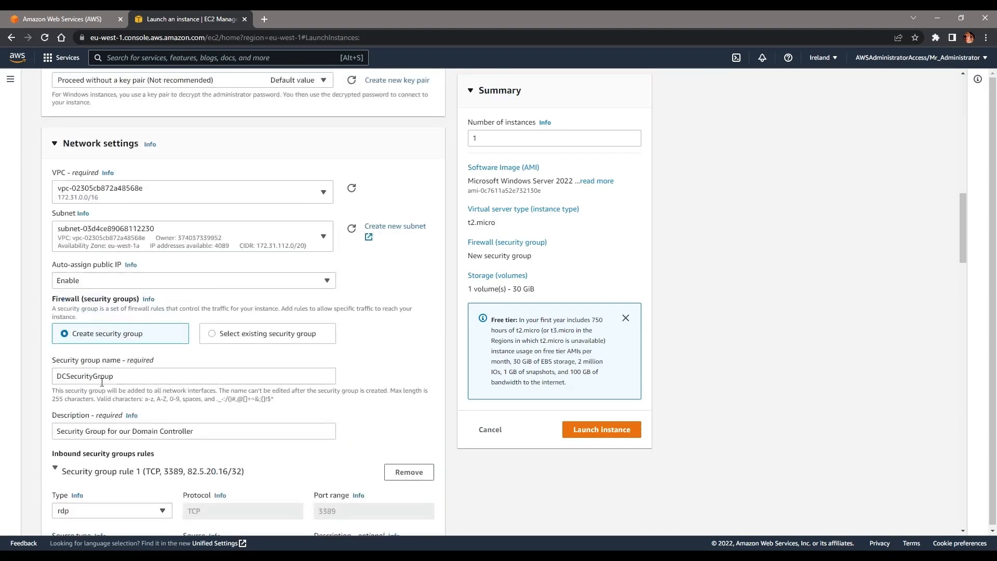
pyautogui.scroll(3, 146, 275)
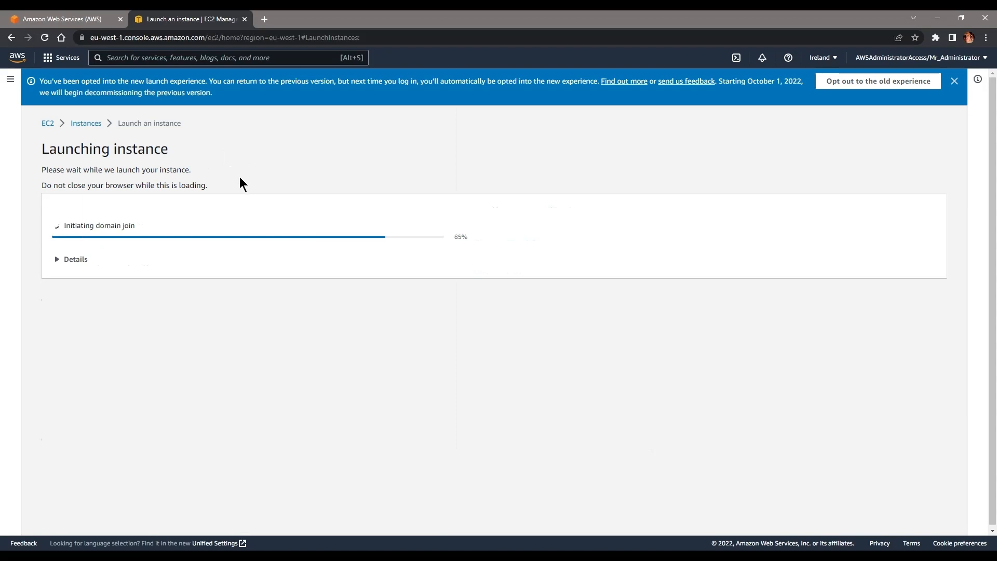
# Step: View all instances and refresh until DomainController shows Running with 2/2 checks passed
pyautogui.click(918, 396)
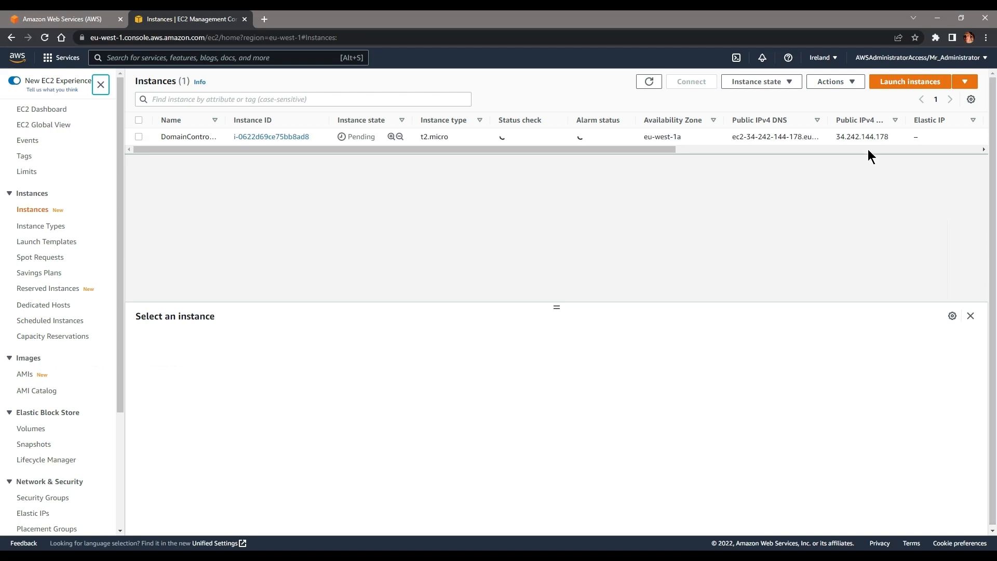
pyautogui.click(649, 82)
pyautogui.click(649, 82)
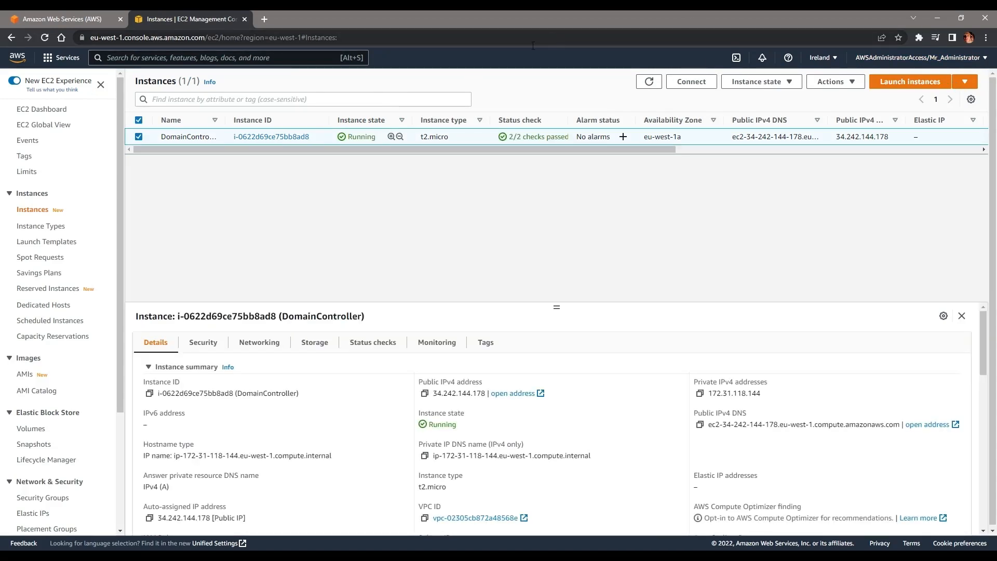
pyautogui.moveTo(373, 141); pyautogui.dragTo(347, 138)
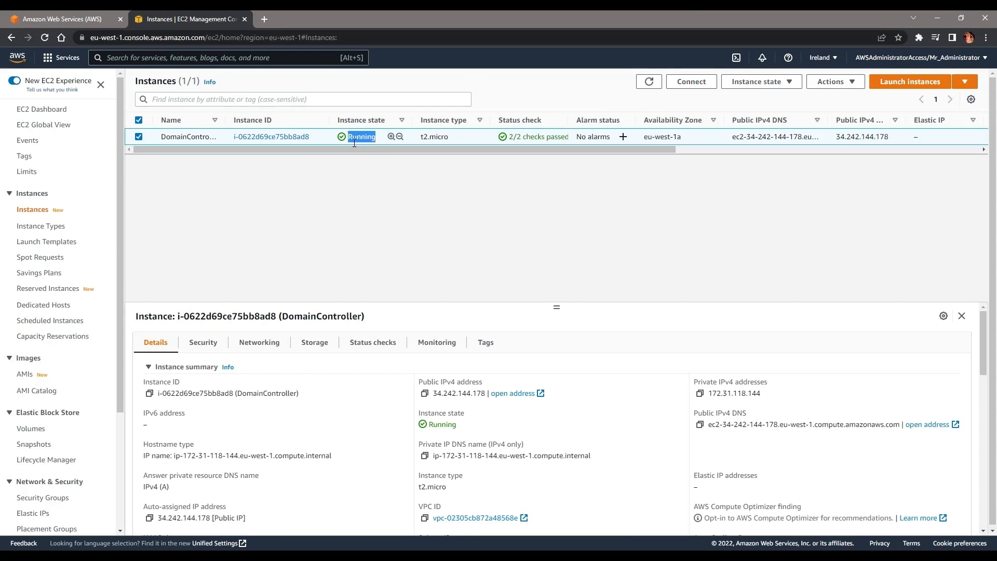
pyautogui.moveTo(509, 138); pyautogui.dragTo(549, 136)
pyautogui.click(830, 82)
# Step: Download DomainController.rdp from the instance's RDP client connection page
pyautogui.click(829, 101)
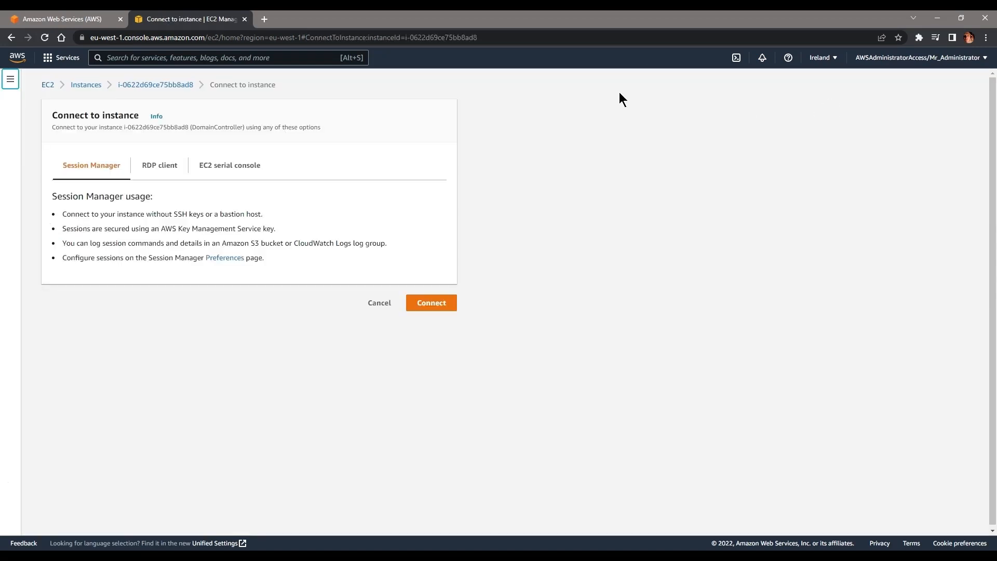
pyautogui.click(138, 170)
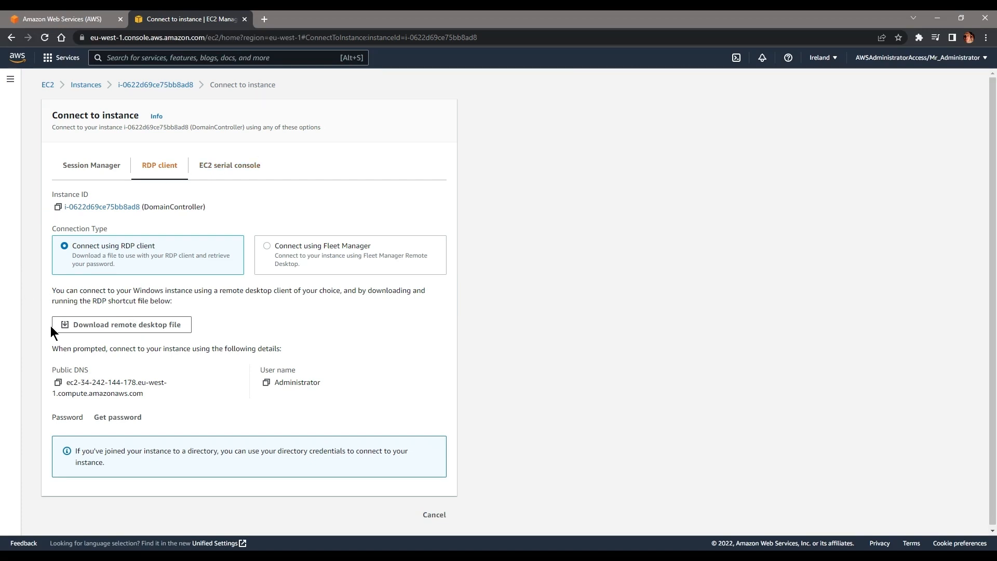
pyautogui.click(128, 328)
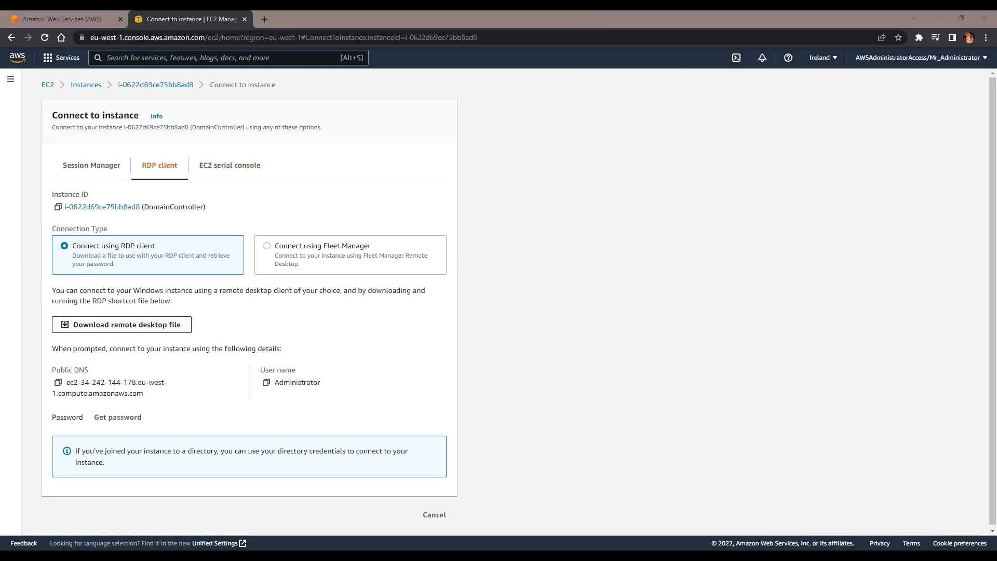
pyautogui.click(248, 245)
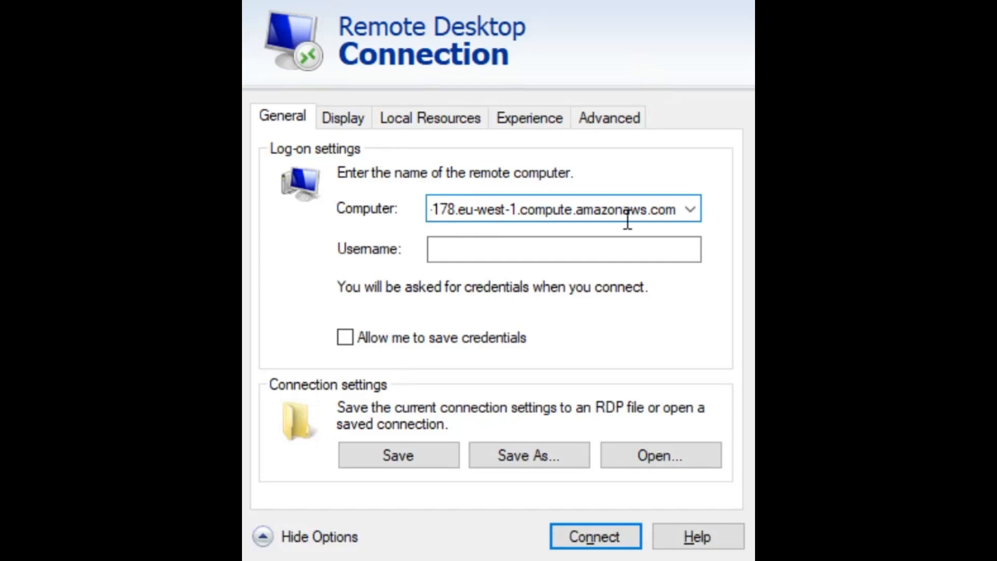
# Step: Connect to the instance over RDP as the domain's Administrator, correcting the mistyped username first
pyautogui.moveTo(597, 213); pyautogui.dragTo(296, 233)
pyautogui.click(499, 254)
pyautogui.write('acmecorp.')
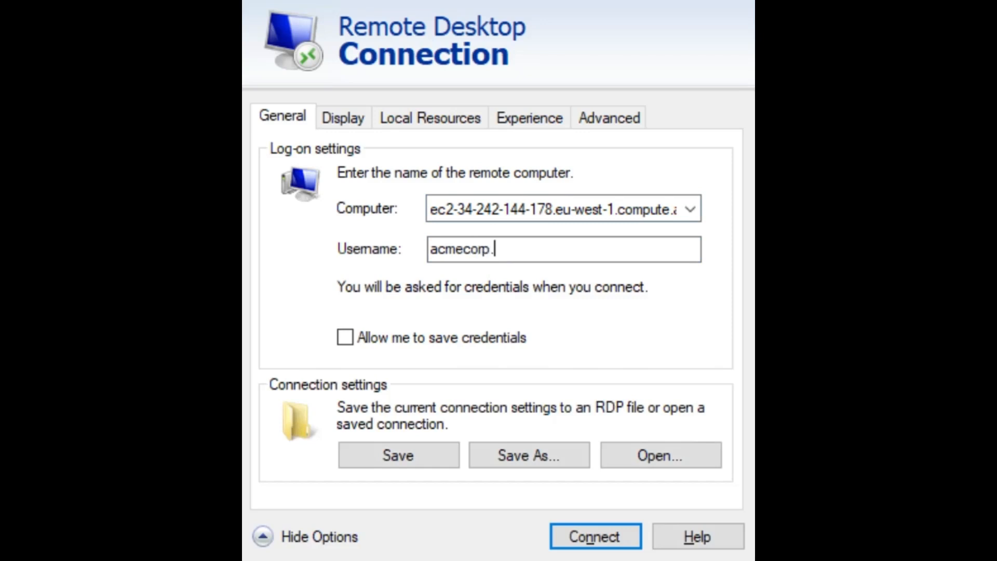
pyautogui.hotkey('ctrl', 'a')
pyautogui.write('d')
pyautogui.write('orp')
pyautogui.write('.acomaop')
pyautogui.press('BackSpace')
pyautogui.press('BackSpace')
pyautogui.press('BackSpace')
pyautogui.write('panymakingeverything.co.uk')
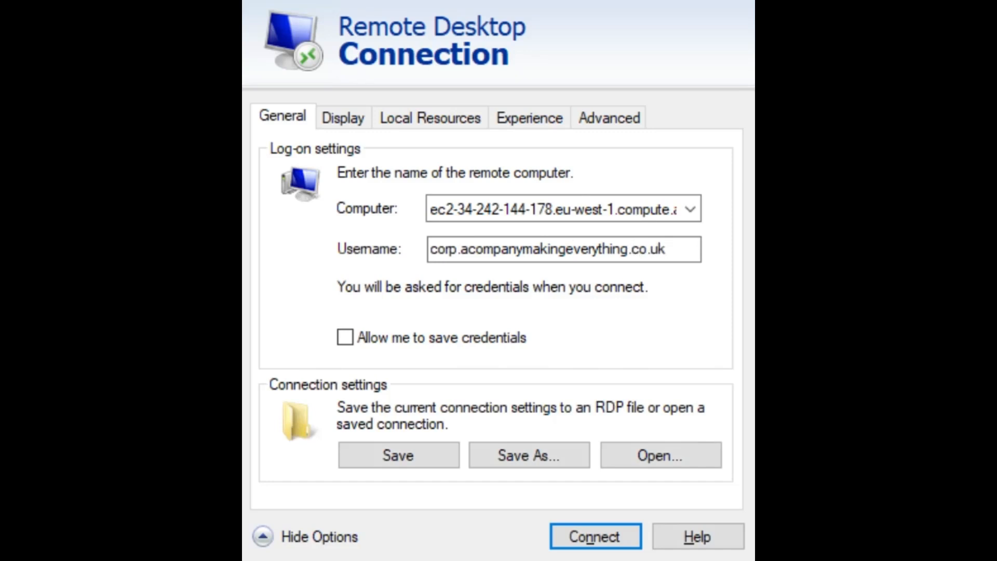
pyautogui.write('\\Admini')
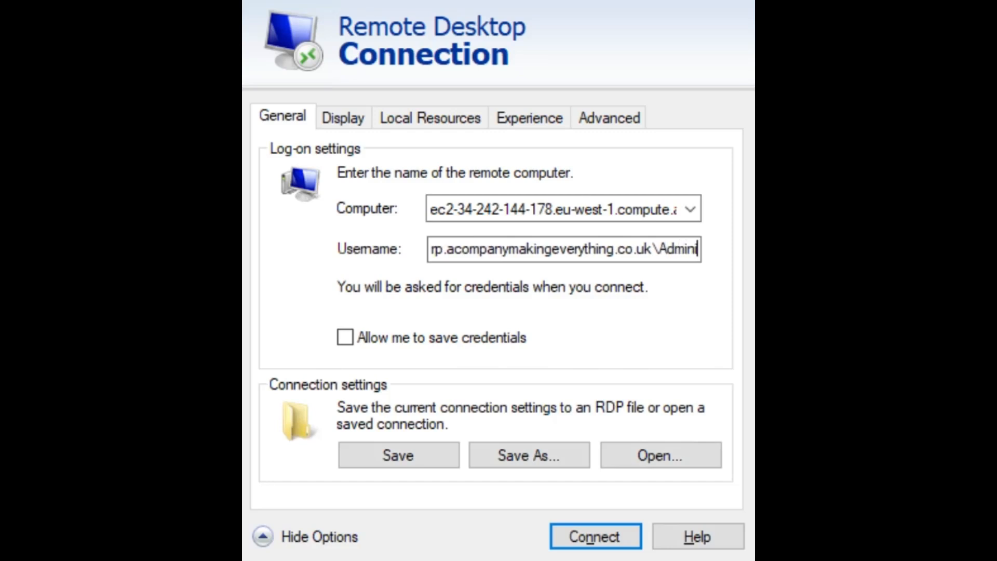
pyautogui.write('strator')
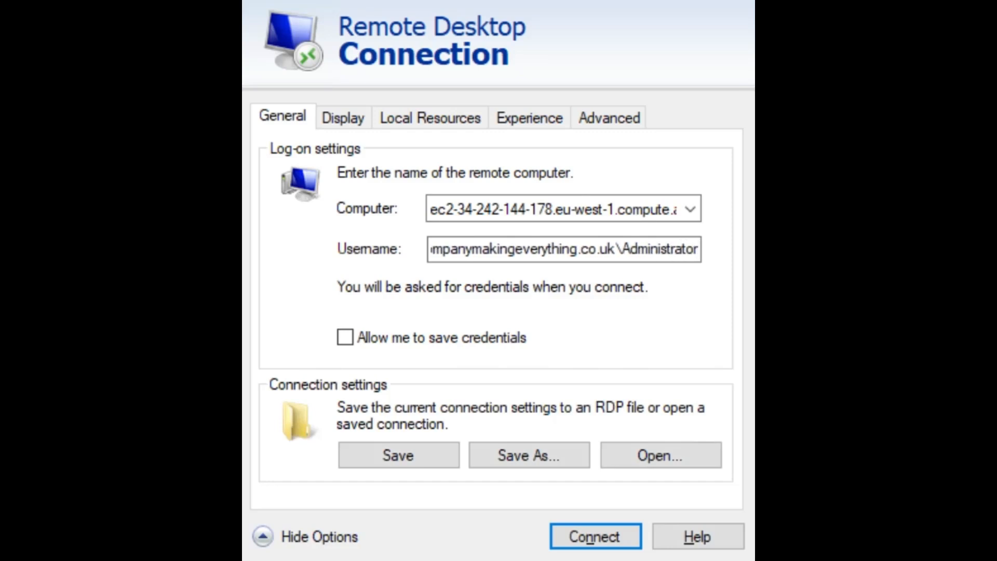
pyautogui.click(594, 537)
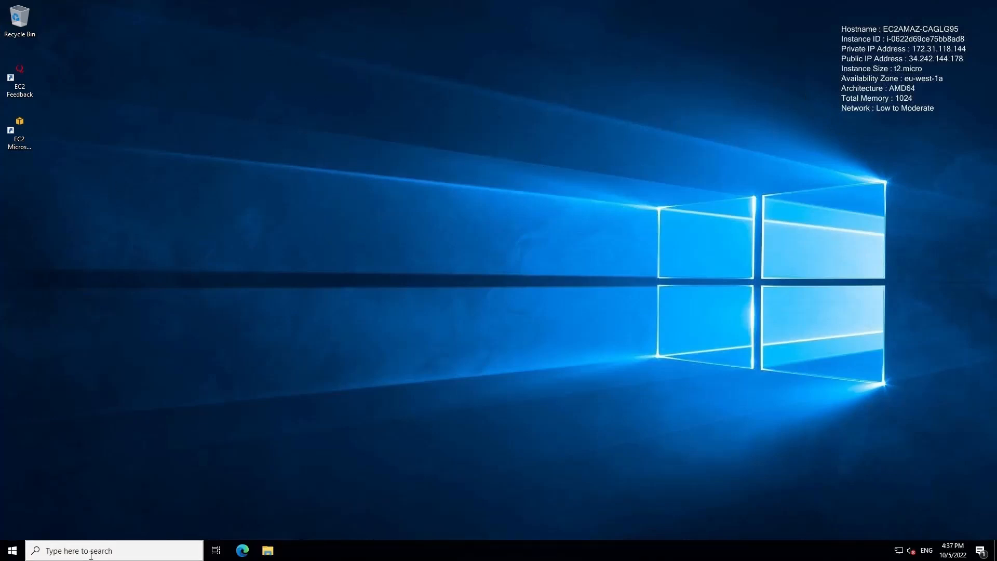
# Step: Close the stray File Explorer and Run windows, then launch Server Manager from the Start menu
pyautogui.click(101, 546)
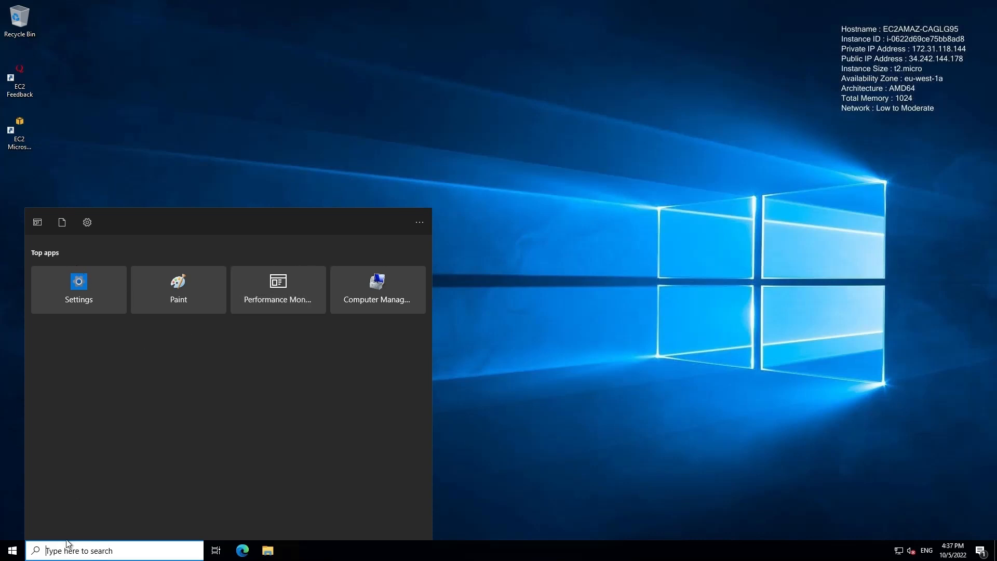
pyautogui.press('super+r')
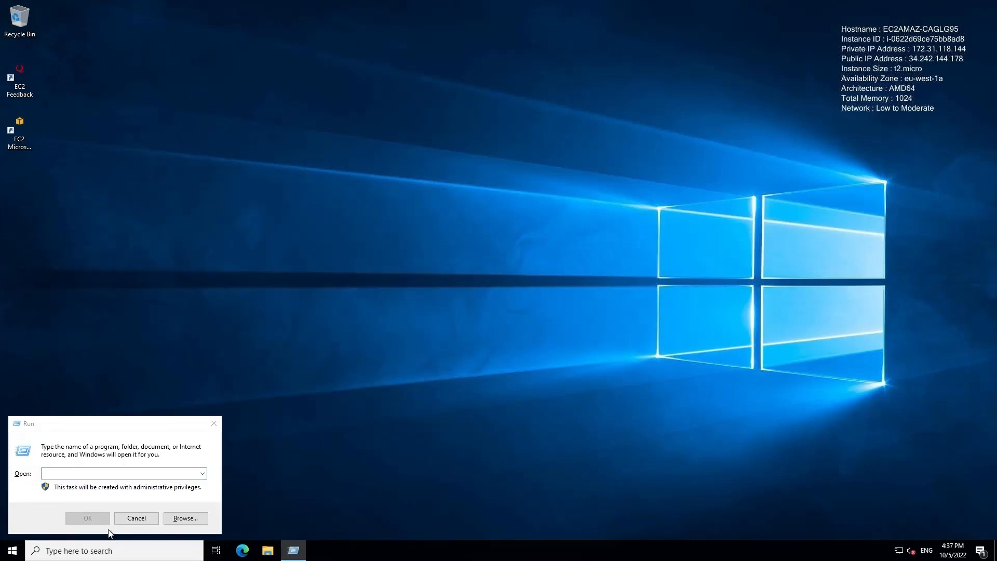
pyautogui.click(135, 522)
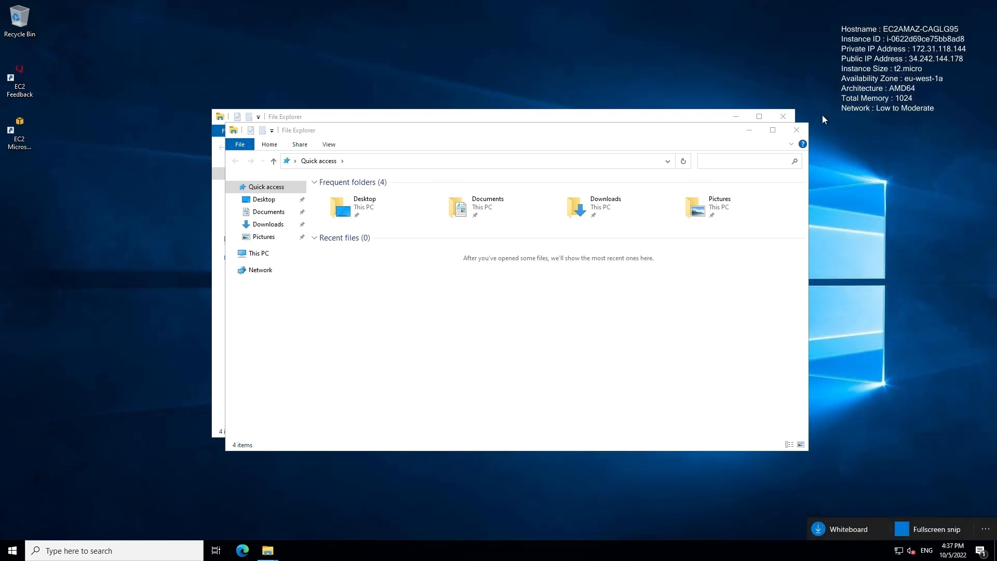
pyautogui.click(796, 129)
pyautogui.click(783, 116)
pyautogui.click(159, 550)
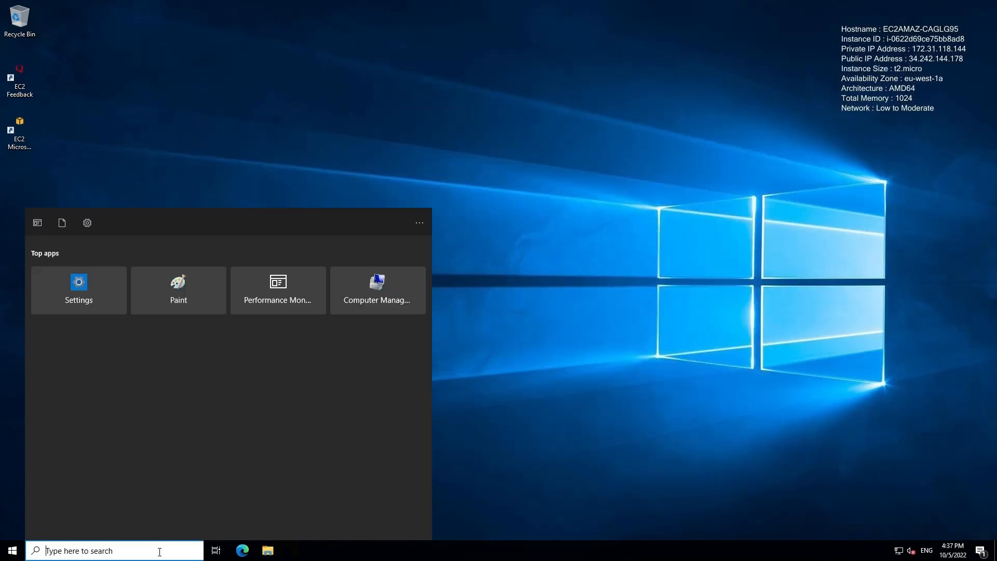
pyautogui.press('super+e')
pyautogui.press('super+r')
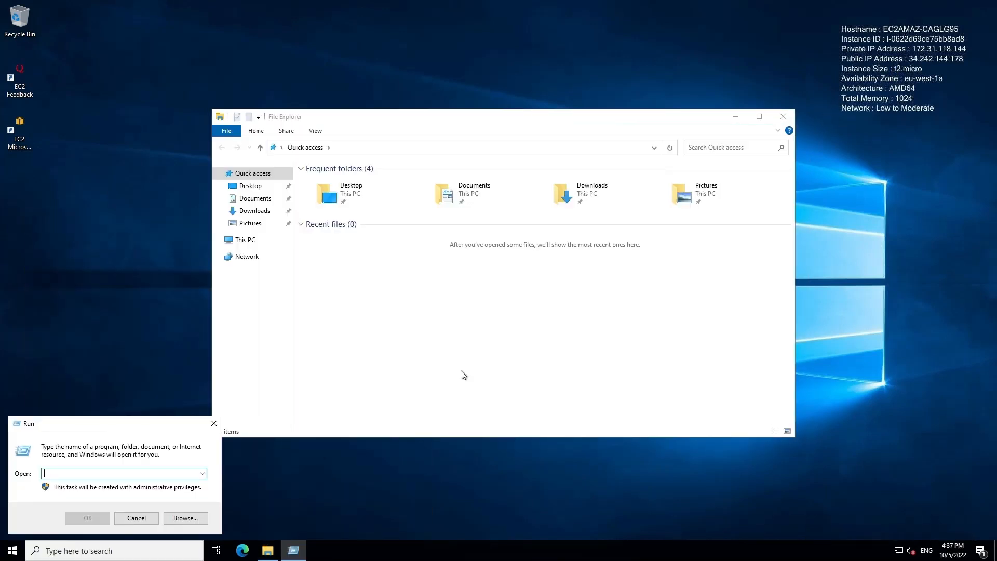
pyautogui.click(784, 120)
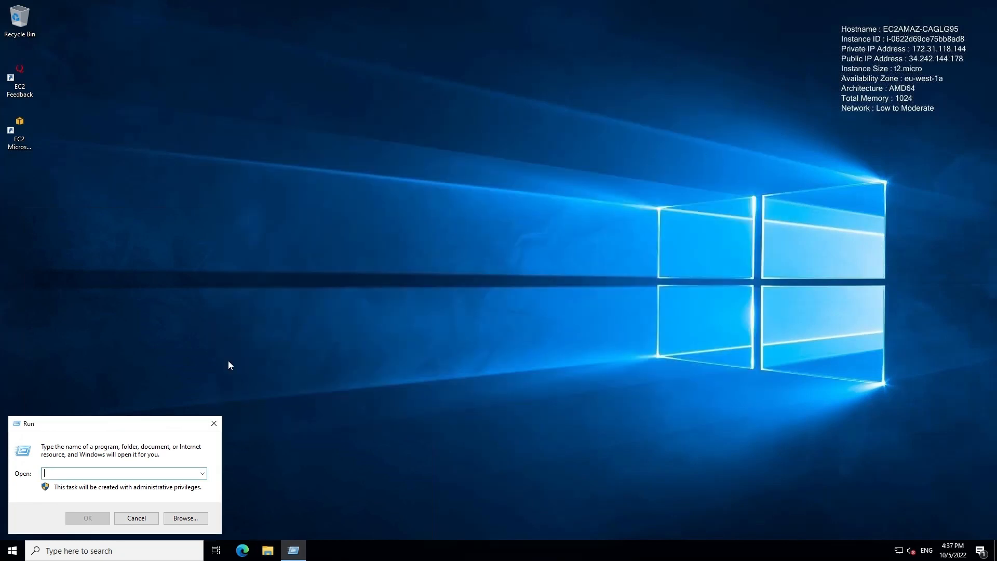
pyautogui.click(207, 423)
pyautogui.press('super')
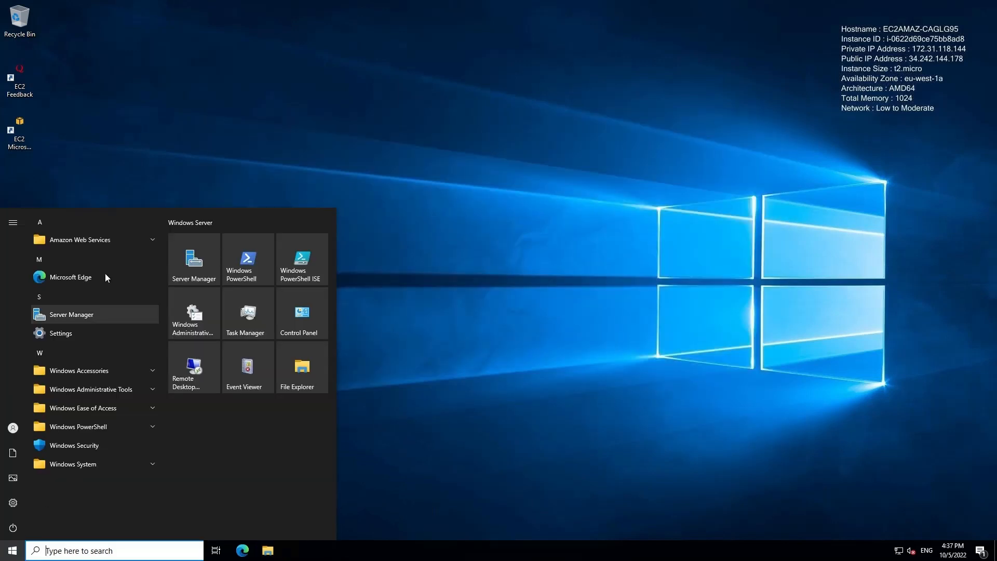
pyautogui.click(86, 314)
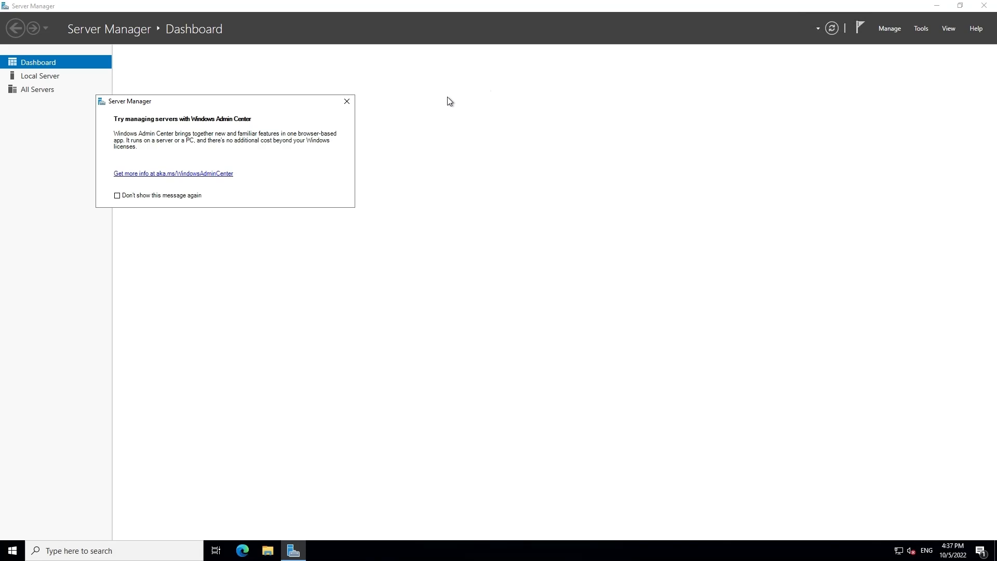
# Step: Dismiss the notices and advance the Add Roles and Features Wizard, role-based on the local server, to Features
pyautogui.click(346, 101)
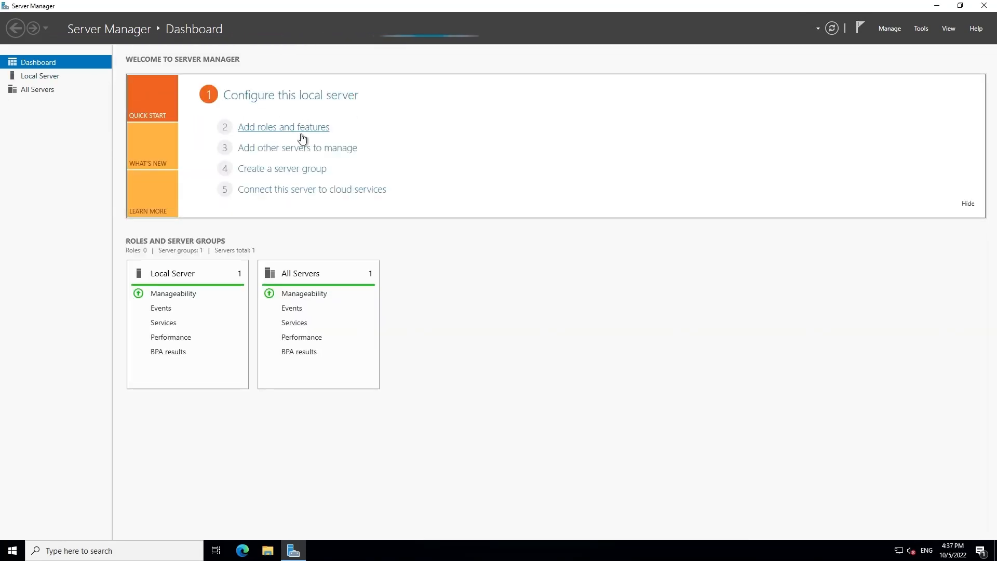
pyautogui.click(273, 126)
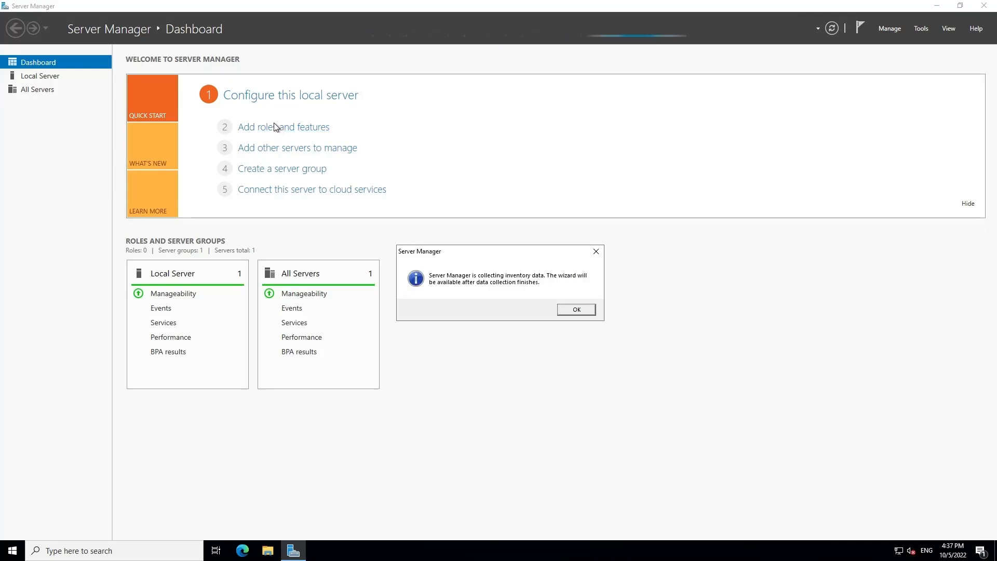
pyautogui.click(596, 253)
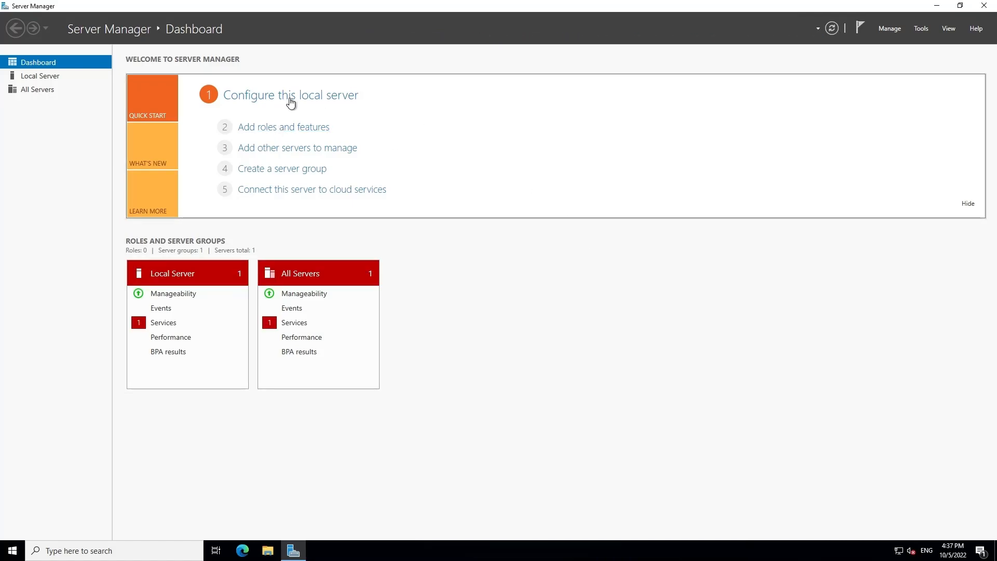
pyautogui.click(285, 129)
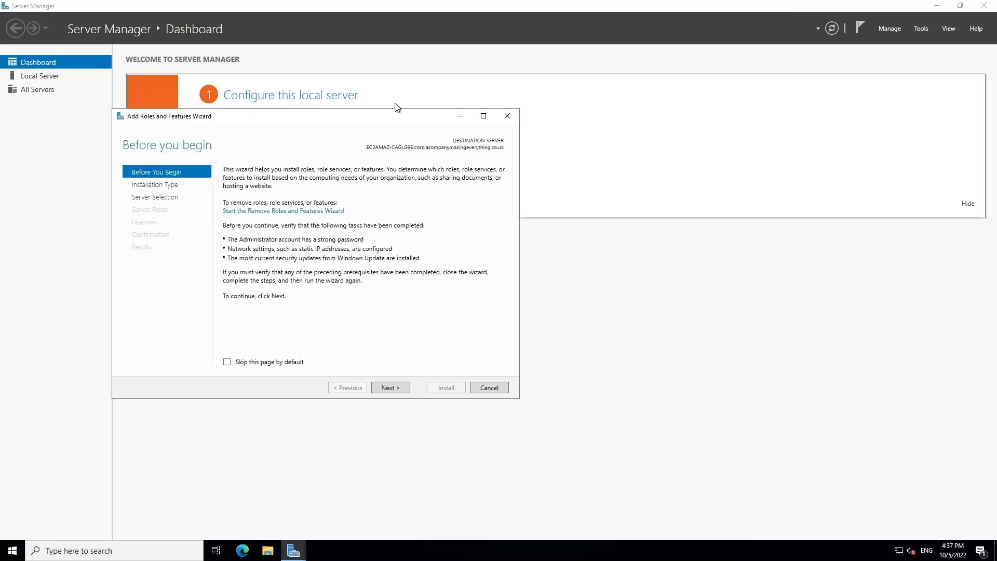
pyautogui.click(387, 388)
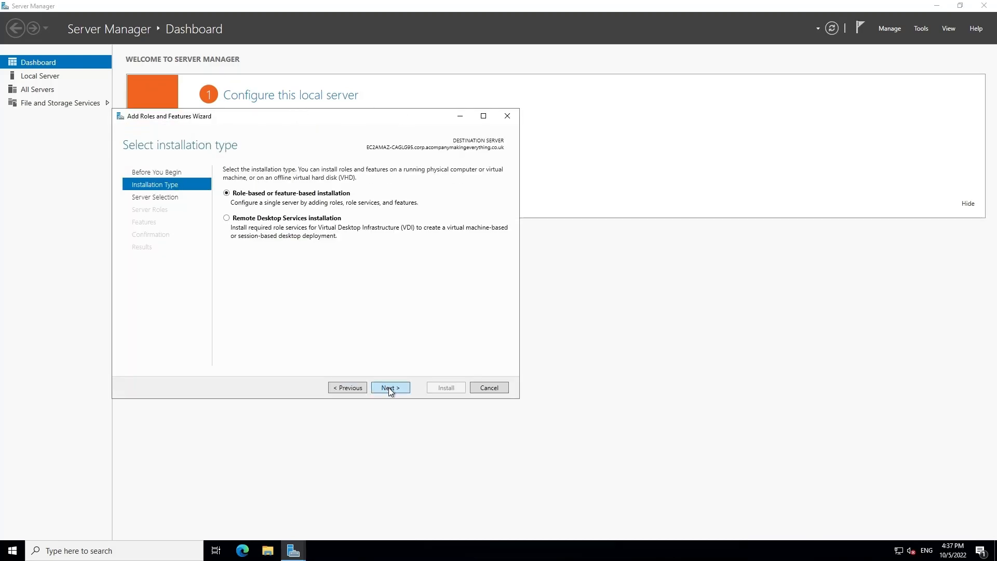
pyautogui.click(393, 385)
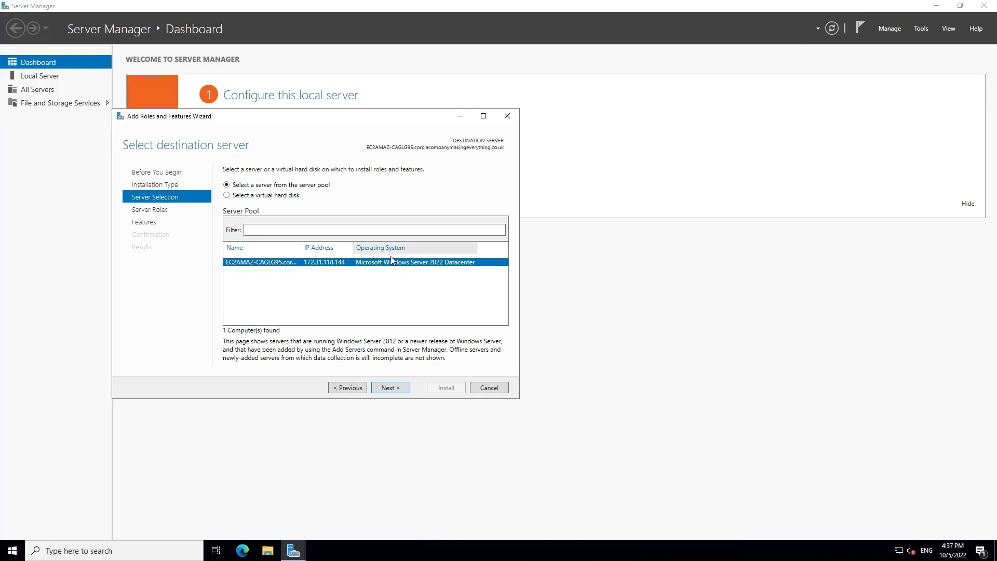
pyautogui.click(394, 390)
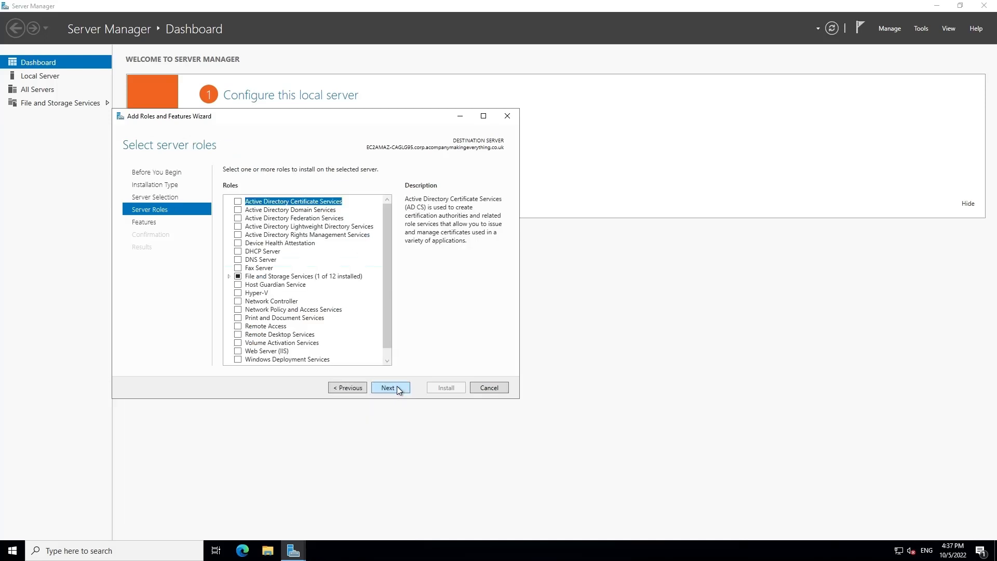
pyautogui.click(389, 388)
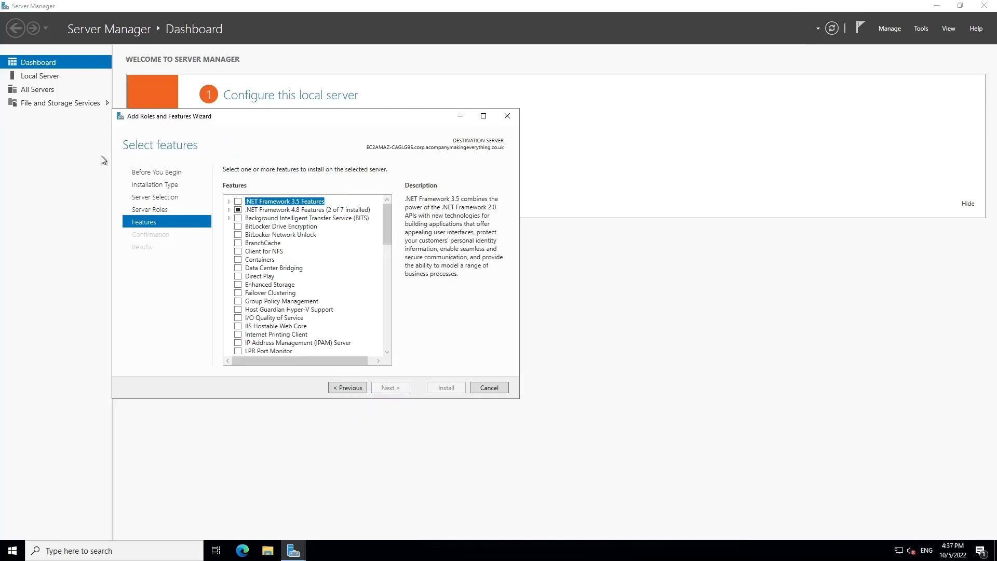
# Step: Under Role Administration Tools, select AD DS and AD LDS Tools and DNS Server Tools
pyautogui.scroll(-7, 273, 242)
pyautogui.scroll(-4, 274, 242)
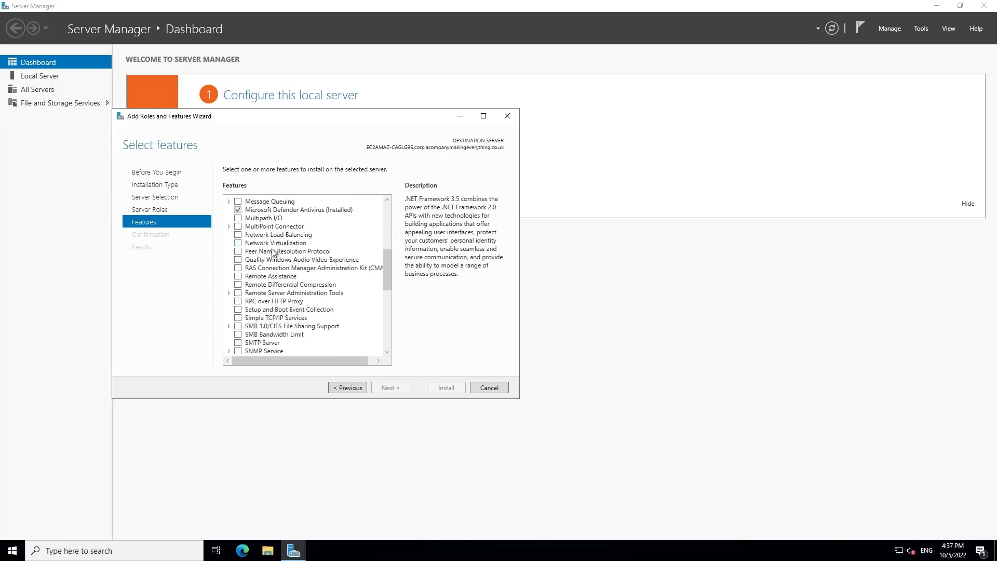
pyautogui.click(229, 294)
pyautogui.click(238, 309)
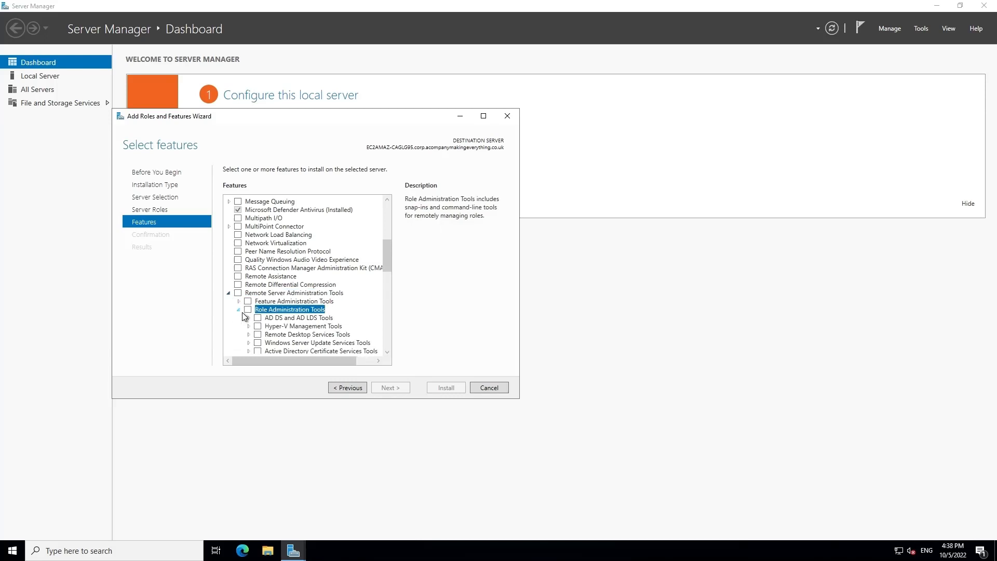
pyautogui.scroll(-2, 262, 299)
pyautogui.click(258, 268)
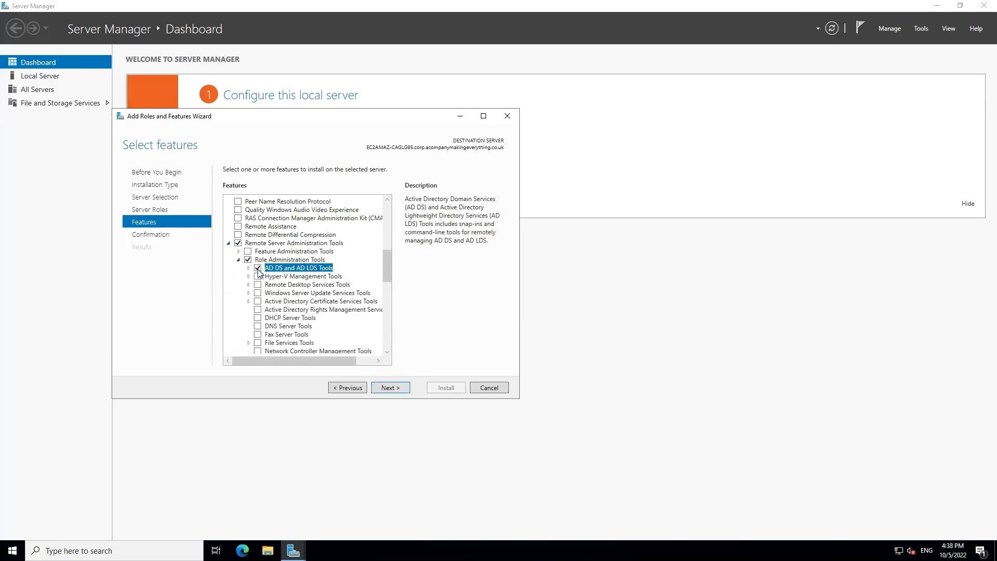
pyautogui.click(258, 326)
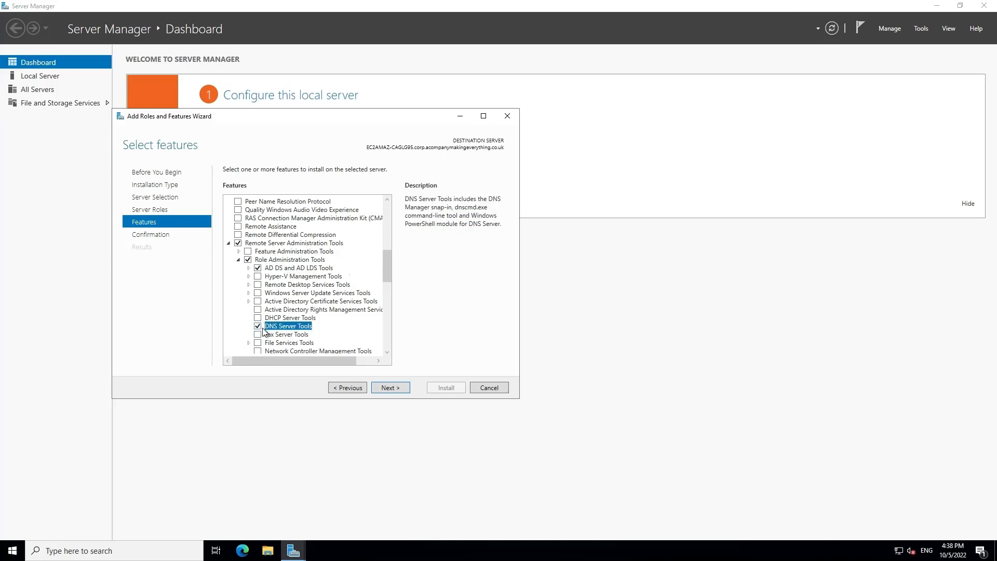
pyautogui.click(399, 388)
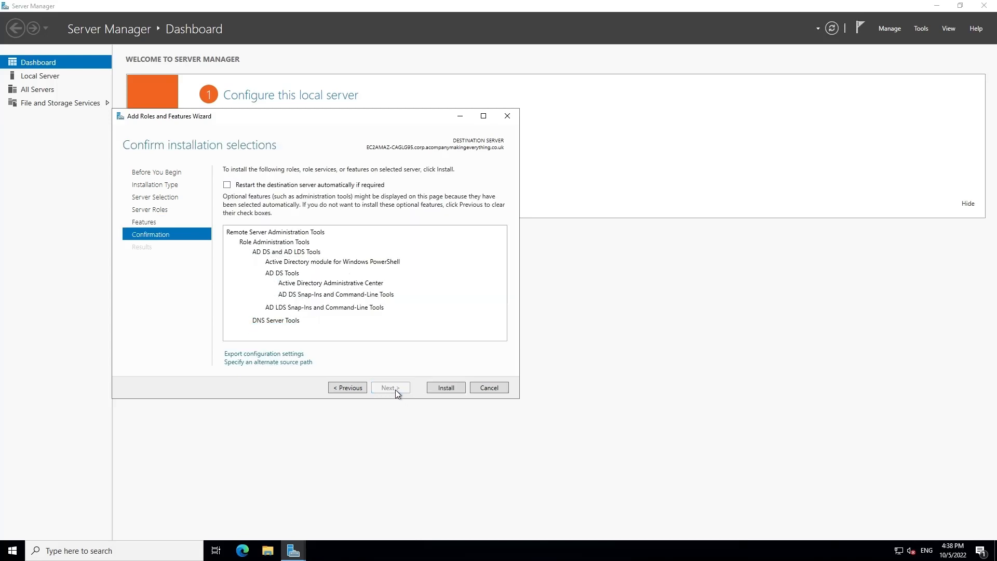
# Step: Install the AD DS and DNS Server tools without automatic restart, closing the wizard after success
pyautogui.click(270, 187)
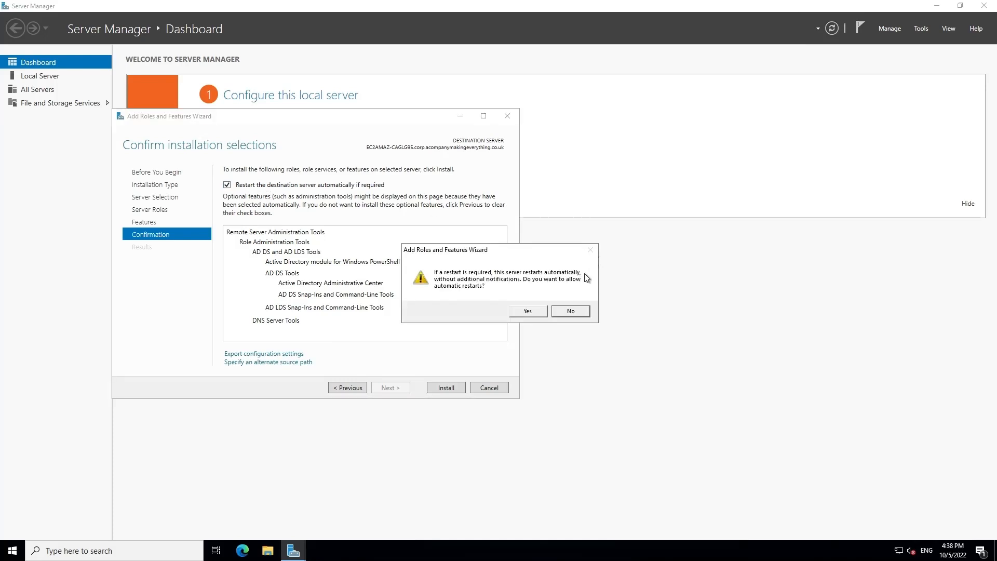
pyautogui.click(570, 311)
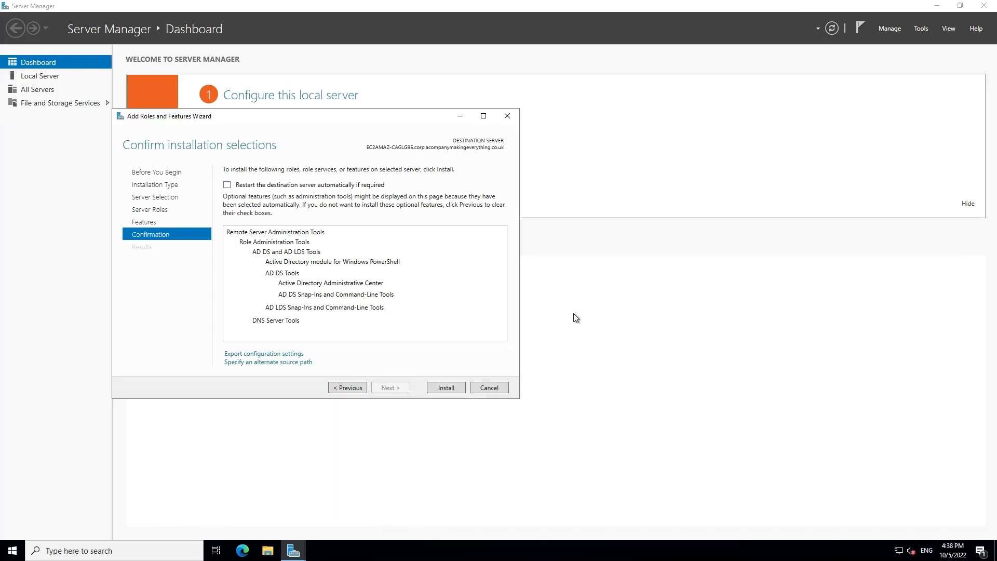
pyautogui.click(450, 387)
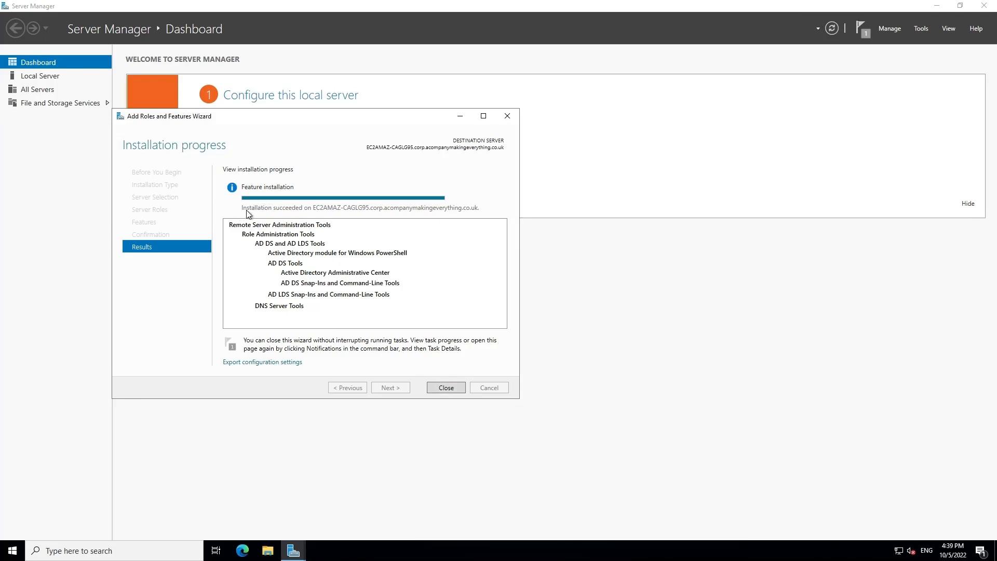
pyautogui.click(448, 388)
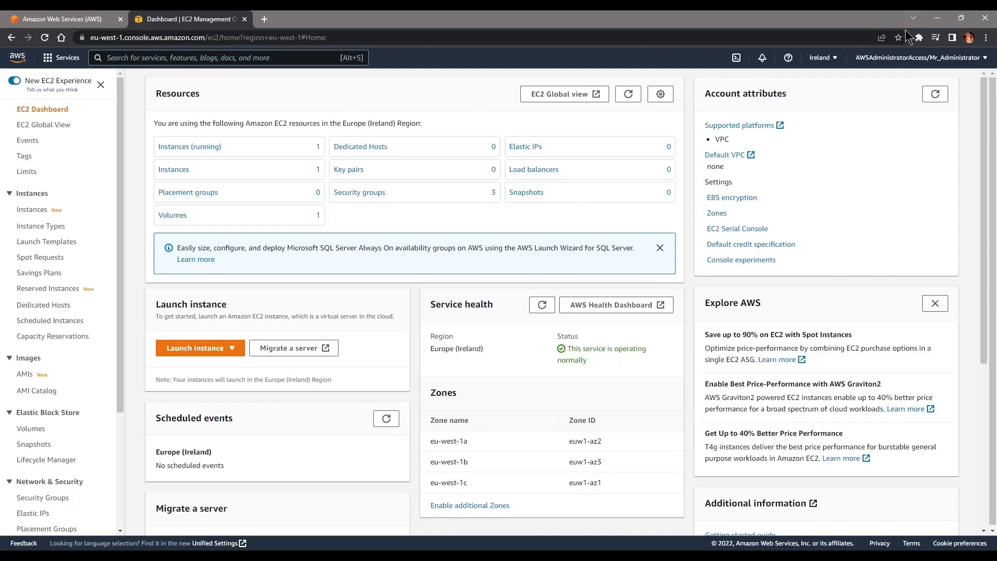
# Step: Stop the DomainController instance and confirm it shows Stopping in the unfiltered instance list
pyautogui.click(210, 147)
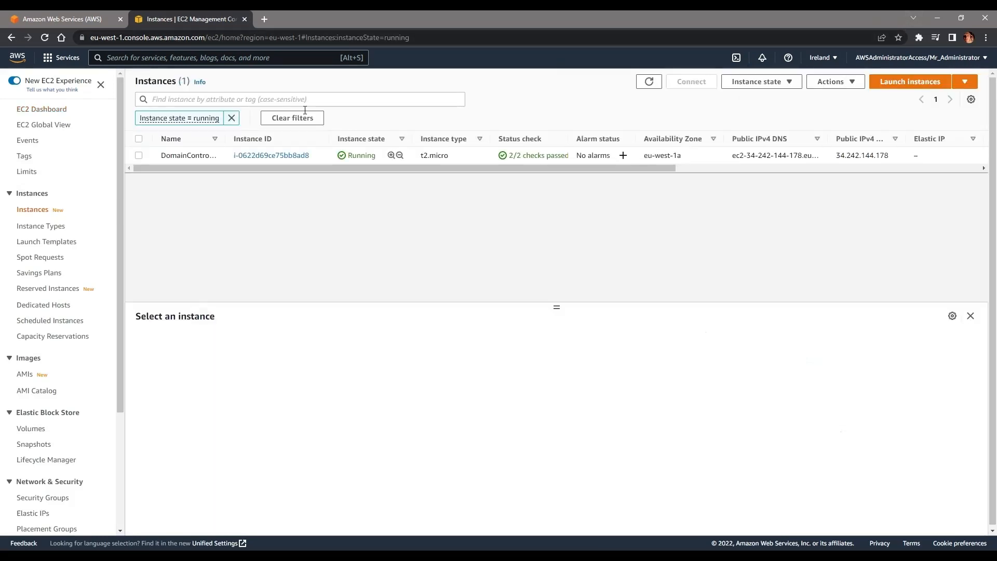
pyautogui.click(138, 155)
pyautogui.click(762, 83)
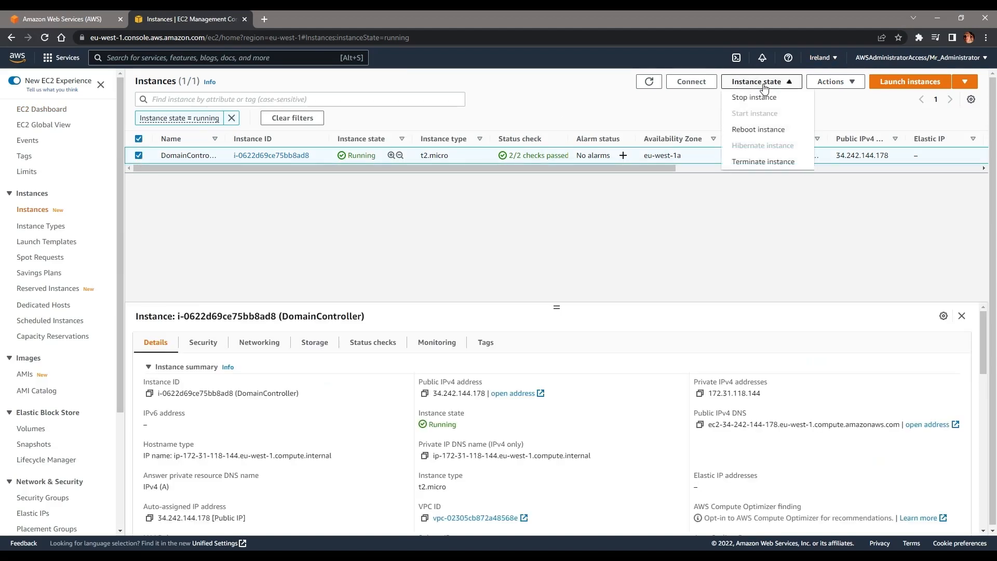
pyautogui.click(755, 98)
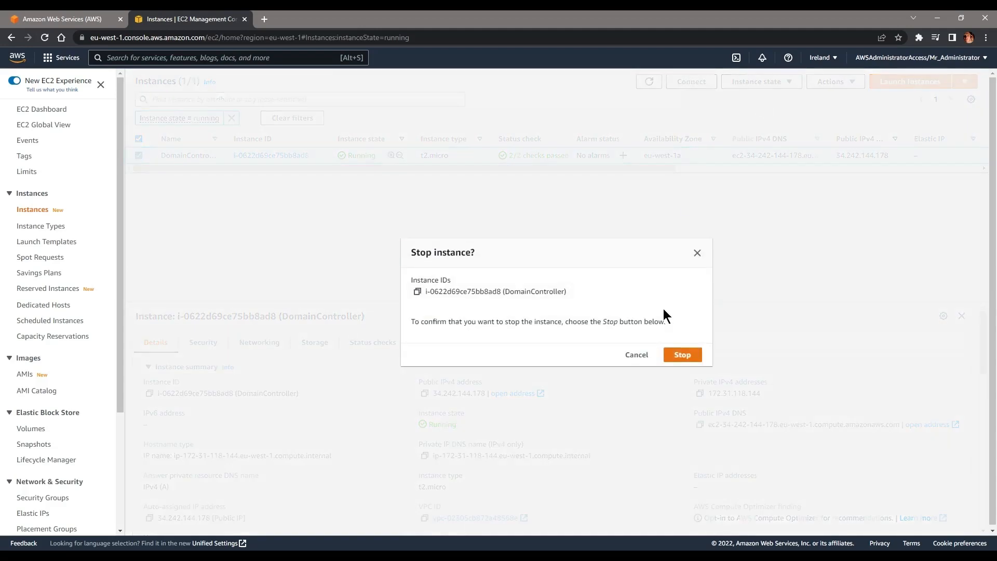
pyautogui.click(697, 349)
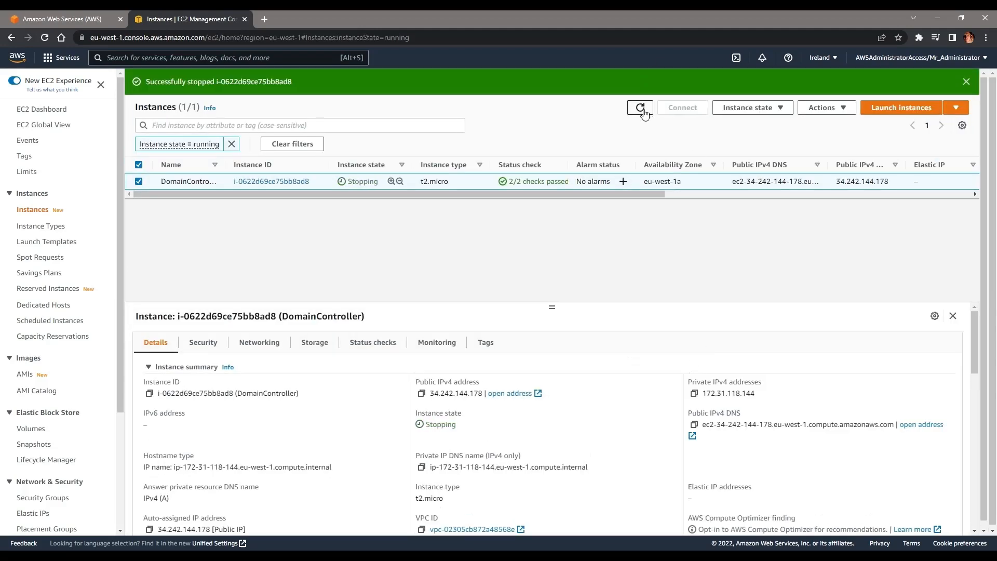
pyautogui.click(641, 109)
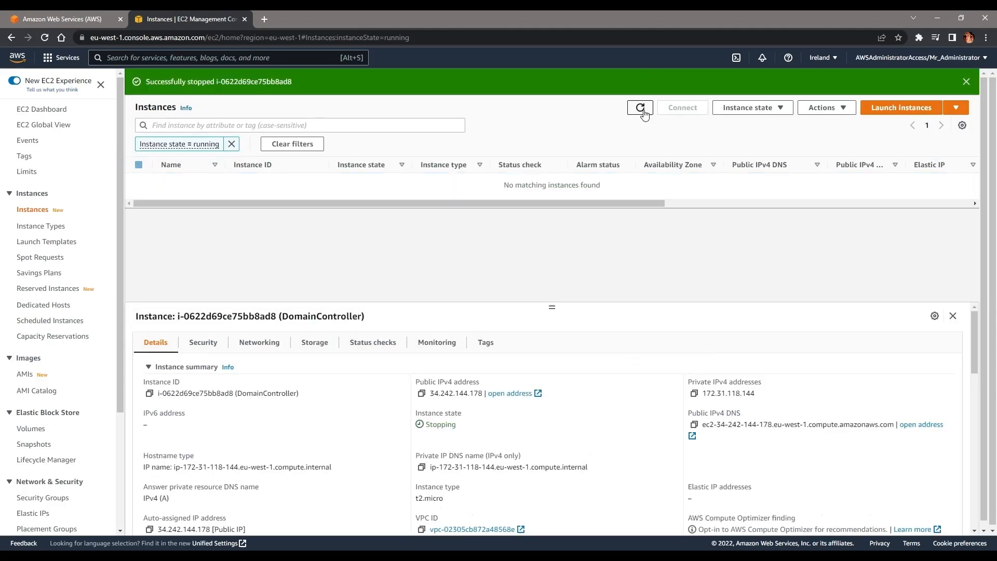
pyautogui.click(232, 144)
pyautogui.doubleClick(351, 164)
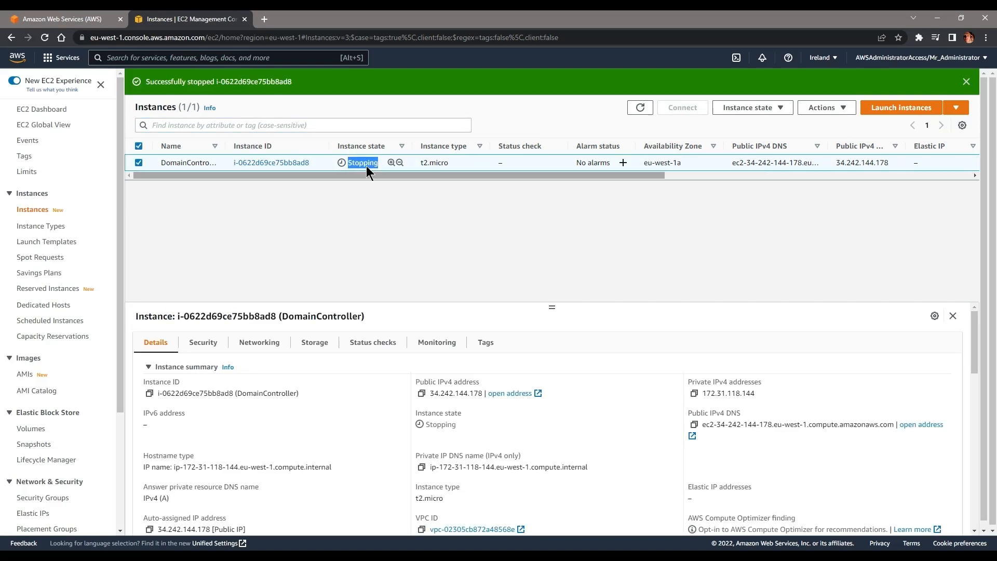
pyautogui.click(748, 107)
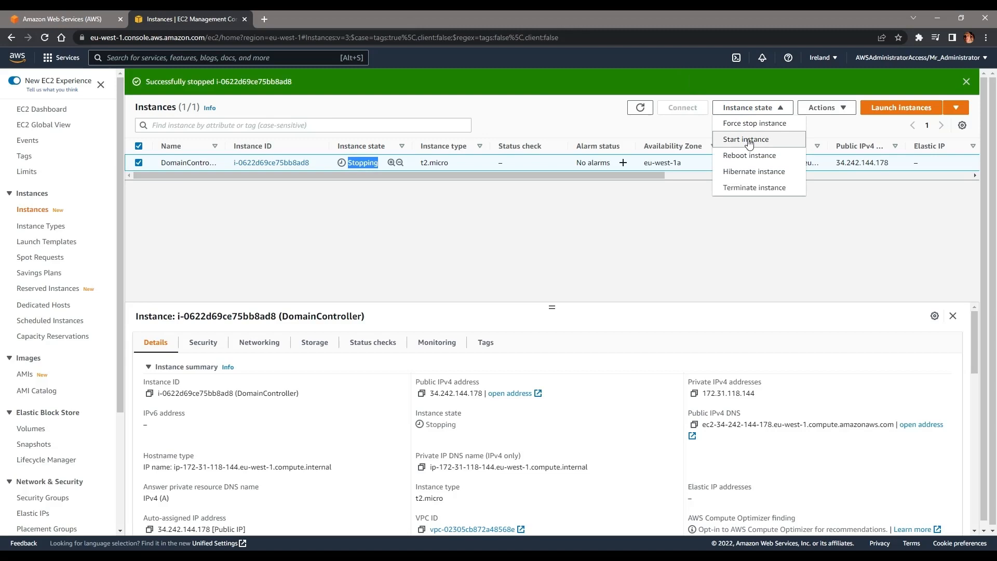
# Step: With DomainController passing 2/2 checks, copy its public DNS name from the RDP client connect page
pyautogui.click(481, 116)
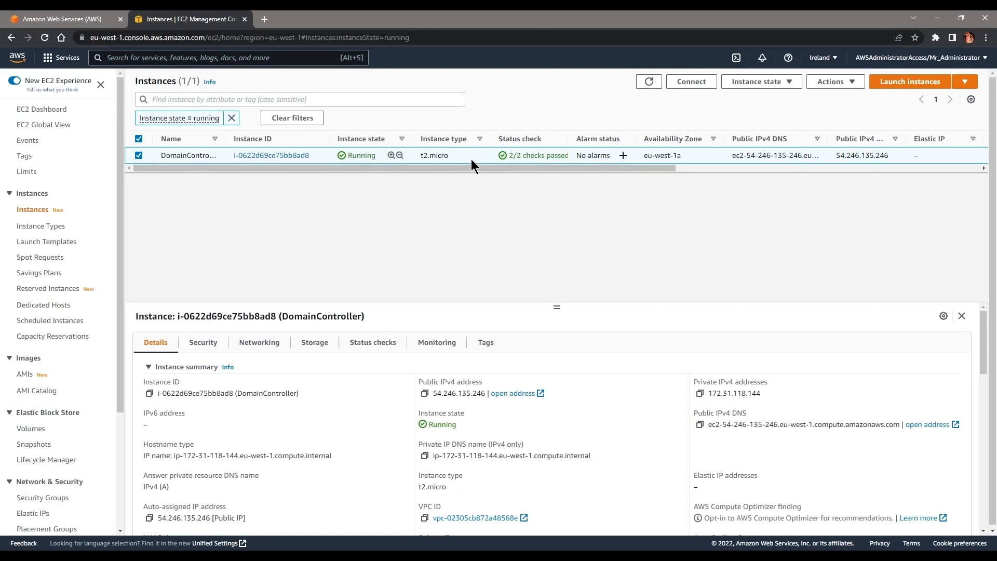
pyautogui.moveTo(529, 160); pyautogui.dragTo(584, 161)
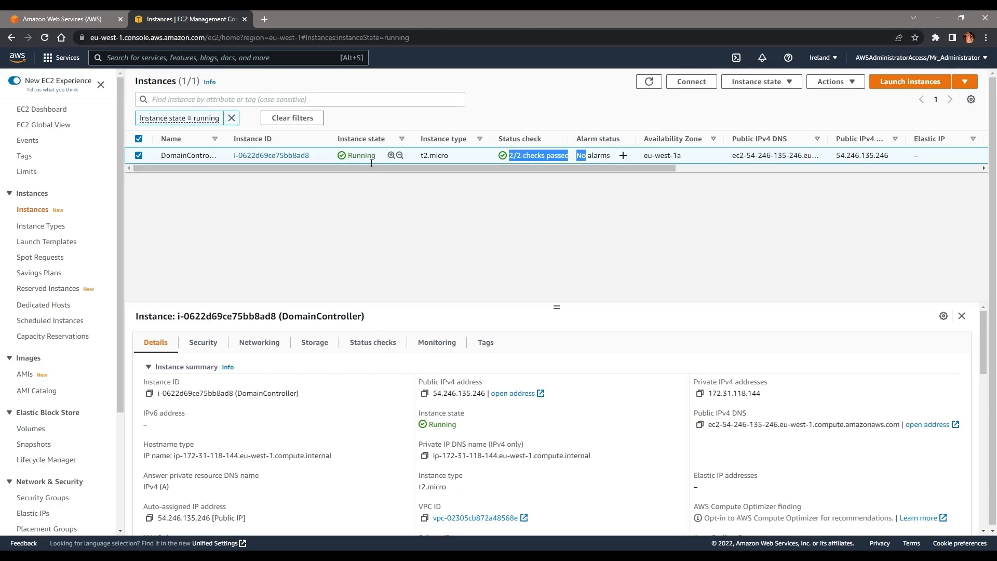
pyautogui.click(758, 82)
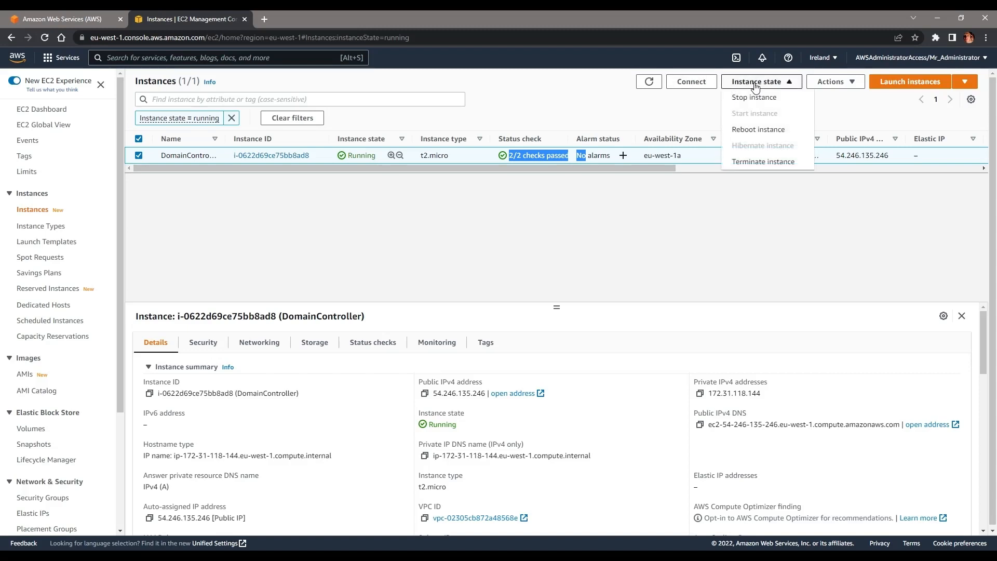
pyautogui.click(854, 82)
pyautogui.click(835, 98)
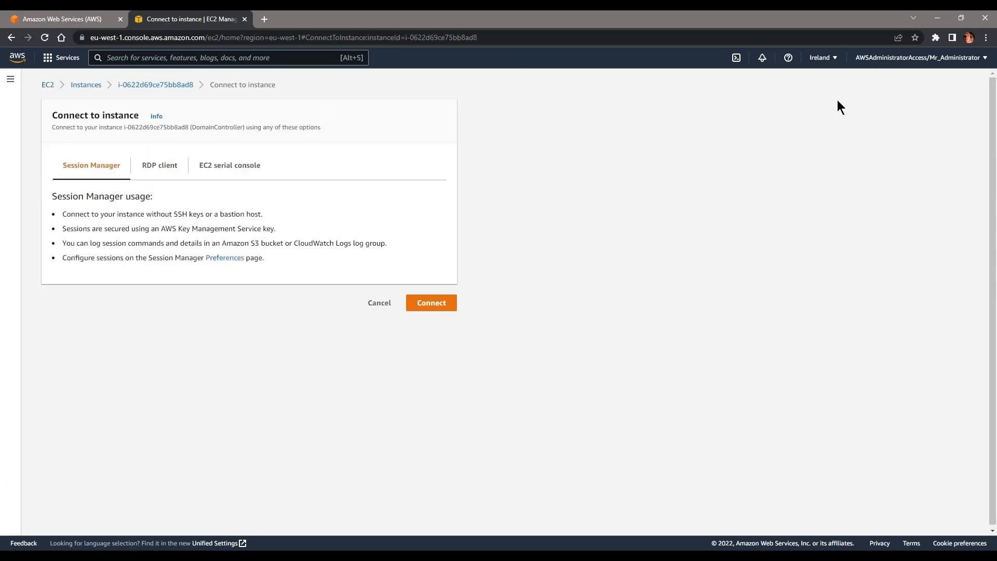
pyautogui.click(161, 166)
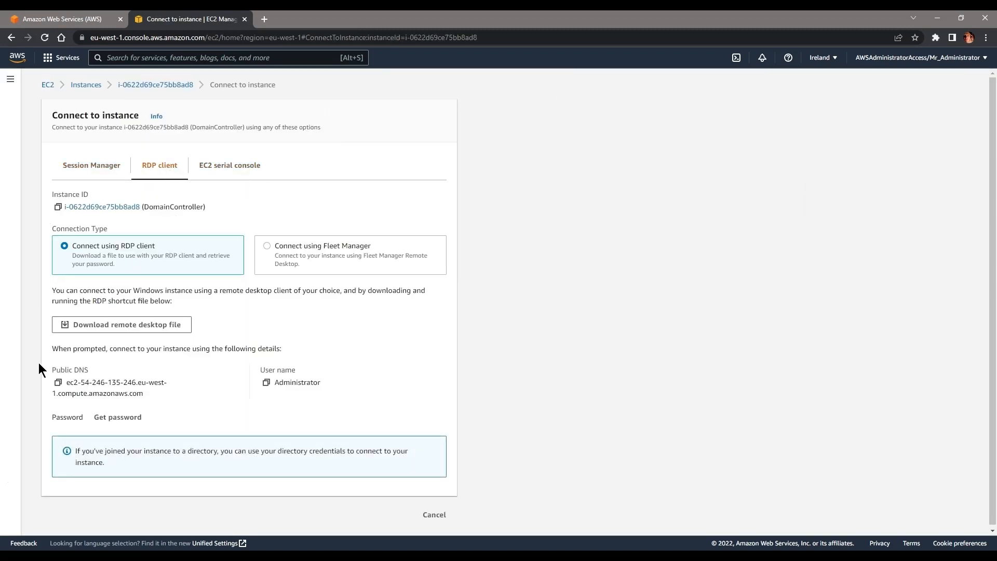
pyautogui.click(59, 382)
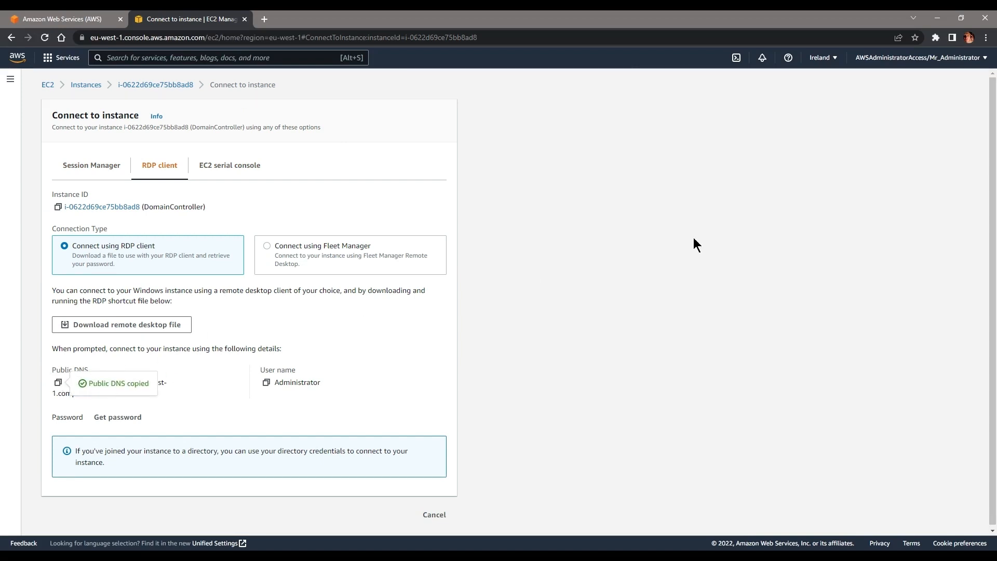
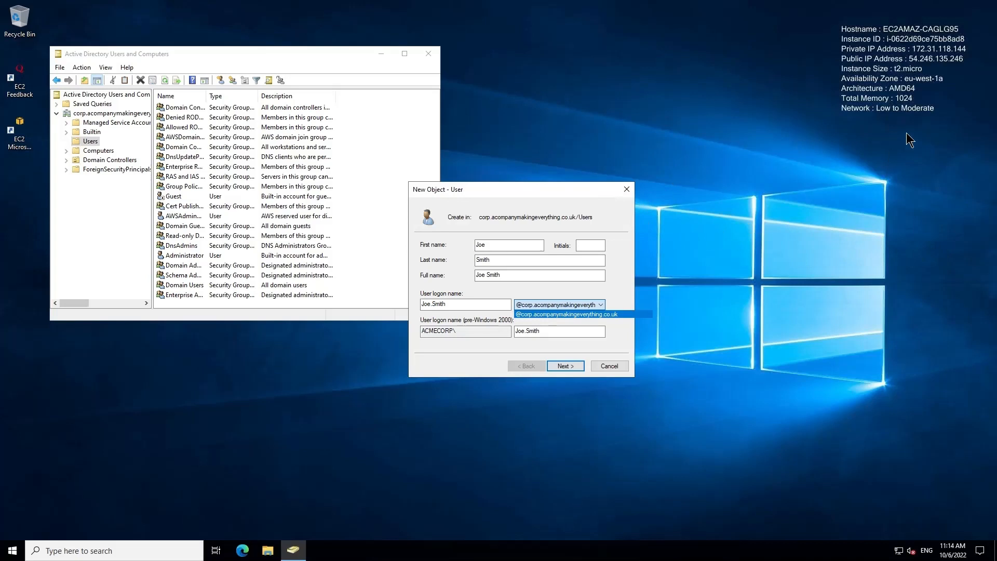
# Step: Keep the default domain suffix, set the password, and finish creating the new user account
pyautogui.click(592, 284)
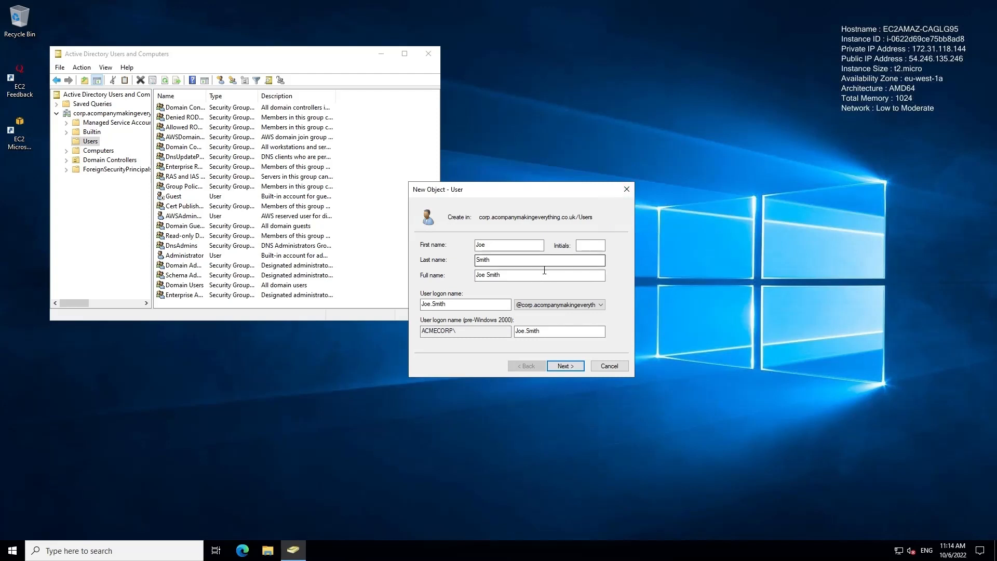
pyautogui.click(562, 366)
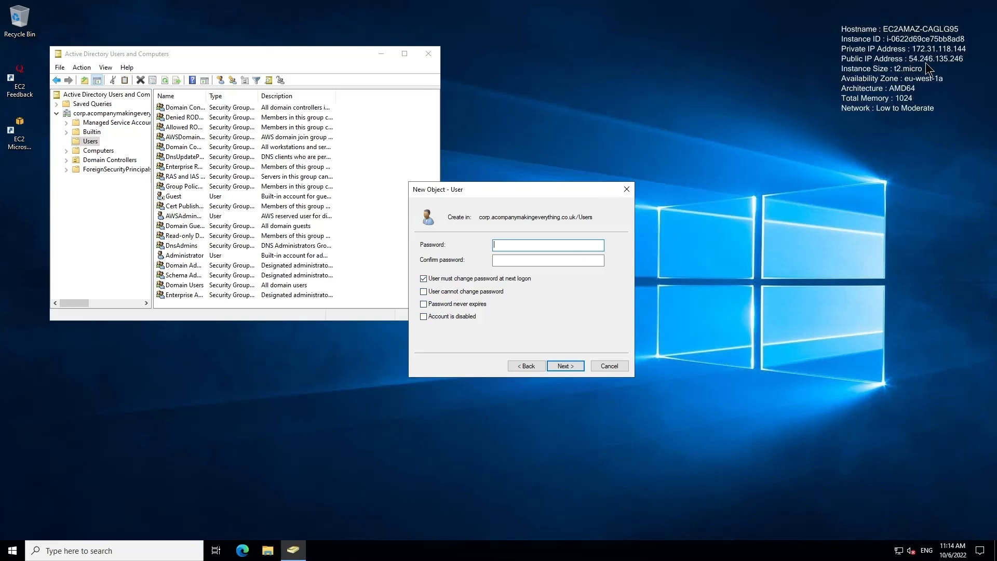
pyautogui.press('Return')
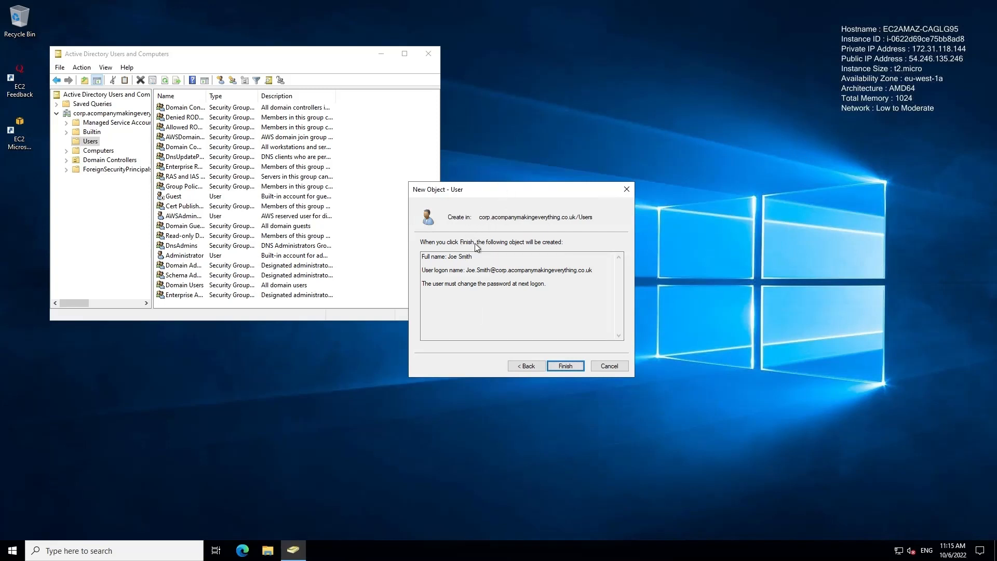
pyautogui.click(573, 369)
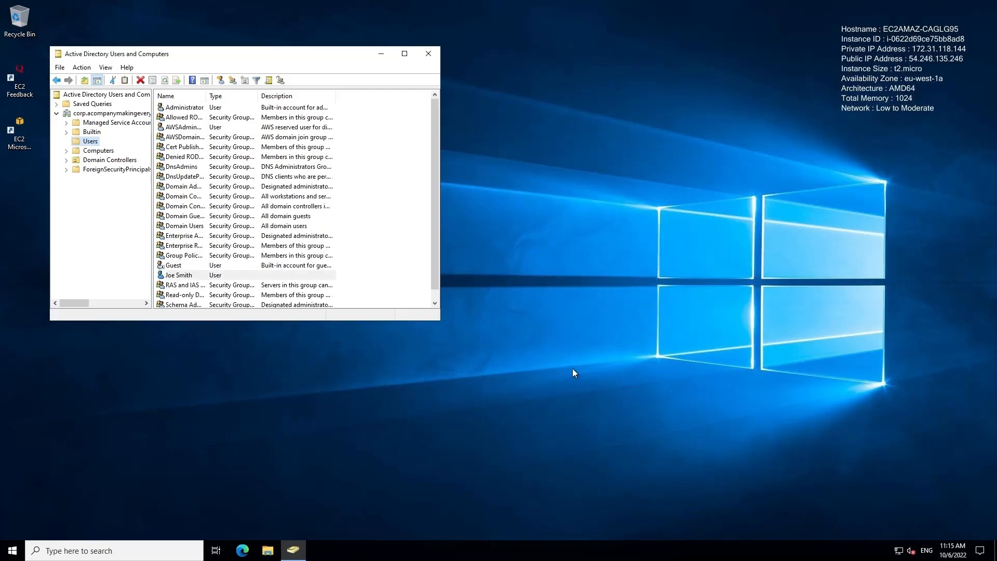
# Step: Bring the directory console back and open the new user's Properties
pyautogui.click(377, 60)
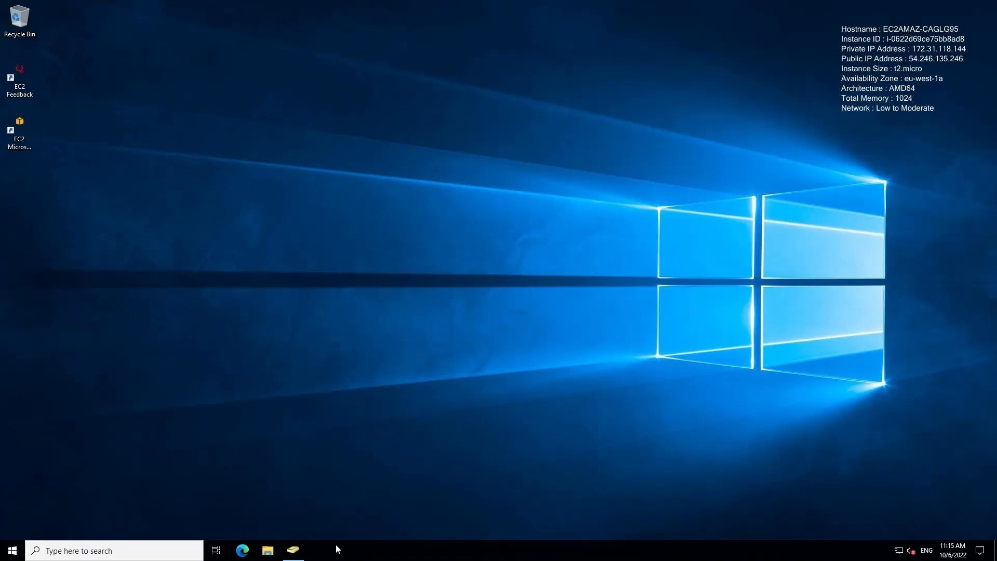
pyautogui.click(154, 551)
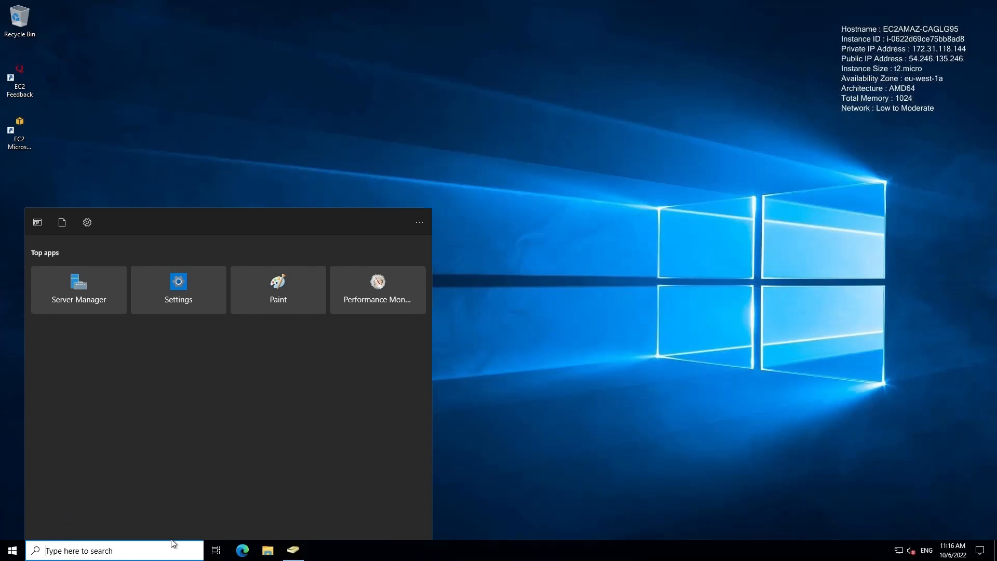
pyautogui.click(579, 357)
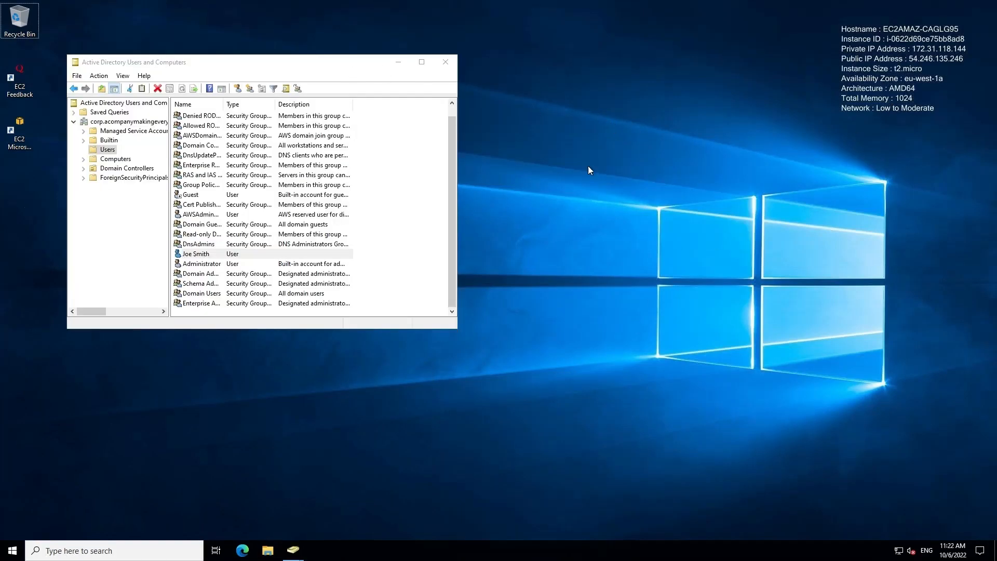
pyautogui.rightClick(197, 255)
pyautogui.click(235, 401)
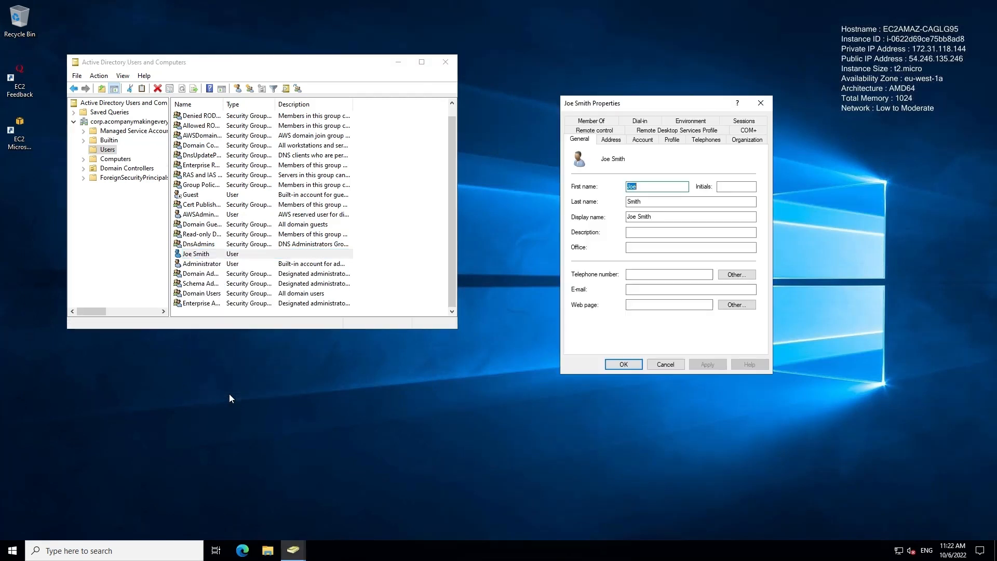
# Step: Untick 'User must change password at next logon' on the Account tab and apply
pyautogui.click(642, 140)
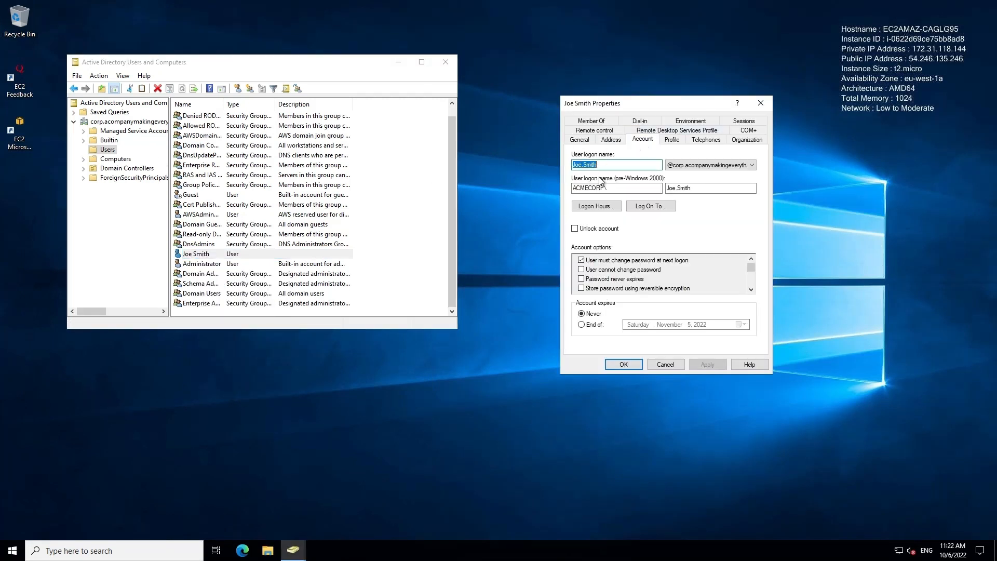
pyautogui.click(585, 272)
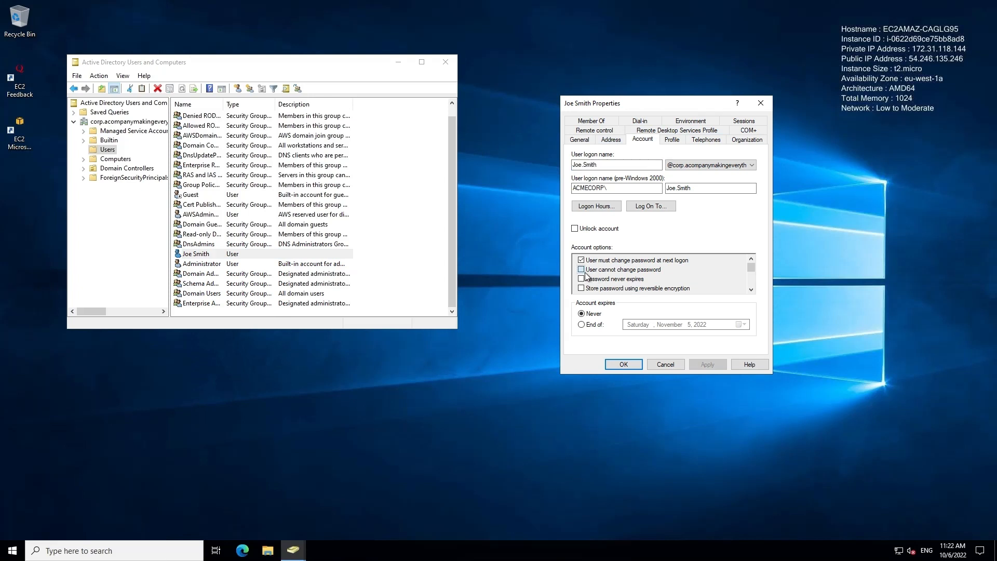
pyautogui.click(582, 270)
pyautogui.click(582, 261)
pyautogui.click(698, 365)
pyautogui.click(624, 365)
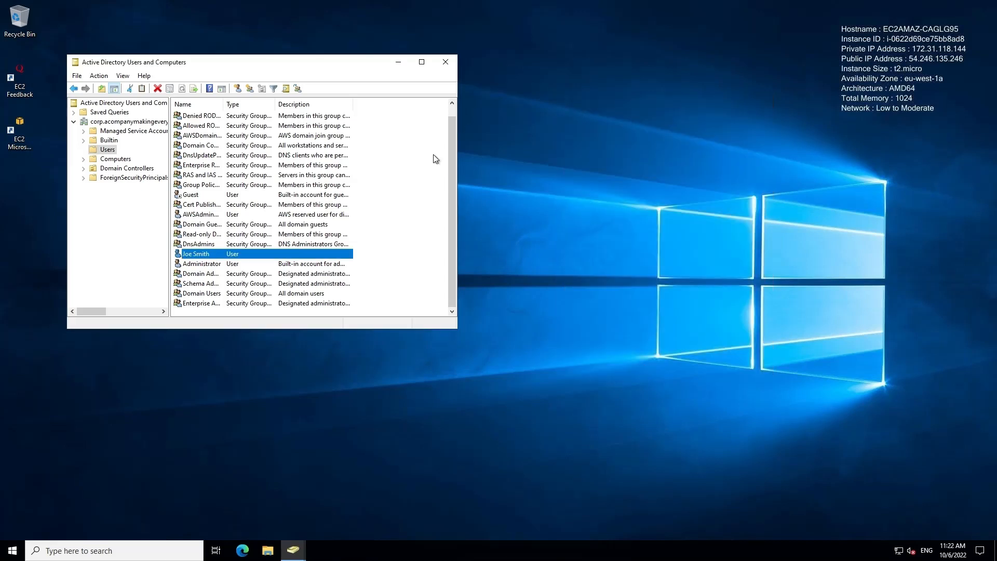
# Step: Close Active Directory Users and Computers
pyautogui.click(446, 63)
pyautogui.click(167, 550)
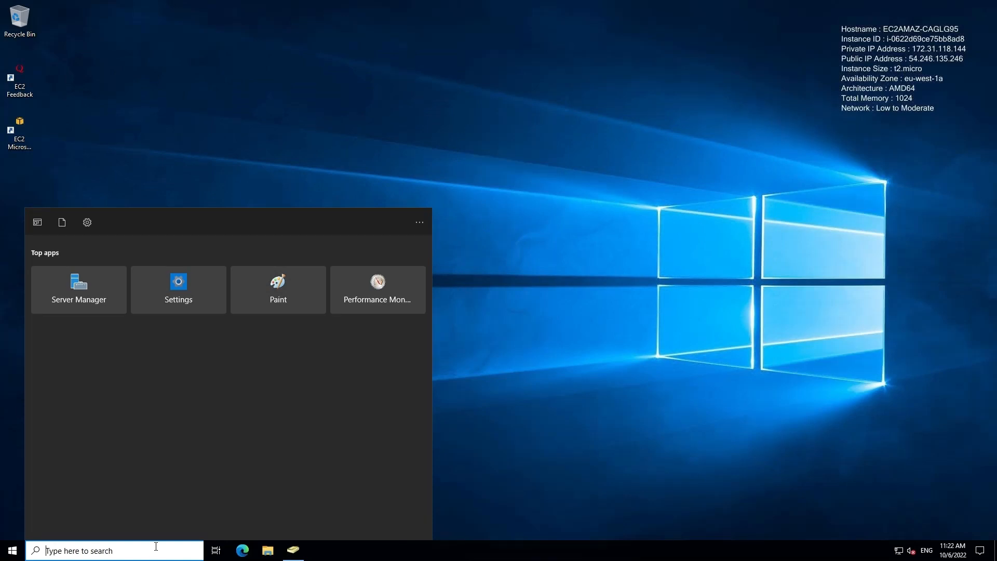
pyautogui.rightClick(13, 550)
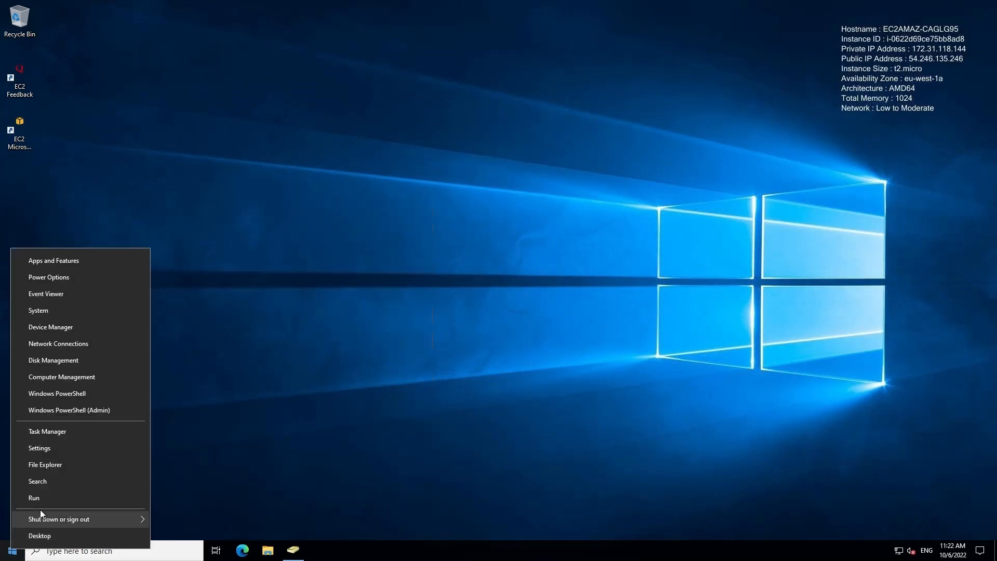
# Step: In System > About > Remote desktop, add a user allowed to connect remotely
pyautogui.click(47, 310)
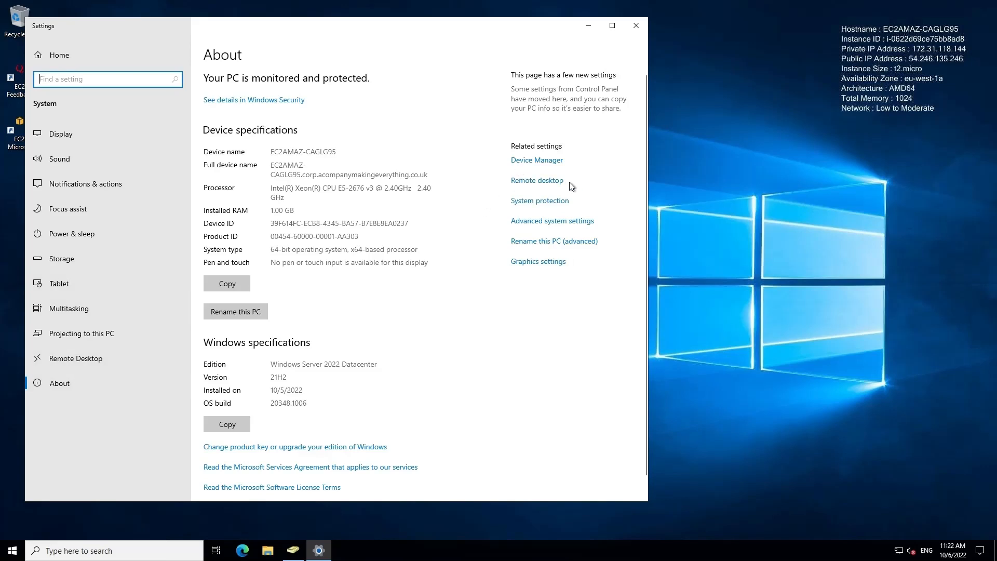
pyautogui.click(547, 181)
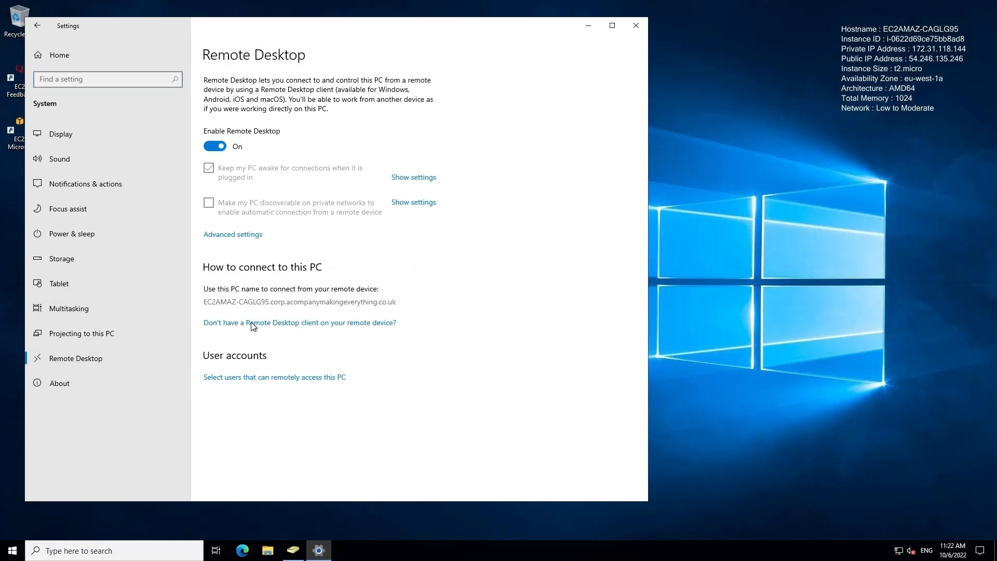
pyautogui.click(254, 379)
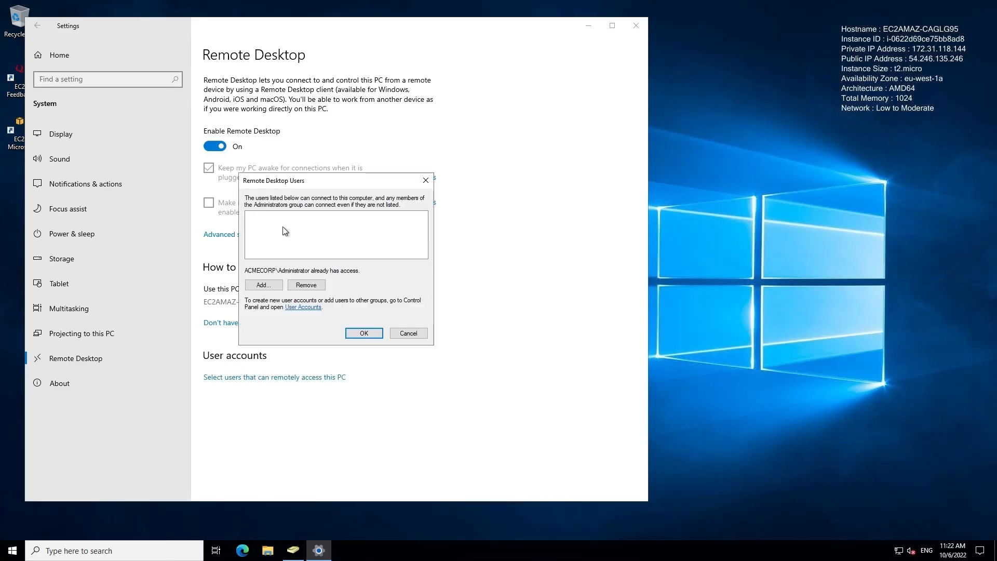
pyautogui.click(263, 285)
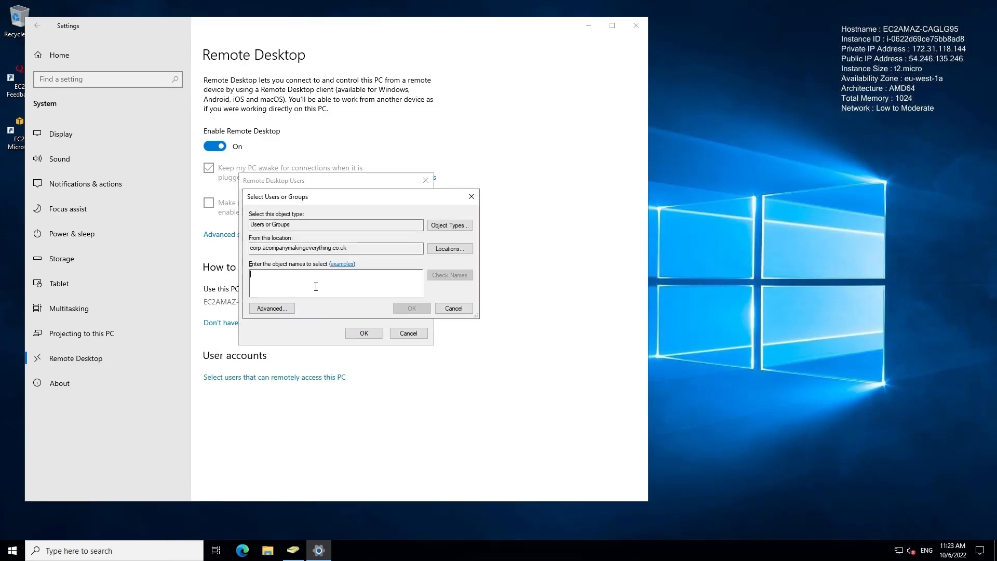
# Step: Confirm the new user in the Remote Desktop Users list and close Settings
pyautogui.press('super+space')
pyautogui.press('super+e')
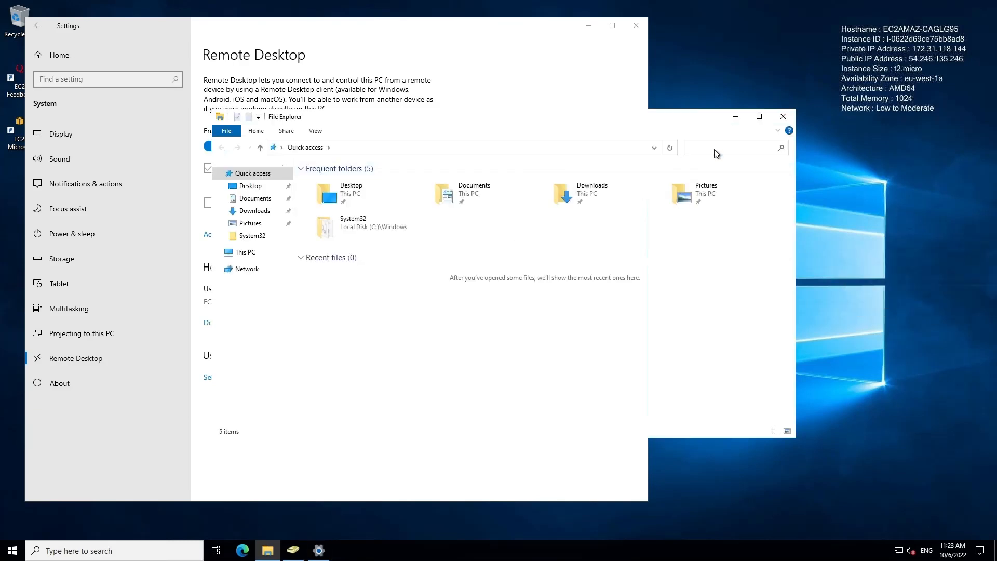
pyautogui.click(786, 117)
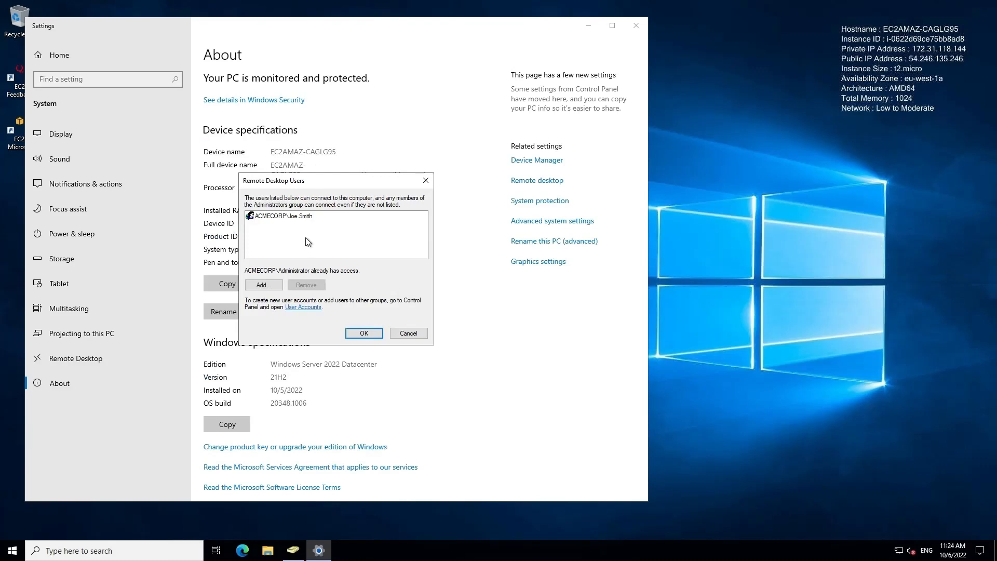
pyautogui.click(374, 335)
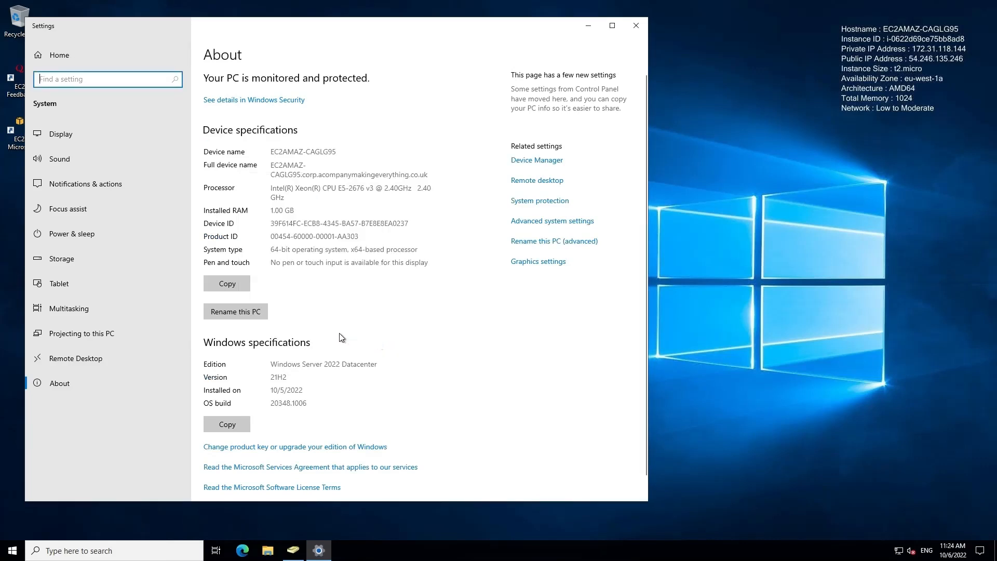
pyautogui.click(636, 26)
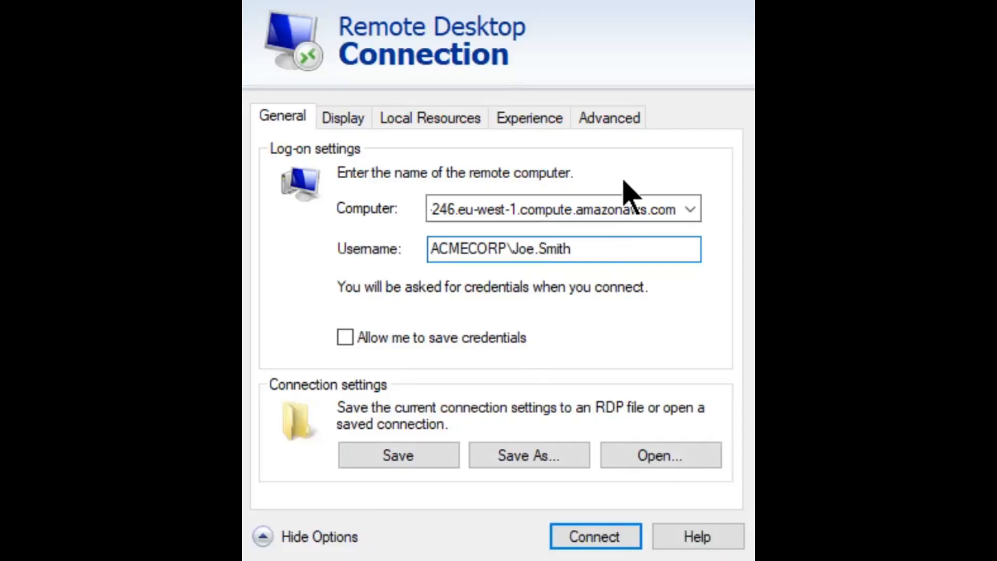
# Step: Connect by Remote Desktop as the new domain user and verify the account in Start
pyautogui.click(573, 213)
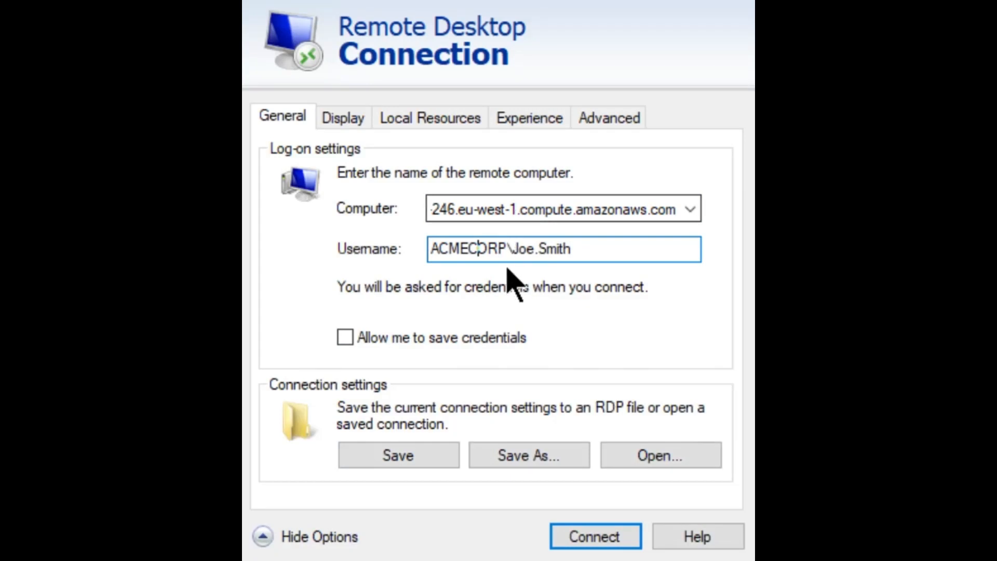
pyautogui.click(596, 535)
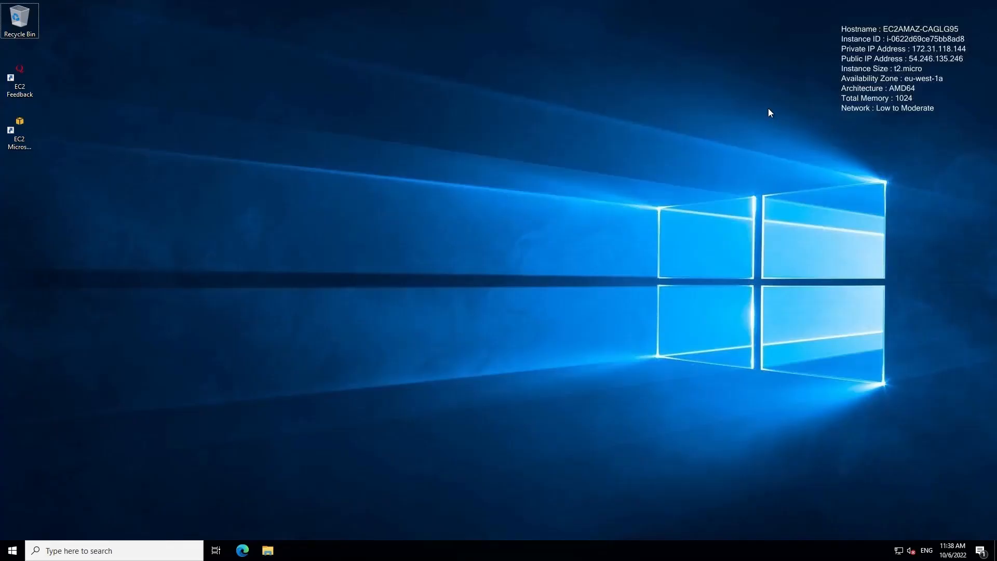
pyautogui.click(13, 554)
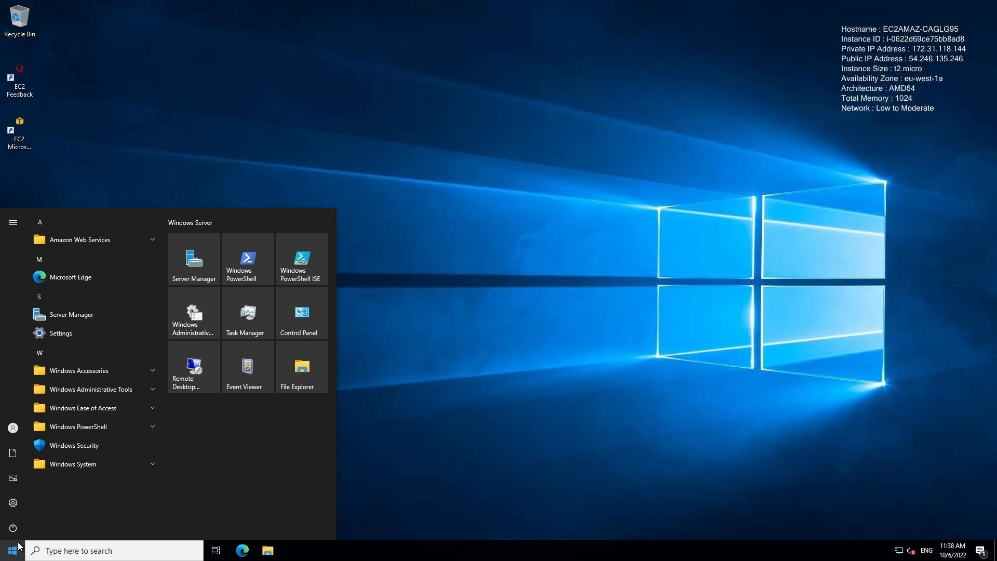
pyautogui.moveTo(23, 524)
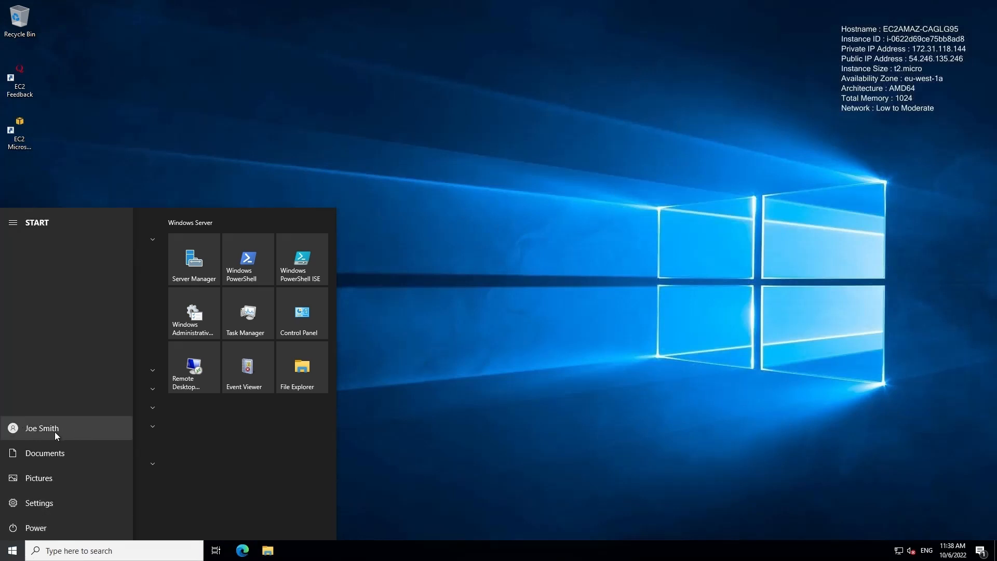
pyautogui.click(599, 311)
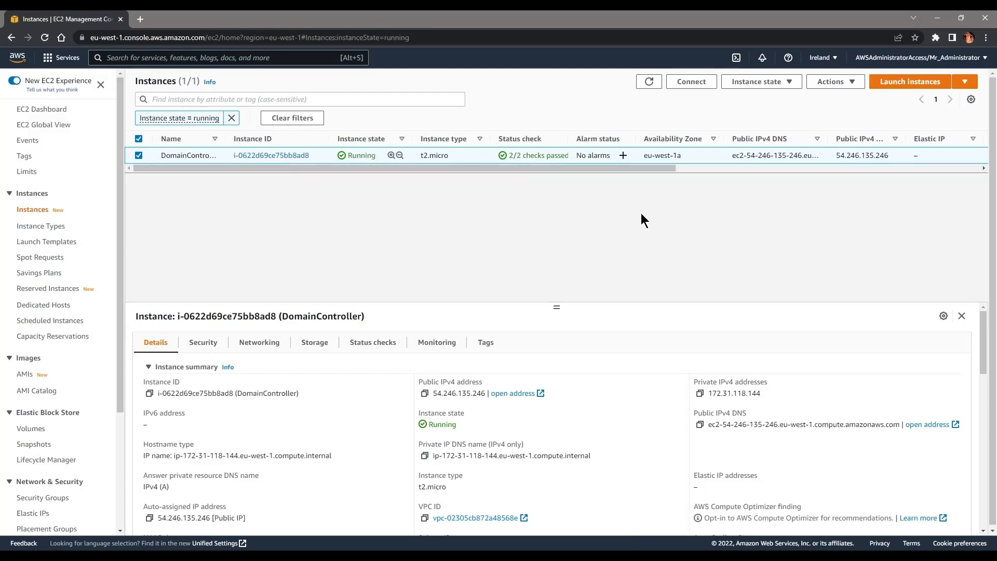
# Step: Search 'workmail', open Amazon WorkMail, and start the Create organization form
pyautogui.click(19, 63)
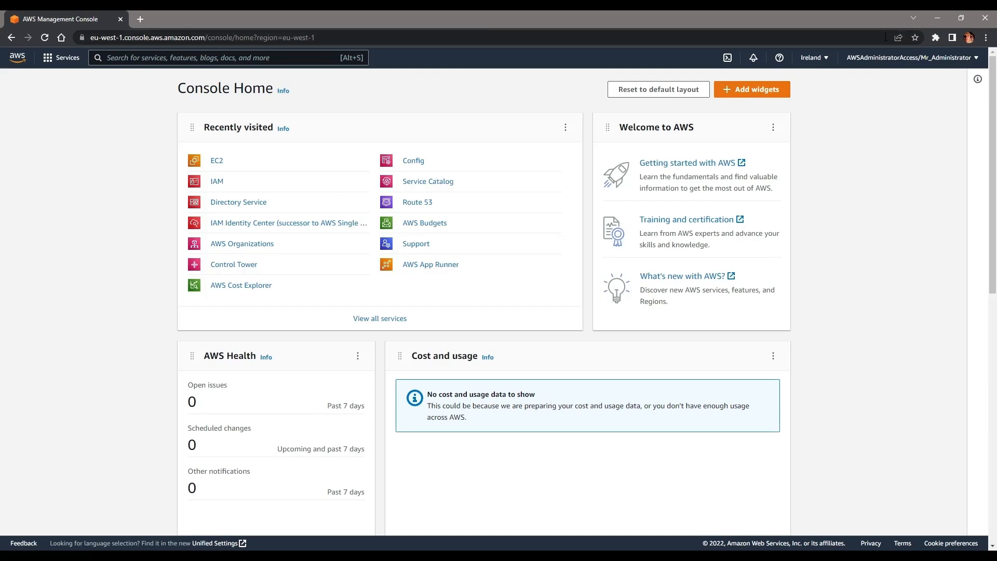
pyautogui.click(874, 58)
pyautogui.click(875, 58)
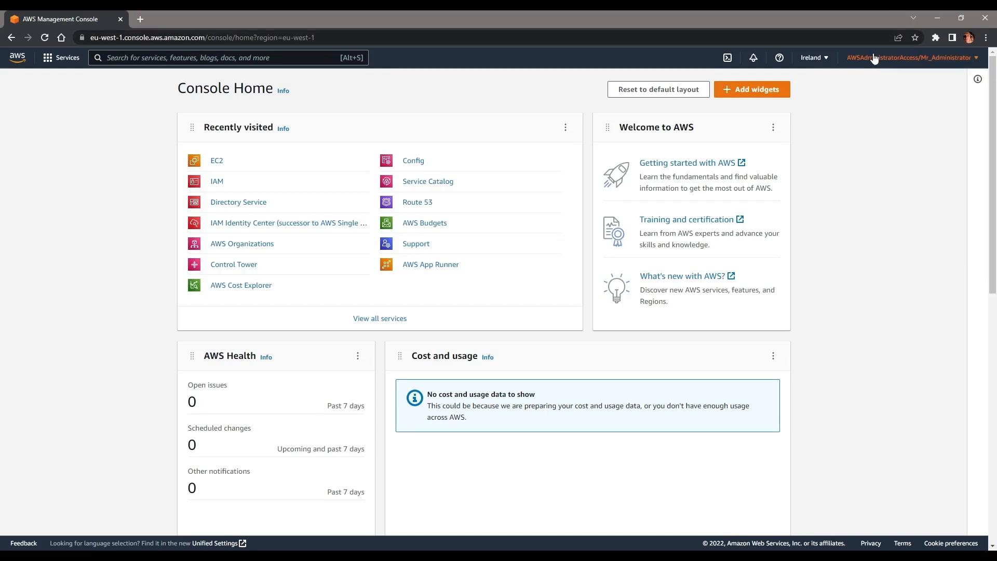
pyautogui.click(217, 65)
pyautogui.write('workmail')
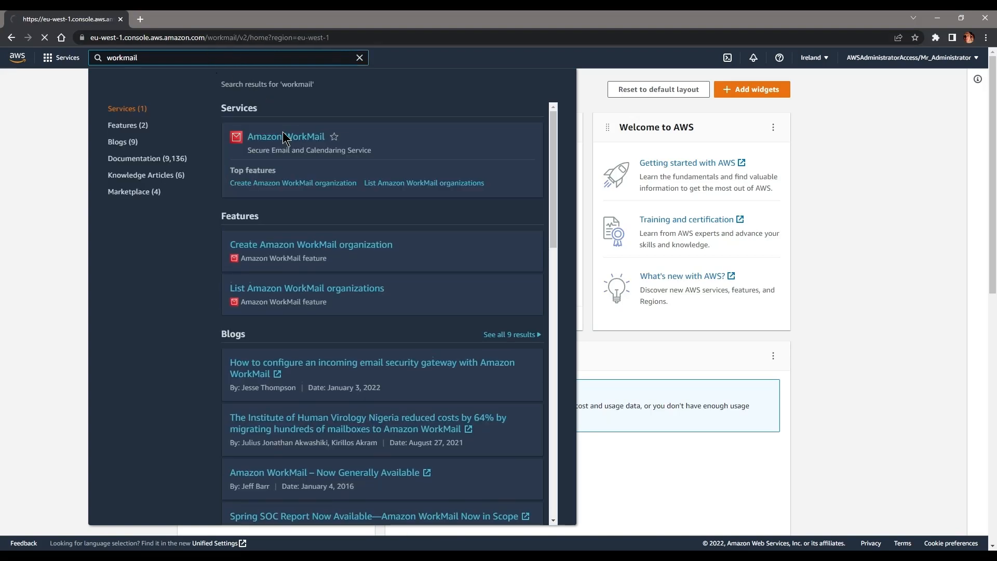
pyautogui.click(285, 135)
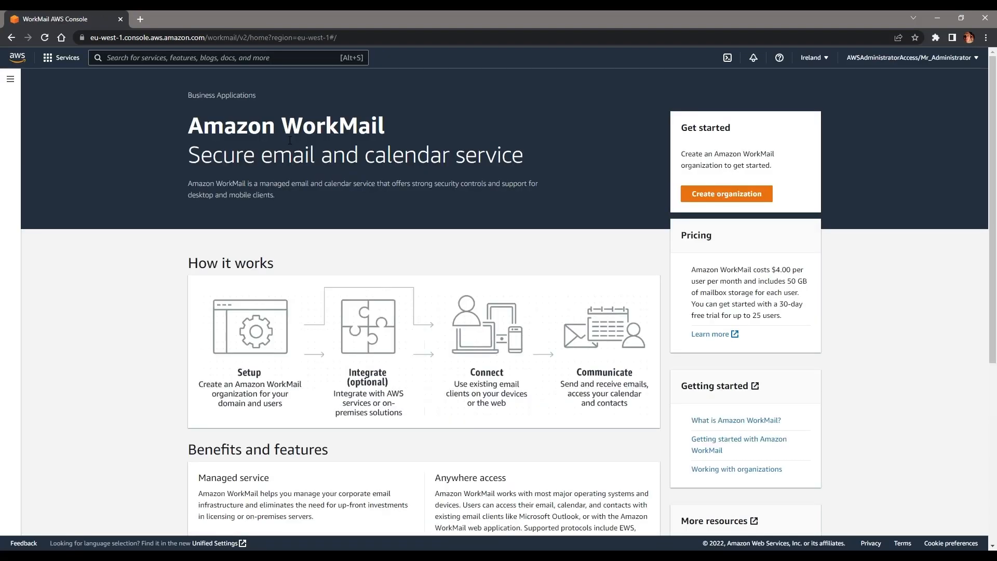
pyautogui.click(10, 79)
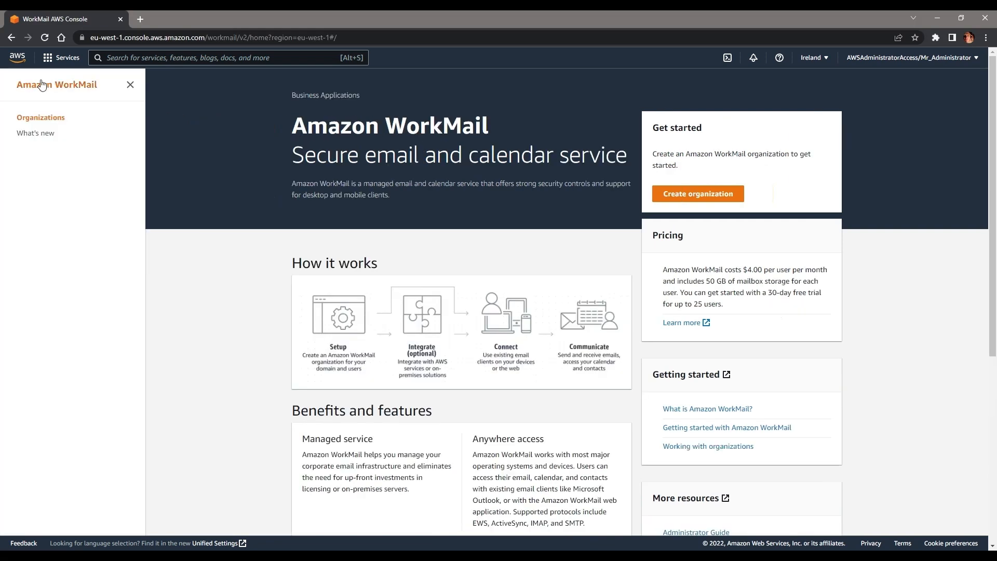
pyautogui.click(692, 198)
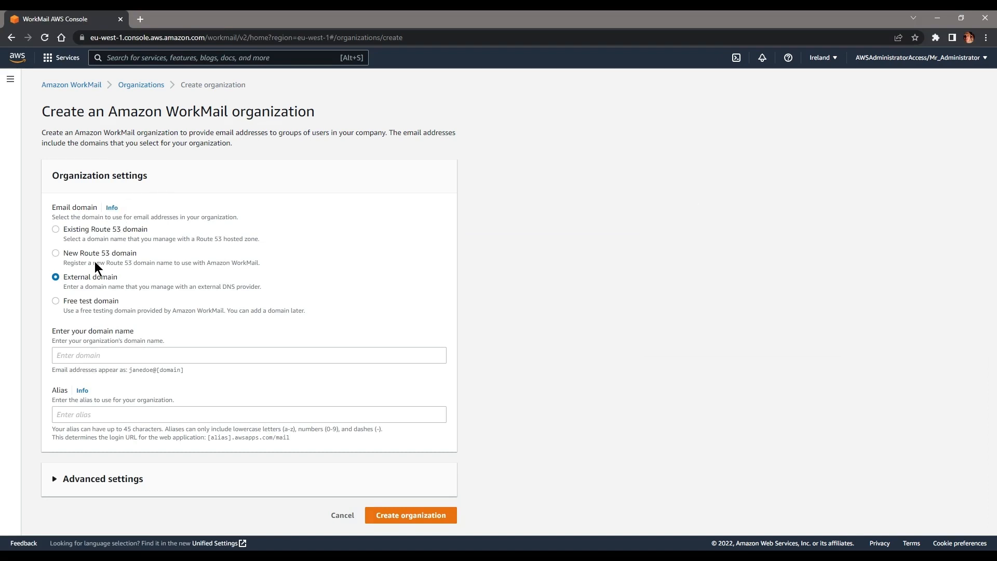
# Step: Try the Route 53 domain option, find no hosted zones, and choose External domain
pyautogui.click(113, 230)
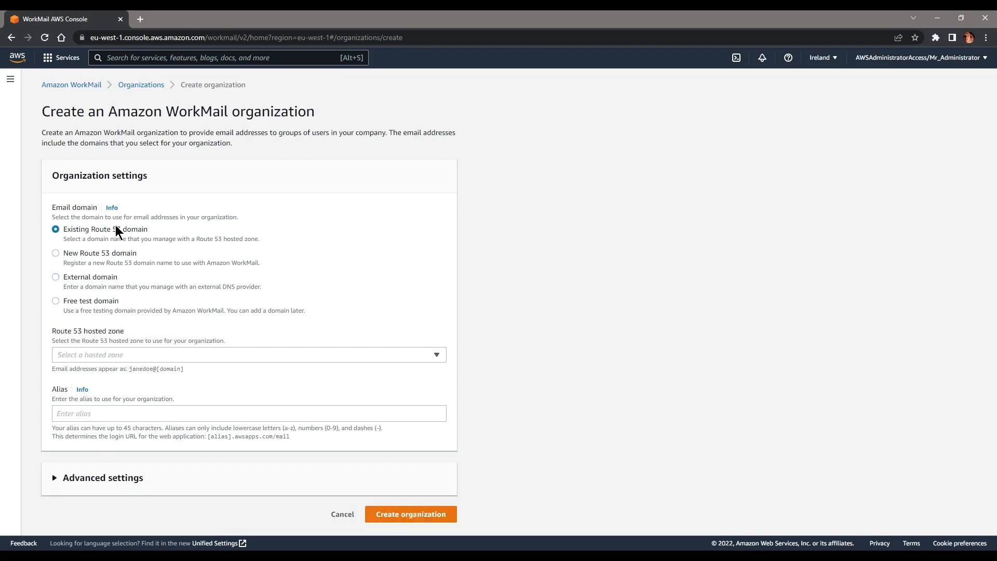
pyautogui.click(132, 354)
pyautogui.click(132, 355)
pyautogui.click(134, 356)
pyautogui.click(134, 355)
pyautogui.click(134, 355)
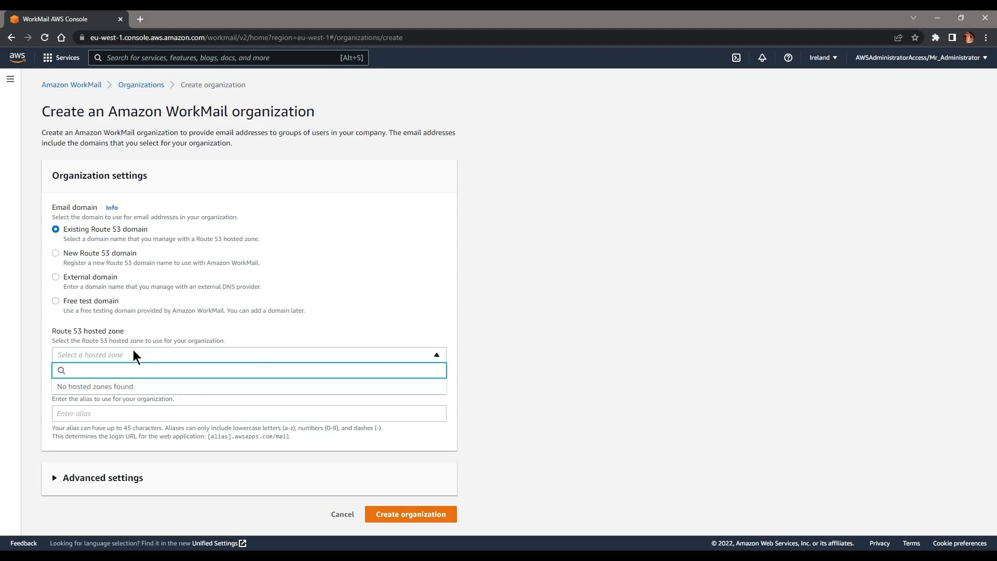
pyautogui.click(134, 355)
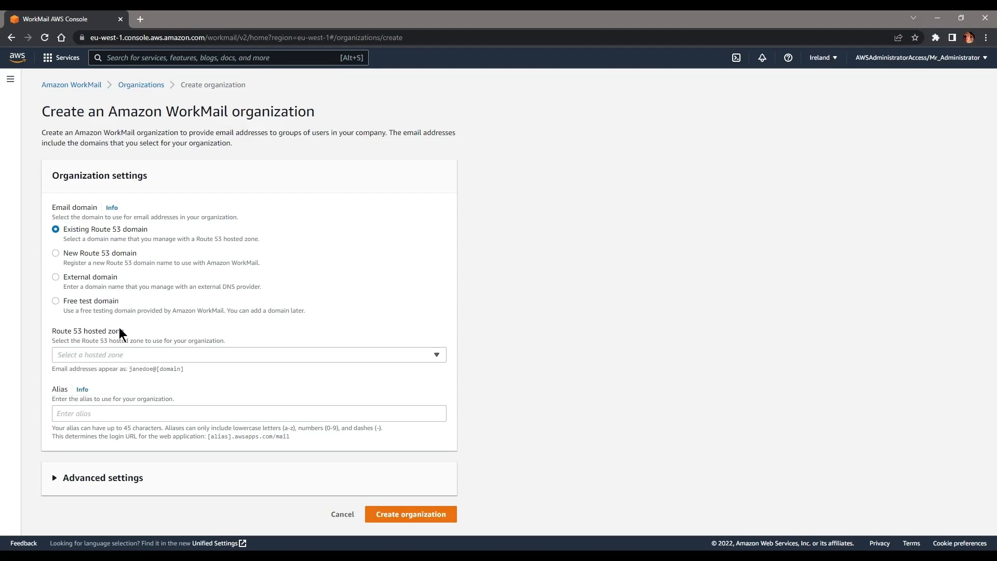
pyautogui.click(76, 279)
# Step: Enter domain acompanymakingeverything and organization alias acmecorporationUK
pyautogui.click(105, 358)
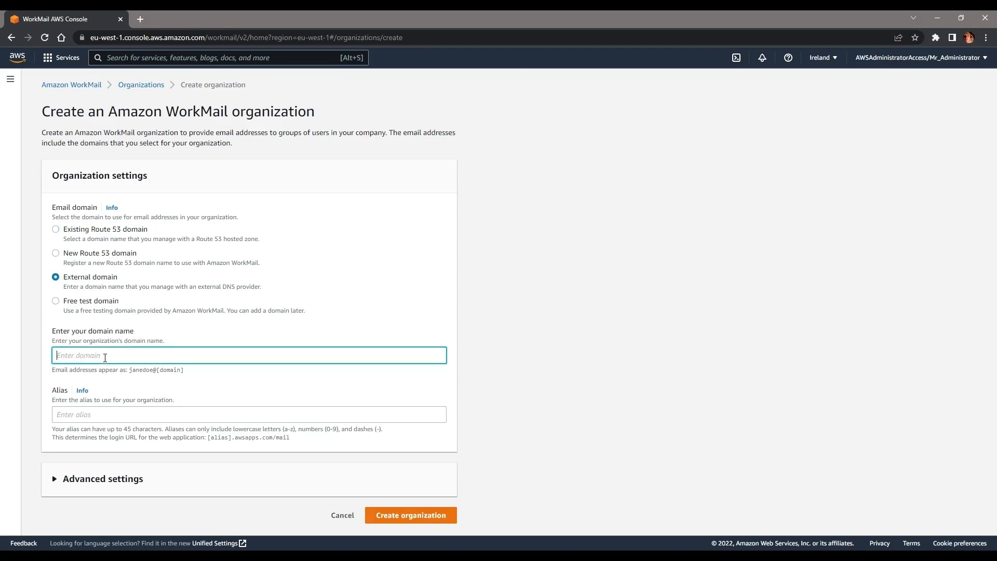
pyautogui.write('acompanymakingeverything.co.uk')
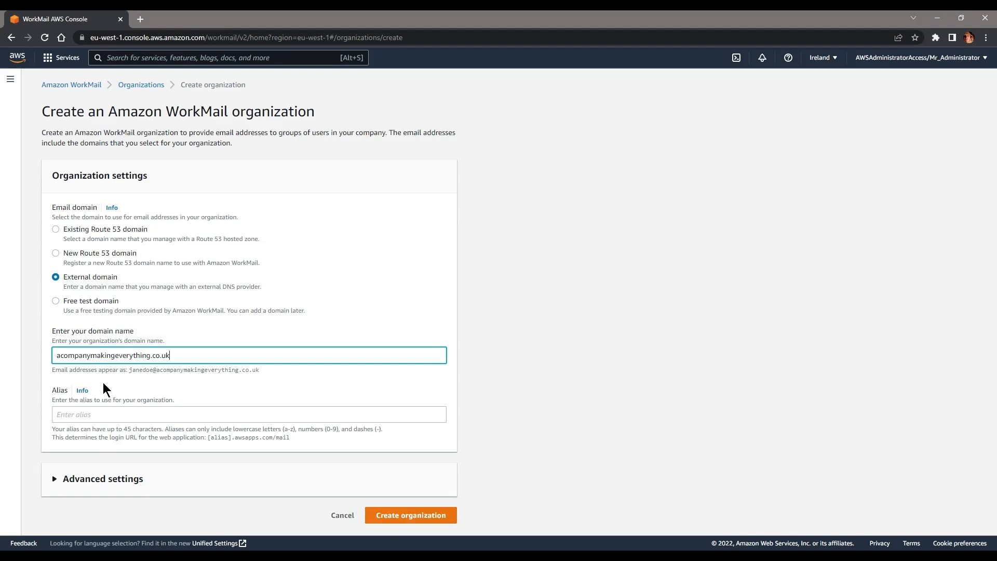
pyautogui.click(110, 415)
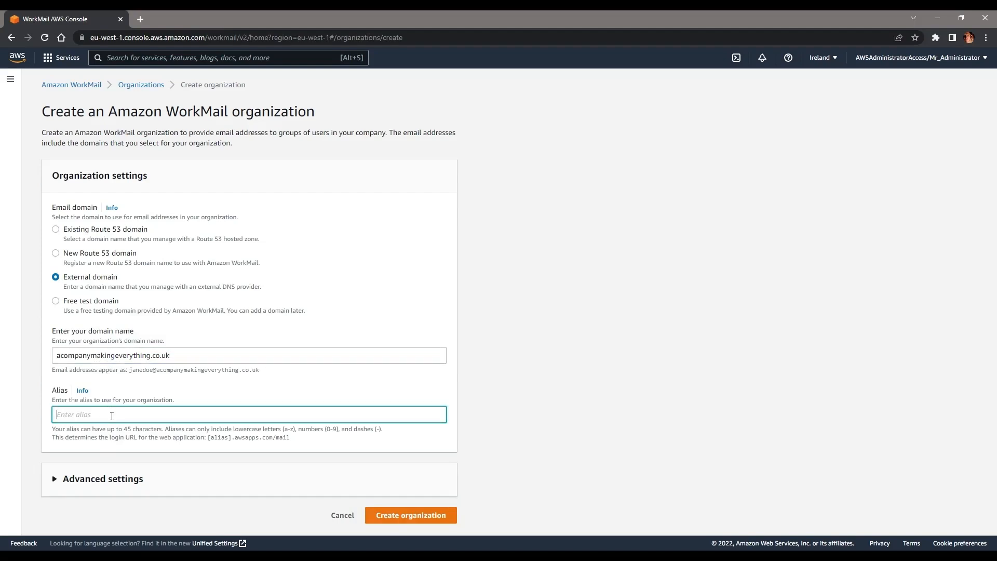
pyautogui.write('acompanymakingevrything')
pyautogui.press('BackSpace')
pyautogui.press('BackSpace')
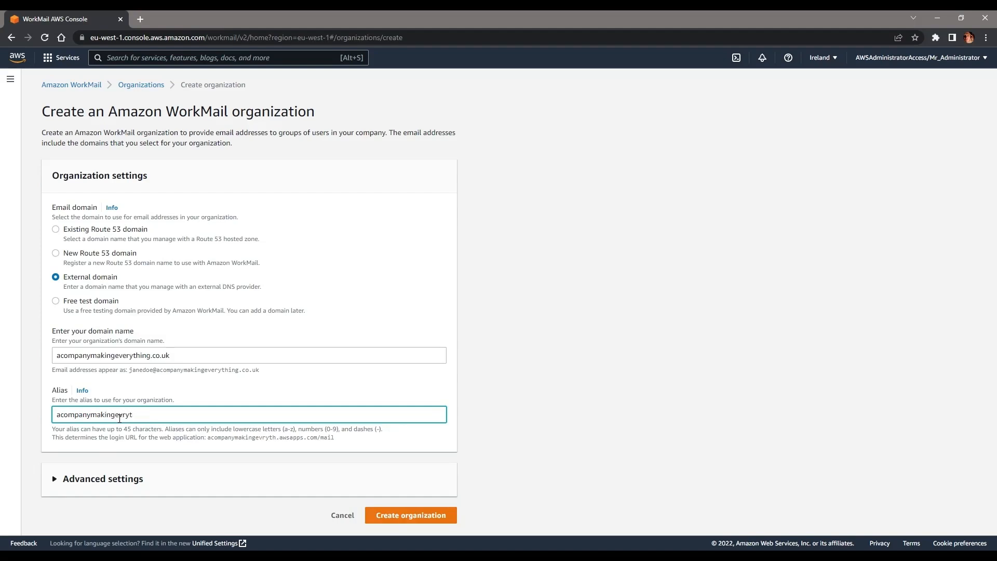
pyautogui.press('BackSpace')
pyautogui.write('ng')
pyautogui.hotkey('ctrl', 'a')
pyautogui.write('acmecorporationUK')
pyautogui.moveTo(168, 421); pyautogui.dragTo(441, 418)
# Step: Under Advanced settings, use the existing corp.acompanymakingeverything.co.uk directory
pyautogui.click(70, 478)
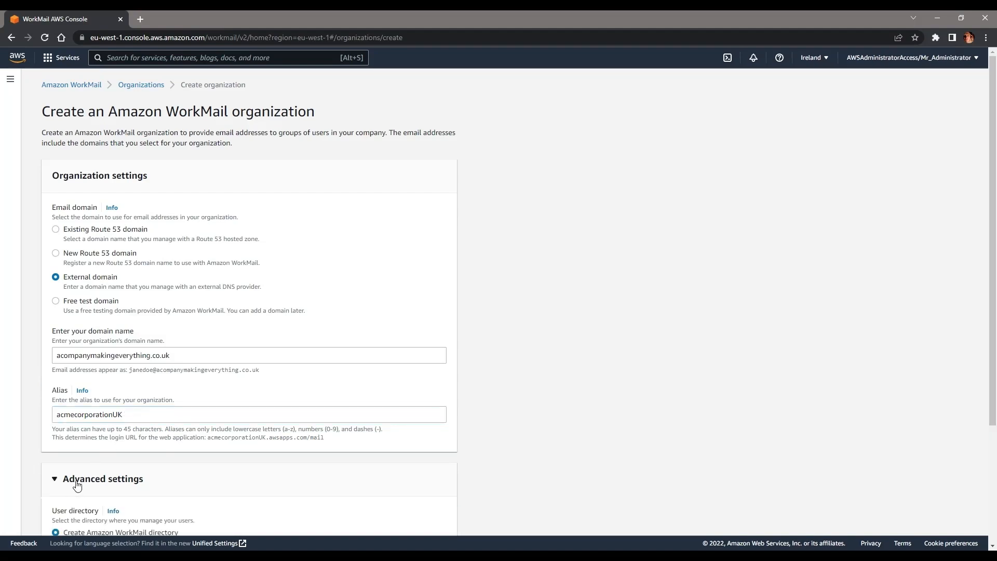
pyautogui.scroll(-2, 101, 320)
pyautogui.scroll(-1, 101, 320)
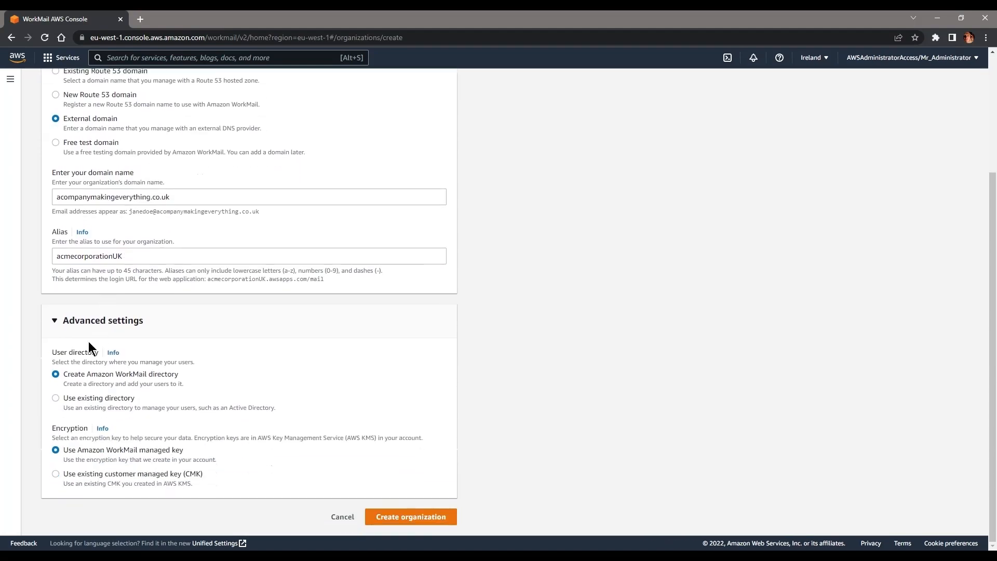
pyautogui.click(77, 401)
pyautogui.click(127, 443)
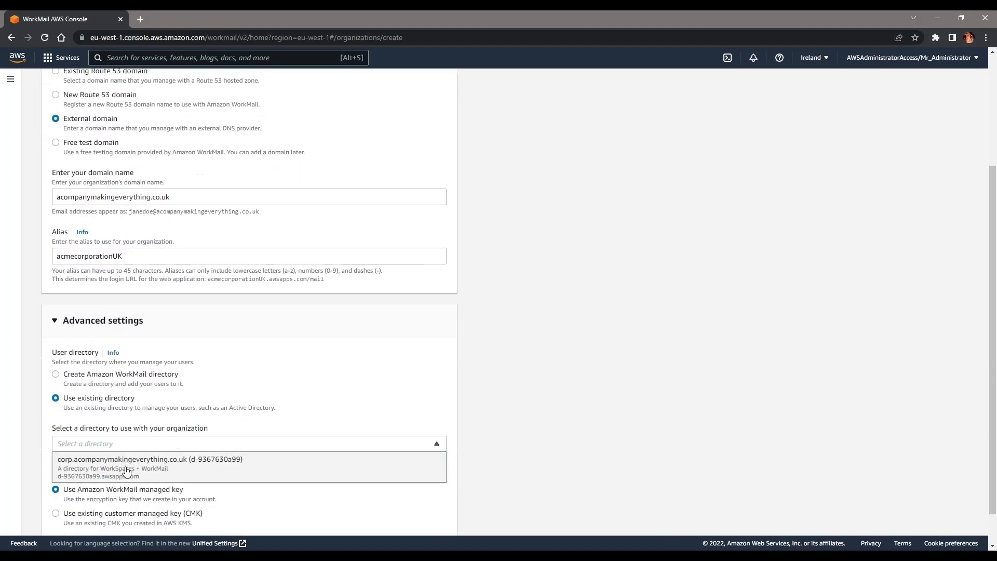
pyautogui.click(126, 469)
pyautogui.scroll(-1, 117, 403)
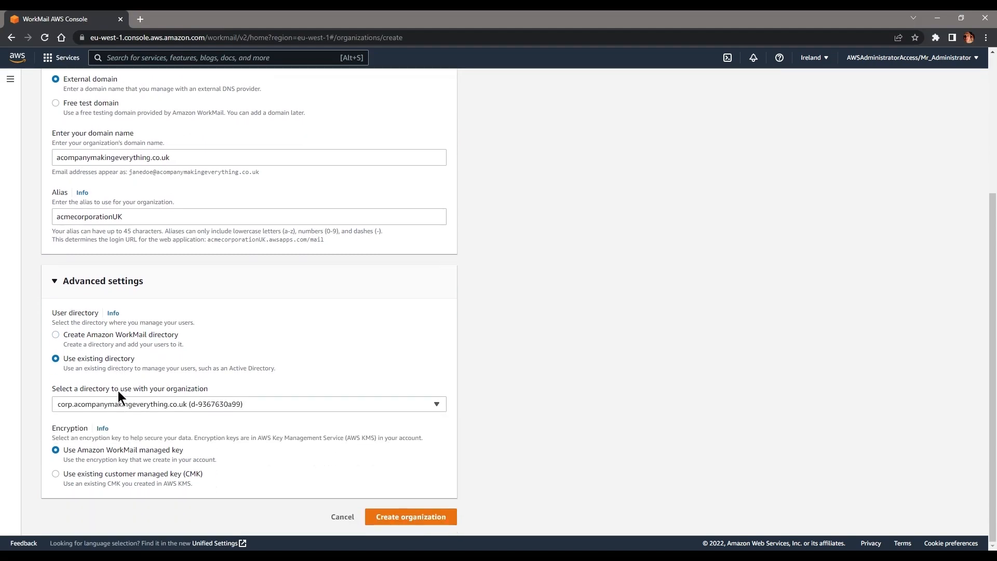
pyautogui.moveTo(177, 450); pyautogui.dragTo(77, 451)
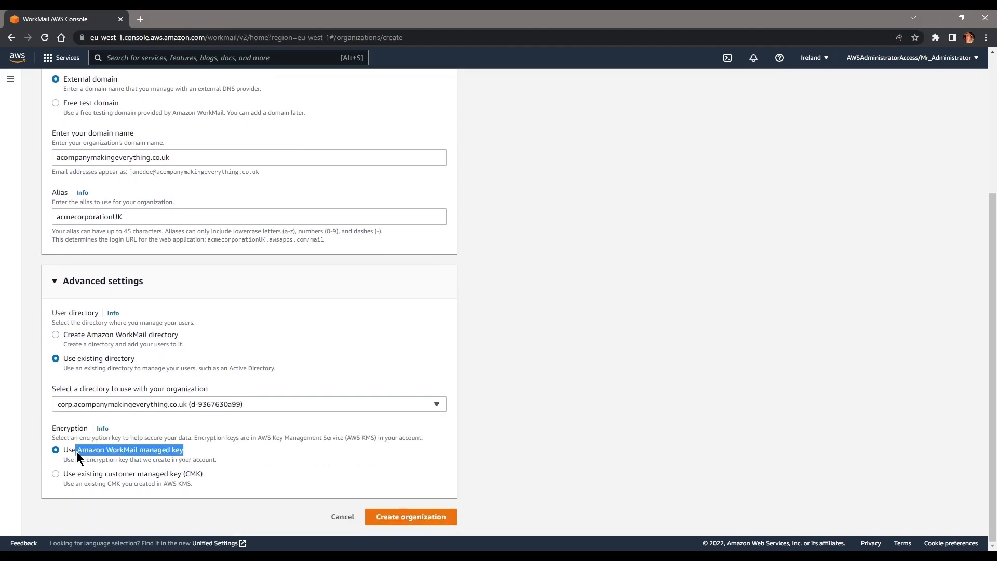
pyautogui.click(206, 447)
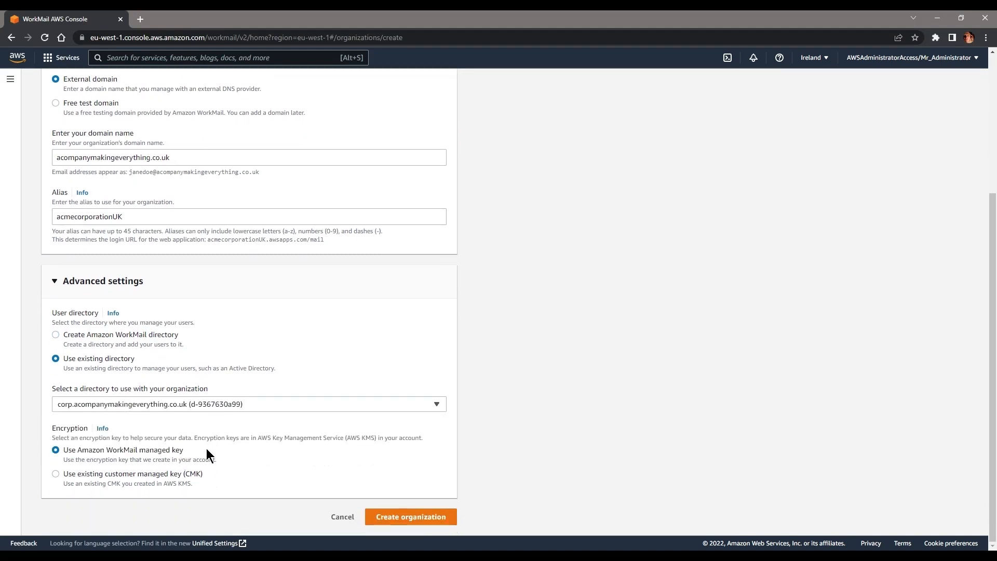
# Step: Attempt creation, then start rewriting the rejected alias in lowercase
pyautogui.click(442, 521)
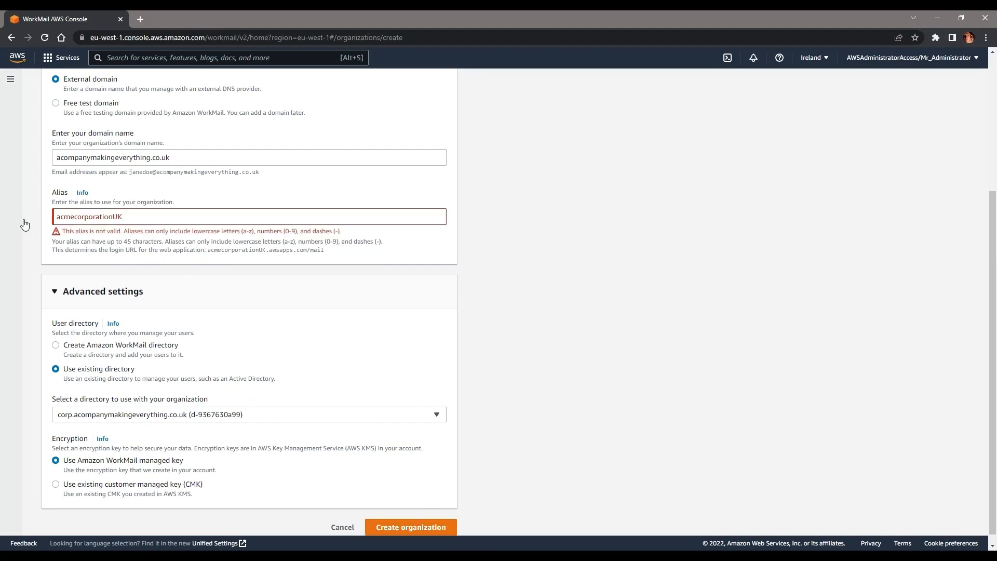
pyautogui.click(96, 223)
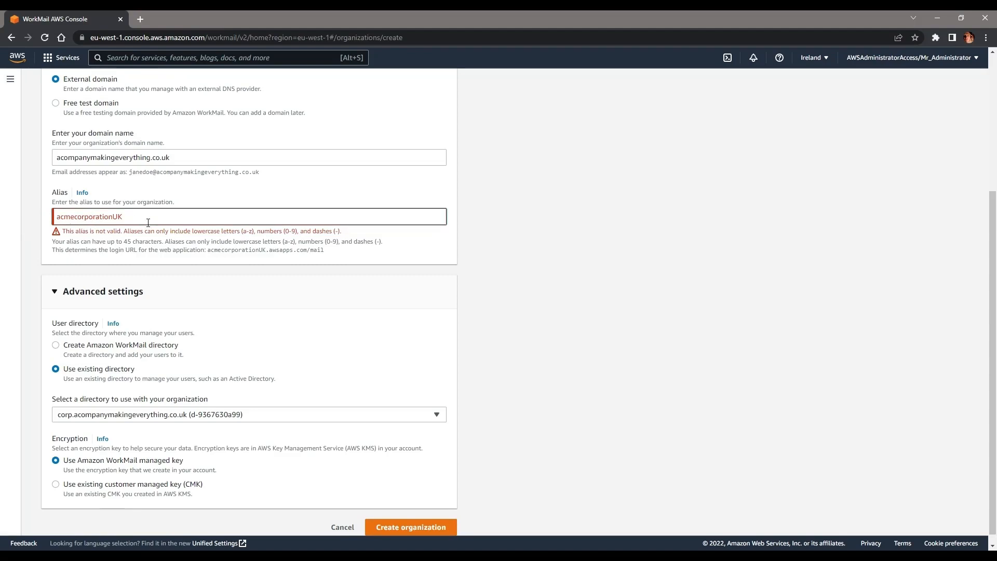
pyautogui.moveTo(117, 222); pyautogui.dragTo(99, 224)
pyautogui.press('BackSpace')
pyautogui.click(289, 165)
pyautogui.press('BackSpace')
pyautogui.press('BackSpace')
pyautogui.press('BackSpace')
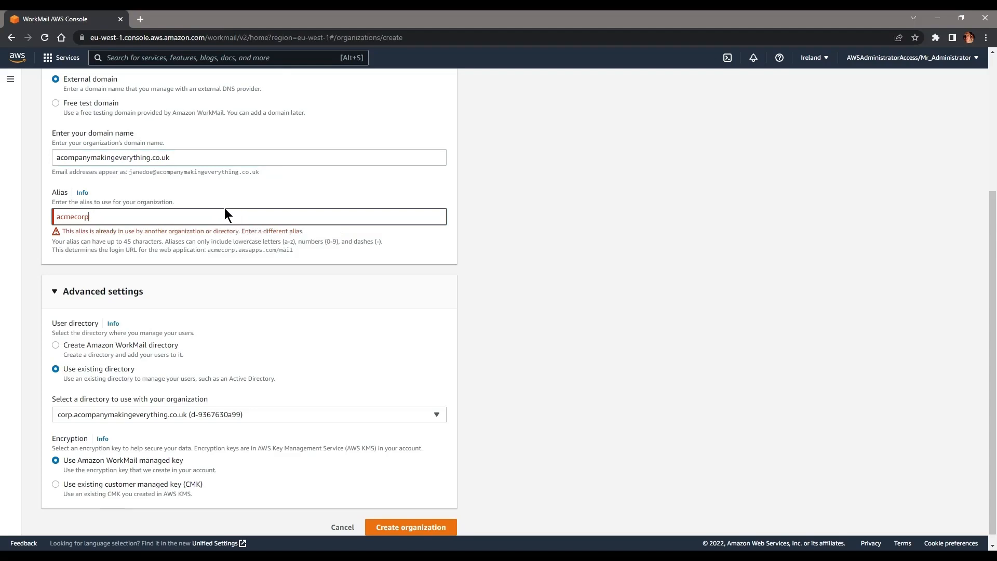
pyautogui.write('porationuk')
# Step: Trim the alias to acmecorpuk and create the WorkMail organization
pyautogui.press('BackSpace')
pyautogui.press('BackSpace')
pyautogui.press('BackSpace')
pyautogui.press('BackSpace')
pyautogui.press('BackSpace')
pyautogui.press('BackSpace')
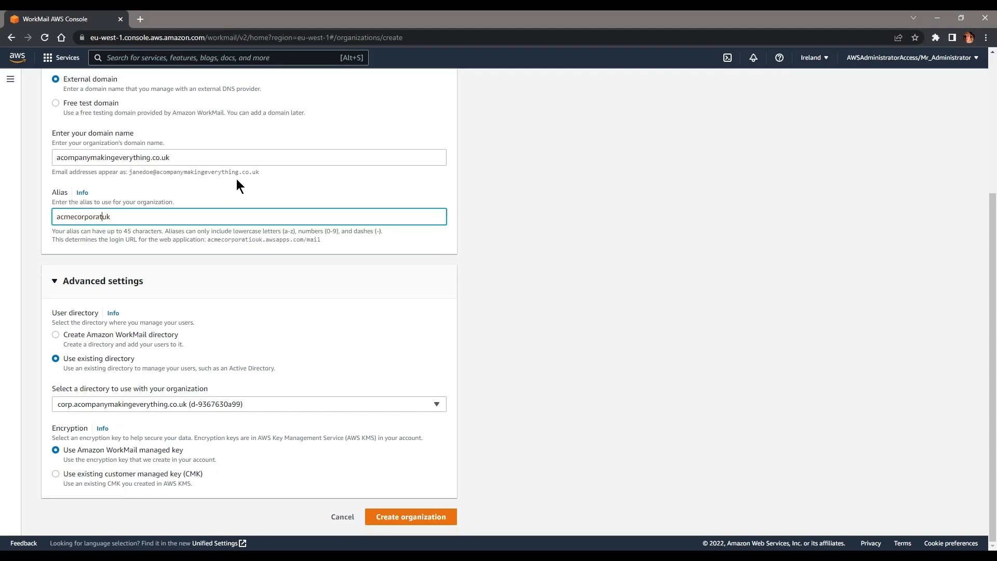
pyautogui.press('BackSpace')
pyautogui.click(250, 163)
pyautogui.click(148, 219)
pyautogui.click(116, 245)
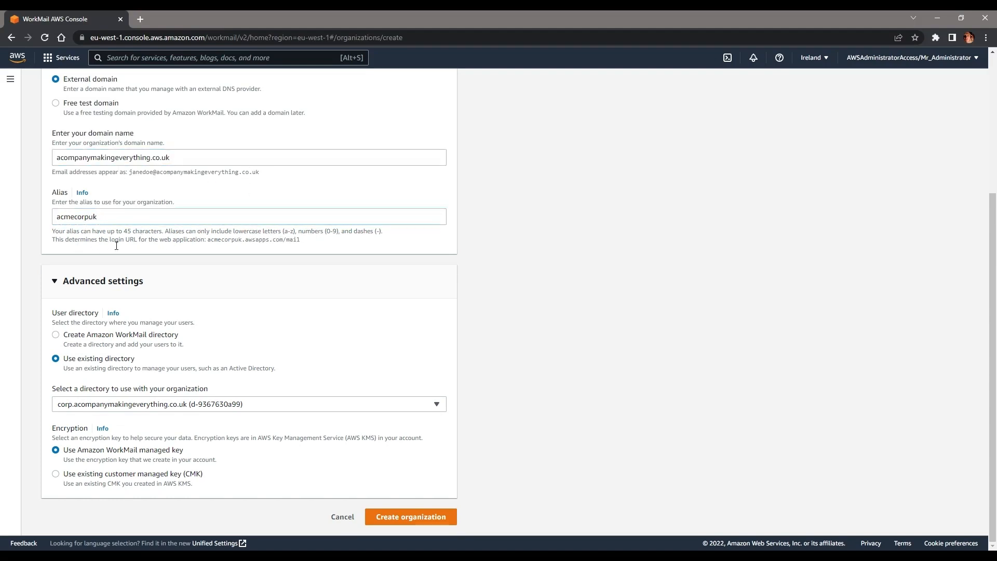
pyautogui.click(162, 226)
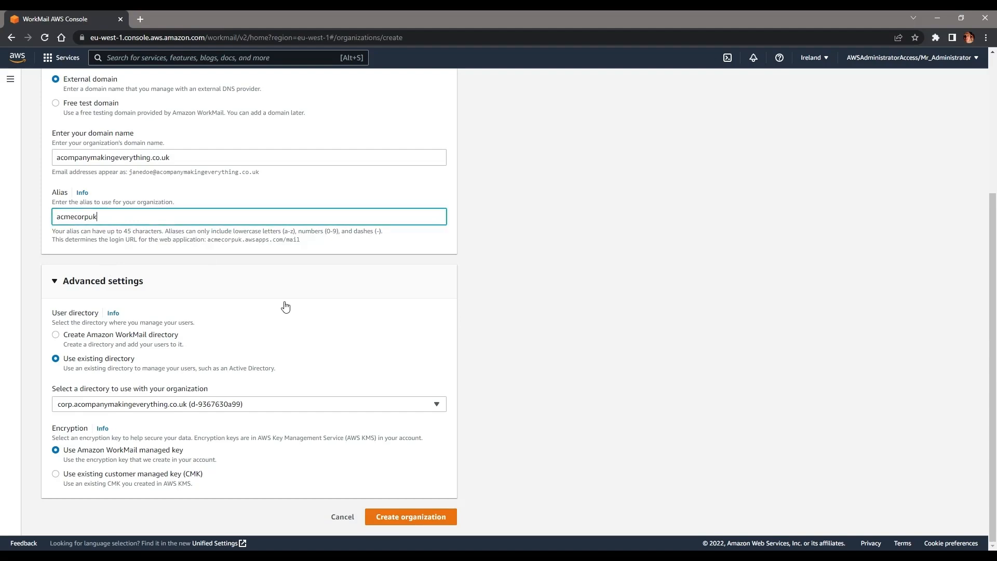
pyautogui.click(424, 519)
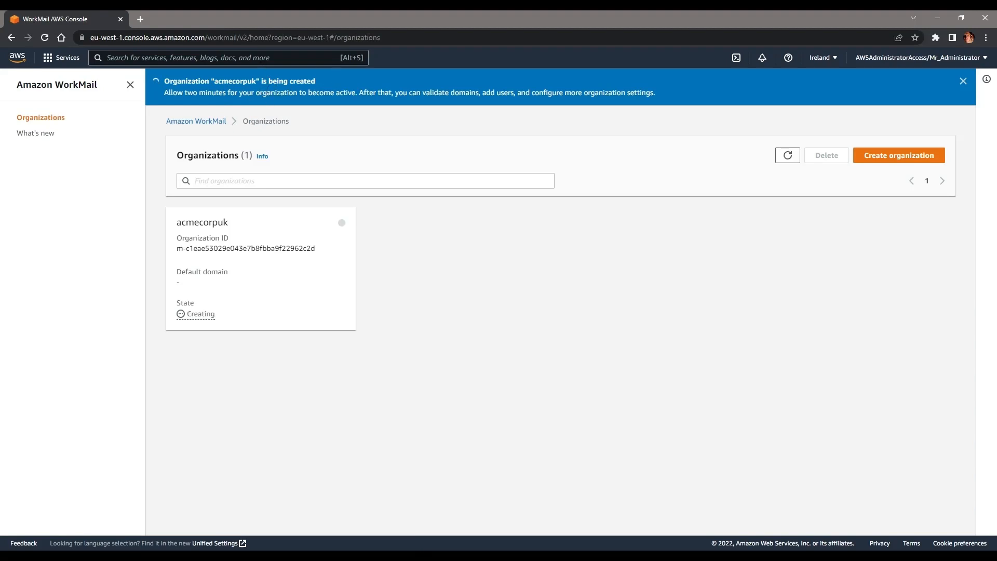
# Step: Reload, then open acmecorpuk's DNS records page for acompanymakingeverything.co.uk
pyautogui.click(256, 37)
pyautogui.press('Return')
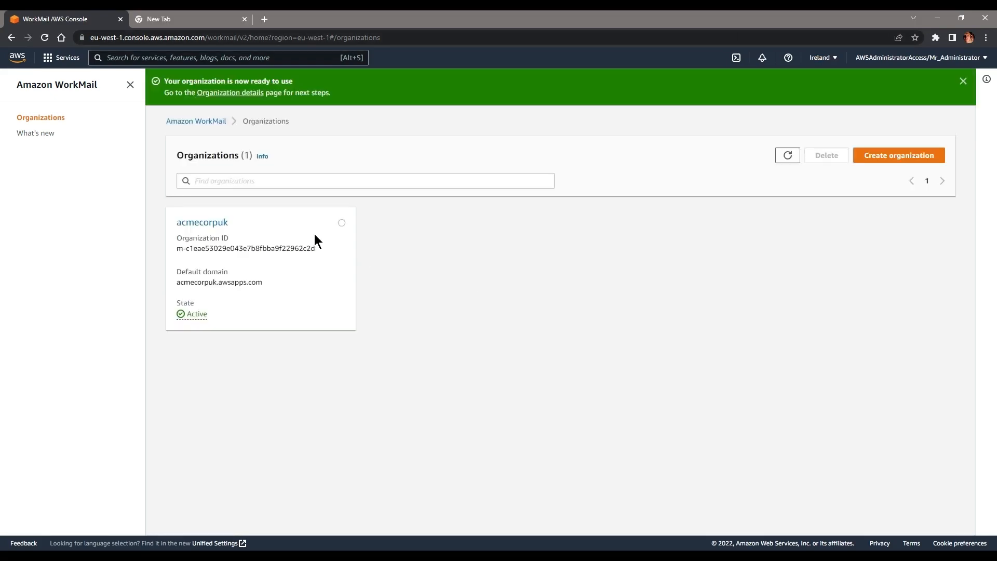
pyautogui.click(215, 225)
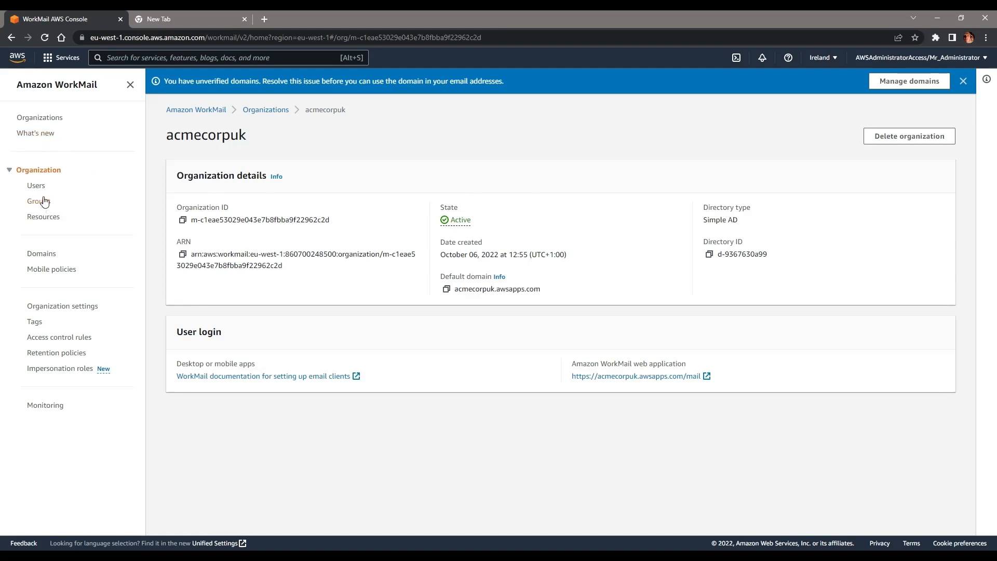
pyautogui.click(41, 253)
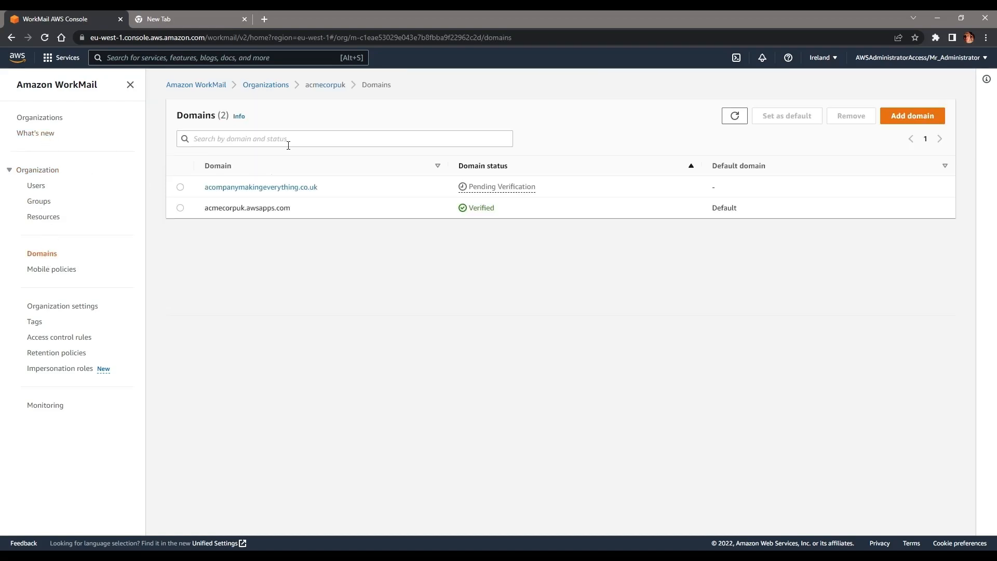
pyautogui.click(258, 188)
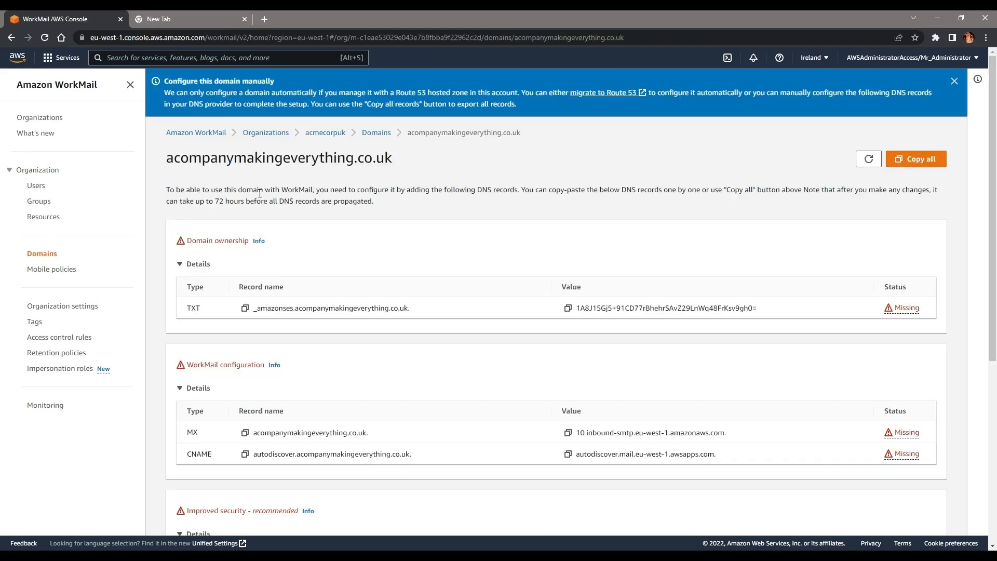
# Step: Select and then deselect the domain-ownership TXT record name
pyautogui.scroll(-6, 182, 236)
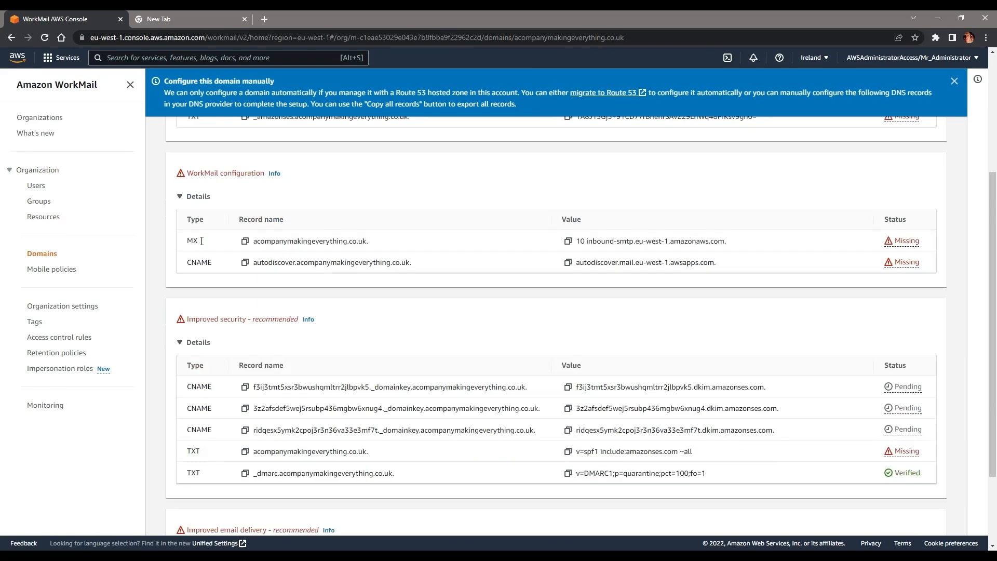
pyautogui.scroll(6, 203, 244)
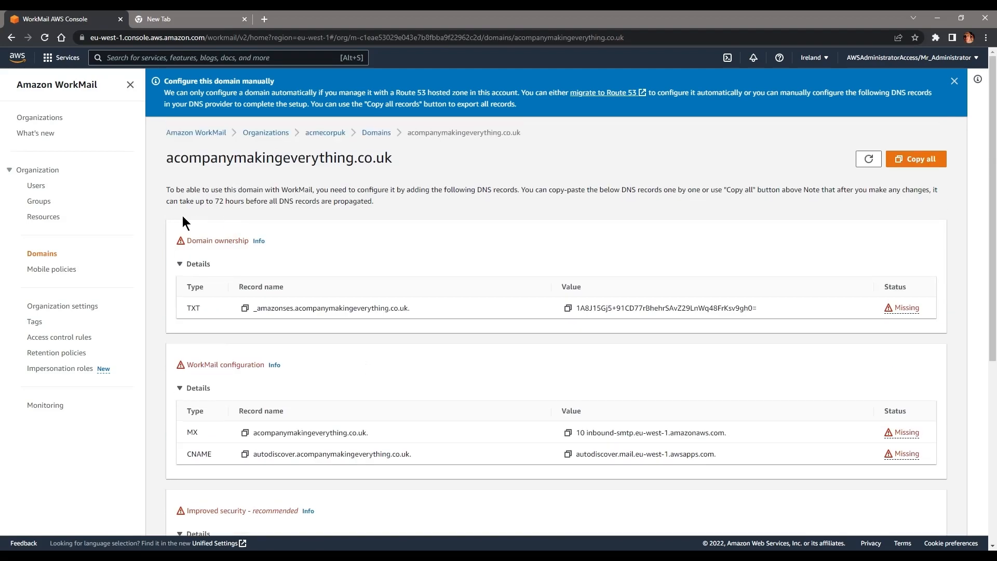
pyautogui.moveTo(444, 312); pyautogui.dragTo(258, 312)
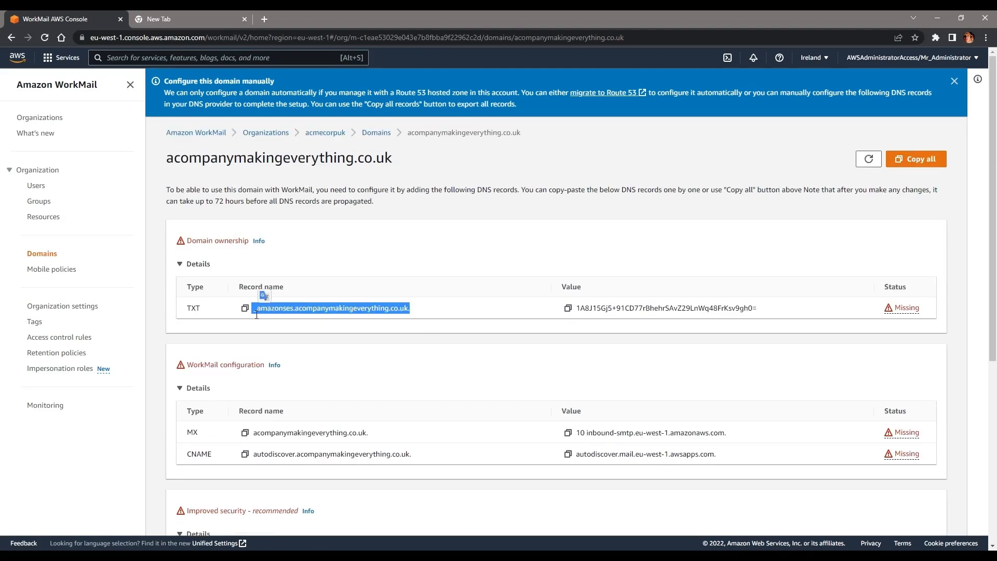
pyautogui.click(256, 314)
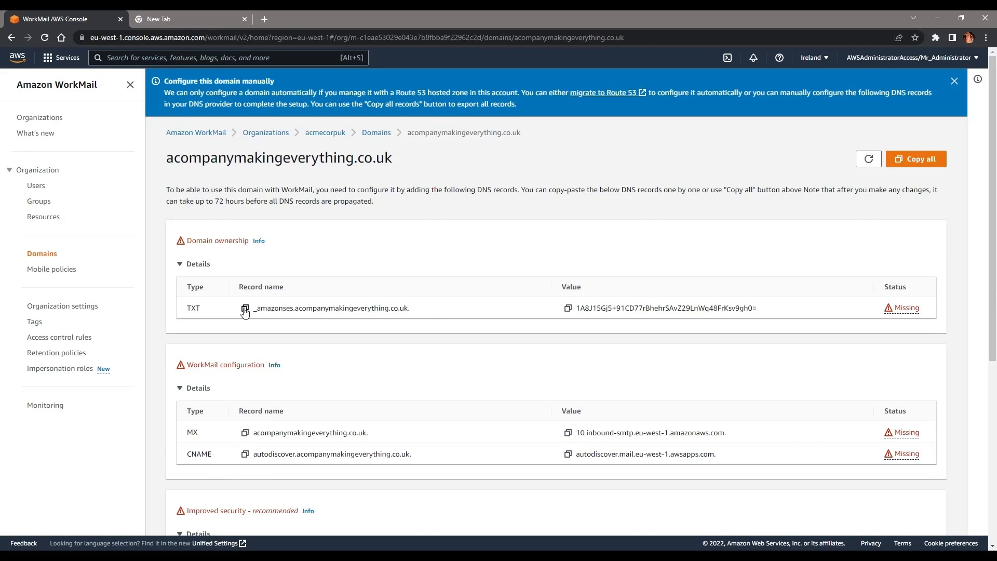
# Step: Search 'godaddy' in the new tab and open the official GoDaddy site
pyautogui.click(149, 21)
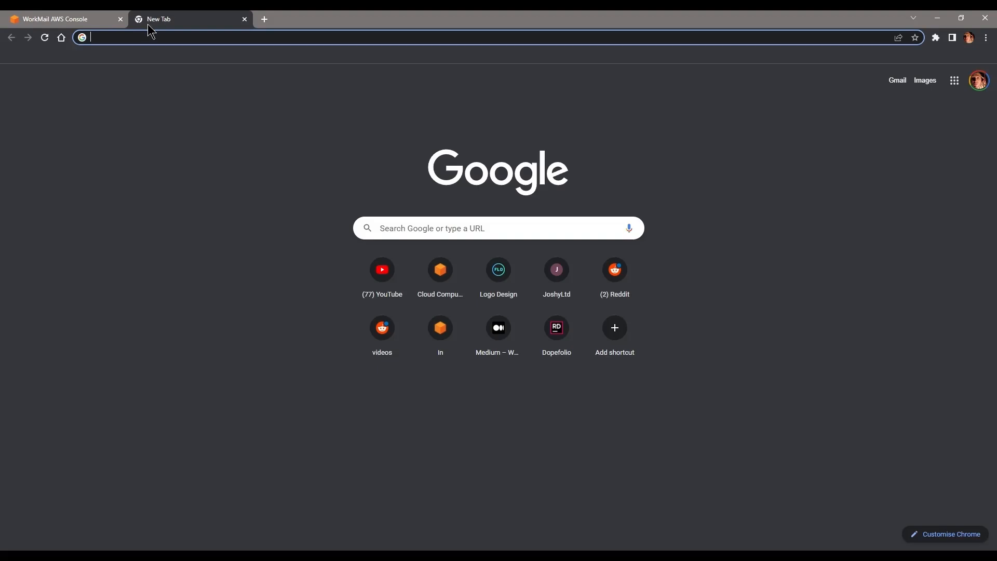
pyautogui.write('godaddy')
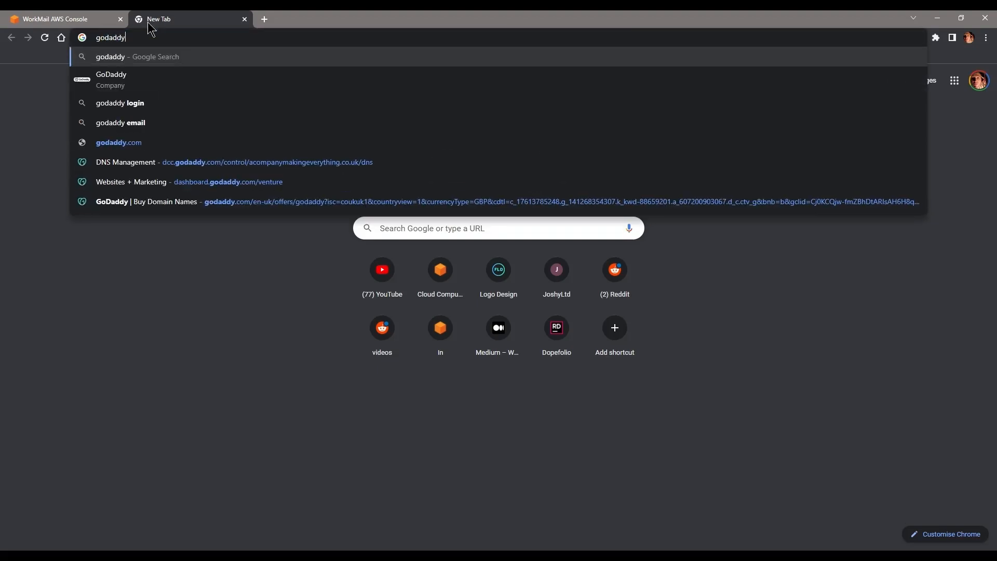
pyautogui.press('Return')
pyautogui.click(98, 21)
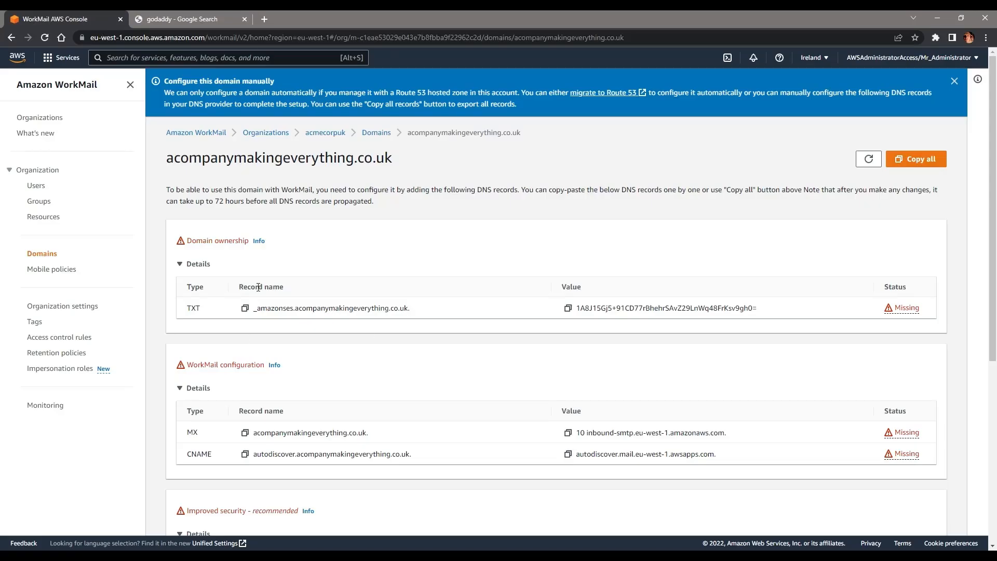
pyautogui.click(194, 26)
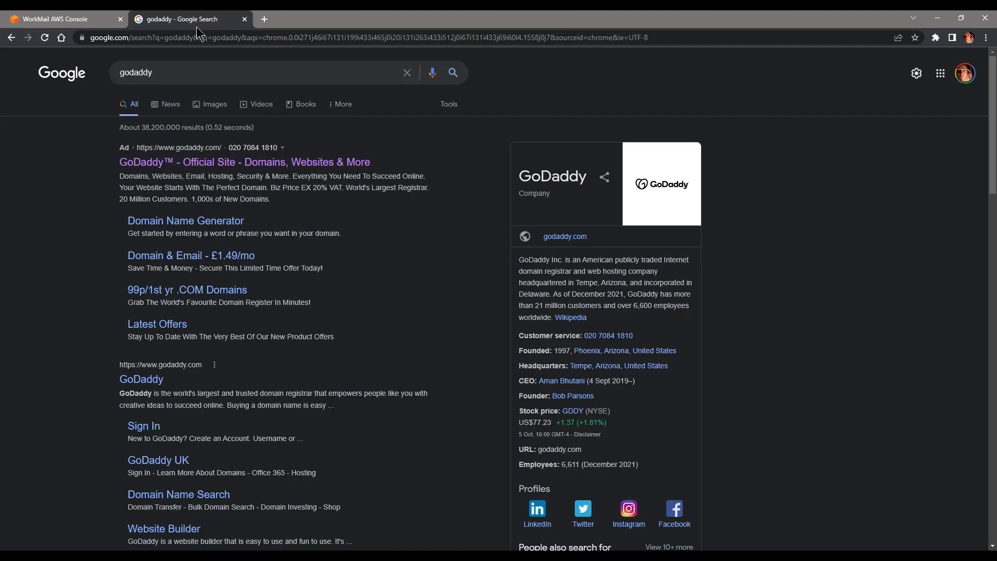
pyautogui.click(179, 162)
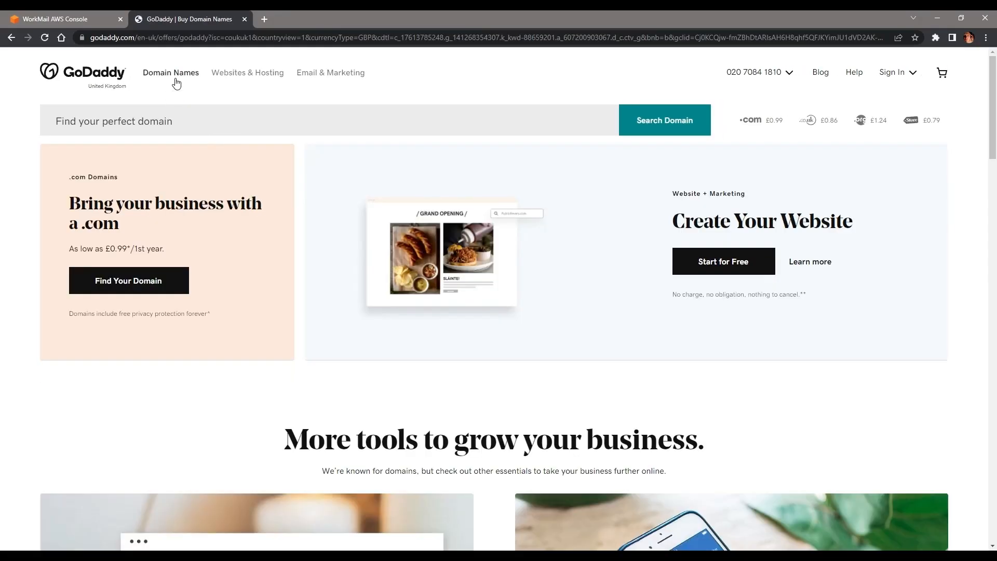
# Step: From My Products, open acompanymakingeverything.co.uk's DNS zone records via Manage Zones
pyautogui.click(182, 78)
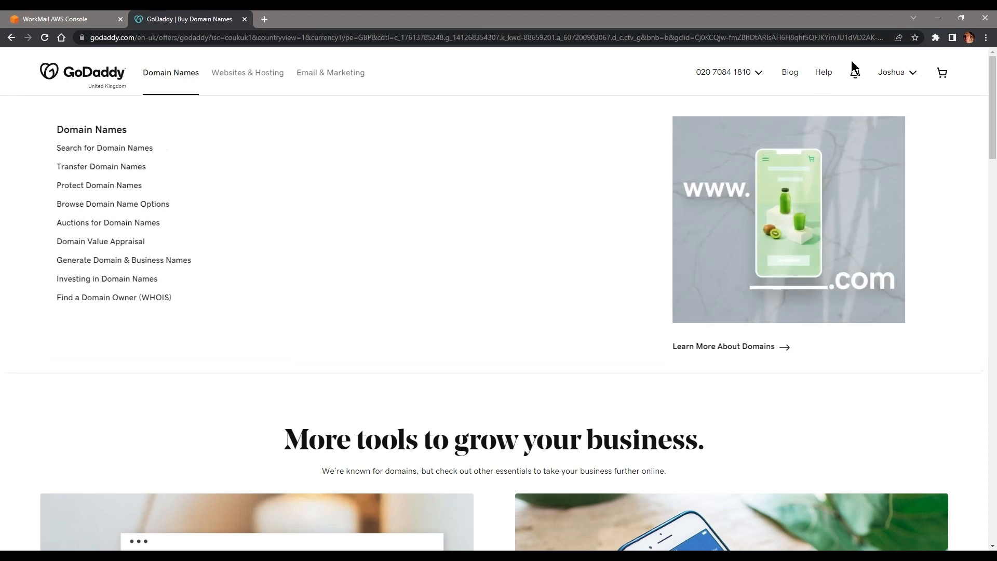
pyautogui.click(942, 72)
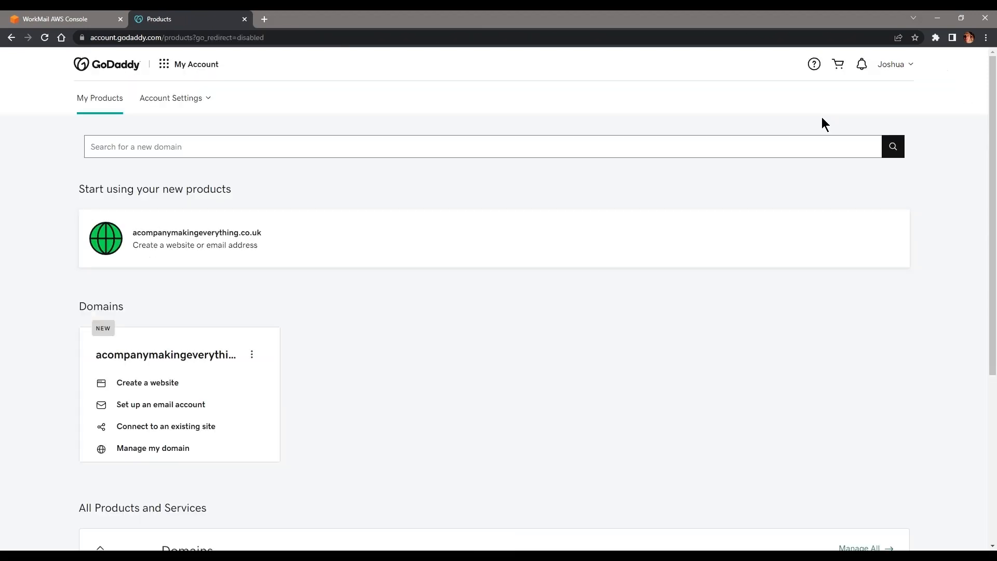
pyautogui.click(901, 64)
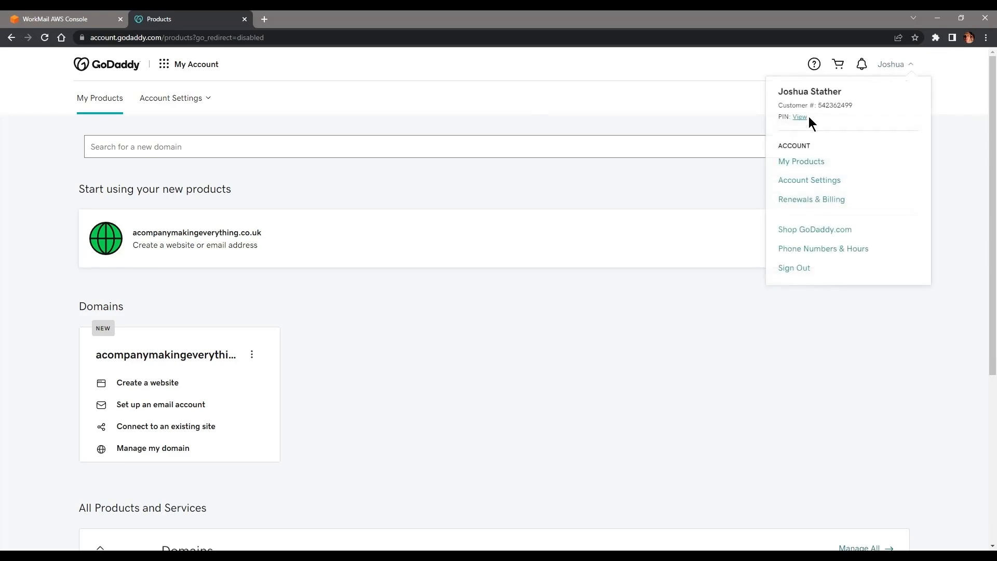
pyautogui.click(812, 160)
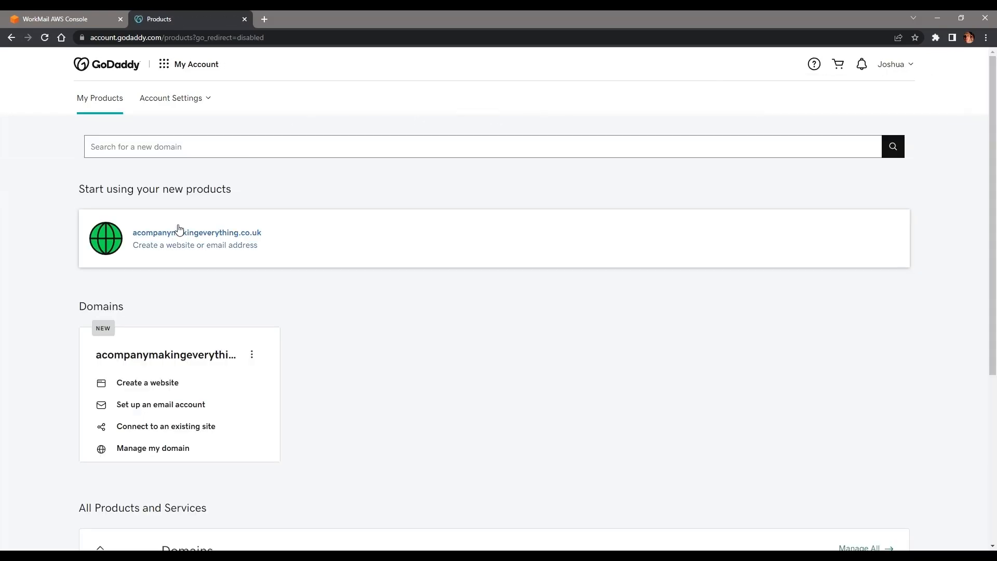
pyautogui.click(196, 234)
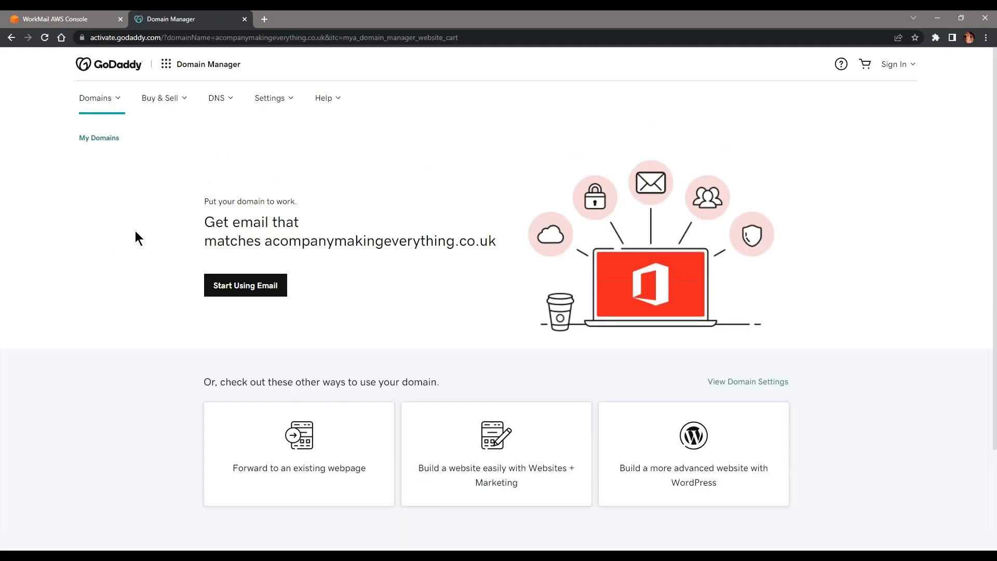
pyautogui.click(230, 106)
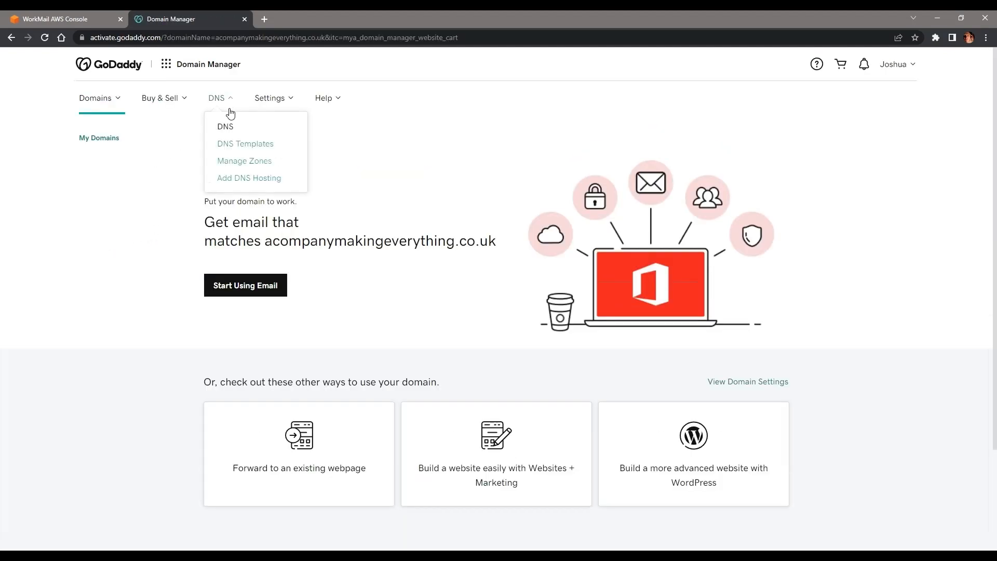
pyautogui.click(245, 159)
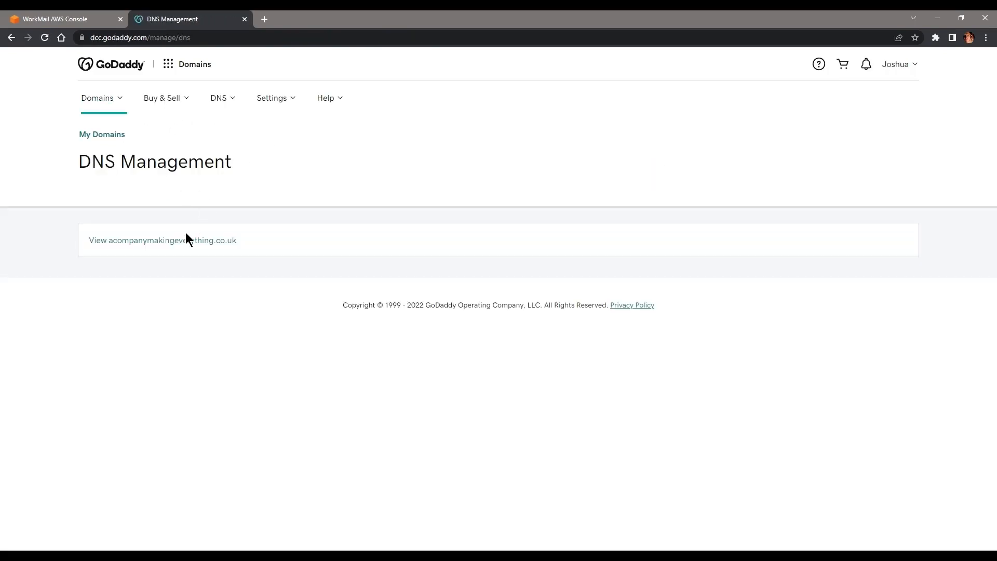
pyautogui.click(205, 241)
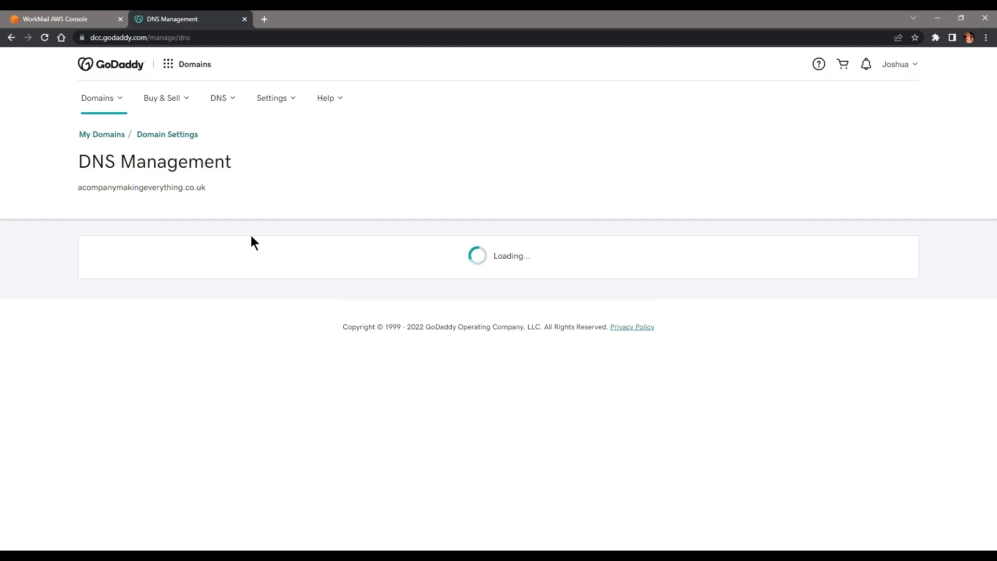
# Step: Copy the _amazonses TXT name from WorkMail and start a new TXT record in GoDaddy
pyautogui.scroll(-6, 342, 265)
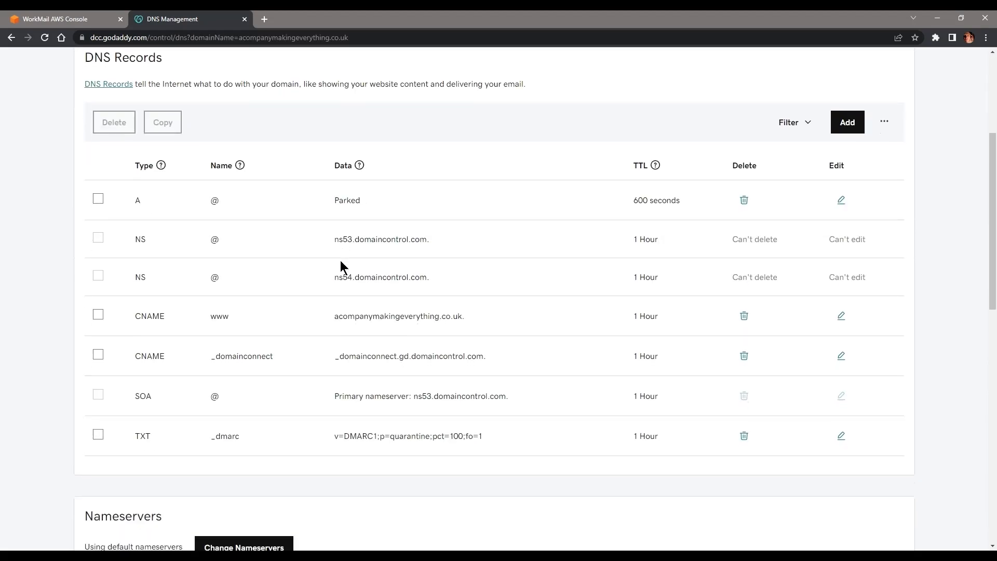
pyautogui.scroll(3, 340, 265)
pyautogui.scroll(1, 338, 262)
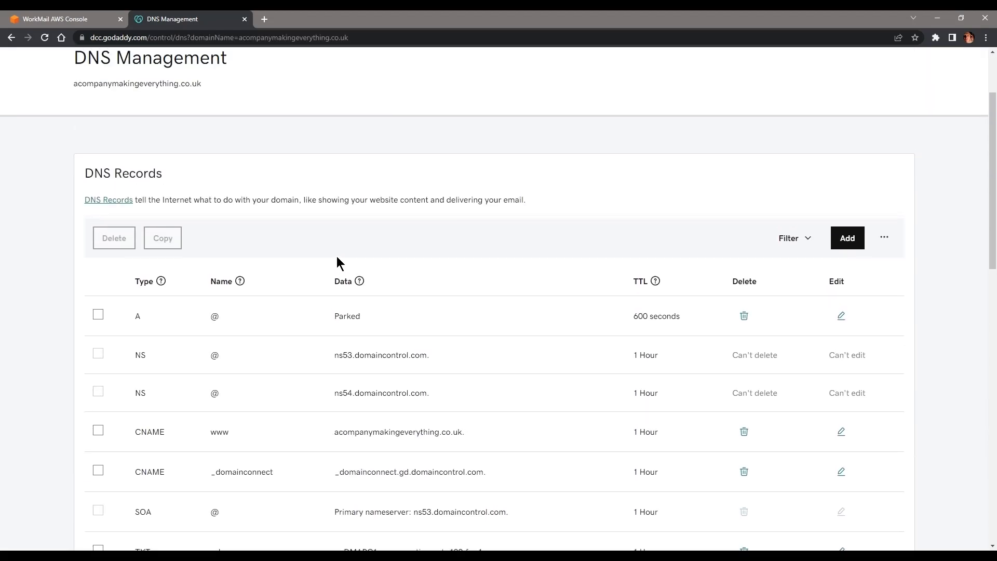
pyautogui.click(91, 19)
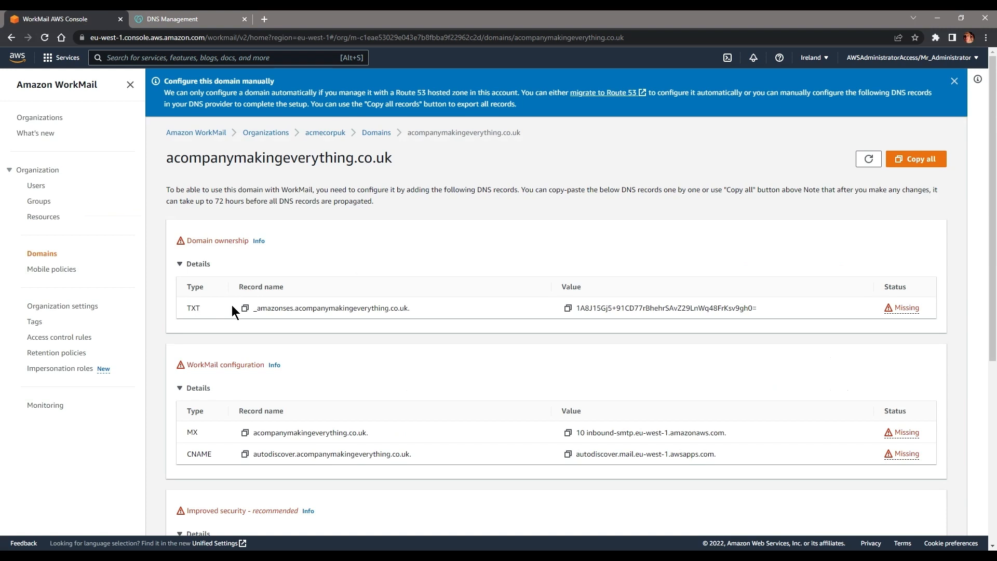
pyautogui.click(245, 308)
pyautogui.click(190, 18)
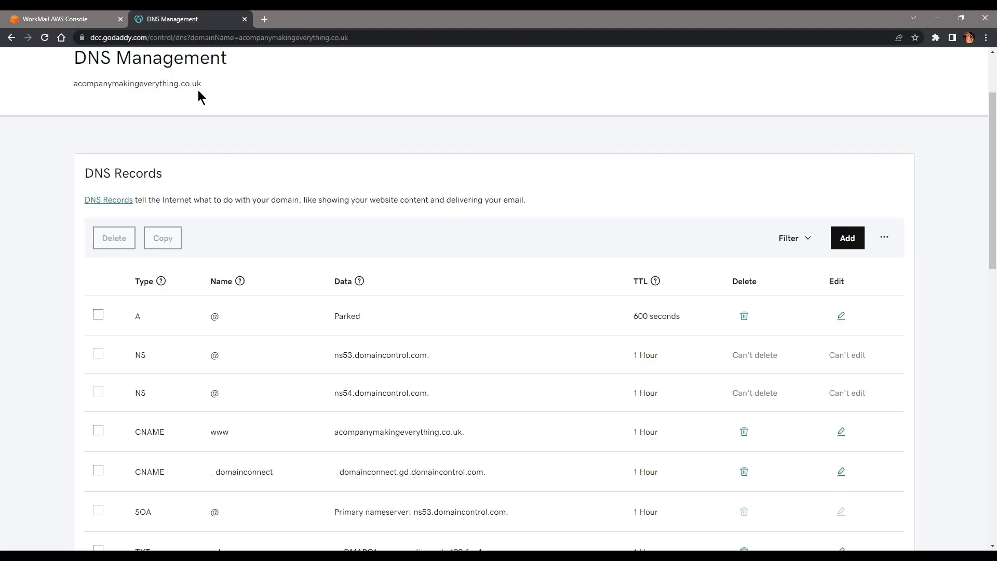
pyautogui.click(847, 238)
pyautogui.click(204, 326)
pyautogui.click(133, 436)
# Step: Paste the _amazonses name and verification value, then save the TXT record
pyautogui.click(57, 19)
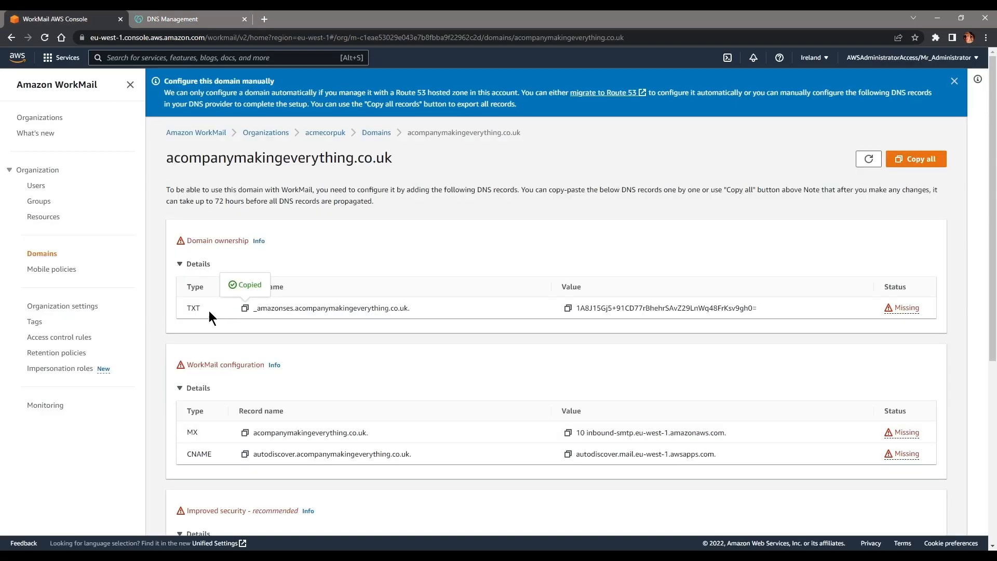
pyautogui.click(218, 19)
pyautogui.click(281, 328)
pyautogui.hotkey('ctrl', 'v')
pyautogui.click(57, 19)
pyautogui.click(568, 308)
pyautogui.hotkey('ctrl', 'Tab')
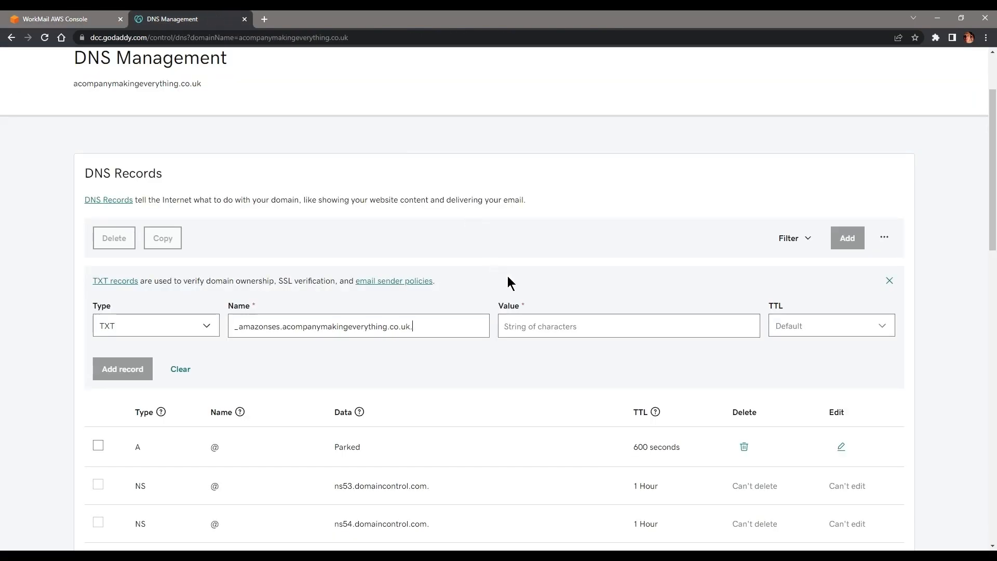
pyautogui.click(540, 327)
pyautogui.hotkey('ctrl', 'v')
pyautogui.click(107, 368)
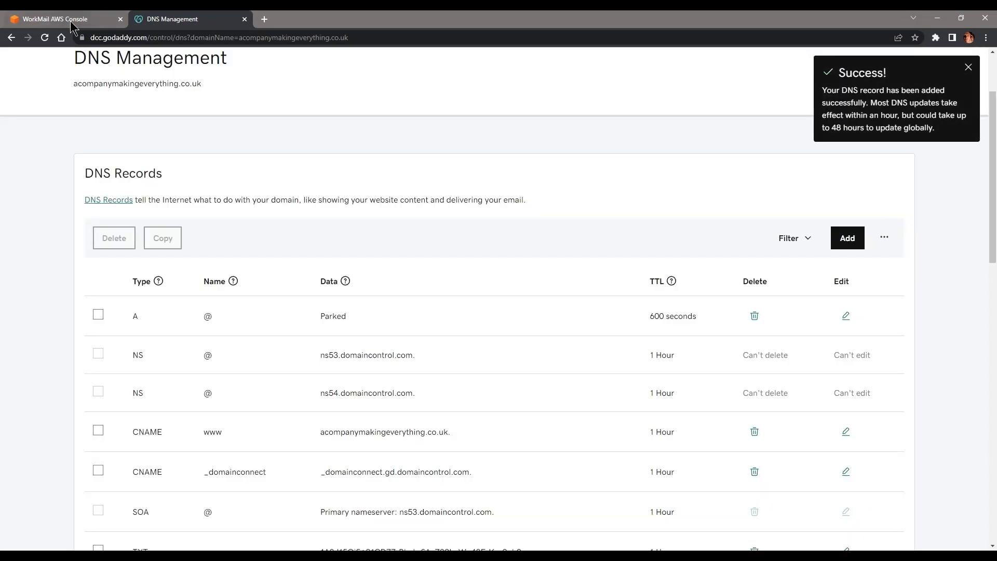
pyautogui.click(73, 18)
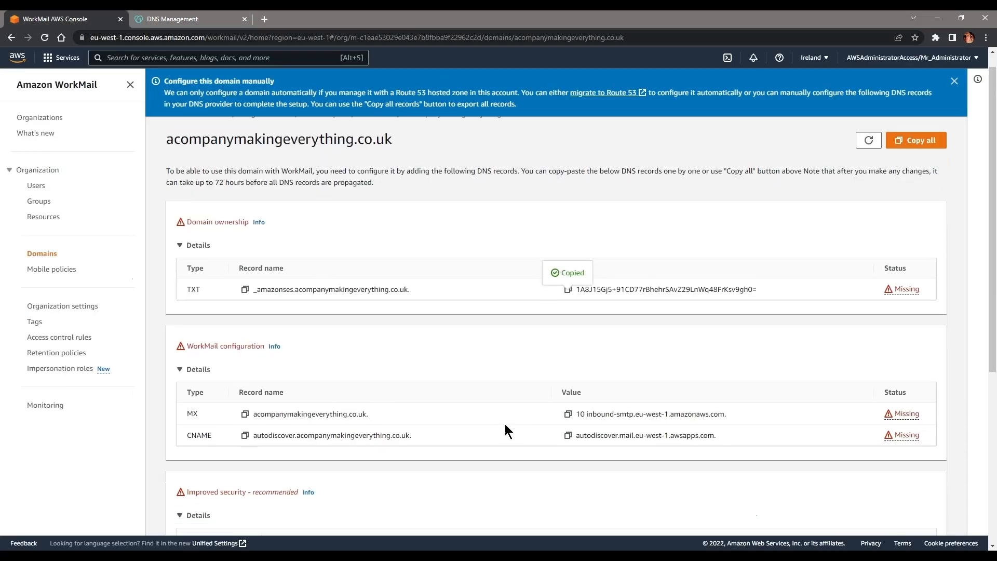
pyautogui.scroll(-1, 224, 379)
# Step: Start a new GoDaddy MX record for acompanymakingeverything.co.uk. with priority 10
pyautogui.click(246, 381)
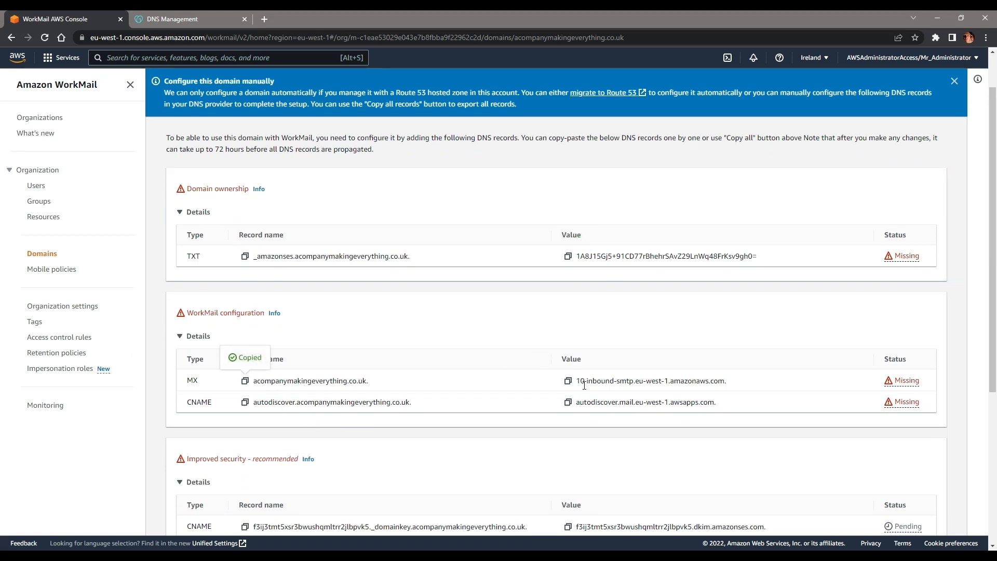
pyautogui.click(210, 23)
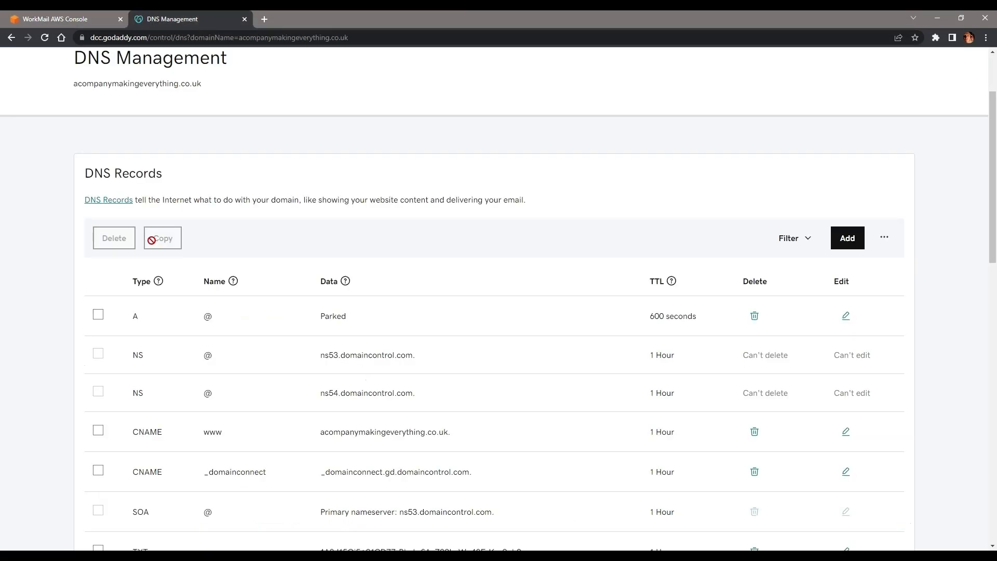
pyautogui.click(846, 238)
pyautogui.click(161, 331)
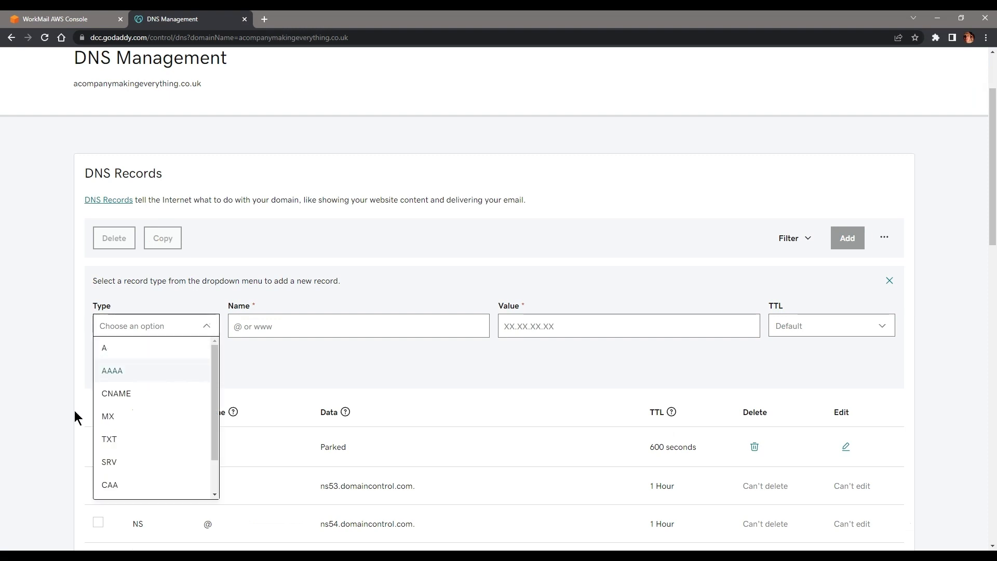
pyautogui.scroll(-1, 216, 428)
pyautogui.scroll(-3, 145, 356)
pyautogui.scroll(1, 171, 290)
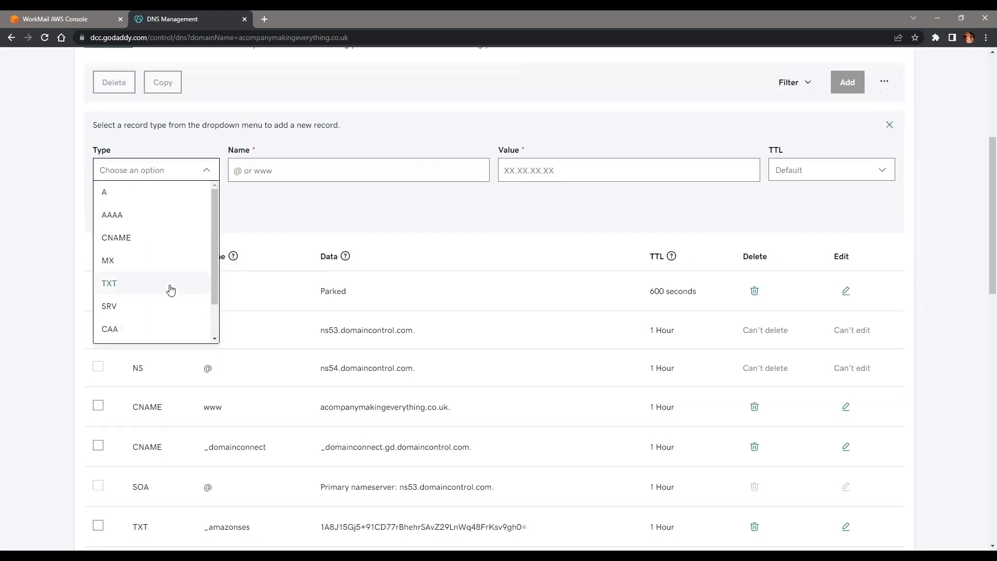
pyautogui.click(151, 261)
pyautogui.click(269, 170)
pyautogui.hotkey('ctrl', 'v')
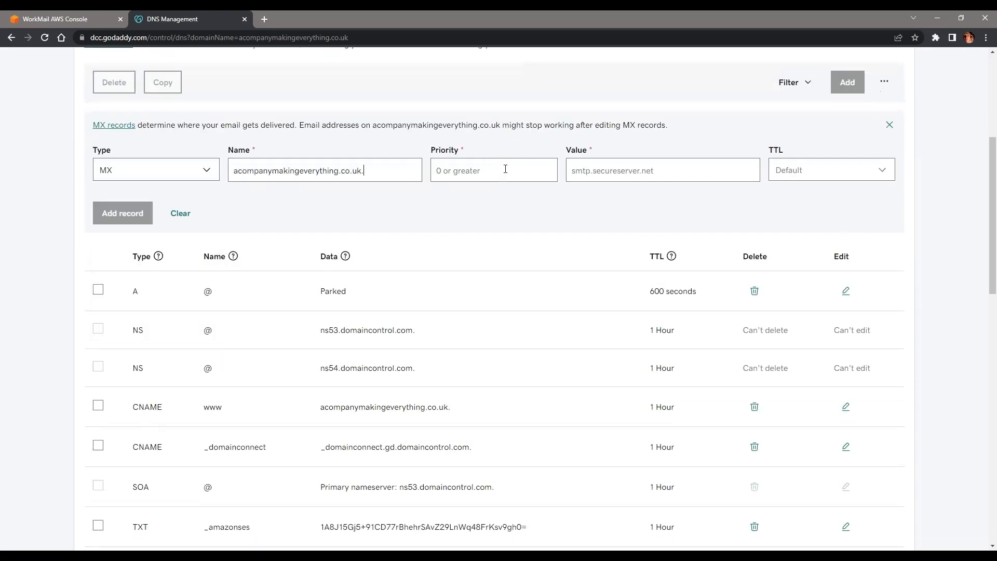
pyautogui.write('10')
# Step: Set the record's value to inbound-smtp.eu-west-1.amazonaws.com, without the leading 10, and save it
pyautogui.click(52, 19)
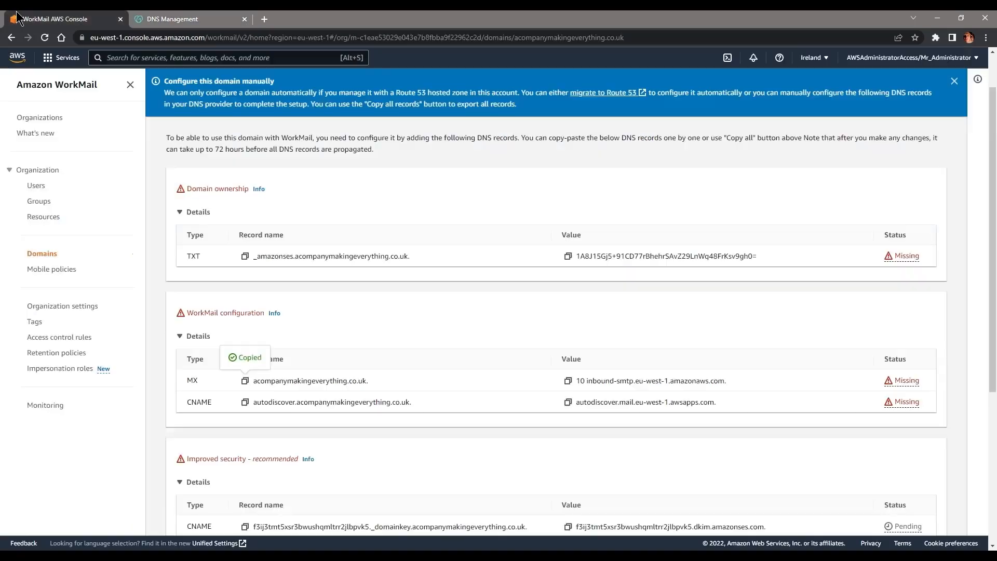
pyautogui.click(567, 381)
pyautogui.click(239, 19)
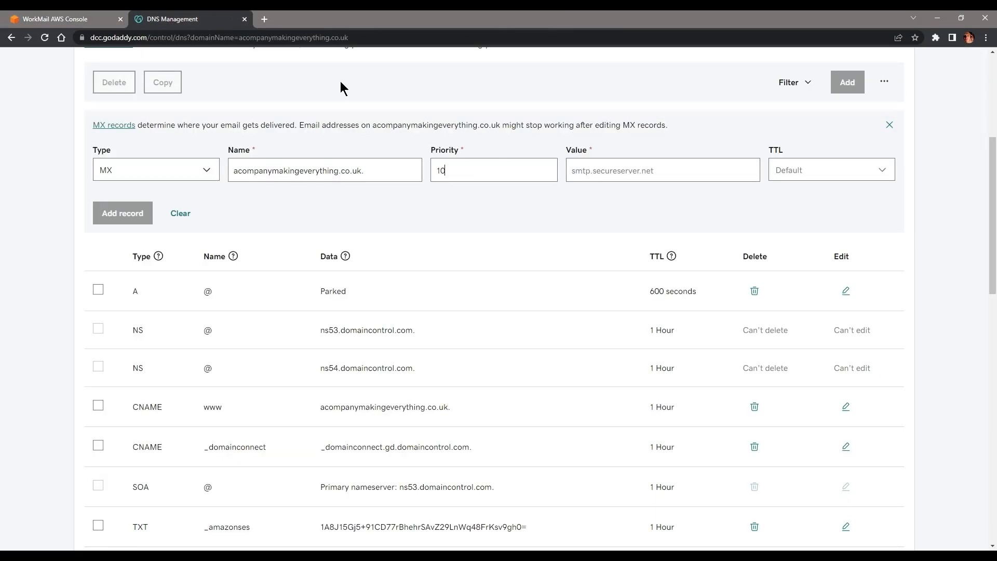
pyautogui.hotkey('ctrl', 'v')
pyautogui.moveTo(583, 170); pyautogui.dragTo(571, 171)
pyautogui.press('BackSpace')
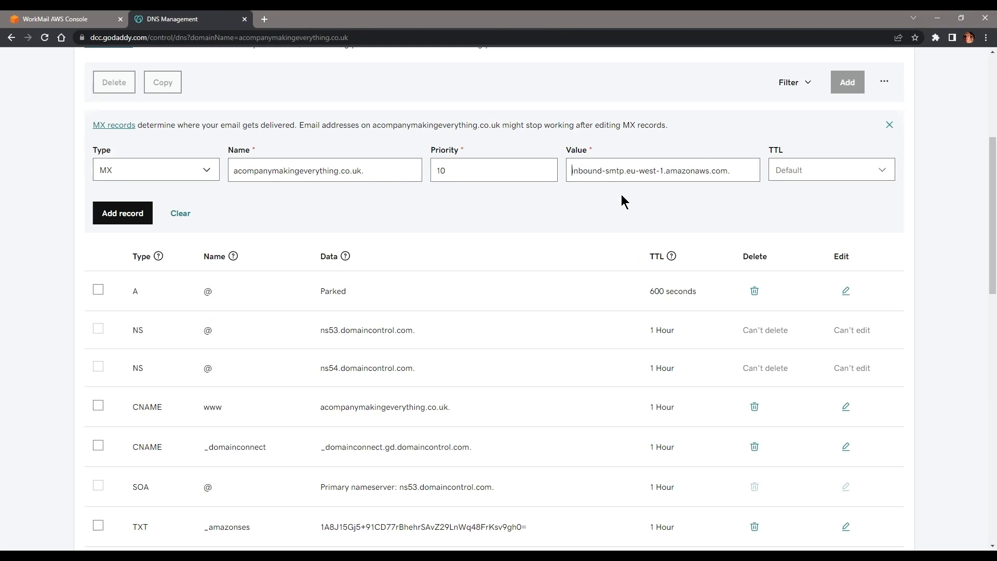
pyautogui.click(104, 214)
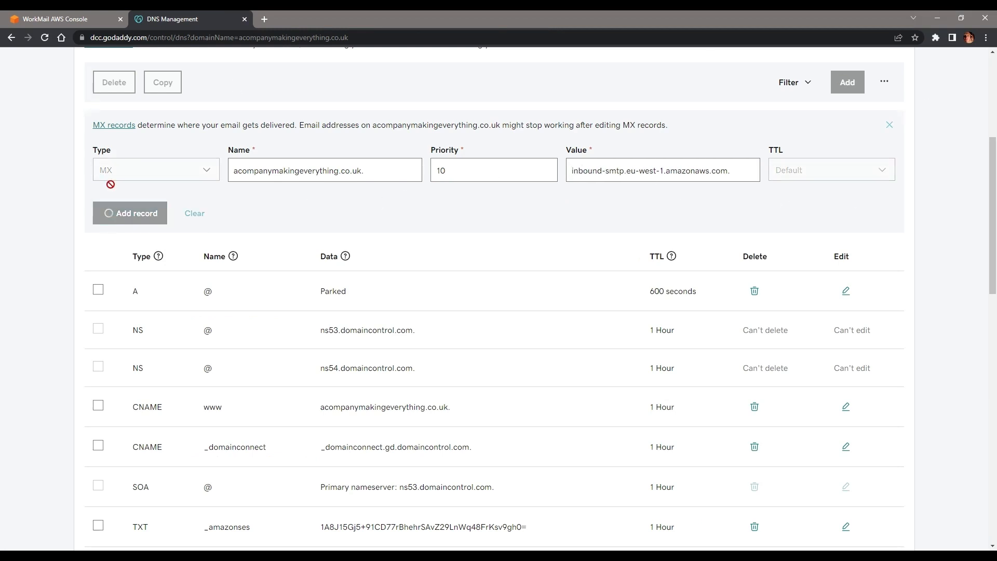
pyautogui.click(34, 18)
pyautogui.scroll(-3, 320, 260)
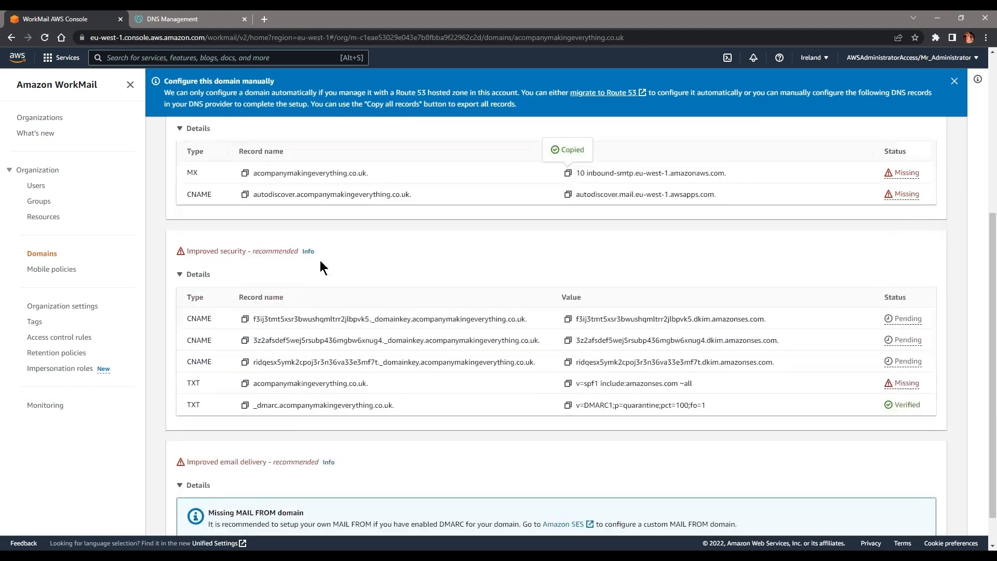
pyautogui.scroll(4, 717, 213)
pyautogui.scroll(1, 719, 213)
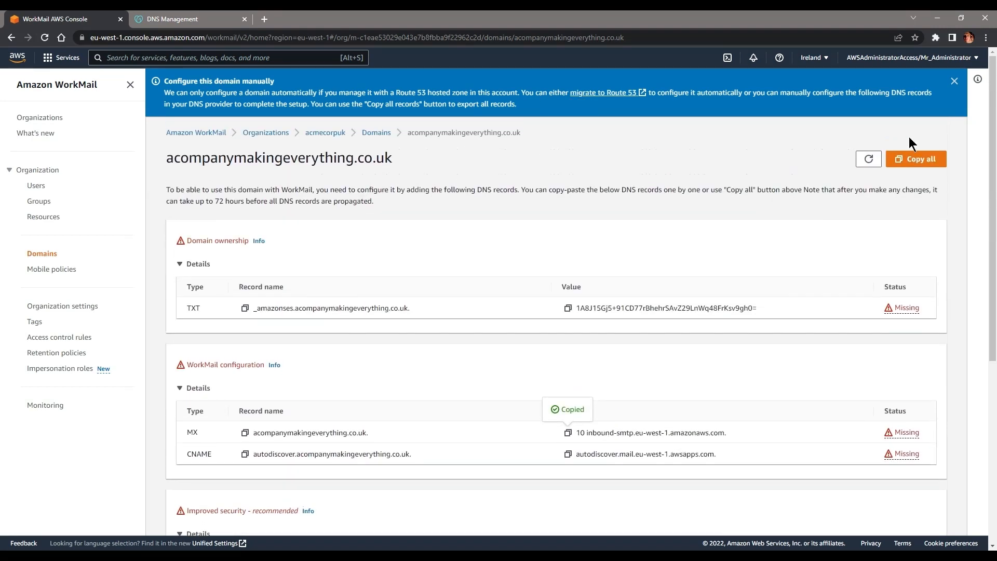
# Step: Refresh the WorkMail DNS record statuses repeatedly and review the MX record's Error explanation
pyautogui.click(872, 156)
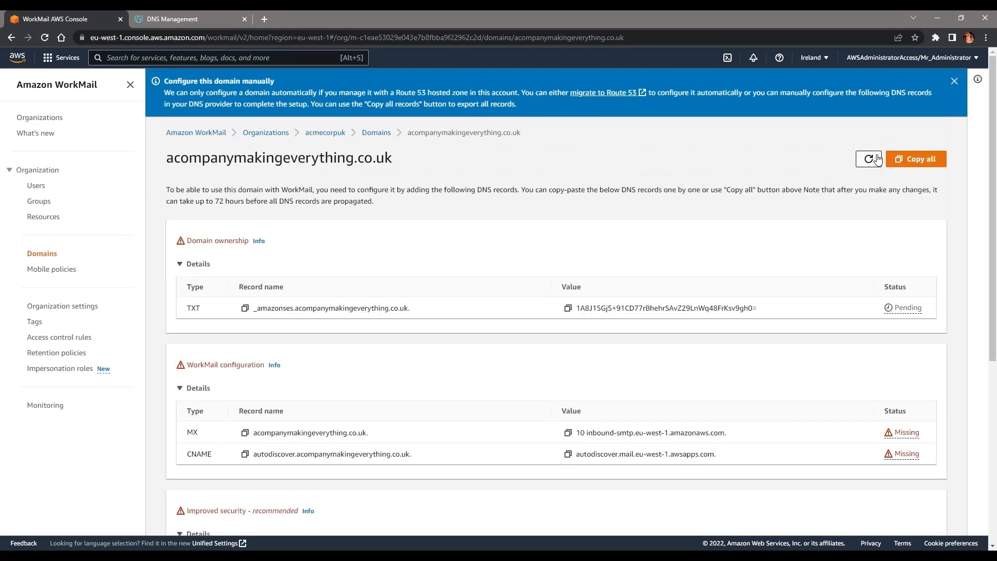
pyautogui.click(875, 158)
pyautogui.click(875, 158)
pyautogui.click(875, 158)
pyautogui.click(875, 158)
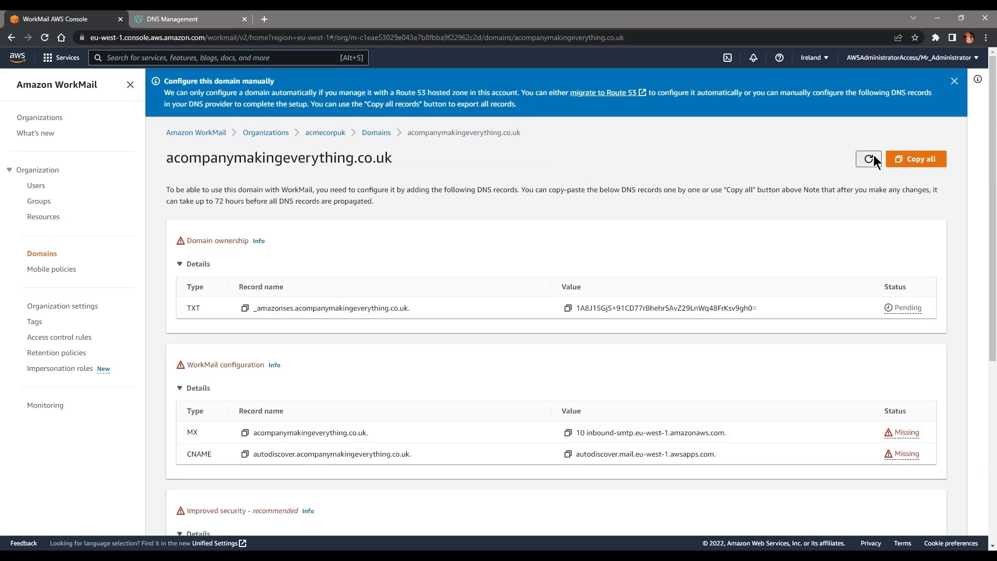
pyautogui.click(876, 159)
pyautogui.scroll(-1, 576, 361)
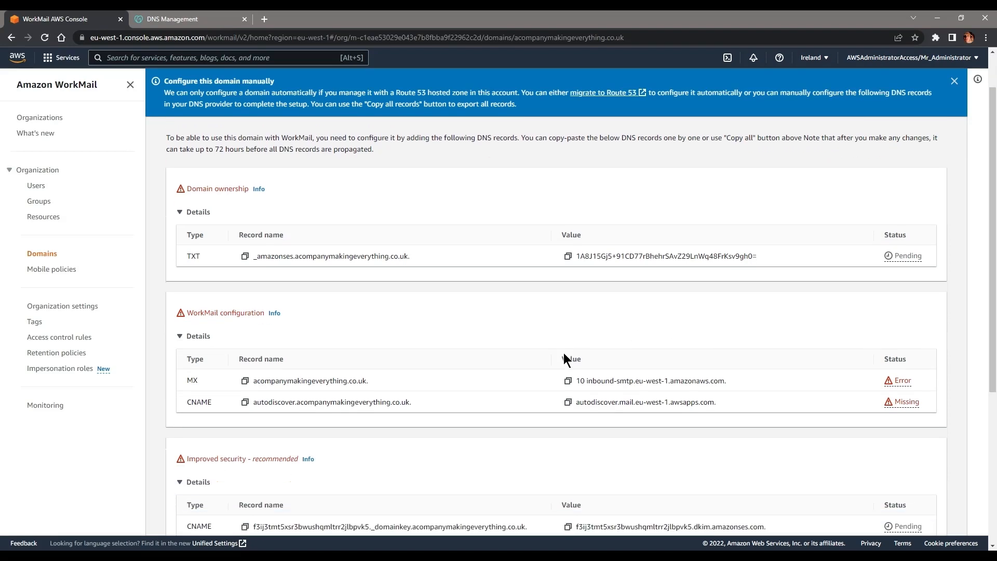
pyautogui.click(903, 383)
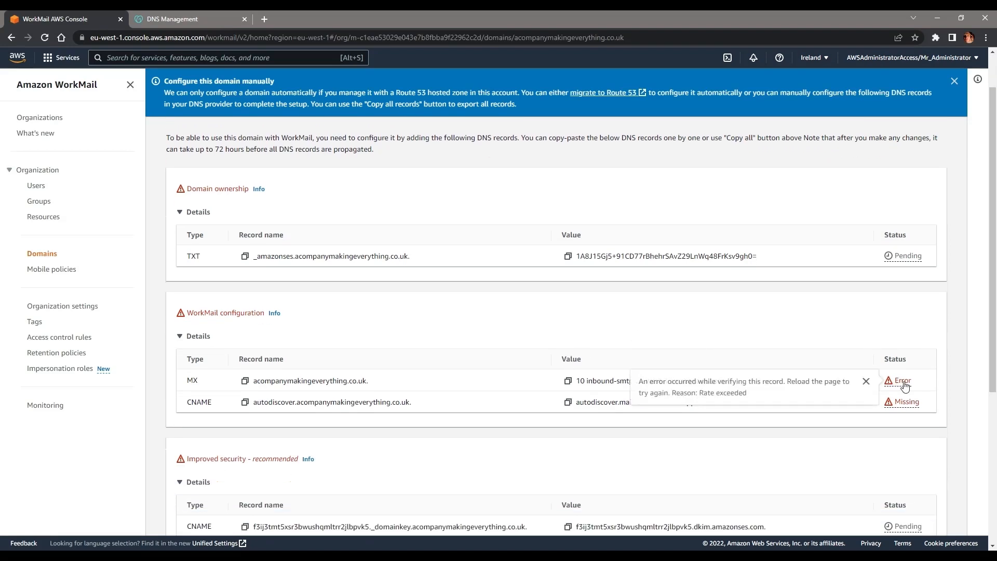
pyautogui.click(612, 339)
pyautogui.scroll(-1, 604, 314)
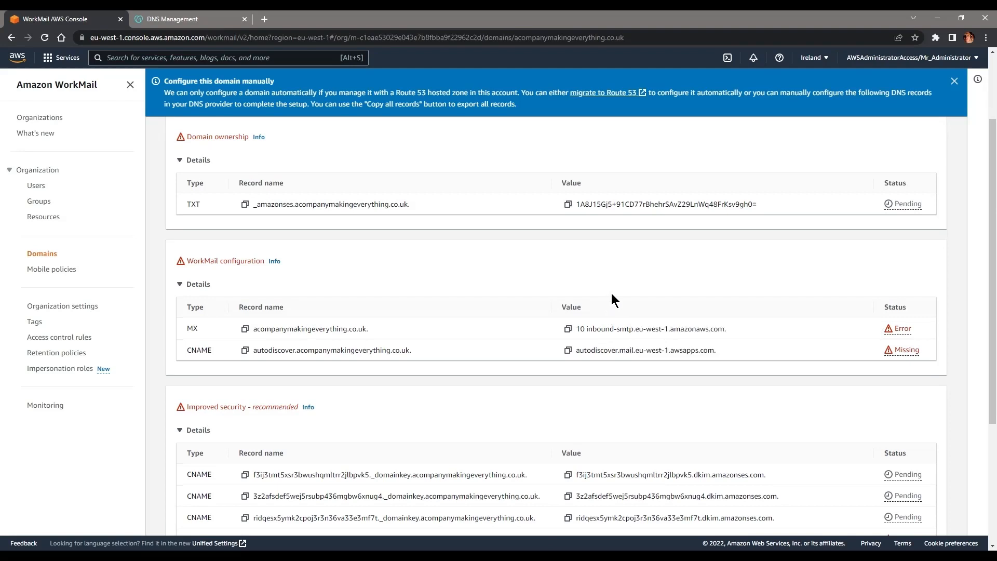
pyautogui.scroll(-2, 215, 361)
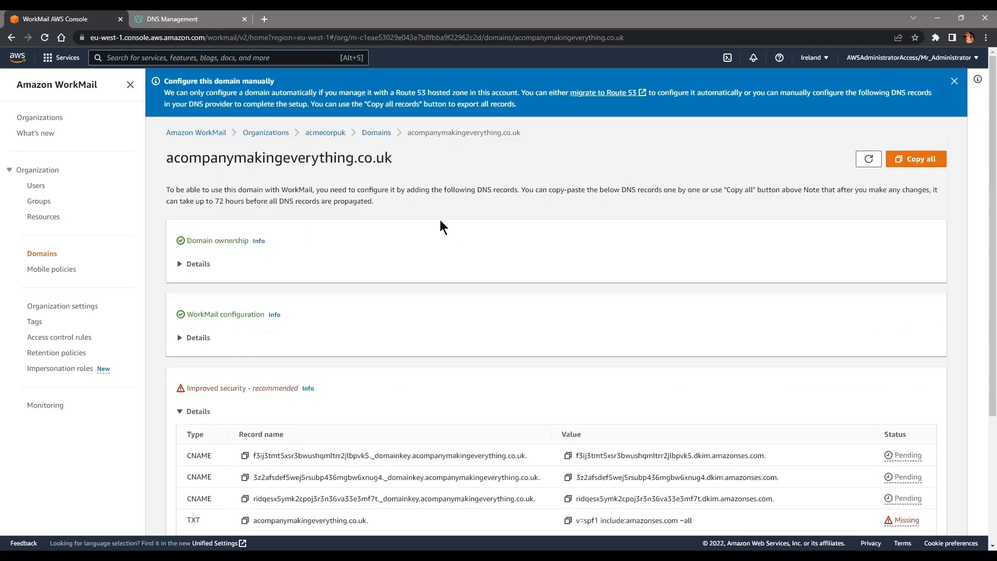
# Step: Expand the Domain ownership and WorkMail configuration record details to confirm they show Verified
pyautogui.click(196, 264)
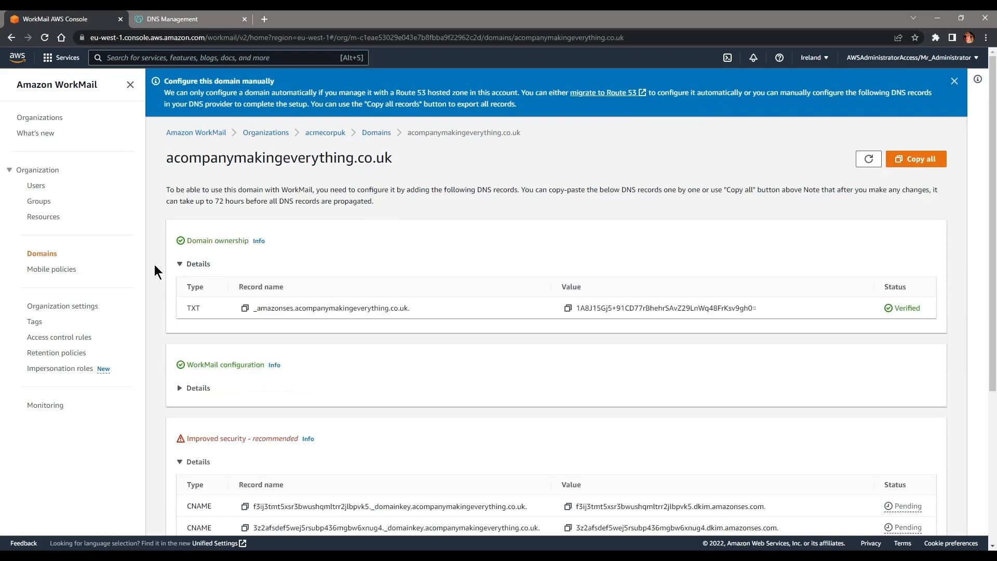
pyautogui.click(185, 265)
pyautogui.click(188, 339)
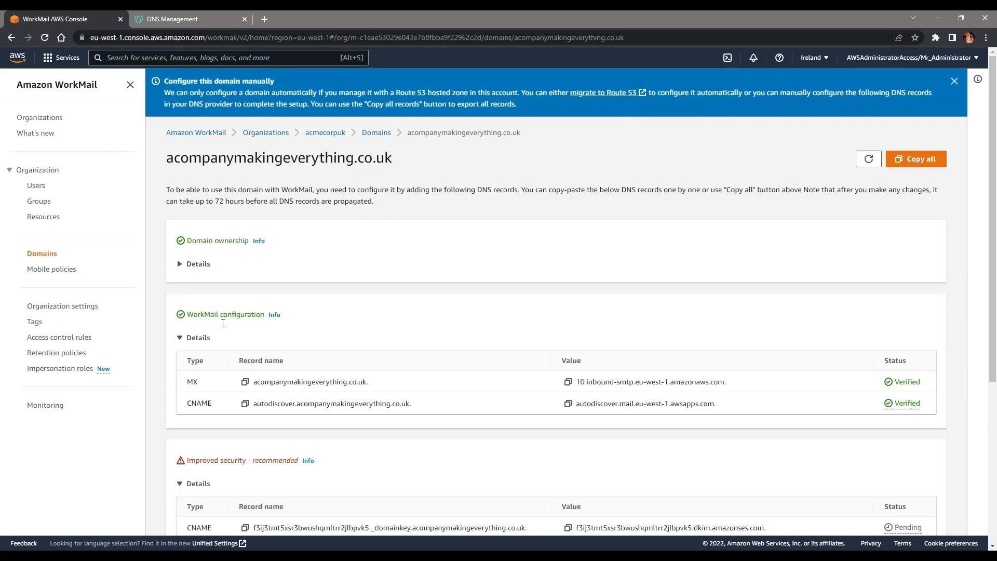
pyautogui.scroll(-5, 226, 324)
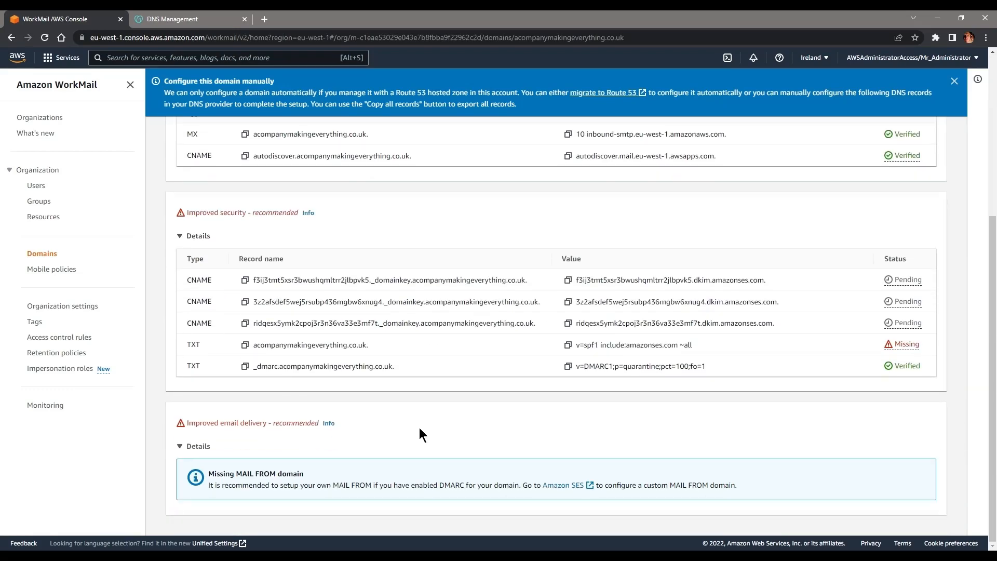
pyautogui.scroll(2, 490, 472)
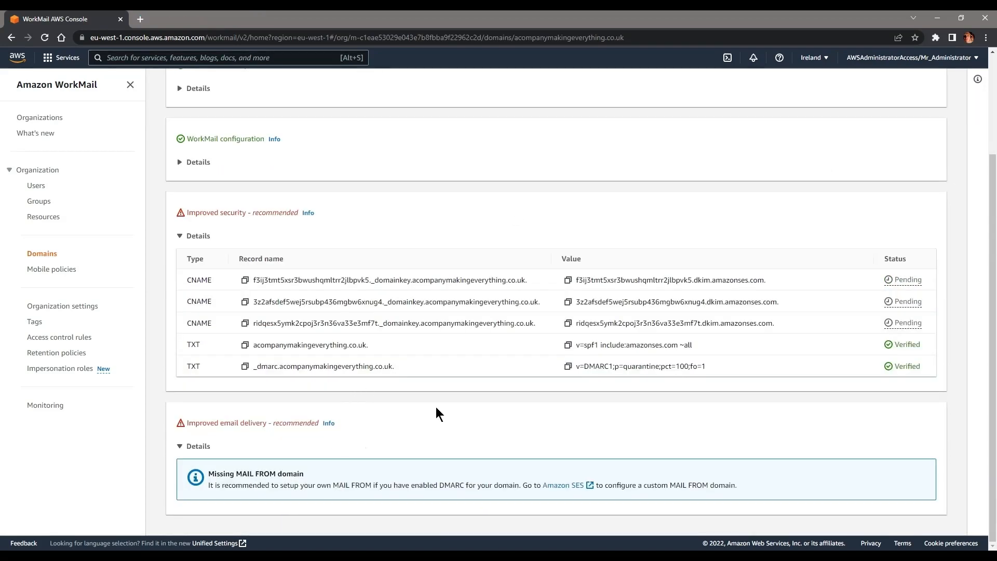
pyautogui.scroll(3, 587, 391)
pyautogui.scroll(-3, 604, 177)
# Step: In Amazon SES, enable a custom MAIL FROM domain with subdomain 'mail' and save the change
pyautogui.click(578, 491)
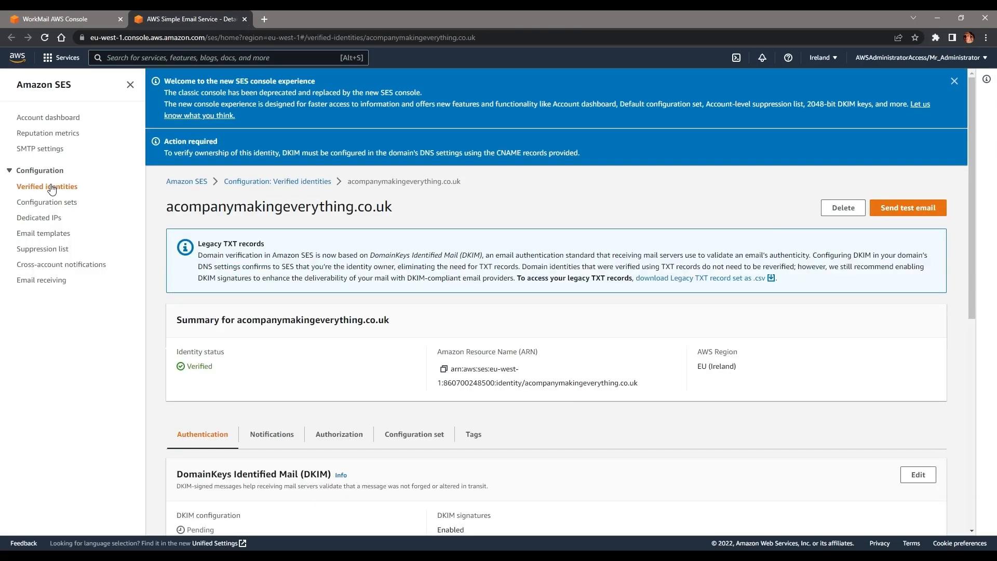
pyautogui.scroll(-5, 644, 234)
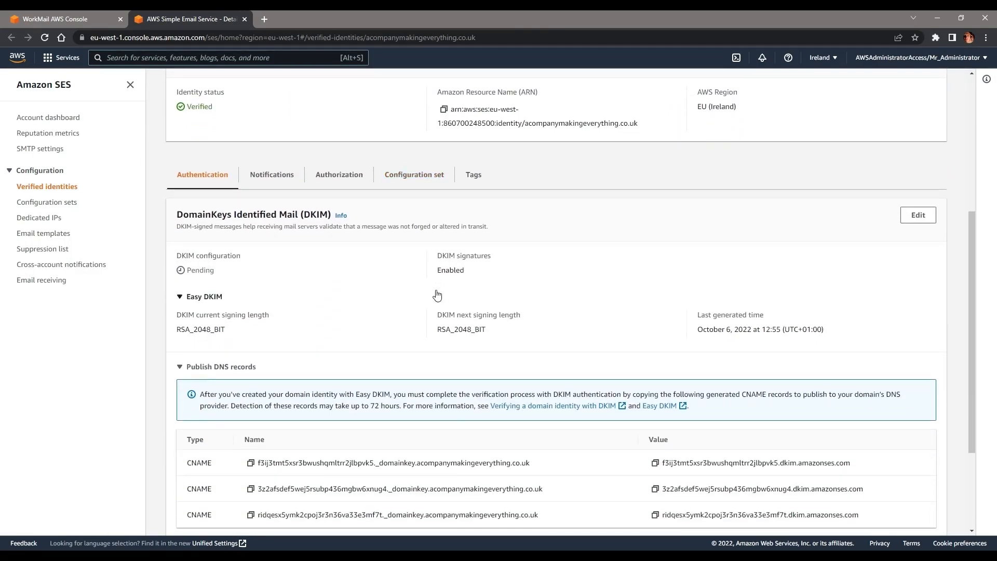
pyautogui.scroll(-3, 379, 203)
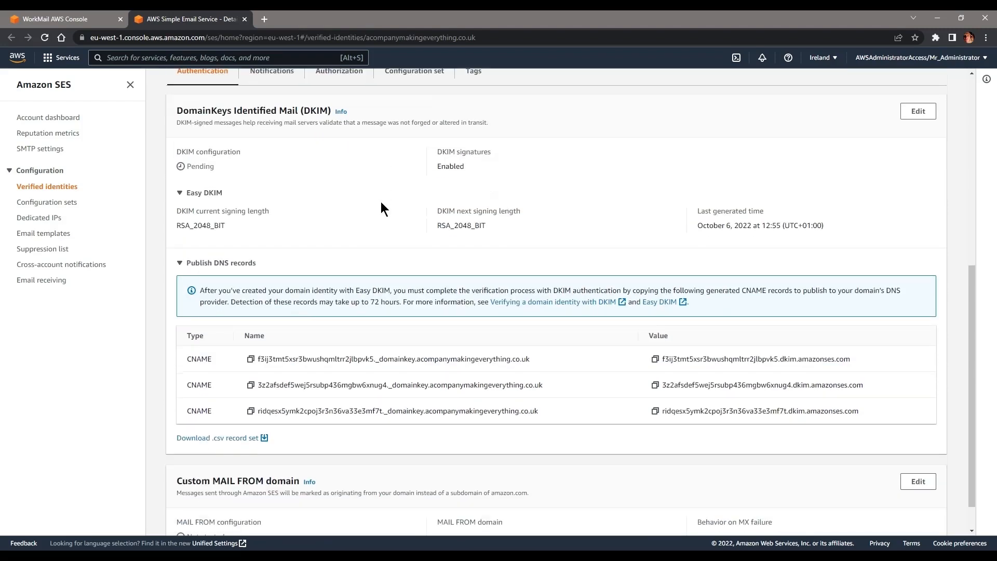
pyautogui.click(915, 446)
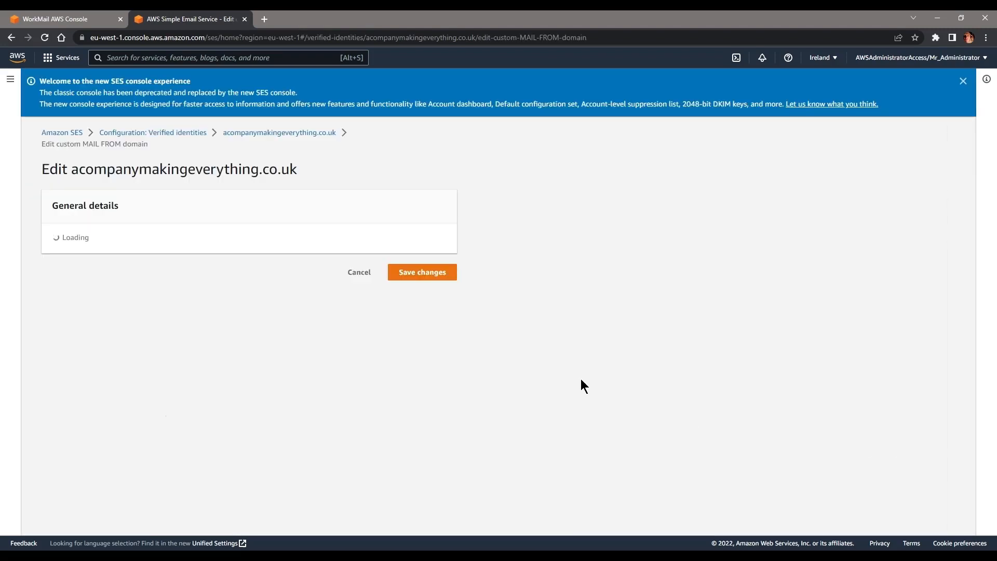
pyautogui.click(101, 285)
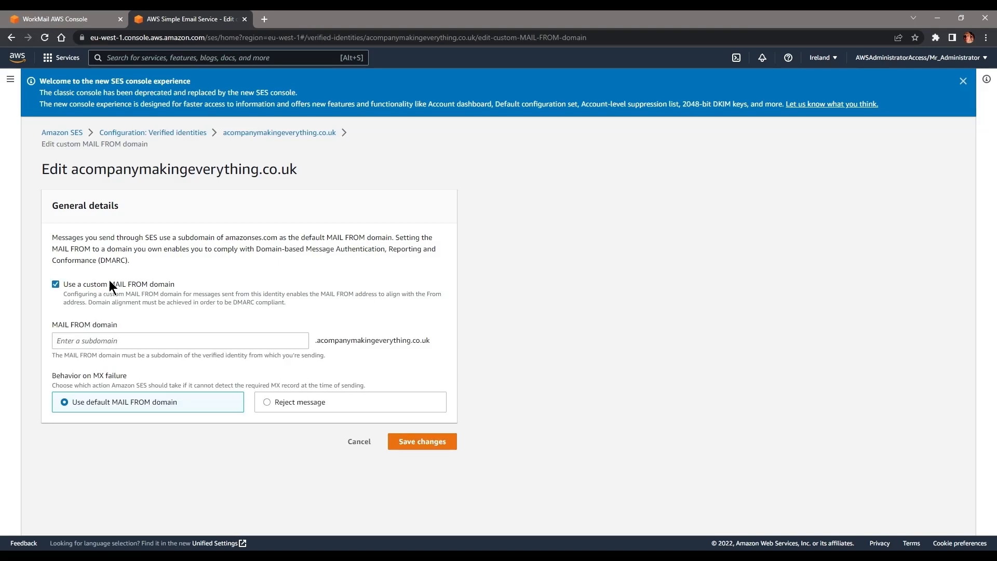
pyautogui.click(108, 344)
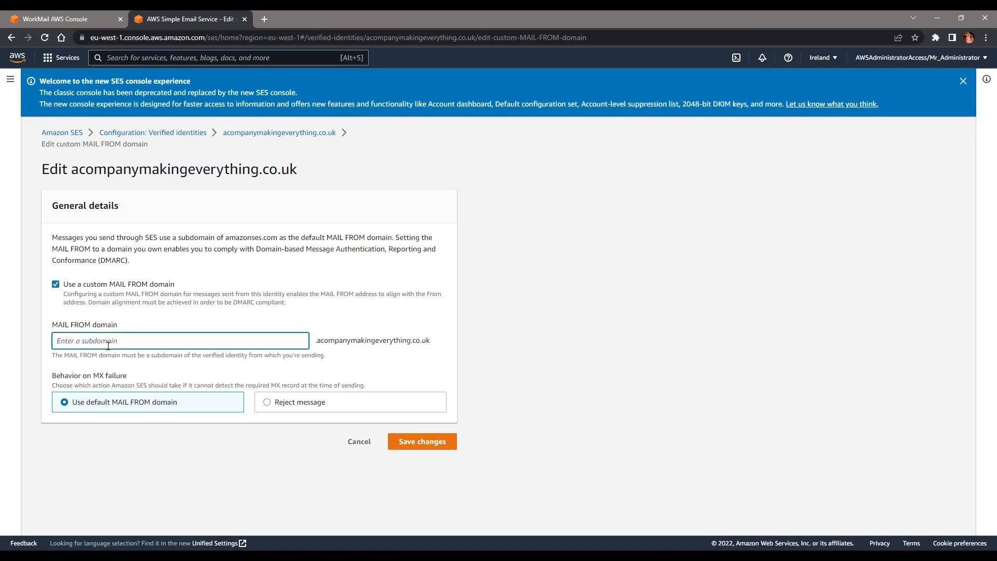
pyautogui.write('mail')
pyautogui.click(439, 441)
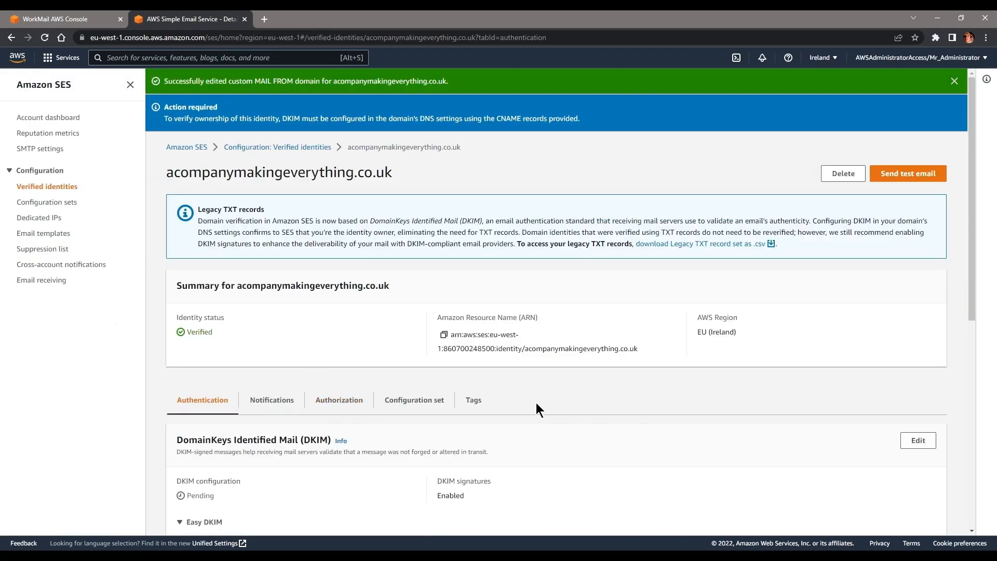
pyautogui.scroll(-5, 536, 403)
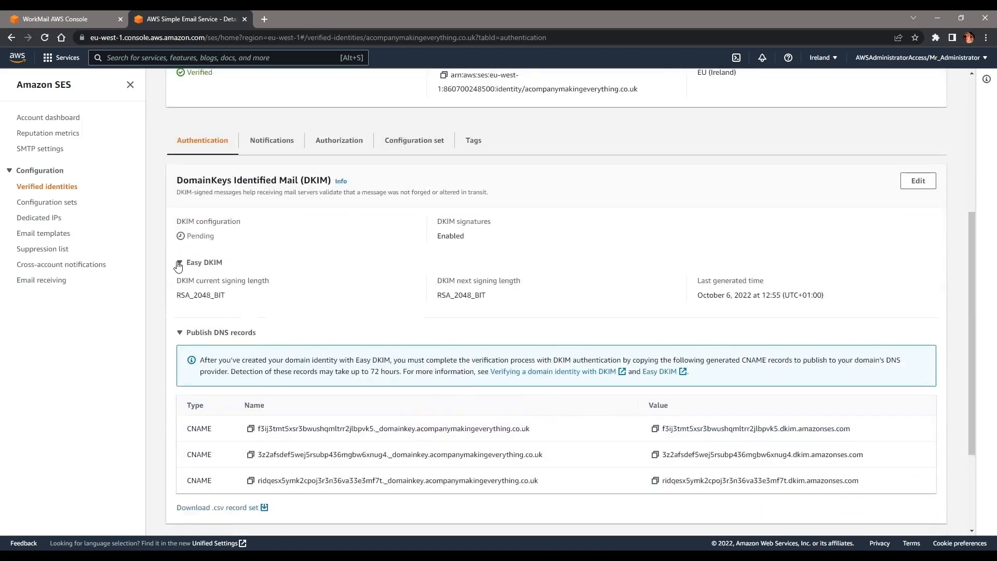
# Step: Refresh WorkMail's domain records and copy the MAIL FROM MX record name
pyautogui.click(92, 19)
pyautogui.scroll(3, 583, 229)
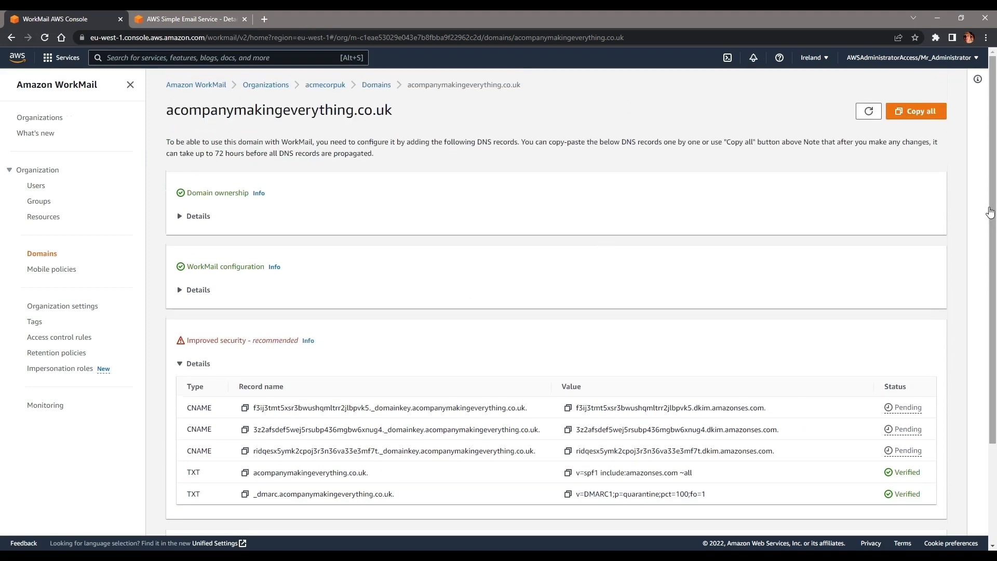
pyautogui.click(861, 114)
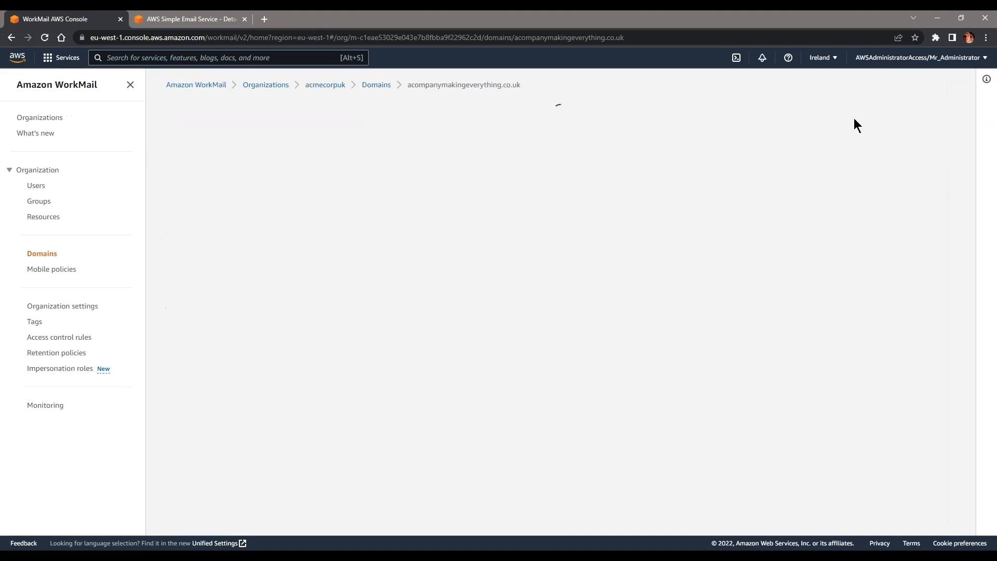
pyautogui.scroll(-2, 695, 215)
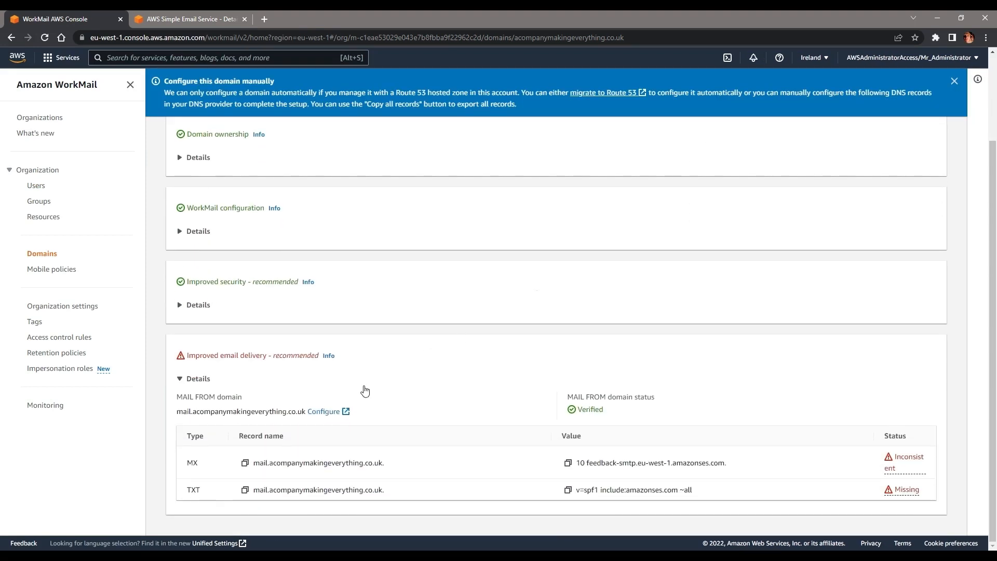
pyautogui.click(245, 463)
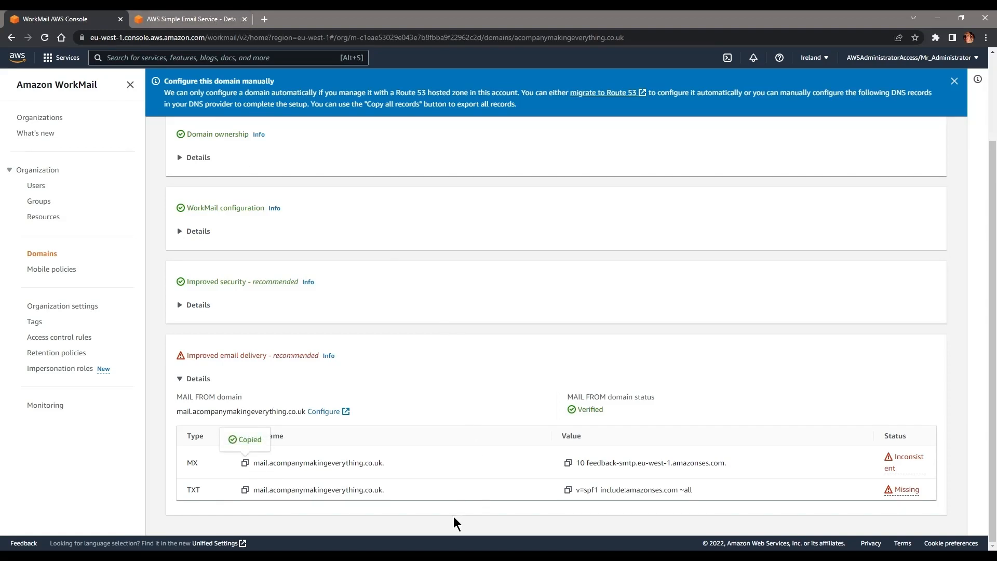
pyautogui.click(264, 19)
# Step: Open GoDaddy DNS Management and start an MX record named mail.acompanymakingeverything.co.uk
pyautogui.write('god')
pyautogui.press('Down')
pyautogui.press('Down')
pyautogui.press('Down')
pyautogui.press('Down')
pyautogui.press('Down')
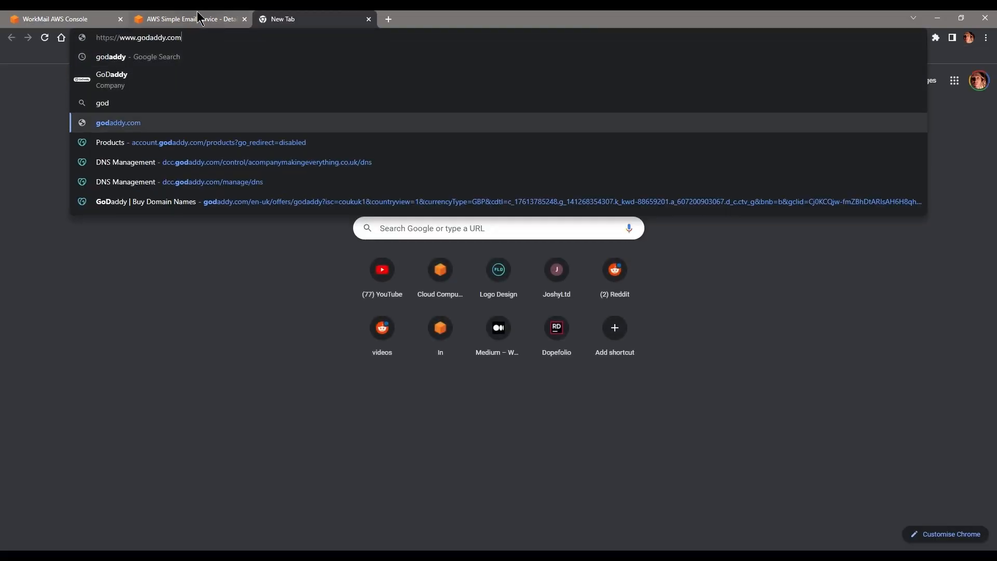
pyautogui.press('Return')
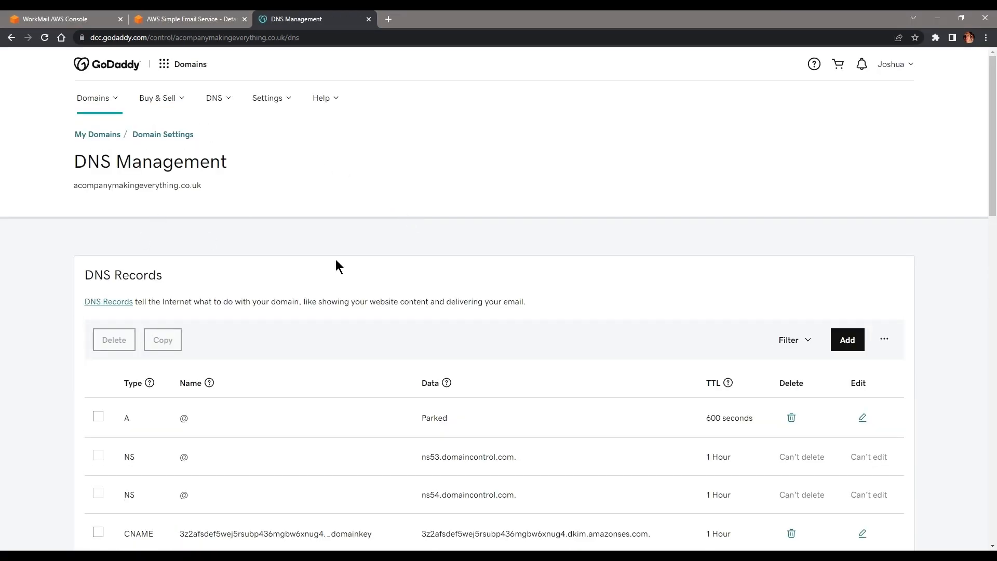
pyautogui.click(833, 340)
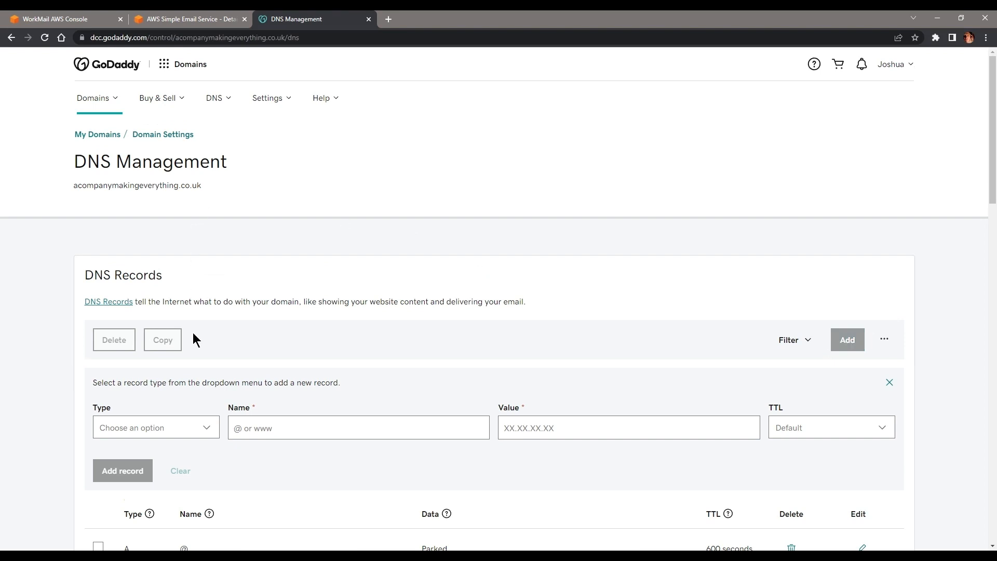
pyautogui.click(83, 17)
pyautogui.click(315, 17)
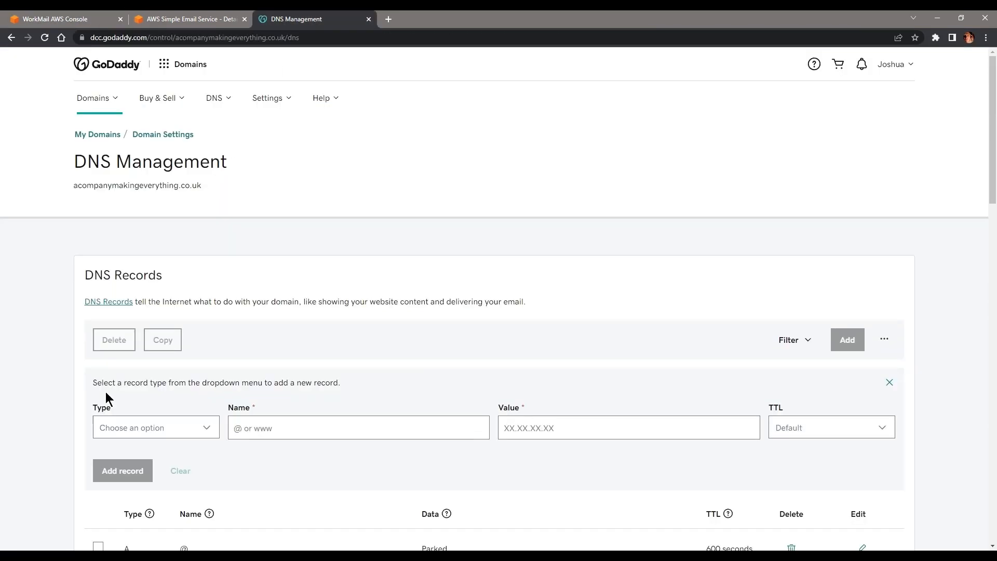
pyautogui.click(137, 436)
pyautogui.click(117, 330)
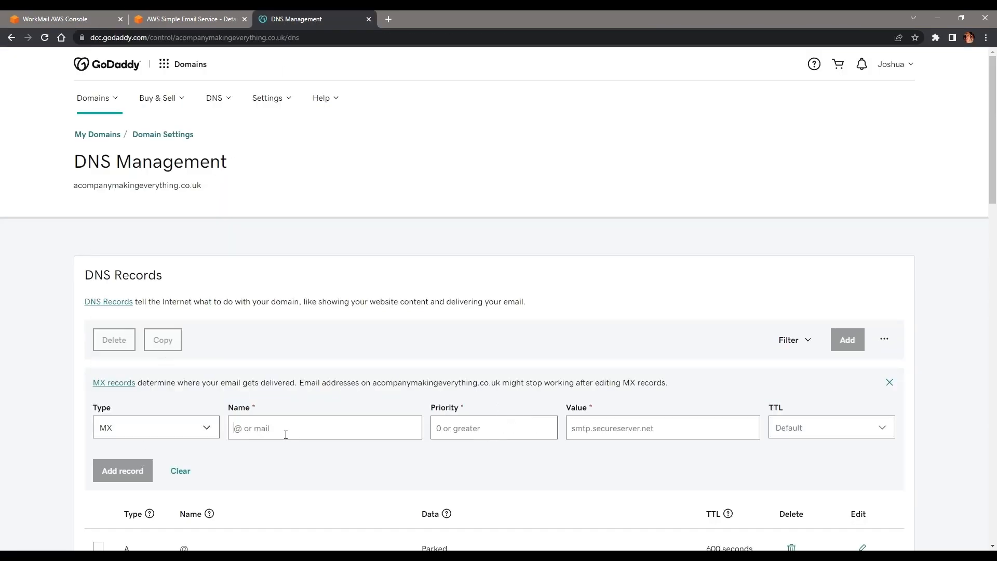
pyautogui.click(285, 435)
pyautogui.hotkey('ctrl', 'v')
# Step: Give the record value feedback-smtp.eu-west-1.amazonses.com and priority 10, then save it
pyautogui.click(62, 19)
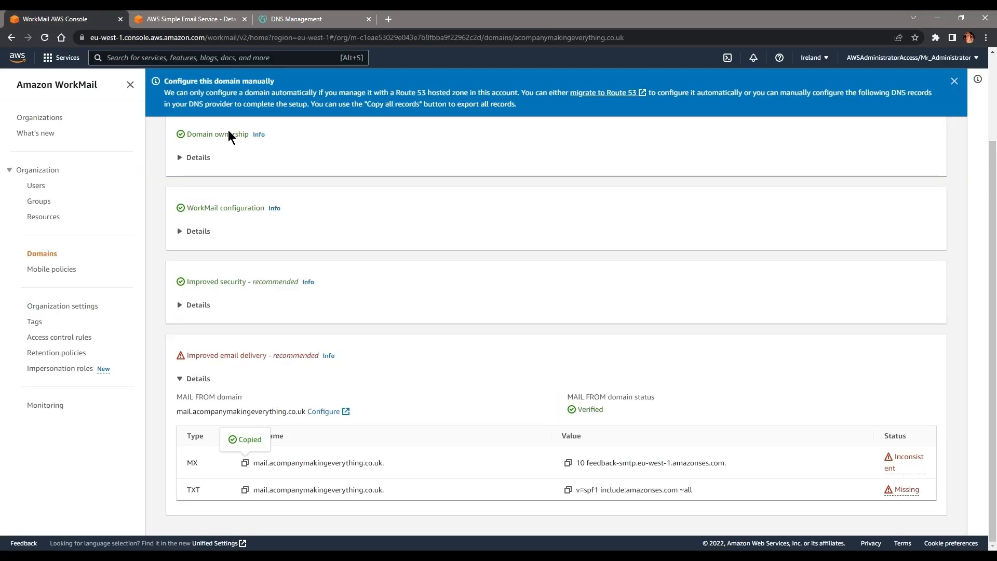
pyautogui.click(567, 462)
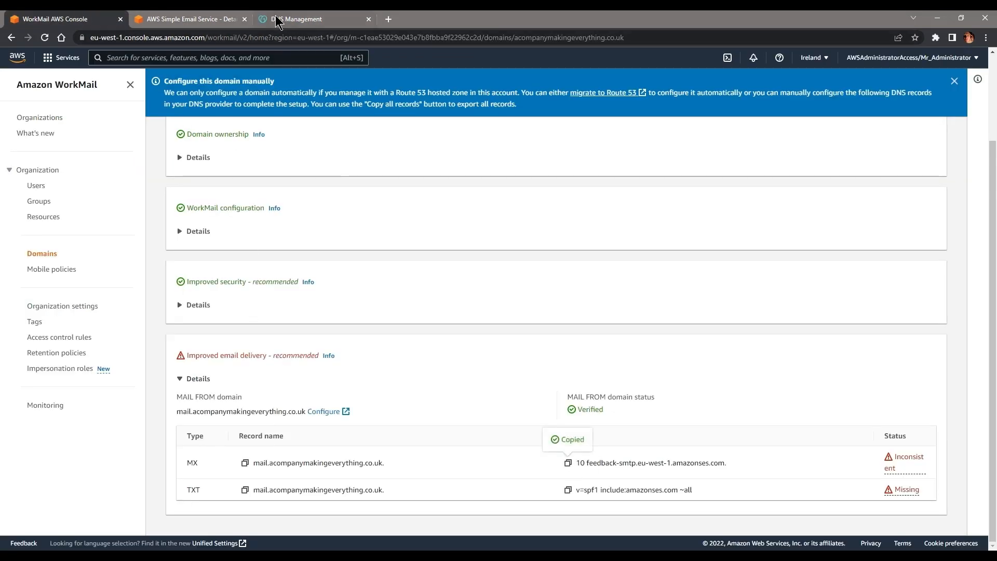
pyautogui.click(296, 19)
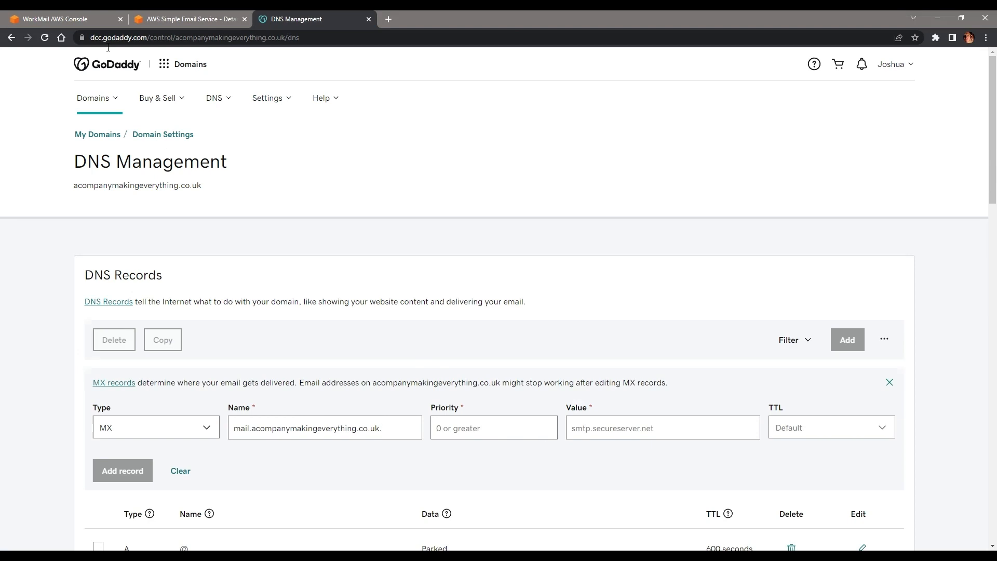
pyautogui.click(72, 19)
pyautogui.click(325, 20)
pyautogui.hotkey('ctrl', 'v')
pyautogui.press('BackSpace')
pyautogui.press('BackSpace')
pyautogui.press('Delete')
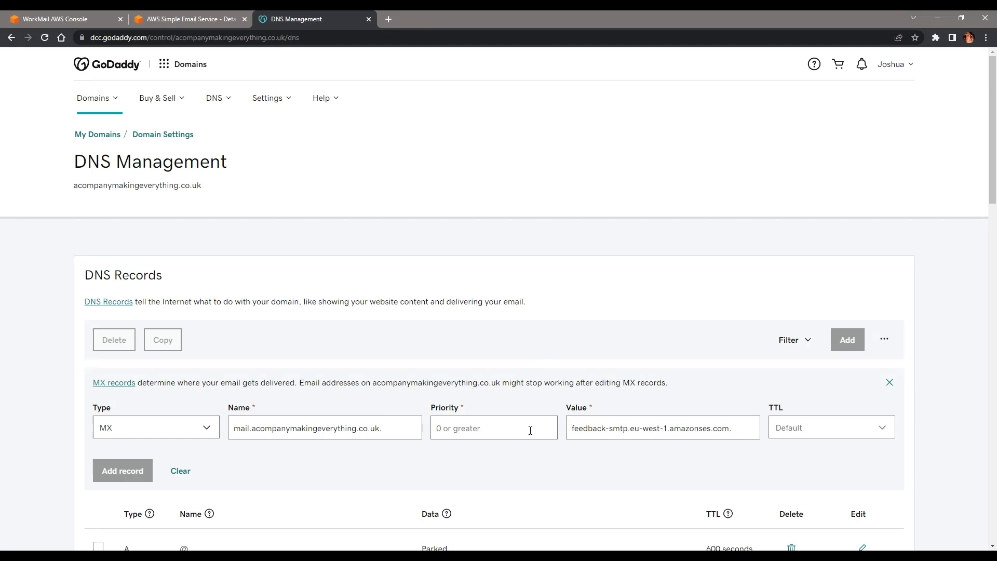
pyautogui.write('10')
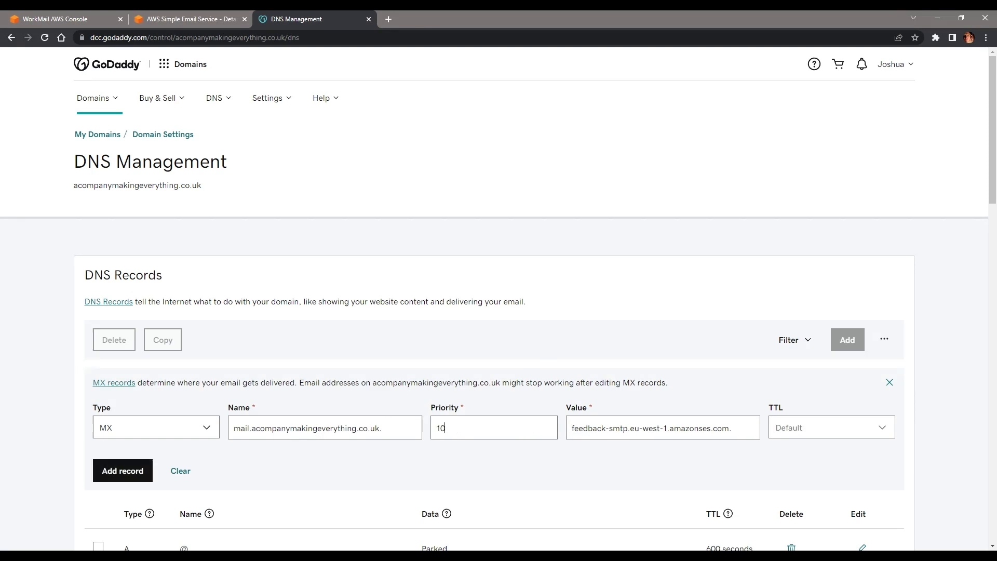
pyautogui.click(122, 471)
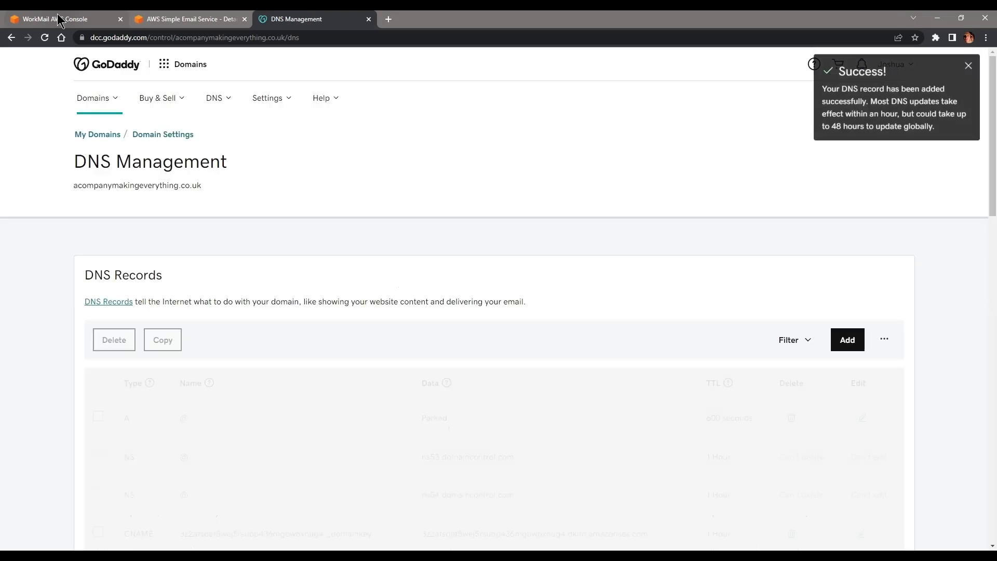
pyautogui.click(59, 19)
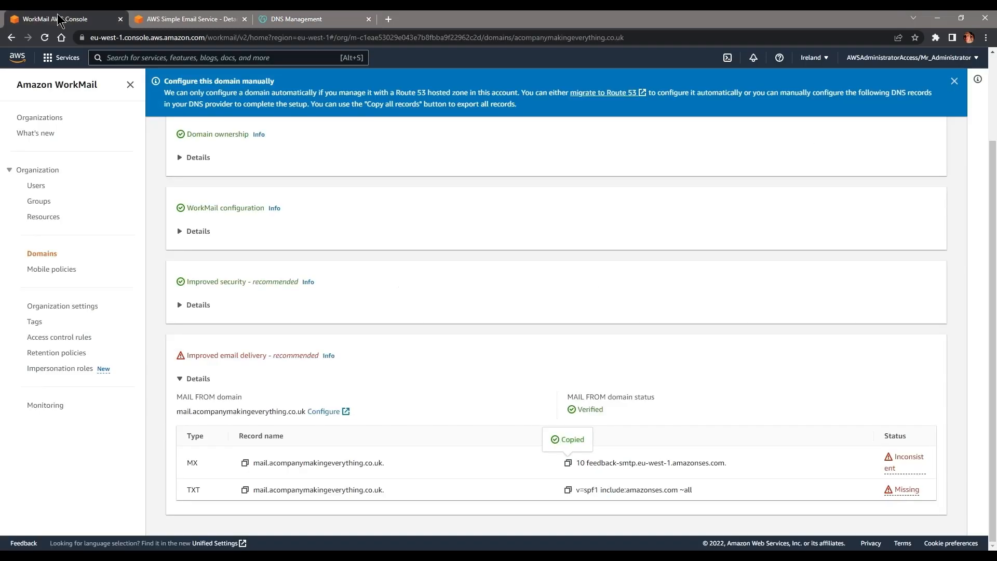
# Step: Copy the TXT name and SPF value from WorkMail into a new GoDaddy TXT record and save it
pyautogui.click(245, 490)
pyautogui.click(301, 18)
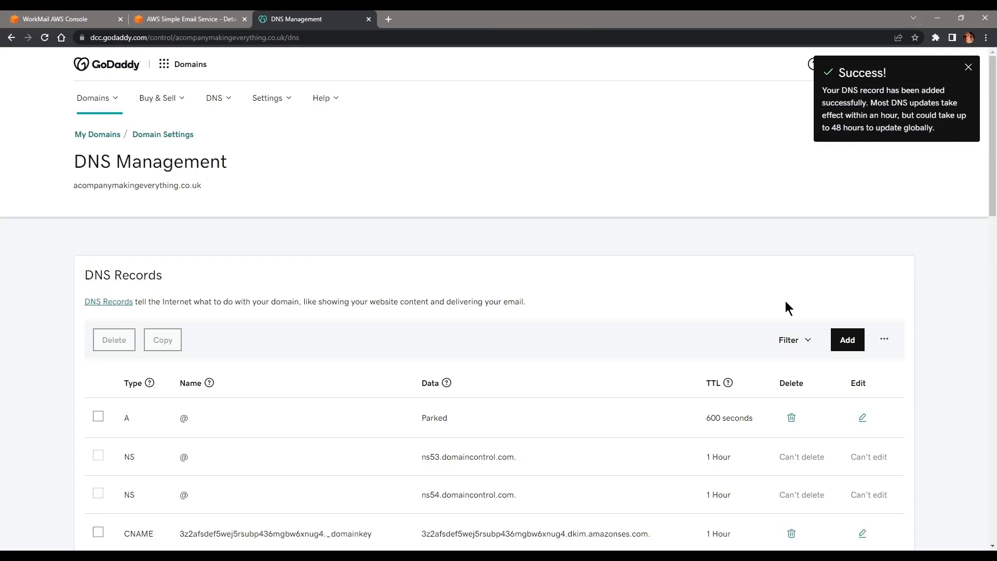
pyautogui.click(846, 341)
pyautogui.click(158, 430)
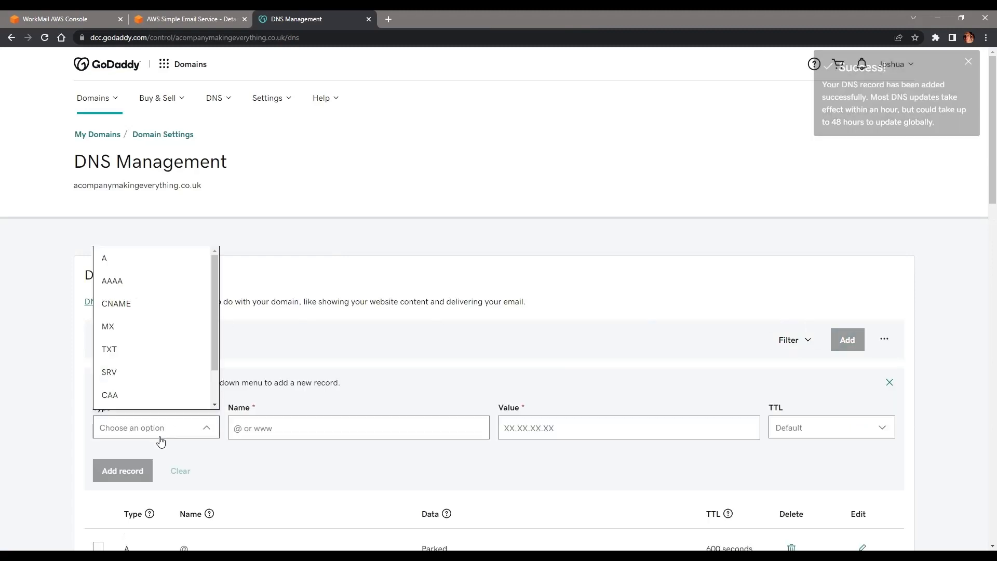
pyautogui.click(129, 353)
pyautogui.hotkey('ctrl', 'v')
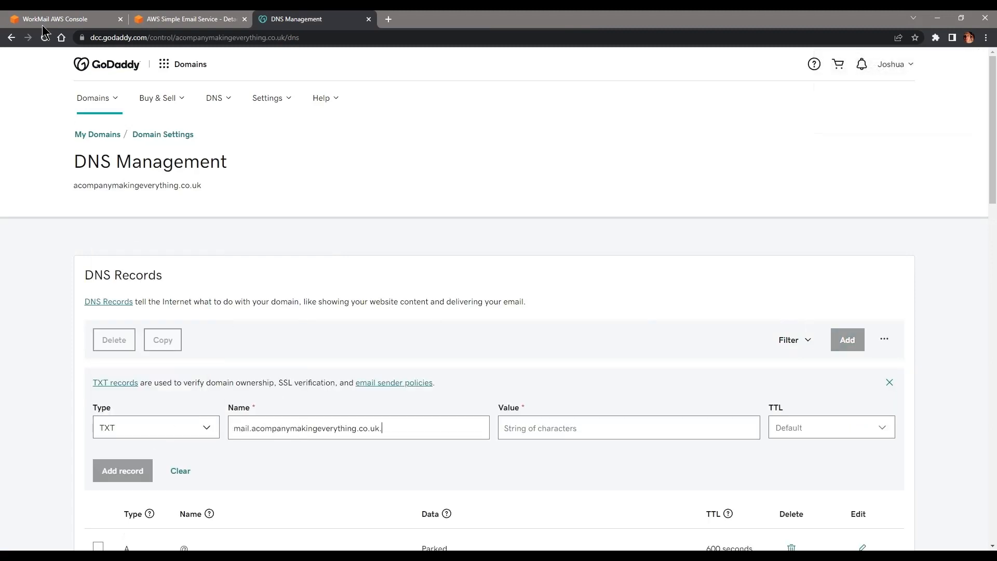
pyautogui.click(55, 19)
pyautogui.click(567, 490)
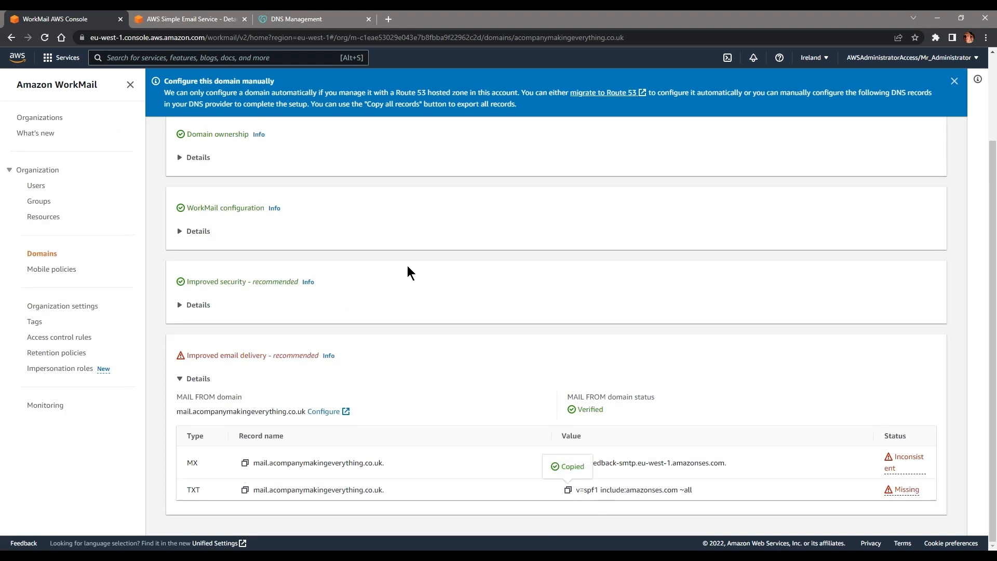
pyautogui.click(265, 17)
pyautogui.hotkey('ctrl', 'v')
pyautogui.press('Return')
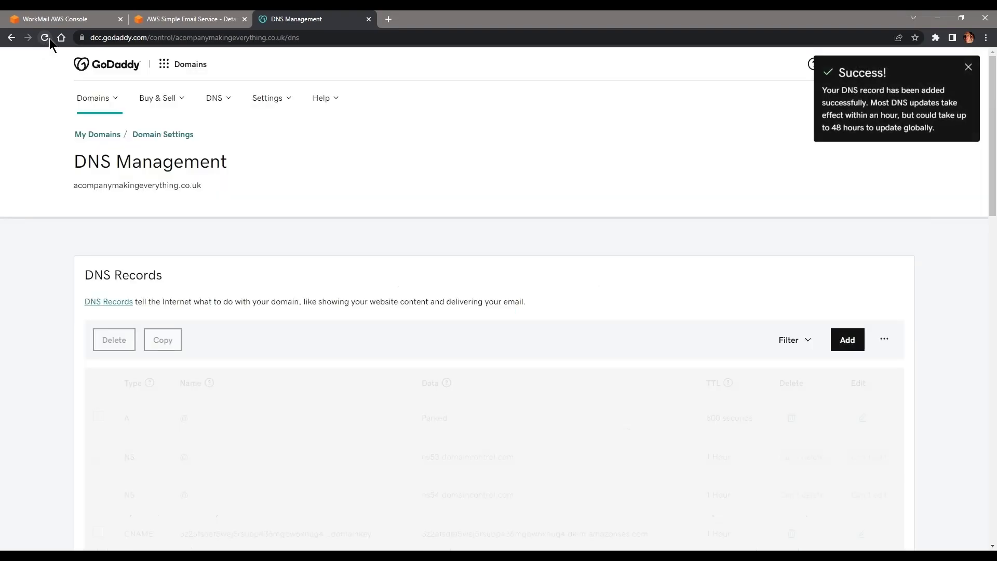
pyautogui.click(68, 20)
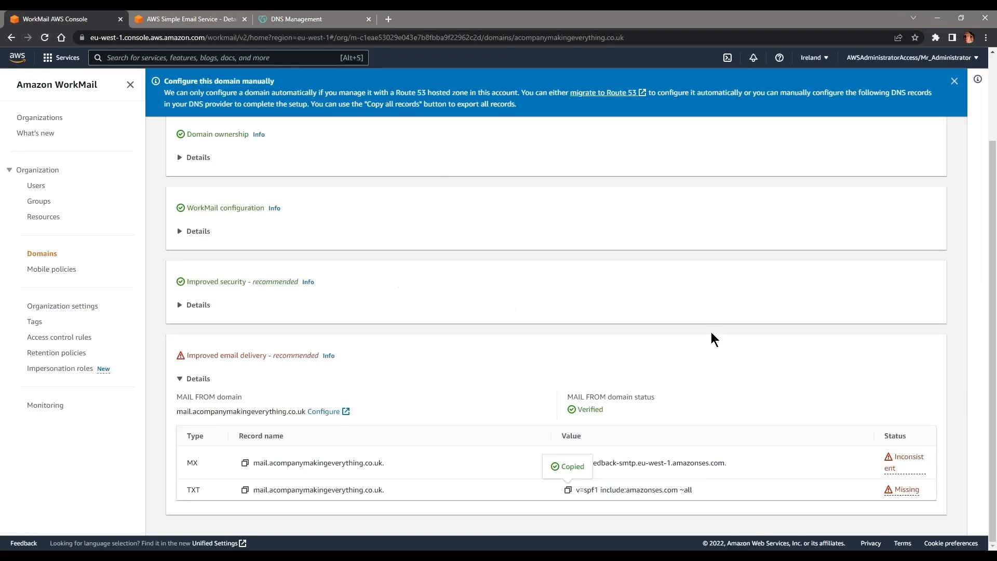
pyautogui.scroll(2, 721, 353)
# Step: Sign back into the console as administrator, open Amazon WorkMail, and close the expired SES tab
pyautogui.click(880, 159)
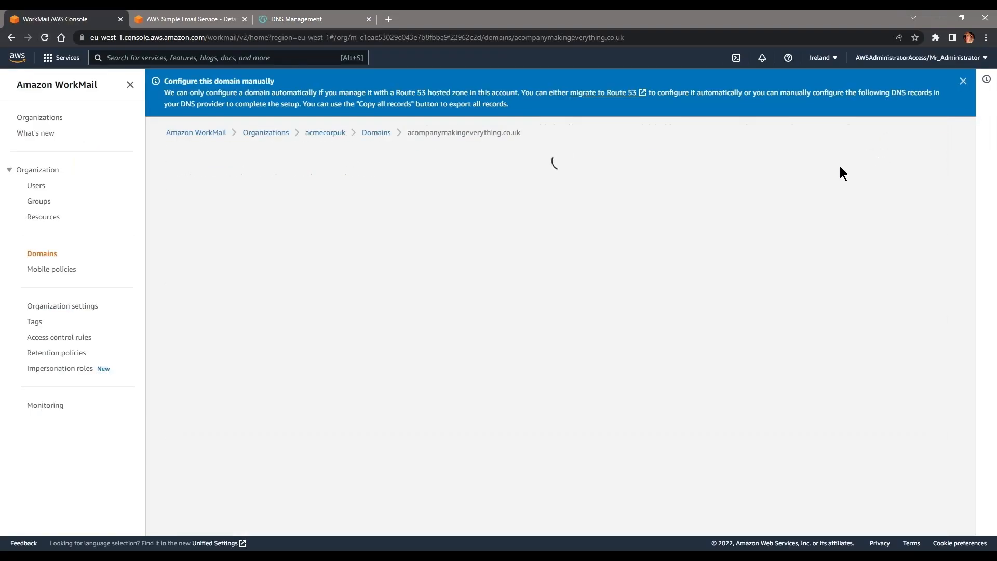
pyautogui.click(545, 332)
pyautogui.click(485, 170)
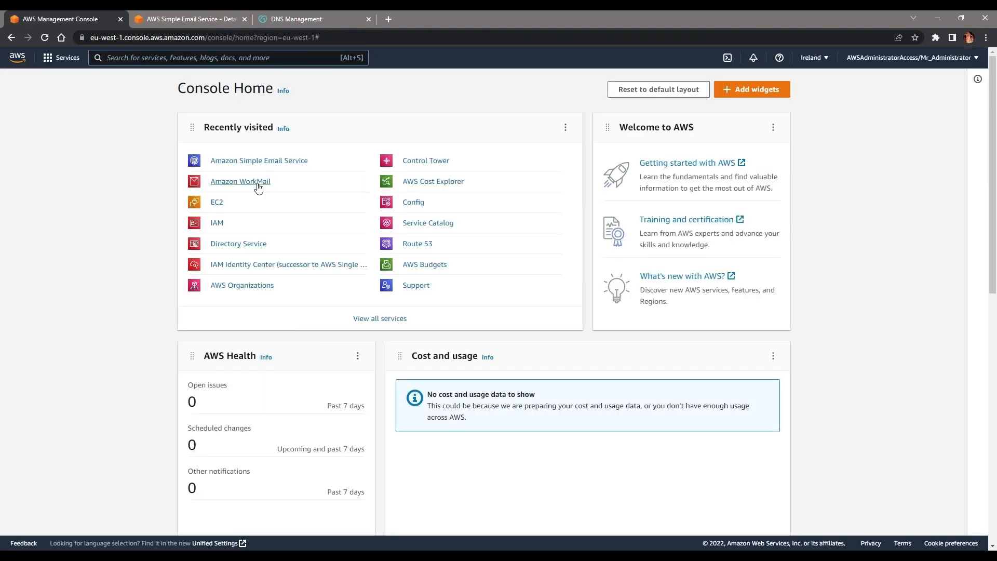
pyautogui.click(258, 188)
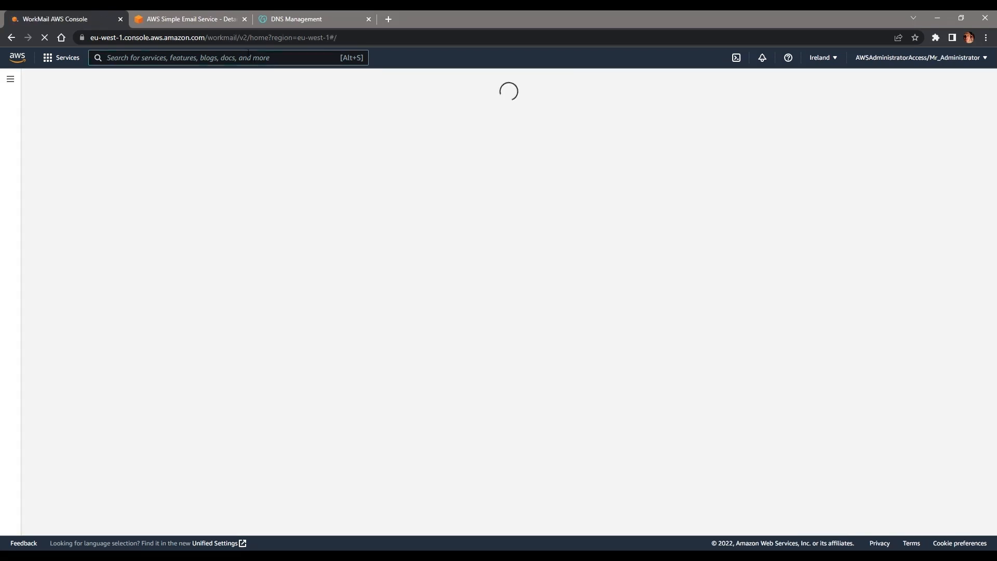
pyautogui.click(220, 25)
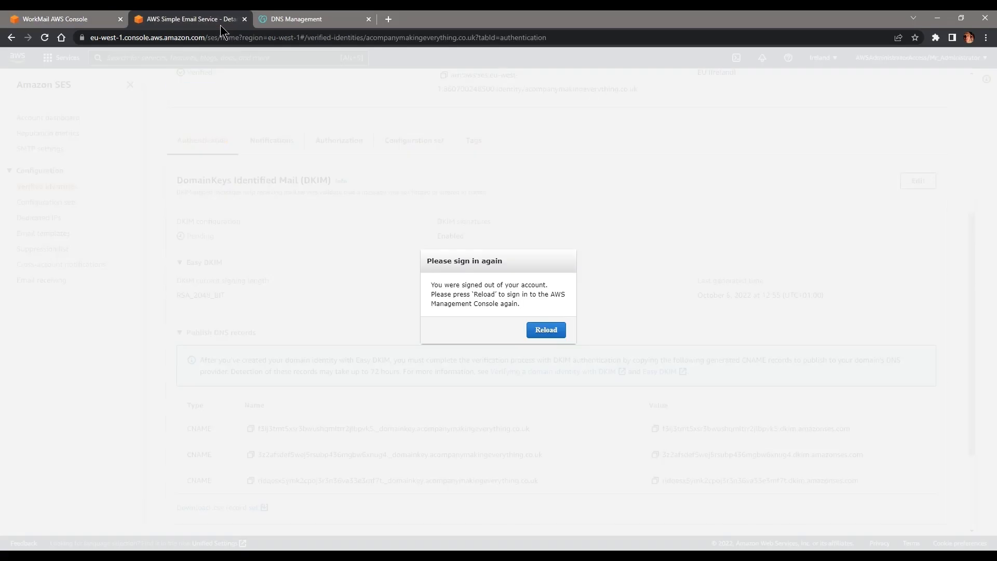
pyautogui.click(244, 19)
# Step: Set acompanymakingeverything.co.uk as acmecorpuk's default domain and check its domain details
pyautogui.click(84, 25)
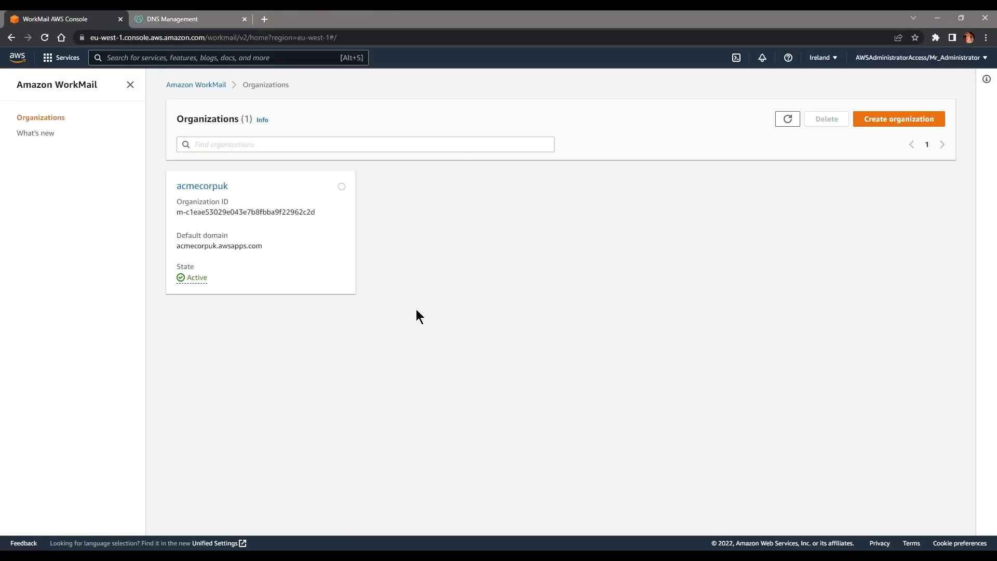
pyautogui.click(202, 184)
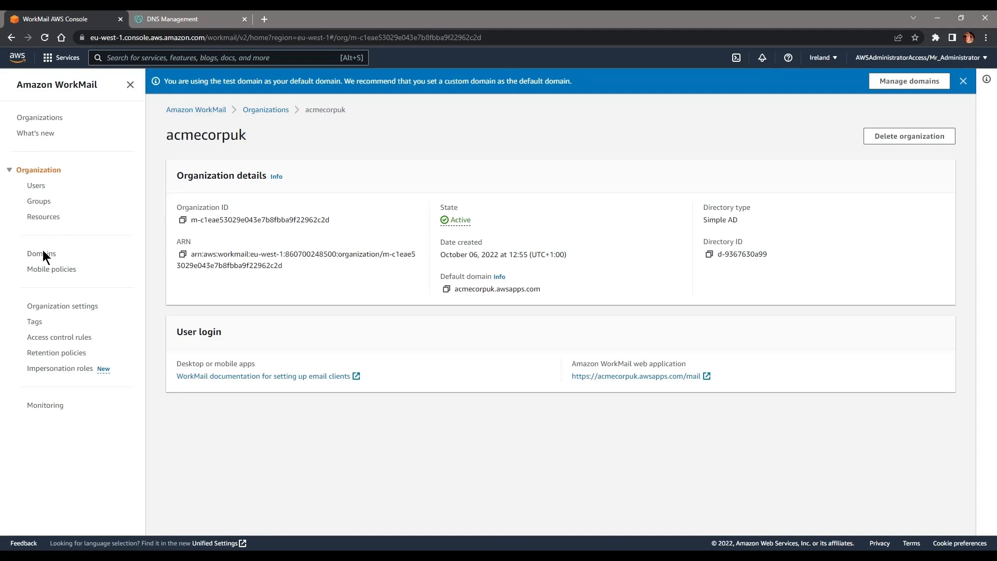
pyautogui.click(44, 254)
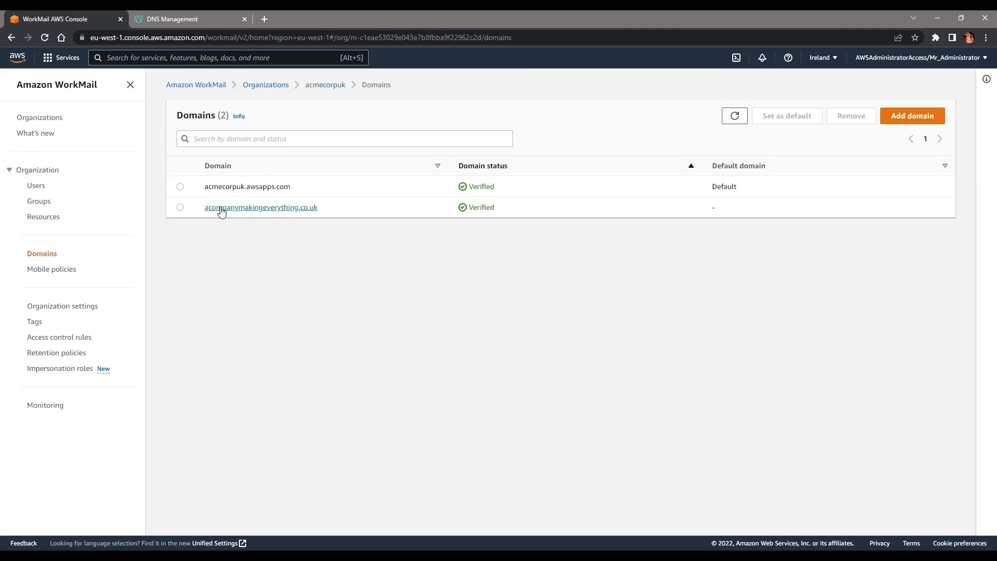
pyautogui.click(181, 209)
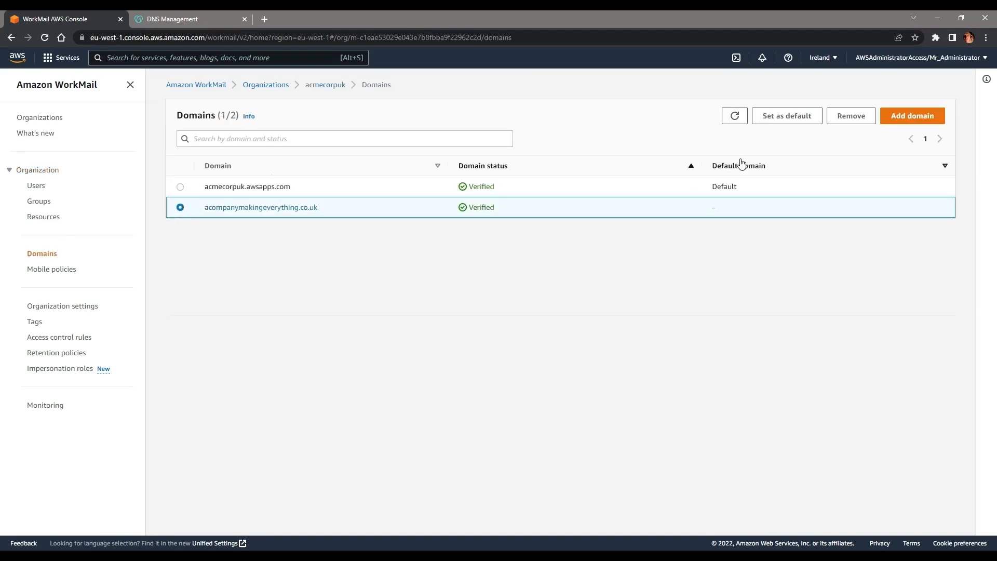
pyautogui.click(782, 115)
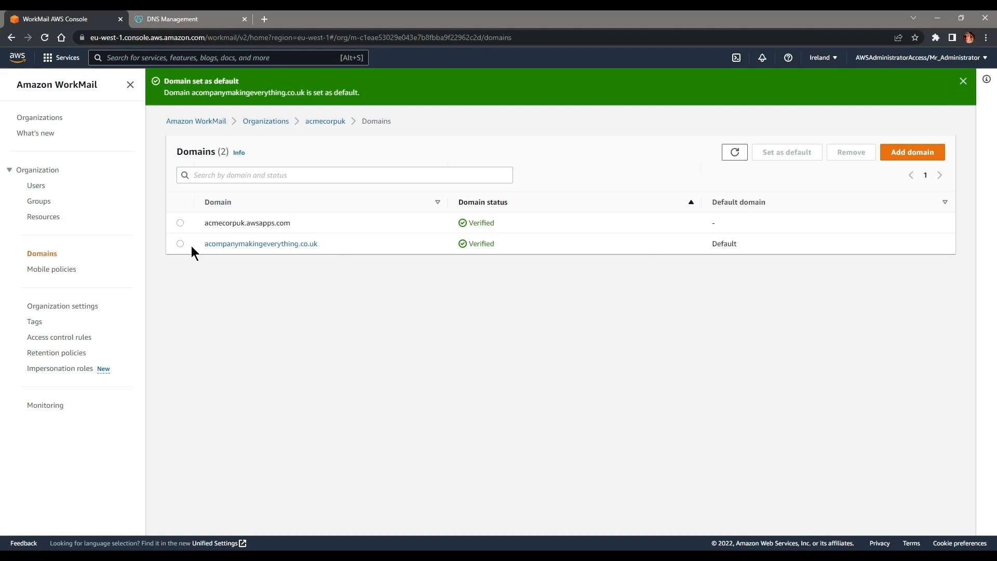
pyautogui.click(287, 245)
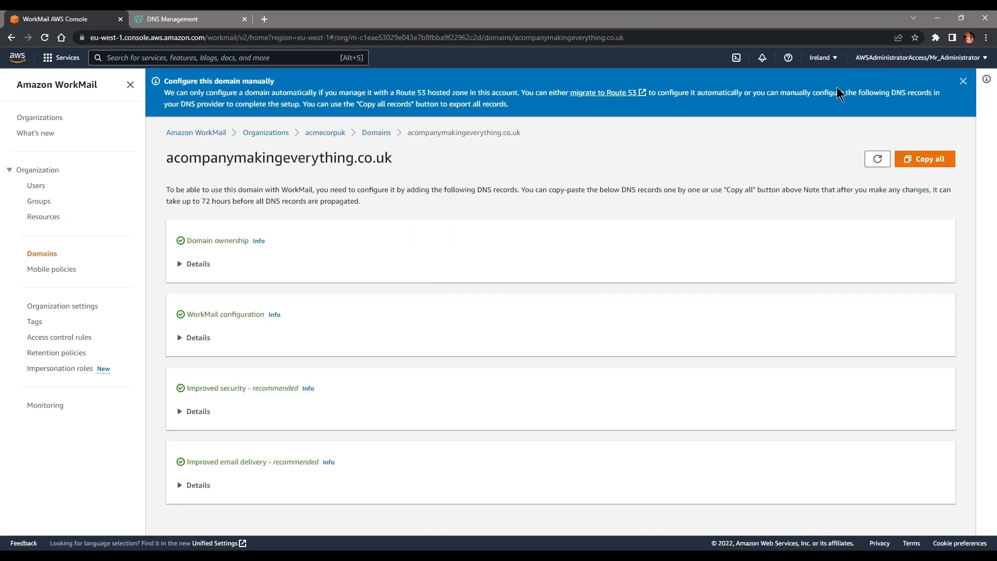
pyautogui.click(36, 186)
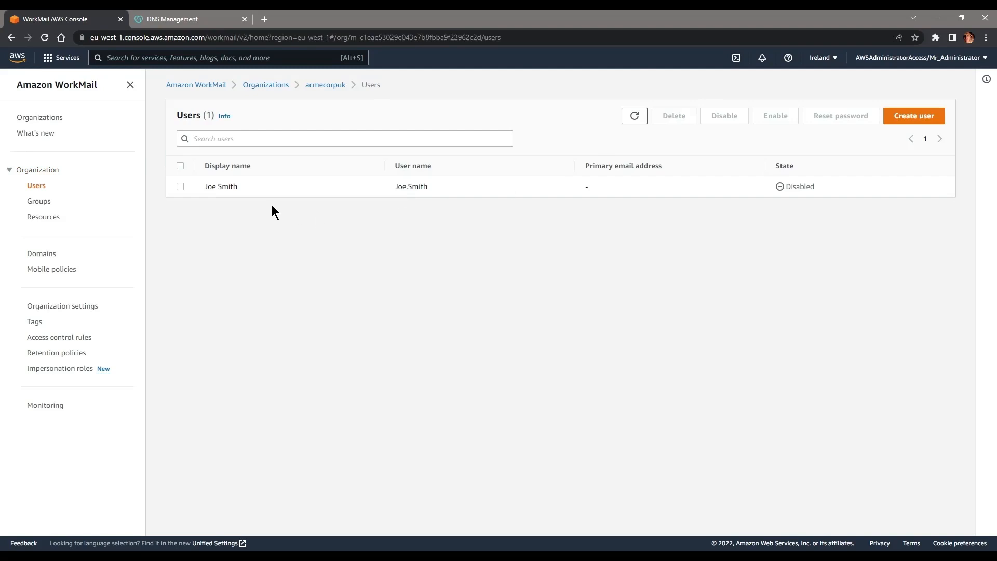
# Step: Enable the disabled user with a primary email address on acompanymakingeverything.co.uk
pyautogui.click(181, 186)
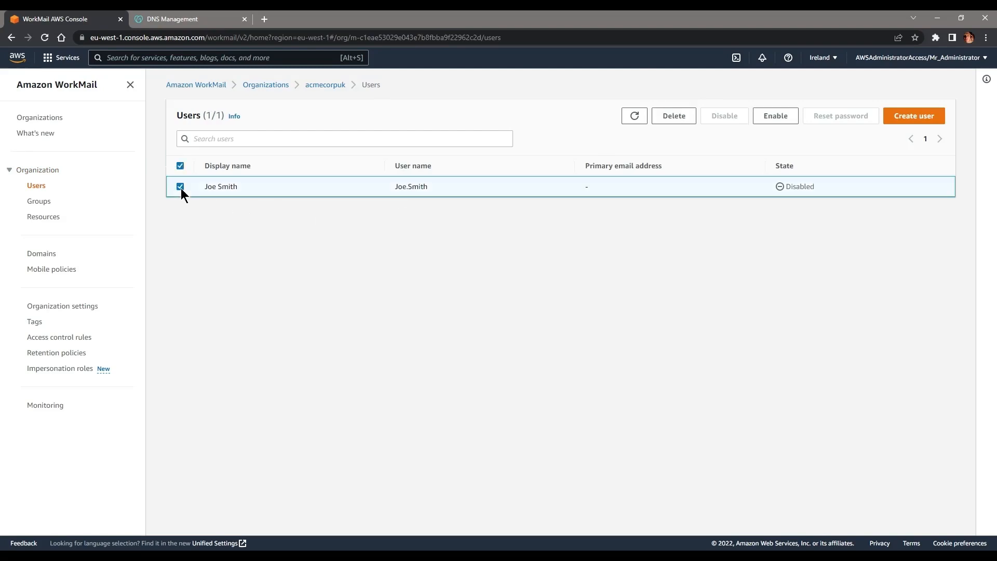
pyautogui.click(786, 119)
pyautogui.click(534, 318)
pyautogui.click(553, 291)
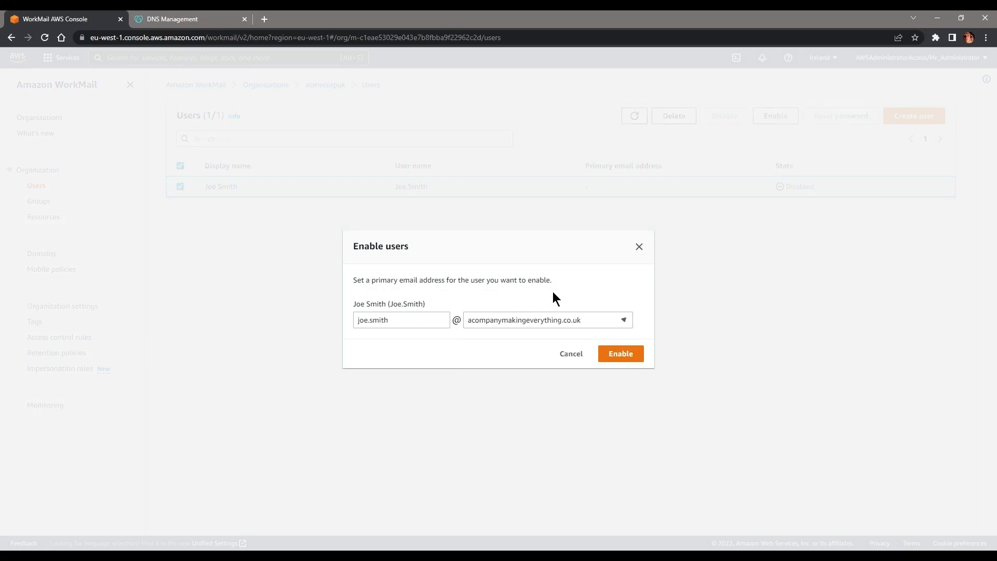
pyautogui.click(640, 355)
pyautogui.moveTo(762, 210); pyautogui.dragTo(581, 210)
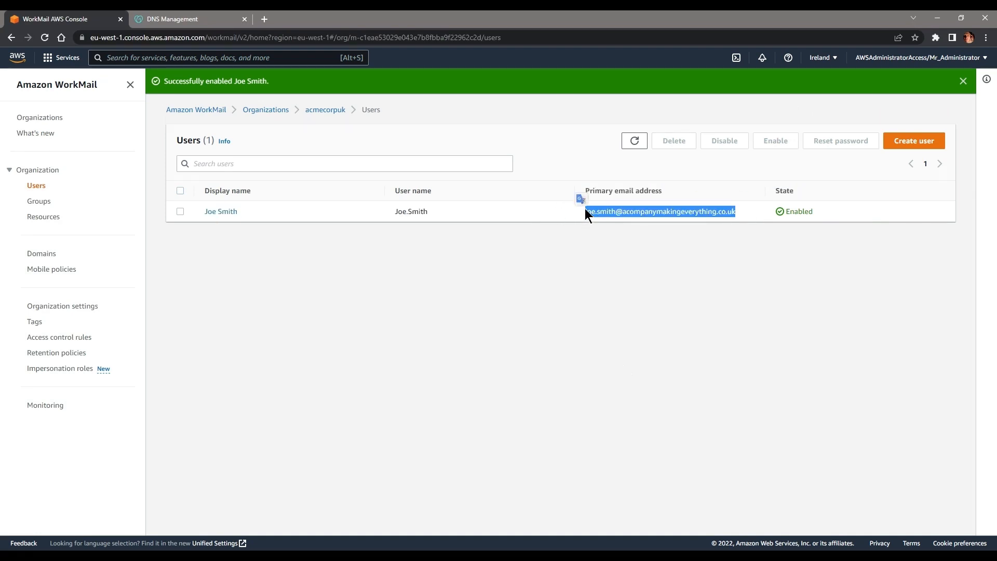
pyautogui.click(647, 247)
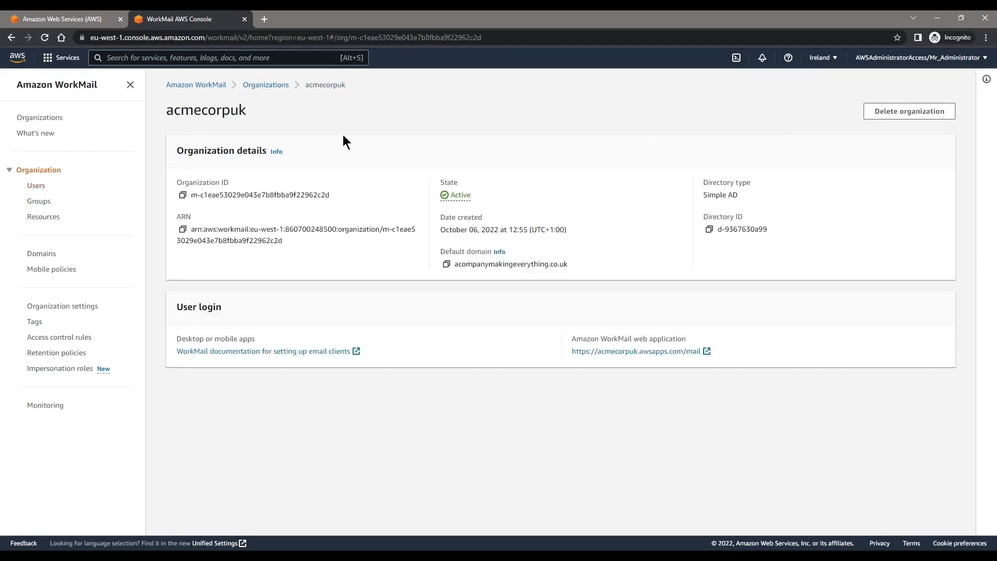
# Step: Open acmecorpuk's WorkMail web app, sign out, and log in with the user's username and password
pyautogui.click(264, 86)
pyautogui.click(204, 186)
pyautogui.click(634, 351)
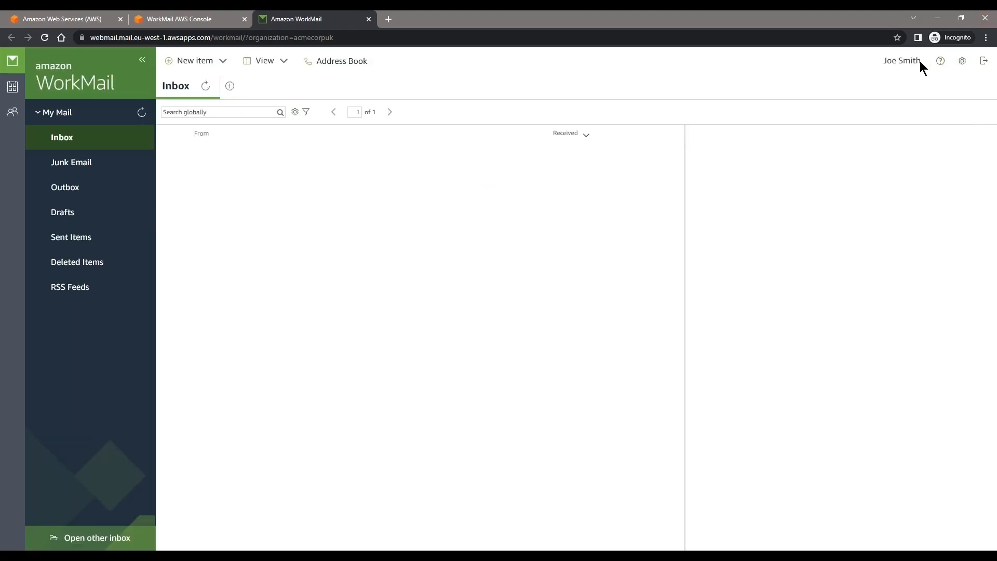
pyautogui.click(962, 61)
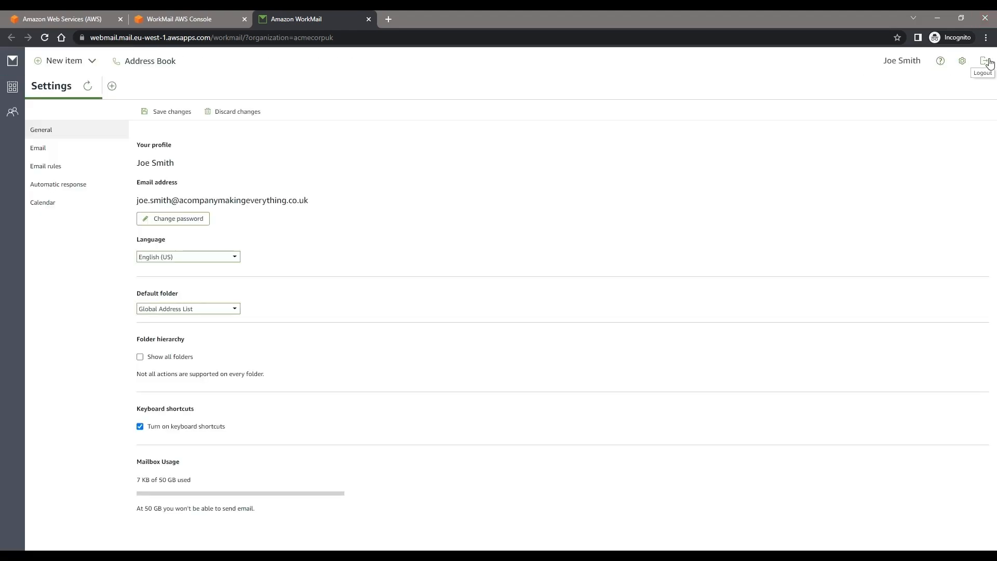
pyautogui.click(462, 239)
pyautogui.write('joe.smith')
pyautogui.press('Tab')
pyautogui.press('Tab')
pyautogui.write('*')
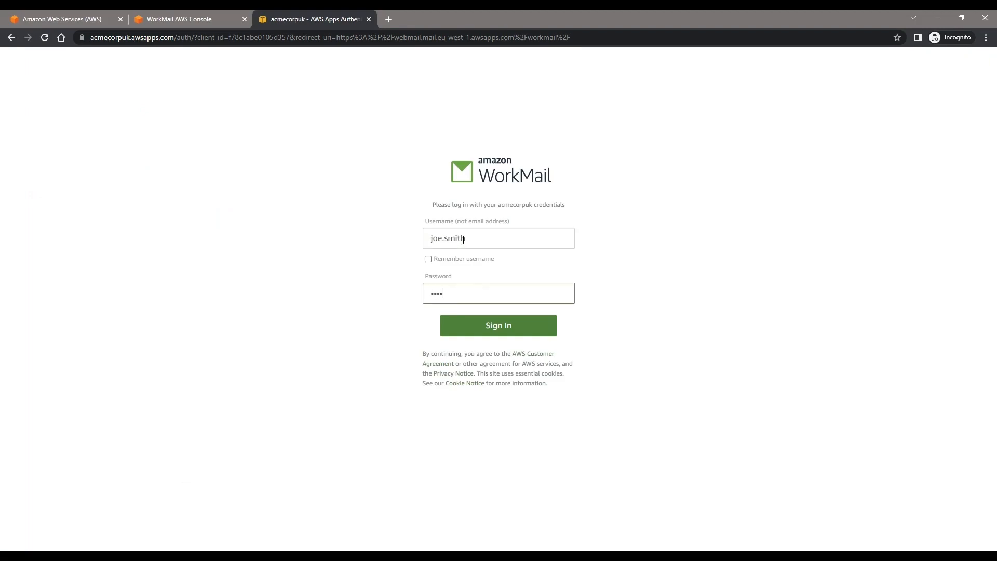
pyautogui.press('Return')
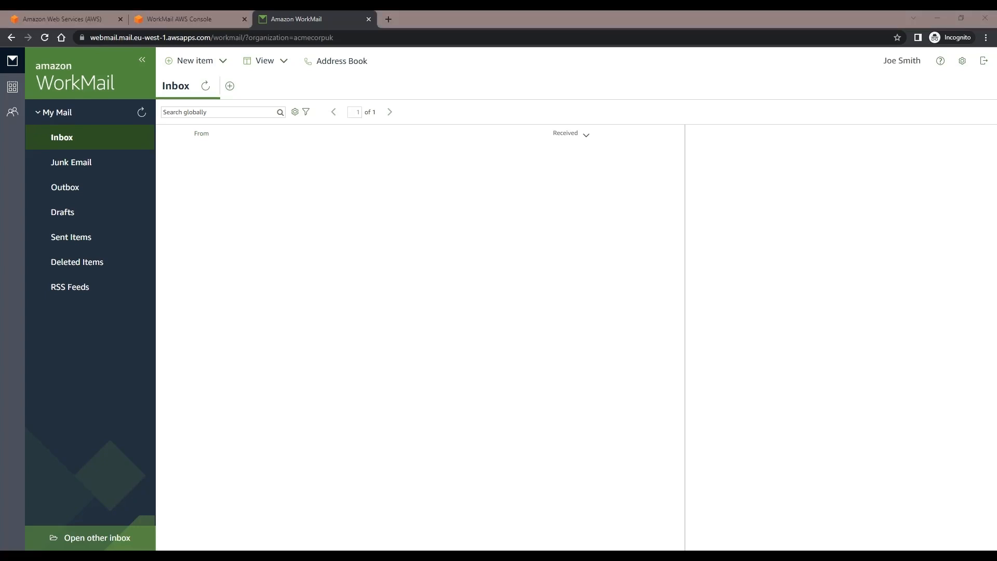
# Step: Refresh the Inbox and send a reply to the incoming Test message
pyautogui.click(208, 86)
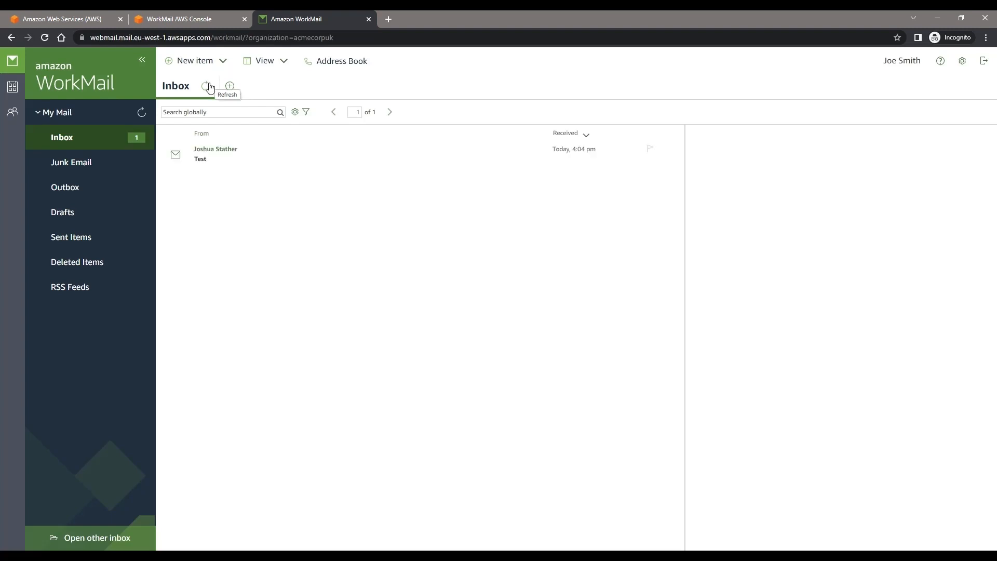
pyautogui.click(210, 154)
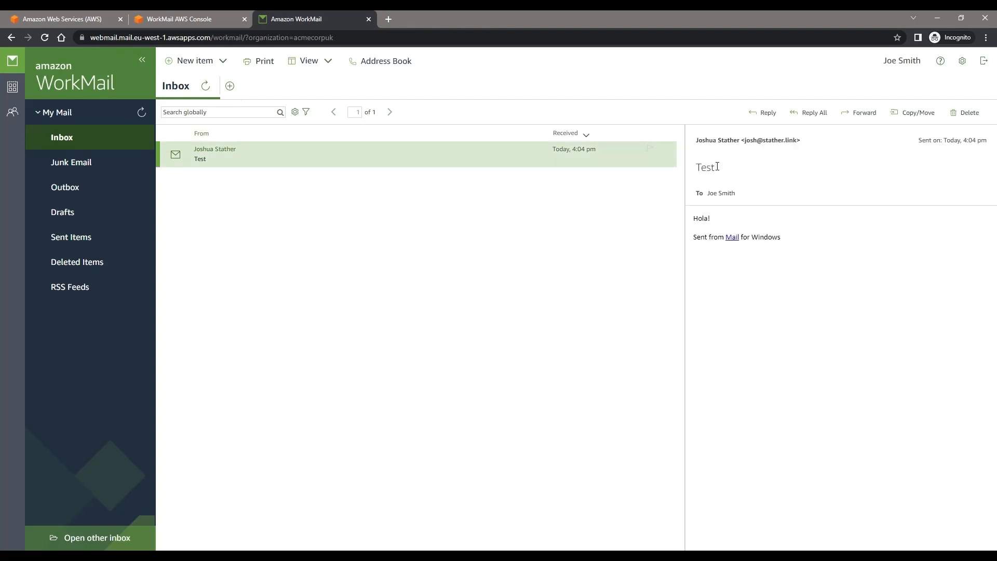
pyautogui.click(772, 115)
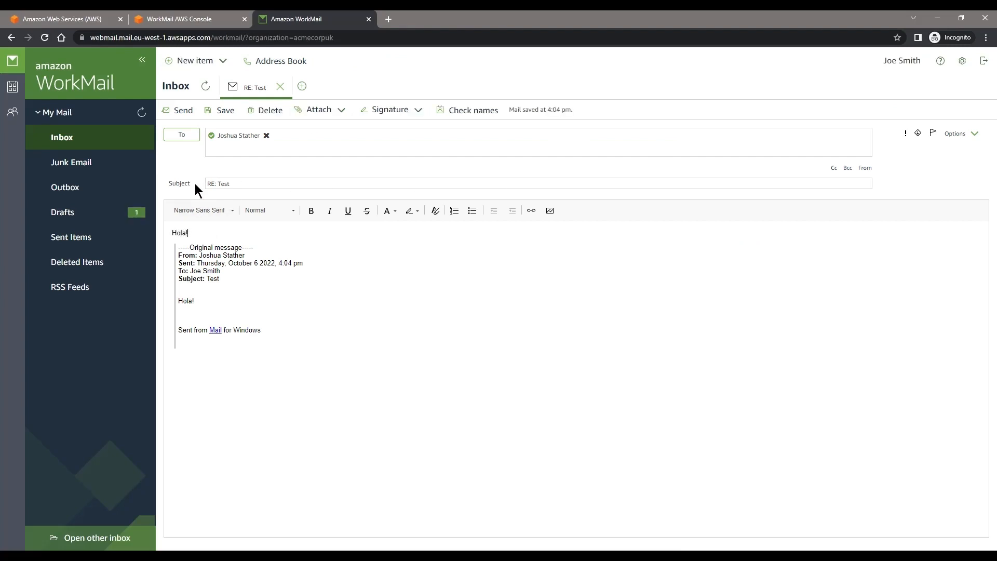
pyautogui.click(178, 110)
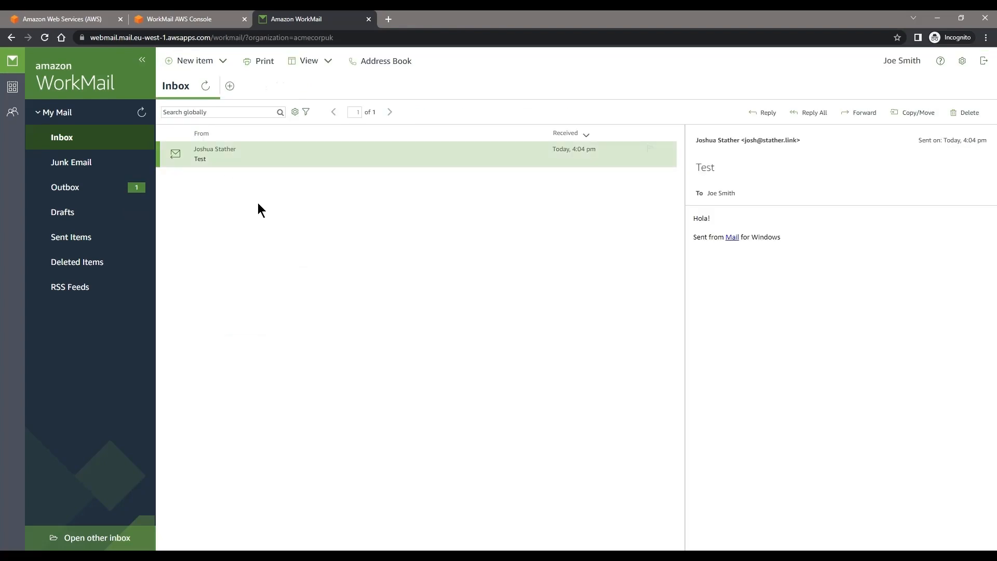
# Step: Confirm the Outbox is empty, sign out of WorkMail and close the Windows 10 Mail setup tab
pyautogui.click(117, 187)
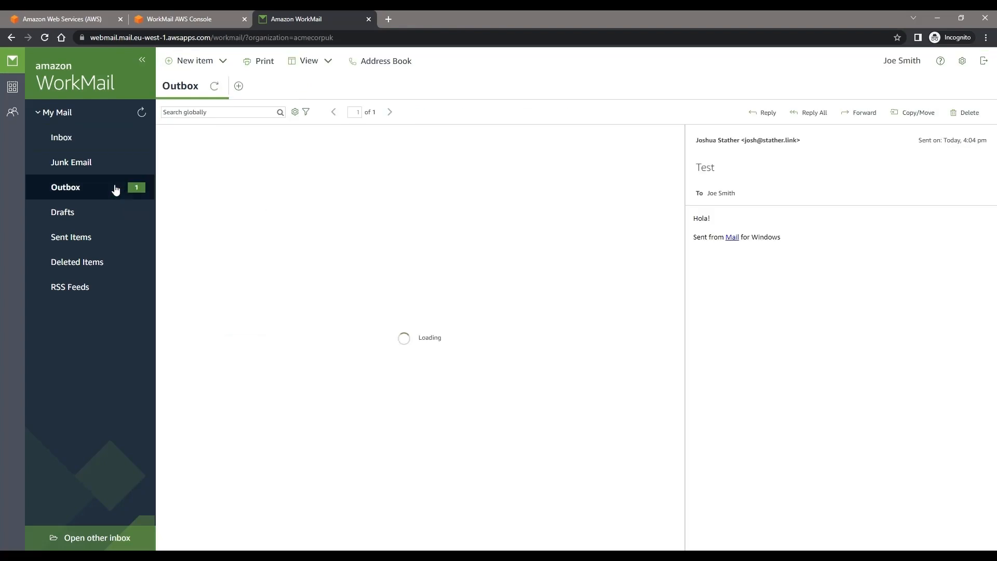
pyautogui.click(103, 152)
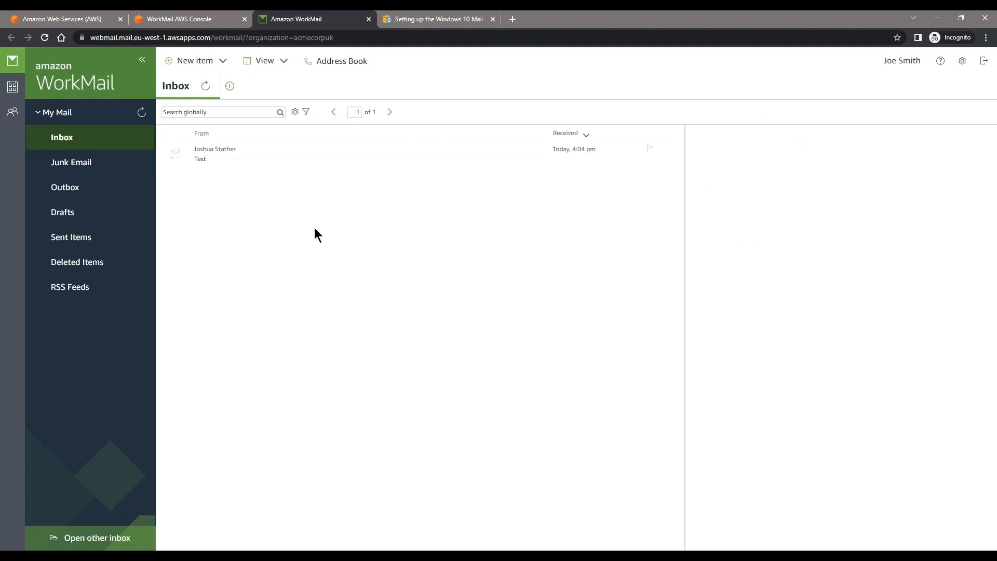
pyautogui.click(983, 62)
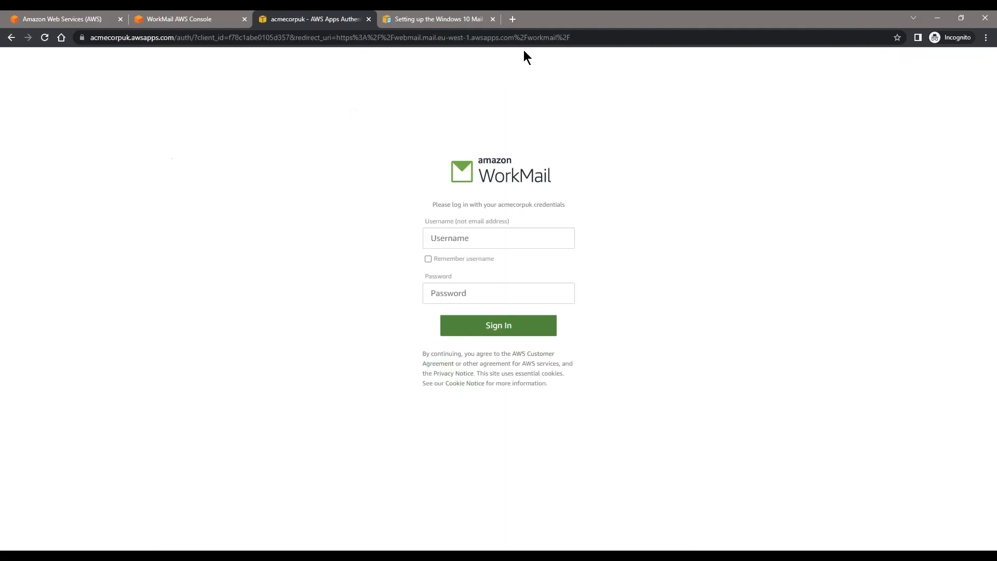
pyautogui.click(493, 19)
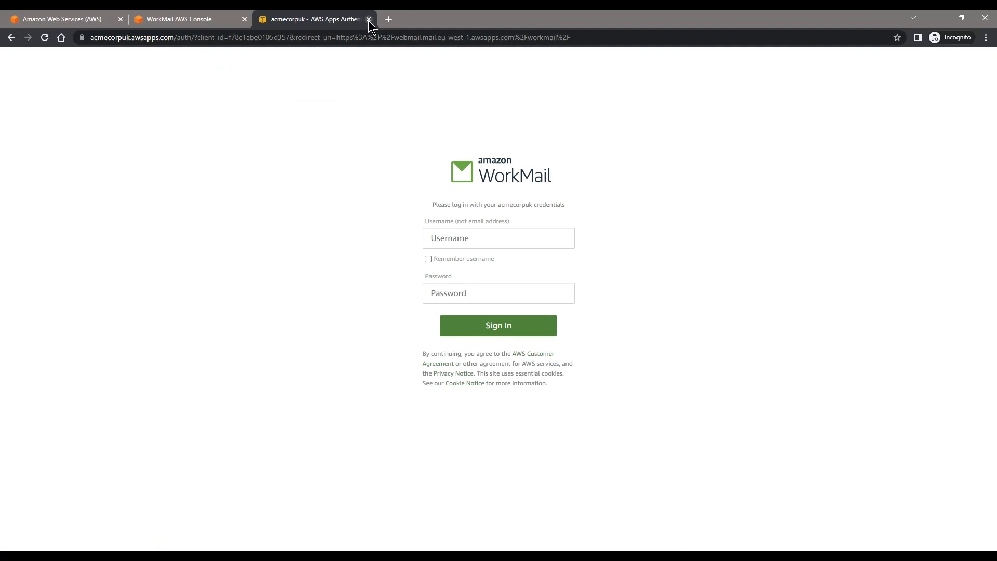
# Step: Close the WorkMail tab and open the WorkSpaces service by searching 'works' in the console
pyautogui.click(369, 19)
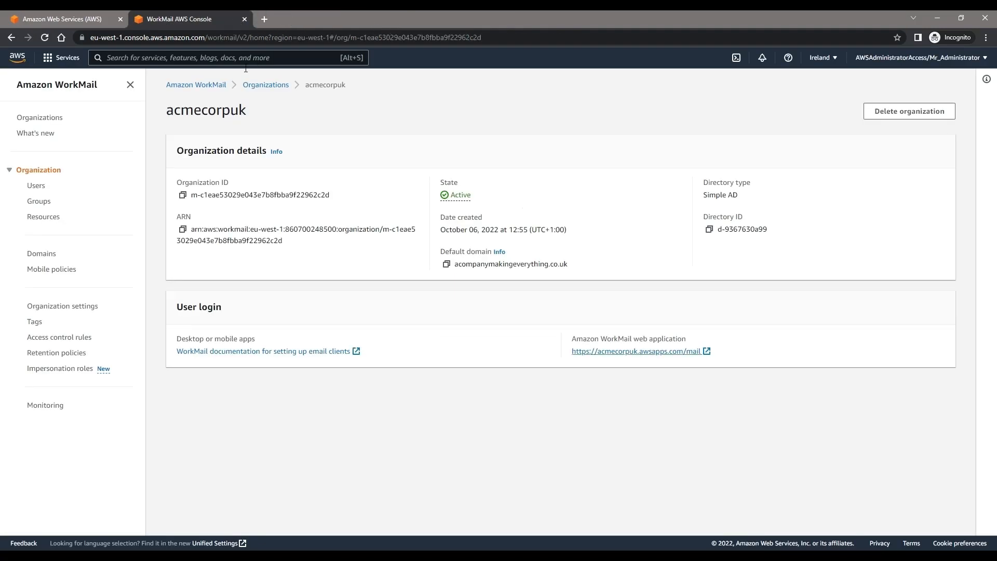
pyautogui.click(214, 65)
pyautogui.write('worksp')
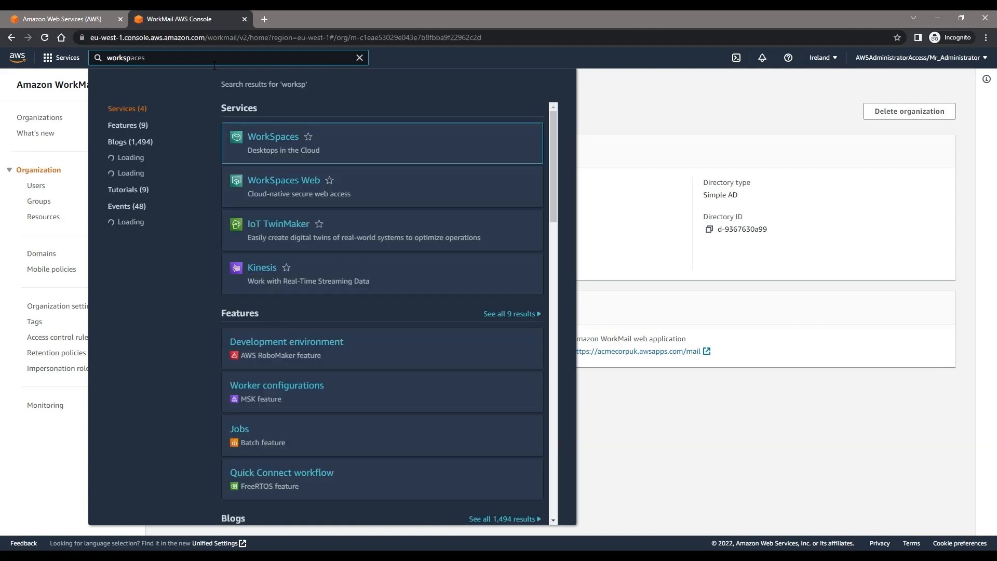
pyautogui.click(274, 138)
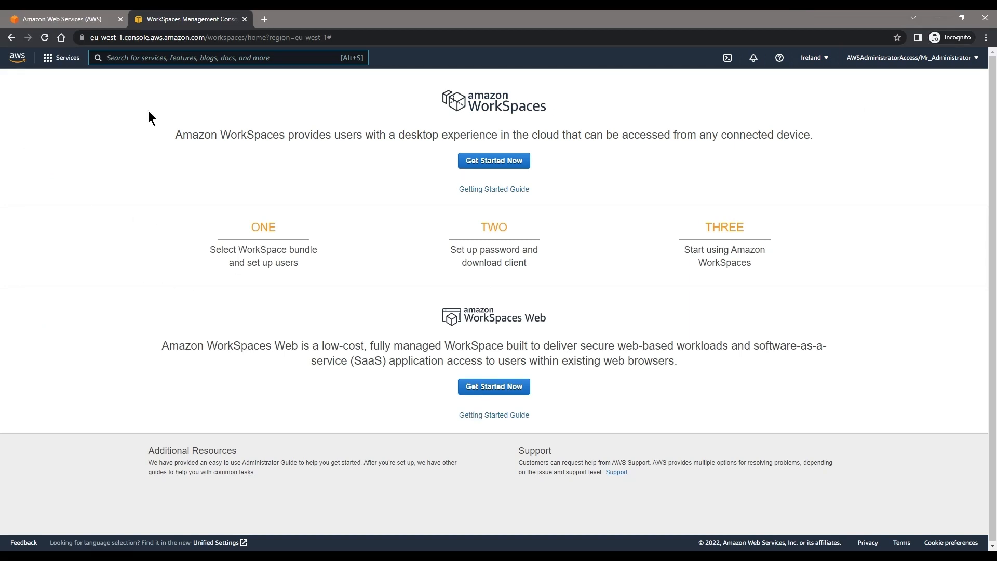
# Step: Start and cancel the WorkSpaces setup, then close the extra WorkSpaces Web getting-started tab
pyautogui.click(488, 160)
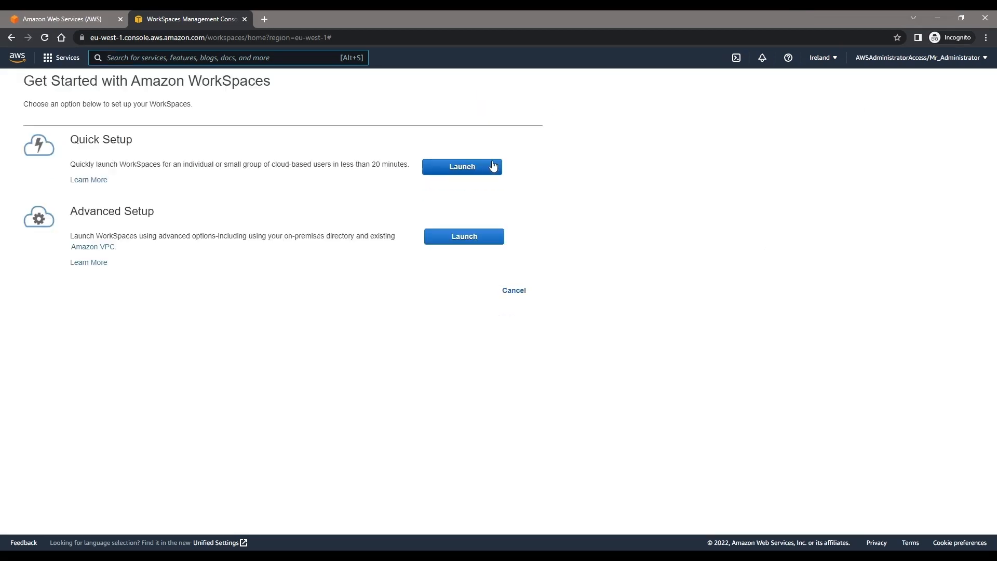
pyautogui.click(511, 290)
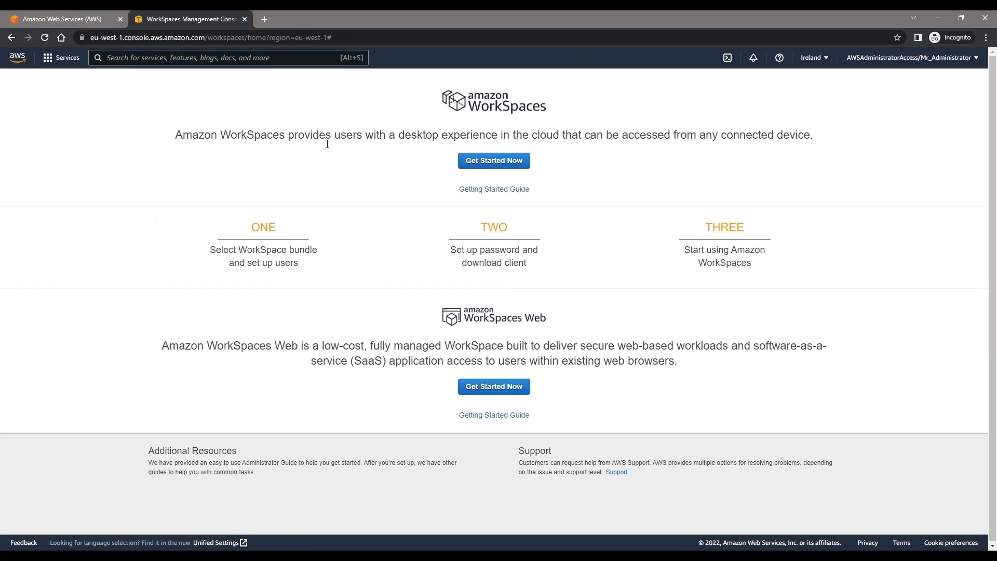
pyautogui.click(464, 385)
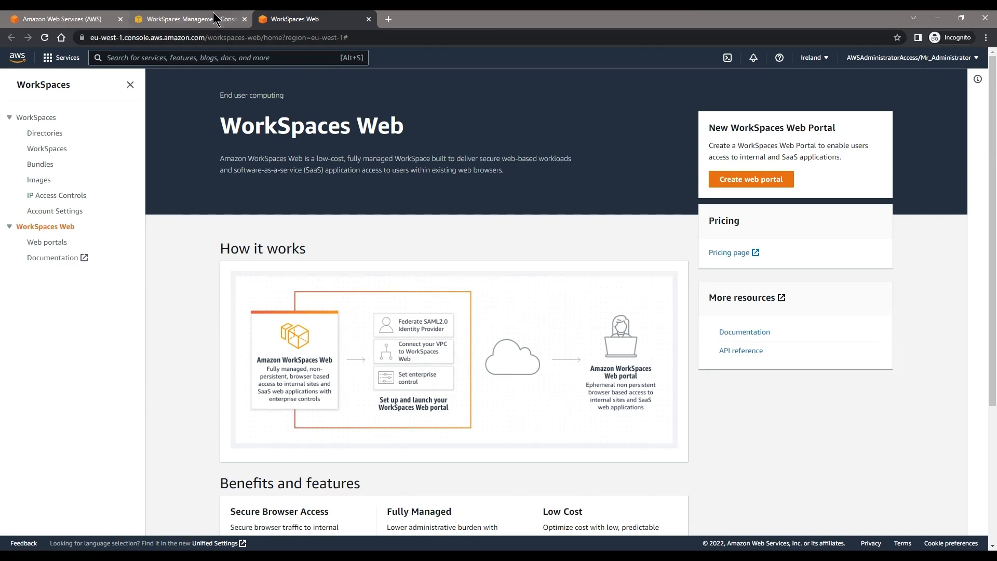
pyautogui.click(213, 15)
pyautogui.click(244, 19)
# Step: View the Directories and the empty WorkSpaces list, then begin creating a WorkSpace
pyautogui.click(54, 118)
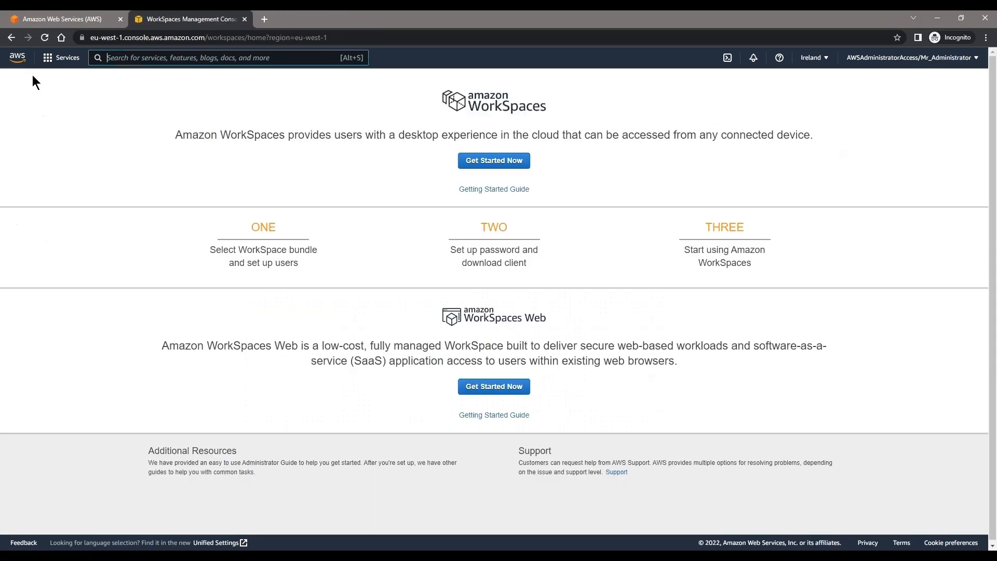
pyautogui.click(11, 39)
pyautogui.click(50, 136)
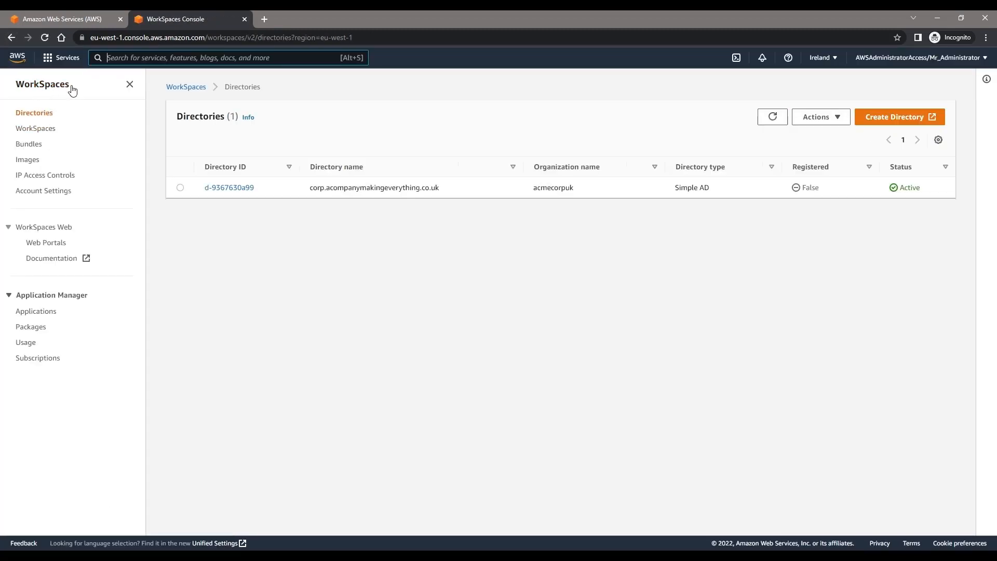
pyautogui.click(32, 129)
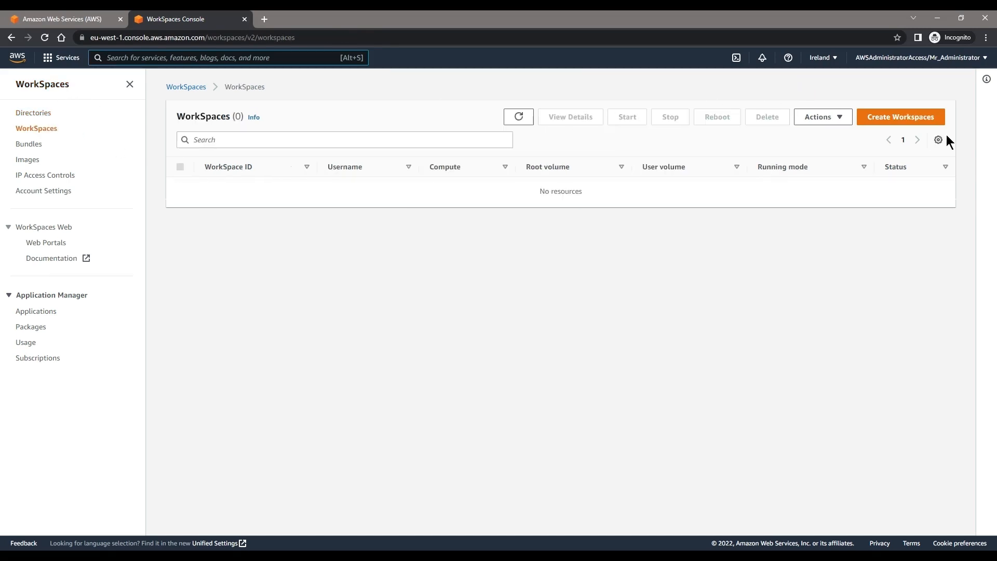
pyautogui.click(916, 120)
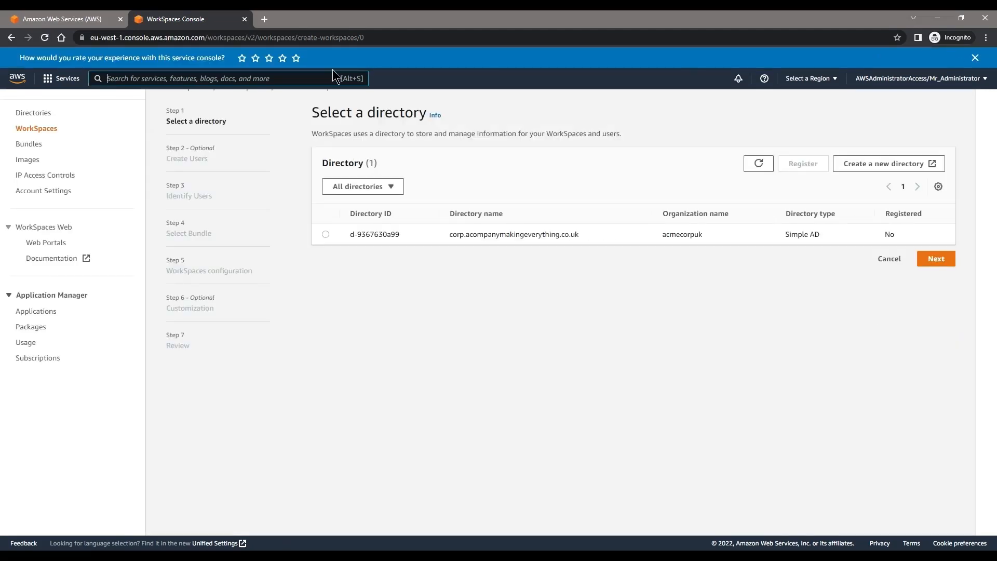
# Step: Dismiss the feedback banner and choose the corp.acompanymakingeverything.co.uk directory, clearing the unregistered-directory error
pyautogui.click(257, 58)
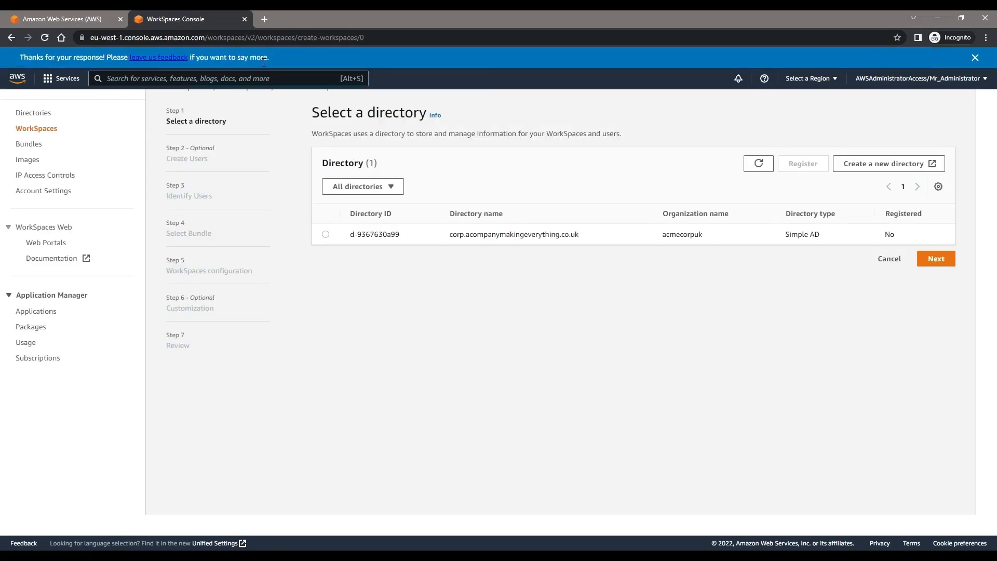
pyautogui.click(975, 57)
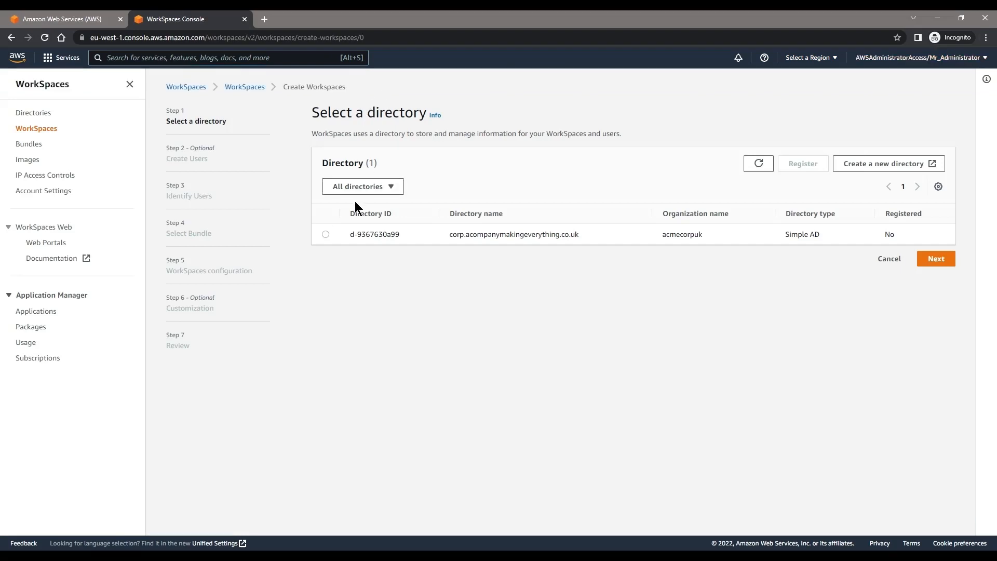
pyautogui.click(326, 234)
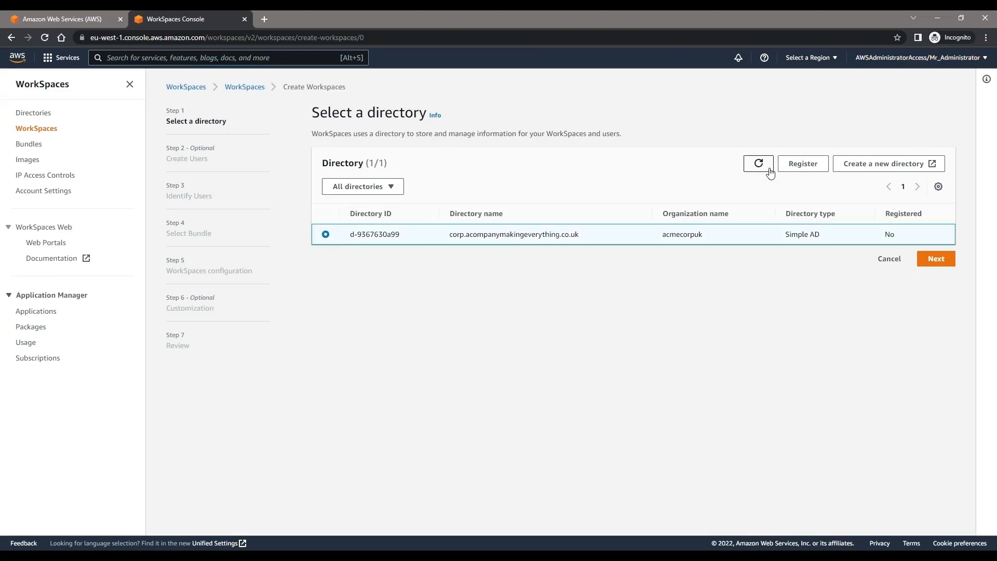
pyautogui.moveTo(588, 235); pyautogui.dragTo(440, 238)
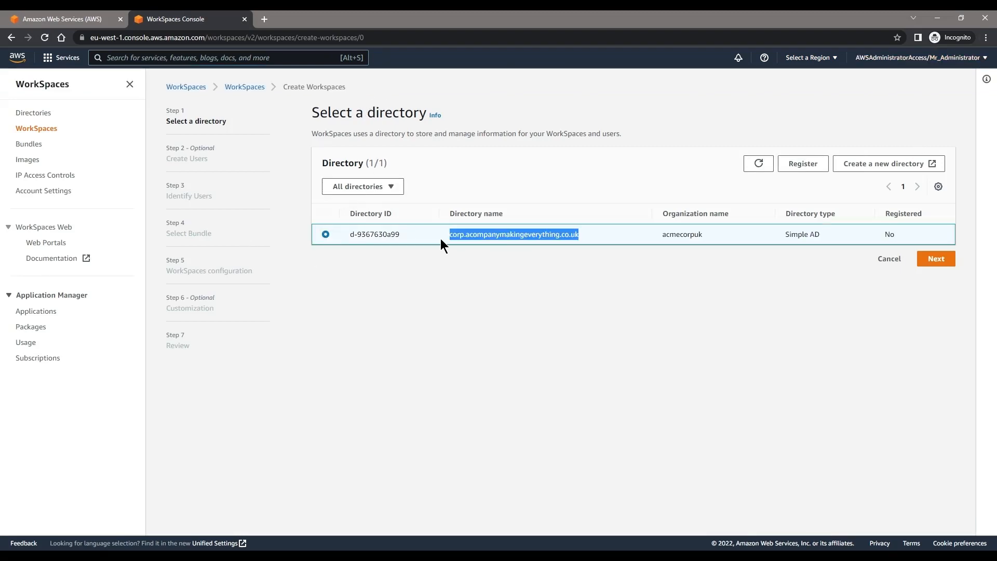
pyautogui.click(613, 273)
pyautogui.click(931, 258)
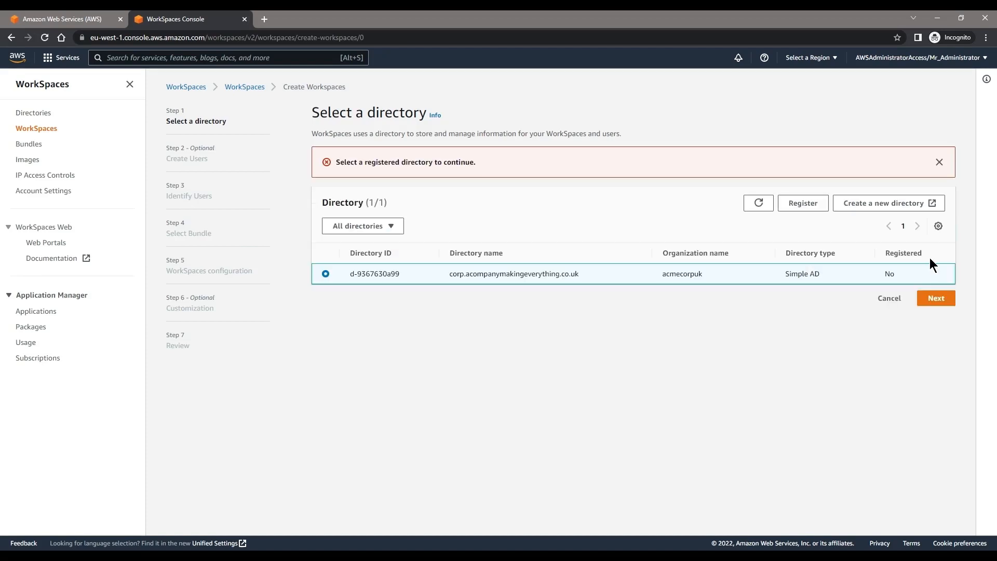
pyautogui.click(939, 162)
# Step: Register the directory with the eu-west-1a subnet first and the eu-west-1c subnet second
pyautogui.click(812, 165)
pyautogui.click(446, 190)
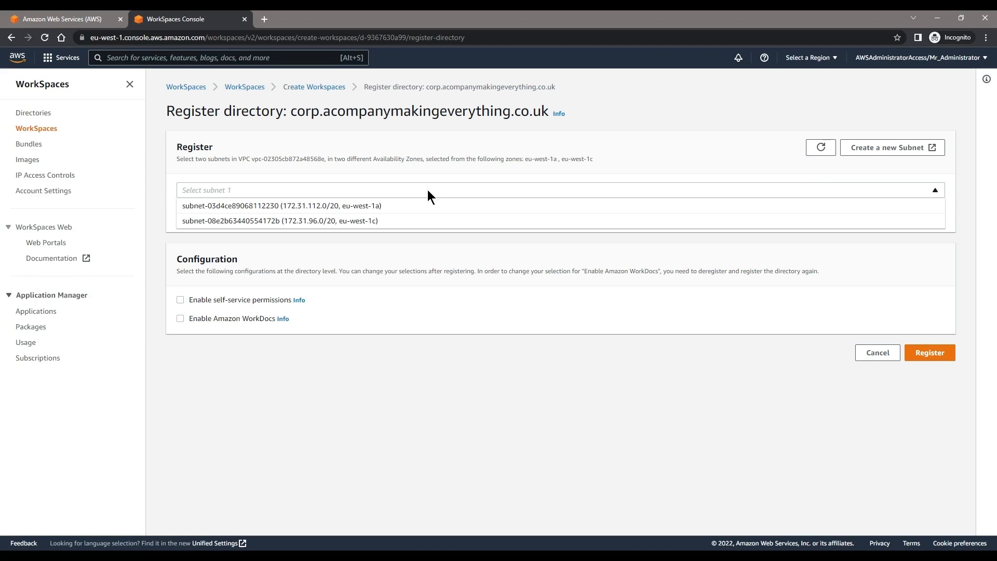
pyautogui.click(375, 210)
pyautogui.click(373, 211)
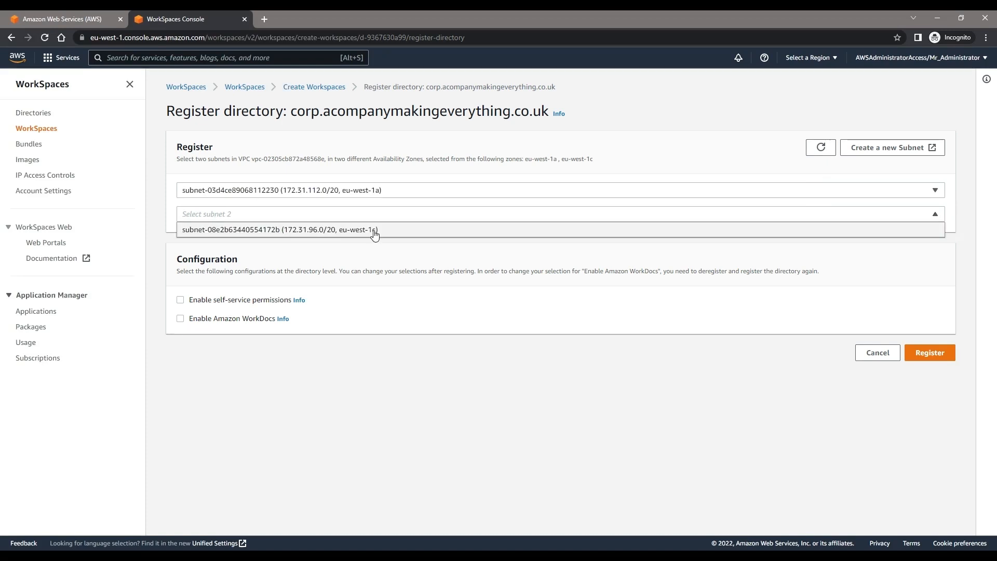
pyautogui.click(374, 232)
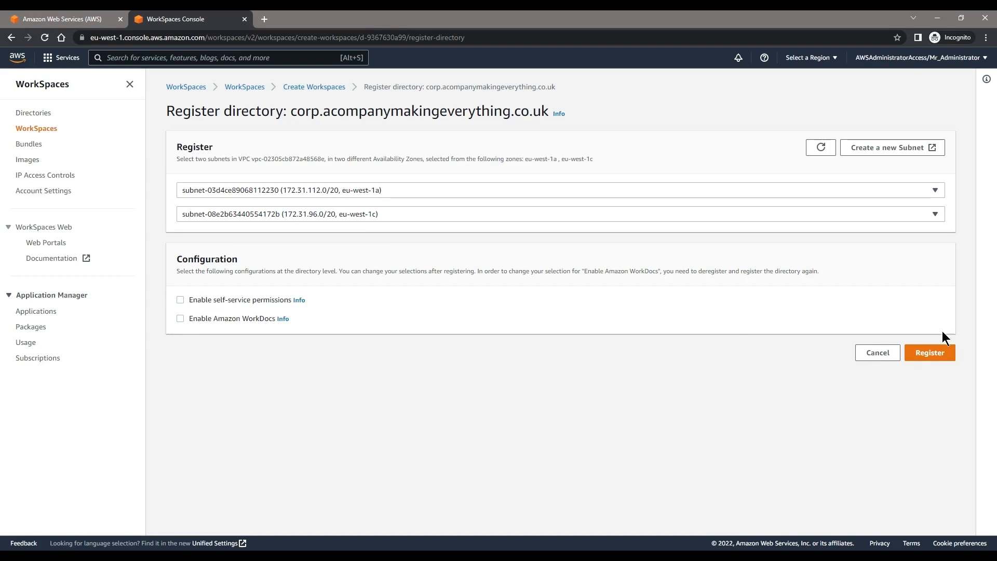
pyautogui.click(932, 353)
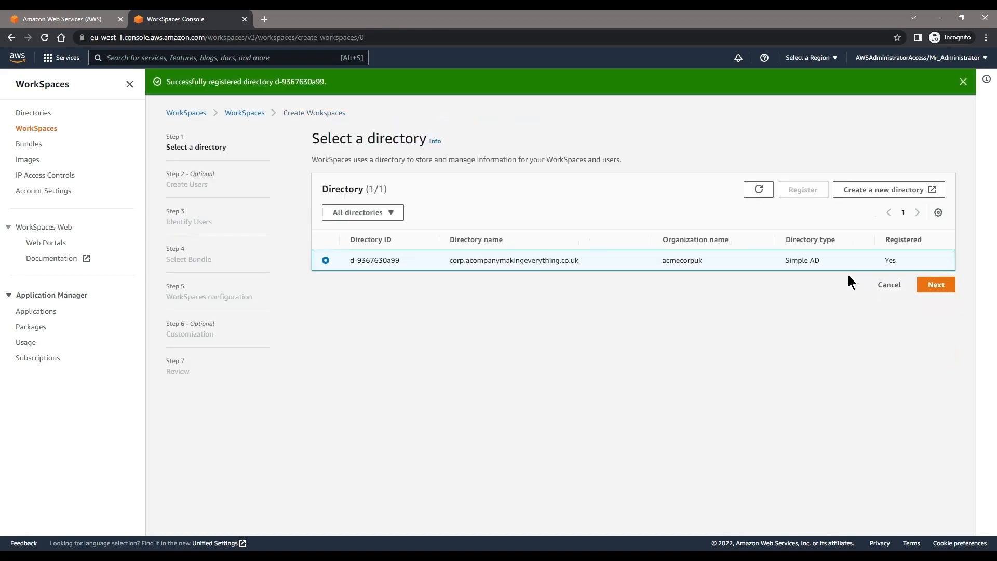
# Step: Skip Create Users and tick the directory user's checkbox on the Identify Users page
pyautogui.click(945, 285)
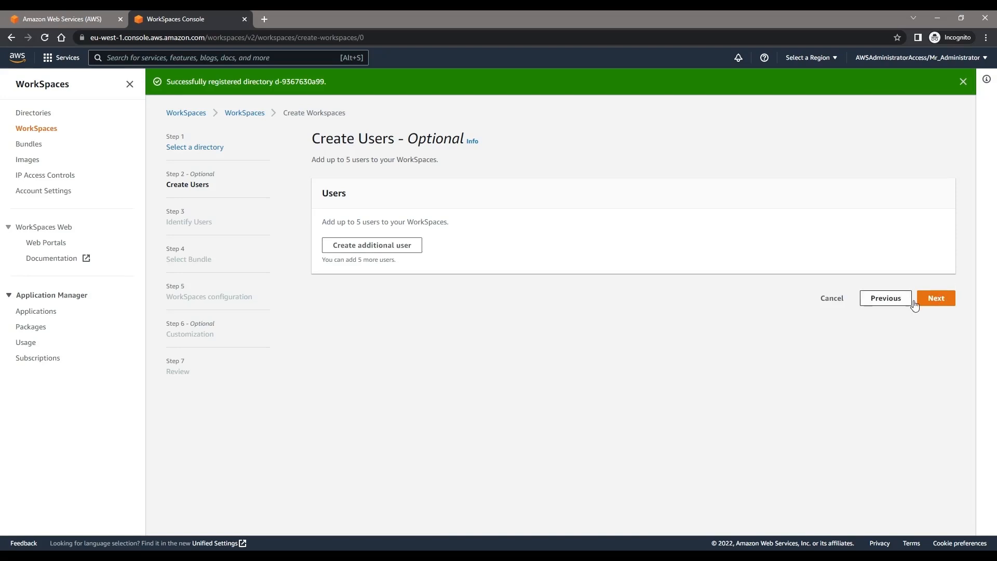
pyautogui.click(936, 300)
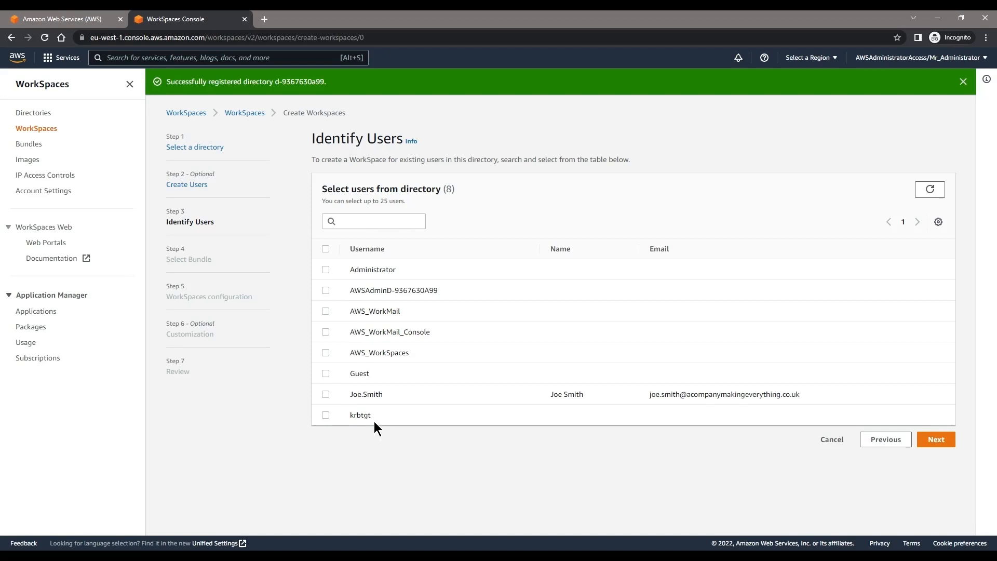
pyautogui.moveTo(387, 414); pyautogui.dragTo(326, 407)
pyautogui.click(326, 394)
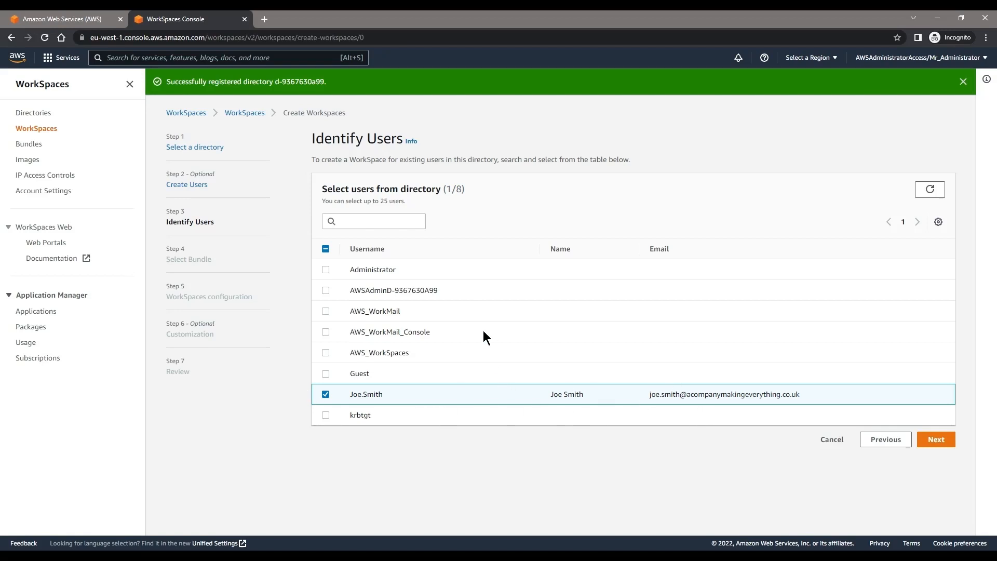
# Step: Select the free-tier Standard with Windows 10 (Server 2016 based) bundle and read the bundle software notes
pyautogui.click(954, 443)
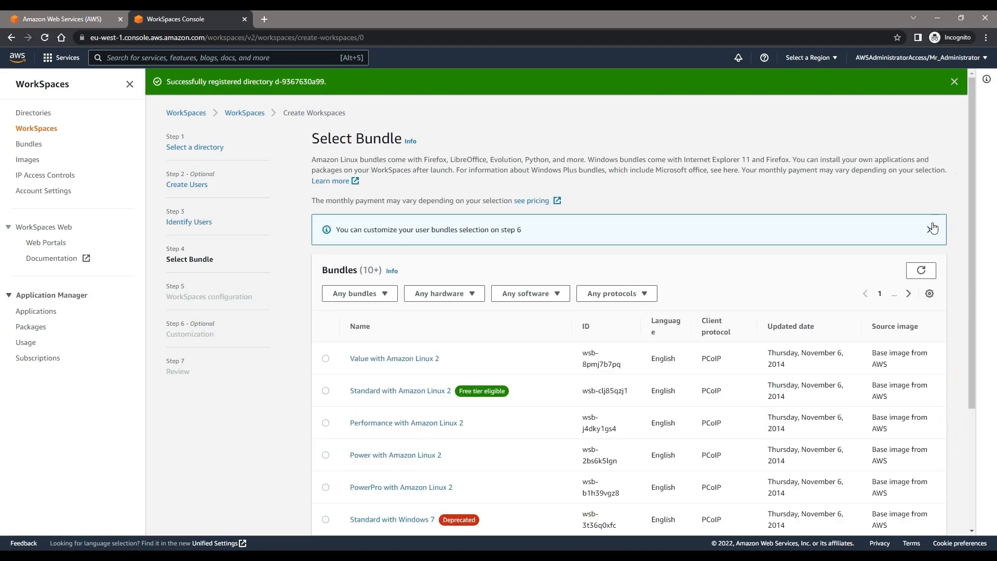
pyautogui.scroll(-3, 875, 197)
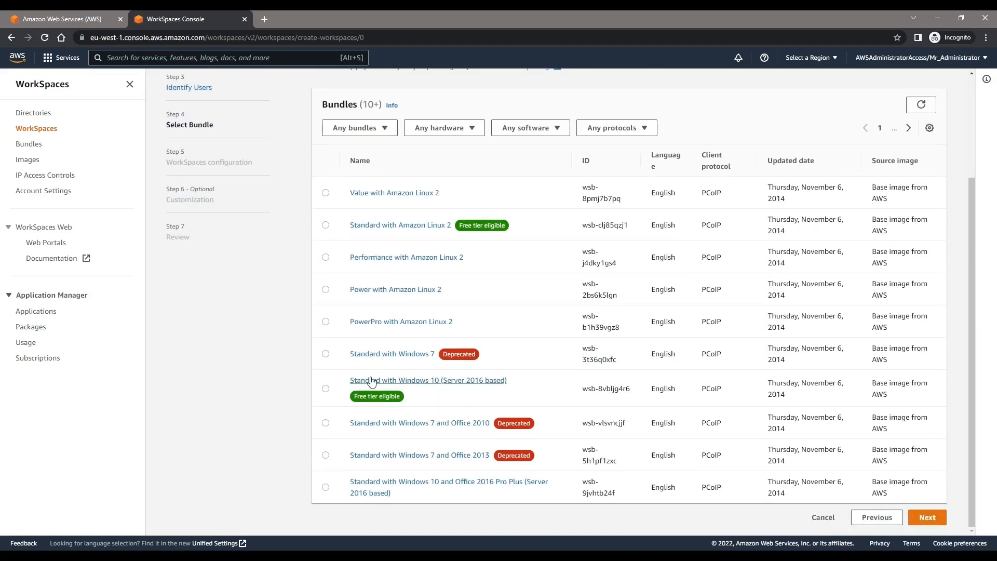
pyautogui.click(326, 388)
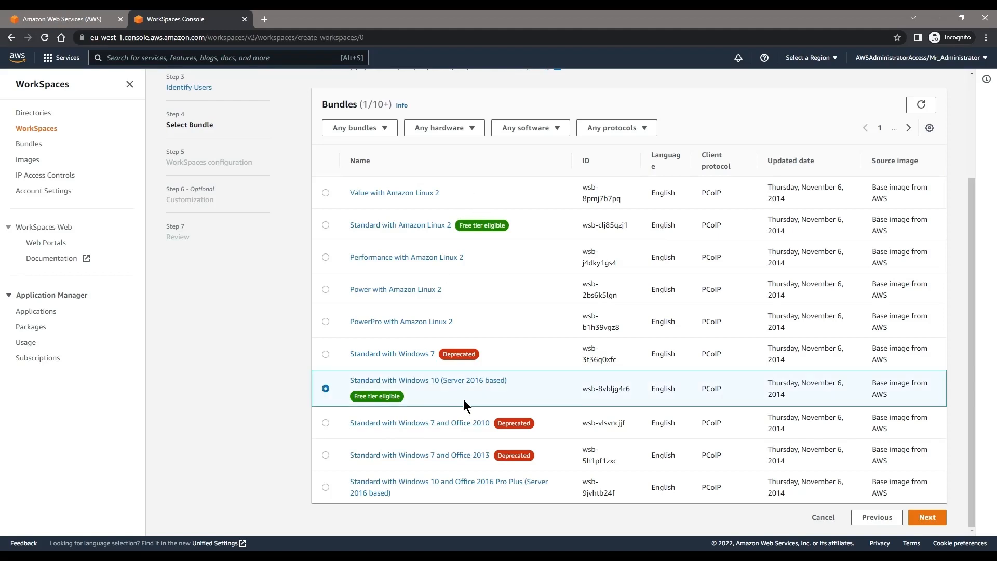
pyautogui.scroll(2, 441, 372)
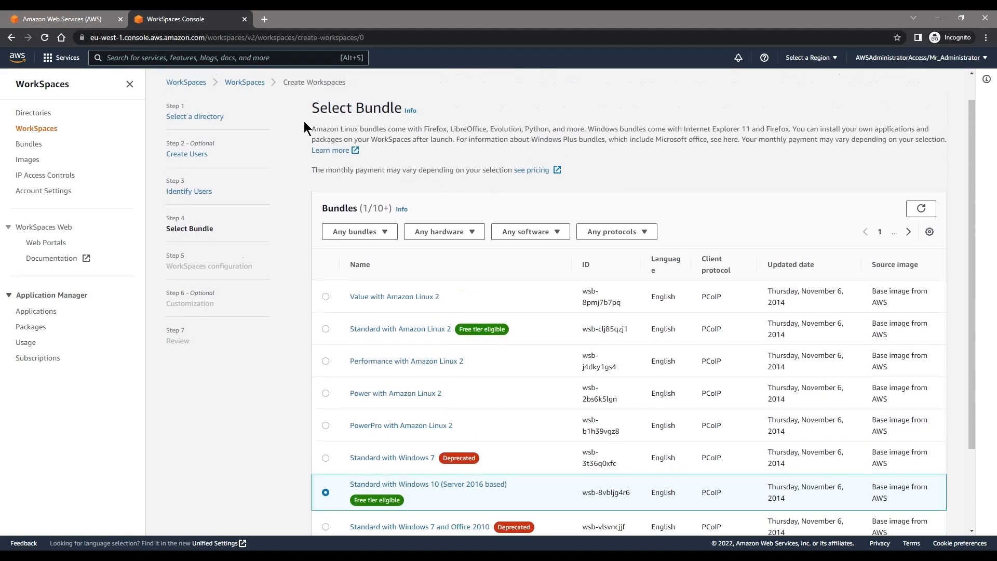
pyautogui.moveTo(311, 129); pyautogui.dragTo(586, 131)
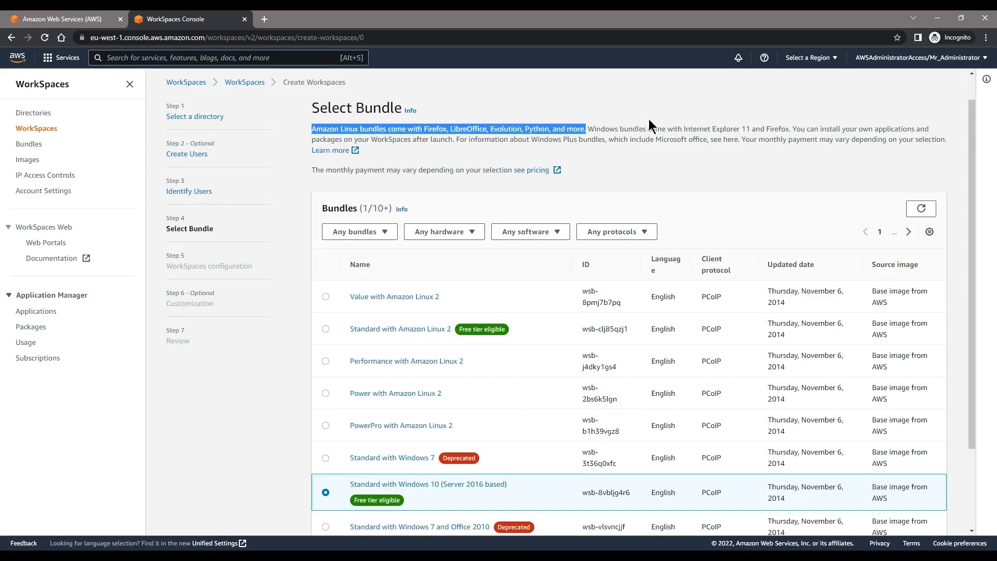
pyautogui.moveTo(686, 130); pyautogui.dragTo(755, 131)
pyautogui.doubleClick(783, 130)
pyautogui.click(734, 138)
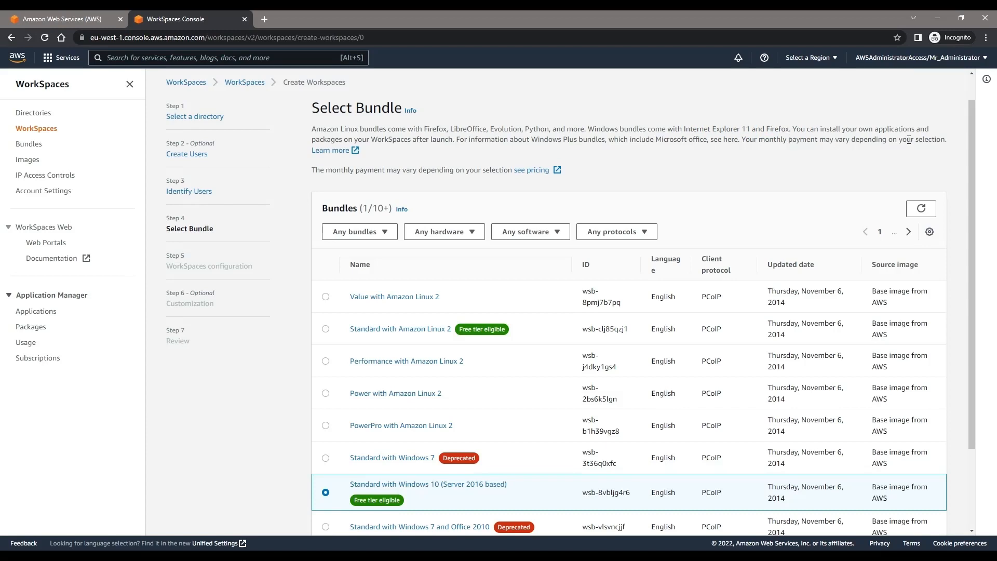
pyautogui.scroll(-2, 456, 181)
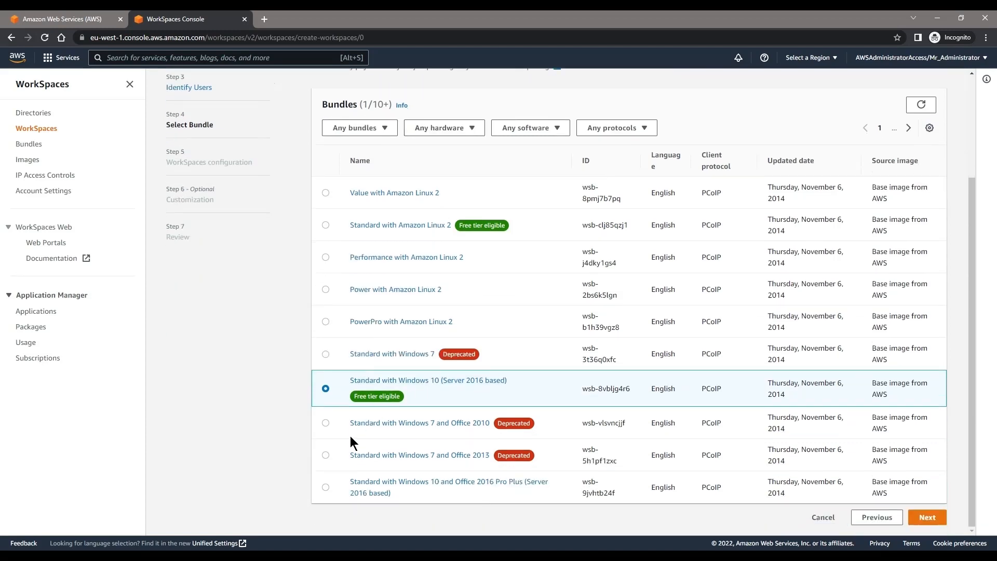
# Step: Compare the AlwaysOn and AutoStop billing descriptions, leaving the running mode on AutoStop
pyautogui.click(930, 518)
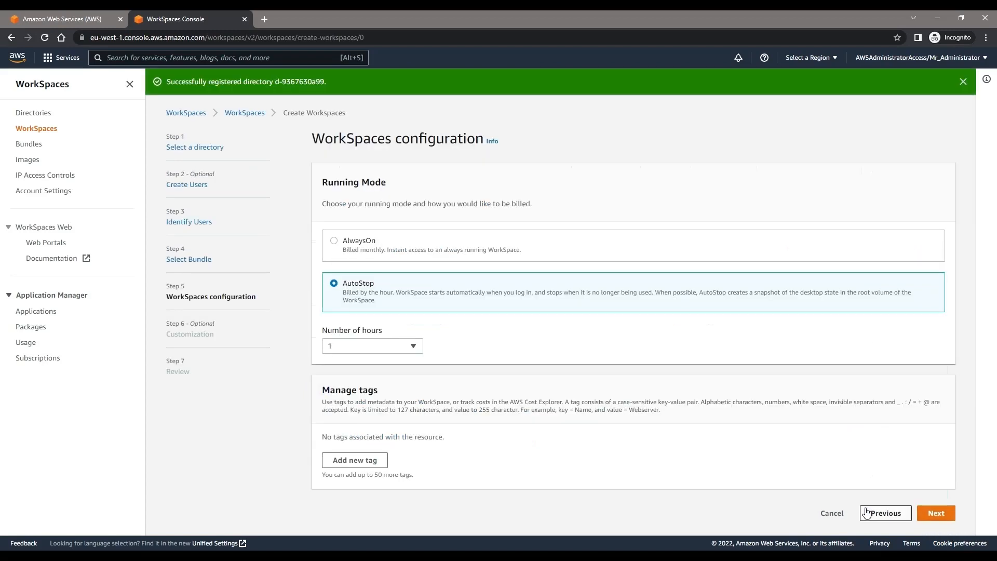
pyautogui.click(357, 240)
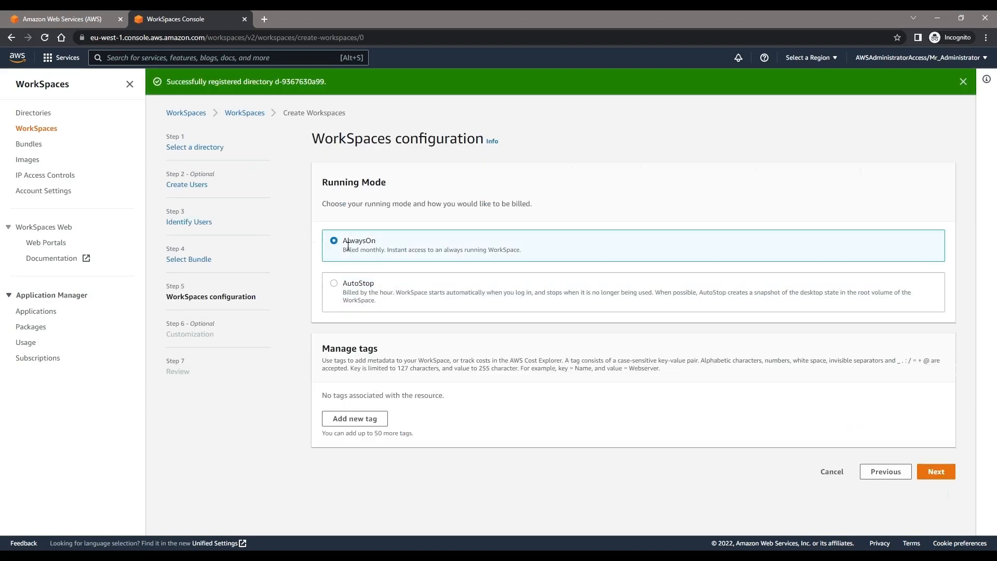
pyautogui.moveTo(522, 250); pyautogui.dragTo(399, 253)
pyautogui.click(344, 289)
pyautogui.moveTo(414, 292); pyautogui.dragTo(682, 312)
pyautogui.click(424, 378)
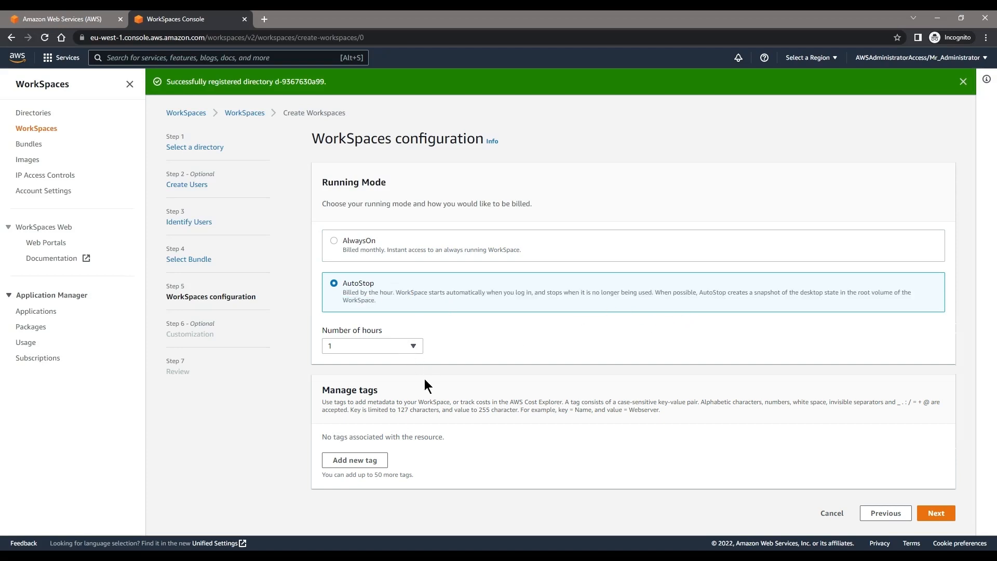
# Step: Check the 80 GB root / 50 GB user volume and encryption options, keep the Windows 10 bundle, and continue to Review
pyautogui.click(935, 513)
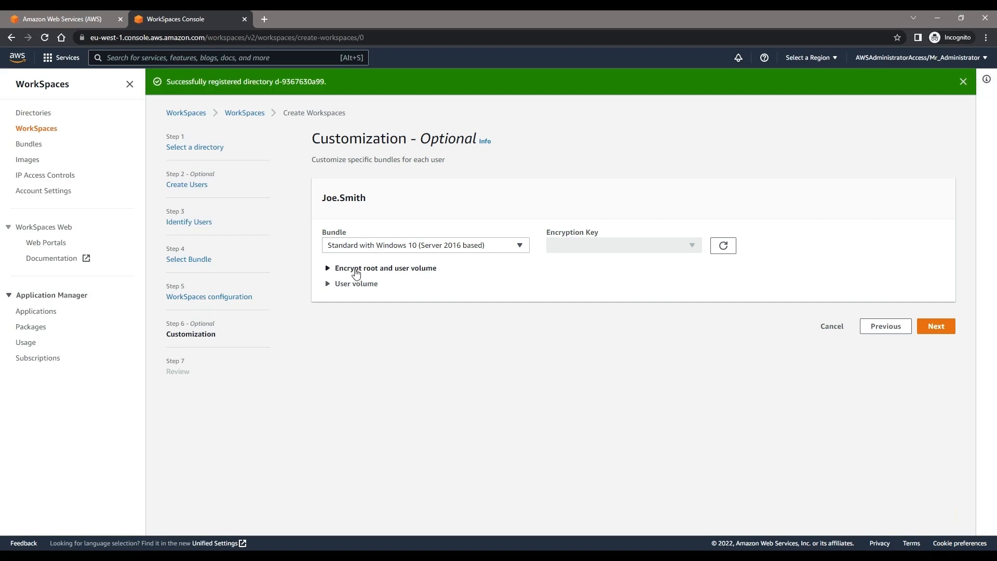
pyautogui.click(330, 283)
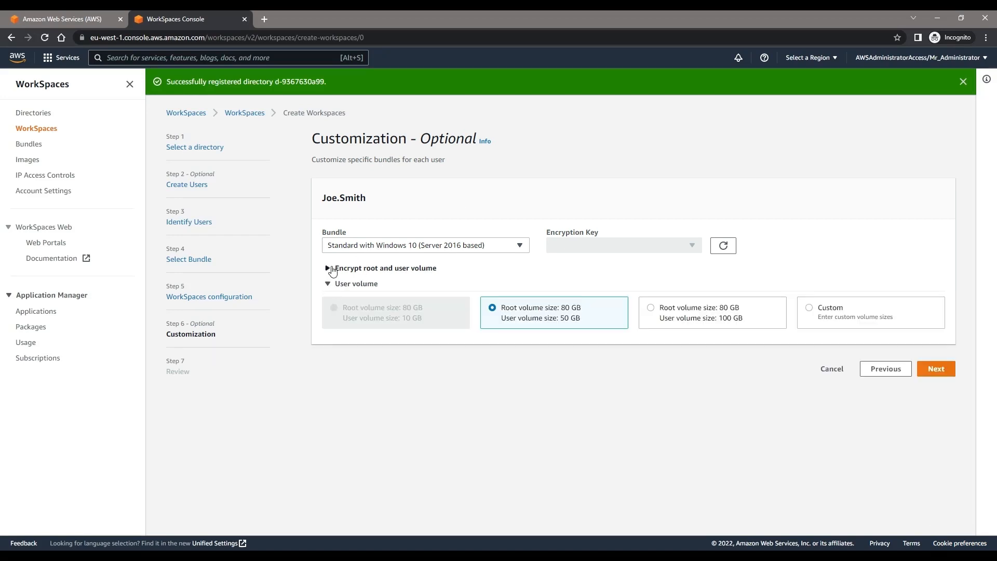
pyautogui.click(331, 269)
pyautogui.click(438, 248)
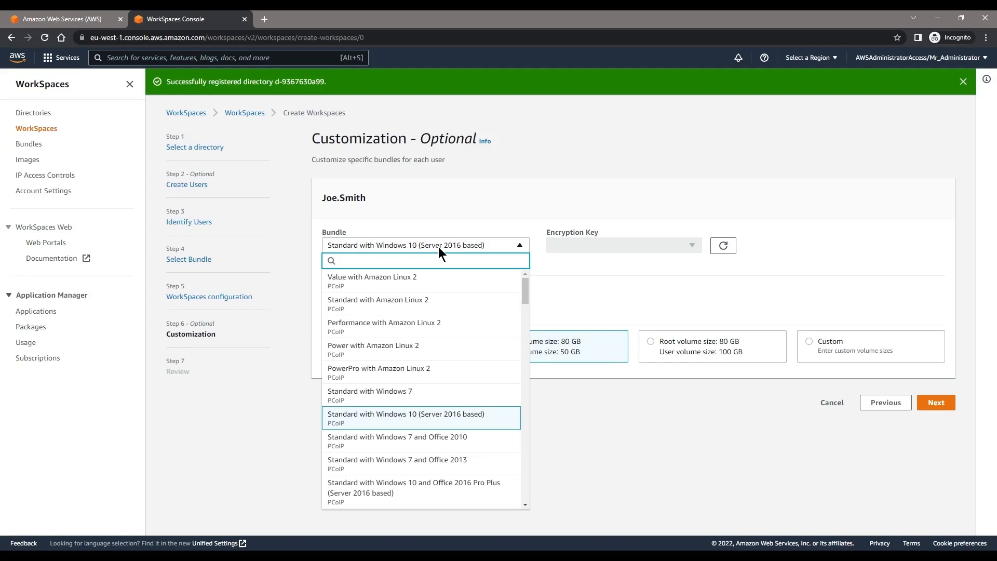
pyautogui.click(438, 247)
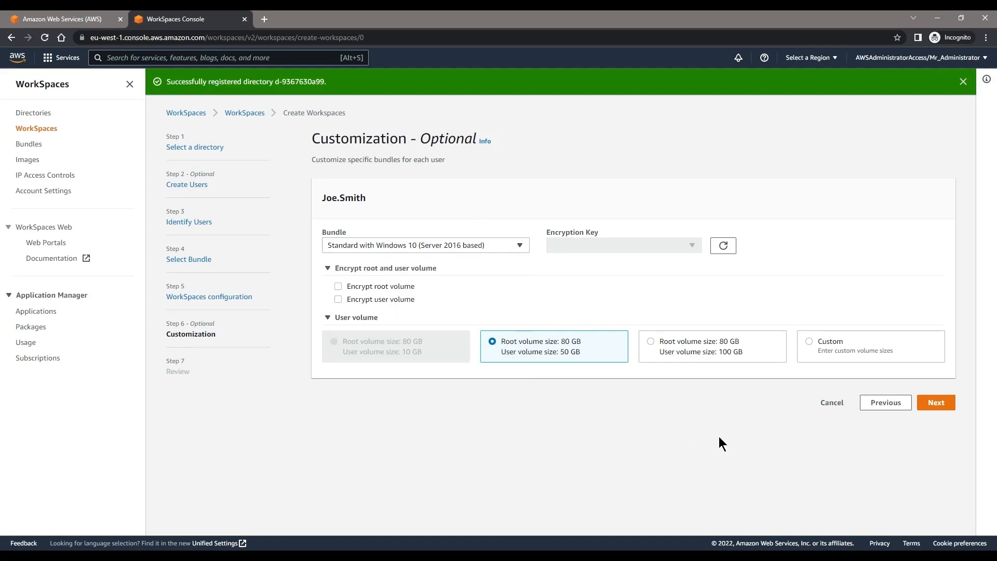
pyautogui.click(937, 403)
pyautogui.moveTo(320, 246); pyautogui.dragTo(547, 252)
# Step: Scroll through the Review page and create the Windows 10 WorkSpace
pyautogui.click(546, 247)
pyautogui.scroll(-2, 543, 249)
pyautogui.scroll(-9, 344, 381)
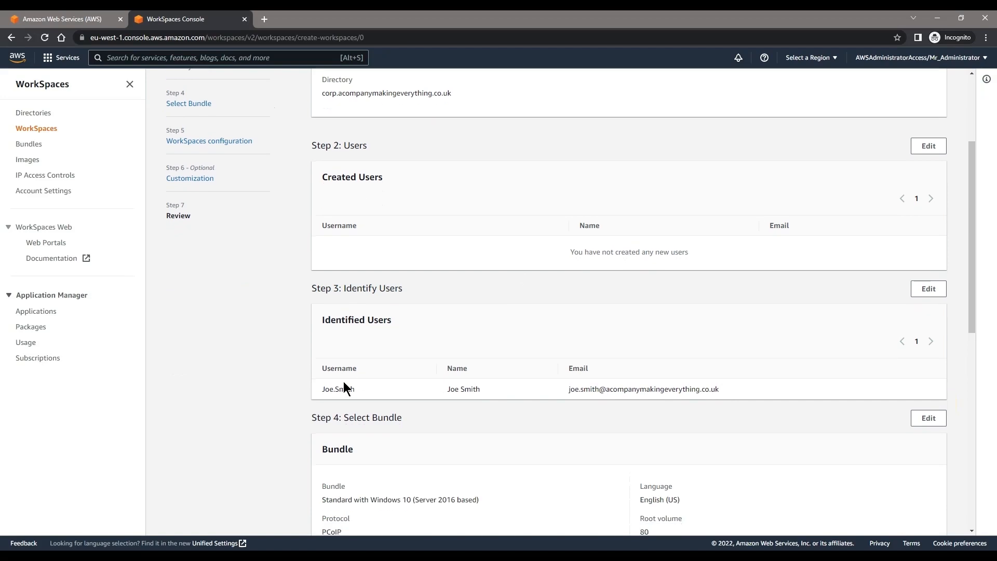
pyautogui.scroll(-1, 499, 400)
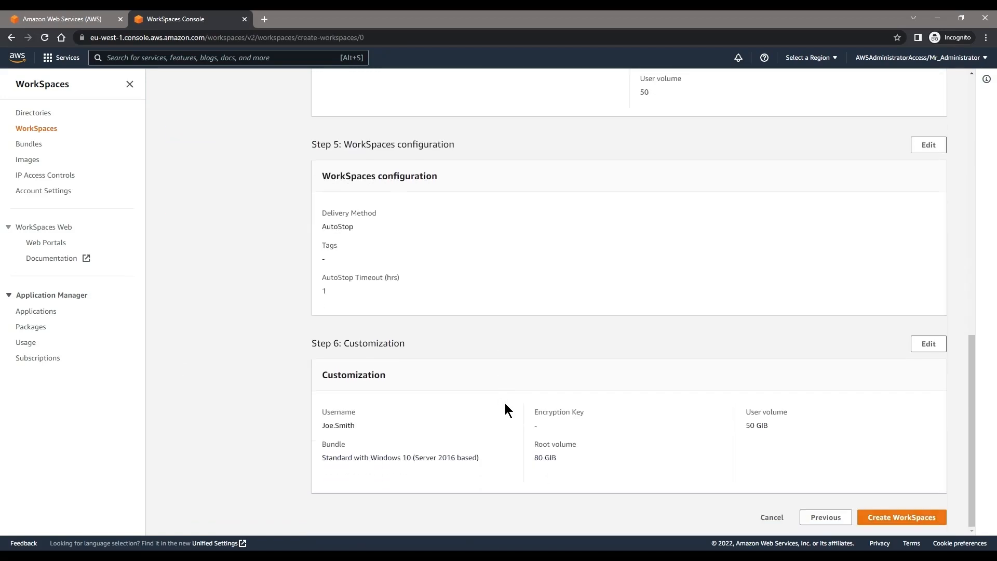
pyautogui.click(922, 519)
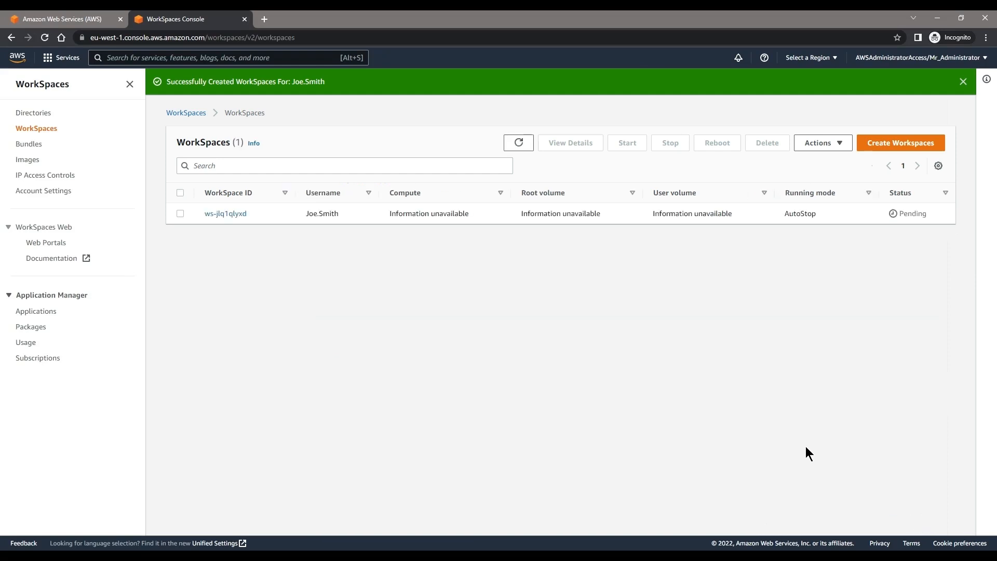
# Step: Refresh the WorkSpaces list until status changes from Pending to Available, then open its details
pyautogui.click(528, 143)
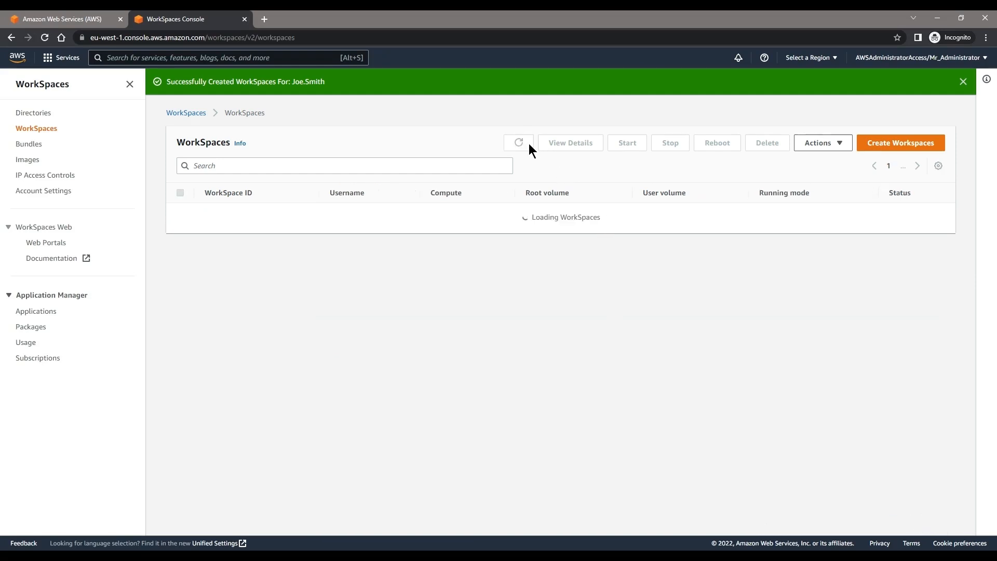
pyautogui.moveTo(944, 217); pyautogui.dragTo(883, 217)
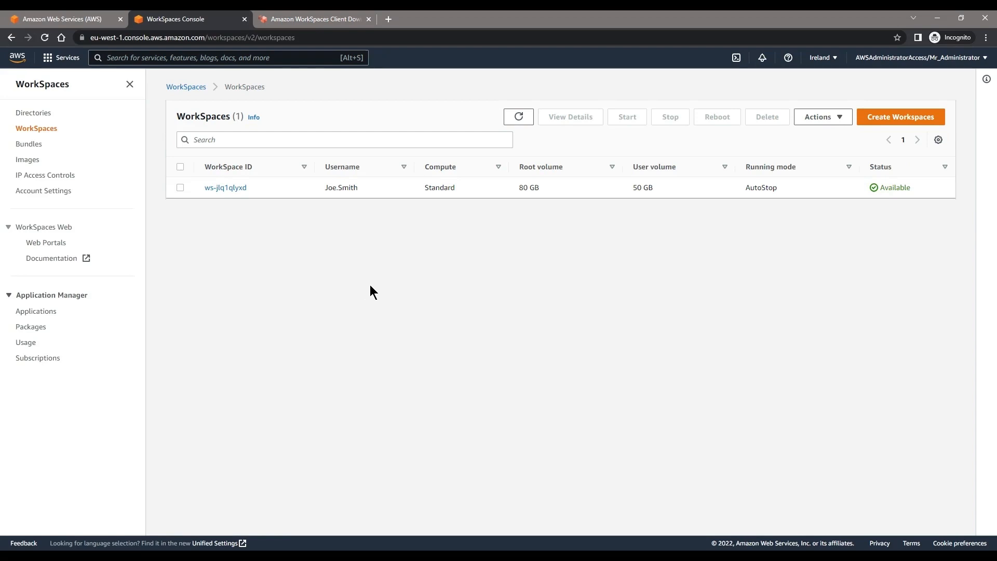
pyautogui.moveTo(917, 189); pyautogui.dragTo(885, 194)
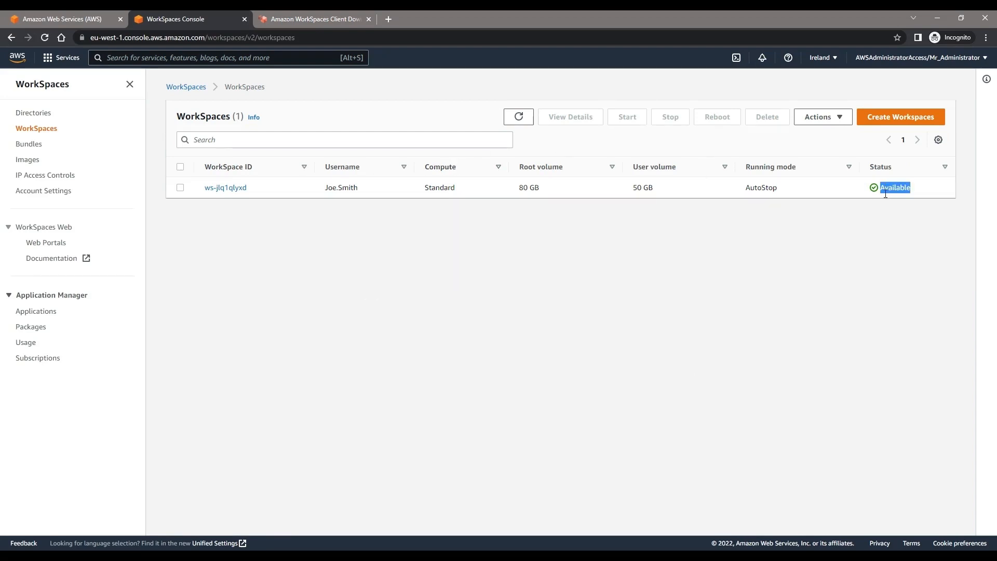
pyautogui.click(214, 191)
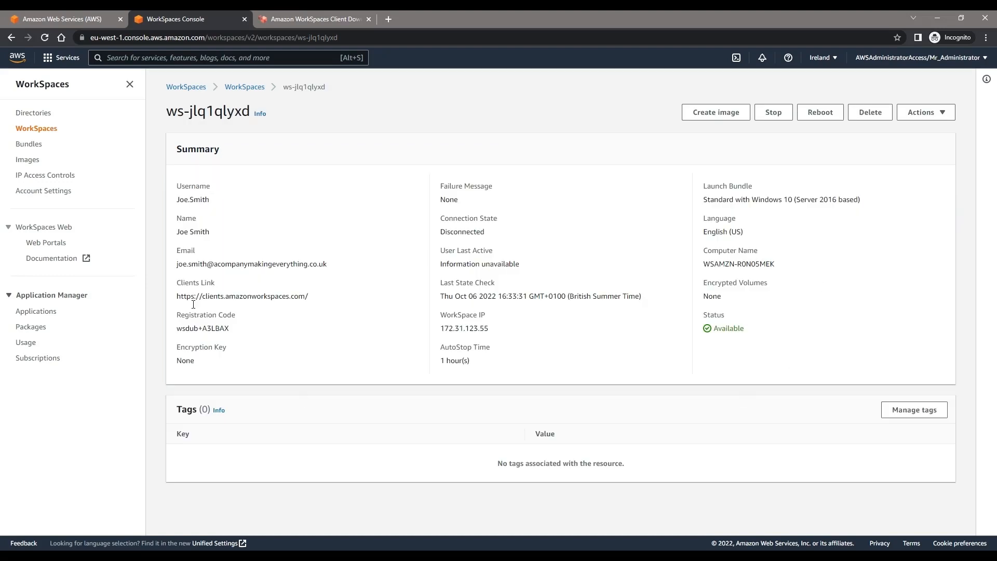
pyautogui.click(300, 26)
# Step: Close the client download page and copy the WorkSpace's registration code from its summary
pyautogui.moveTo(214, 40)
pyautogui.mouseDown()
pyautogui.moveTo(89, 40)
pyautogui.moveTo(215, 40)
pyautogui.mouseUp()
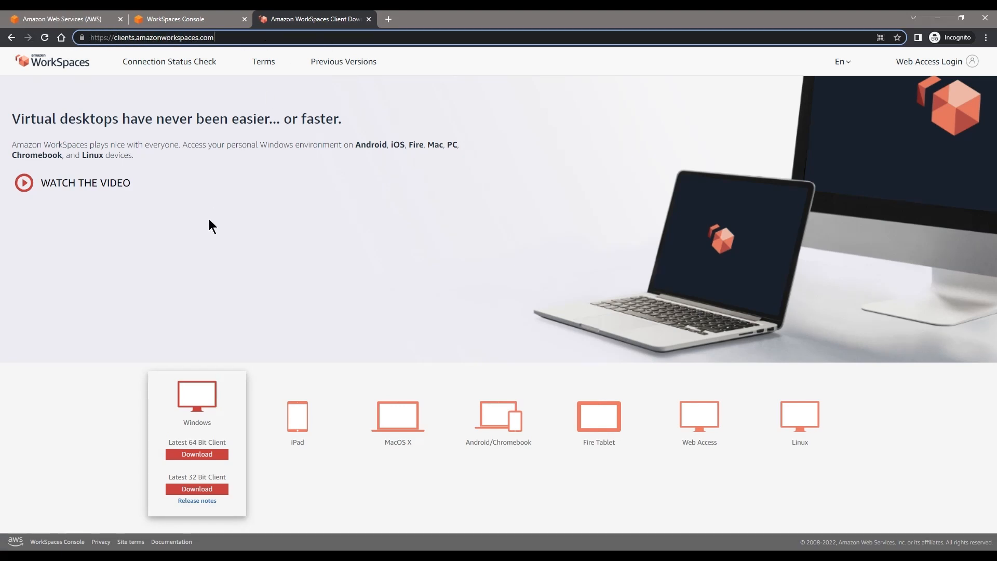
pyautogui.moveTo(698, 427)
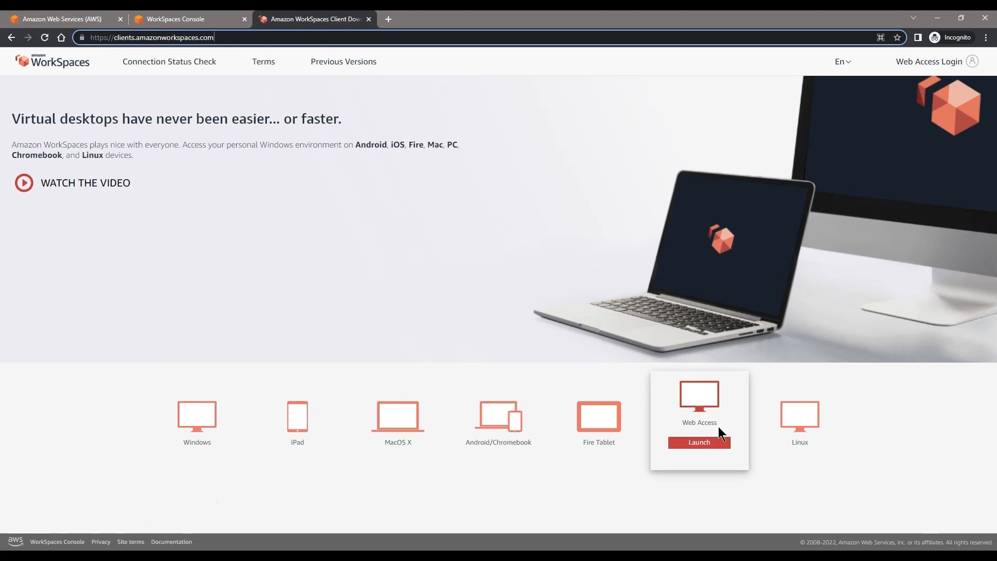
pyautogui.moveTo(199, 387)
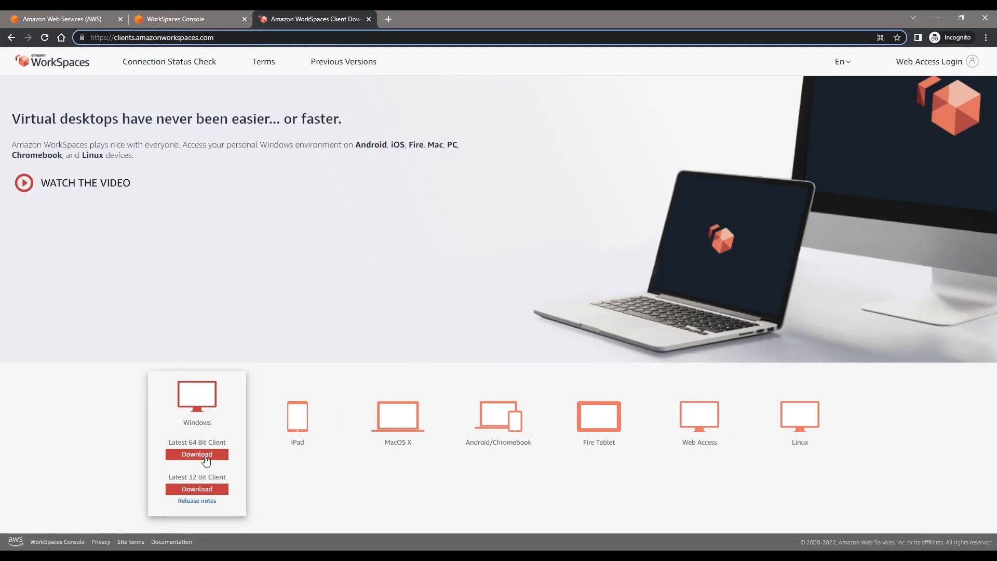
pyautogui.click(535, 555)
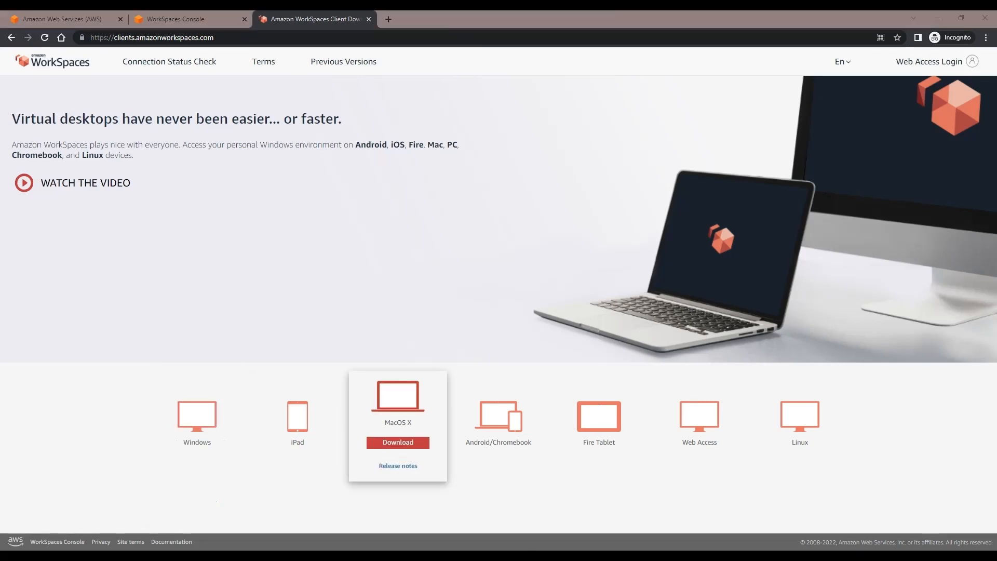
pyautogui.click(369, 19)
pyautogui.moveTo(234, 335); pyautogui.dragTo(173, 334)
pyautogui.click(498, 552)
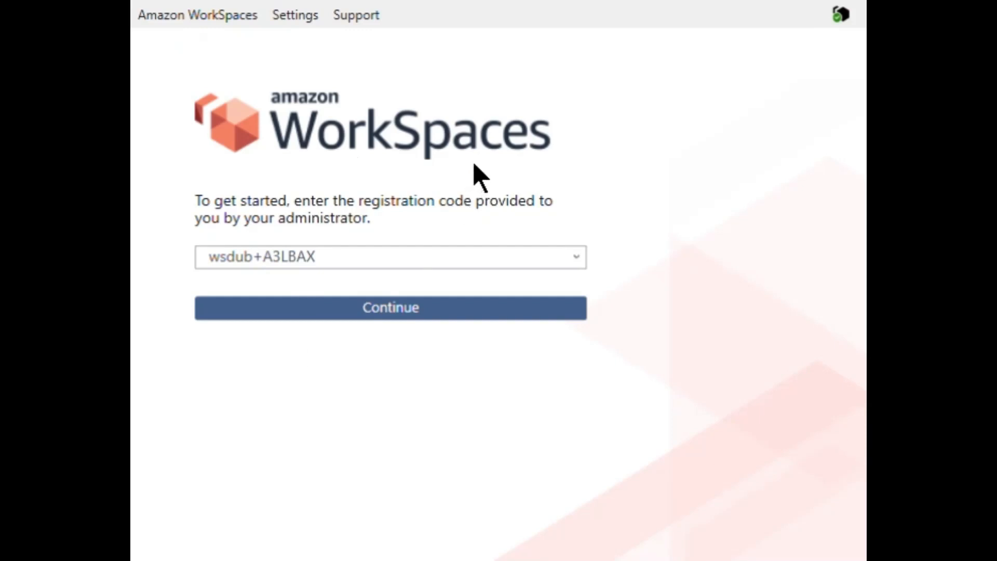
# Step: Submit the pasted registration code, then sign in with the user's username and password
pyautogui.click(237, 258)
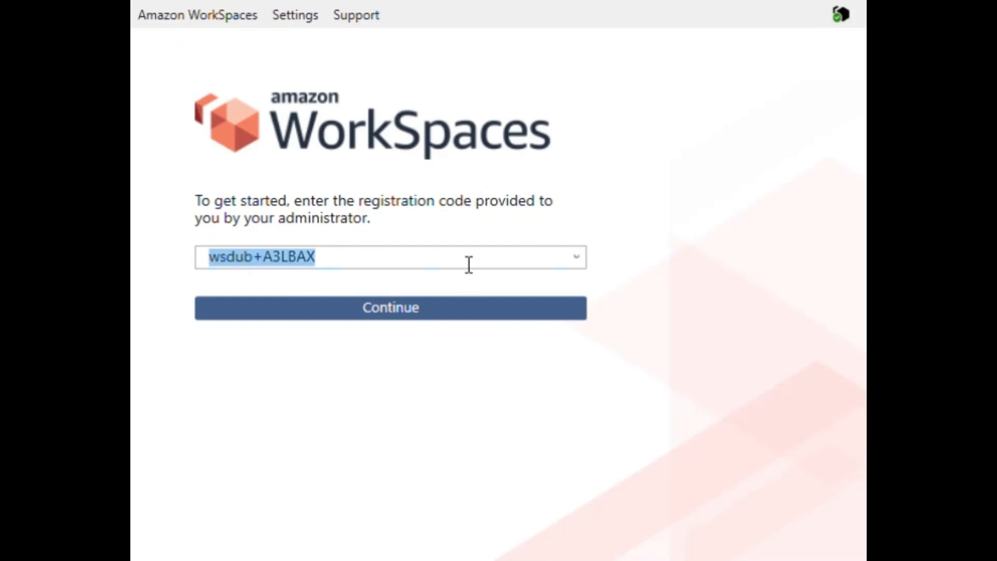
pyautogui.click(423, 311)
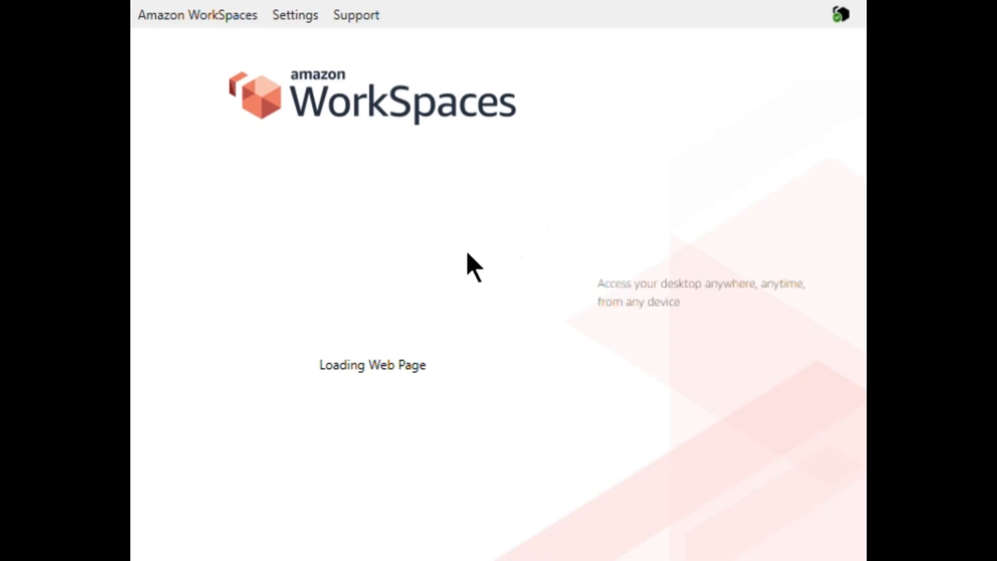
pyautogui.click(408, 247)
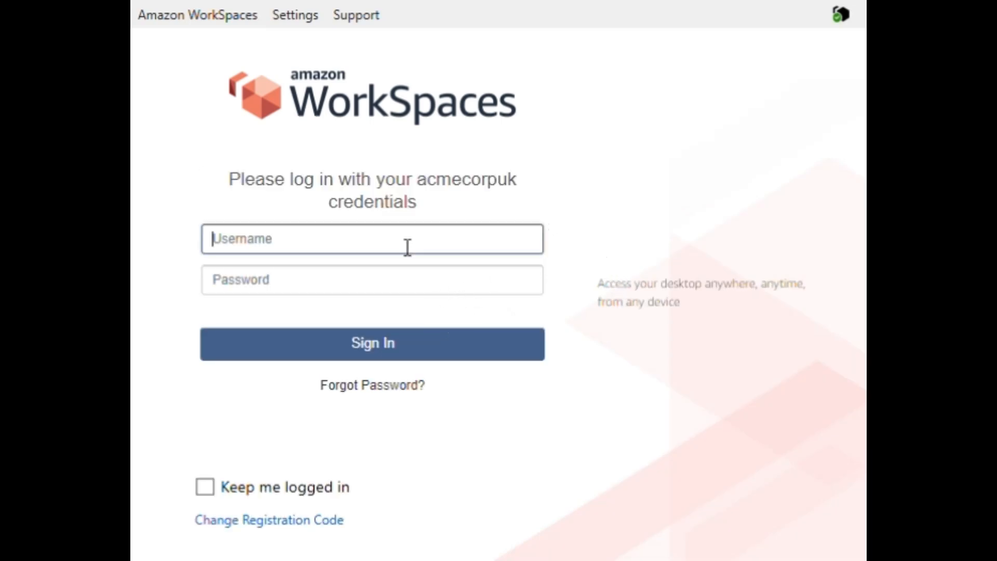
pyautogui.write('joe.sm')
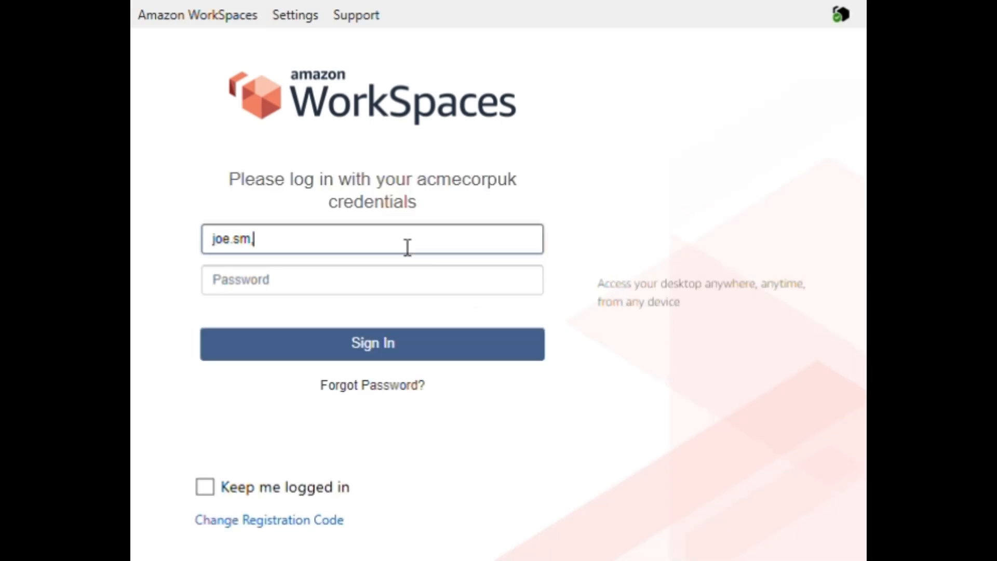
pyautogui.write('ith')
pyautogui.press('Tab')
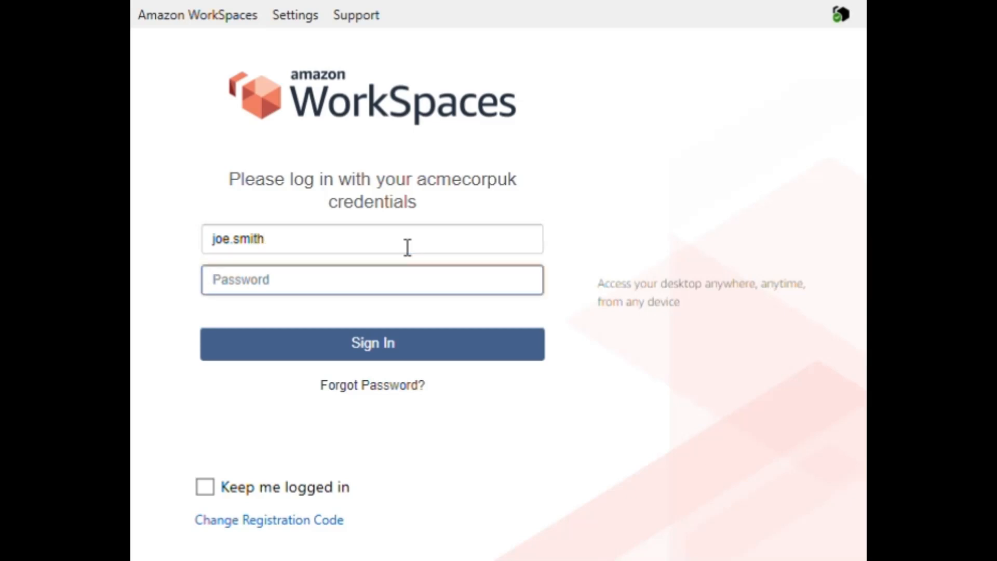
pyautogui.write('***********')
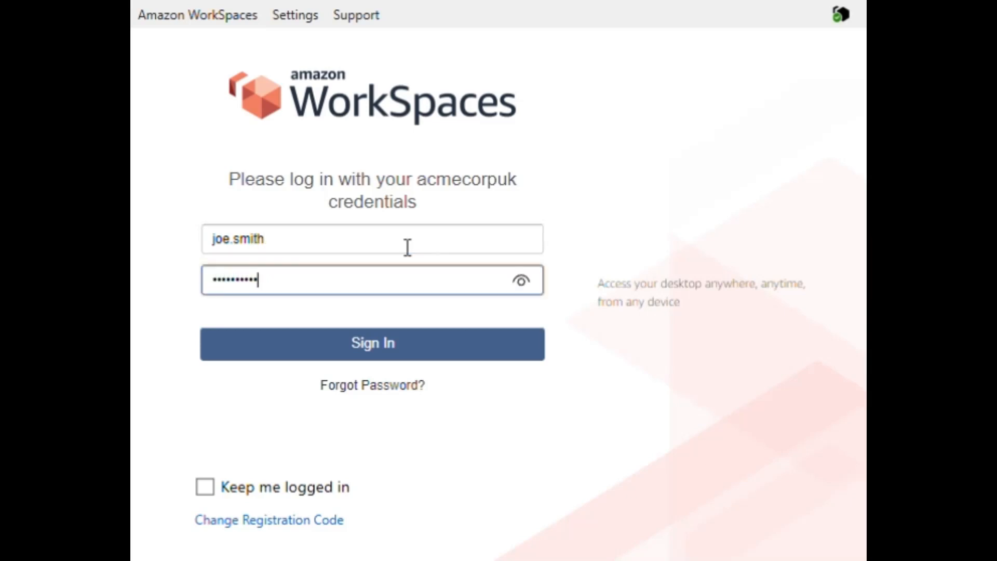
pyautogui.click(330, 349)
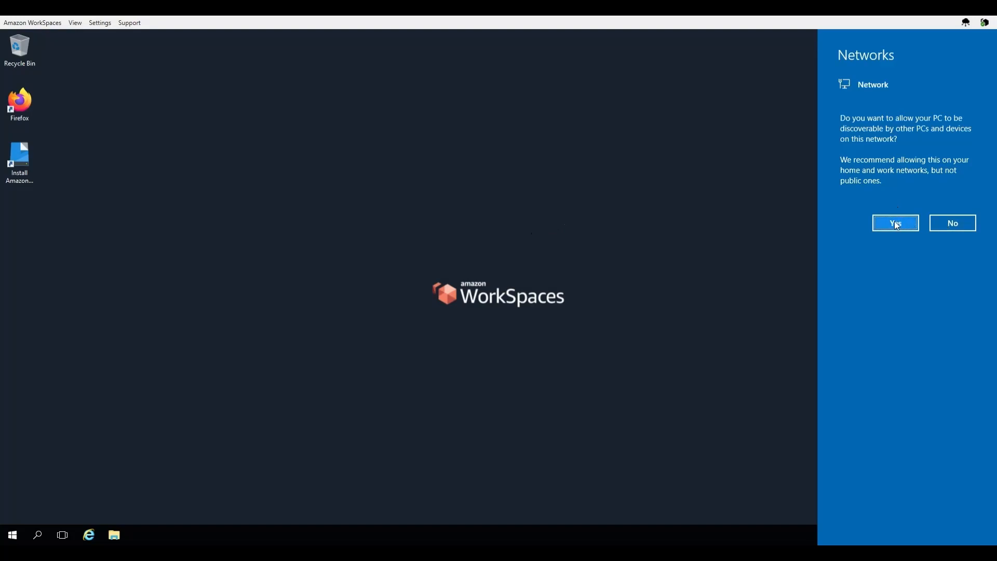
# Step: Allow the WorkSpace to be discoverable on the network and glance over the desktop and Start menu
pyautogui.click(952, 229)
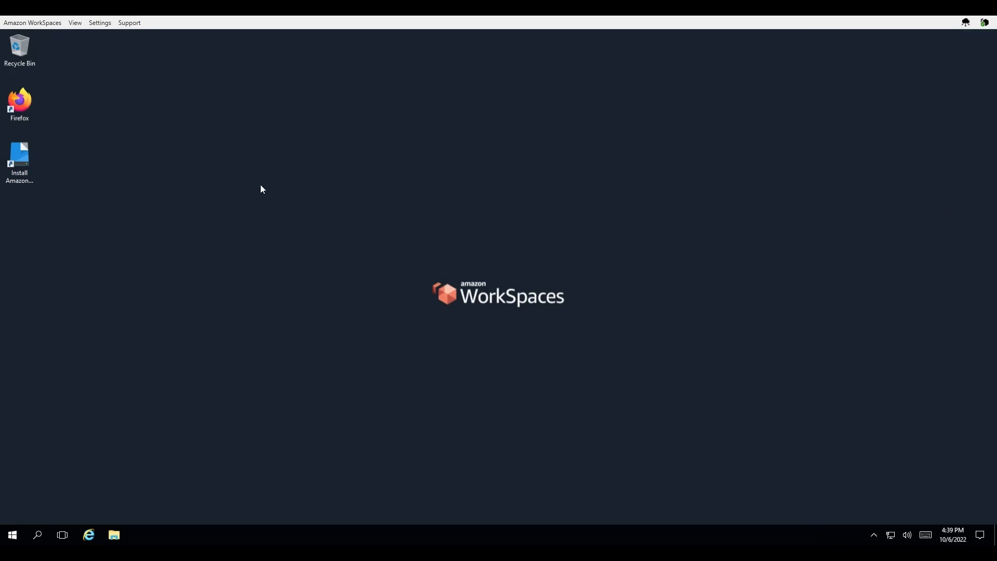
pyautogui.click(23, 155)
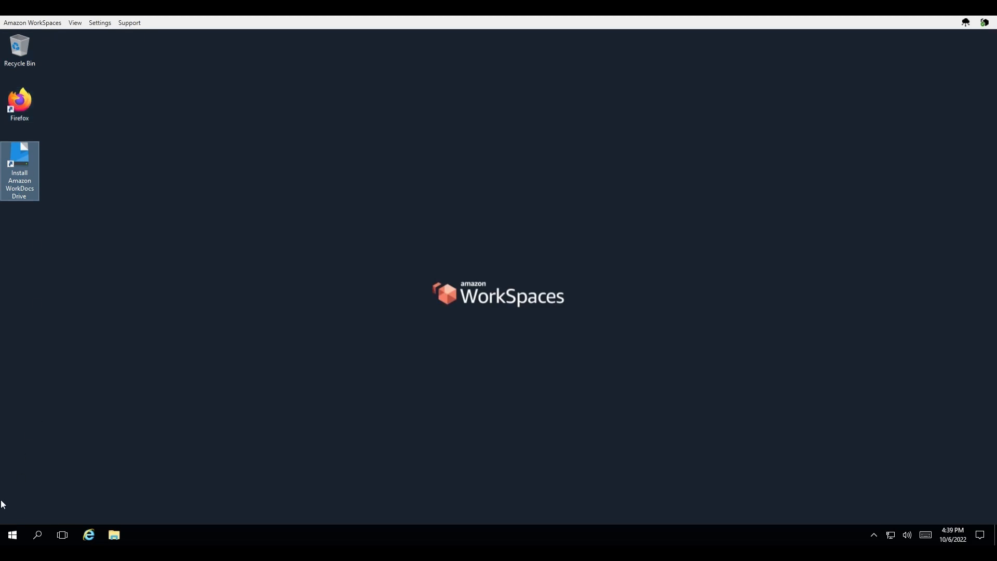
pyautogui.click(12, 532)
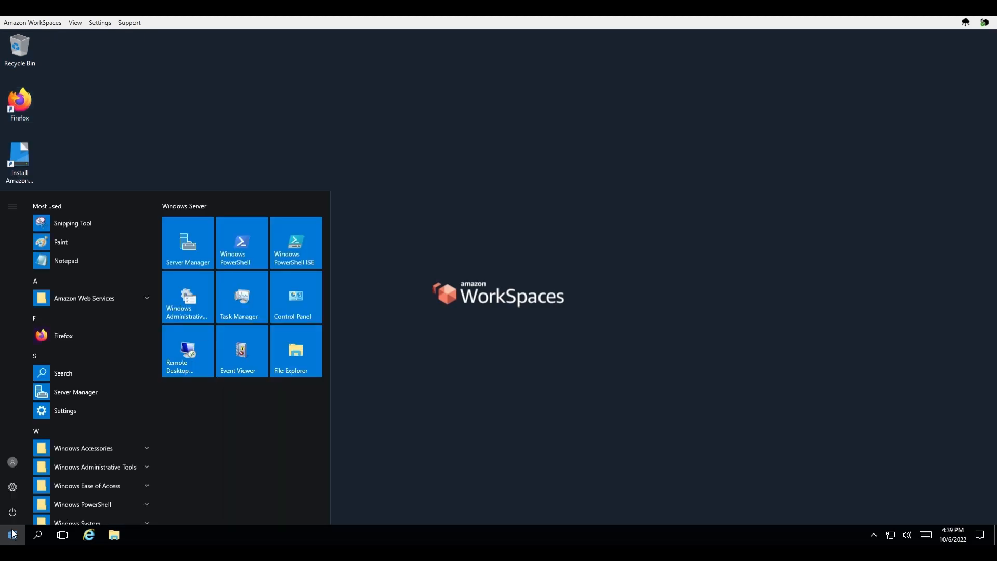
pyautogui.click(12, 533)
# Step: Browse This PC and UserProfile (D:) > Users to the profile's Downloads and Documents folders in File Explorer
pyautogui.doubleClick(28, 102)
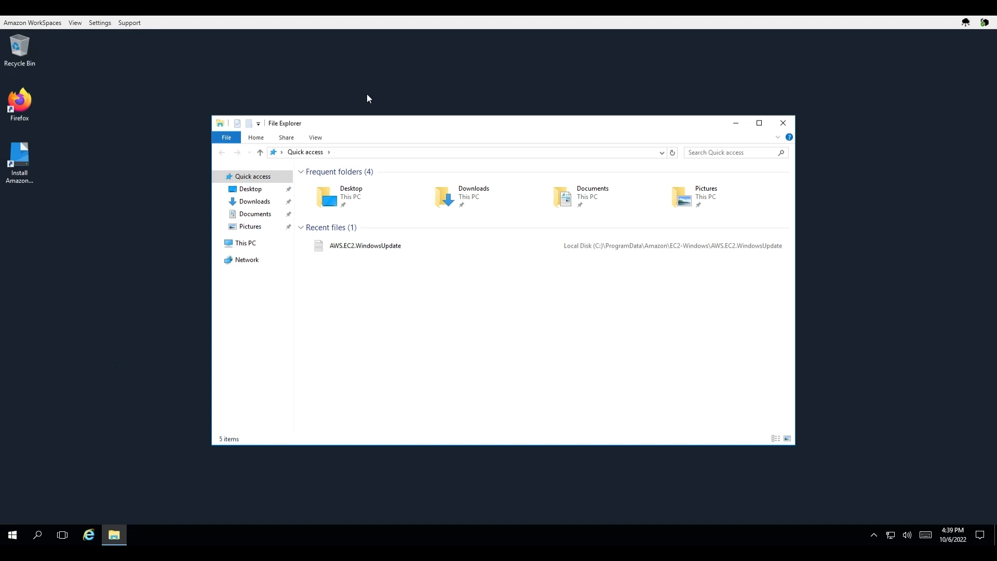
pyautogui.click(253, 243)
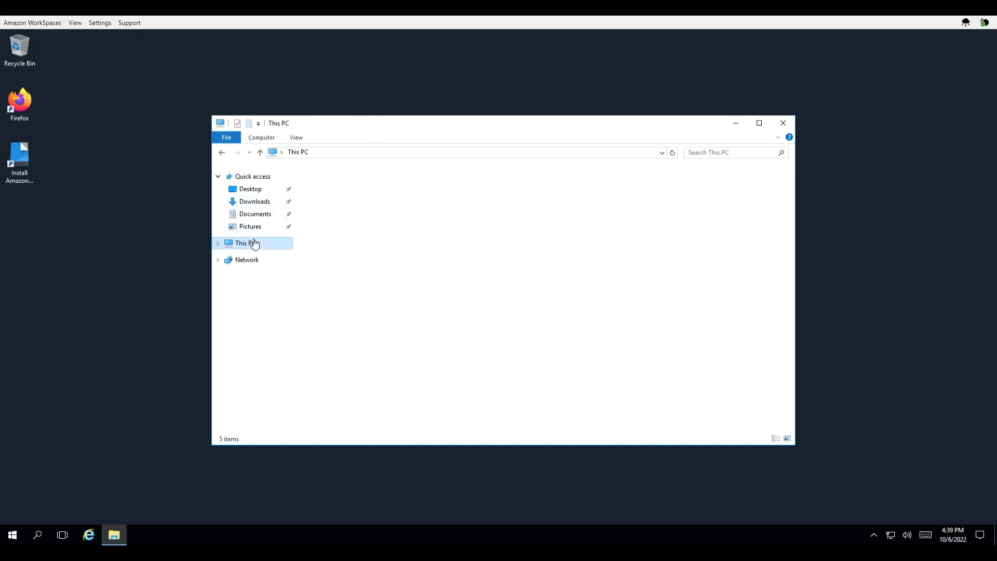
pyautogui.click(219, 243)
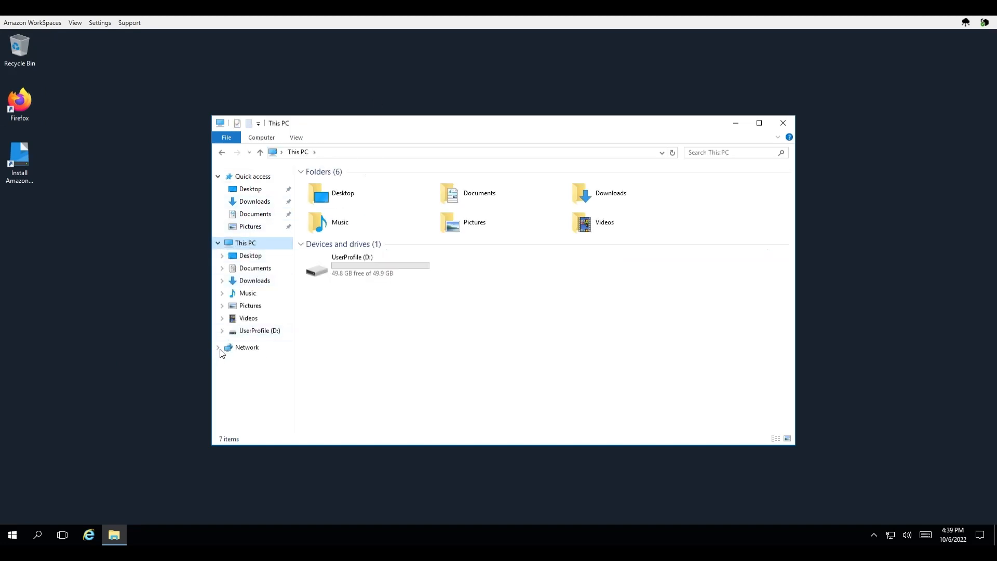
pyautogui.doubleClick(260, 332)
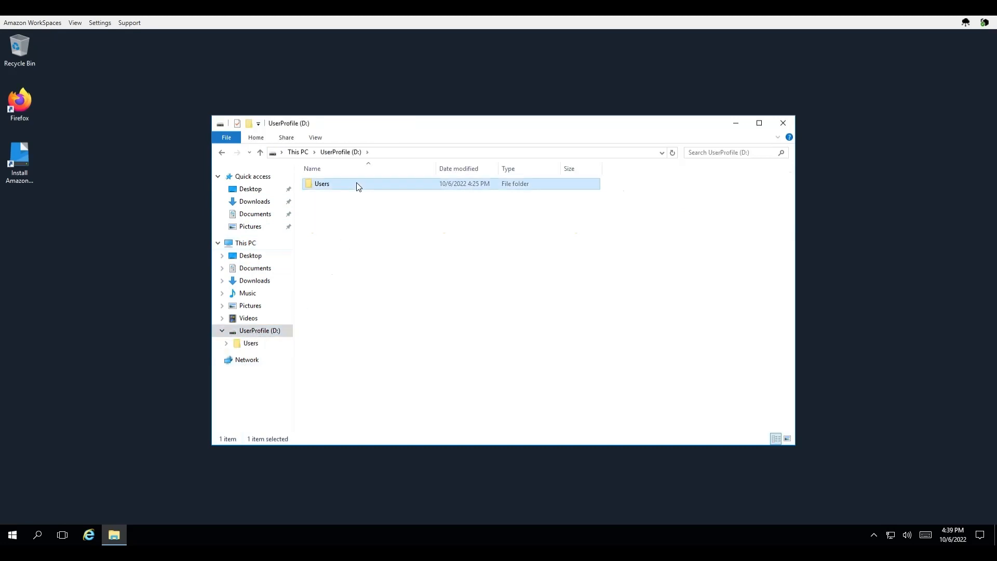
pyautogui.doubleClick(357, 185)
pyautogui.doubleClick(348, 186)
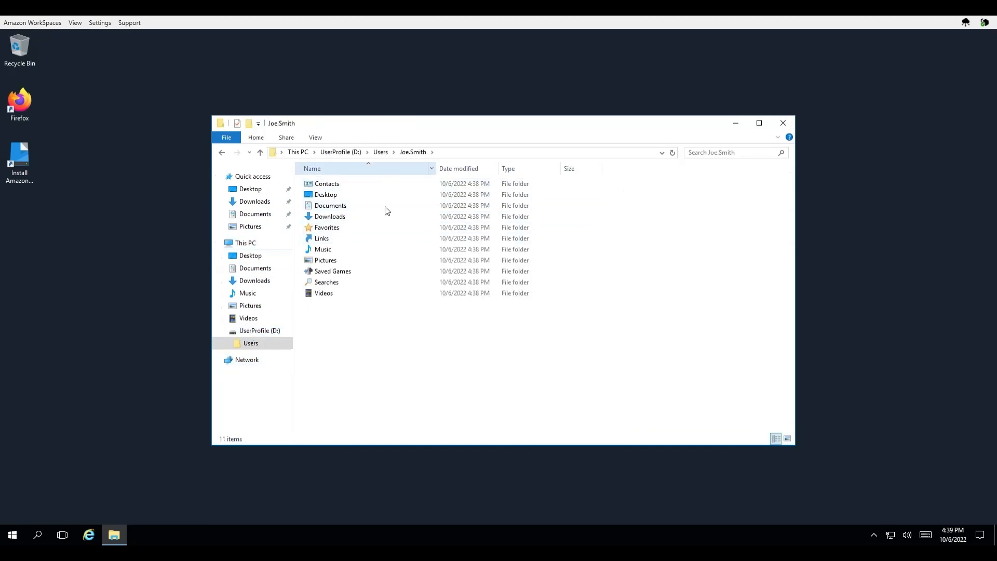
pyautogui.click(252, 282)
pyautogui.click(255, 268)
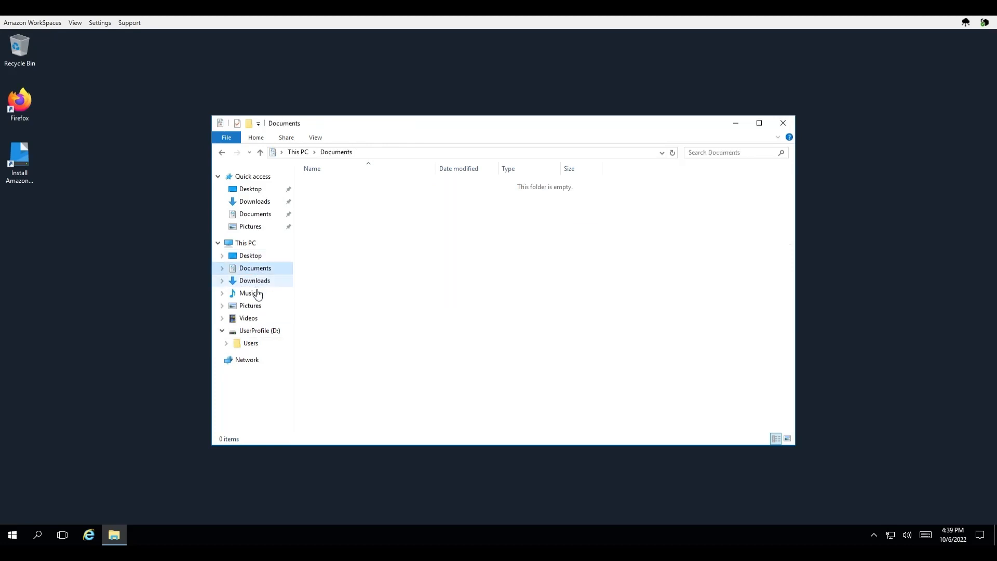
pyautogui.click(783, 123)
# Step: Launch Firefox, close its extra New Tab window and Privacy Notice page
pyautogui.doubleClick(26, 111)
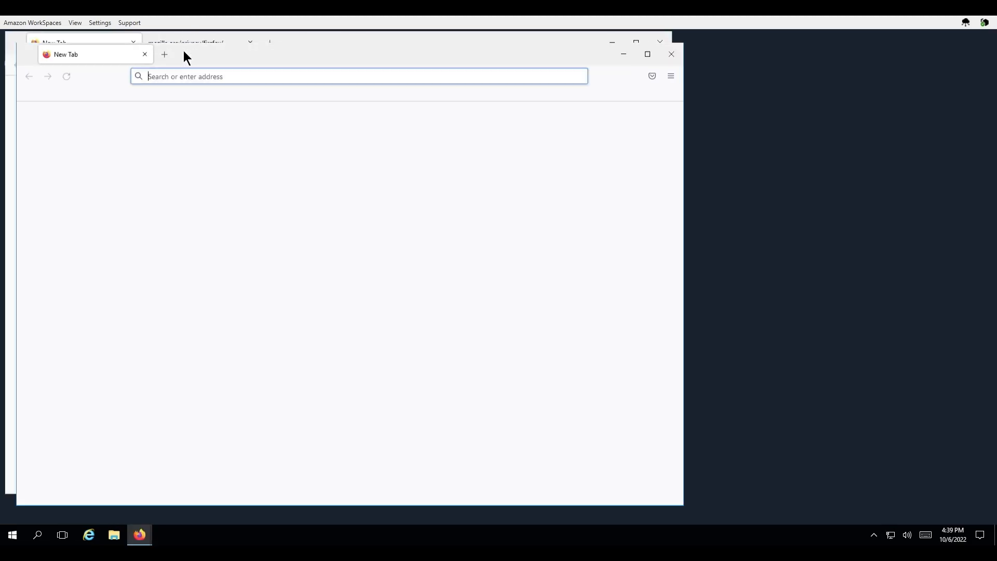
pyautogui.click(675, 61)
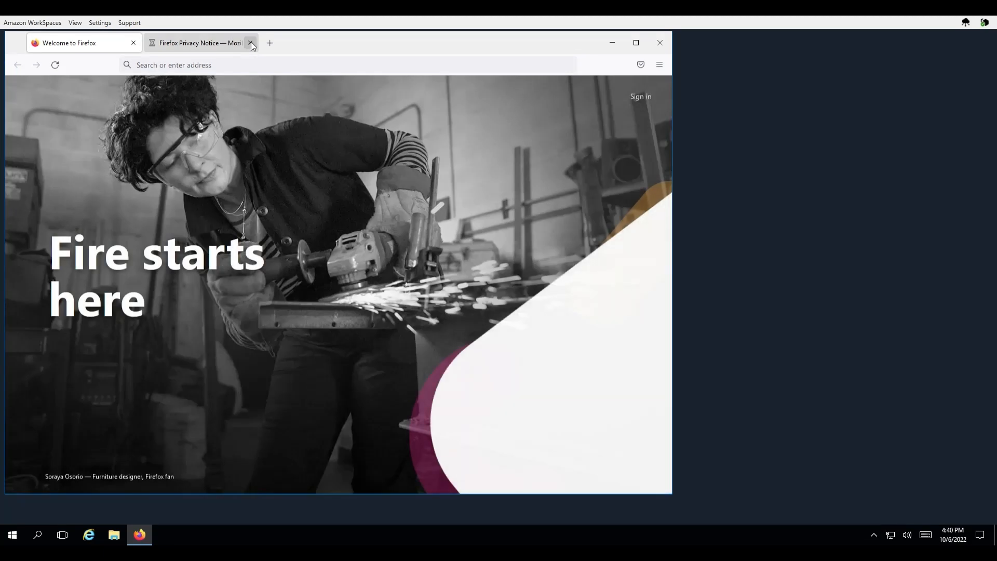
pyautogui.click(250, 43)
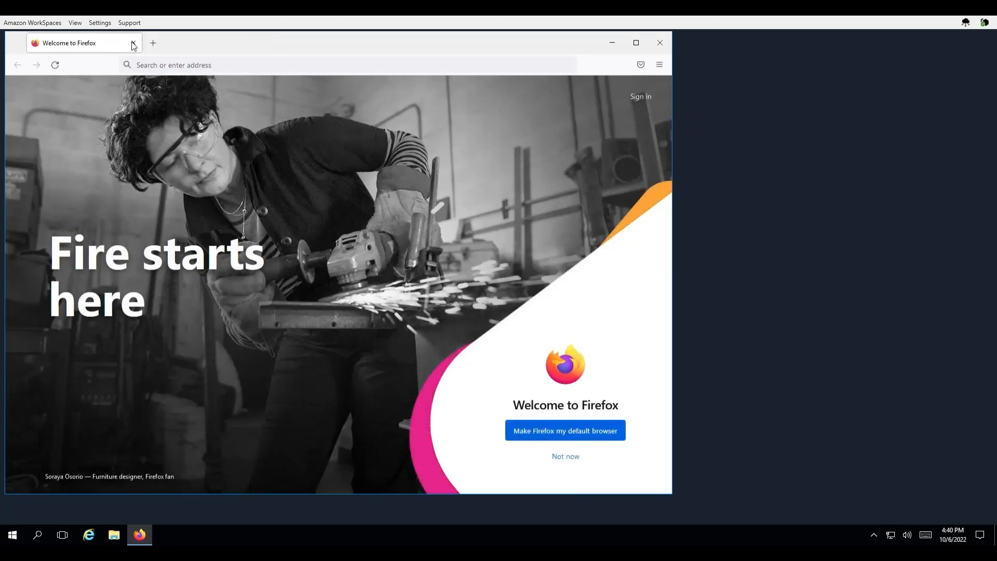
pyautogui.click(133, 44)
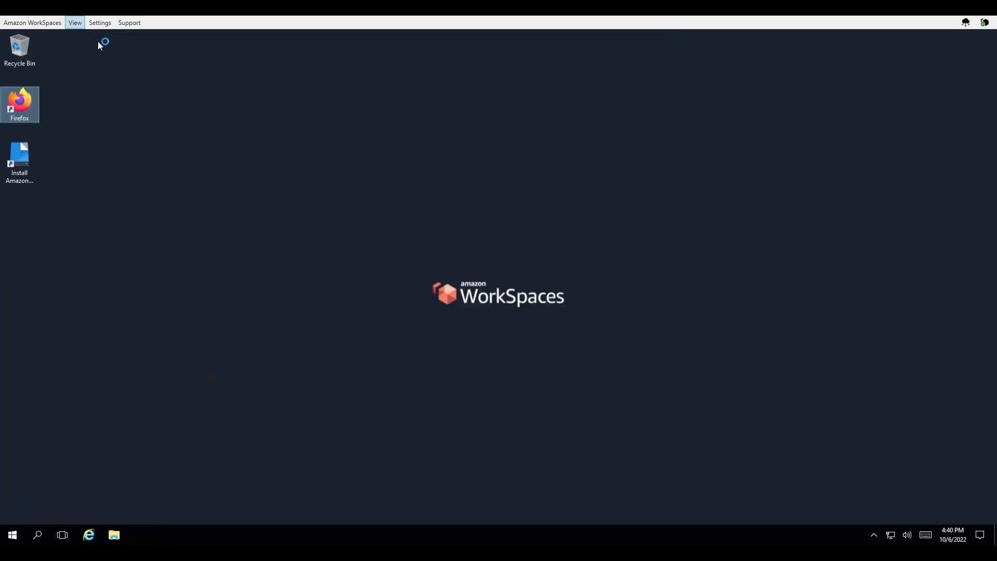
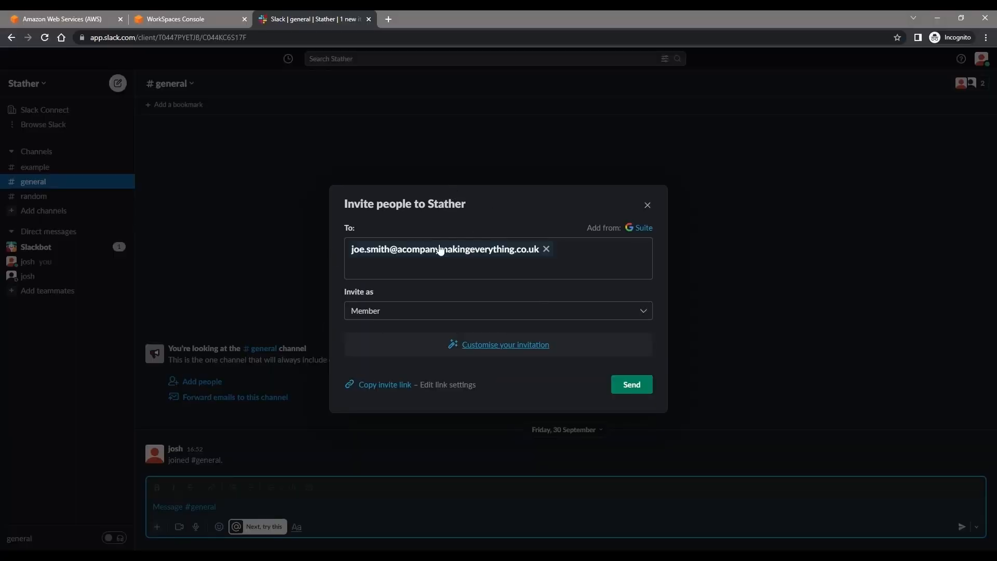
# Step: Send the Slack invitation to the colleague's work e-mail and dismiss the confirmation
pyautogui.click(637, 391)
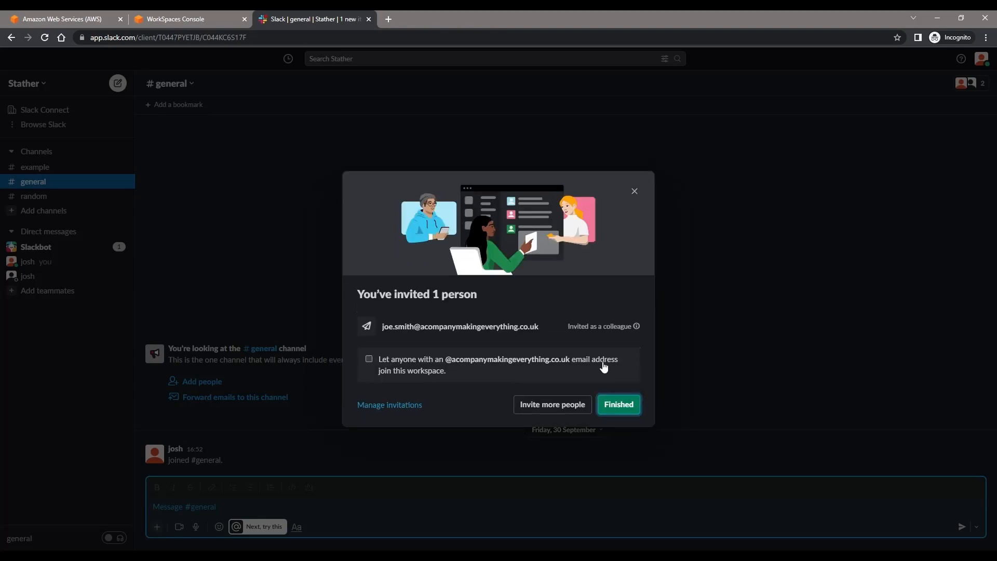
pyautogui.click(636, 192)
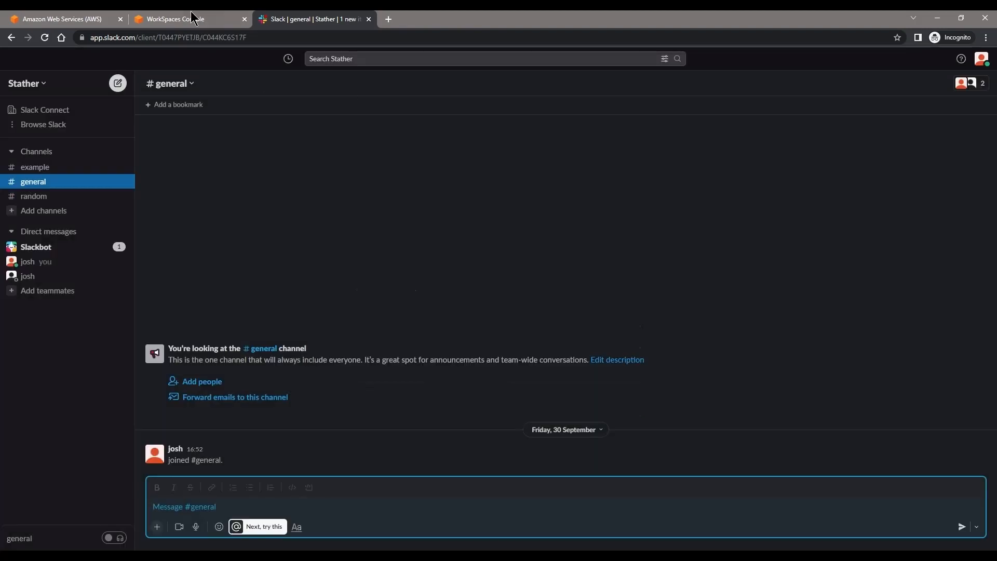
pyautogui.click(212, 19)
# Step: Find Amazon WorkMail through console search, open the acmecorpuk organization and launch its web application
pyautogui.click(201, 55)
pyautogui.write('woirkm,')
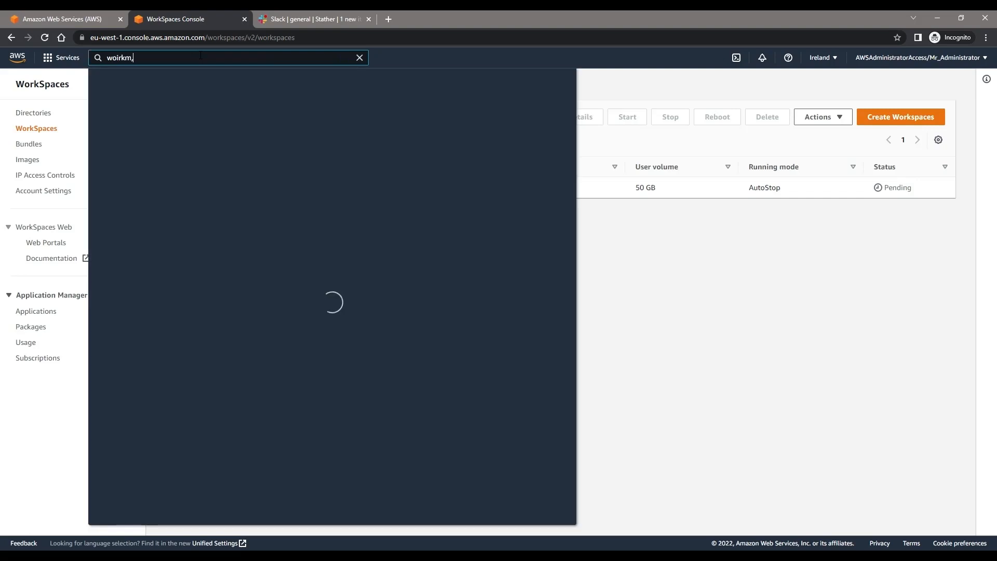
pyautogui.press('BackSpace')
pyautogui.press('BackSpace')
pyautogui.press('BackSpace')
pyautogui.press('BackSpace')
pyautogui.press('BackSpace')
pyautogui.write('rk')
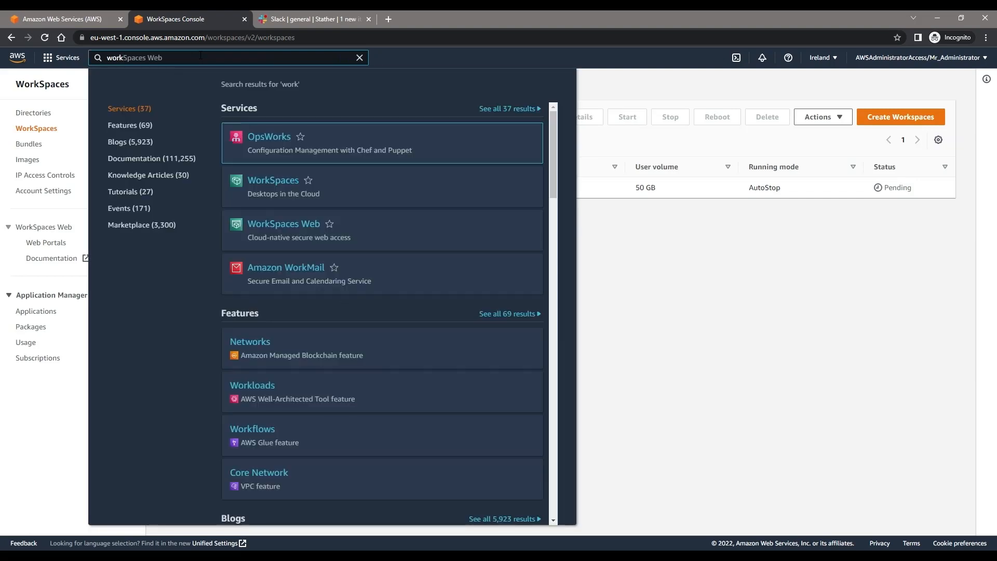
pyautogui.write('ma')
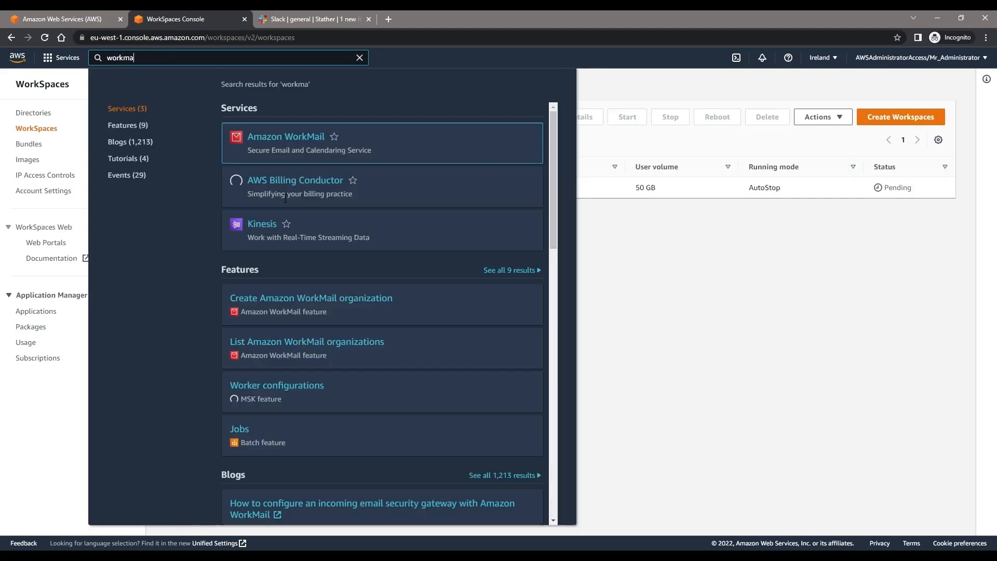
pyautogui.click(303, 140)
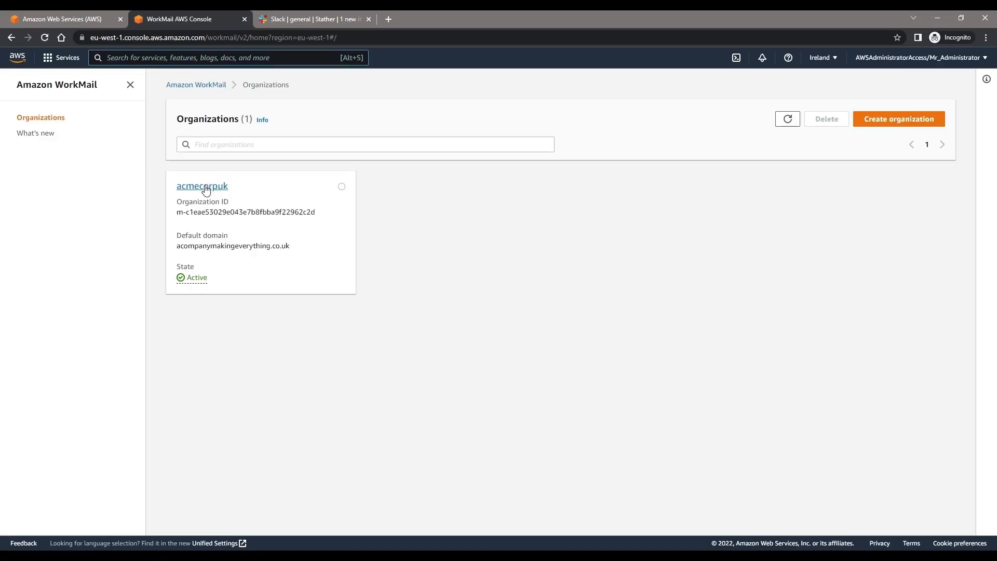
pyautogui.click(207, 188)
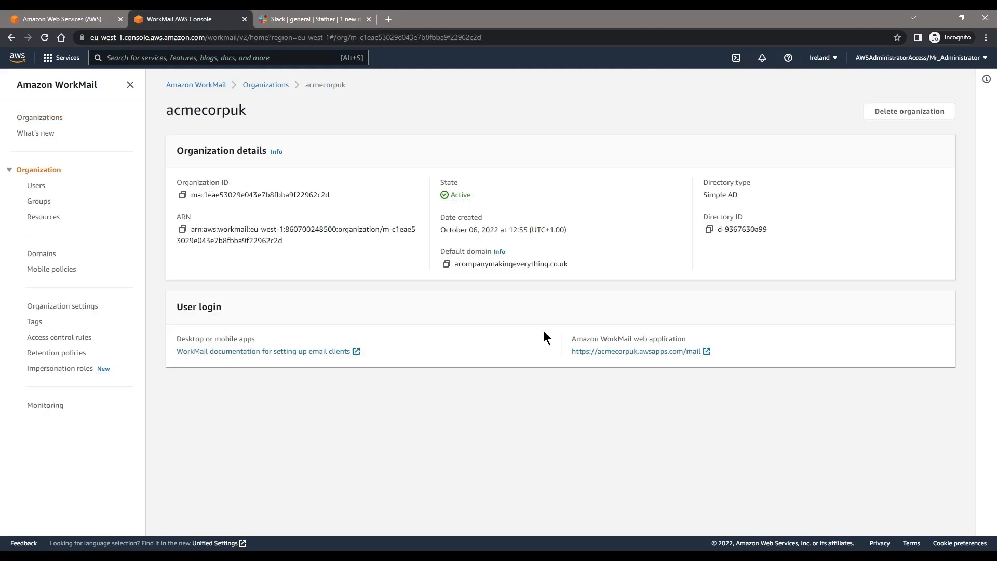
pyautogui.click(585, 352)
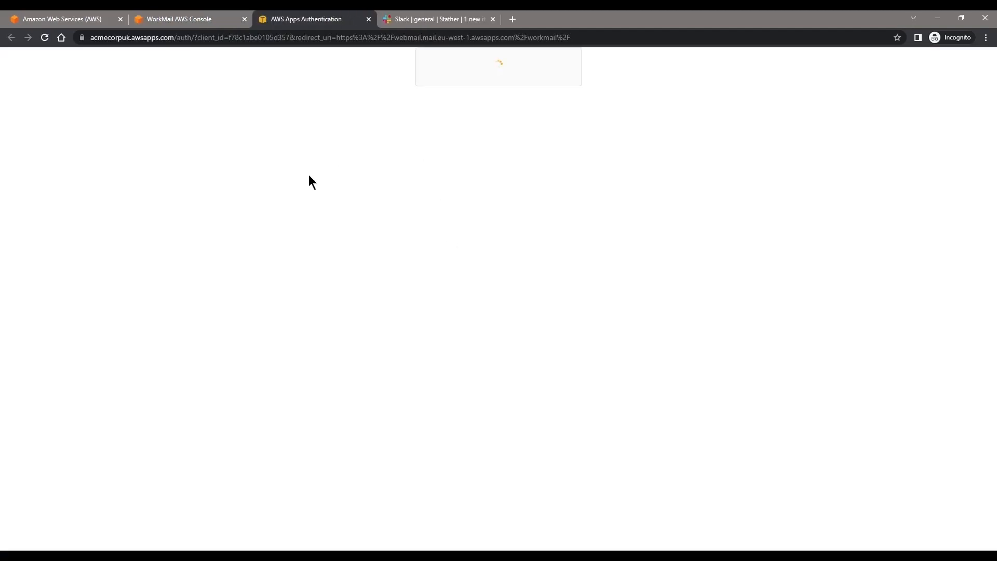
# Step: Sign into WorkMail webmail with the new user's username and password
pyautogui.click(473, 236)
pyautogui.write('i')
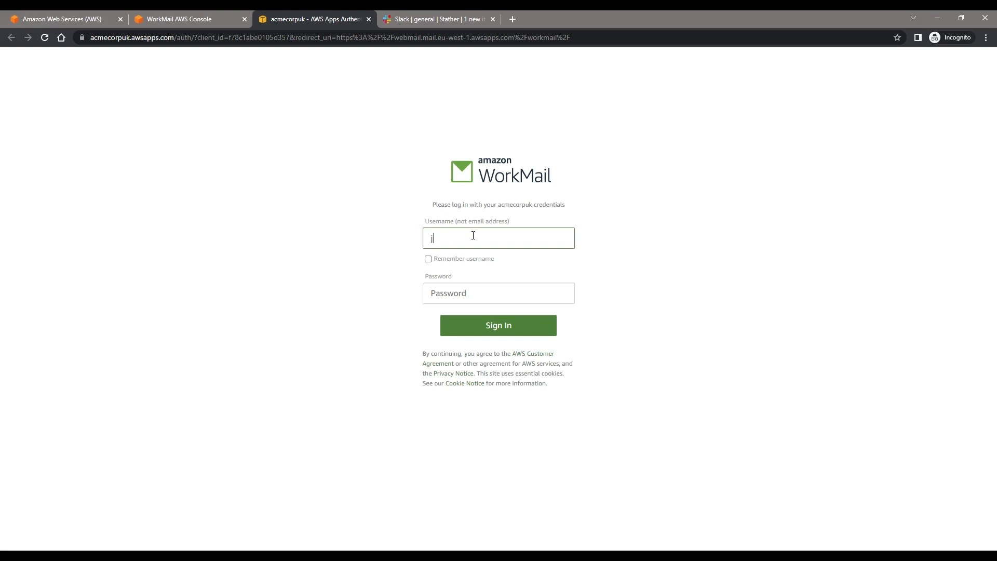
pyautogui.press('Tab')
pyautogui.press('Tab')
pyautogui.write('P')
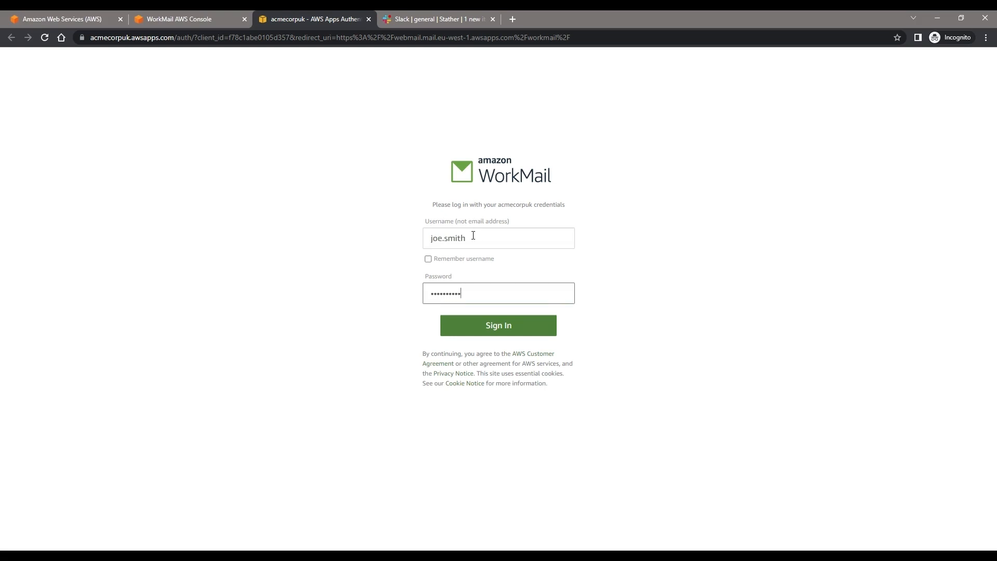
pyautogui.press('Return')
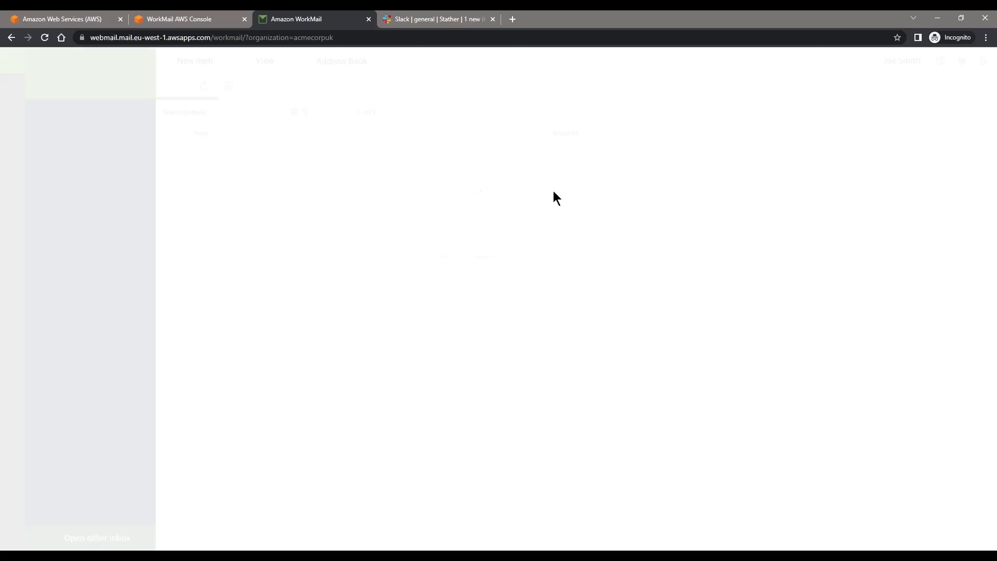
# Step: Open the Slack invitation e-mail, follow JOIN NOW and close the old Slack tab
pyautogui.click(333, 151)
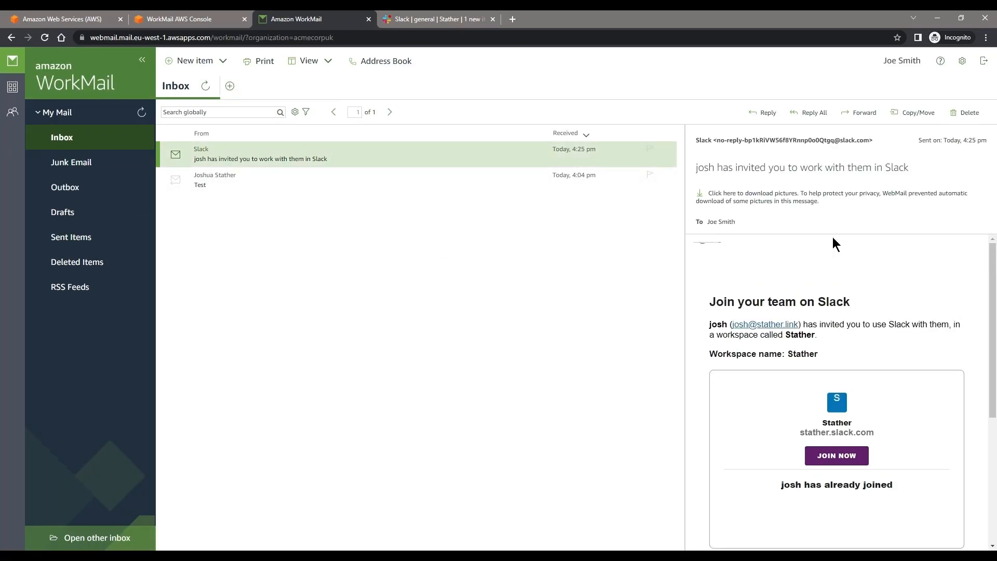
pyautogui.click(825, 455)
pyautogui.click(617, 19)
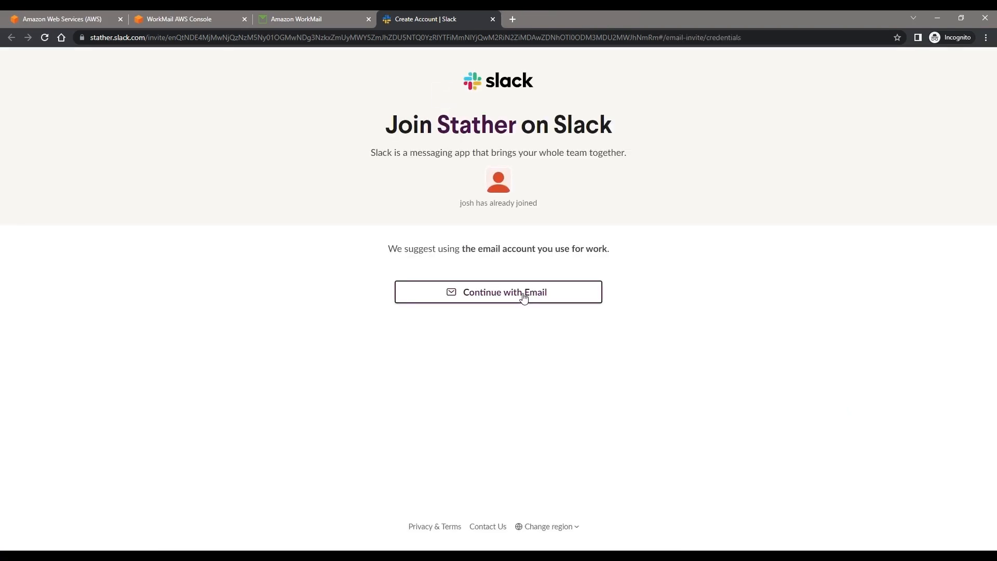
# Step: Start the Slack e-mail sign-up, go back to mail and reopen the Stather invitation page
pyautogui.click(523, 297)
pyautogui.click(483, 304)
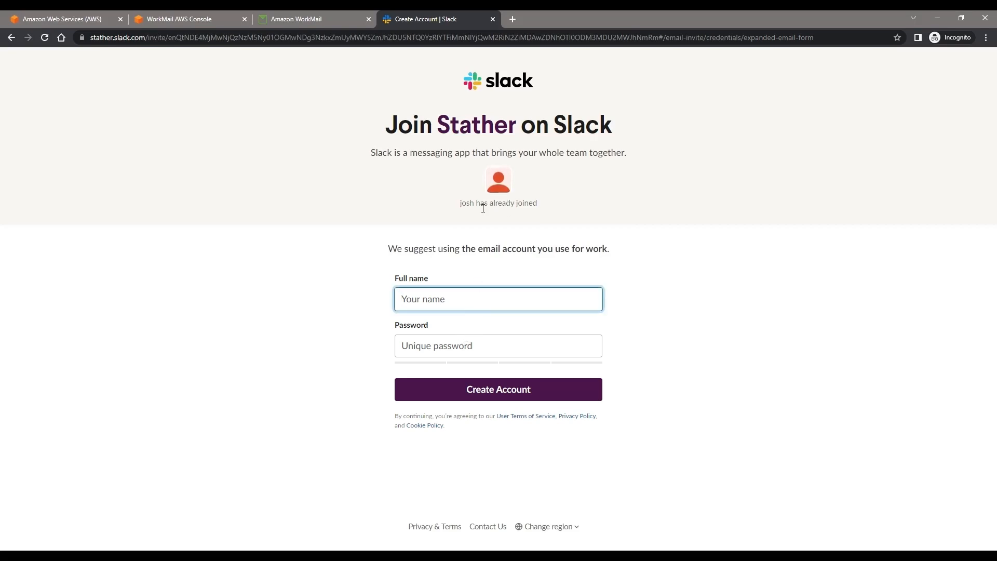
pyautogui.click(493, 19)
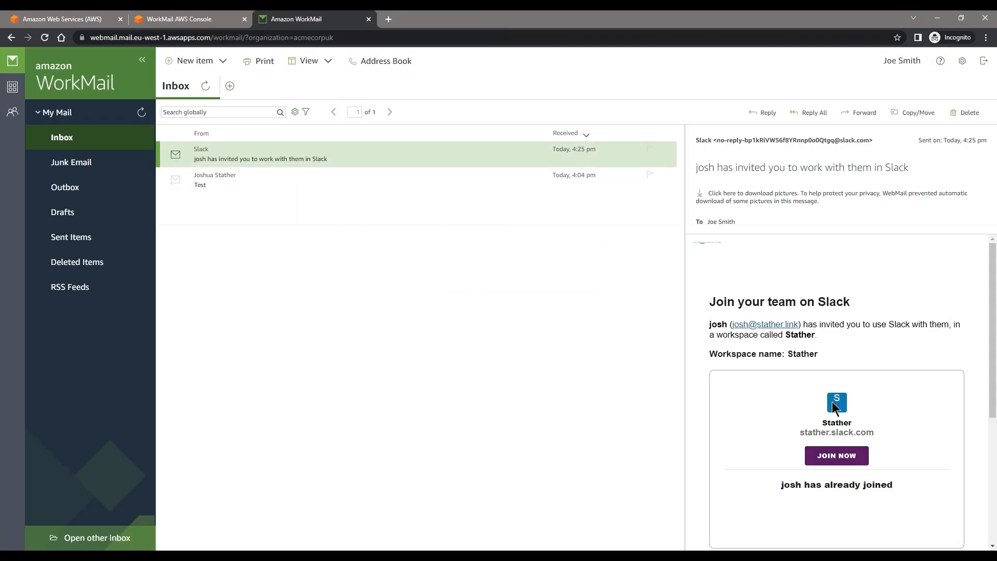
pyautogui.click(856, 458)
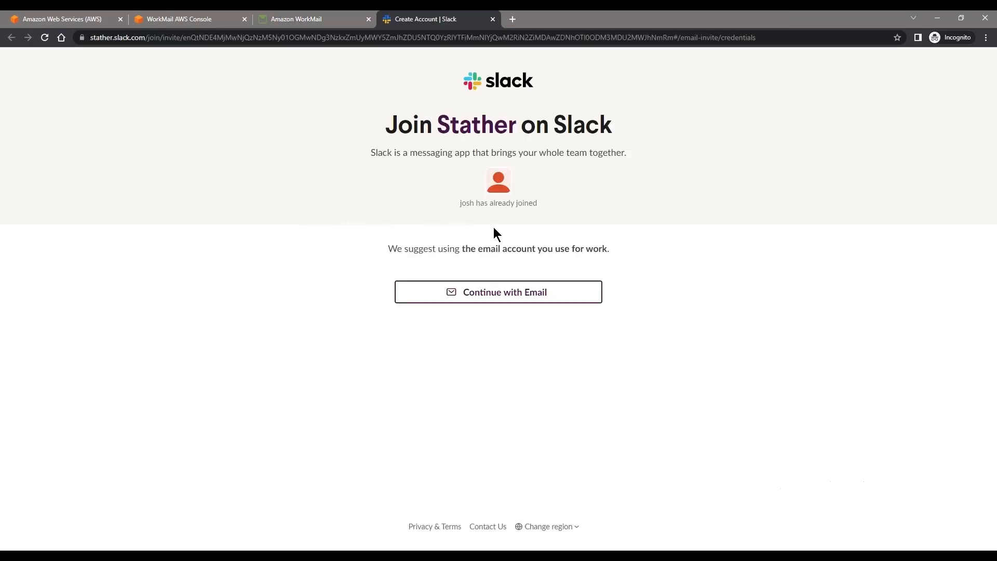
pyautogui.click(497, 289)
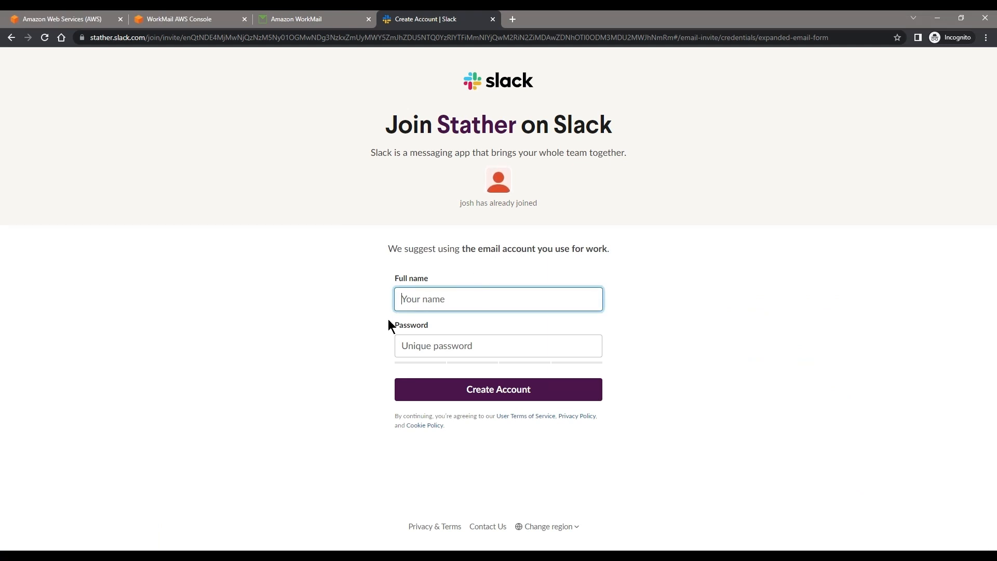
# Step: Create the Slack account with the colleague's full name and a stronger pasted password
pyautogui.write('Joe Smith')
pyautogui.press('Tab')
pyautogui.write('•')
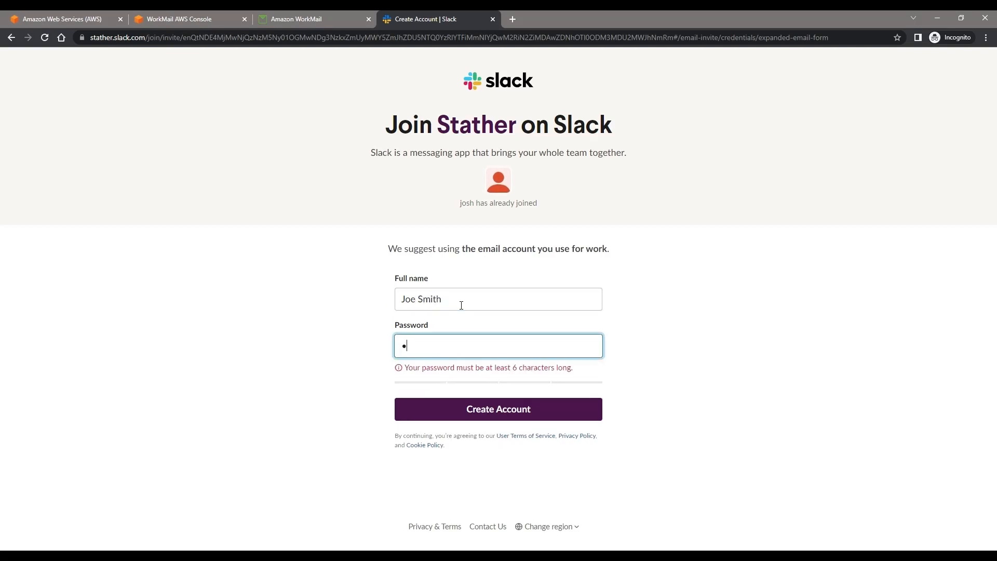
pyautogui.write('•••••••••')
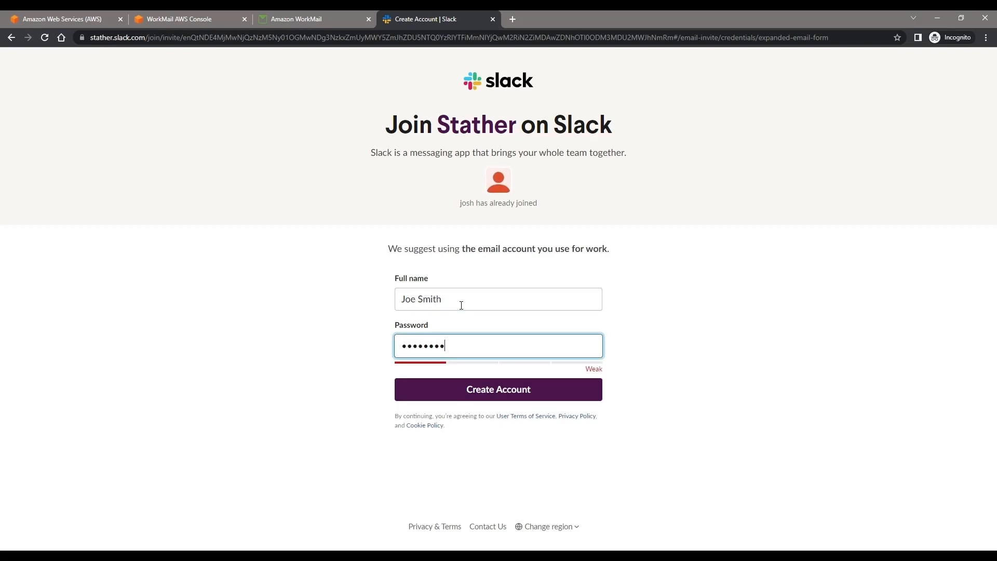
pyautogui.write('•••')
pyautogui.hotkey('ctrl', 'a')
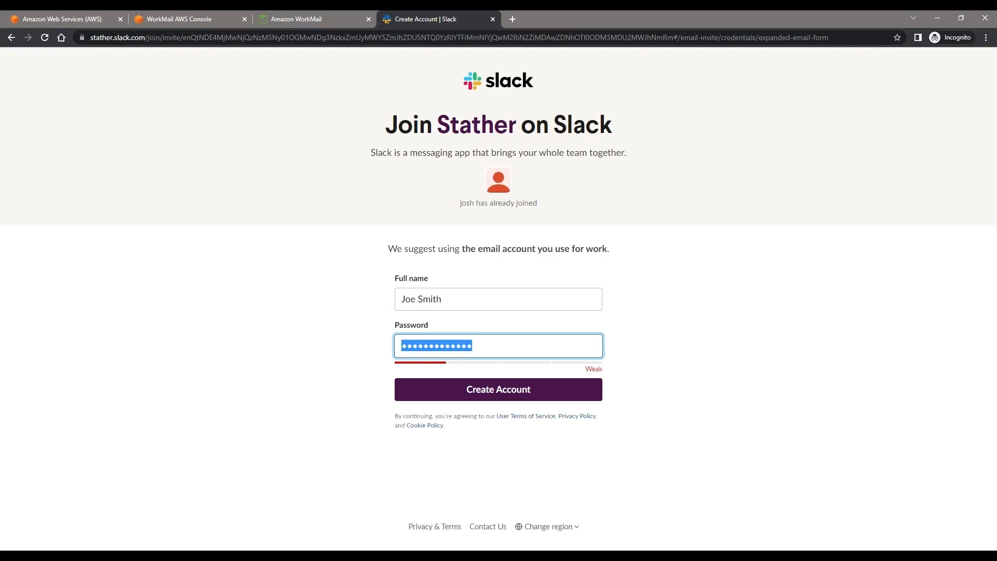
pyautogui.hotkey('alt', 'Tab')
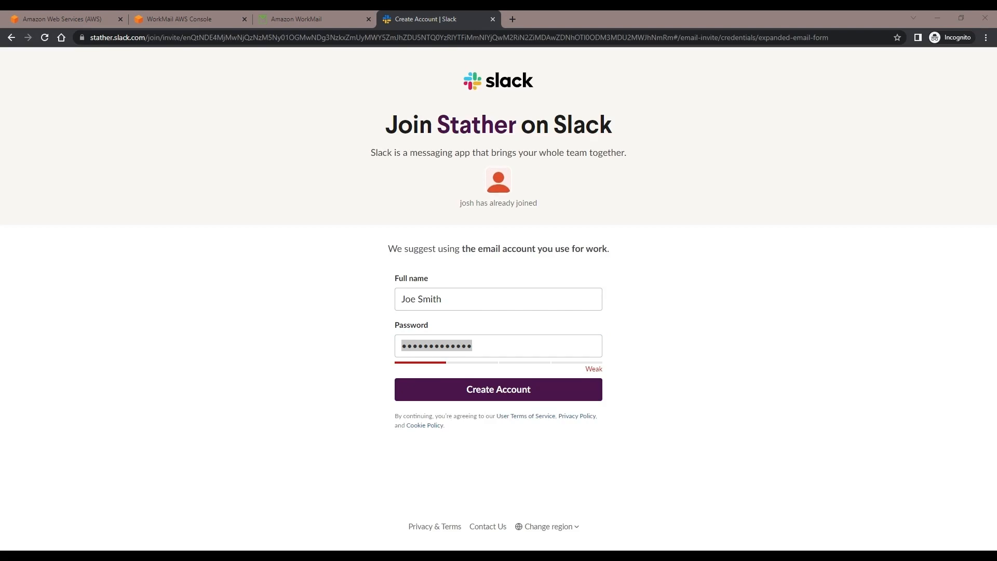
pyautogui.hotkey('alt', 'Tab')
pyautogui.hotkey('ctrl', 'v')
pyautogui.click(583, 392)
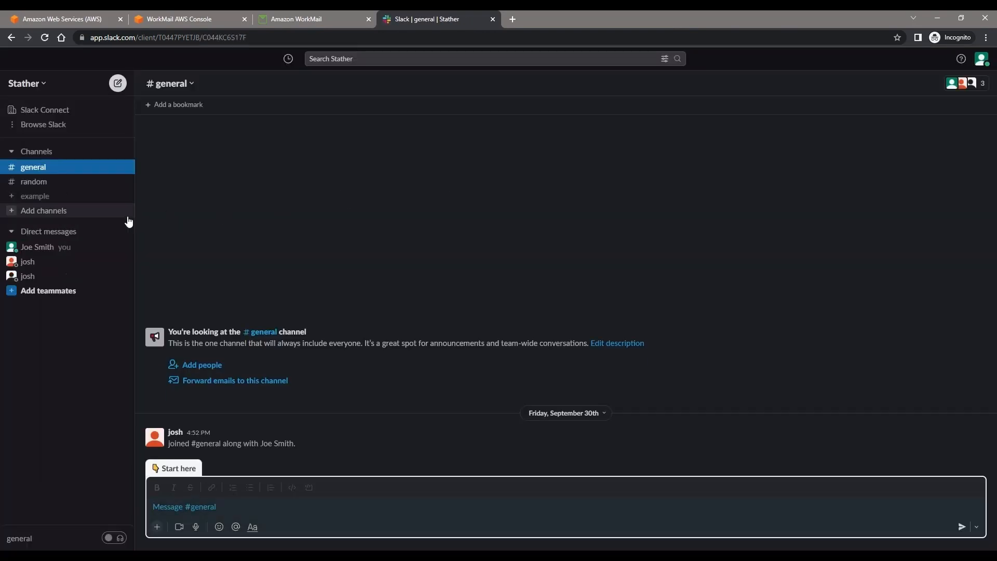
# Step: Open the user's own direct-message space, then close the Slack and WorkMail tabs
pyautogui.click(80, 252)
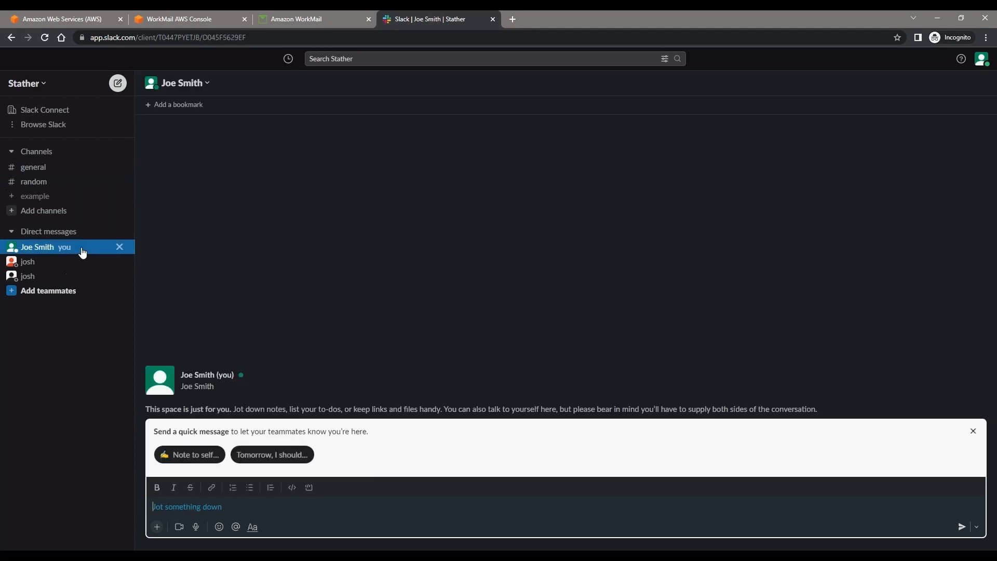
pyautogui.click(494, 20)
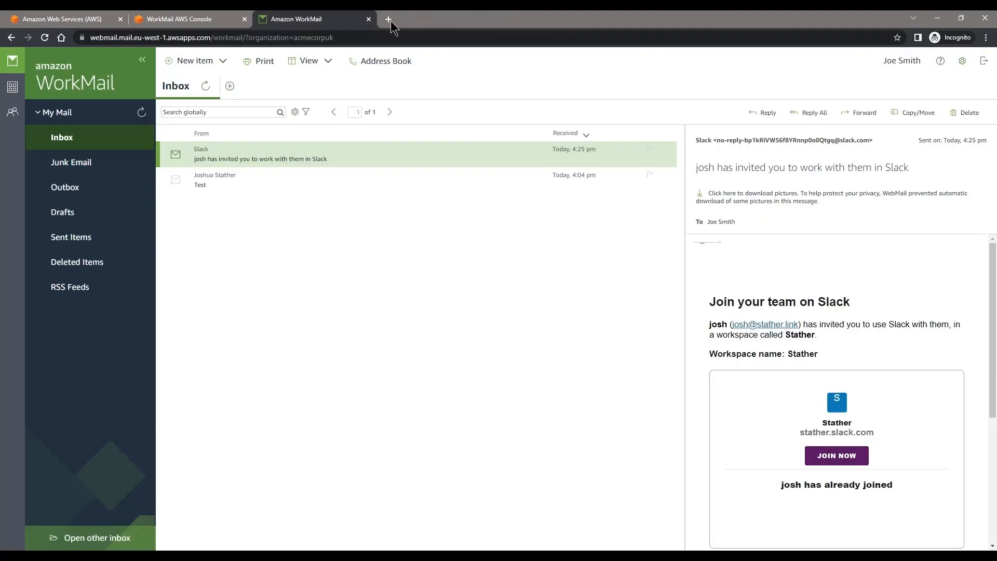
pyautogui.click(369, 19)
pyautogui.click(102, 19)
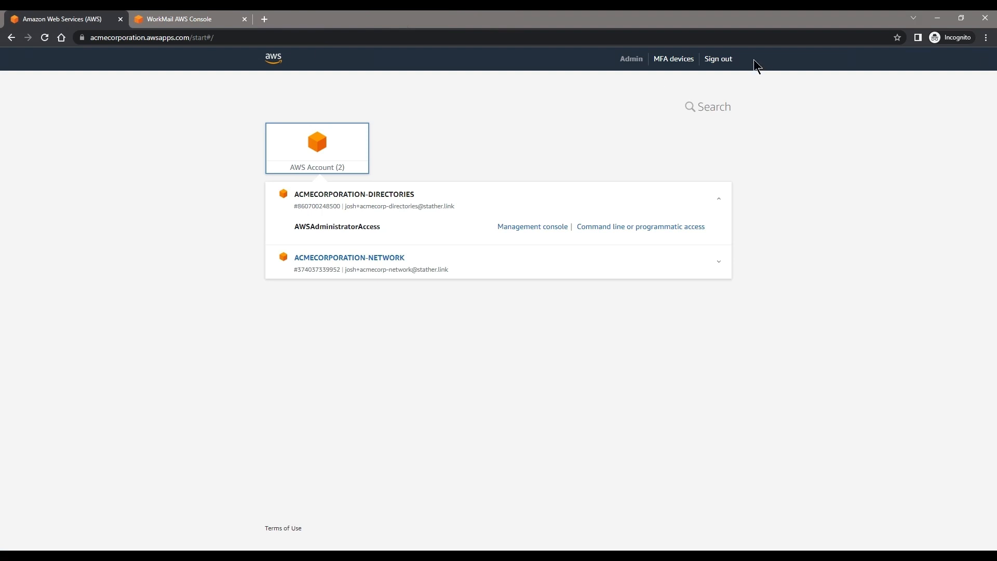
# Step: Sign back into the access portal, open the ACMECORPORATION-MANAGEMENT console and list IAM Identity Center users
pyautogui.click(727, 60)
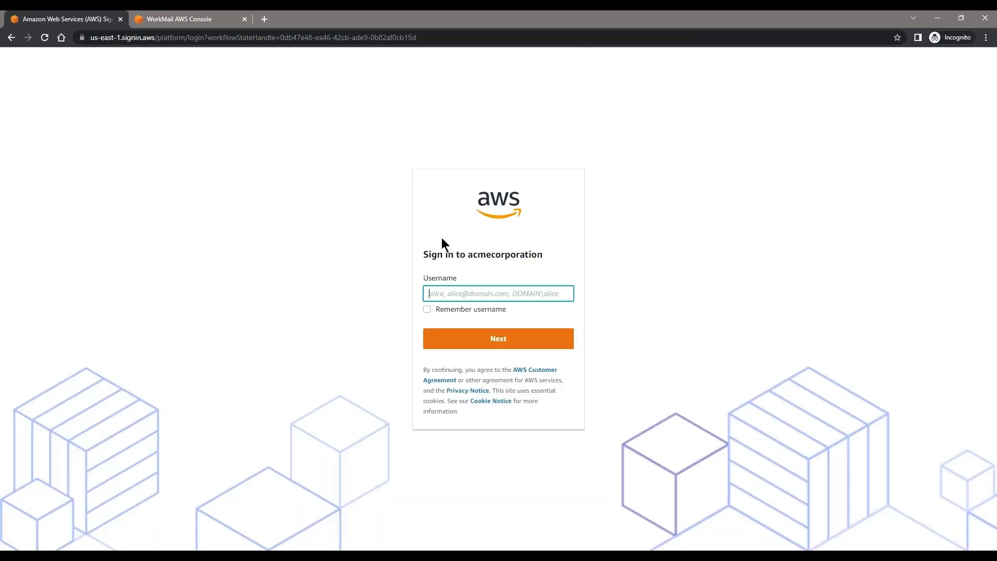
pyautogui.write('j')
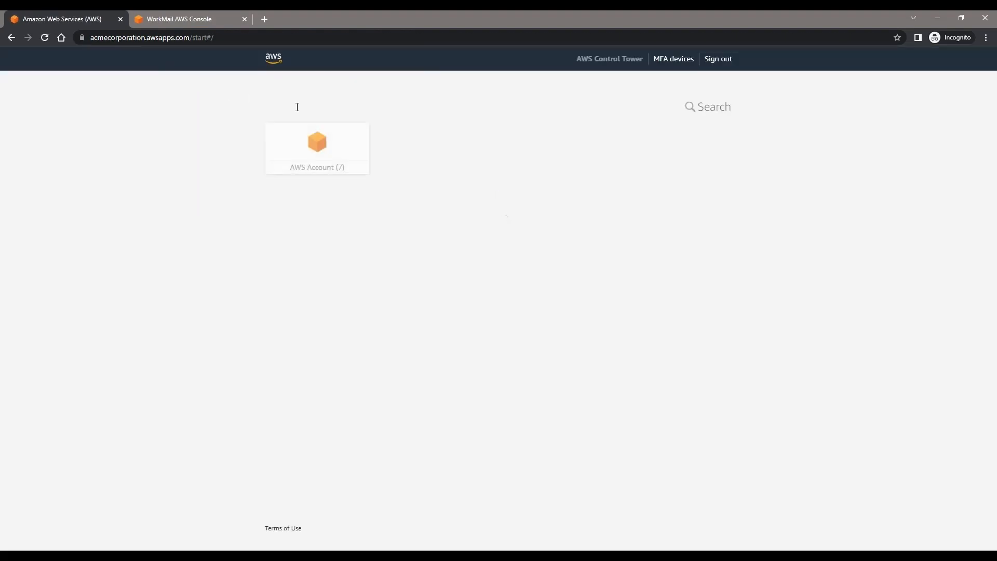
pyautogui.click(279, 135)
pyautogui.click(441, 263)
pyautogui.click(549, 294)
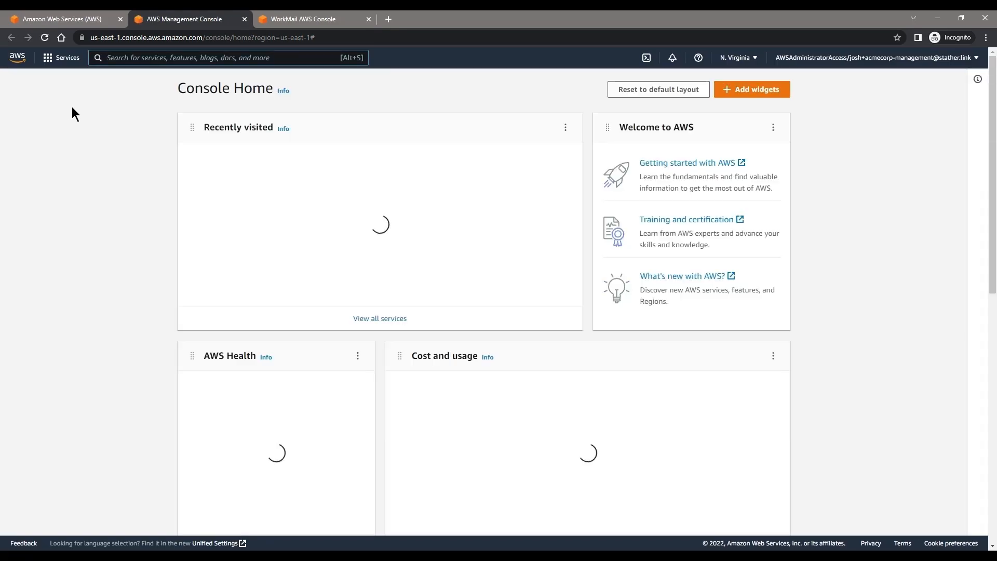
pyautogui.click(305, 161)
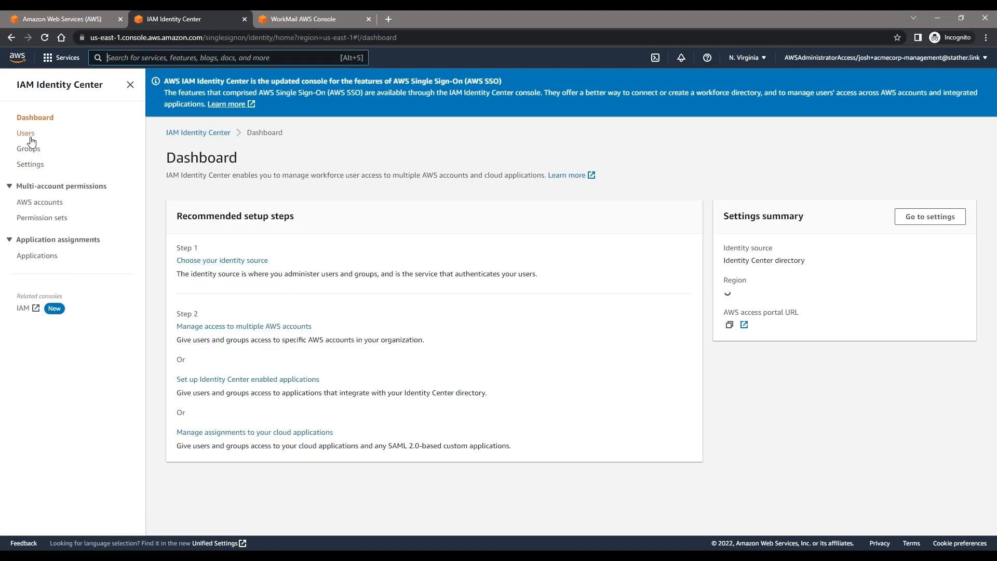
pyautogui.click(27, 134)
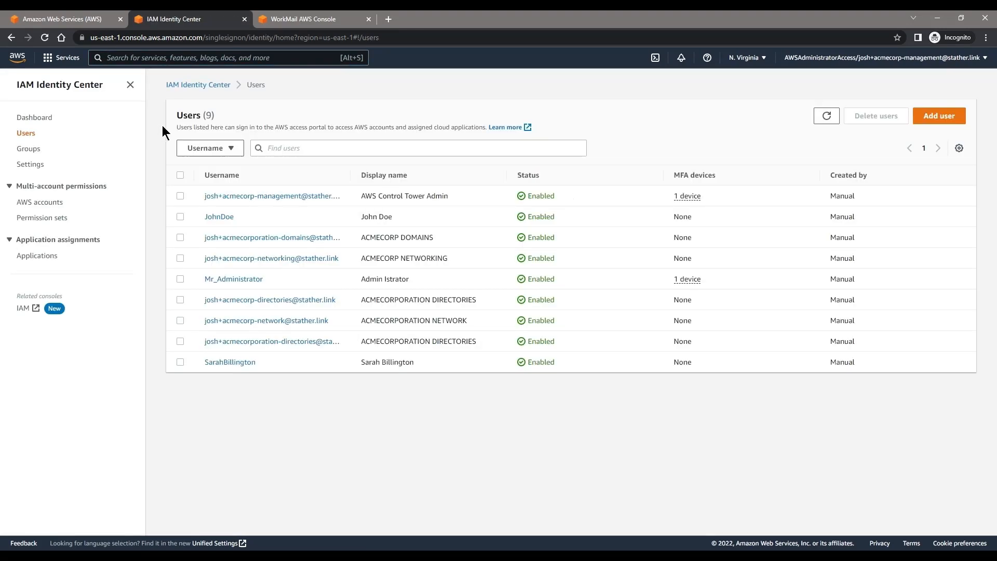
# Step: Start a new Identity Center user with the colleague's username and work e-mail address
pyautogui.click(919, 115)
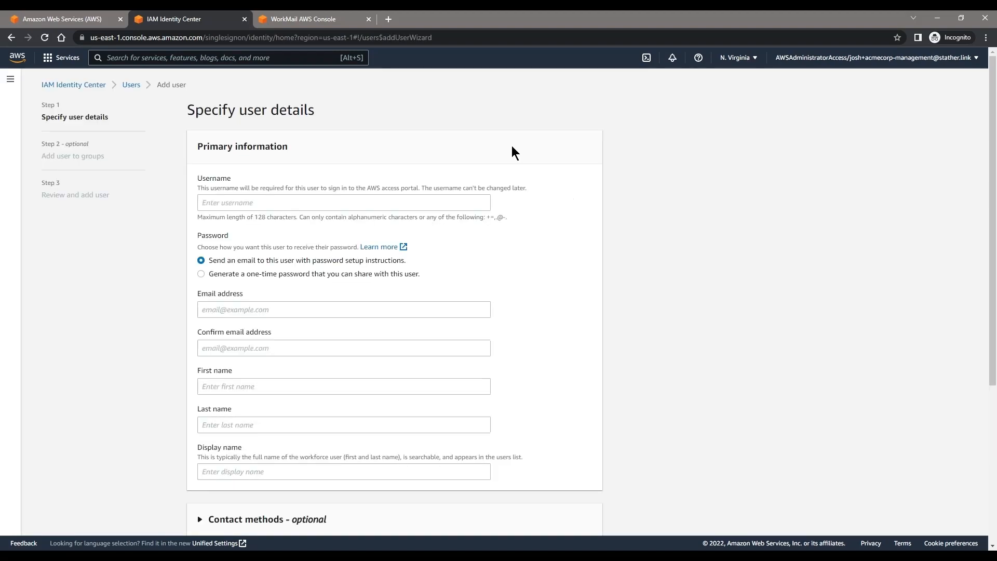
pyautogui.click(304, 196)
pyautogui.write('Joe.Smi')
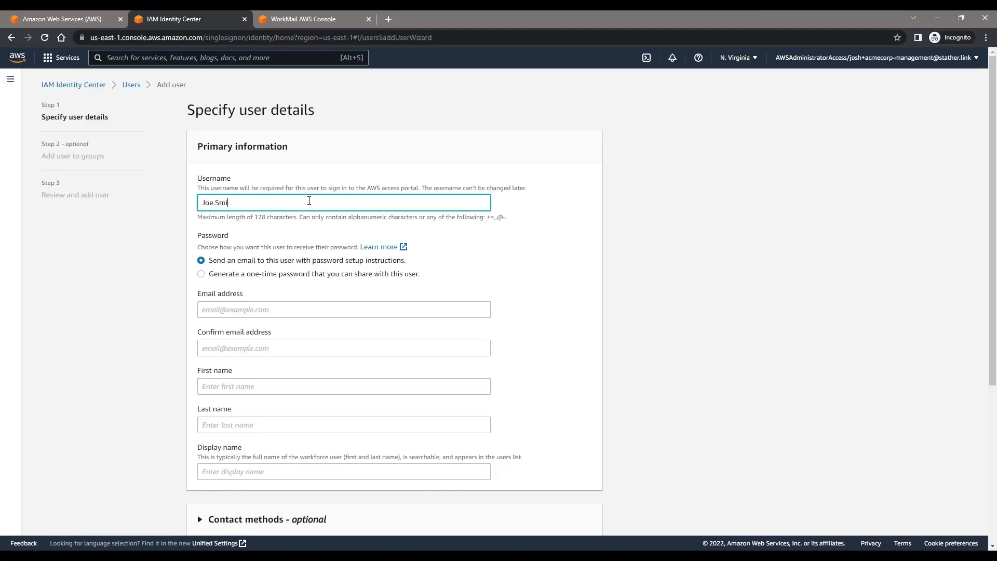
pyautogui.press('Tab')
pyautogui.press('Tab')
pyautogui.click(273, 309)
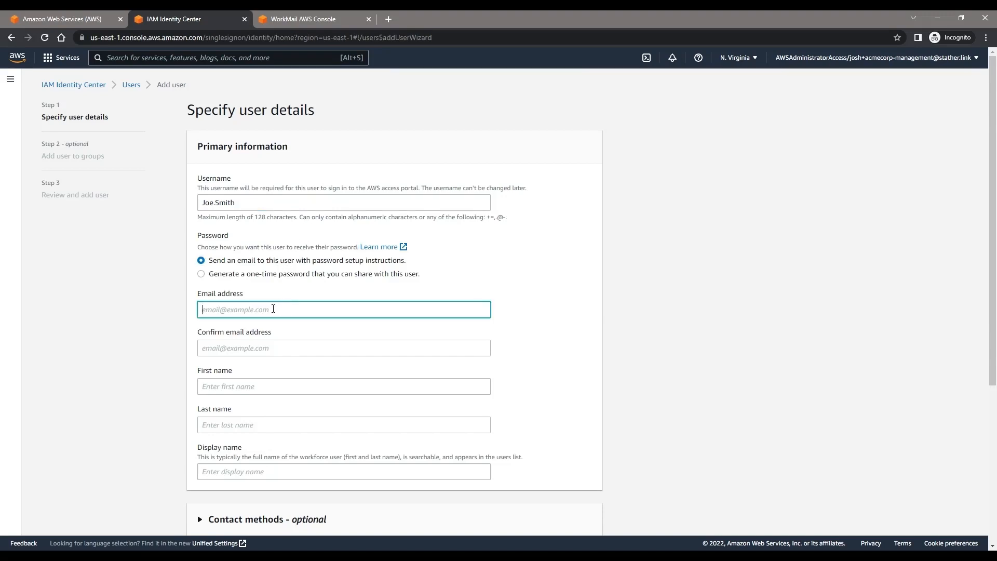
# Step: Confirm the e-mail address and enter the colleague's first and last name
pyautogui.hotkey('ctrl', 'a')
pyautogui.hotkey('ctrl', 'c')
pyautogui.press('Tab')
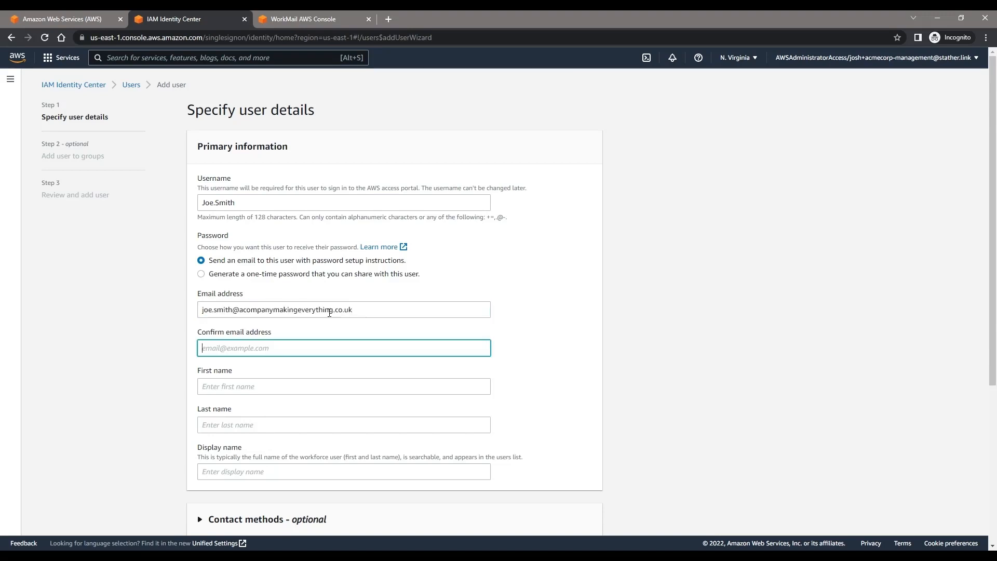
pyautogui.hotkey('ctrl', 'v')
pyautogui.press('Tab')
pyautogui.write('Joe')
pyautogui.press('Tab')
pyautogui.write('Sm')
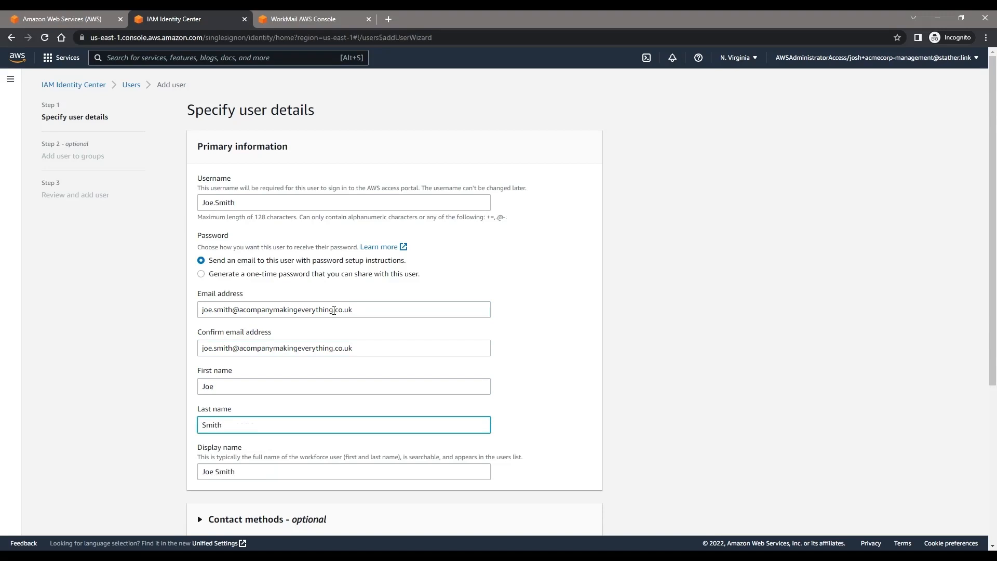
# Step: Skip group membership and create the new Identity Center user
pyautogui.scroll(-5, 334, 311)
pyautogui.click(582, 518)
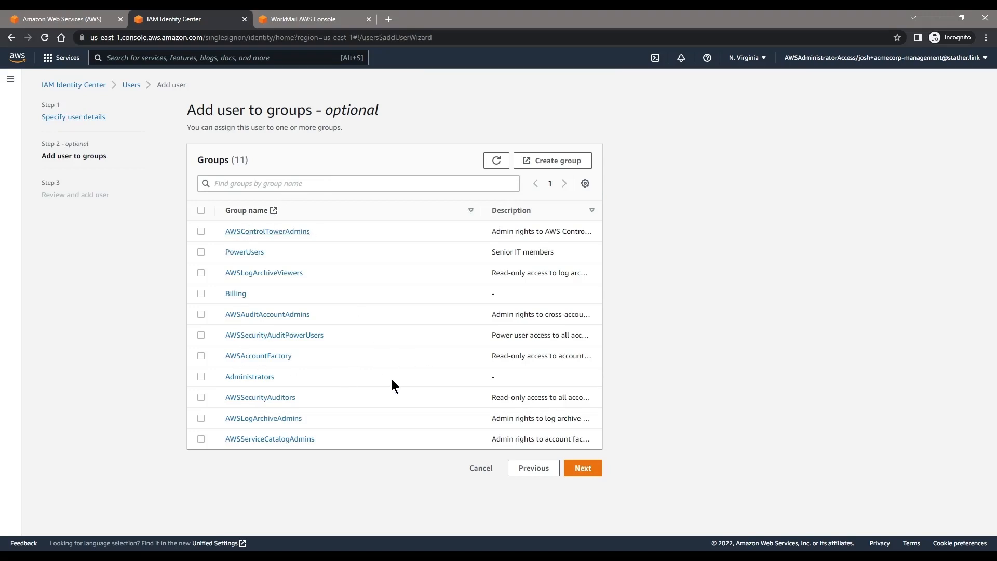
pyautogui.click(583, 468)
pyautogui.scroll(-3, 596, 385)
pyautogui.click(585, 514)
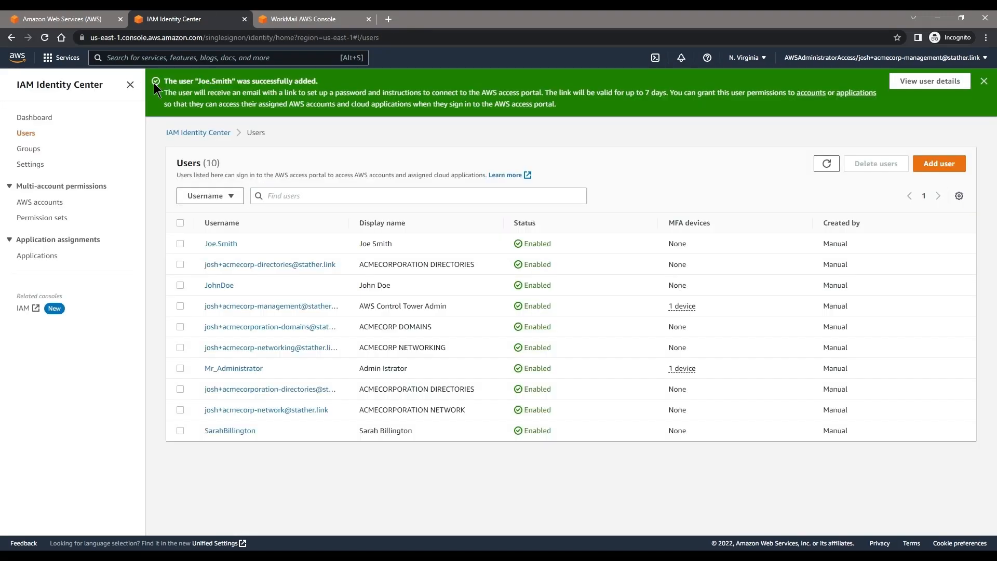
pyautogui.click(50, 204)
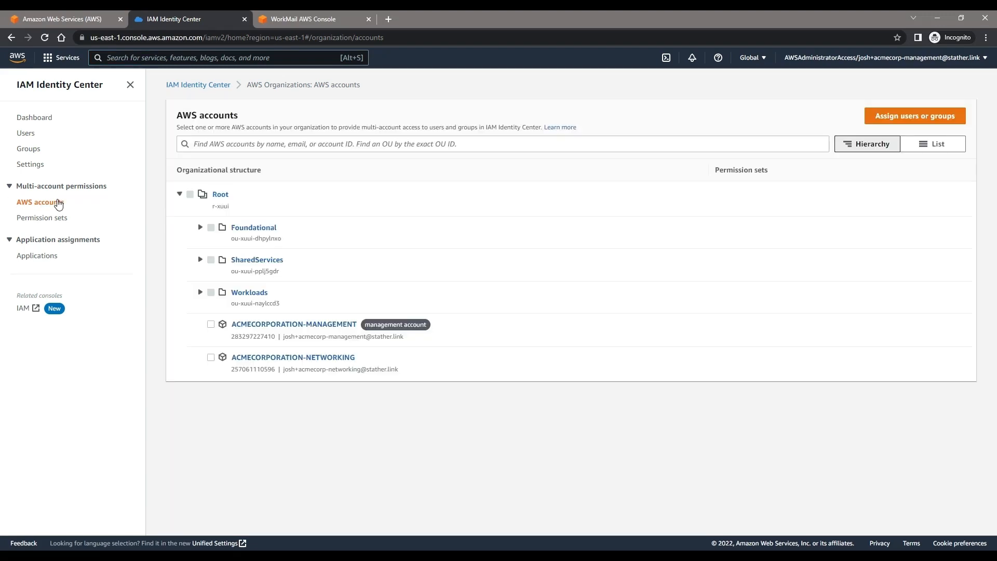
# Step: Assign the newly added user to the Slack application in IAM Identity Center
pyautogui.click(38, 260)
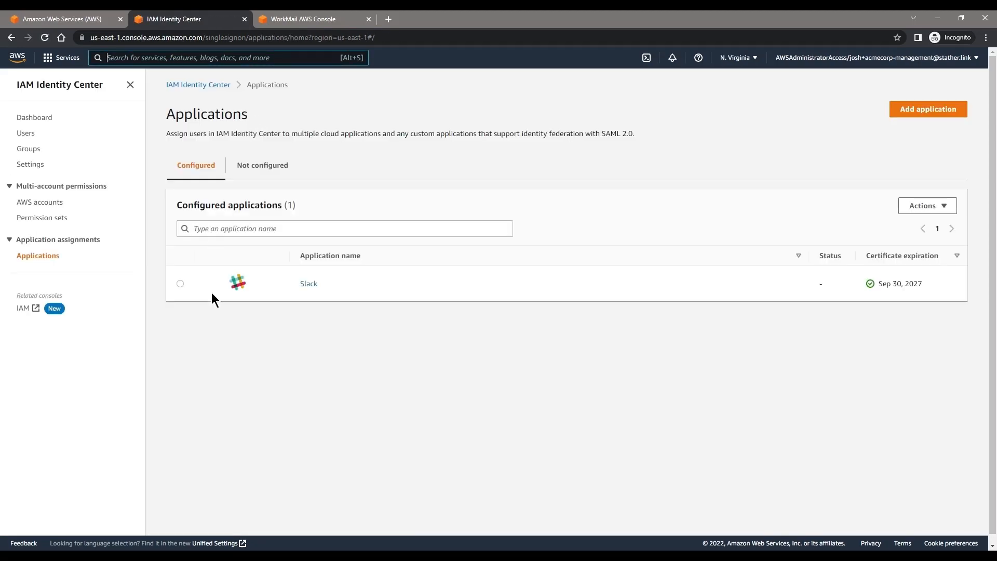
pyautogui.click(180, 284)
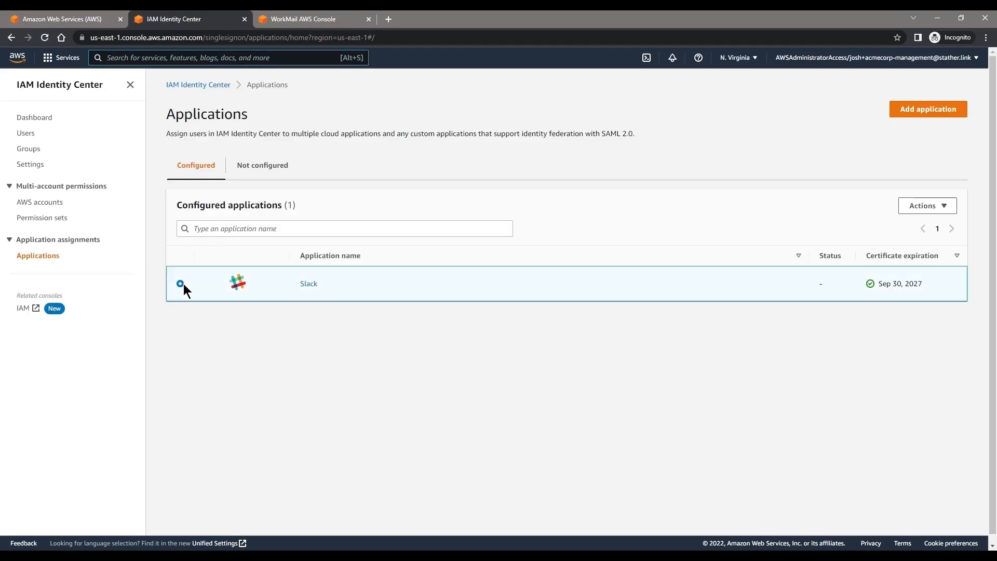
pyautogui.click(919, 205)
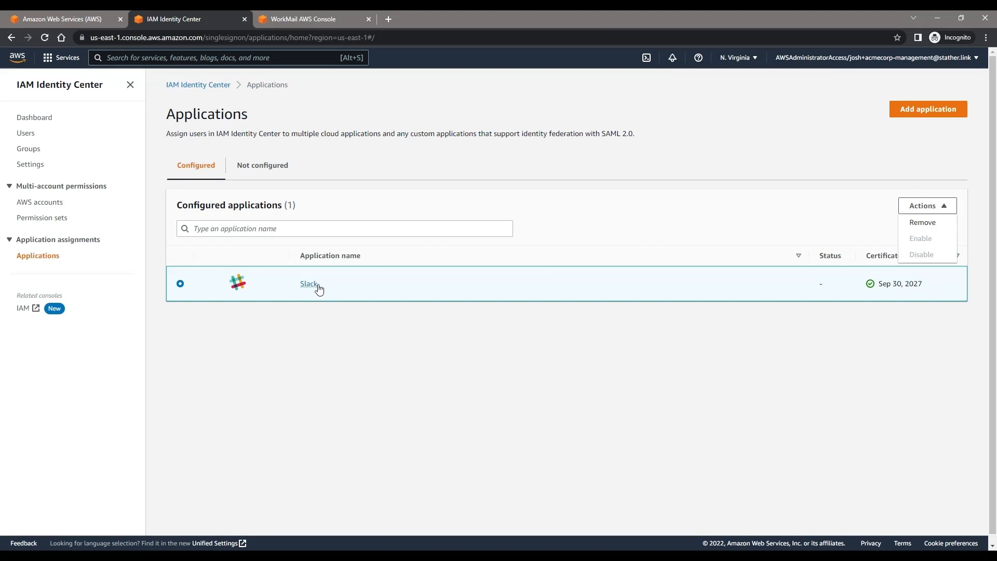
pyautogui.click(310, 284)
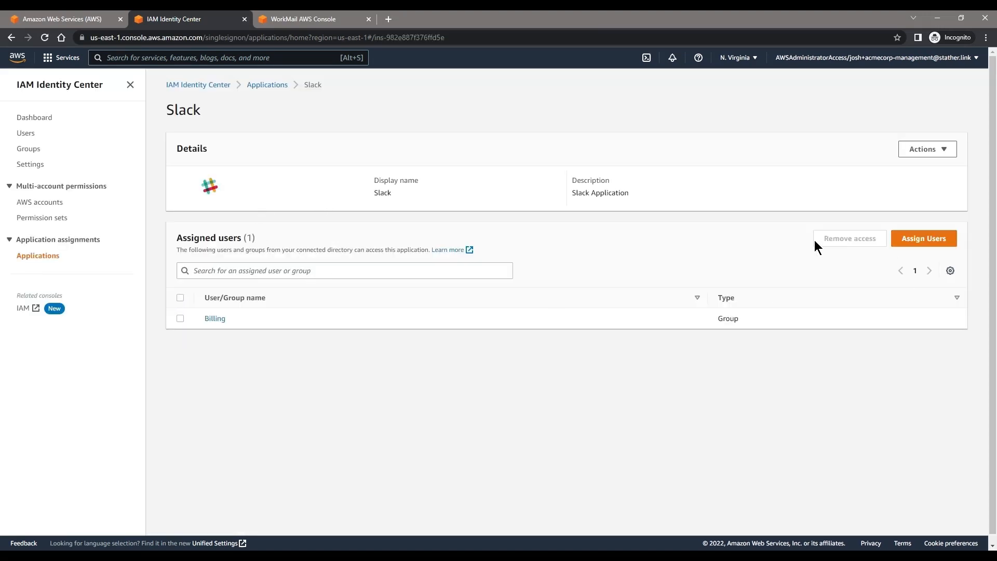
pyautogui.click(915, 242)
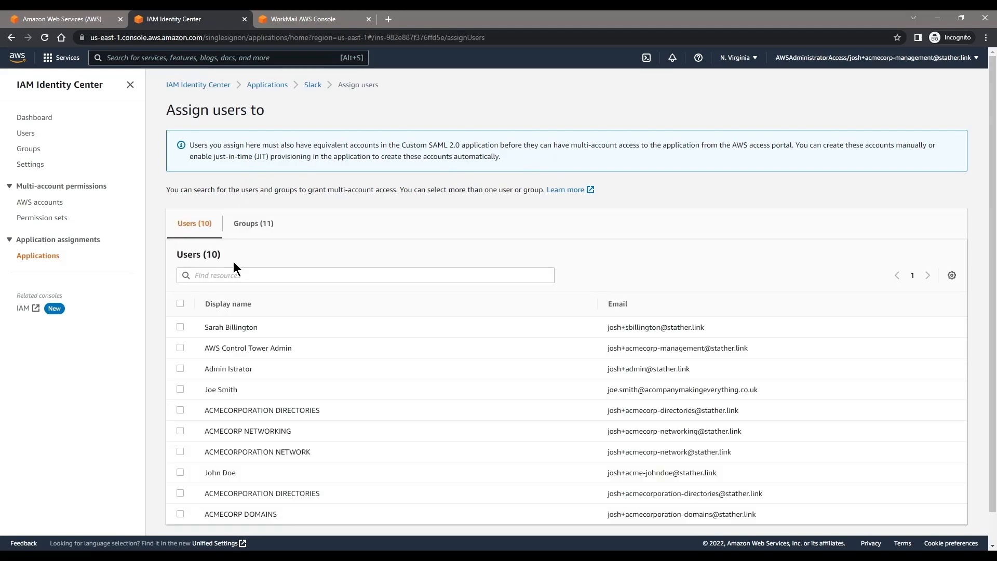
pyautogui.click(180, 389)
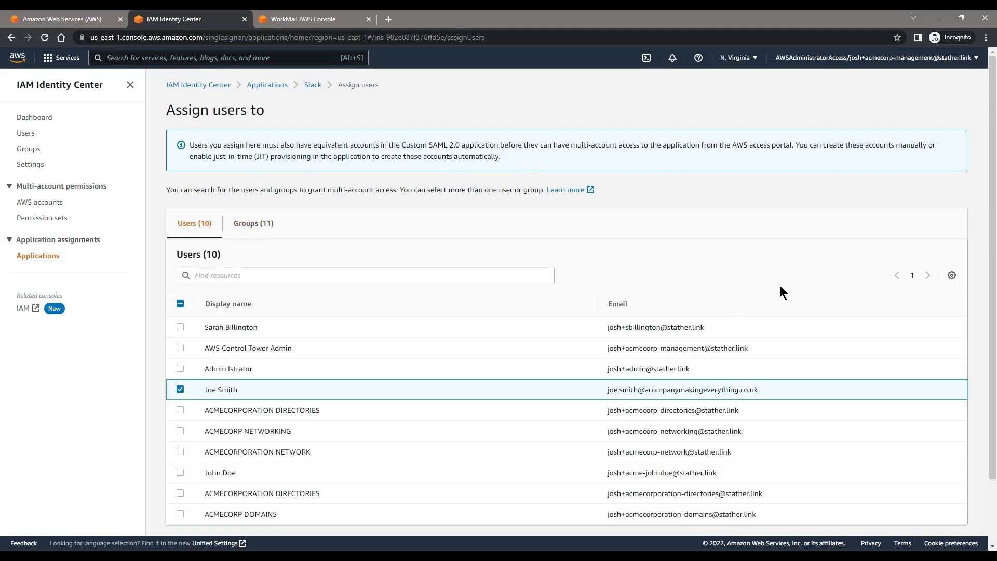
pyautogui.scroll(-2, 777, 290)
pyautogui.click(942, 527)
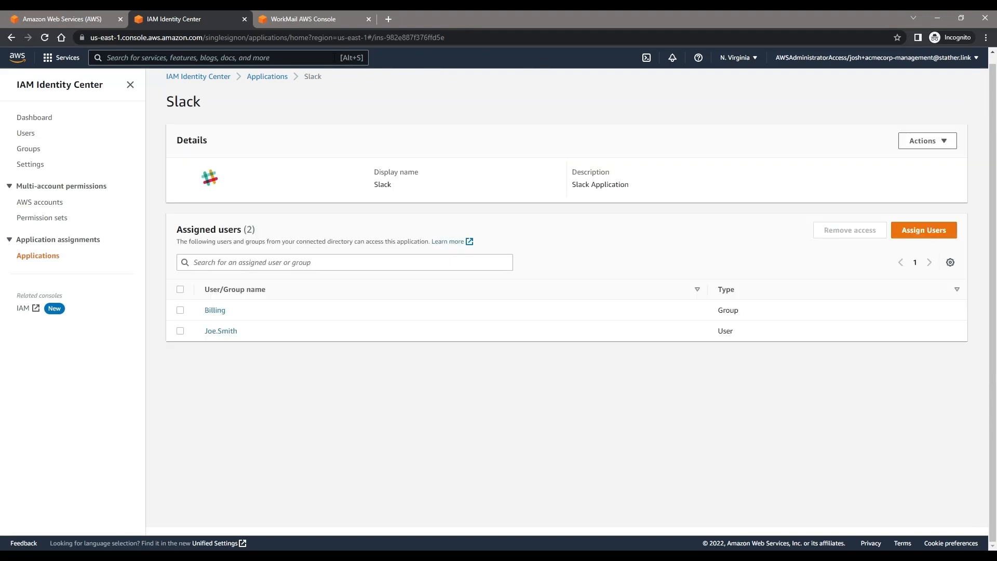
pyautogui.click(309, 19)
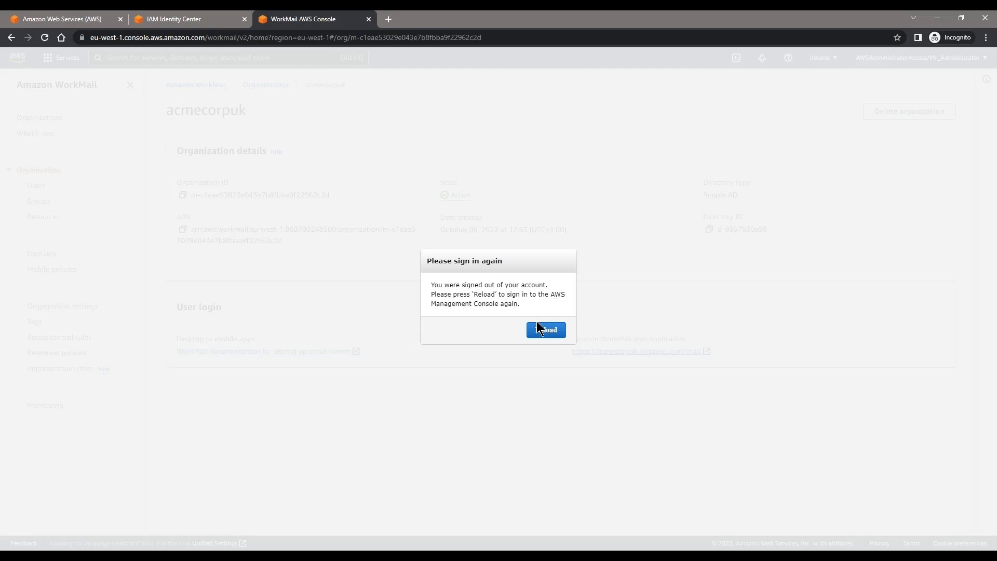
# Step: Close the WorkMail console tab and return to the AWS accounts list
pyautogui.click(234, 43)
pyautogui.write('acmecorp')
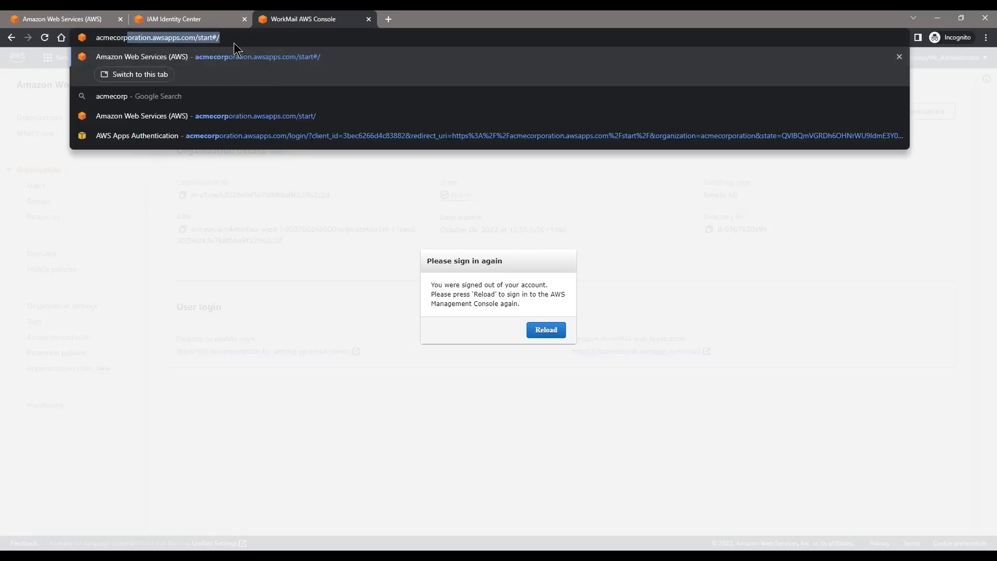
pyautogui.press('BackSpace')
pyautogui.hotkey('ctrl', 'w')
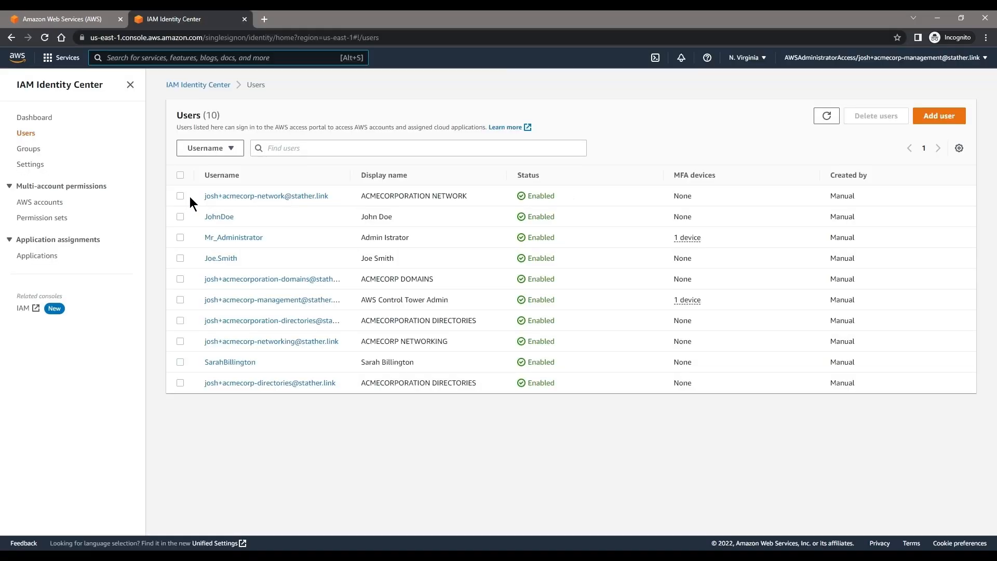
pyautogui.click(180, 299)
pyautogui.click(58, 203)
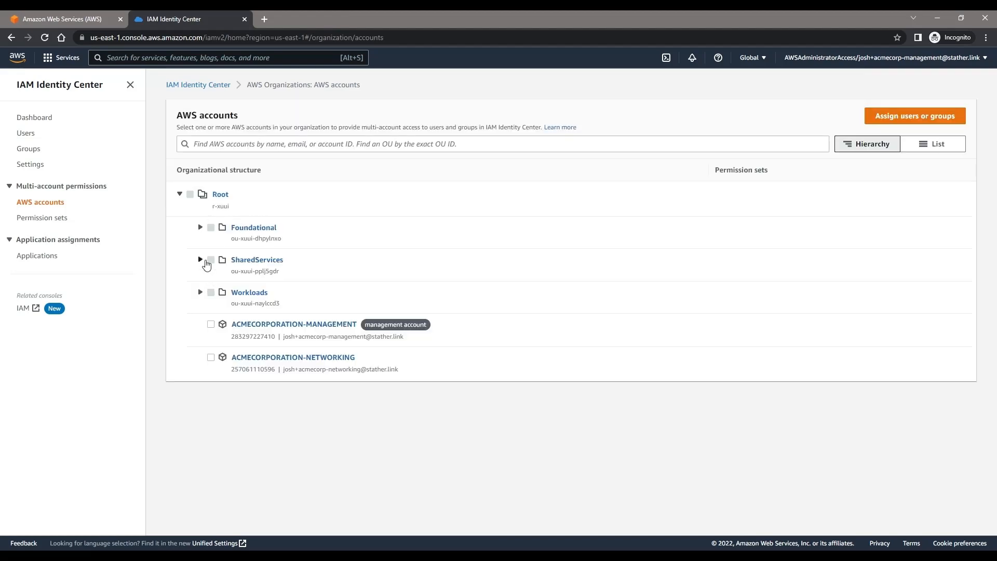
# Step: Grant the Control Tower admin user AWSAdministratorAccess on ACMECORPORATION-DIRECTORIES under SharedServices
pyautogui.click(206, 262)
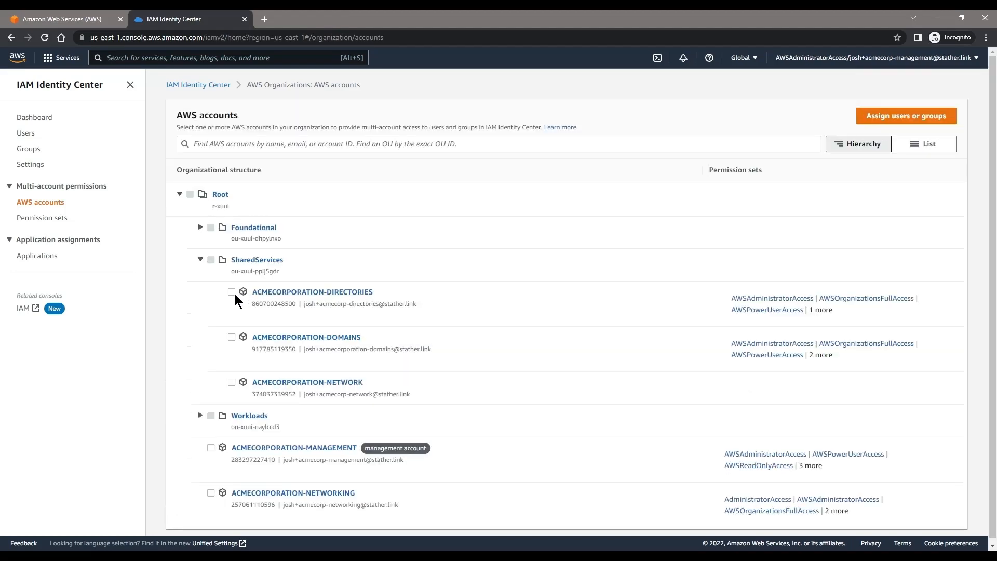
pyautogui.click(231, 292)
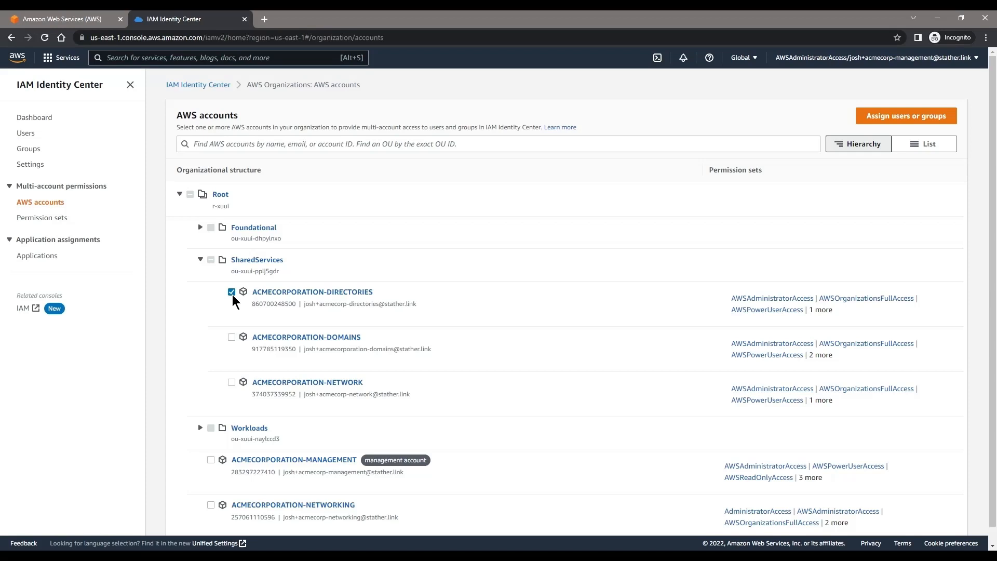
pyautogui.click(899, 122)
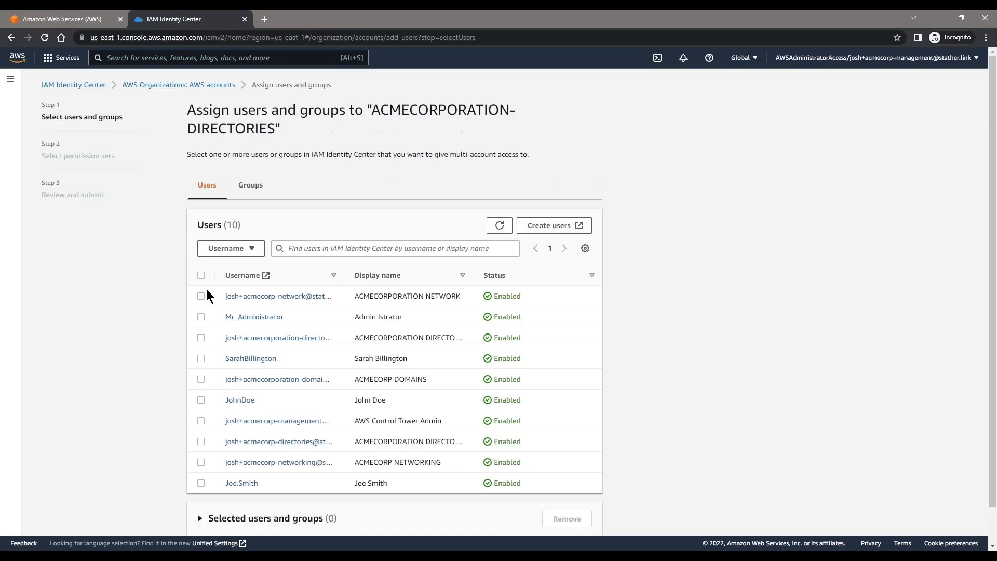
pyautogui.click(201, 421)
pyautogui.scroll(-1, 571, 493)
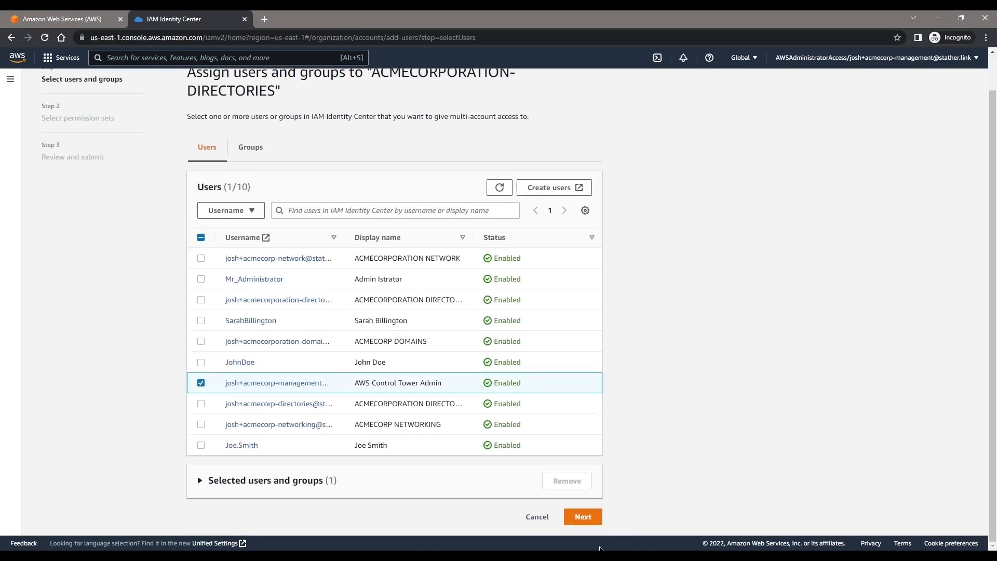
pyautogui.click(595, 520)
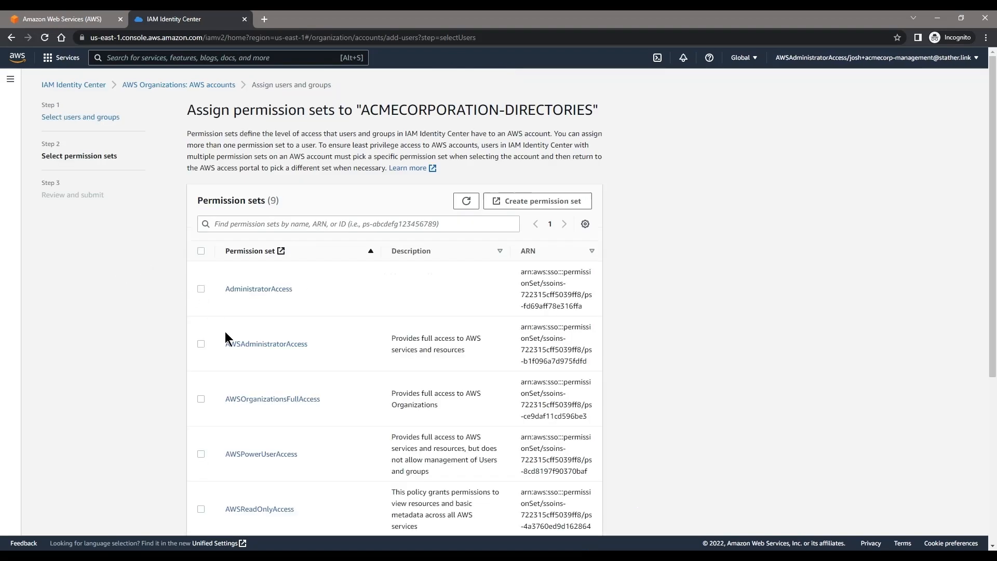
pyautogui.click(201, 343)
pyautogui.scroll(-5, 379, 314)
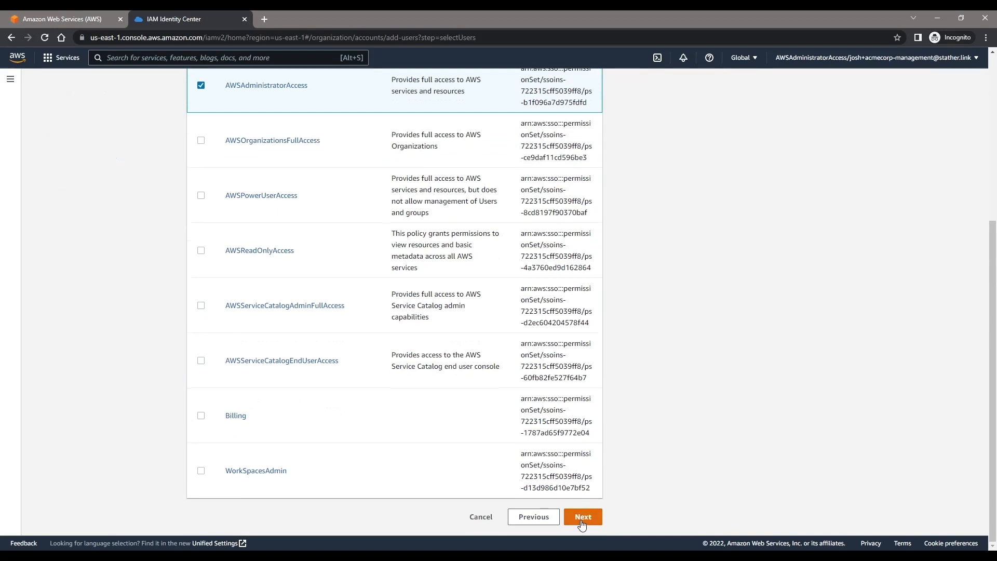
pyautogui.click(583, 516)
pyautogui.click(583, 439)
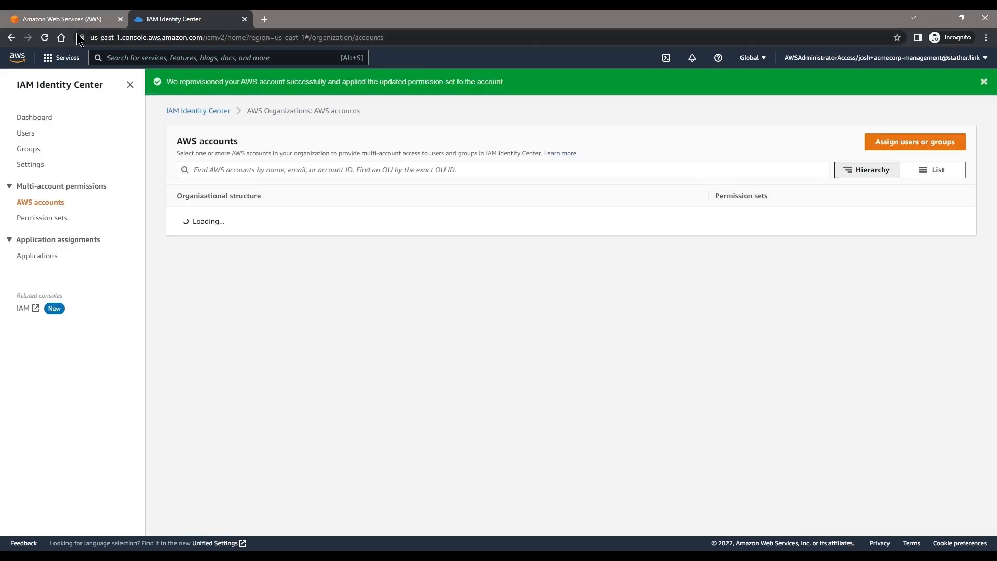
# Step: Reload the access portal and open the ACMECORPORATION-DIRECTORIES console with AWSAdministratorAccess
pyautogui.click(73, 19)
pyautogui.click(196, 39)
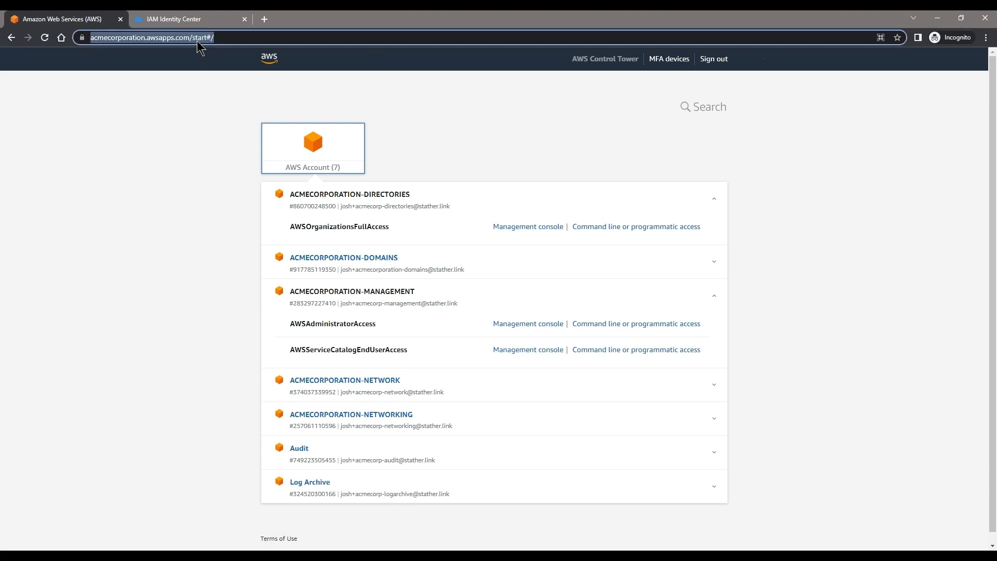
pyautogui.press('Return')
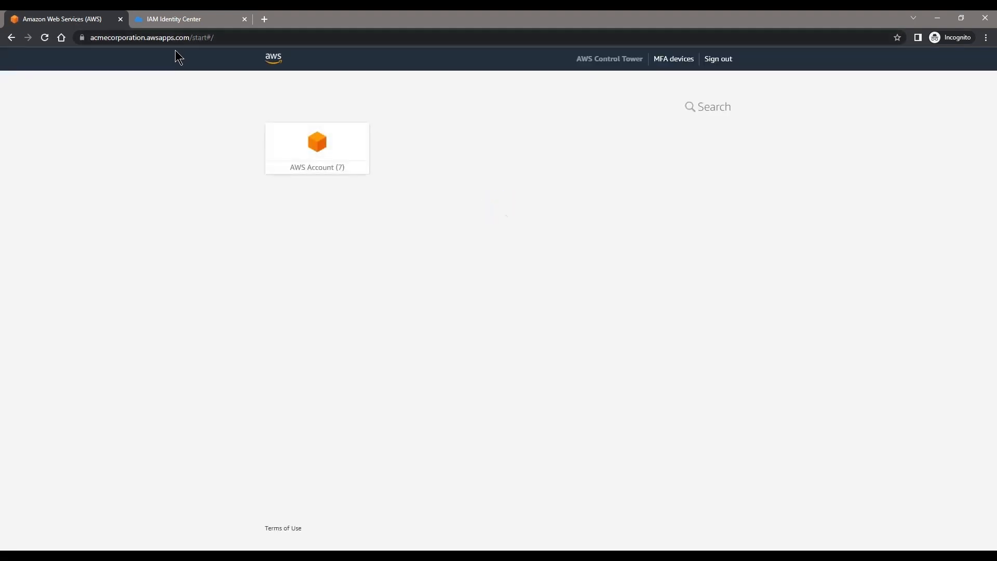
pyautogui.click(314, 141)
pyautogui.click(451, 194)
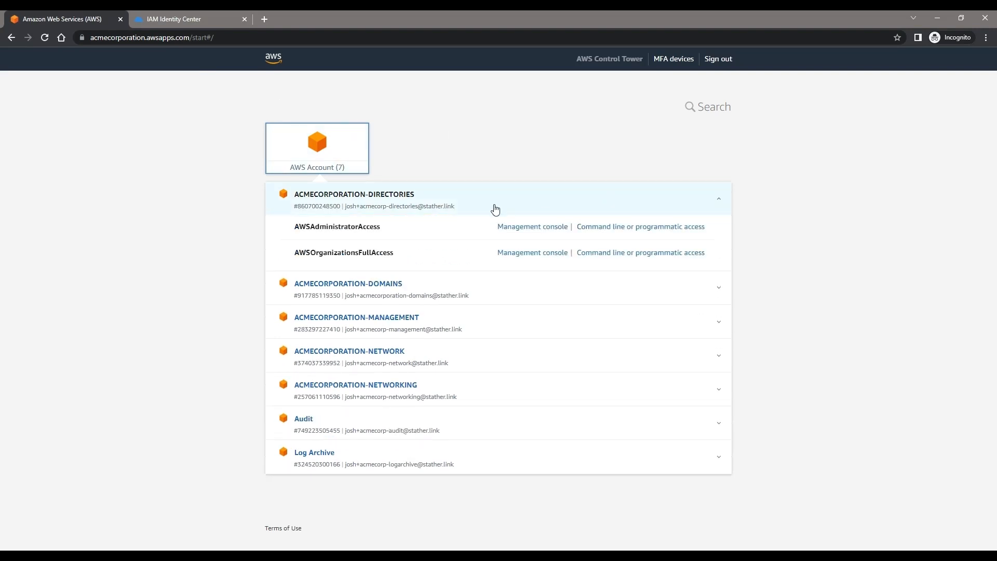
pyautogui.click(506, 227)
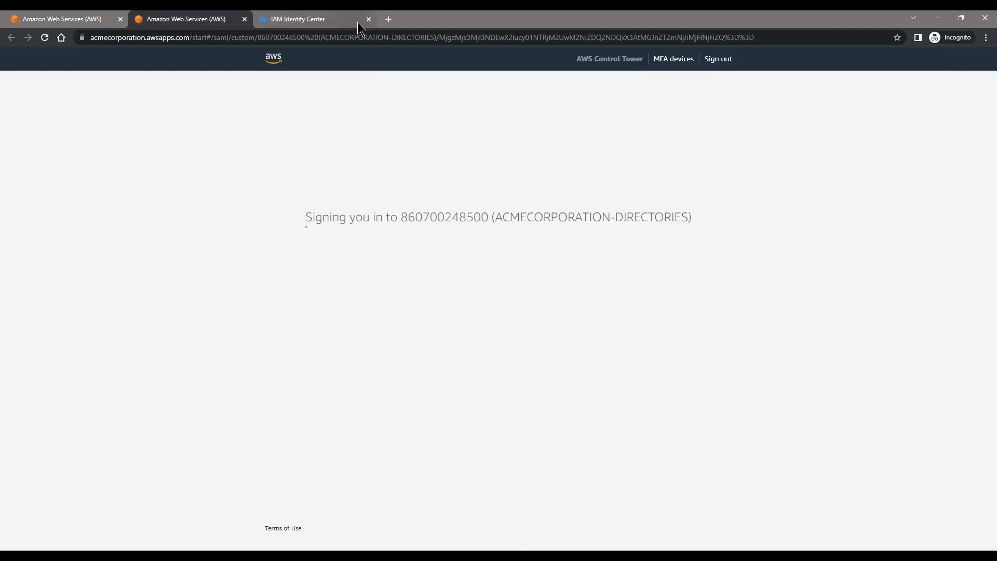
pyautogui.click(368, 19)
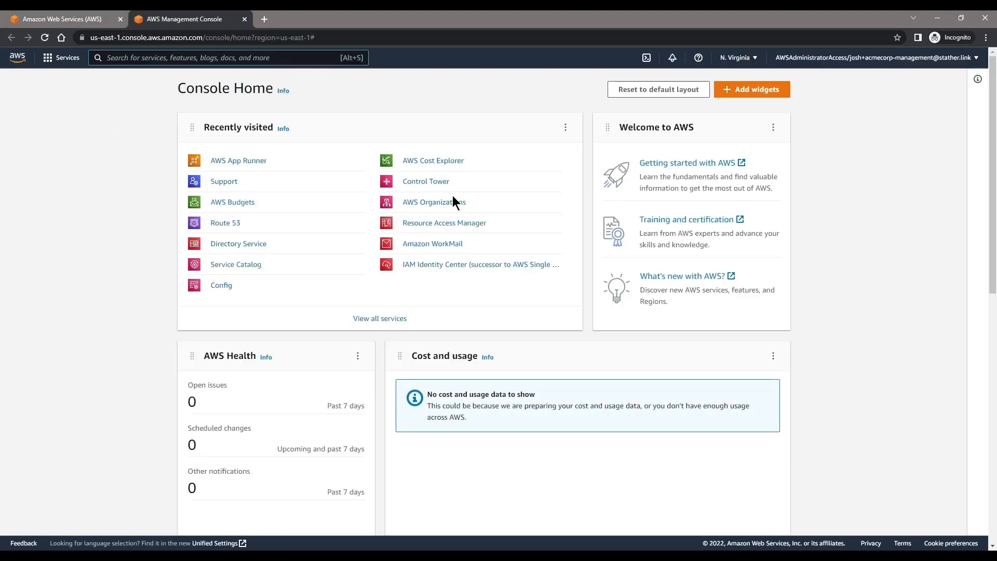
# Step: Open Amazon WorkMail via the search bar in the Europe (Ireland) region
pyautogui.click(218, 245)
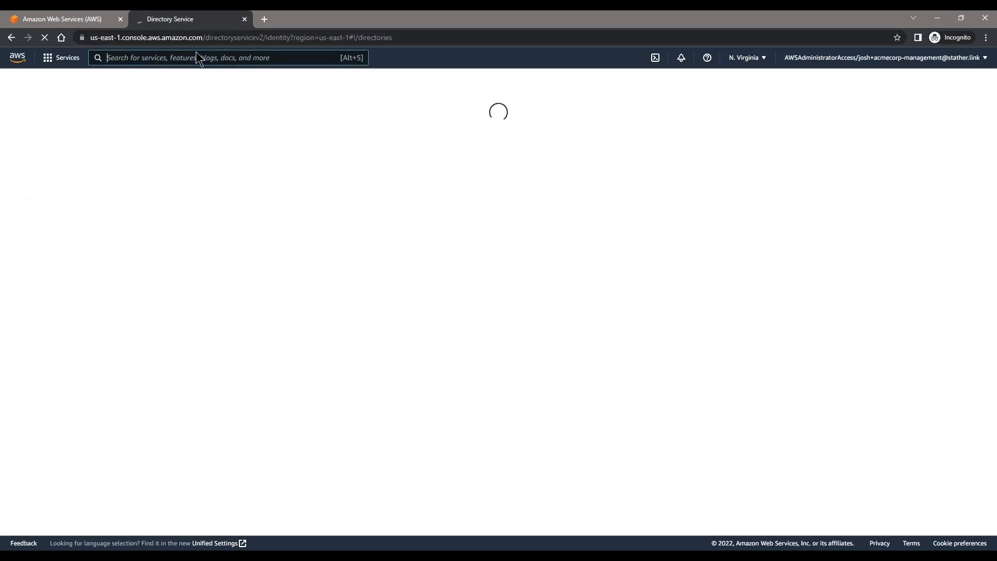
pyautogui.write('workm')
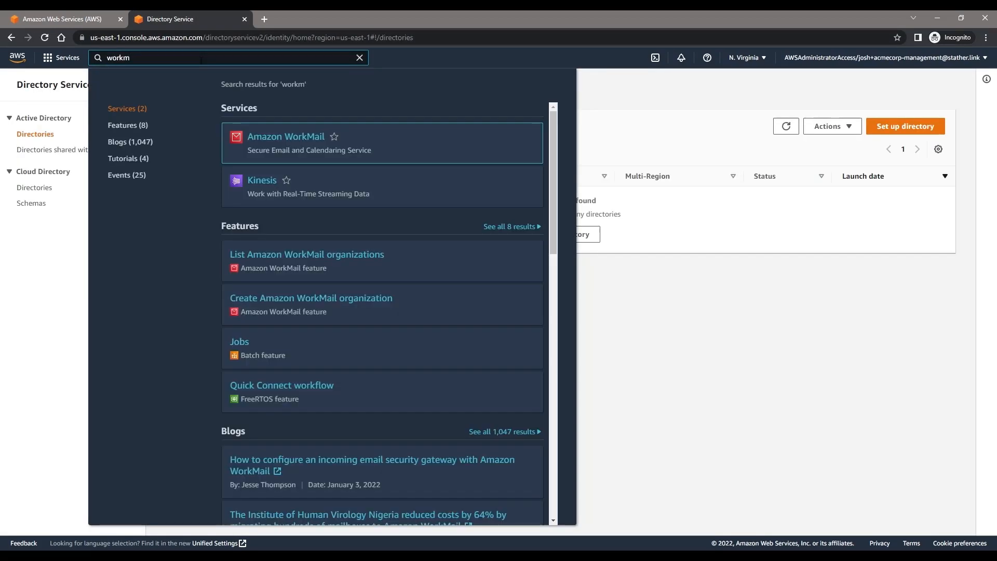
pyautogui.click(273, 135)
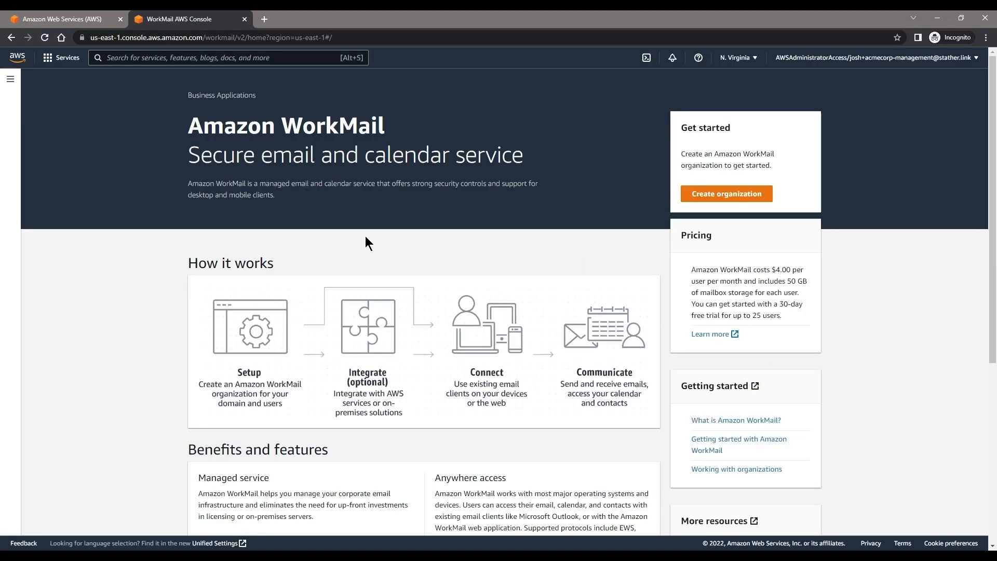
pyautogui.click(737, 58)
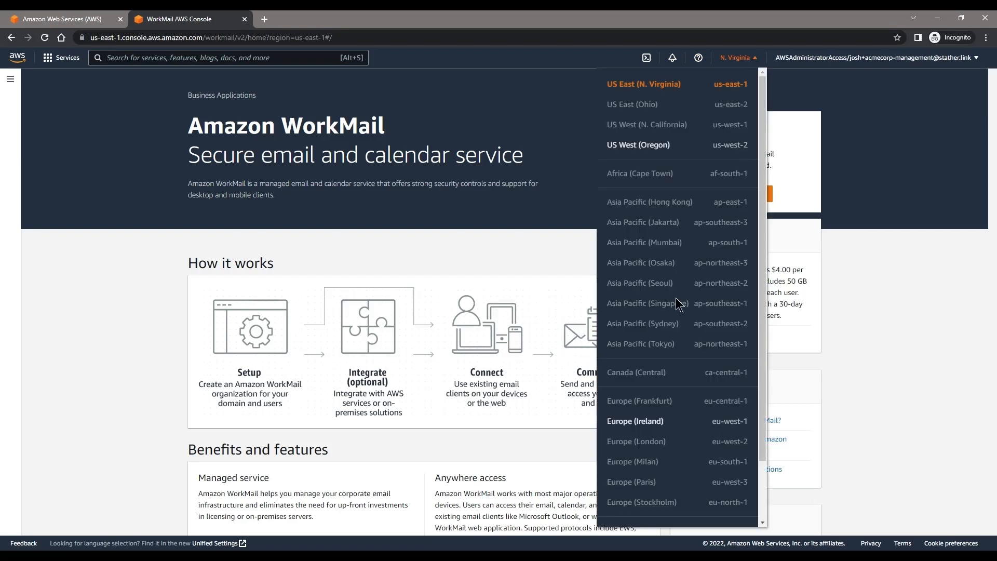
pyautogui.click(656, 419)
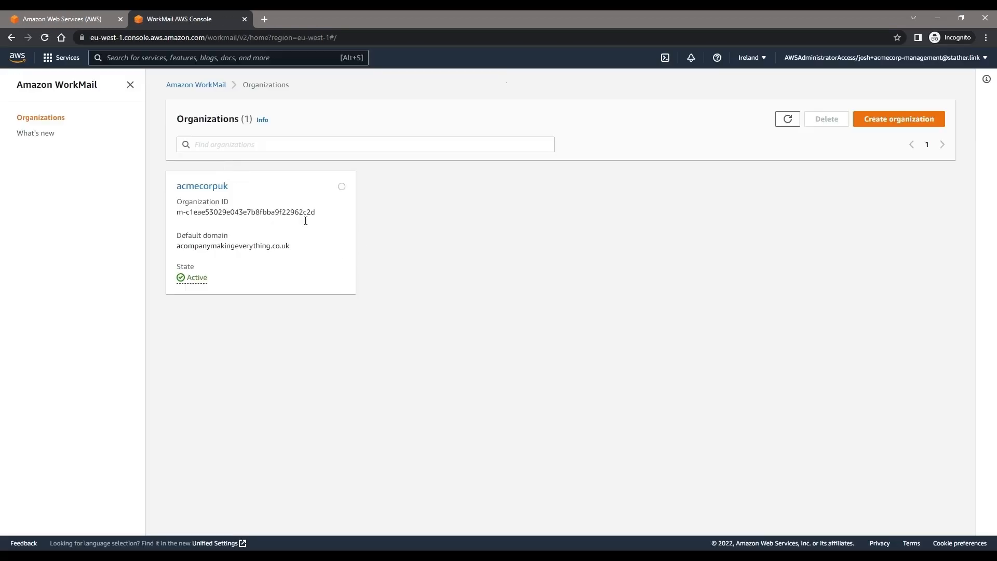
# Step: Copy the acmecorpuk web application URL and load it in a new tab
pyautogui.click(202, 186)
pyautogui.moveTo(565, 353); pyautogui.dragTo(701, 352)
pyautogui.hotkey('ctrl', 'c')
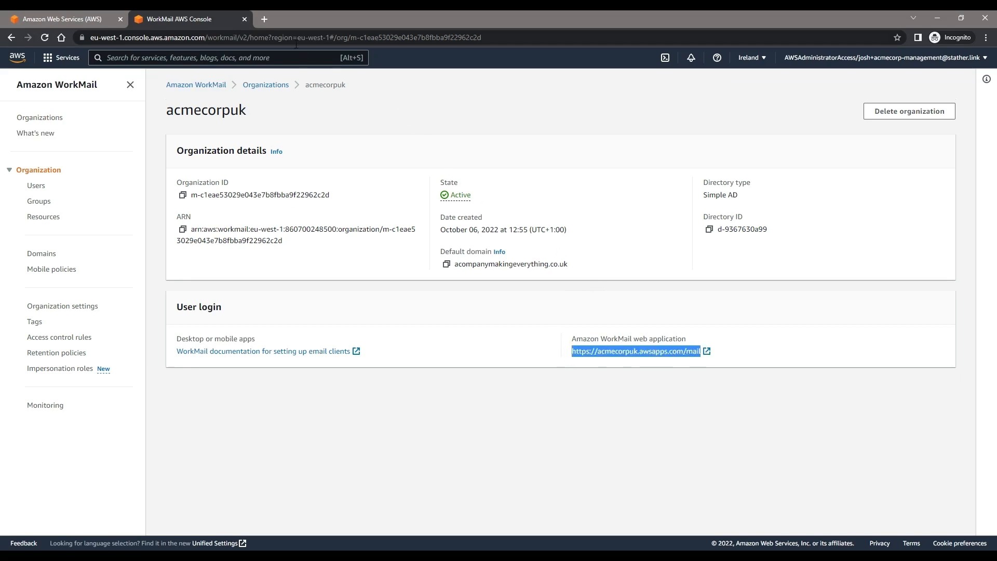
pyautogui.click(264, 19)
pyautogui.hotkey('ctrl', 'v')
pyautogui.press('Return')
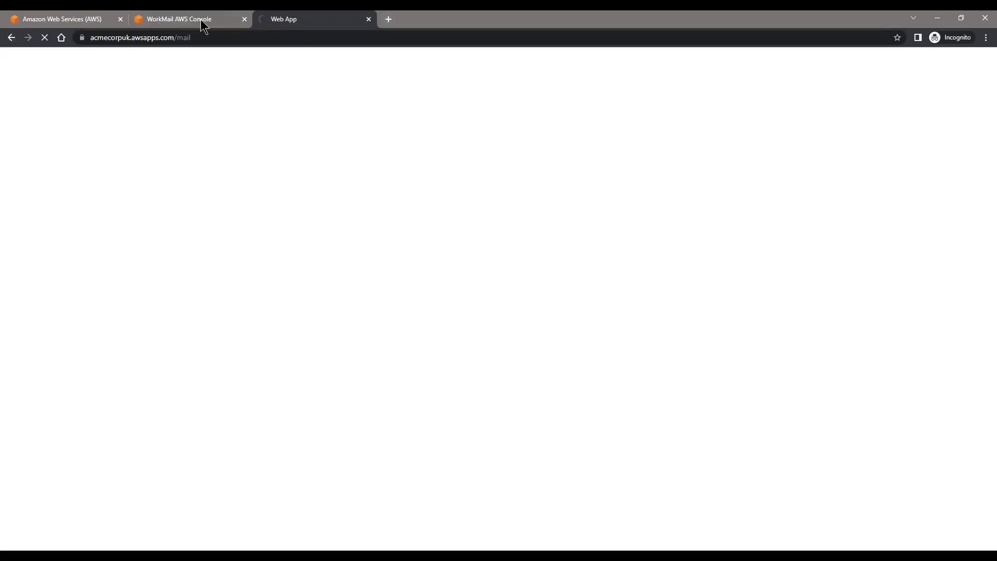
# Step: Close the WorkMail console page and sign out of the AWS access portal
pyautogui.click(195, 21)
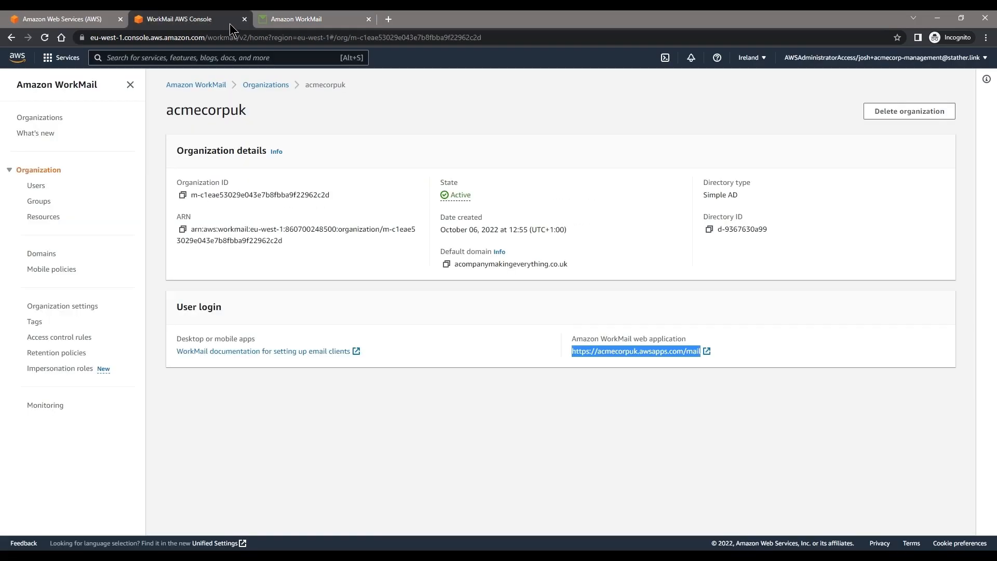
pyautogui.click(244, 19)
pyautogui.click(104, 19)
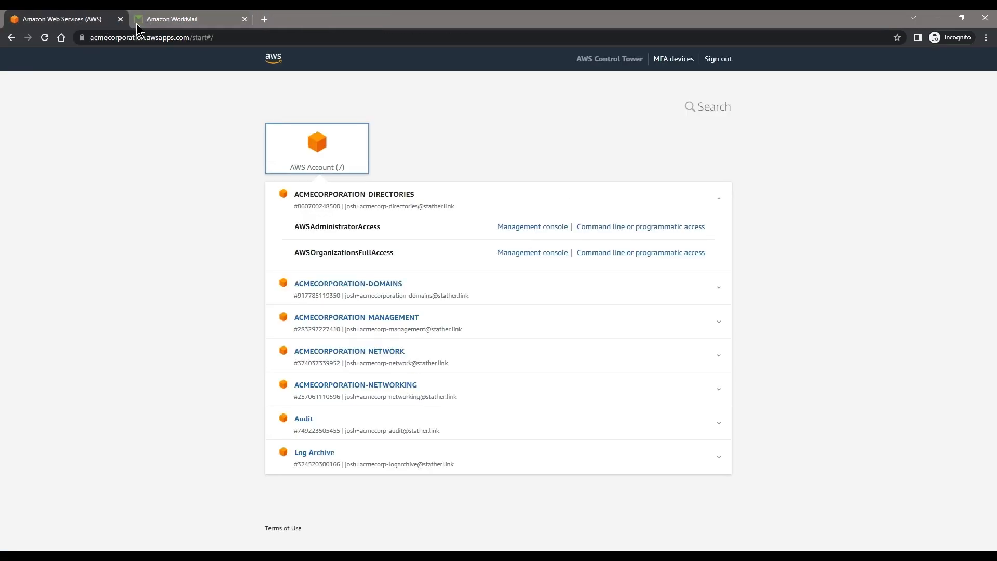
pyautogui.click(722, 62)
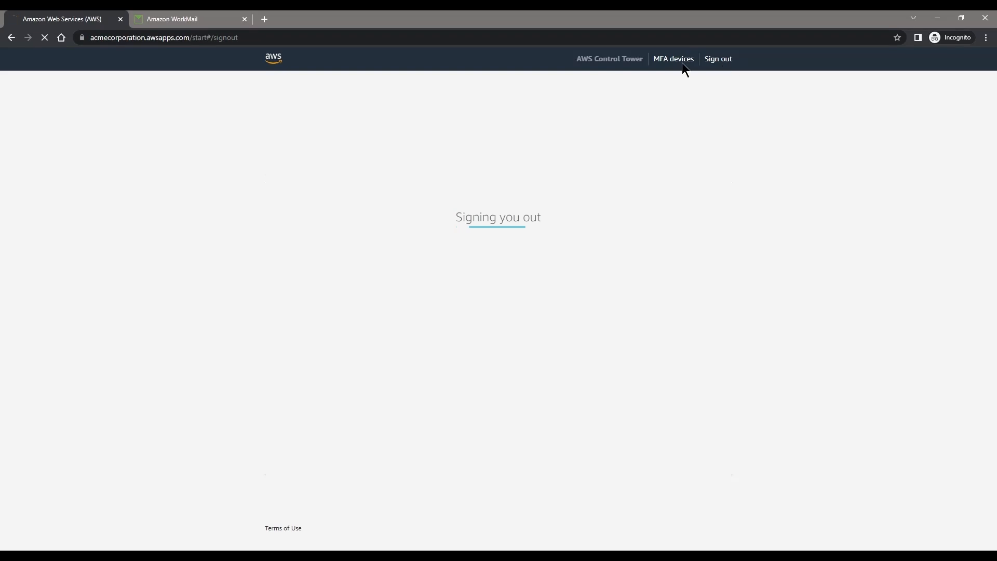
# Step: Open the Single Sign-On invitation e-mail in the inbox and accept the invitation
pyautogui.click(204, 19)
pyautogui.click(330, 152)
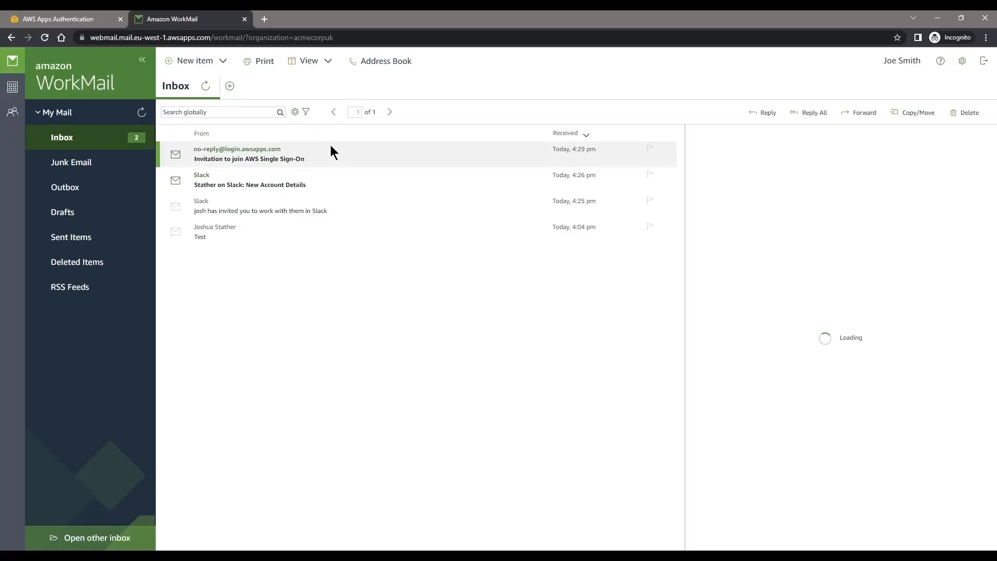
pyautogui.click(747, 376)
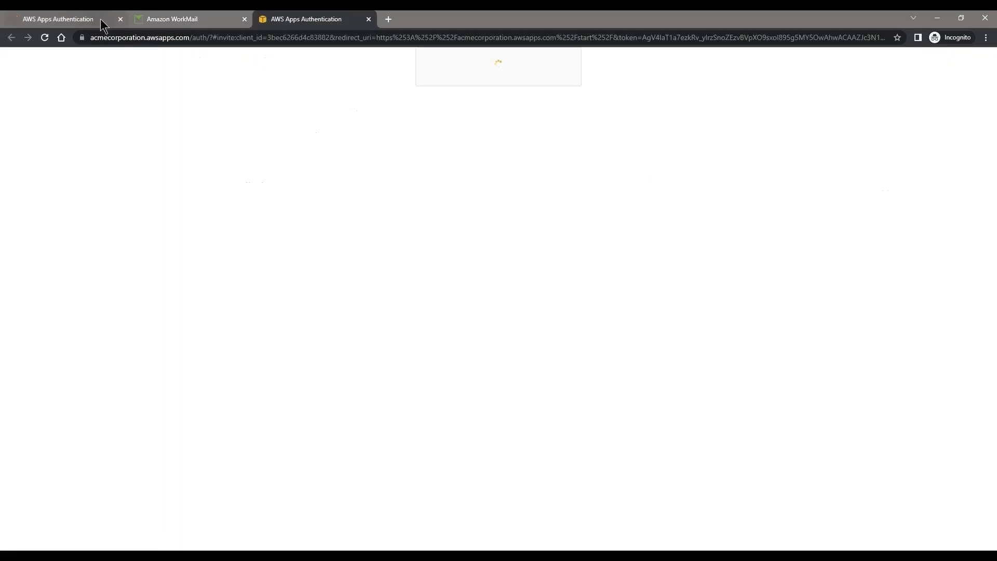
pyautogui.click(120, 20)
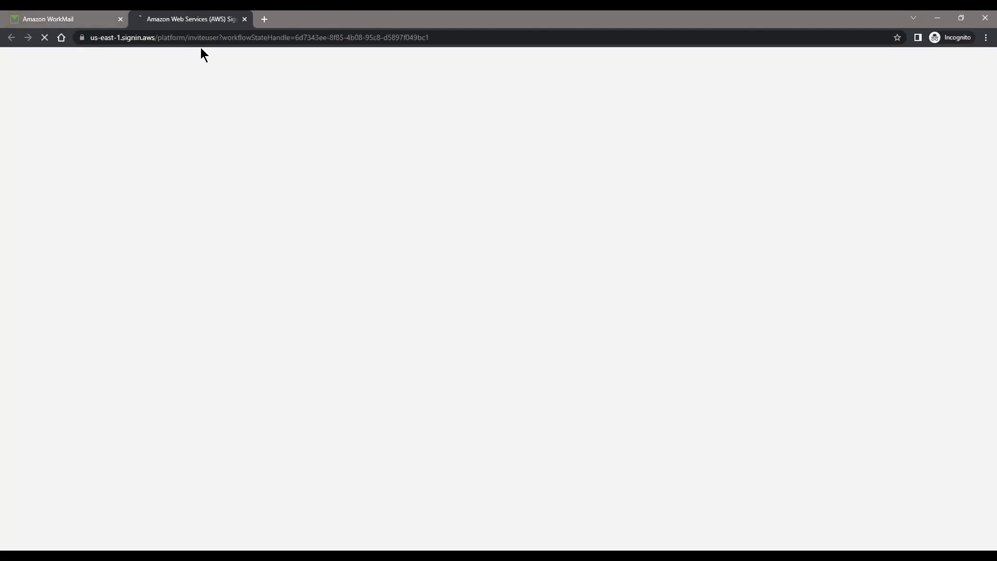
pyautogui.click(20, 19)
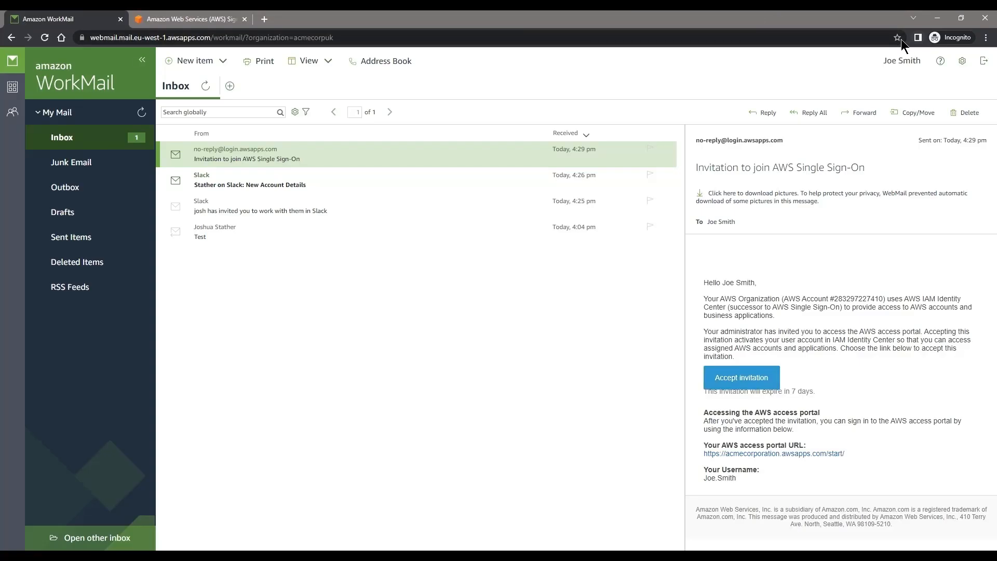
# Step: Paste the new user's password into New password and Confirm password, then set it to finish sign-up
pyautogui.click(223, 19)
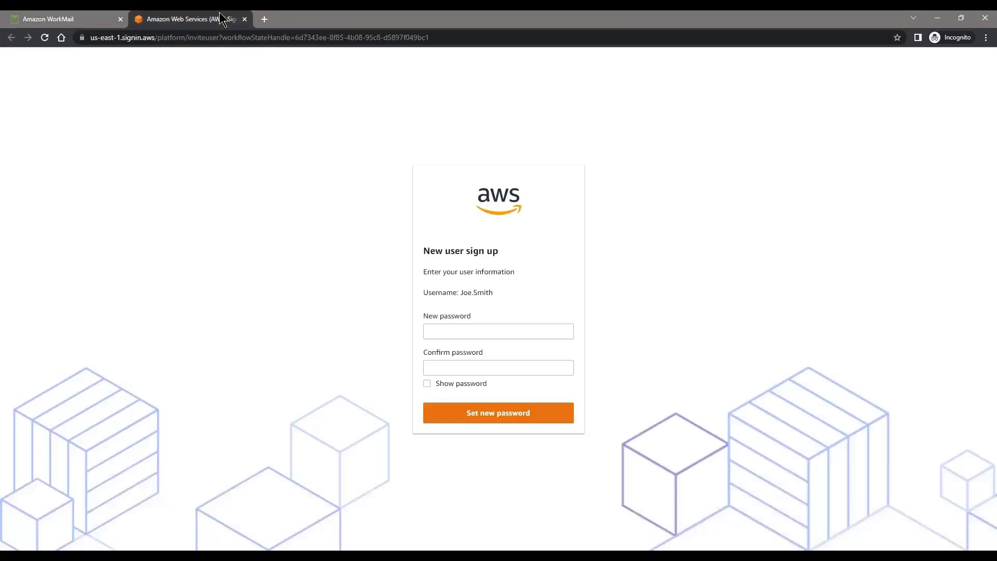
pyautogui.click(452, 332)
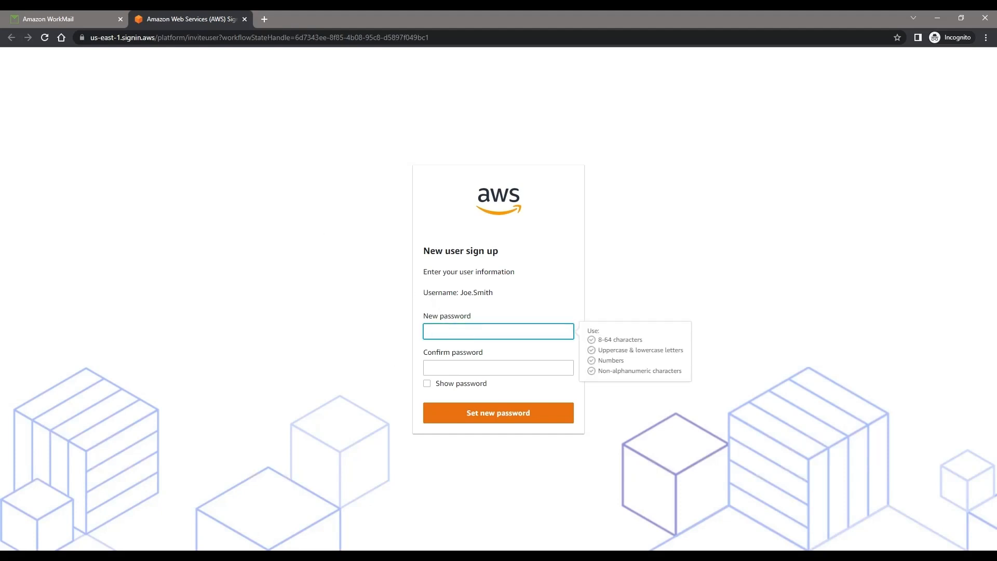
pyautogui.hotkey('alt', 'Tab')
pyautogui.click(459, 330)
pyautogui.hotkey('ctrl', 'v')
pyautogui.click(460, 372)
pyautogui.hotkey('ctrl', 'v')
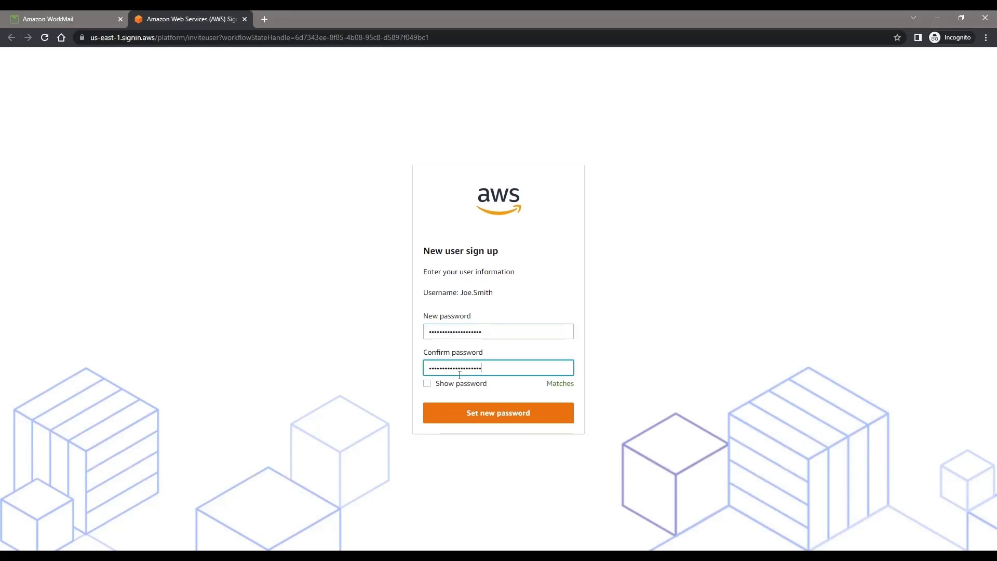
pyautogui.click(477, 411)
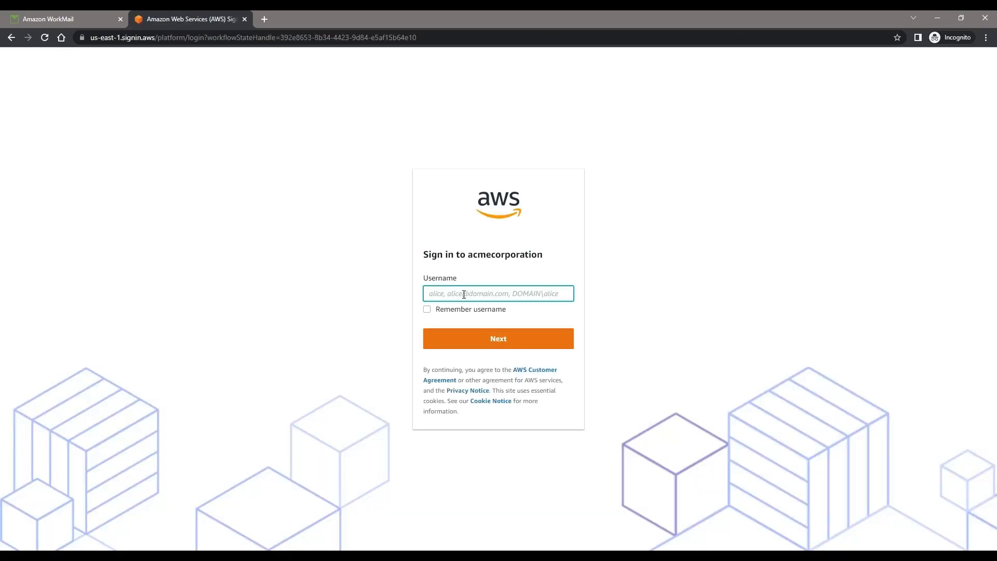
# Step: Sign in to the access portal with the new user's username and password, then launch Slack
pyautogui.write('joe.smith')
pyautogui.press('Return')
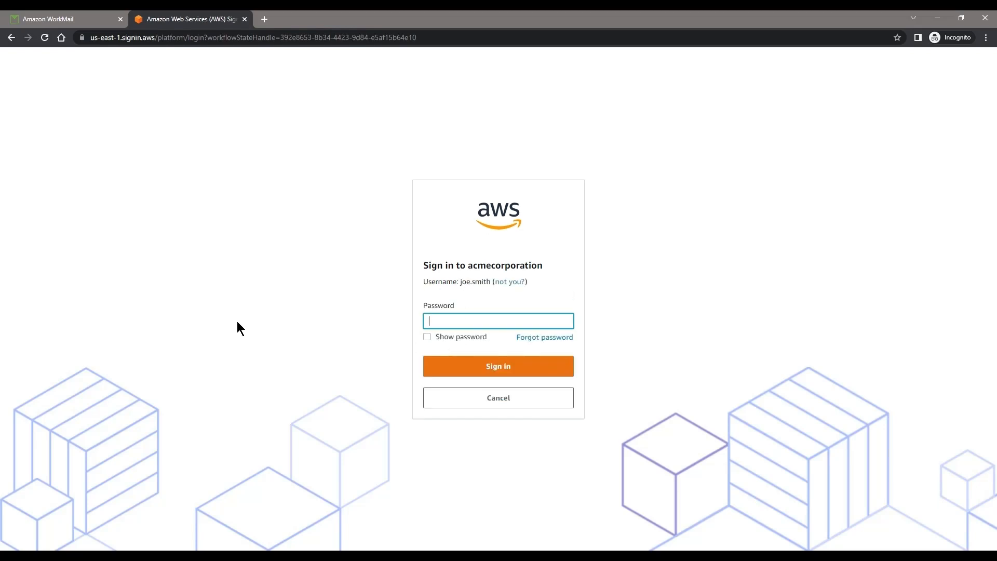
pyautogui.hotkey('alt', 'Tab')
pyautogui.click(490, 321)
pyautogui.hotkey('ctrl', 'v')
pyautogui.click(484, 368)
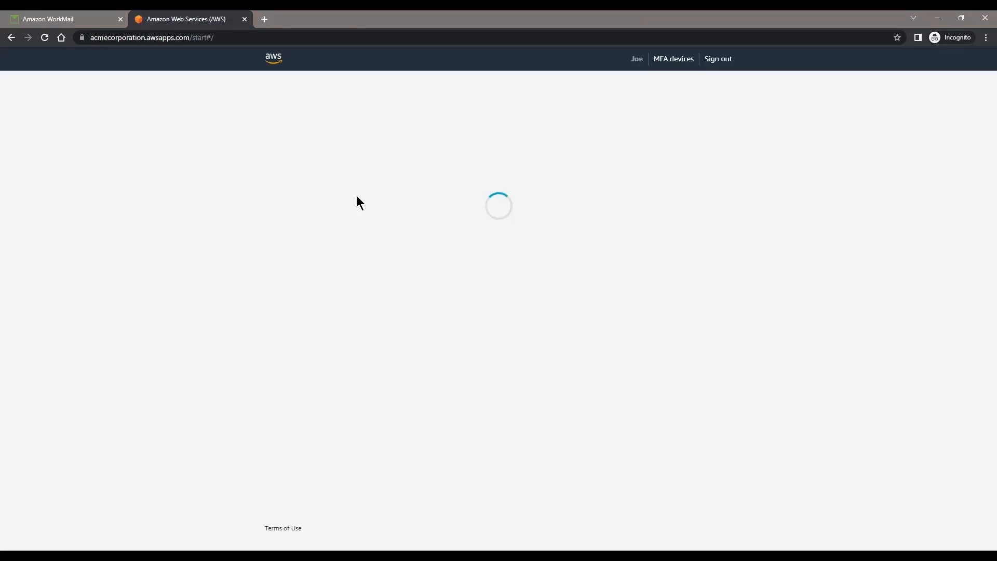
pyautogui.click(333, 161)
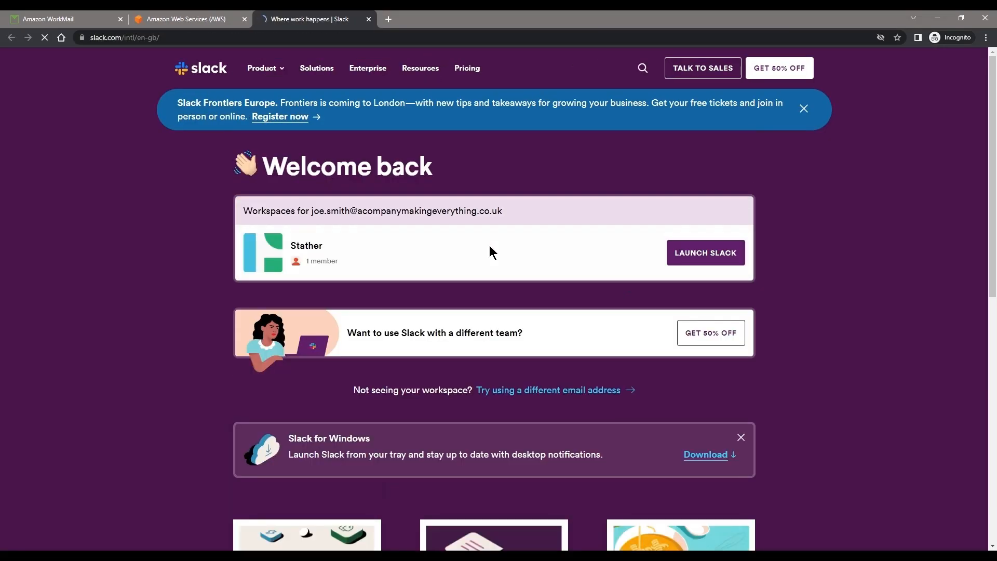
# Step: Launch the Stather Slack workspace, check the signed-in user's profile menu, and close the workspace tab
pyautogui.click(701, 259)
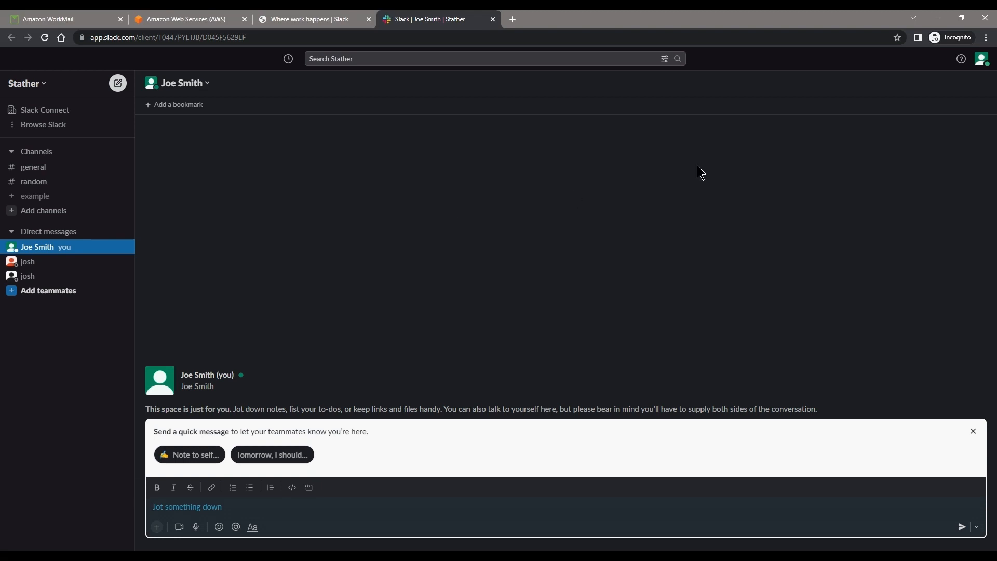
pyautogui.click(981, 59)
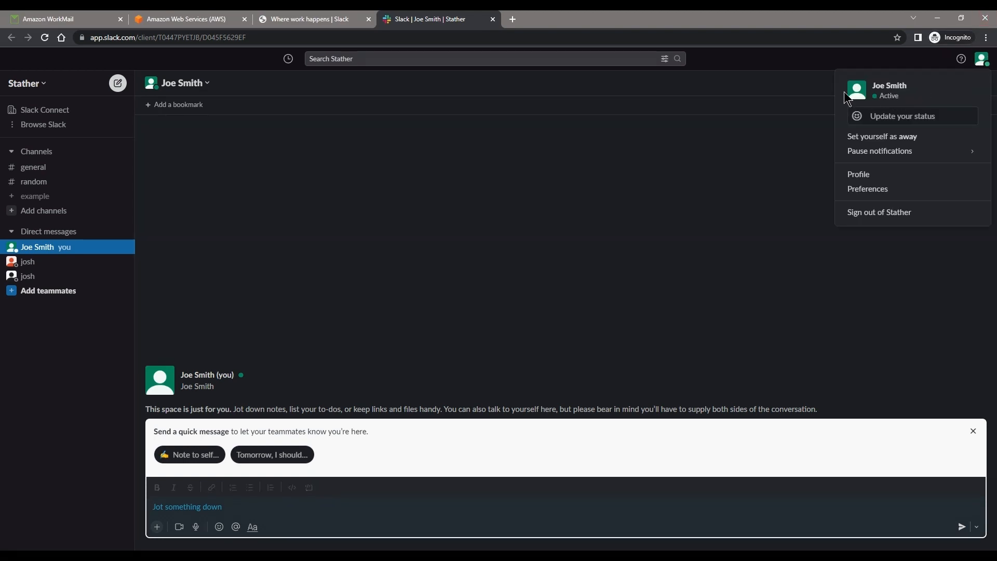
pyautogui.click(463, 144)
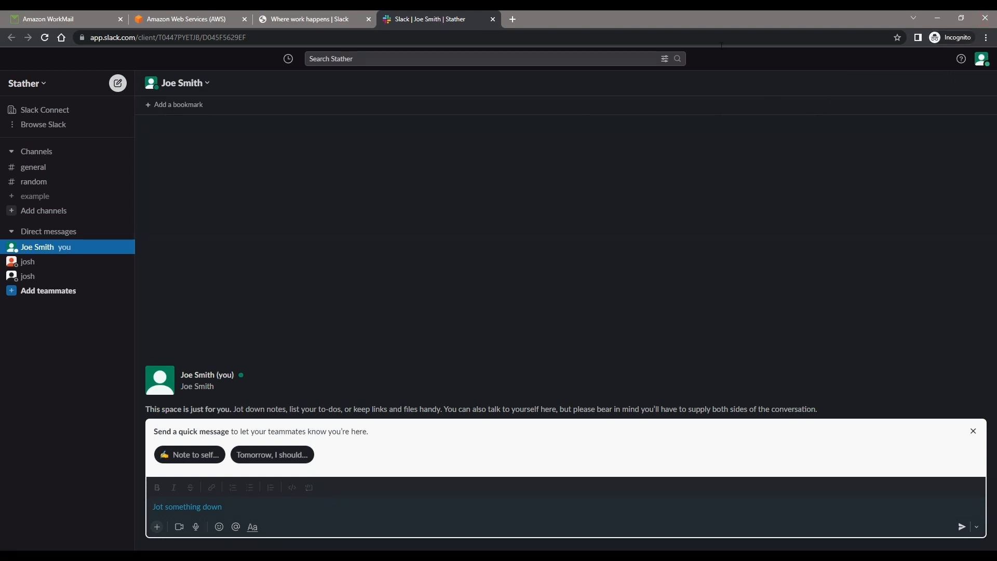
pyautogui.click(492, 19)
# Step: Close the Slack welcome page and WorkMail inbox, and sign the new user out of the portal
pyautogui.click(369, 19)
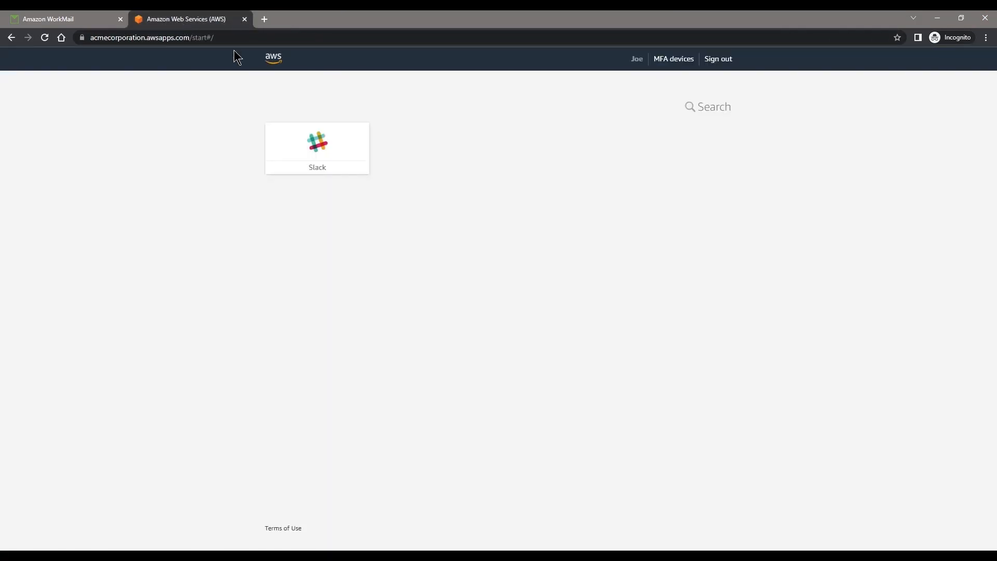
pyautogui.click(722, 60)
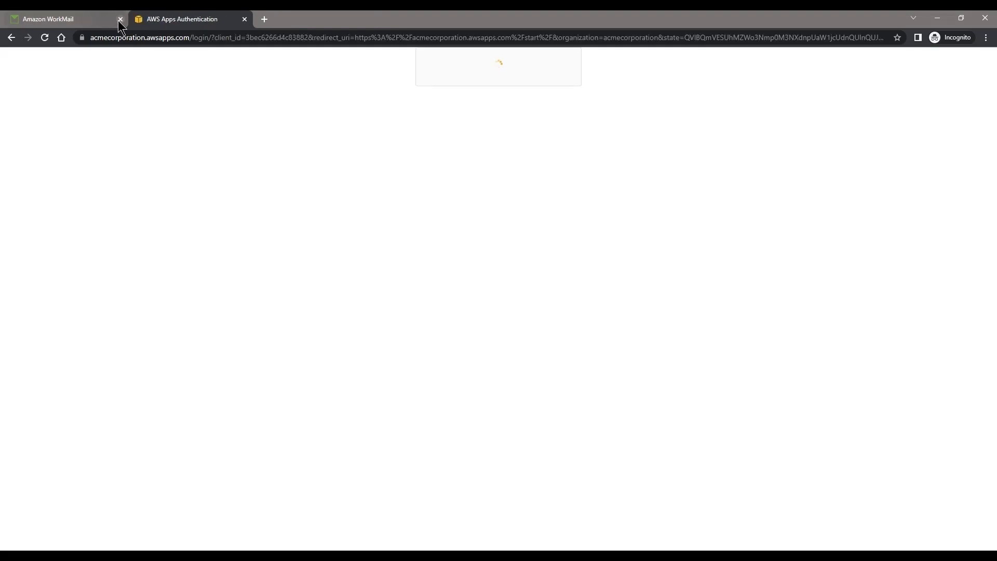
pyautogui.click(119, 19)
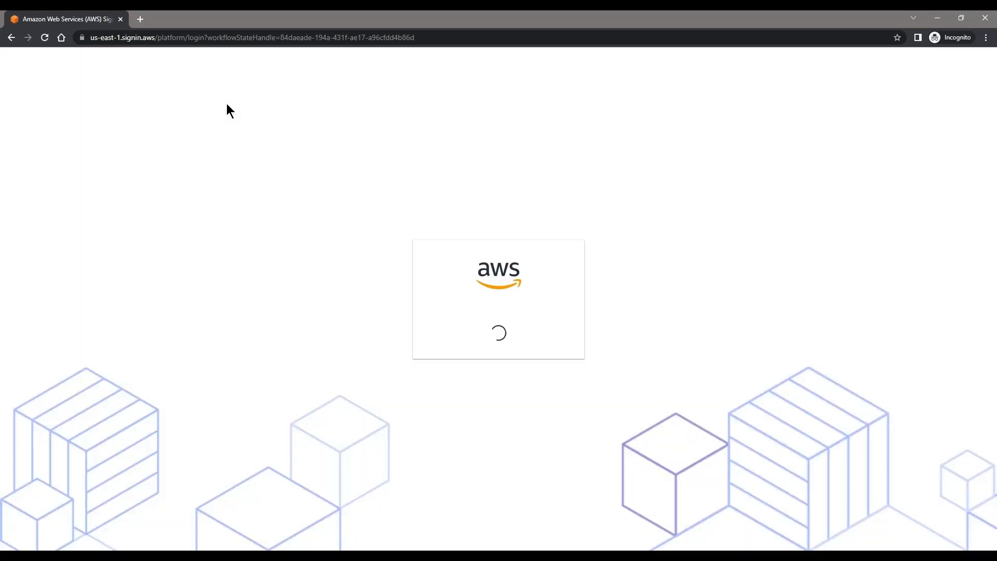
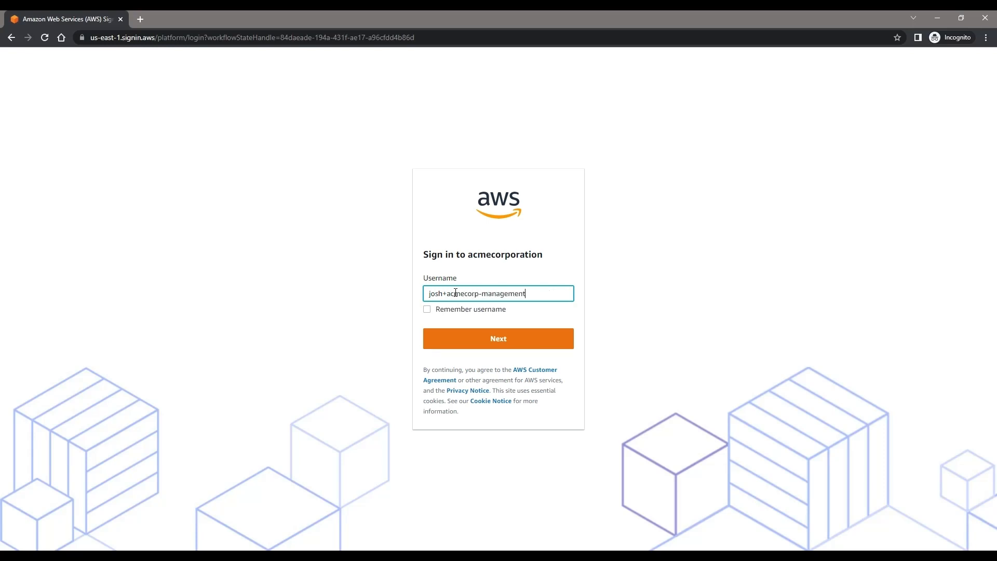
# Step: Sign in to acmecorporation with the management account's e-mail and pasted password
pyautogui.press('Return')
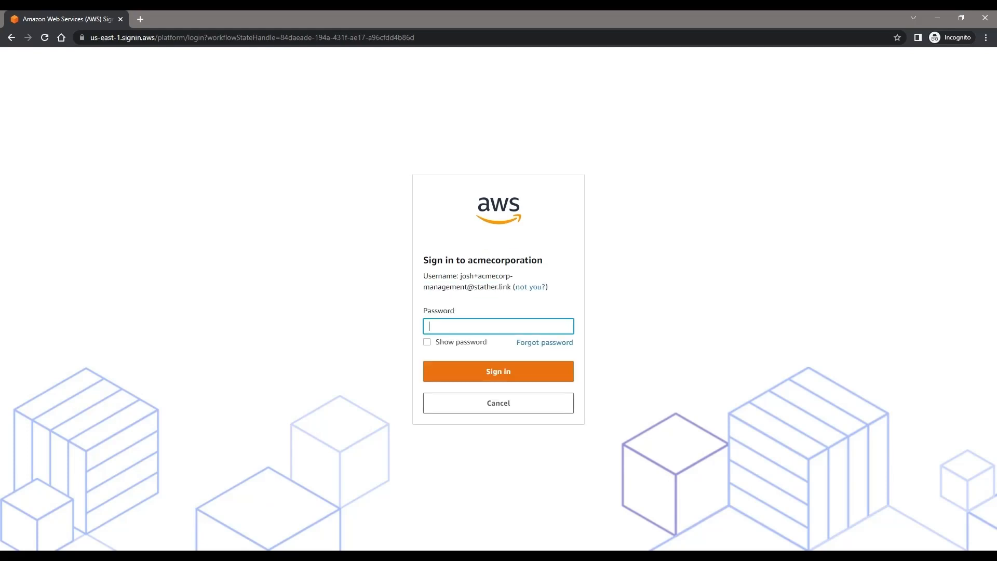
pyautogui.hotkey('alt', 'Tab')
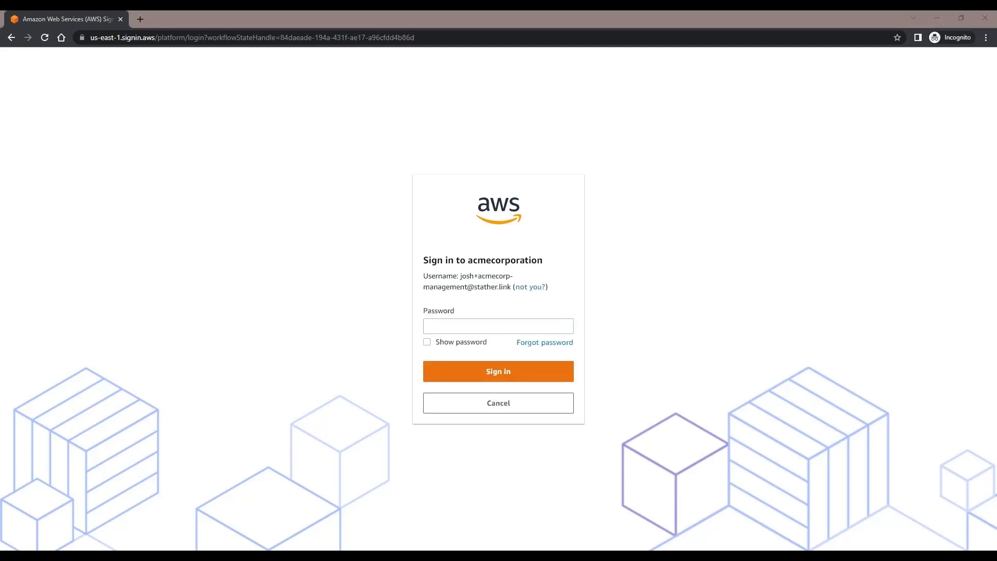
pyautogui.hotkey('alt', 'Tab')
pyautogui.hotkey('ctrl', 'v')
pyautogui.click(516, 370)
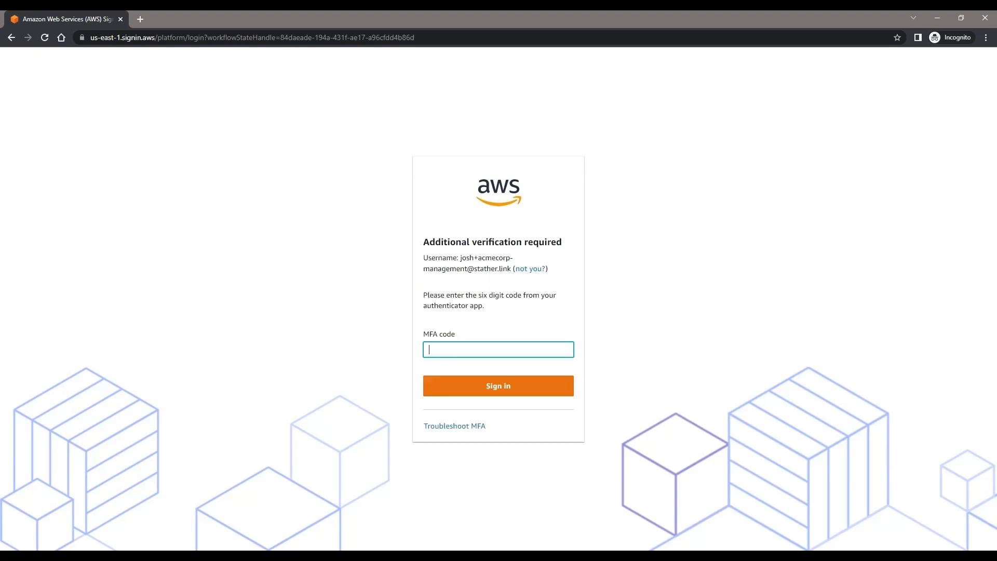
# Step: Paste the six-digit MFA code from the authenticator app to complete sign-in
pyautogui.hotkey('alt', 'Tab')
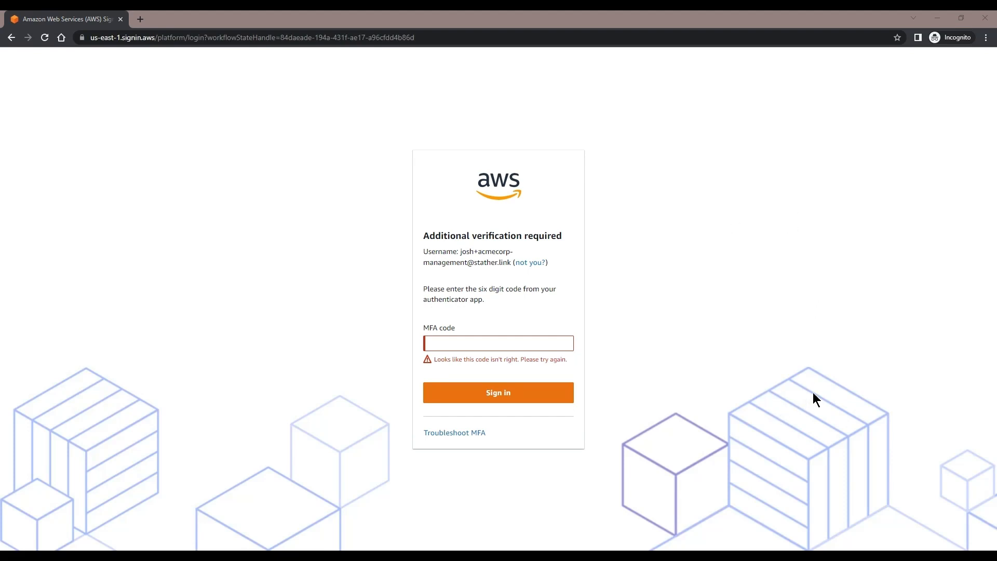
pyautogui.hotkey('ctrl', 'v')
pyautogui.click(522, 387)
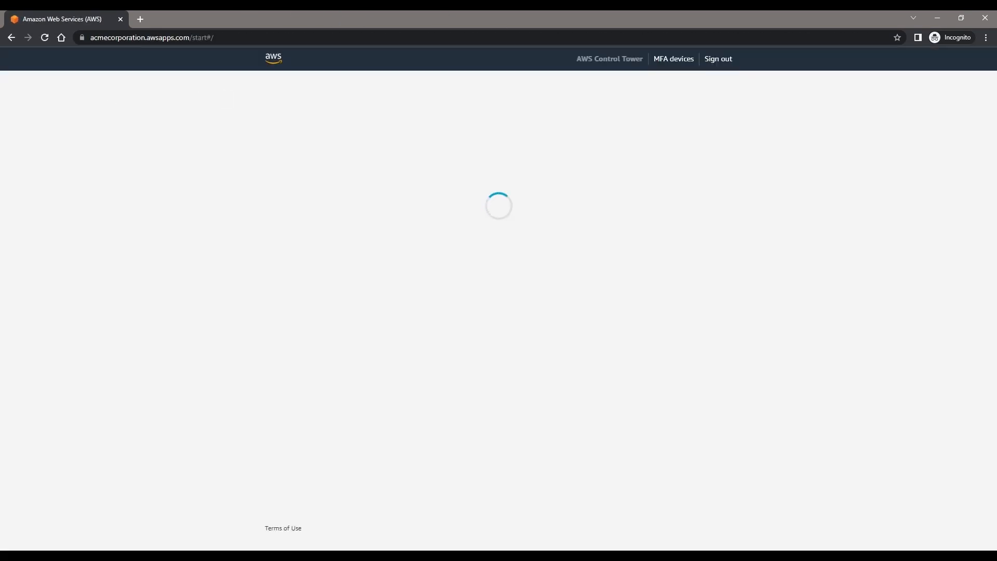
# Step: Open the ACMECORPORATION-MANAGEMENT console as AWSAdministratorAccess and go to IAM Identity Center
pyautogui.click(305, 147)
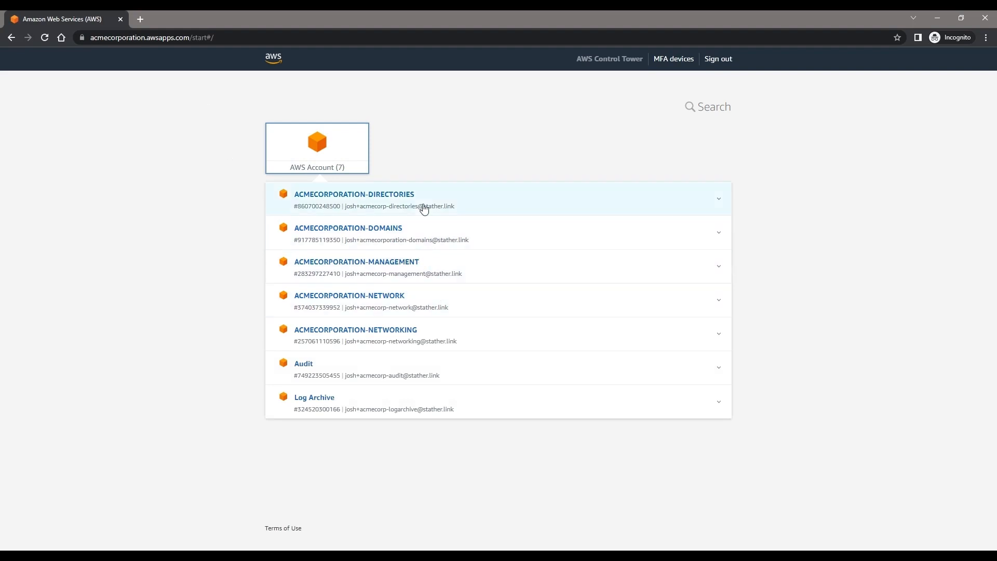
pyautogui.click(442, 268)
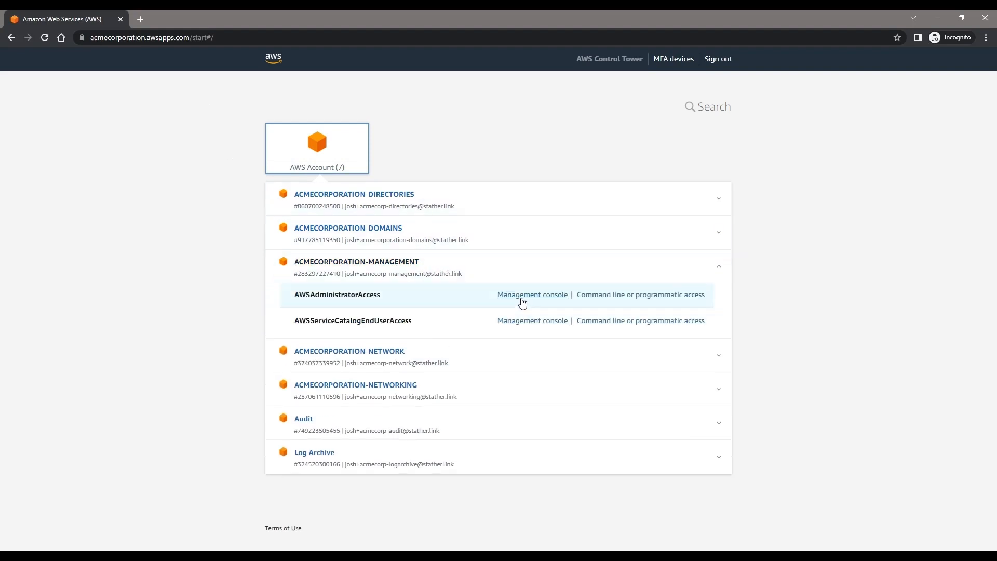
pyautogui.click(521, 293)
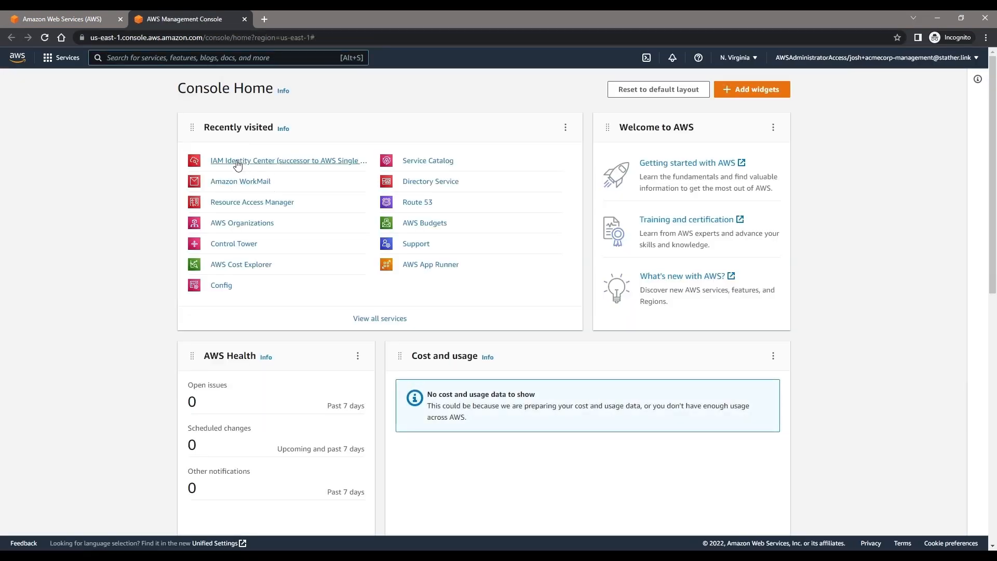
pyautogui.click(257, 165)
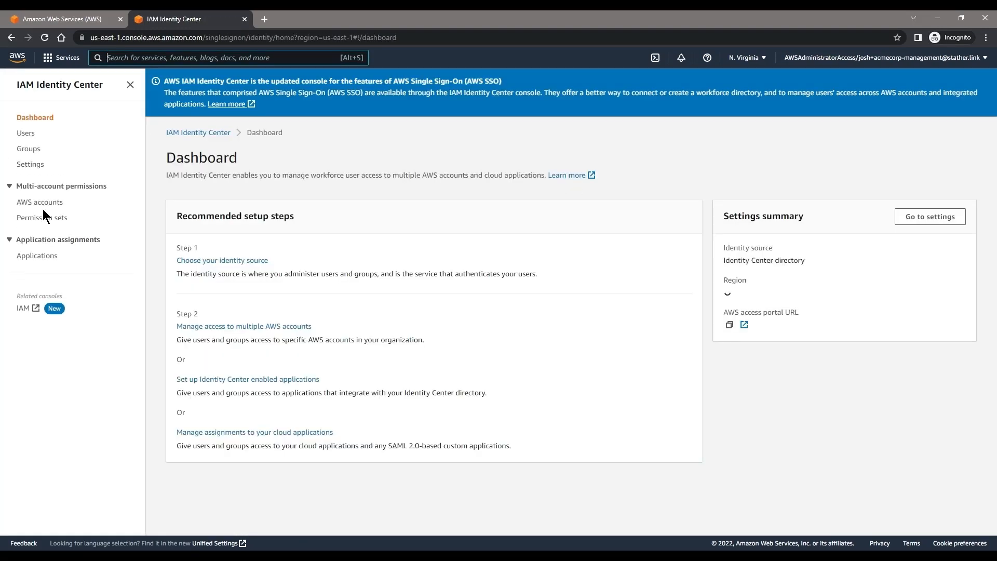
# Step: Assign the lab user the AWSPowerUserAccess permission set on ACMECORPORATION-DIRECTORIES under SharedServices
pyautogui.click(43, 203)
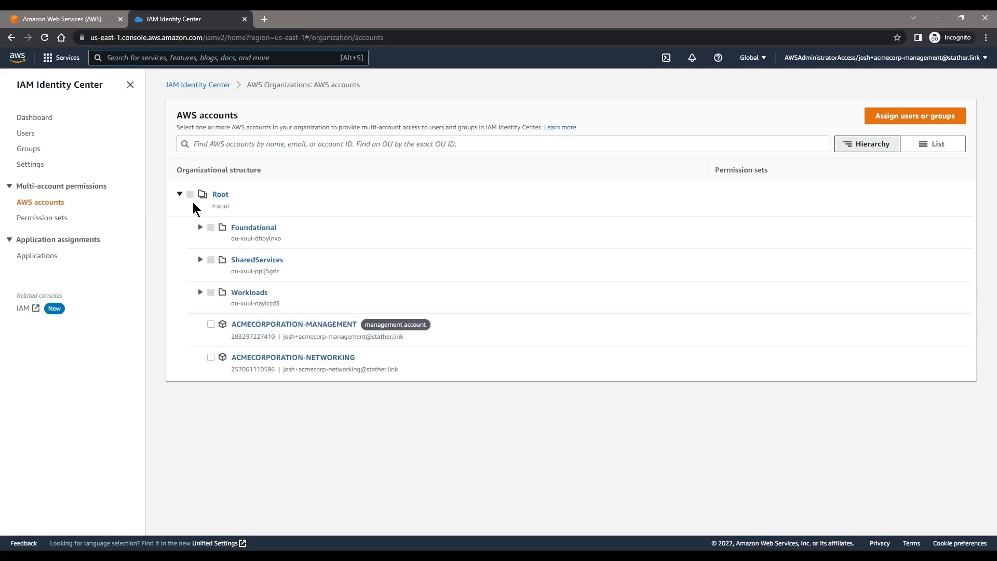
pyautogui.click(200, 258)
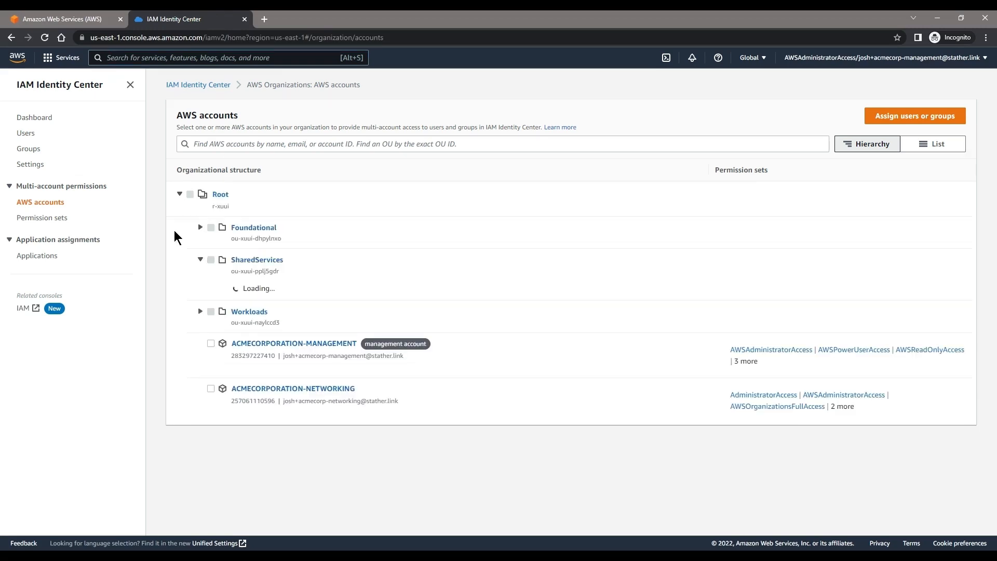
pyautogui.click(232, 292)
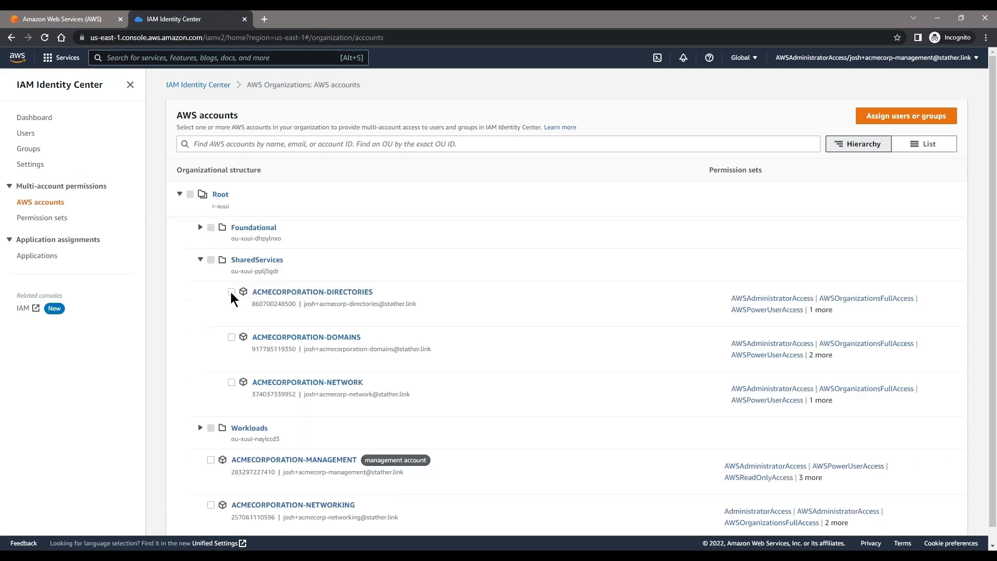
pyautogui.click(894, 114)
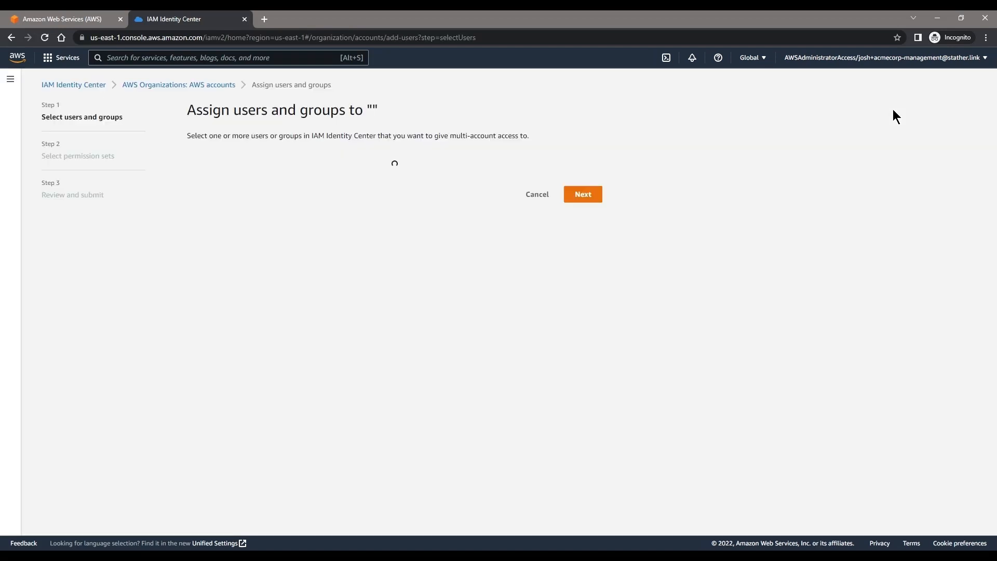
pyautogui.click(199, 338)
pyautogui.scroll(-1, 563, 415)
pyautogui.click(584, 518)
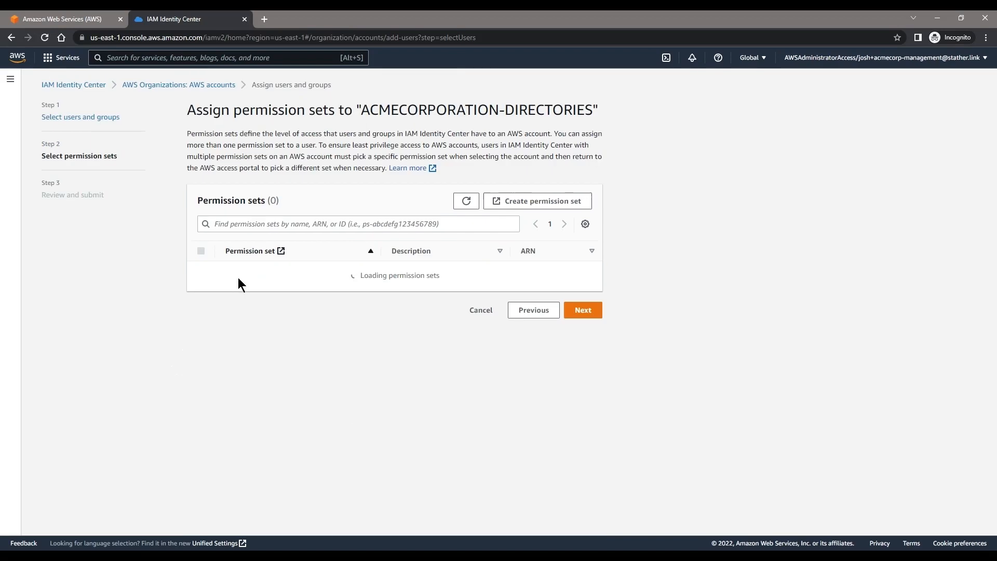
pyautogui.scroll(-3, 273, 338)
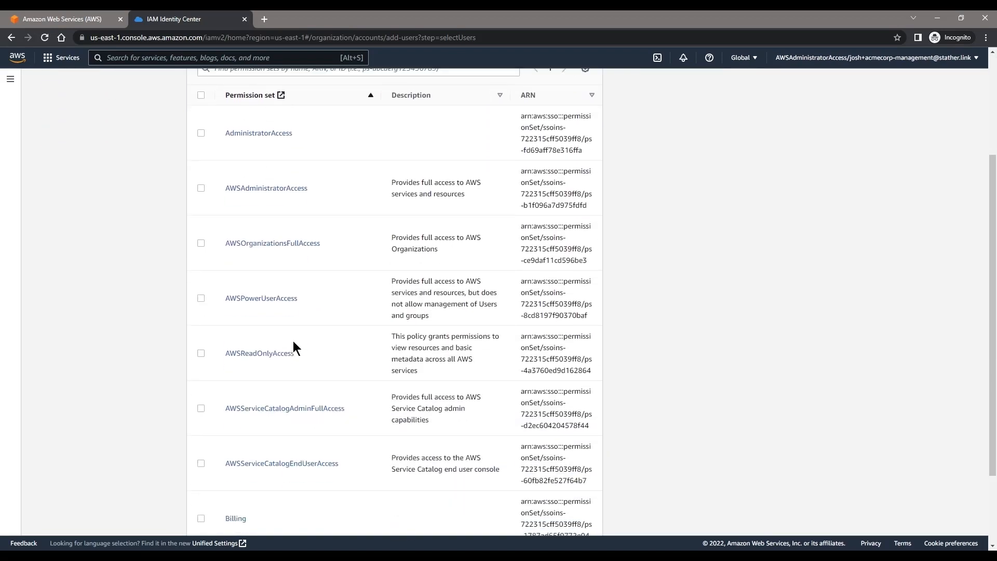
pyautogui.click(201, 298)
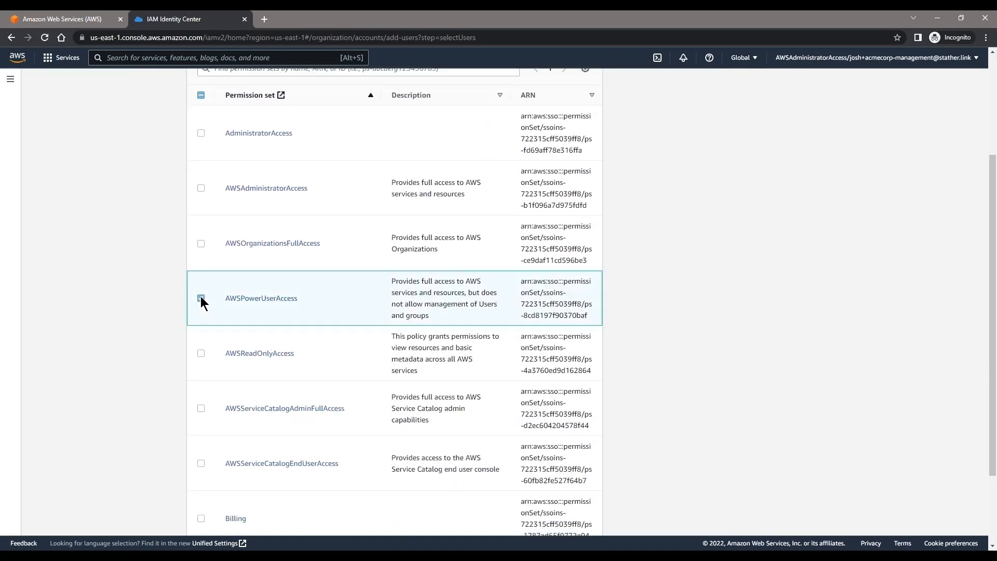
pyautogui.scroll(-2, 492, 330)
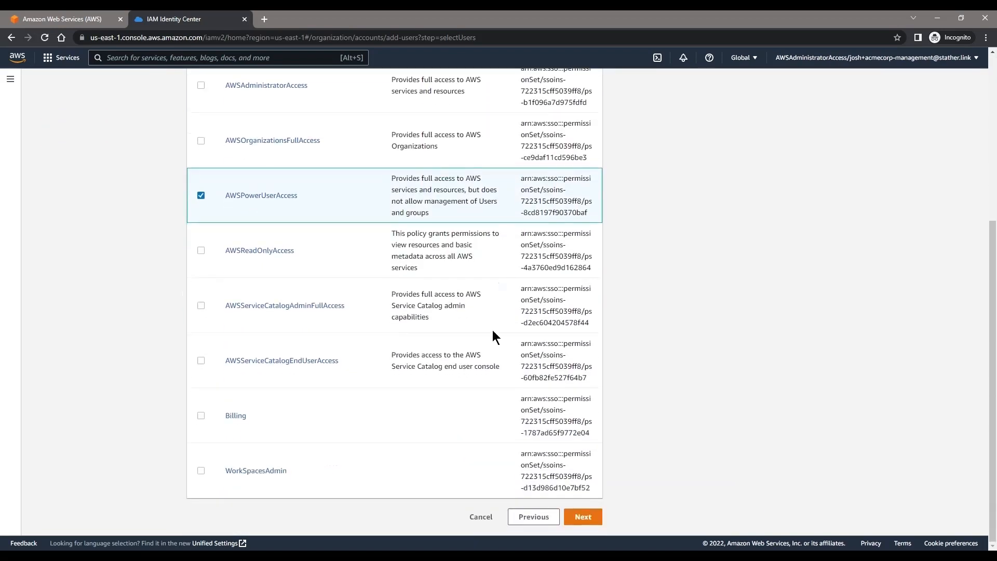
pyautogui.click(583, 516)
pyautogui.click(578, 451)
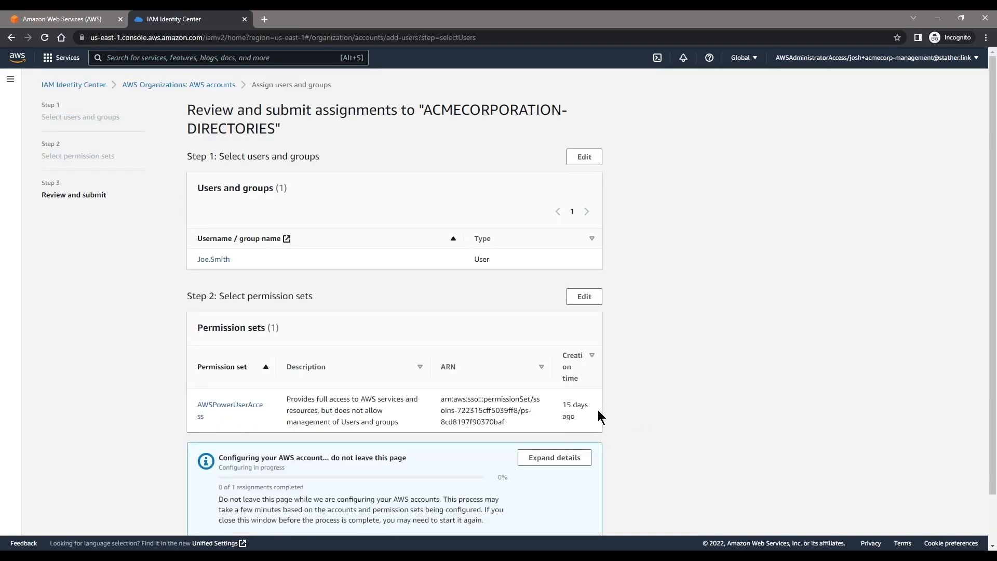
# Step: Close IAM Identity Center, sign out, and sign back in with the lab user's username and password
pyautogui.click(244, 19)
pyautogui.click(731, 62)
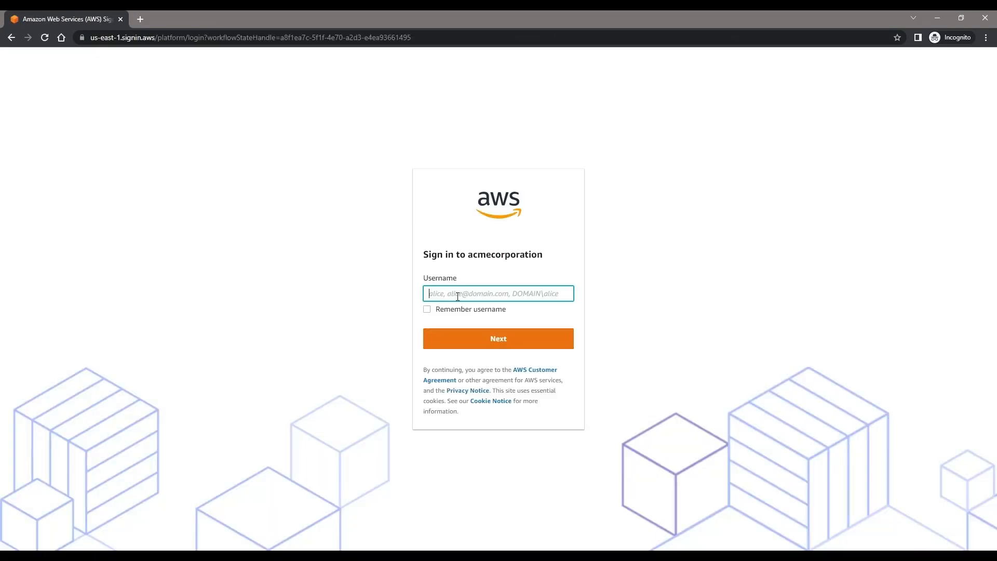
pyautogui.write('joe.smith')
pyautogui.press('Return')
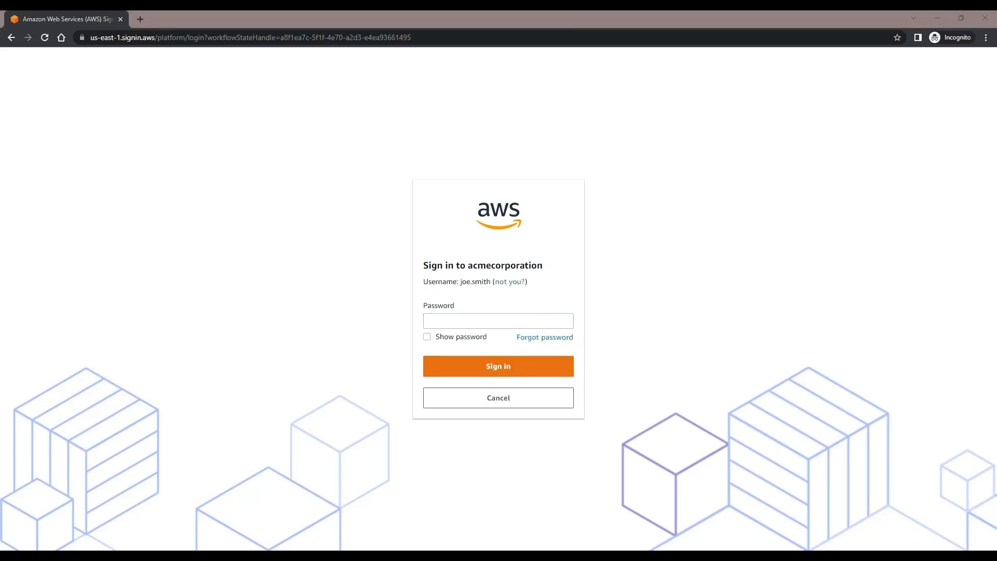
pyautogui.hotkey('ctrl', 'v')
pyautogui.click(490, 357)
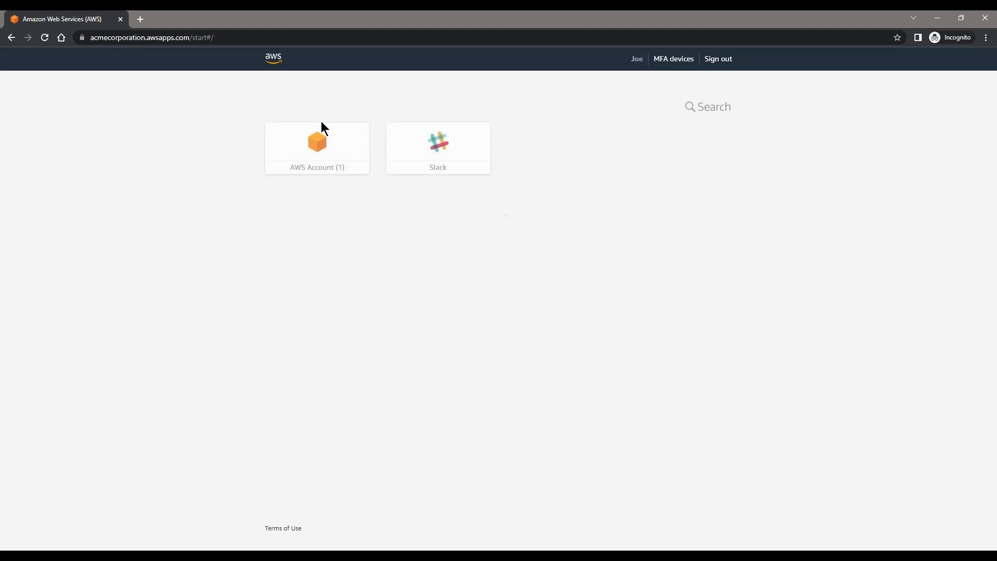
# Step: Open ACMECORPORATION-DIRECTORIES as AWSPowerUserAccess, visit Amazon WorkMail, and search services for 'works'
pyautogui.click(327, 143)
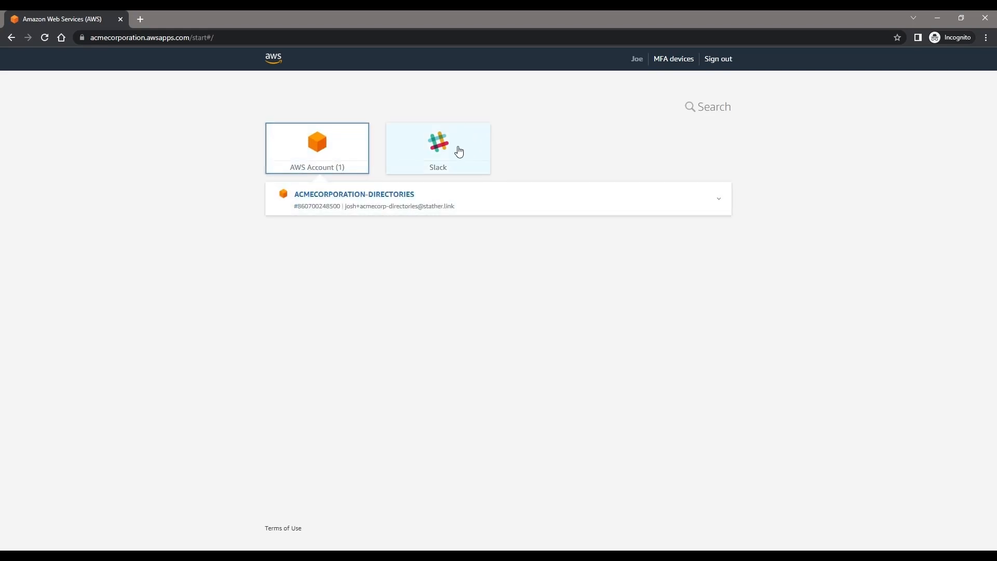
pyautogui.click(422, 201)
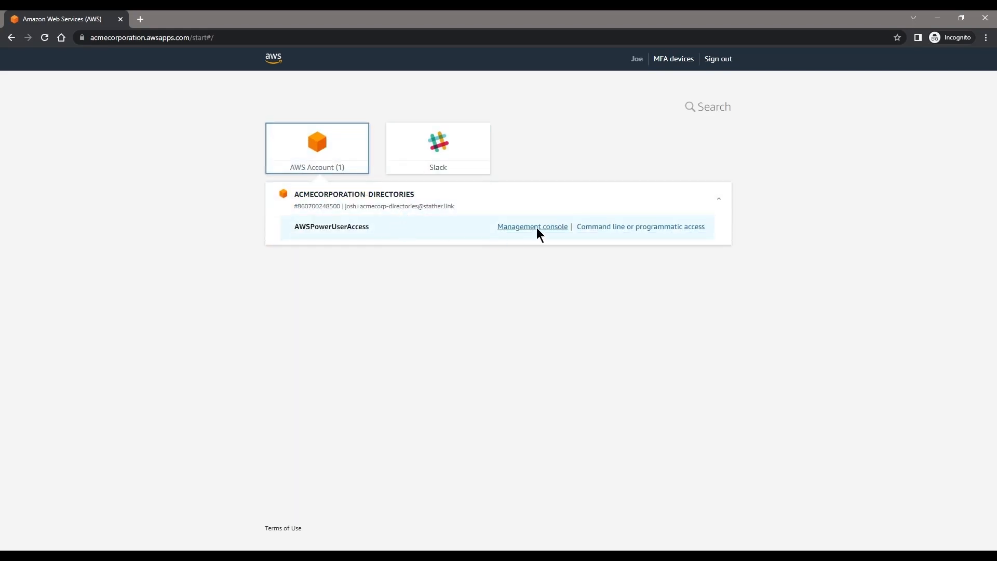
pyautogui.click(538, 227)
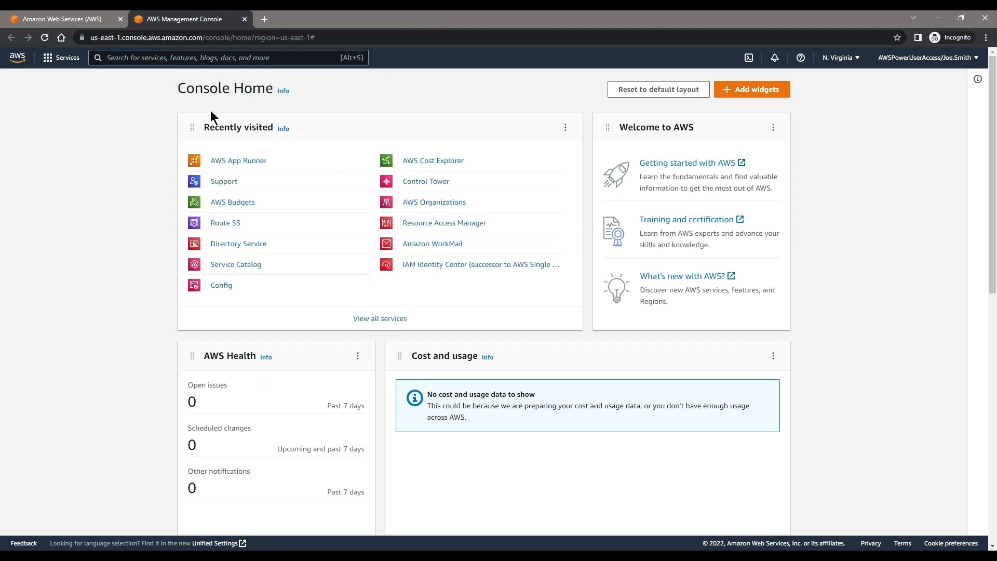
pyautogui.click(424, 246)
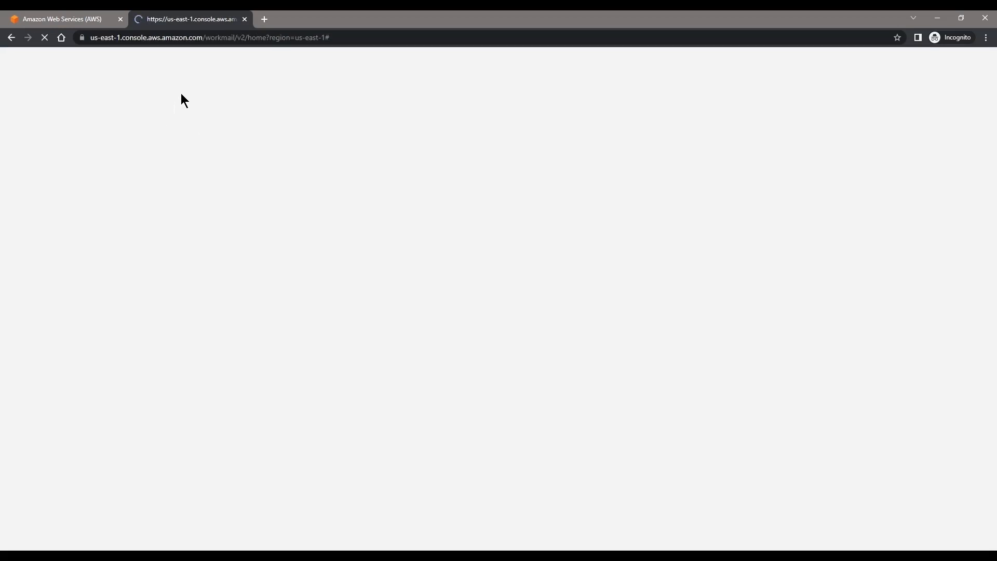
pyautogui.write('works')
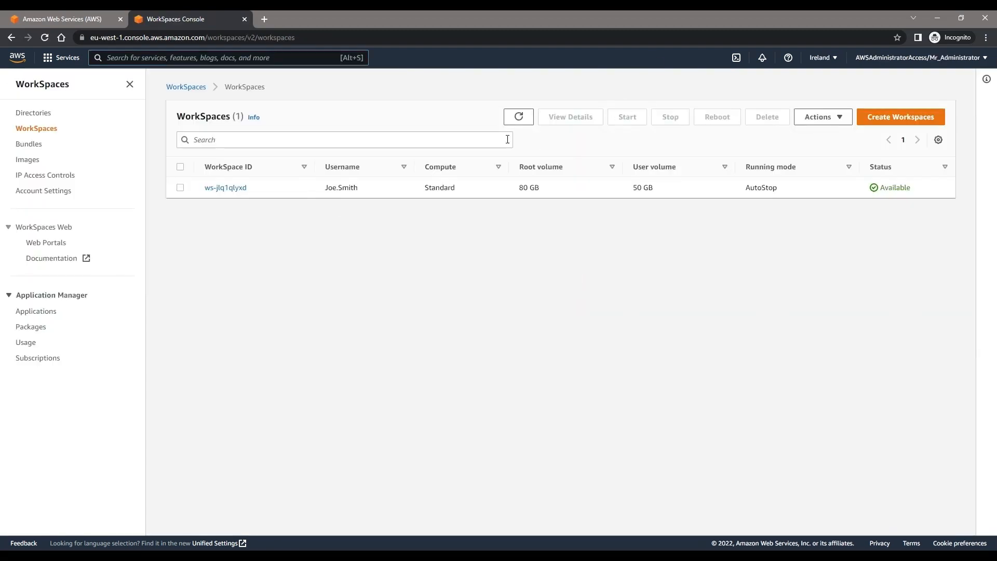
# Step: Delete the lab user's single WorkSpace, dismiss the WorkDocs notice, and refresh to see it Terminating
pyautogui.click(515, 119)
pyautogui.click(180, 188)
pyautogui.click(763, 117)
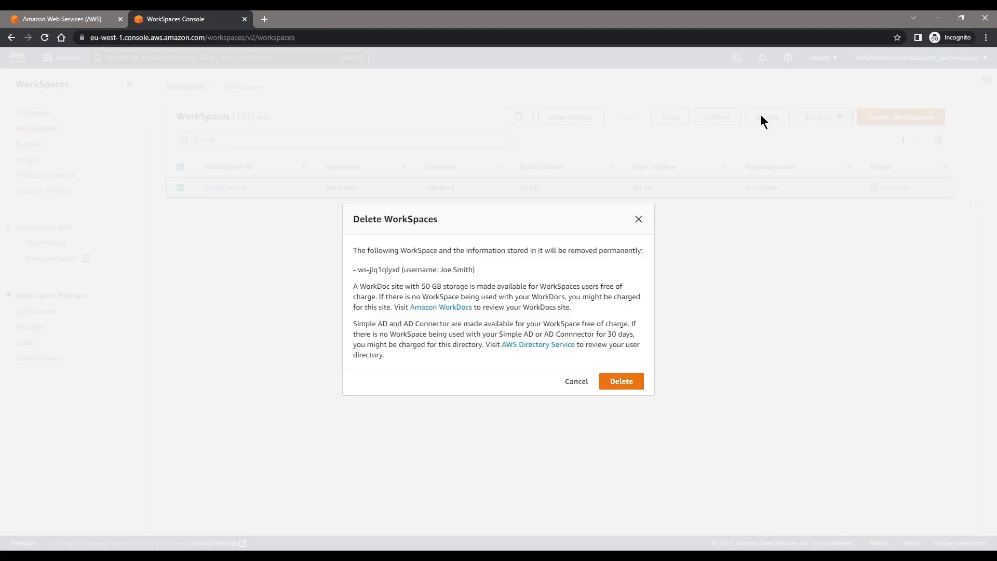
pyautogui.moveTo(372, 252); pyautogui.dragTo(645, 252)
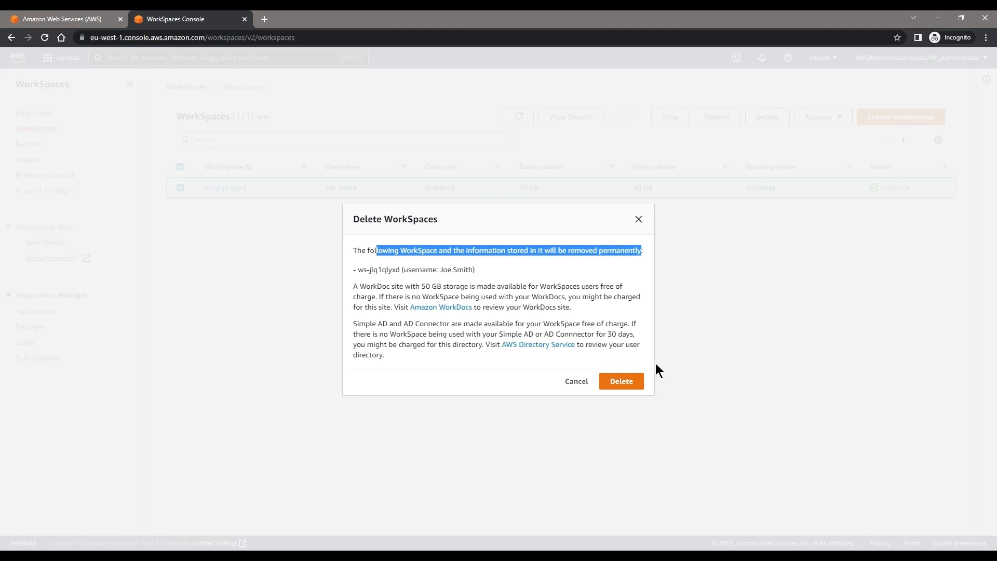
pyautogui.click(632, 379)
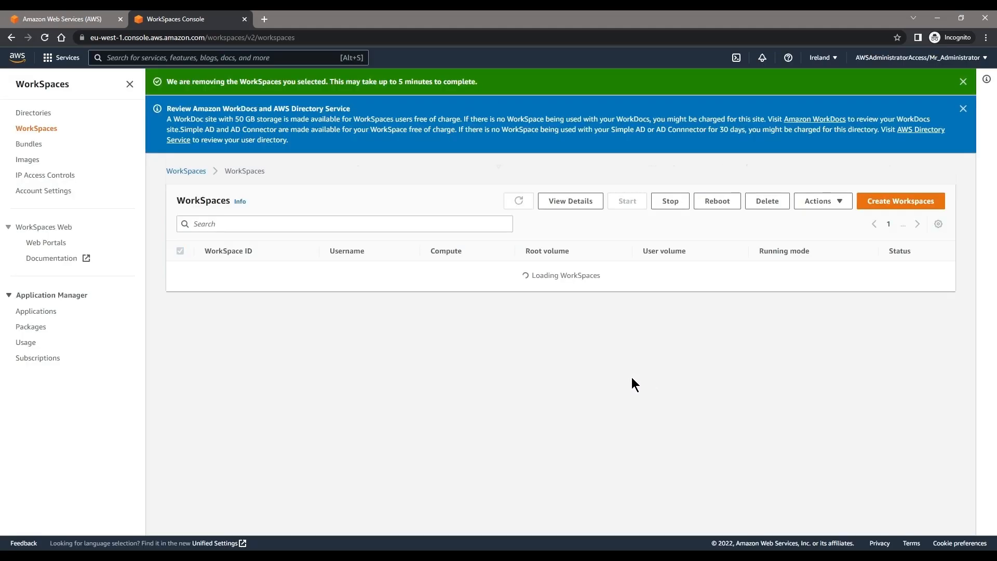
pyautogui.click(963, 108)
pyautogui.click(519, 142)
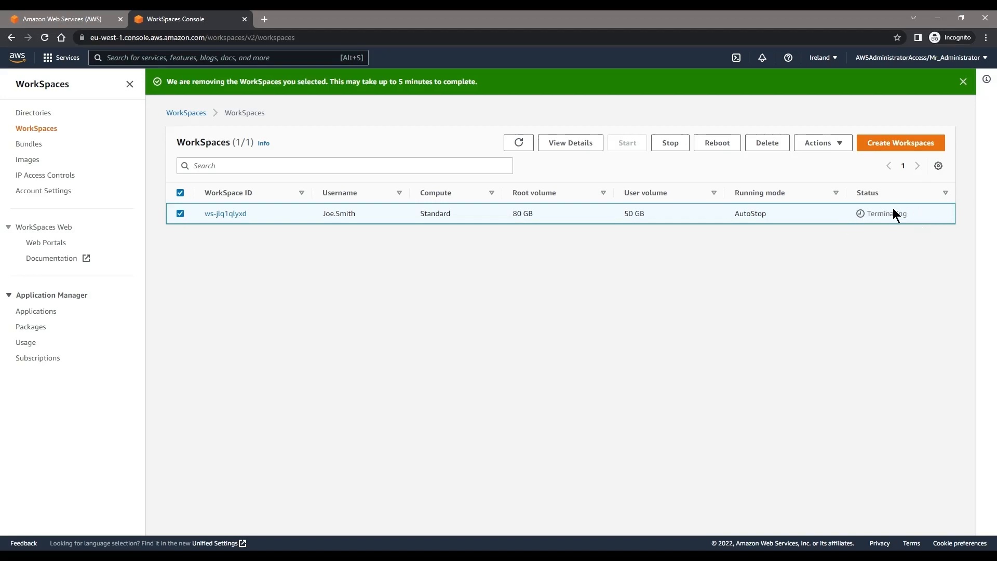
# Step: Open Amazon WorkMail, delete the acmecorpuk organization by confirming its name 'acmecorpuk', then refresh
pyautogui.click(27, 53)
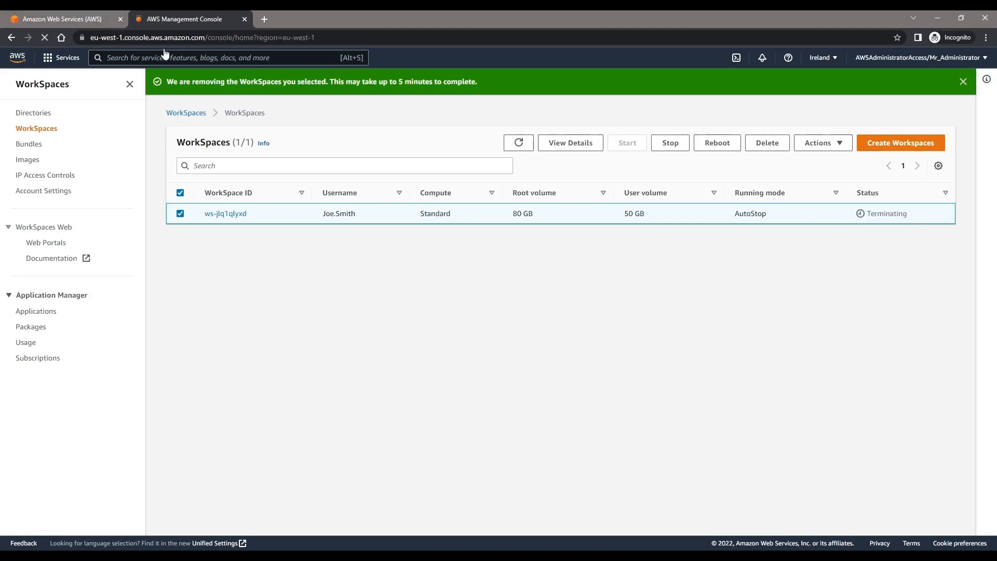
pyautogui.write('workmai')
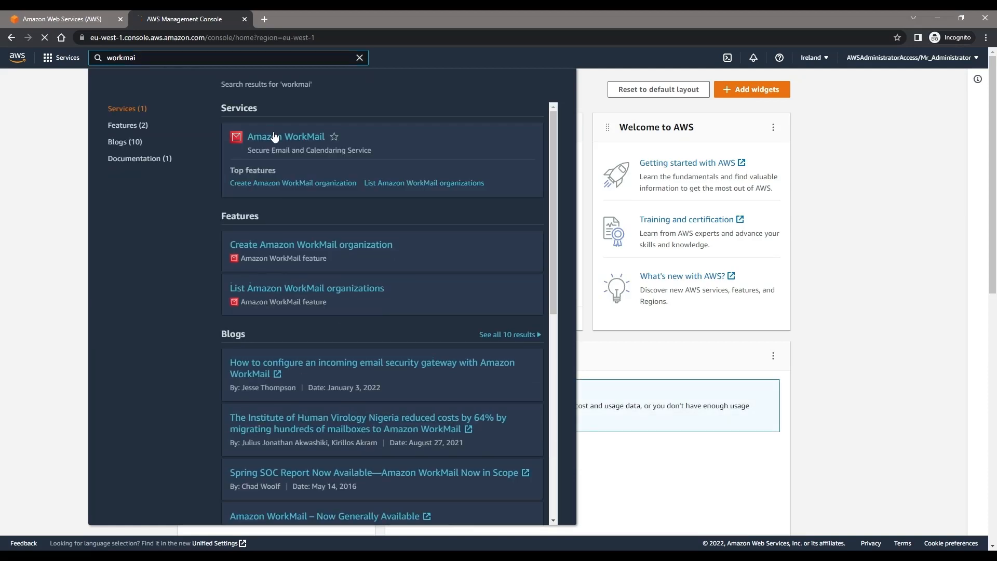
pyautogui.click(265, 125)
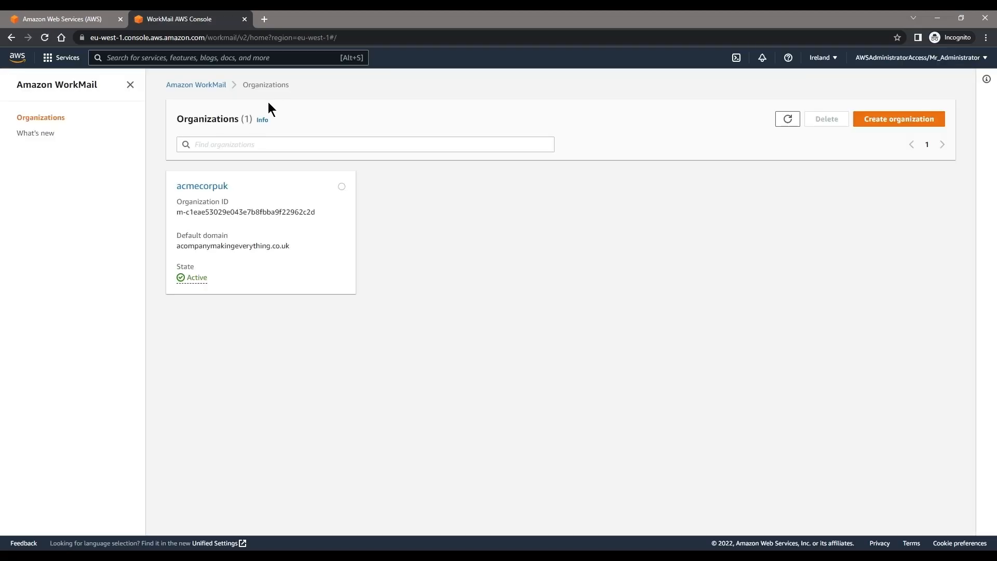
pyautogui.click(343, 188)
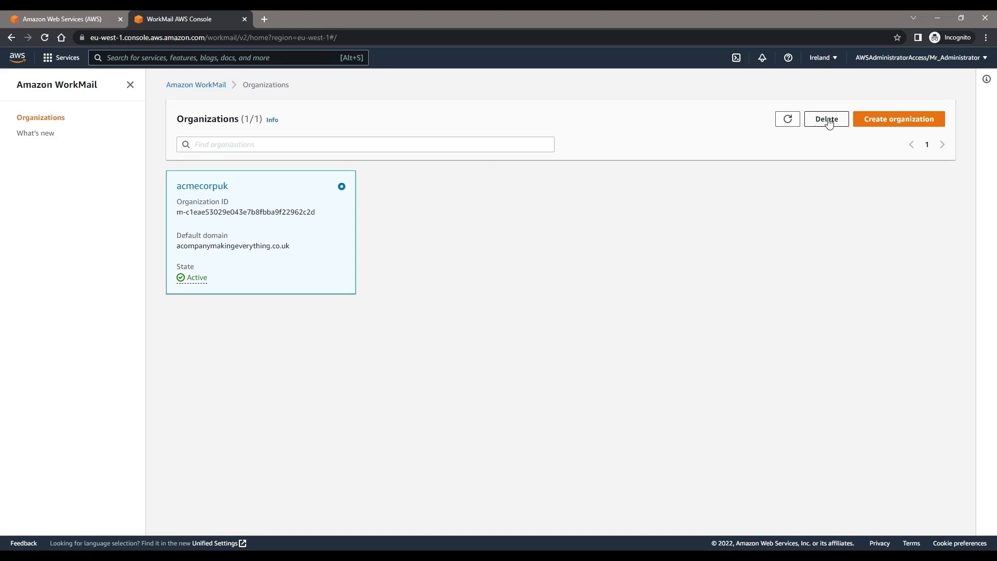
pyautogui.click(826, 120)
pyautogui.click(485, 352)
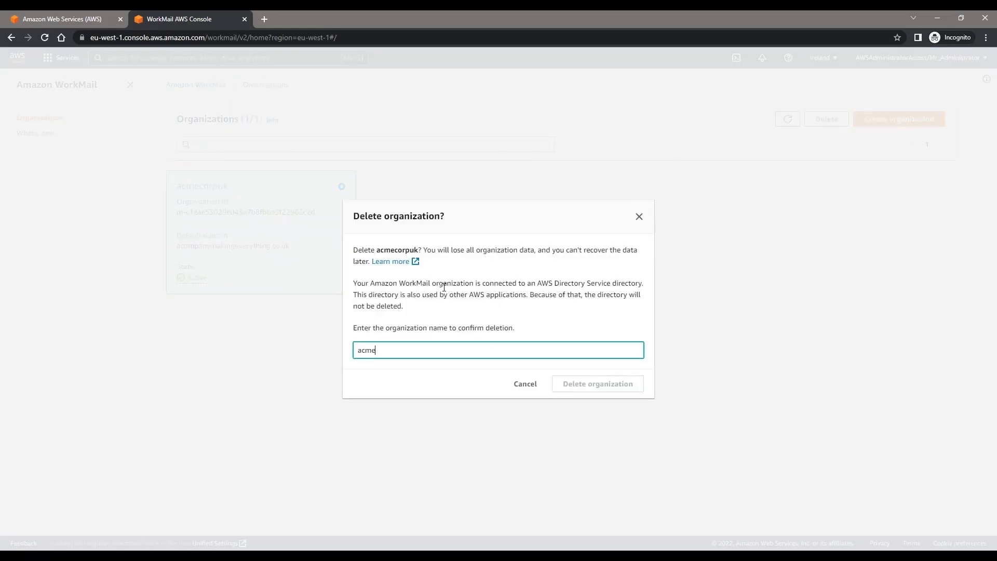
pyautogui.write('acmecorpuk')
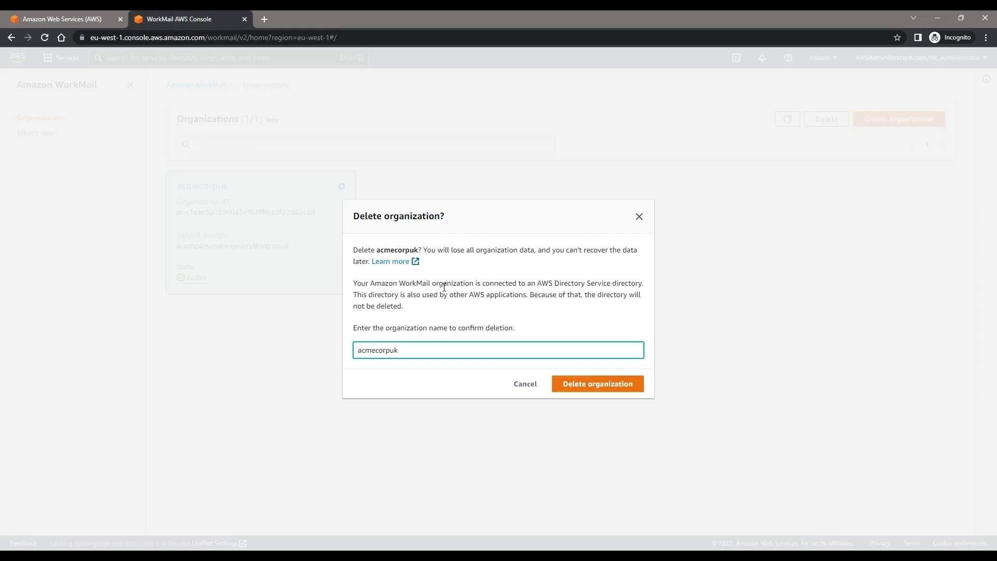
pyautogui.click(596, 387)
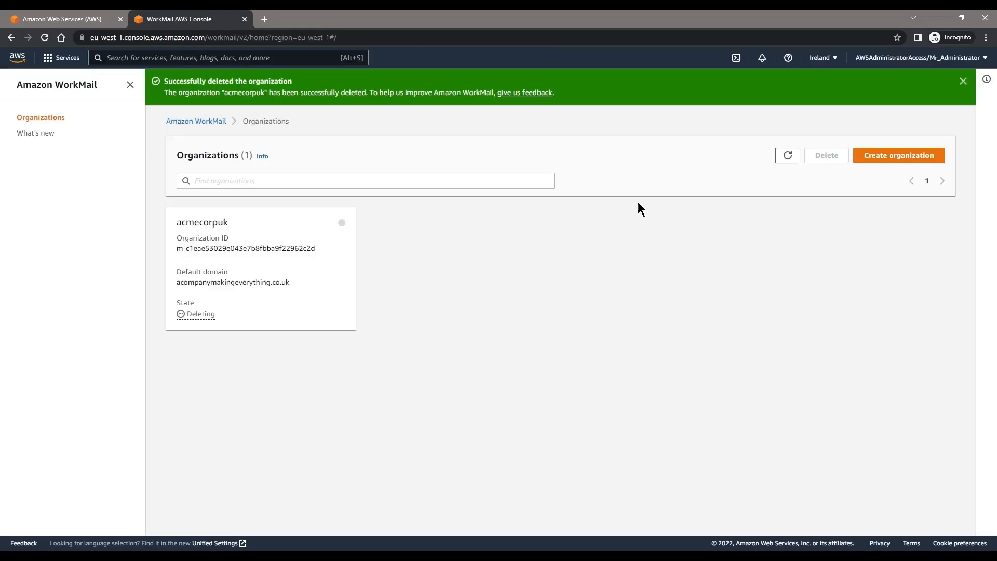
pyautogui.click(782, 157)
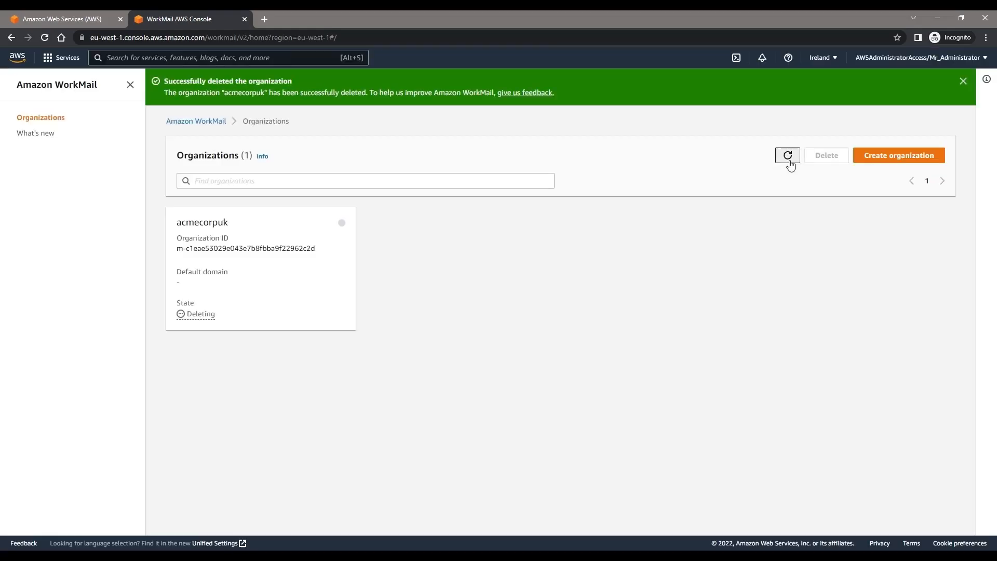
# Step: Terminate the running DomainController EC2 instance so it begins shutting down
pyautogui.click(18, 57)
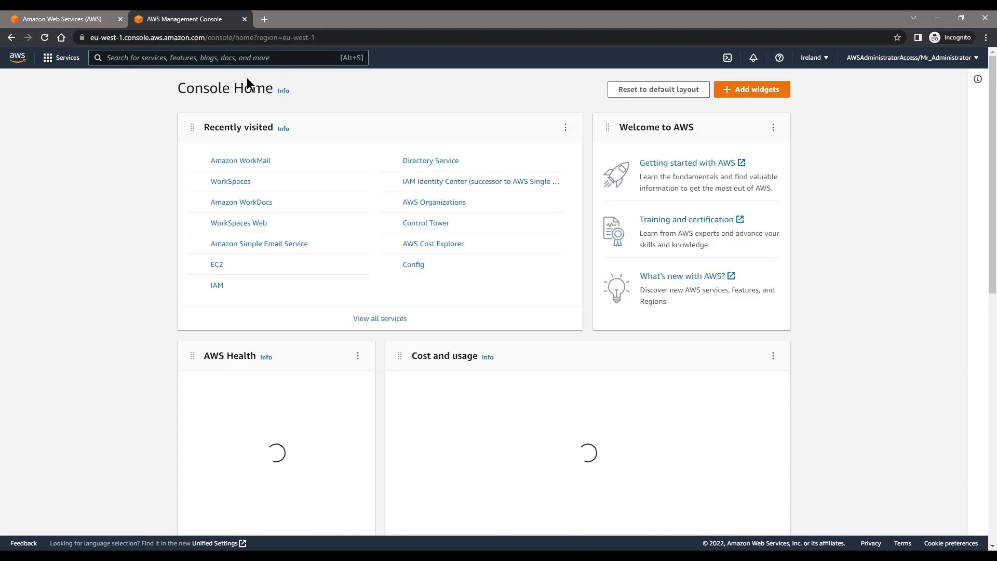
pyautogui.click(226, 264)
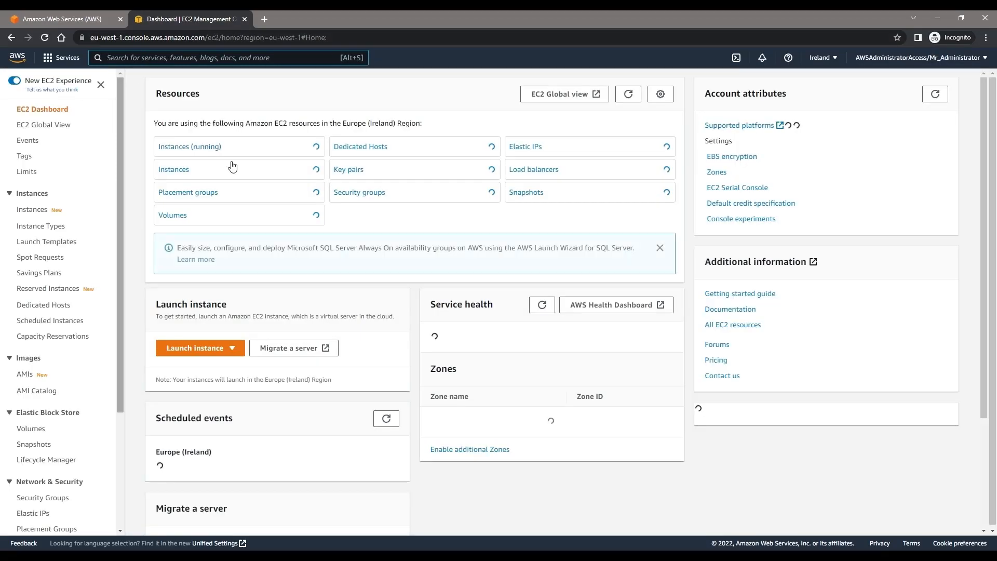
pyautogui.click(203, 148)
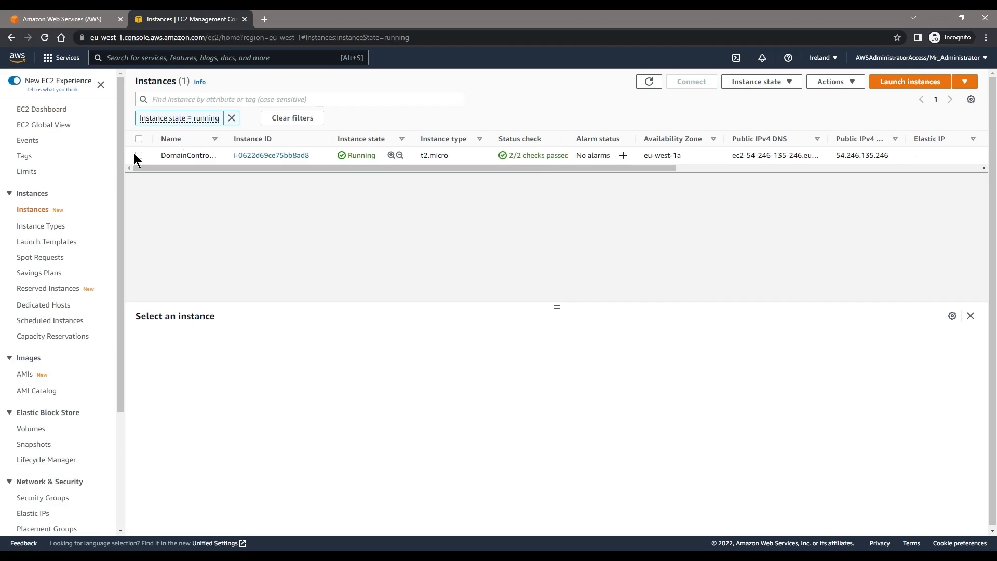
pyautogui.click(144, 159)
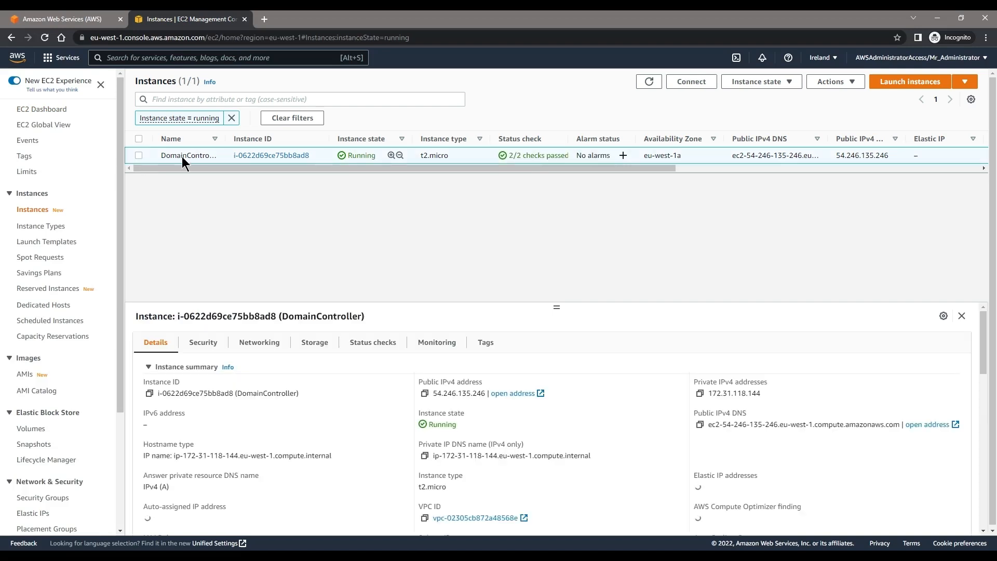
pyautogui.click(782, 89)
pyautogui.click(765, 161)
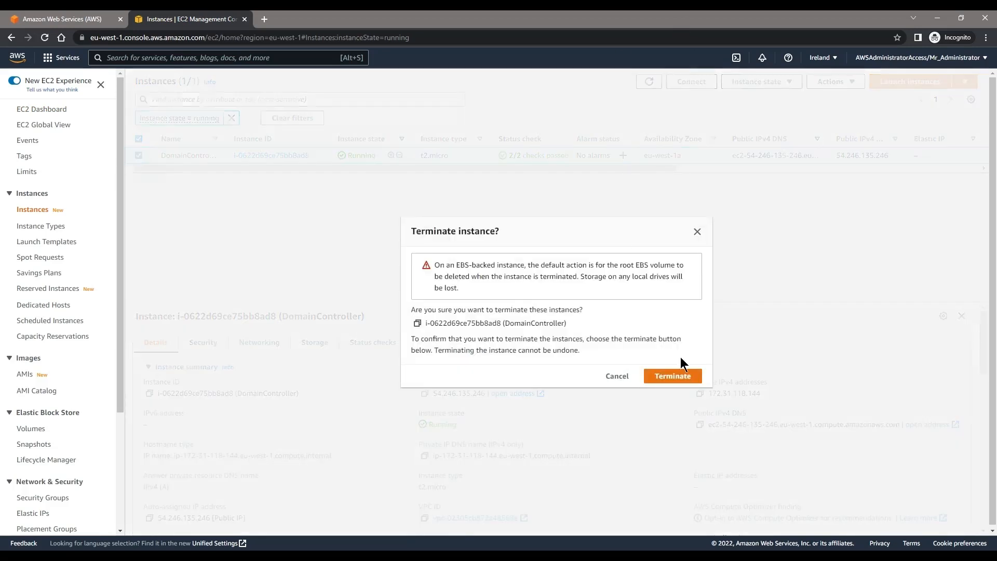
pyautogui.click(683, 377)
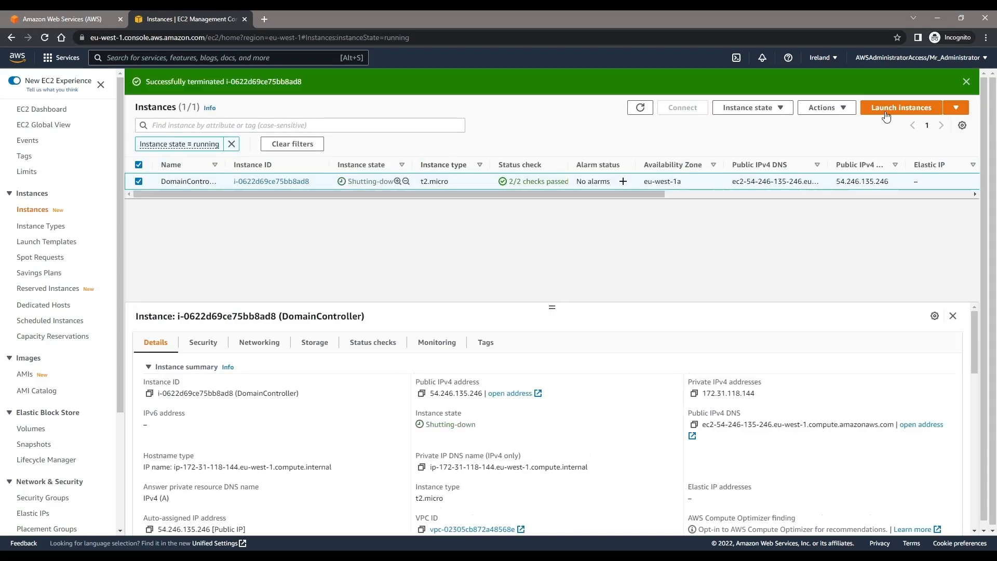
pyautogui.click(29, 61)
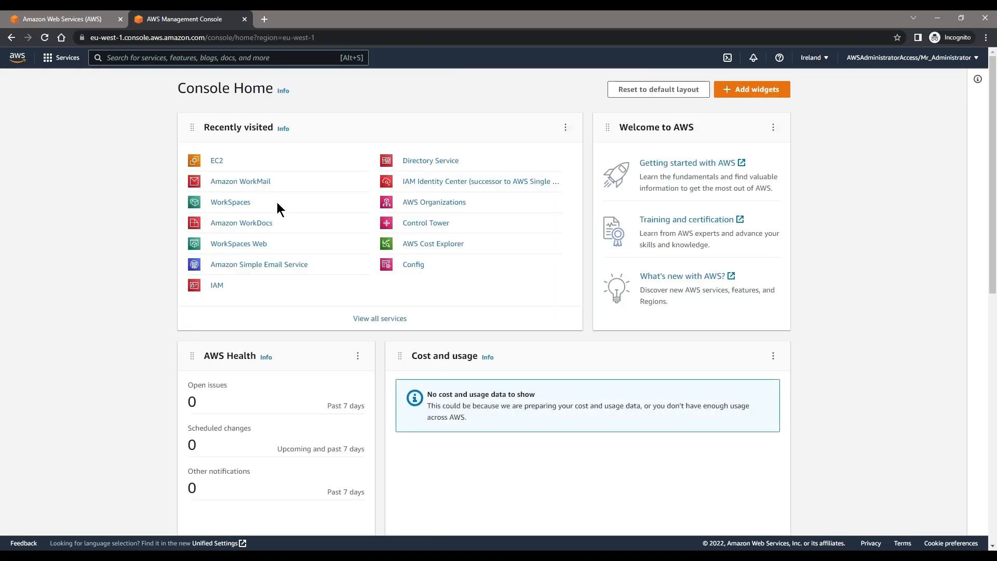
# Step: Try deleting the corp.acompanymakingeverything.co.uk directory and dismiss the warning that WorkSpaces must deregister it first
pyautogui.click(423, 161)
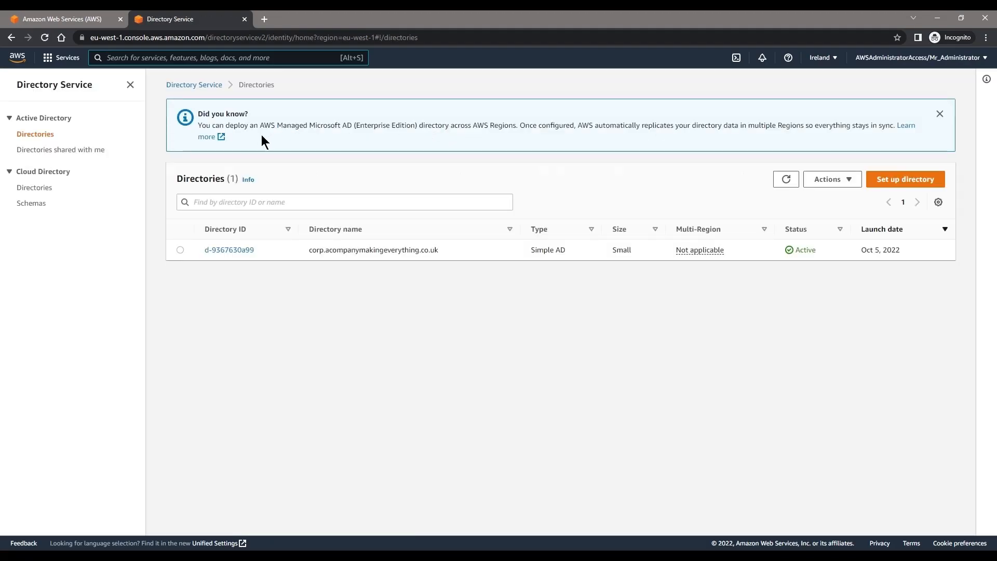
pyautogui.click(180, 250)
pyautogui.click(847, 182)
pyautogui.click(846, 230)
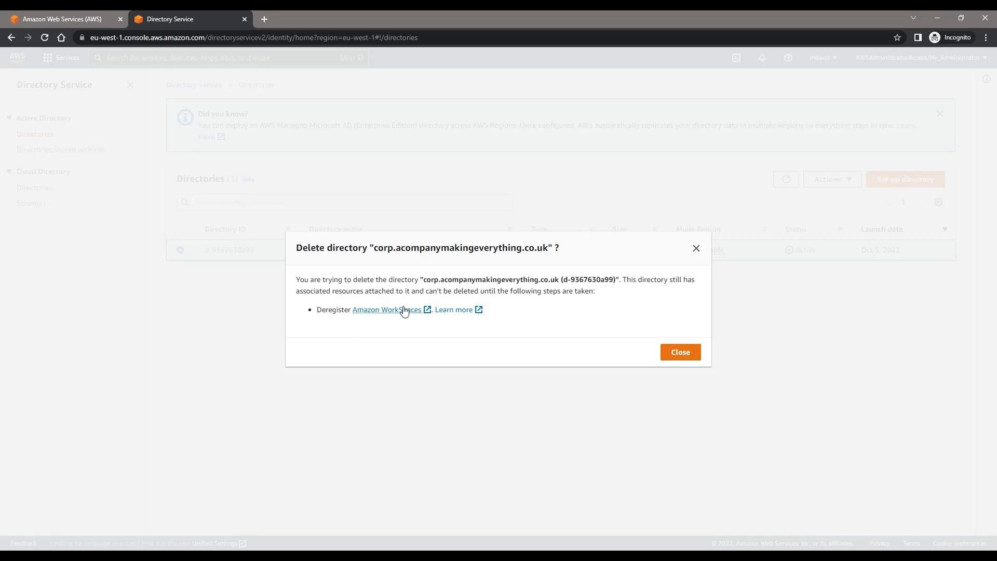
pyautogui.click(696, 248)
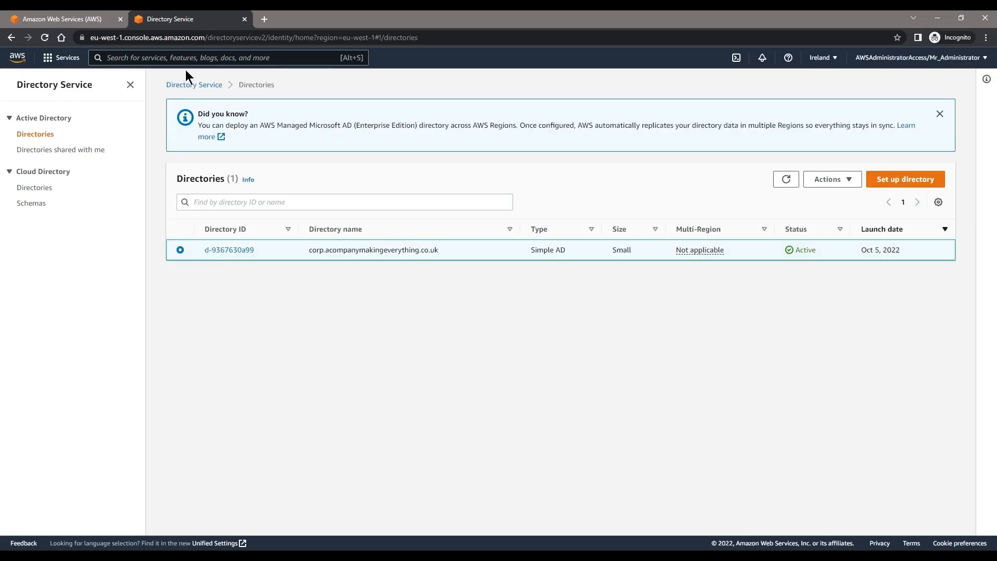
# Step: In the WorkSpaces Directories list, choose Deregister for the corp.acompanymakingeverything.co.uk directory
pyautogui.write('work')
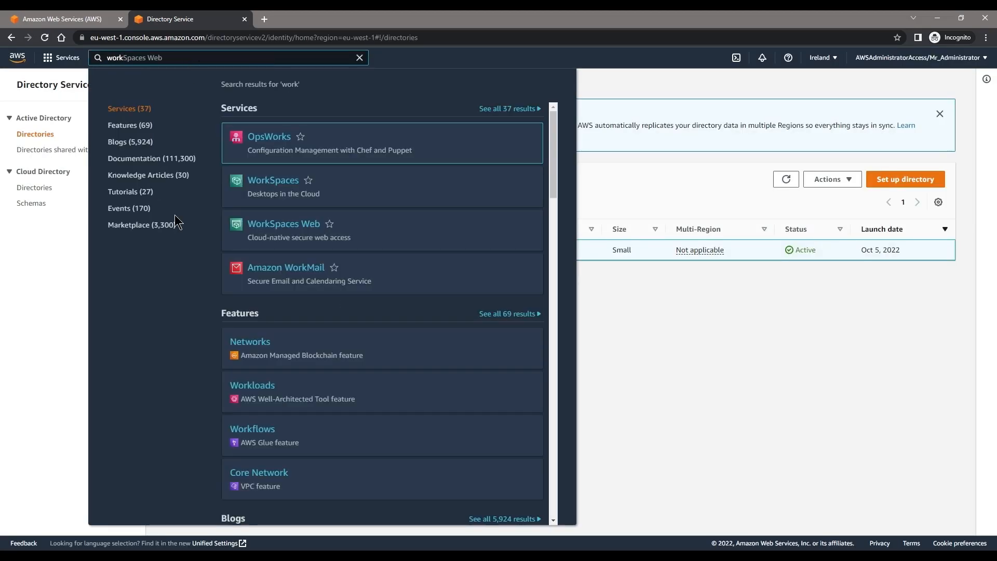
pyautogui.click(282, 180)
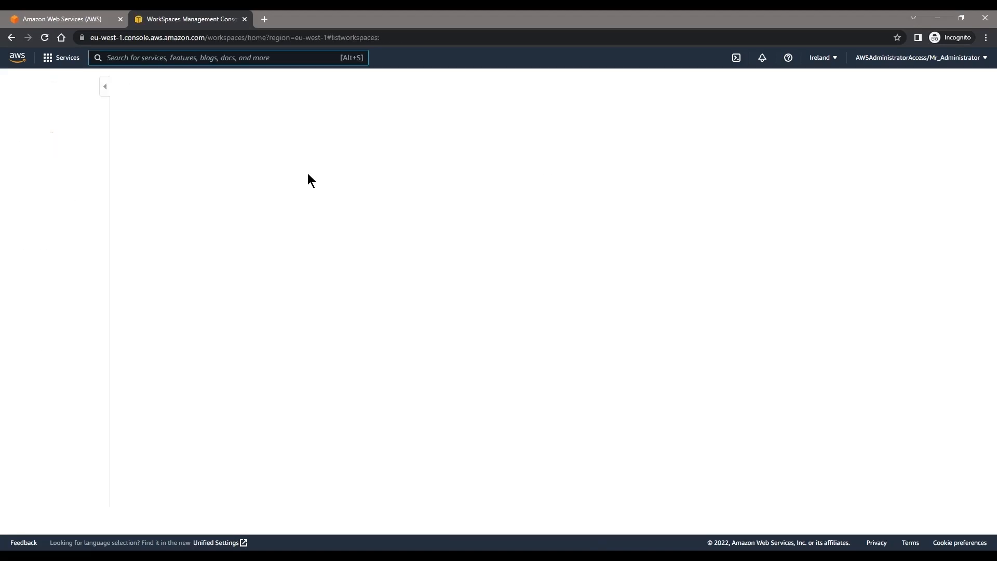
pyautogui.click(32, 109)
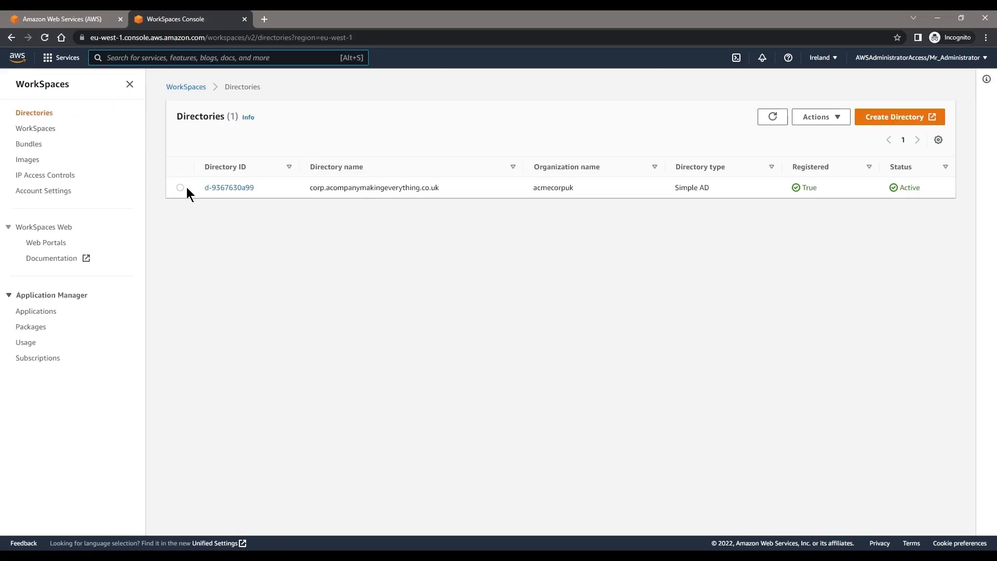
pyautogui.click(181, 187)
pyautogui.click(815, 117)
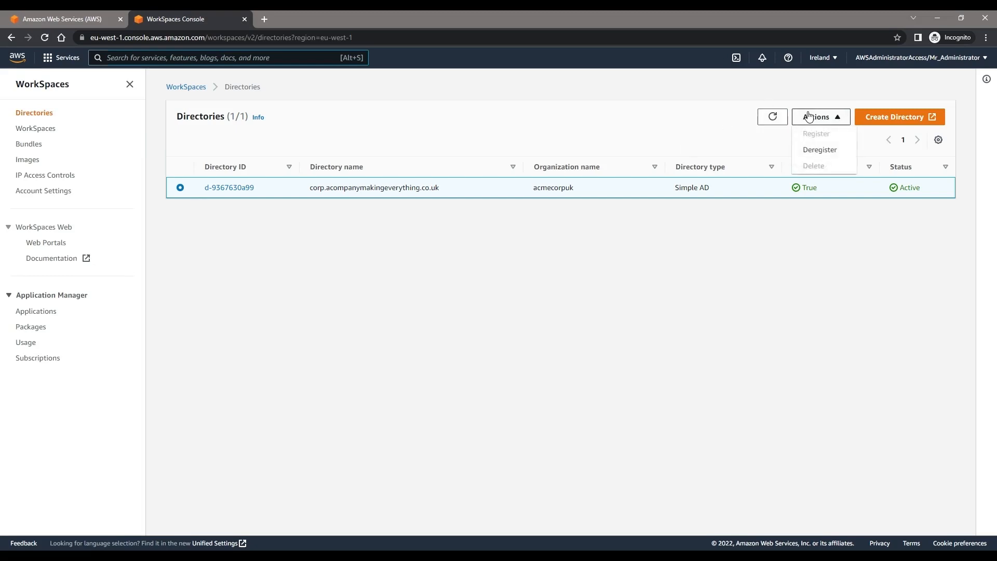
pyautogui.click(842, 154)
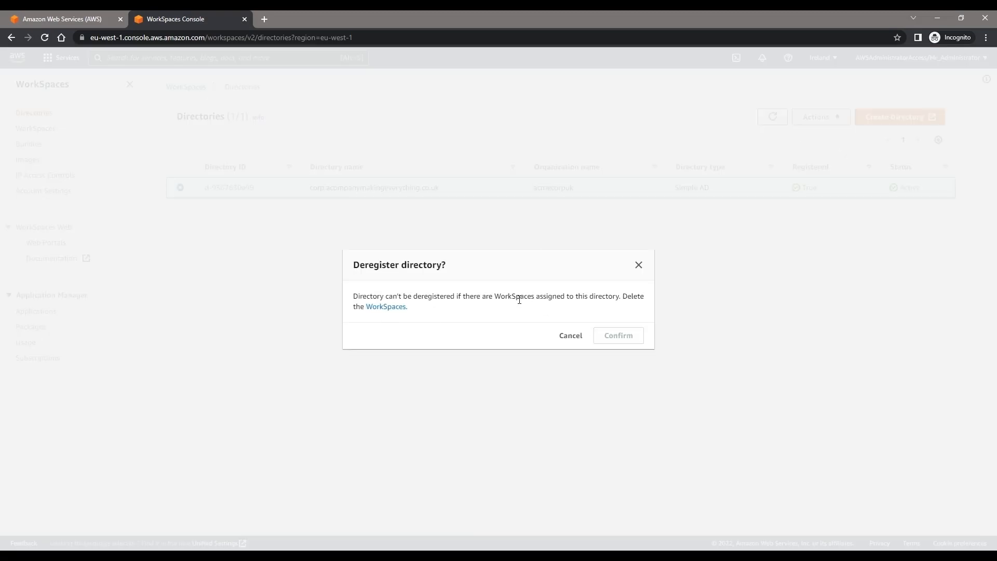
# Step: Confirm deregistering directory d-9367630a99 and refresh the list to show Registered False
pyautogui.moveTo(414, 300); pyautogui.dragTo(569, 300)
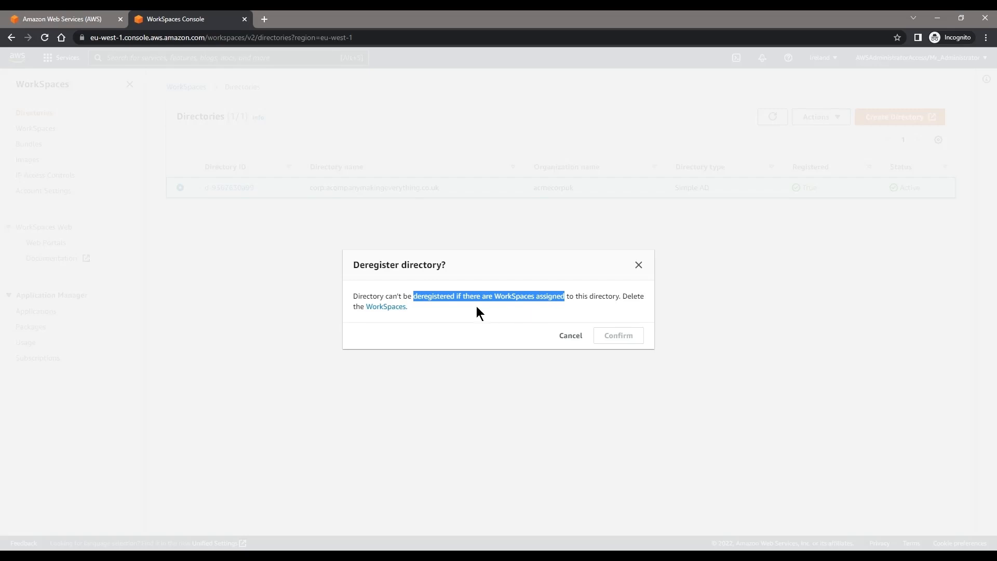
pyautogui.click(639, 265)
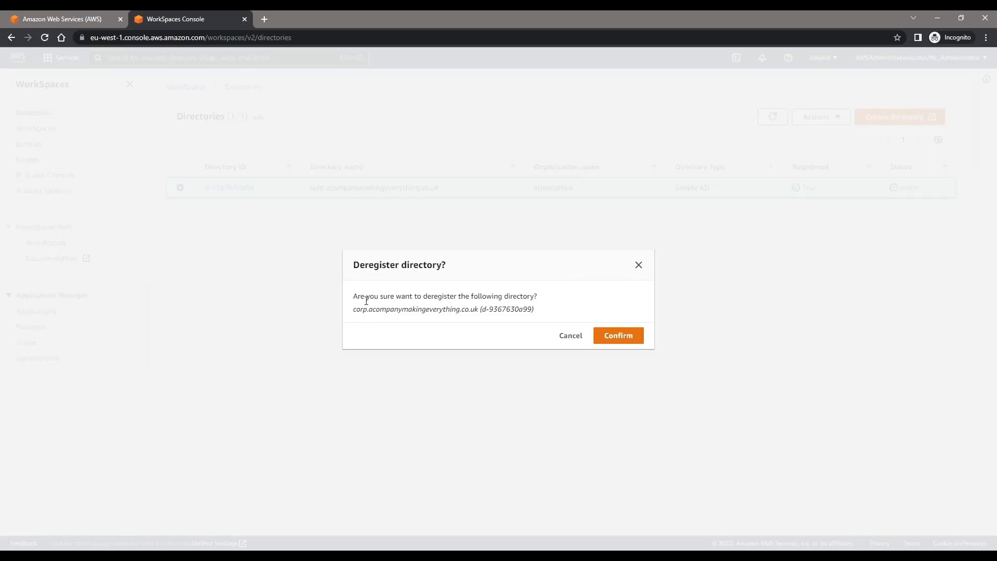
pyautogui.moveTo(358, 301); pyautogui.dragTo(543, 306)
pyautogui.click(546, 300)
pyautogui.click(642, 342)
pyautogui.click(771, 144)
pyautogui.click(811, 222)
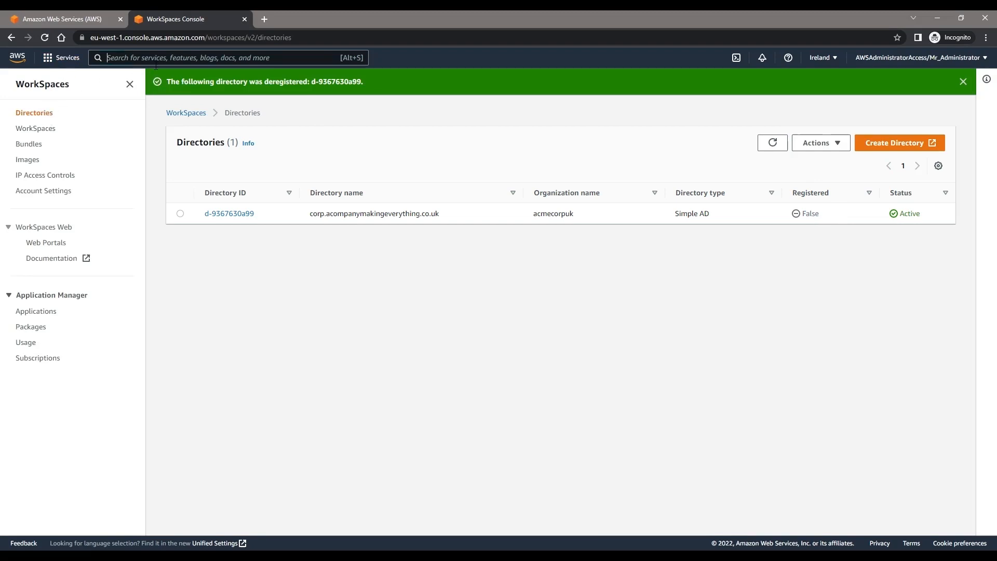
# Step: Start deleting directory d-9367630a99 and paste corp.acompanymakingeverything.co.uk into the confirmation field
pyautogui.write('dir')
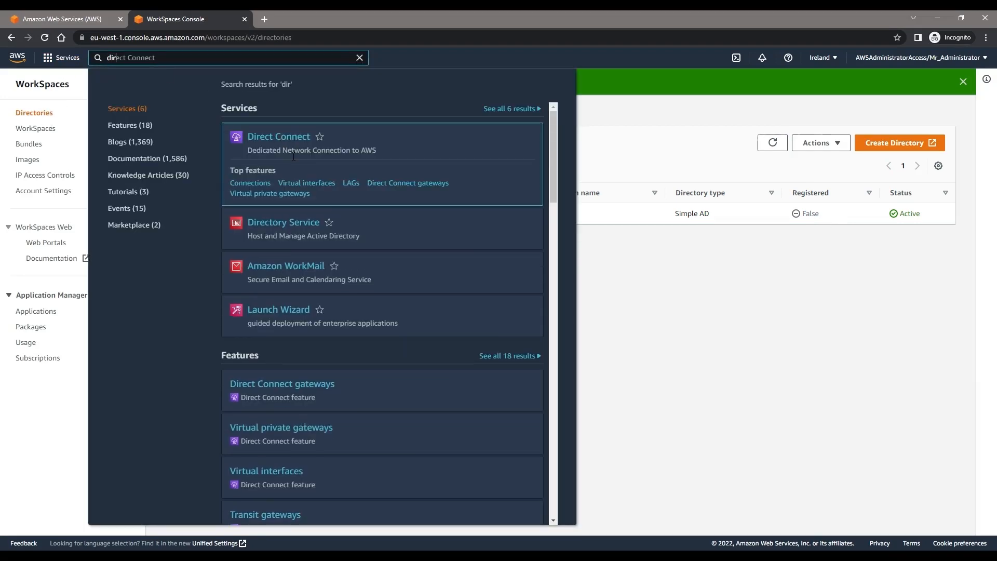
pyautogui.click(280, 182)
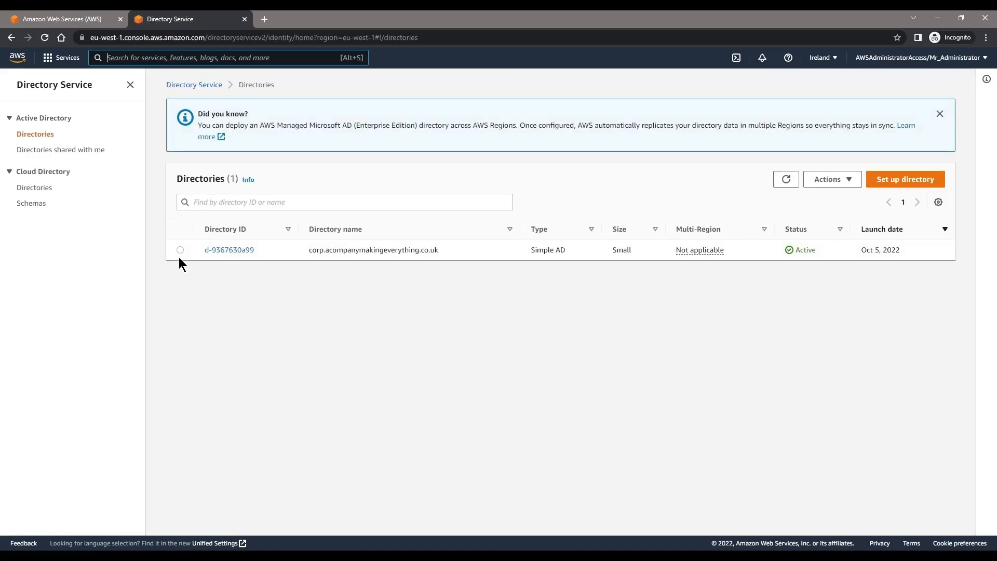
pyautogui.click(181, 250)
pyautogui.click(830, 181)
pyautogui.click(829, 228)
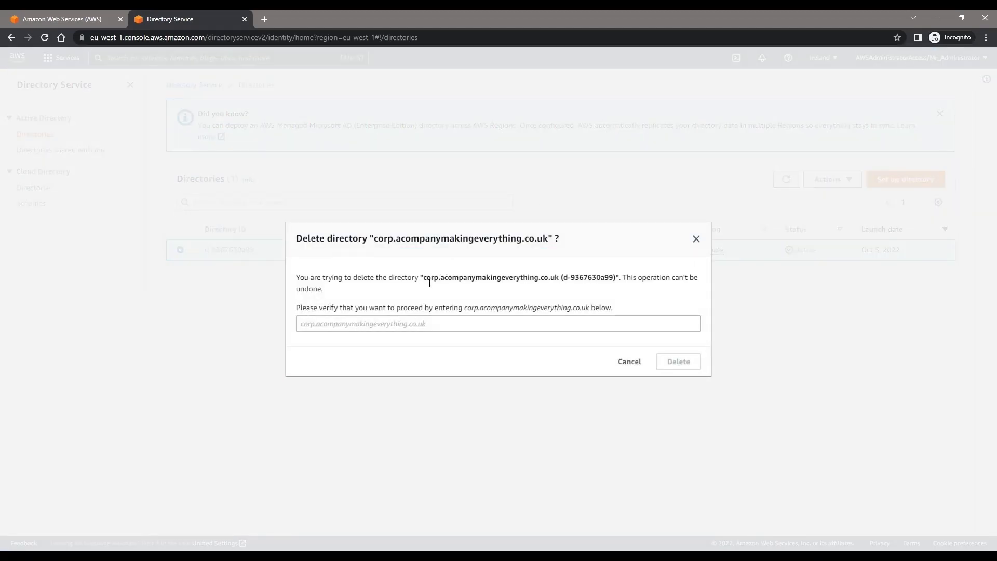
pyautogui.moveTo(423, 281); pyautogui.dragTo(564, 280)
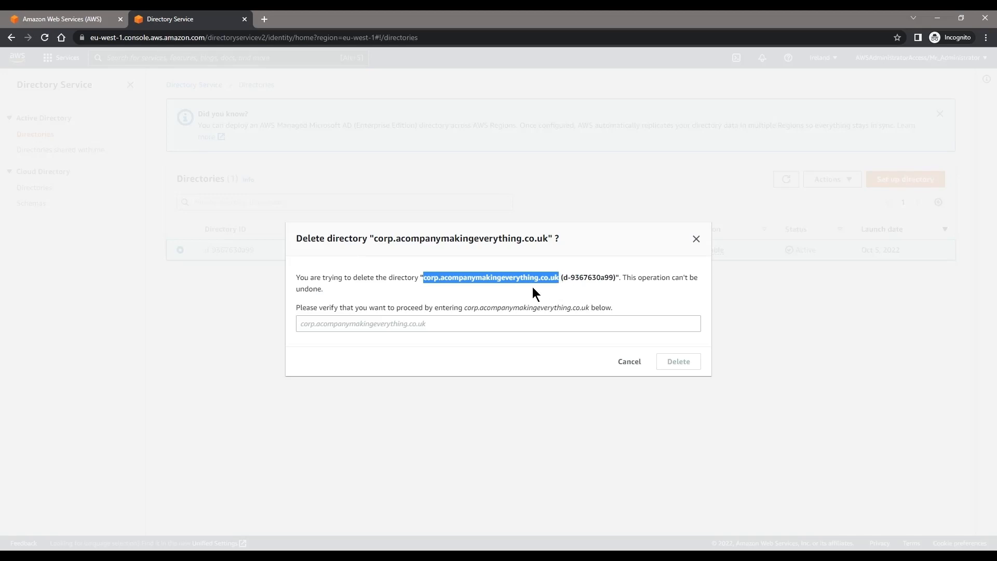
pyautogui.hotkey('ctrl', 'c')
pyautogui.click(432, 329)
pyautogui.hotkey('ctrl', 'v')
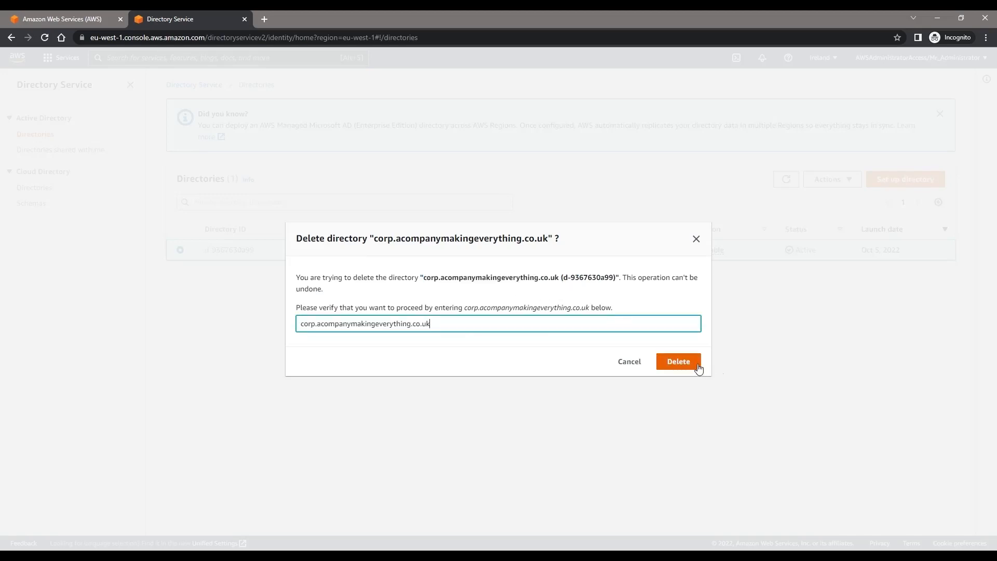